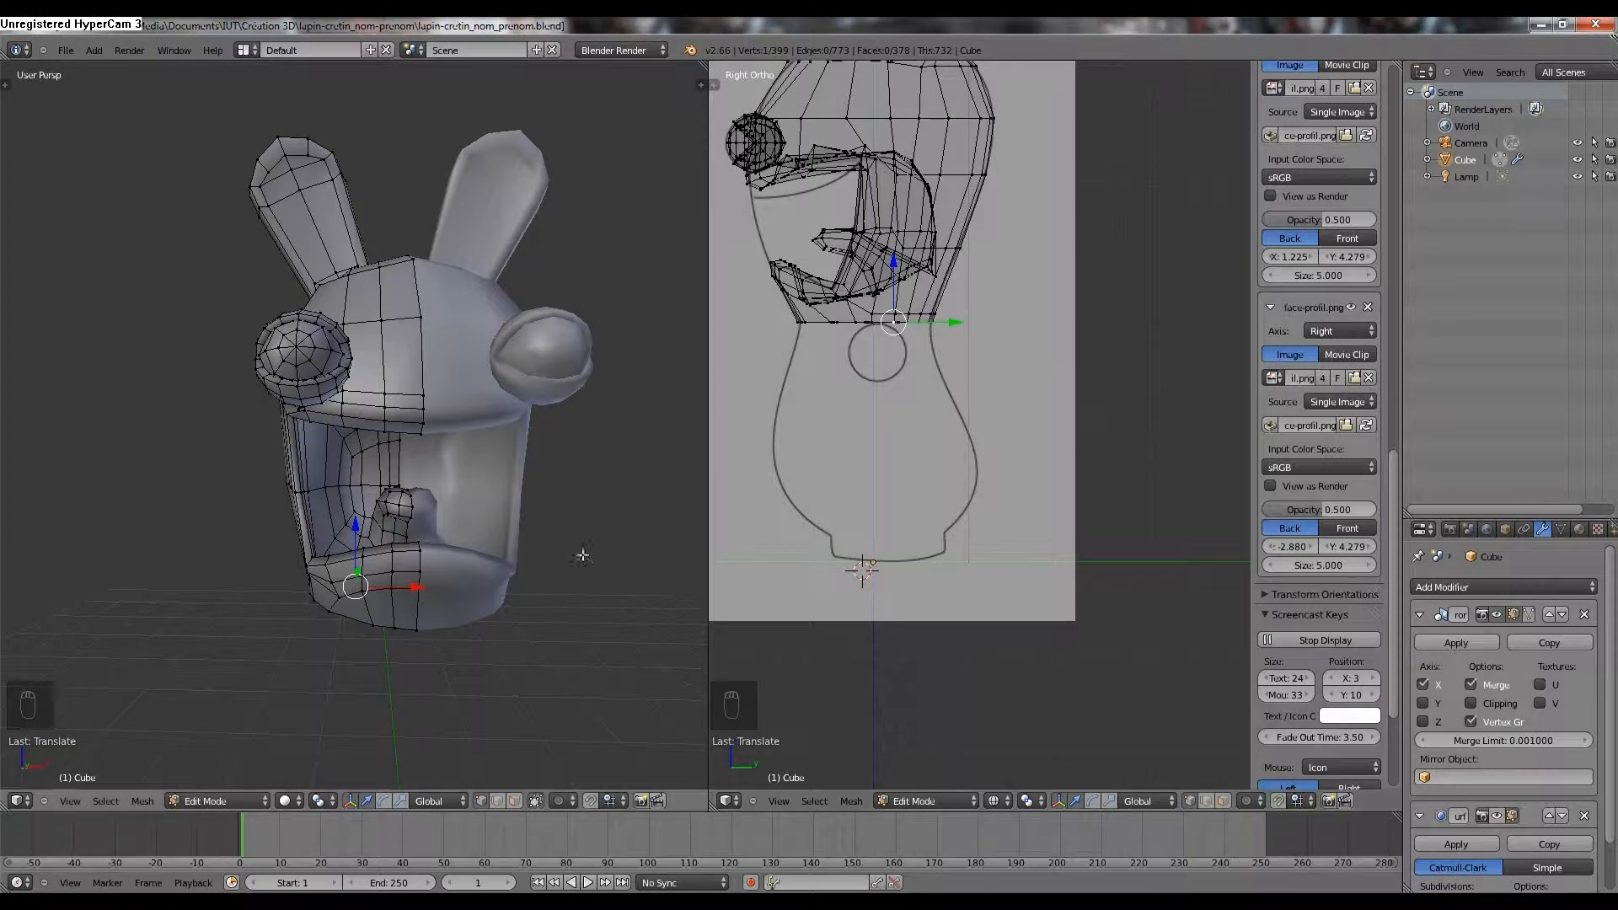
Delete the two inner vertices nearest the chin on the underside of the unmirrored half of the head.
{"action": "middle_click_drag", "start_coordinate": [582, 556], "coordinate": [529, 440]}
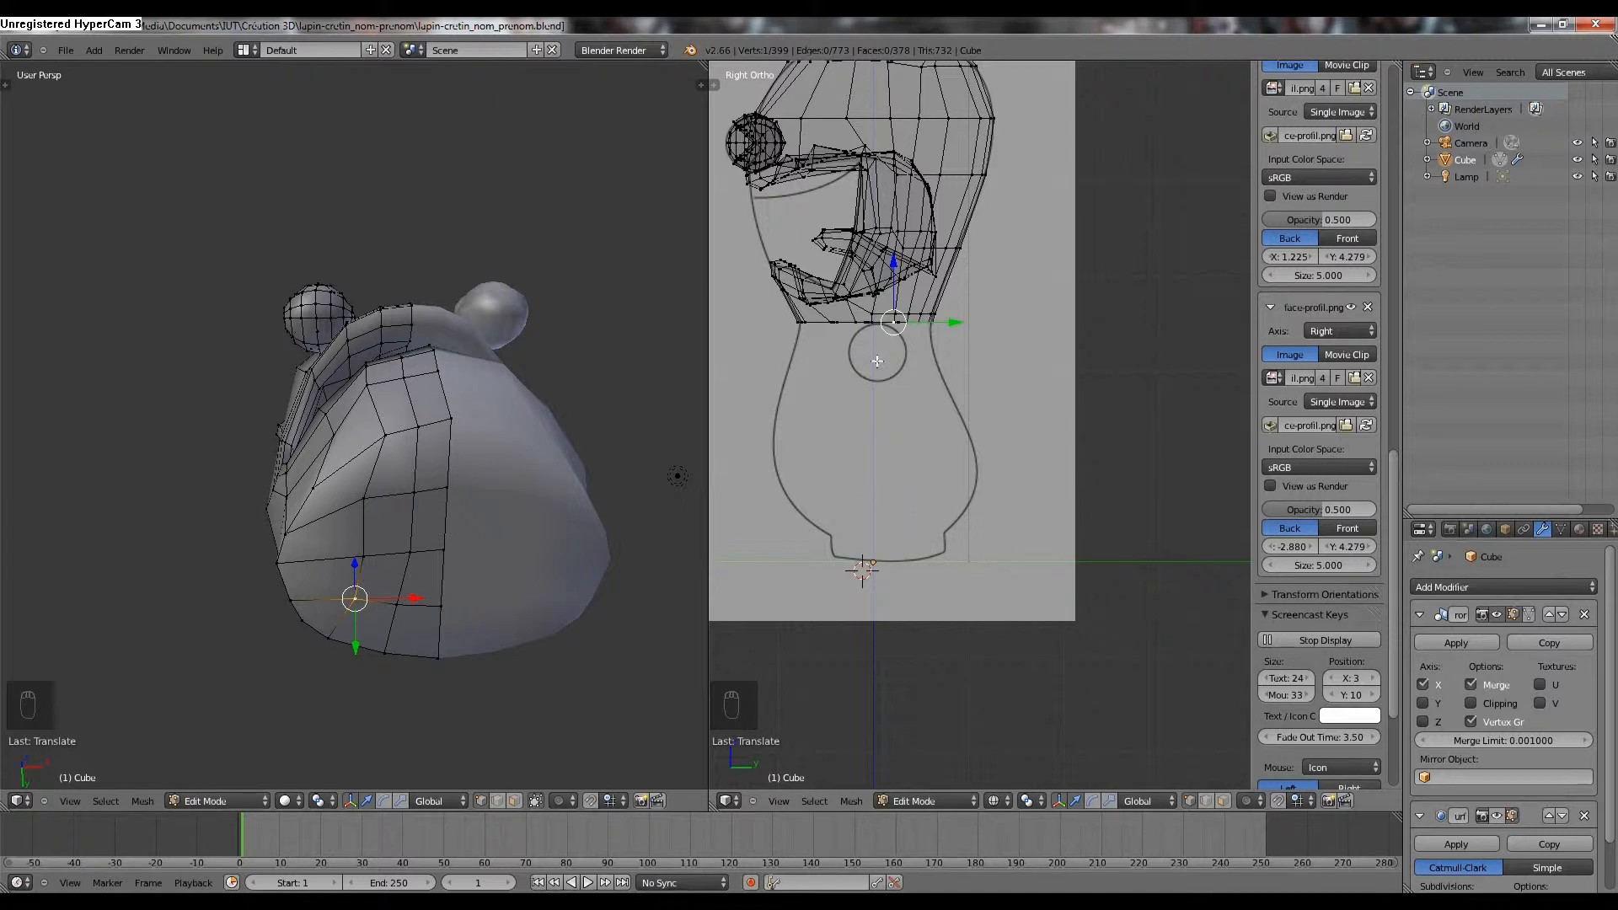
{"action": "middle_click_drag", "start_coordinate": [469, 489], "coordinate": [376, 538]}
{"action": "scroll", "coordinate": [463, 502], "scroll_direction": "up", "scroll_amount": 2}
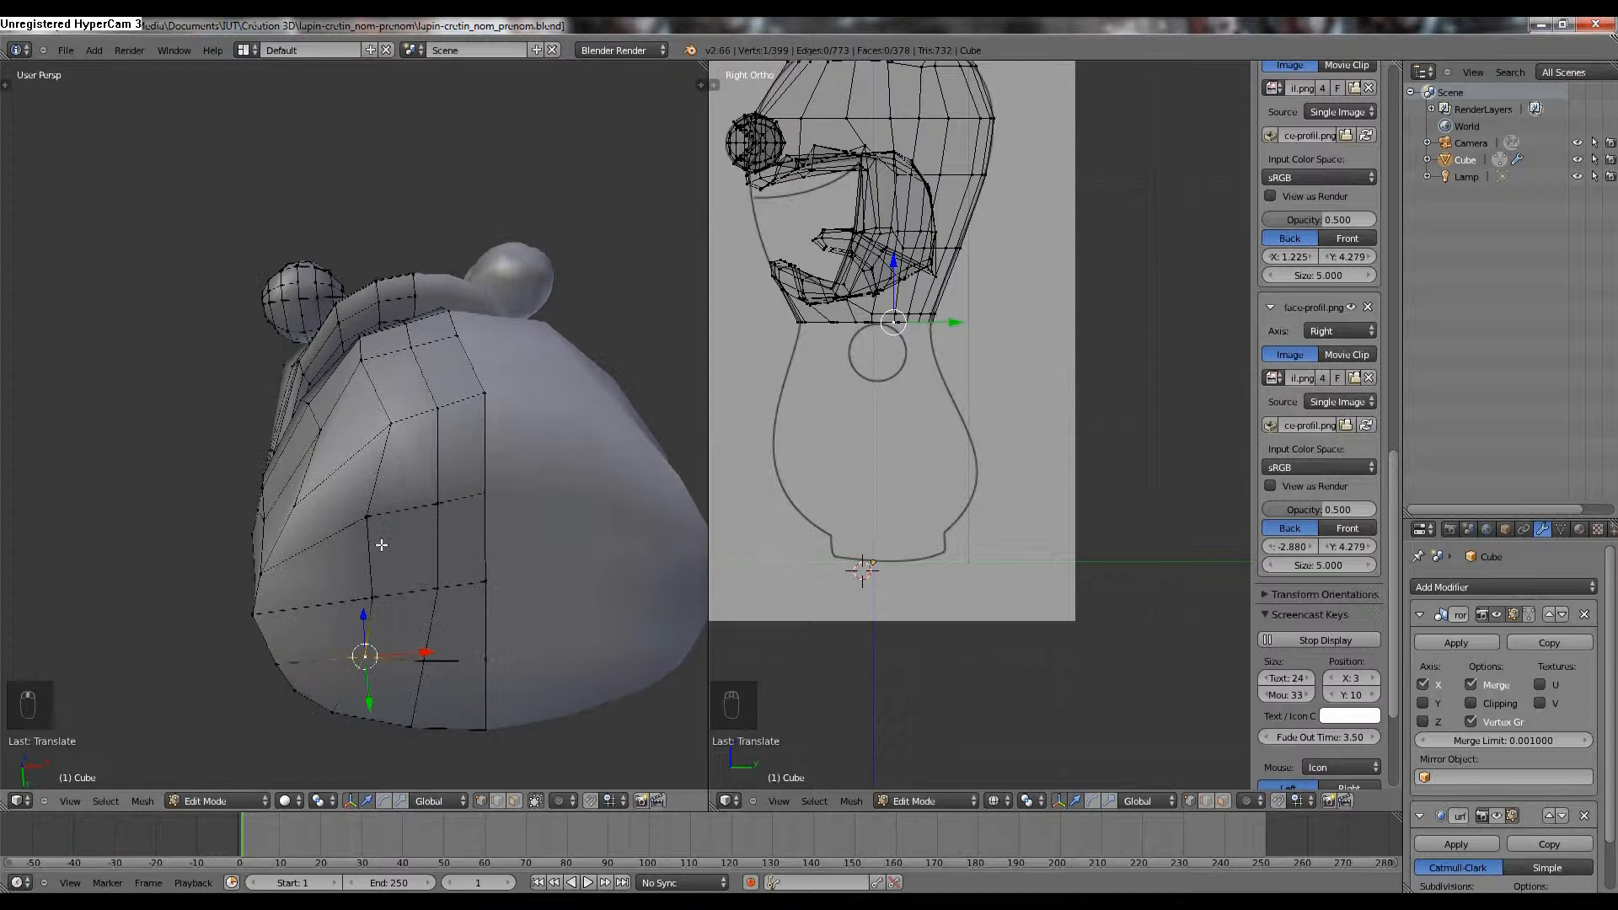
{"action": "scroll", "coordinate": [379, 533], "scroll_direction": "up", "scroll_amount": 2}
{"action": "middle_click_drag", "start_coordinate": [395, 416], "coordinate": [494, 491]}
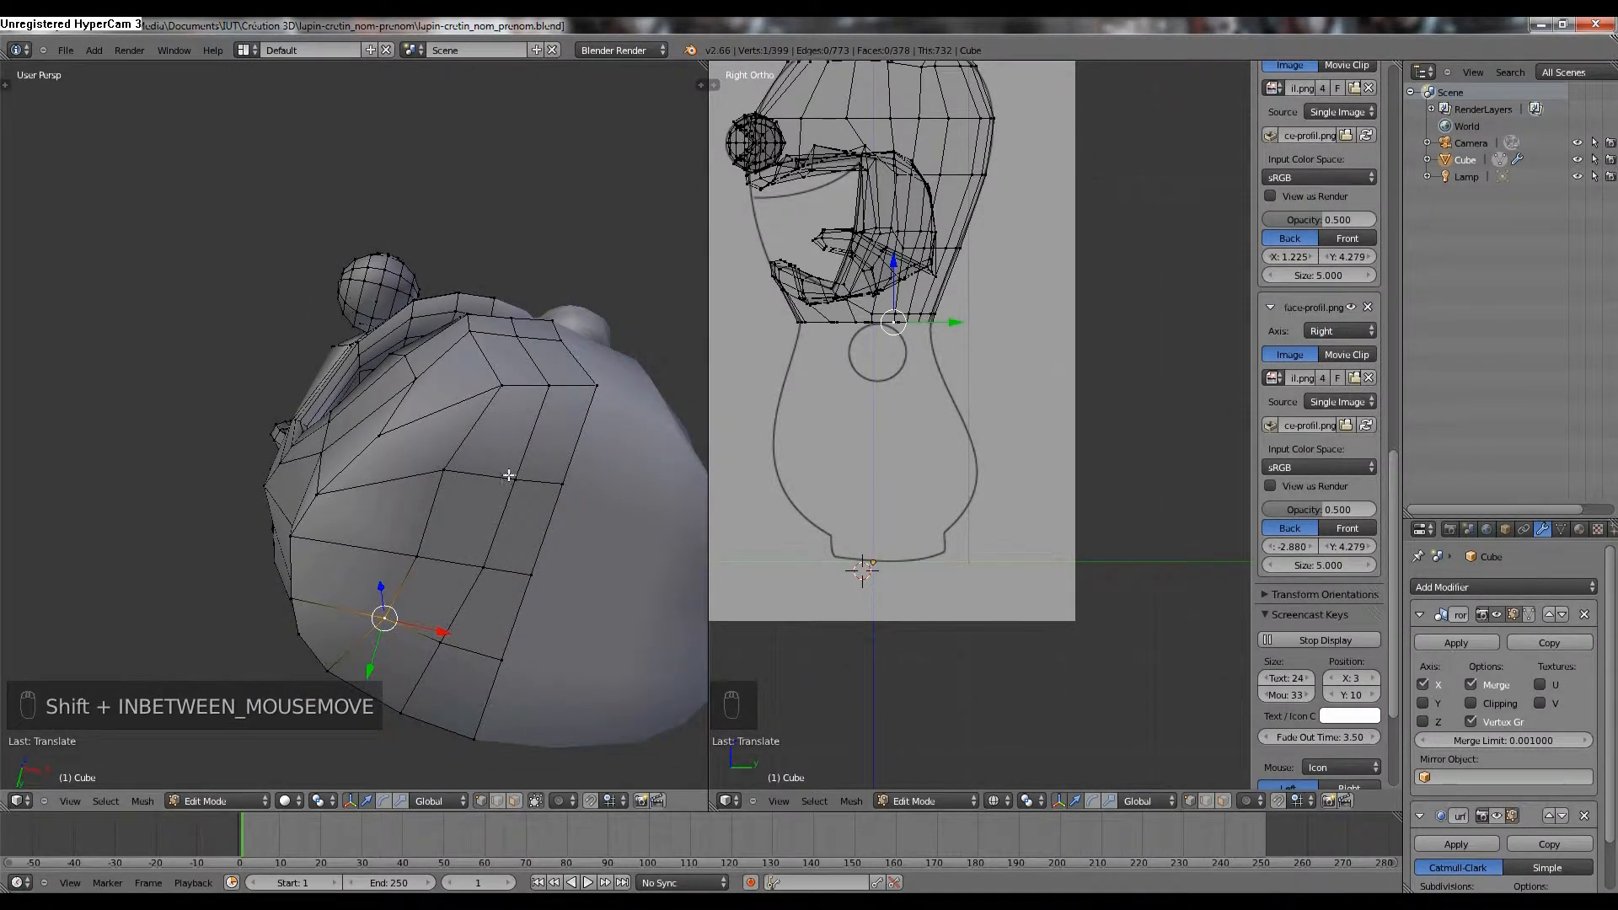
{"action": "right_click", "coordinate": [513, 479]}
{"action": "right_click", "coordinate": [445, 472], "text": "shift"}
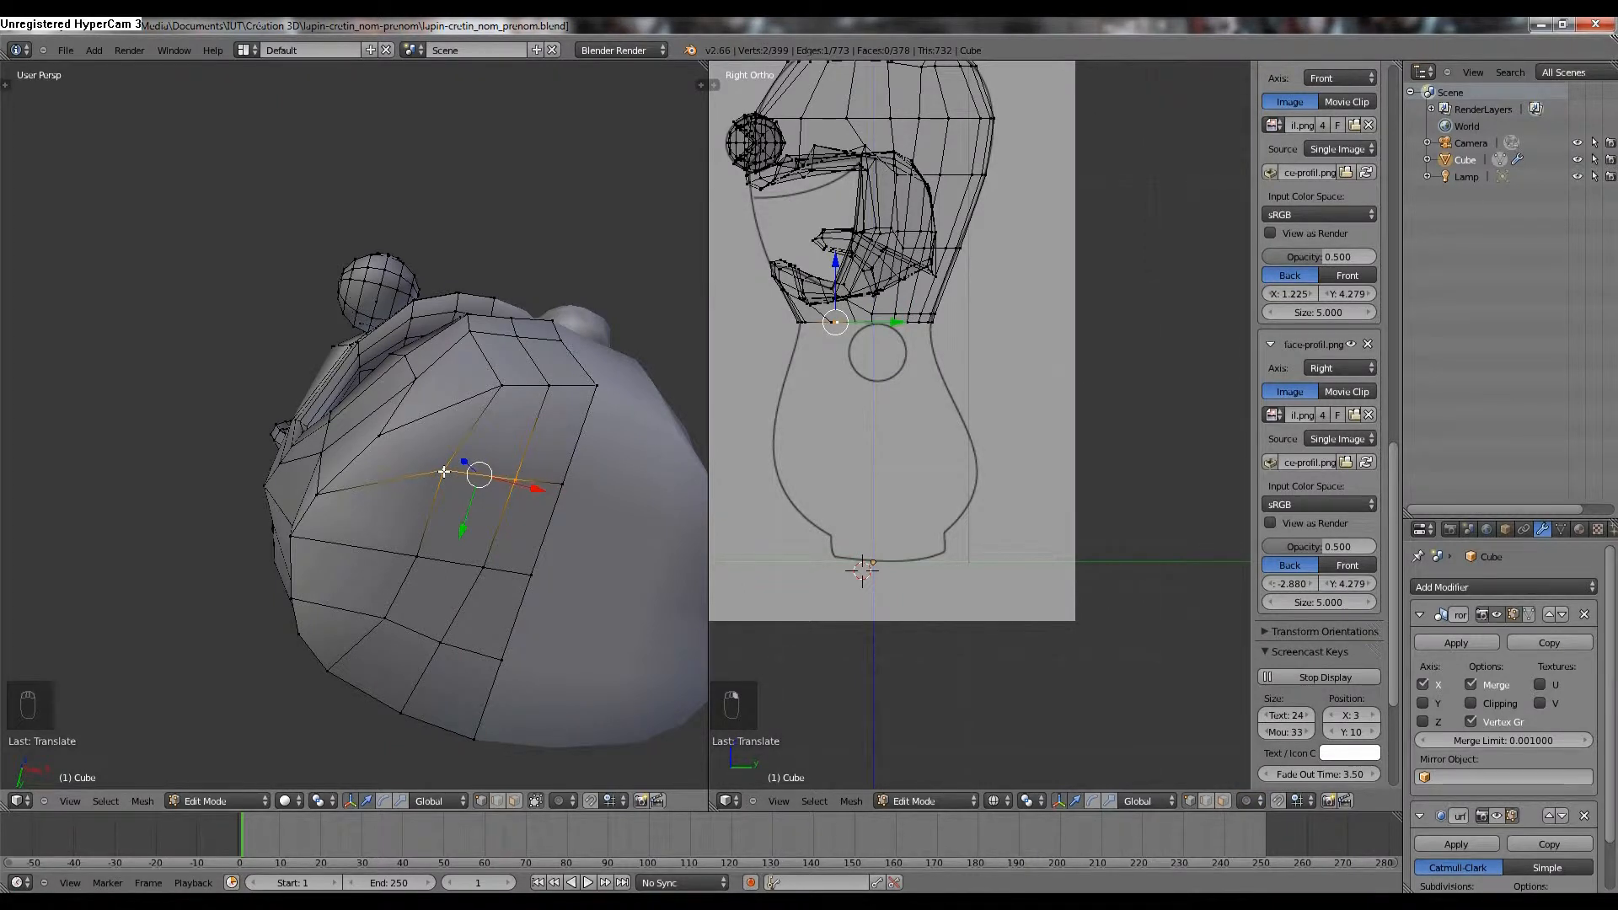
{"action": "key", "text": "Delete"}
{"action": "left_click", "coordinate": [444, 470]}
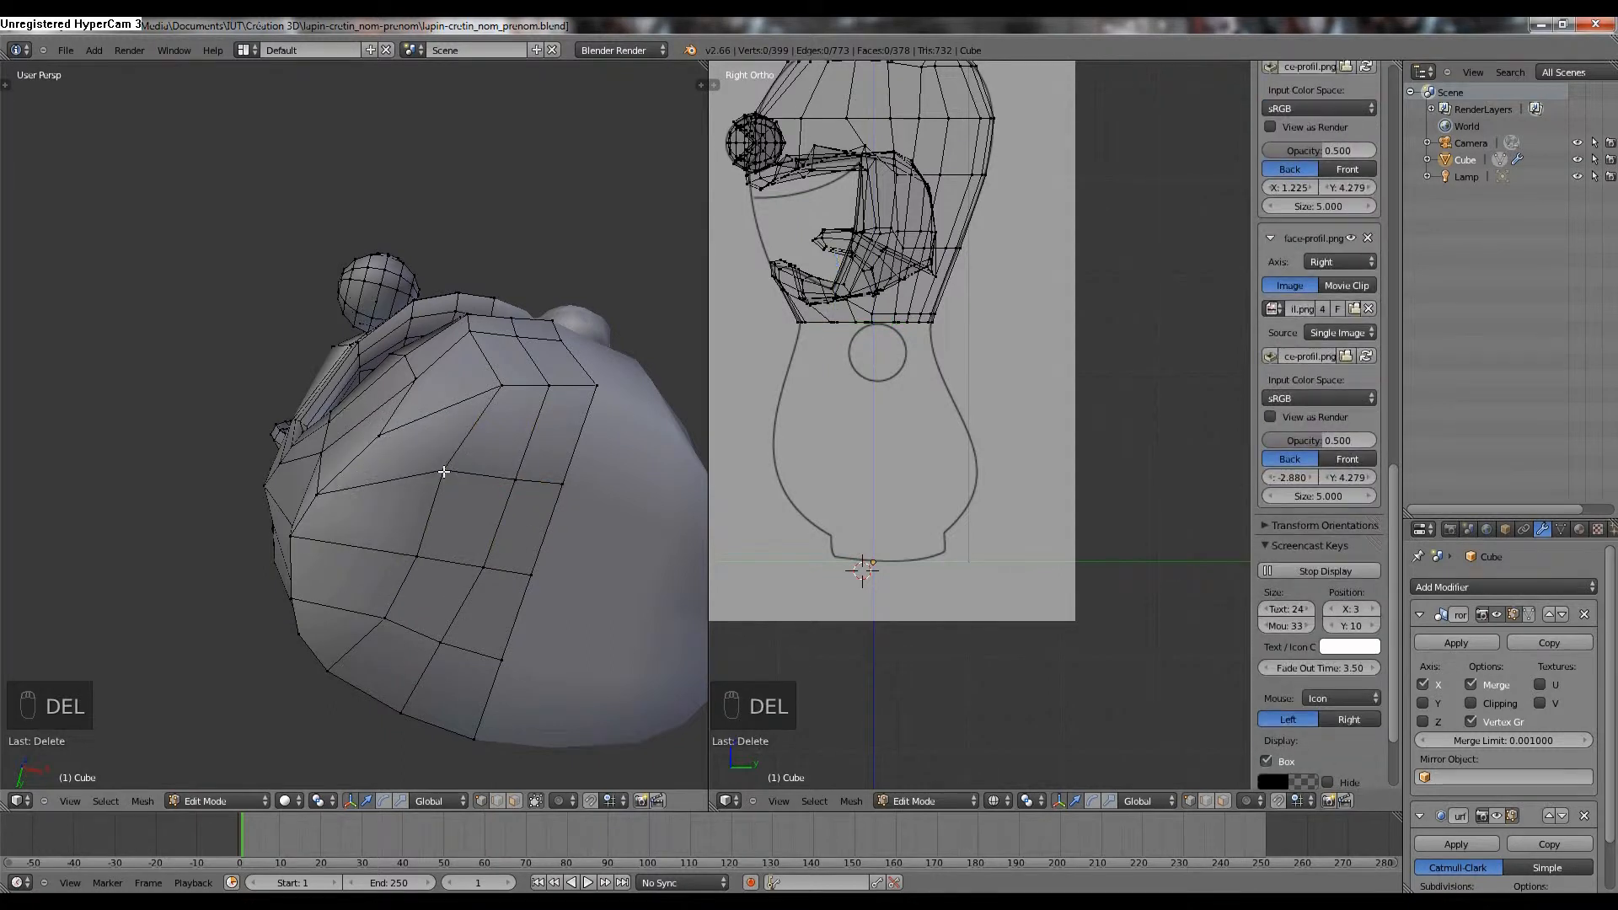
{"action": "right_click", "coordinate": [512, 479]}
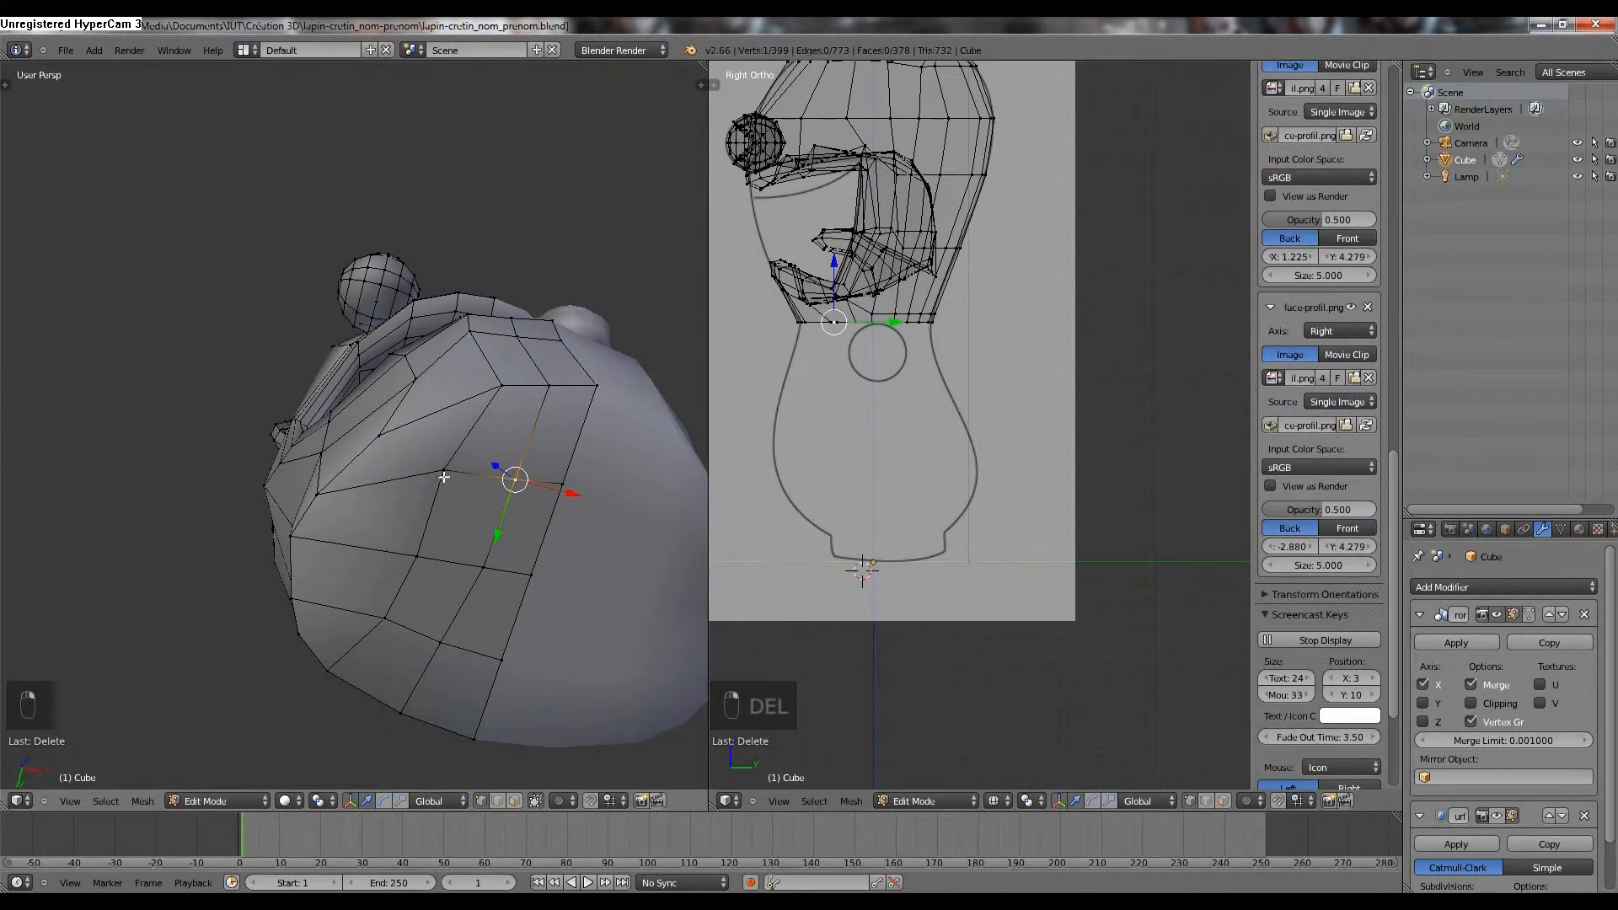
{"action": "right_click", "coordinate": [445, 472], "text": "shift"}
{"action": "key", "text": "Delete"}
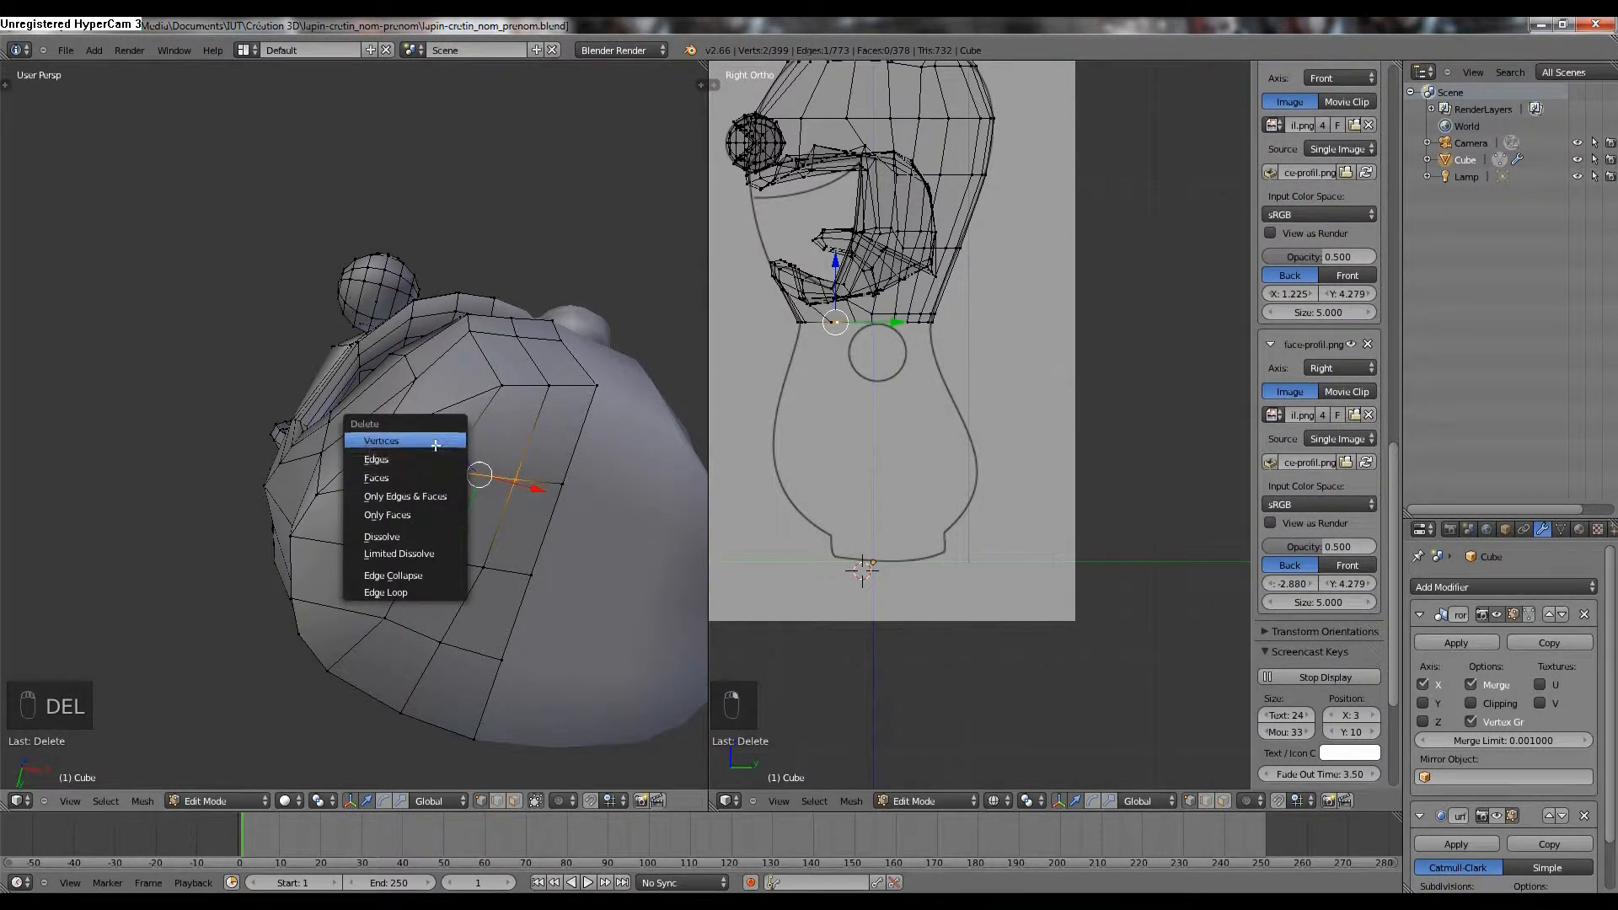
{"action": "left_click", "coordinate": [434, 441]}
Delete the rear pair and the middle pair of inner vertices on the head's underside.
{"action": "right_click", "coordinate": [442, 631]}
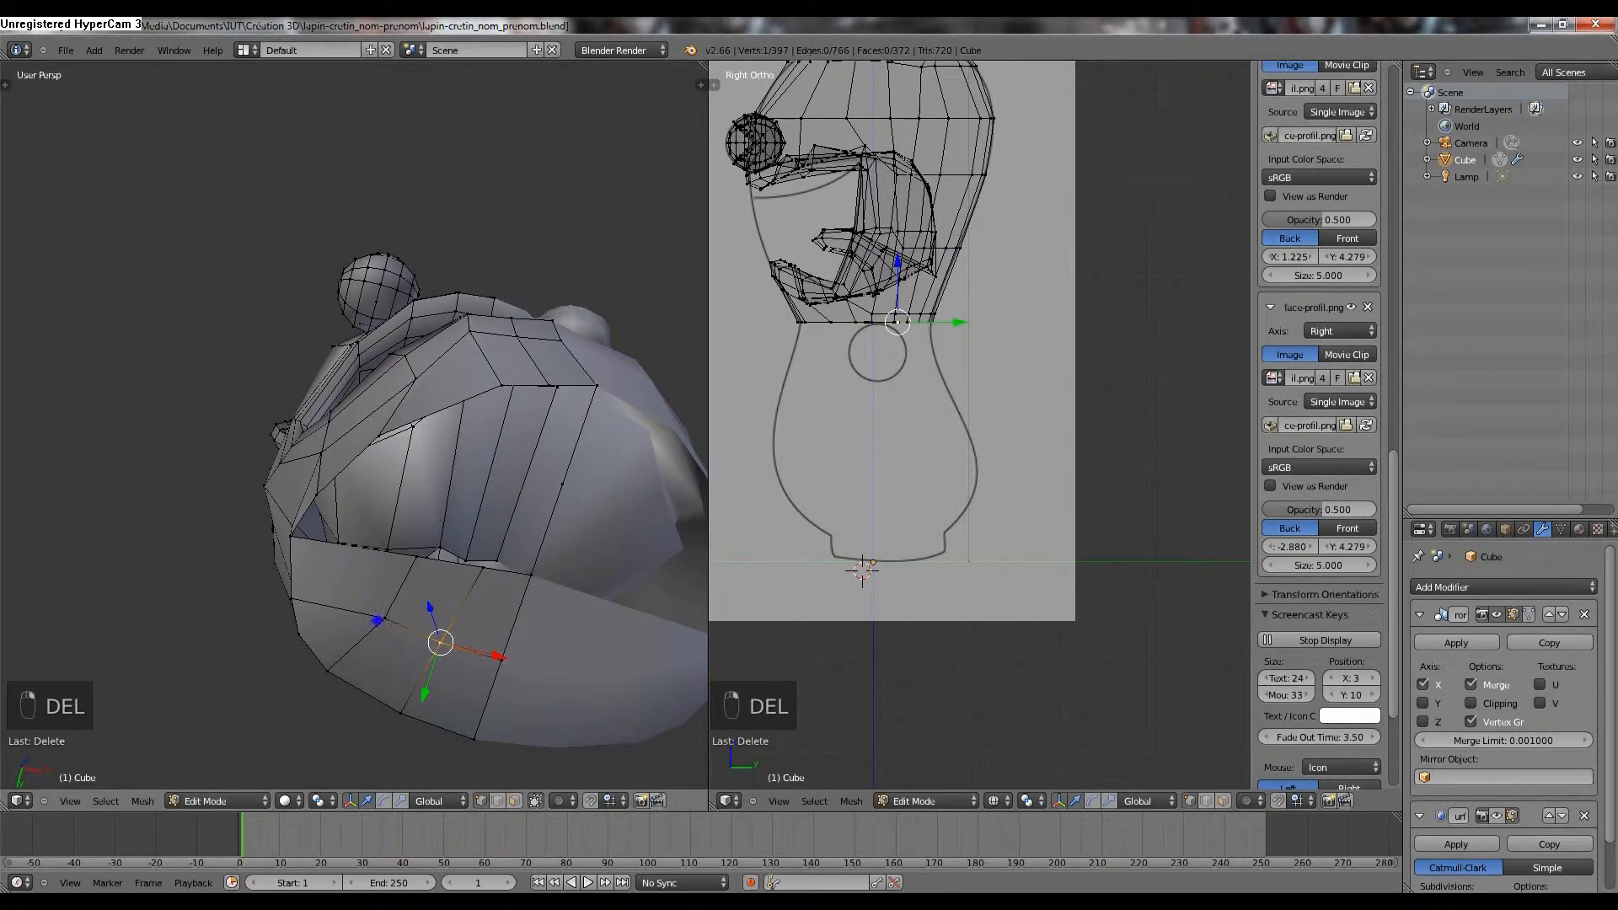
{"action": "right_click", "coordinate": [378, 621], "text": "shift"}
{"action": "key", "text": "Delete"}
{"action": "left_click", "coordinate": [378, 621]}
{"action": "right_click", "coordinate": [426, 570]}
{"action": "right_click", "coordinate": [481, 557], "text": "shift"}
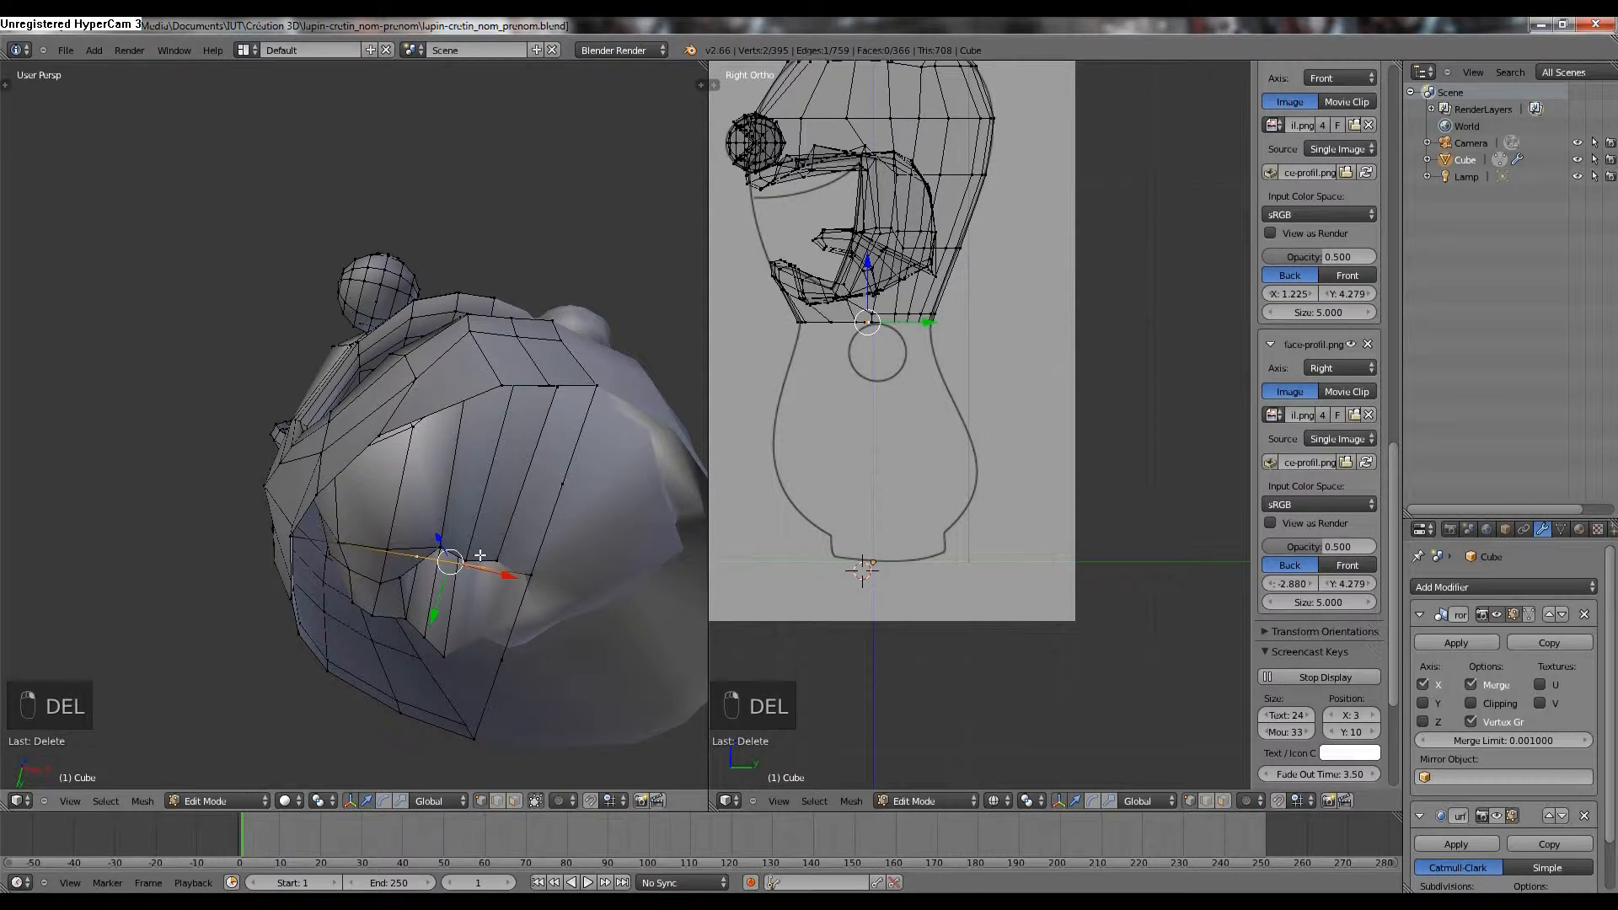
{"action": "key", "text": "Delete"}
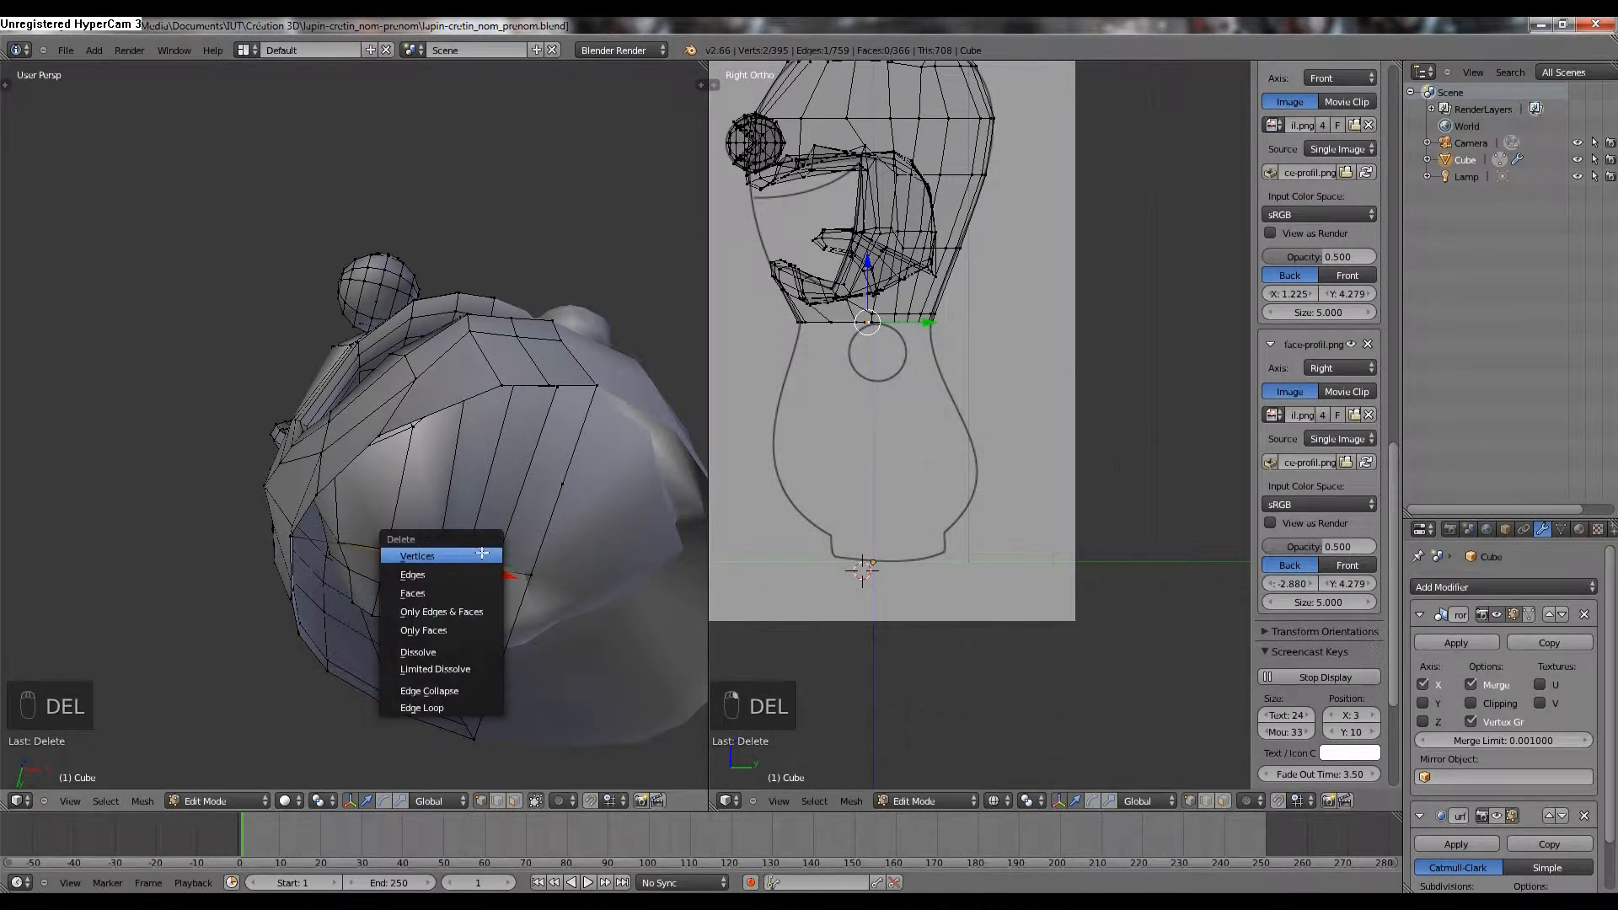
{"action": "left_click", "coordinate": [483, 555]}
Delete the three vertices along the mirror centre line of the head's underside.
{"action": "right_click", "coordinate": [562, 486]}
{"action": "right_click", "coordinate": [531, 575]}
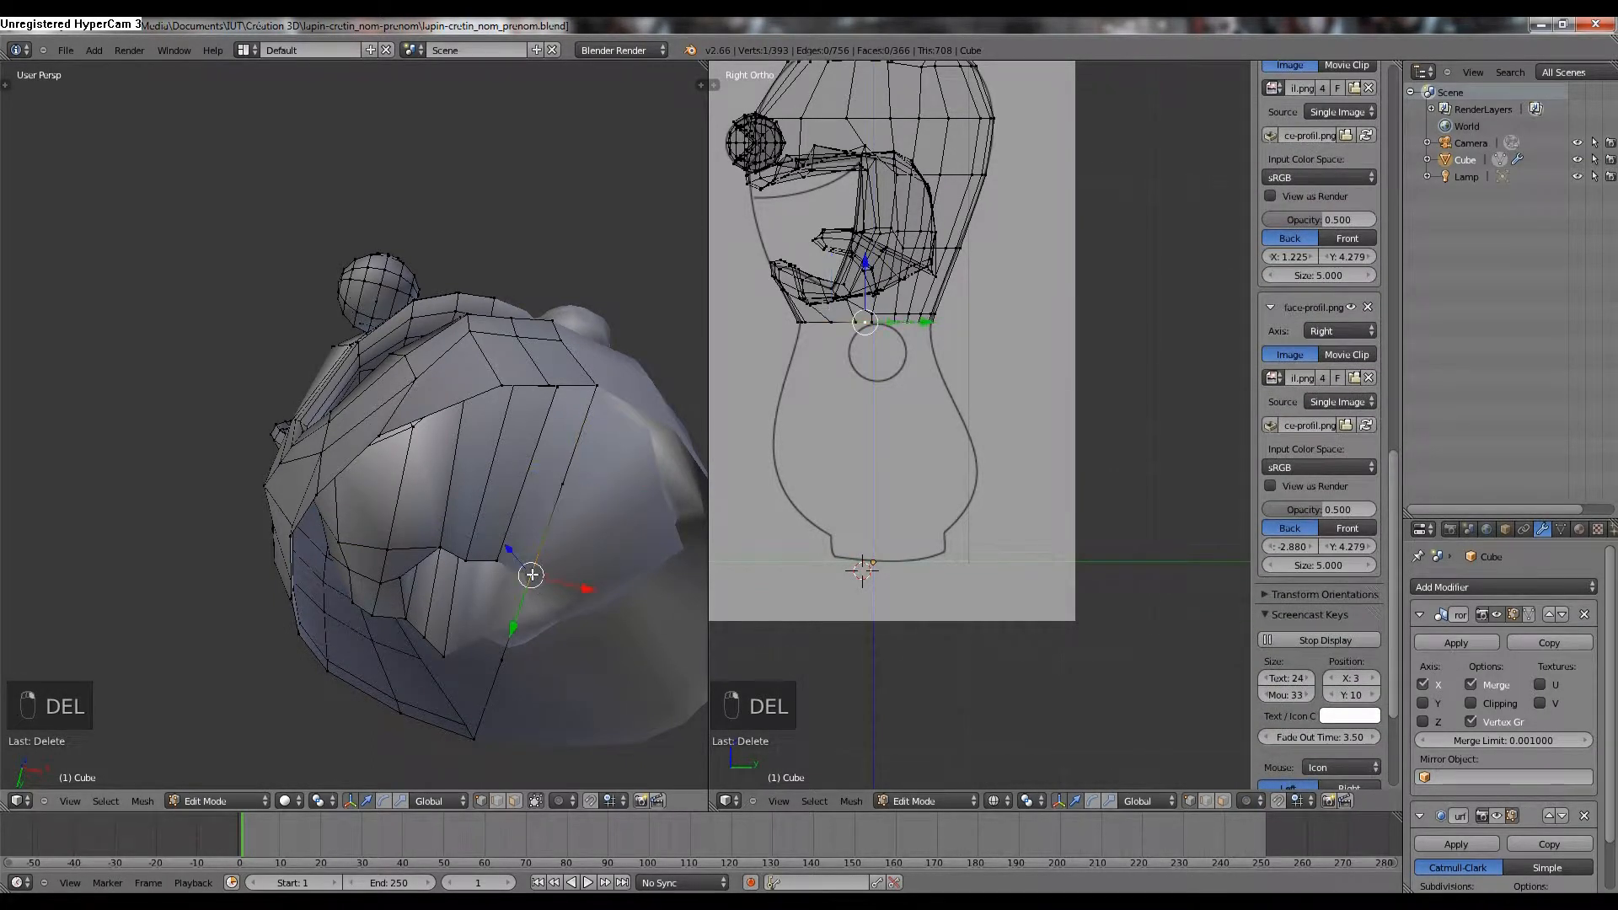
{"action": "right_click", "coordinate": [562, 486], "text": "shift"}
{"action": "right_click", "coordinate": [506, 665], "text": "shift"}
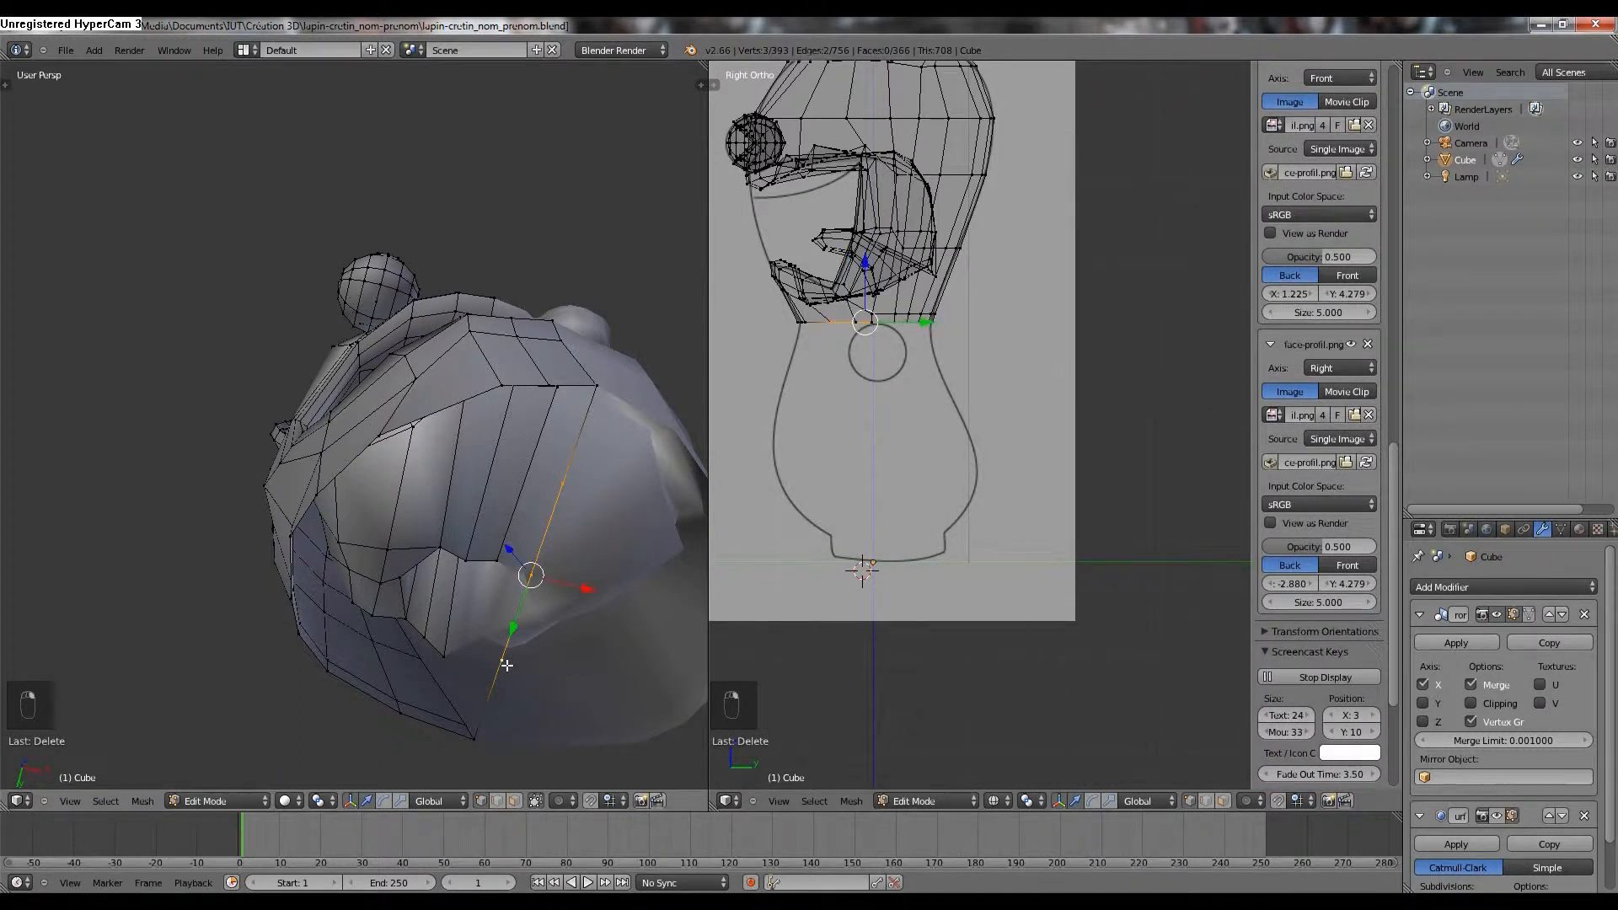
{"action": "key", "text": "Delete"}
{"action": "left_click", "coordinate": [506, 665]}
Join the front and rear centre-line vertices of the neck opening with a new edge.
{"action": "middle_click_drag", "start_coordinate": [510, 668], "coordinate": [478, 674]}
{"action": "right_click", "coordinate": [558, 502]}
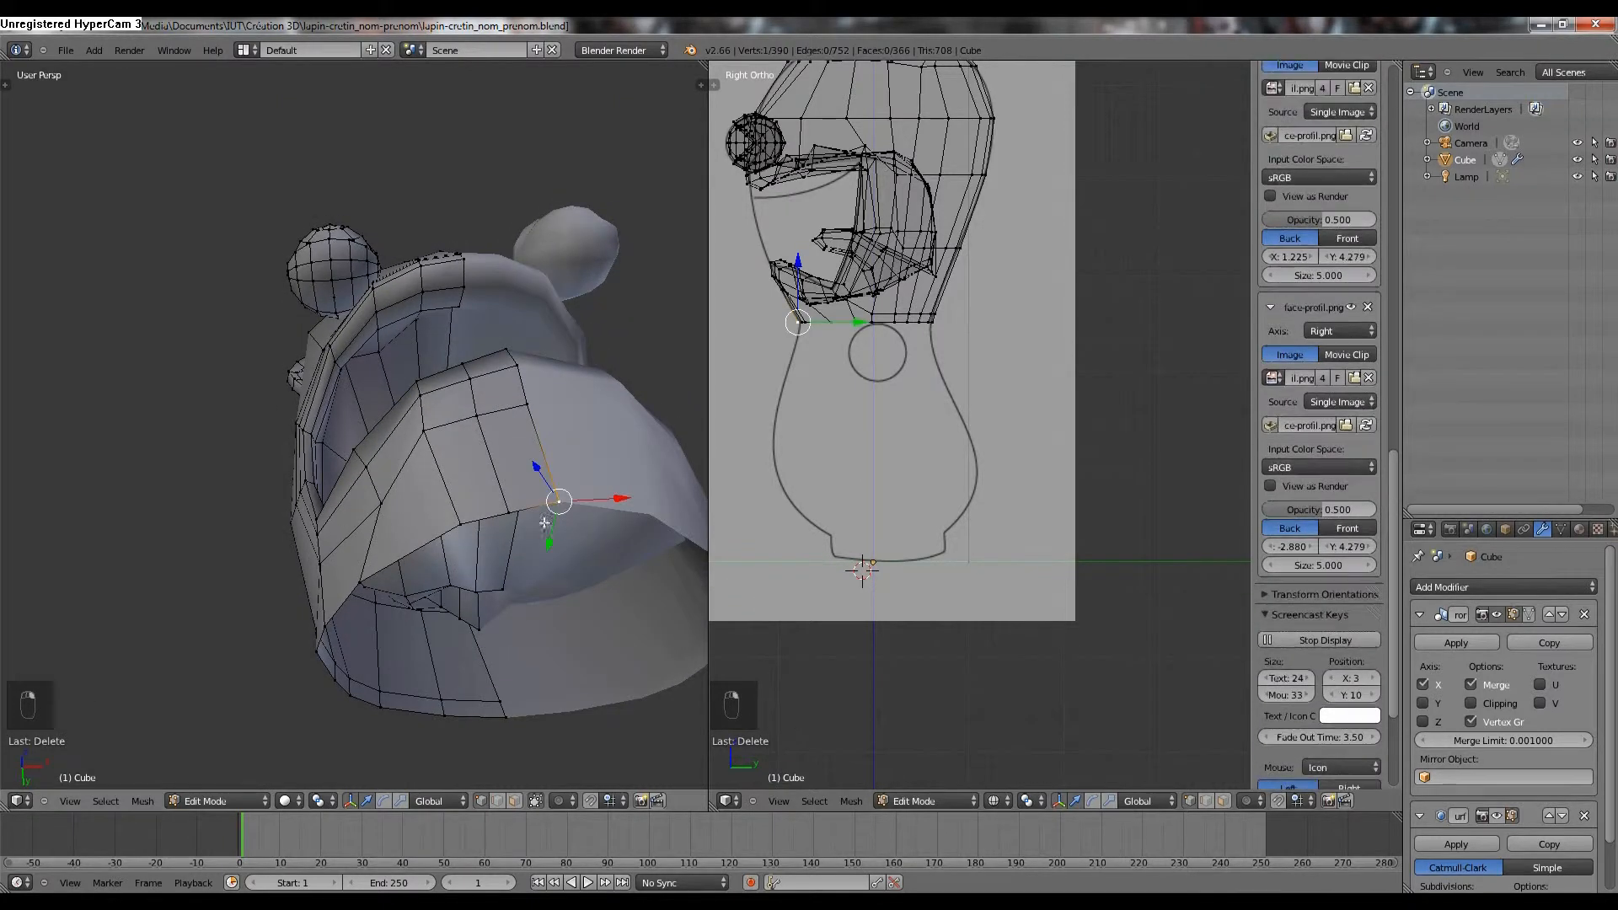
{"action": "right_click", "coordinate": [503, 717], "text": "shift"}
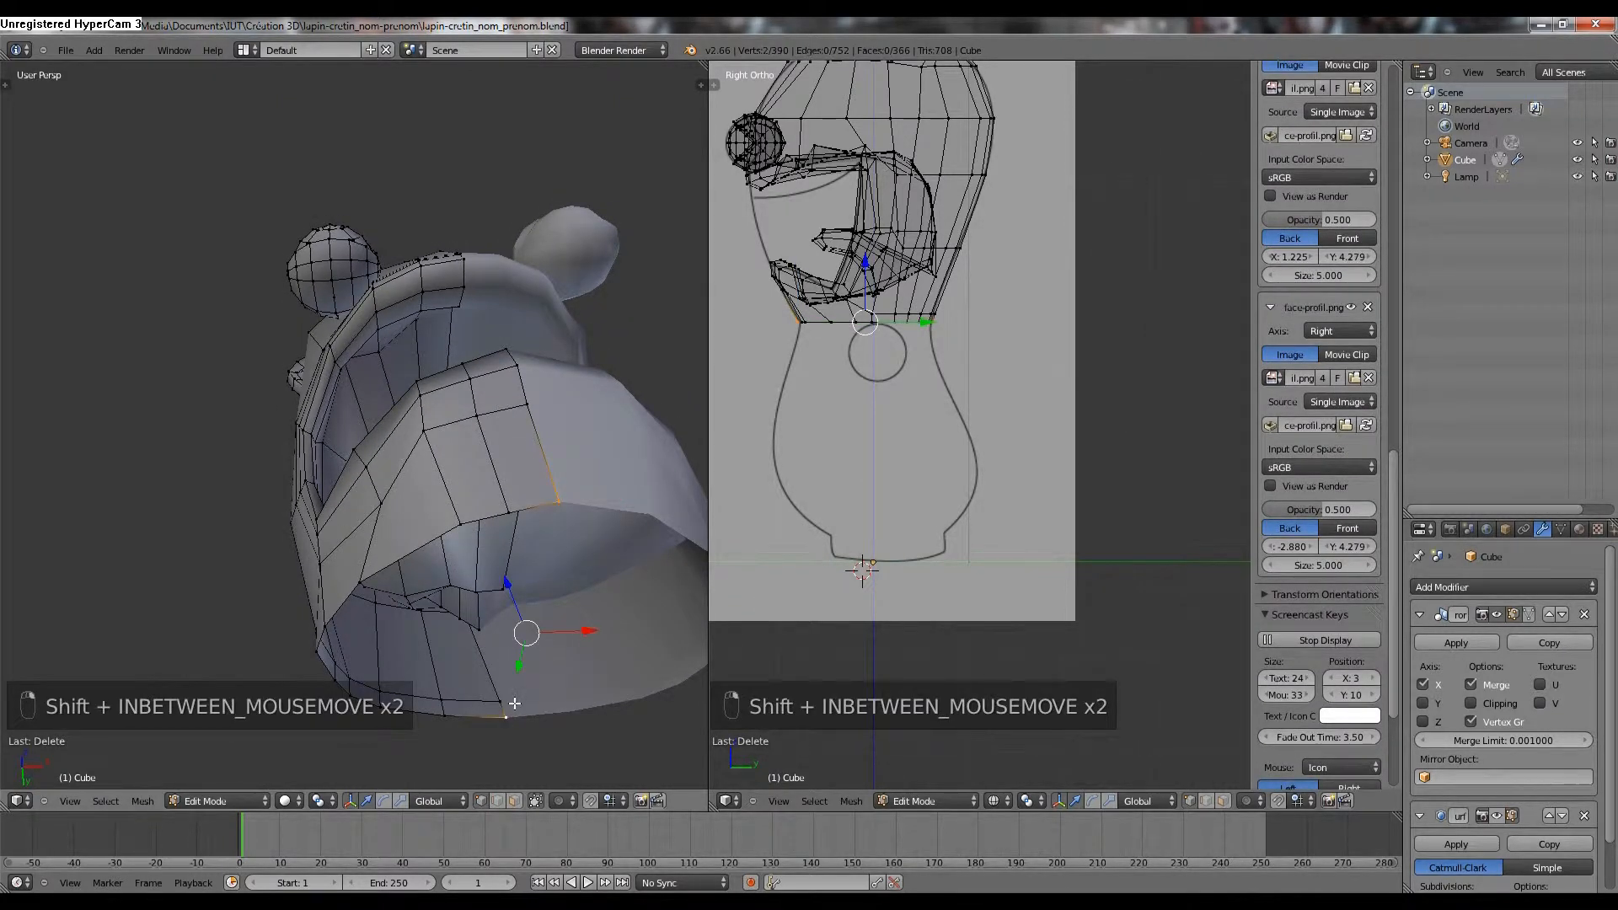
{"action": "key", "text": "d"}
{"action": "key", "text": "f"}
Subdivide the new centre-line edge across the neck opening once.
{"action": "middle_click_drag", "start_coordinate": [523, 663], "coordinate": [580, 649]}
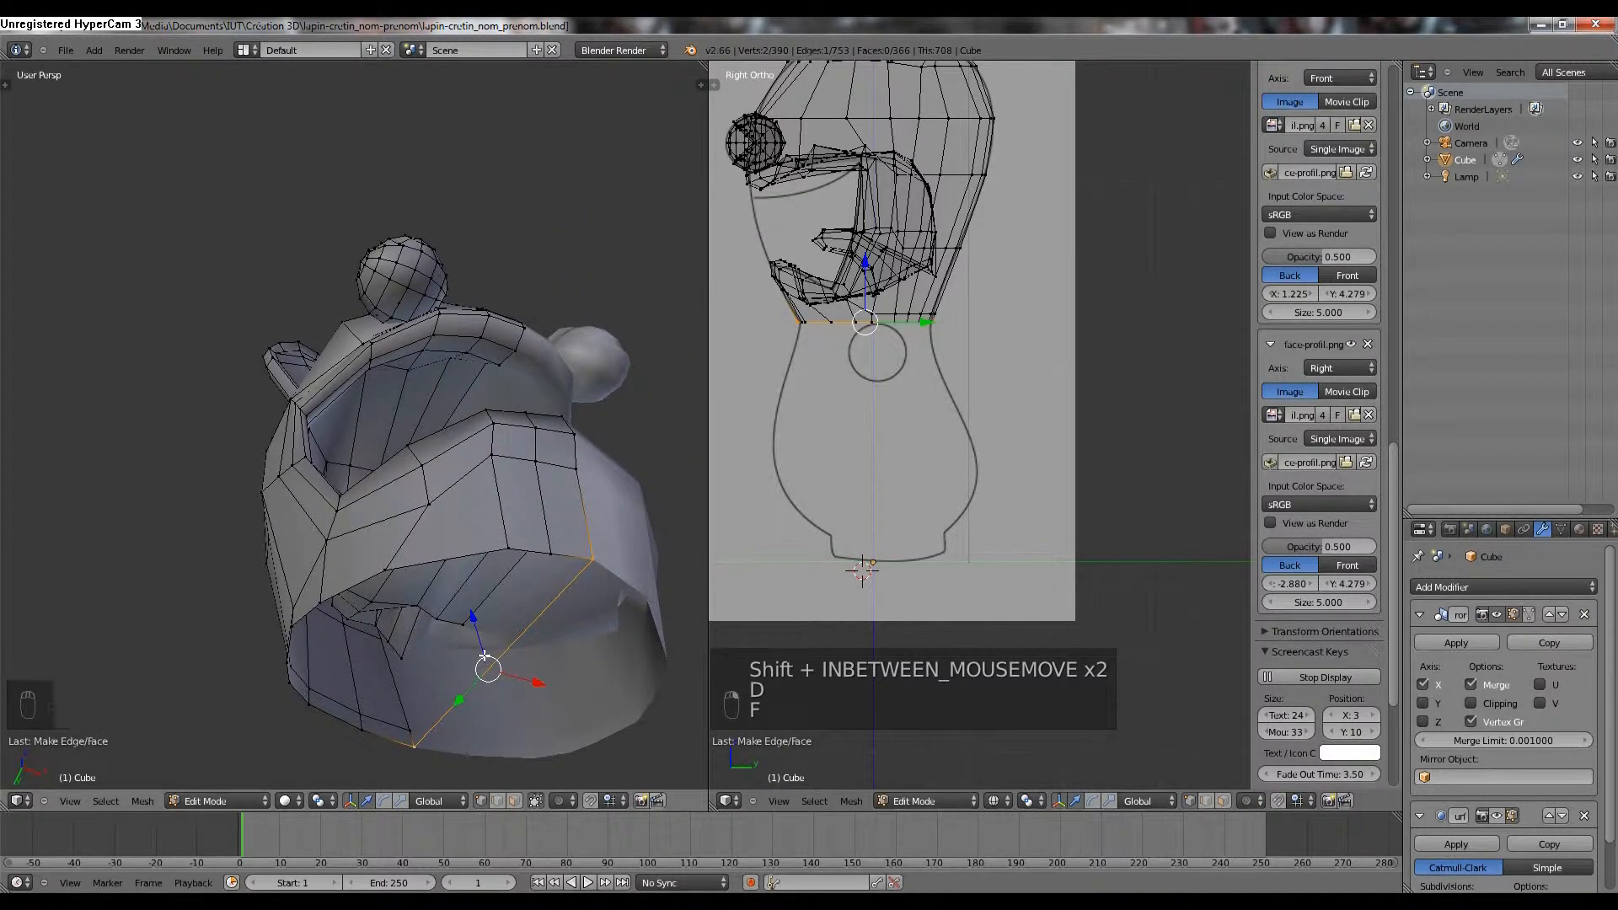
{"action": "key", "text": "w"}
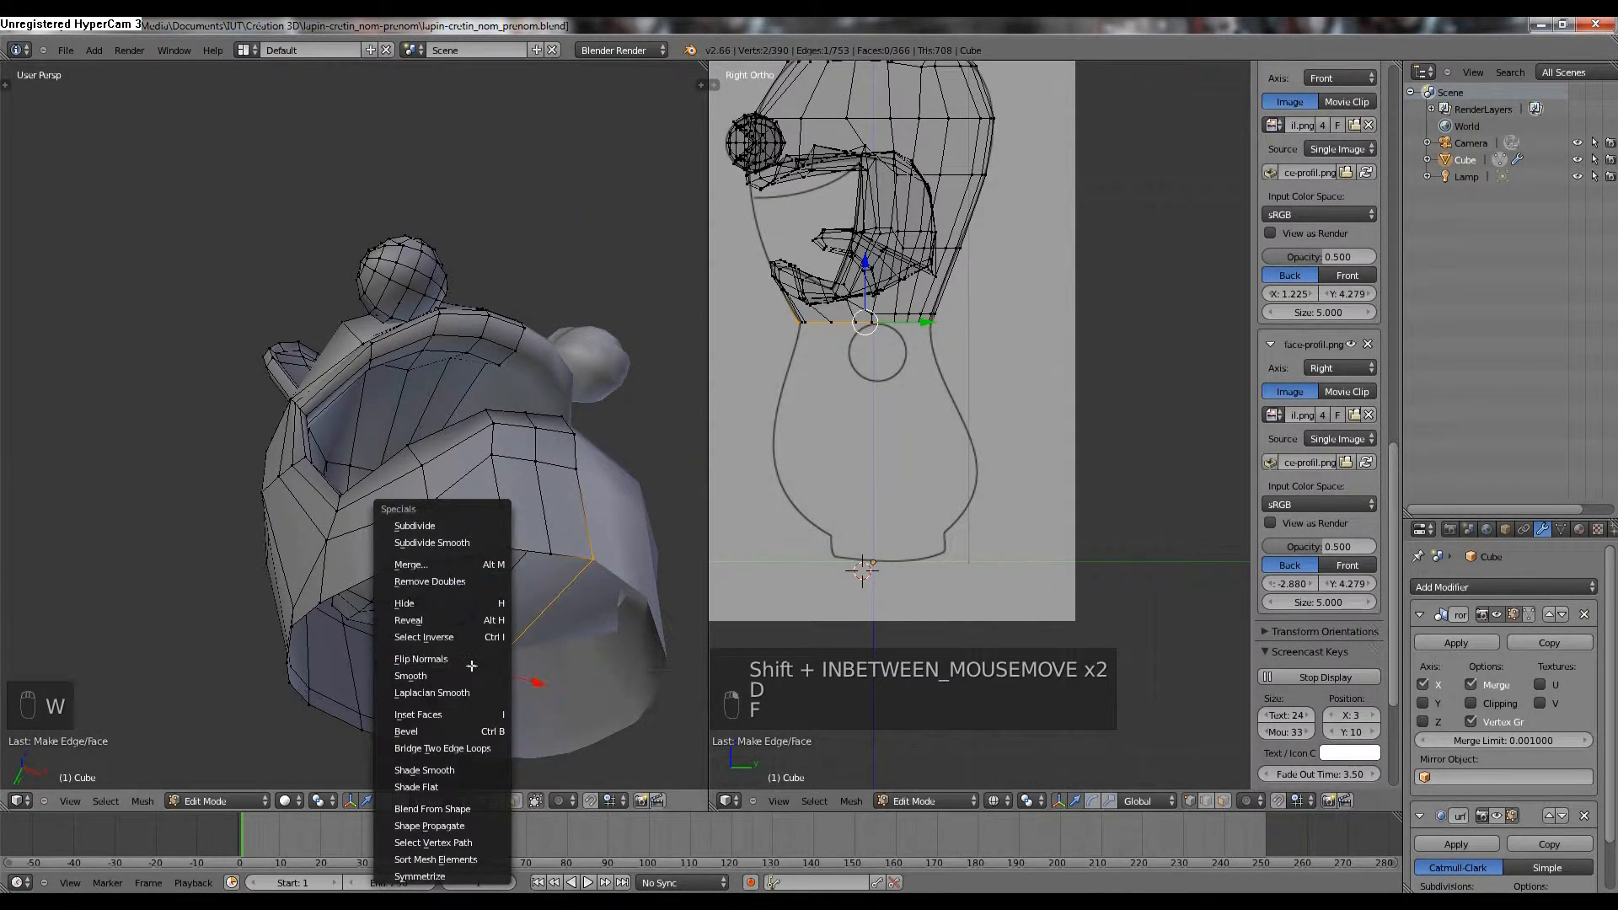
{"action": "key", "text": "Escape"}
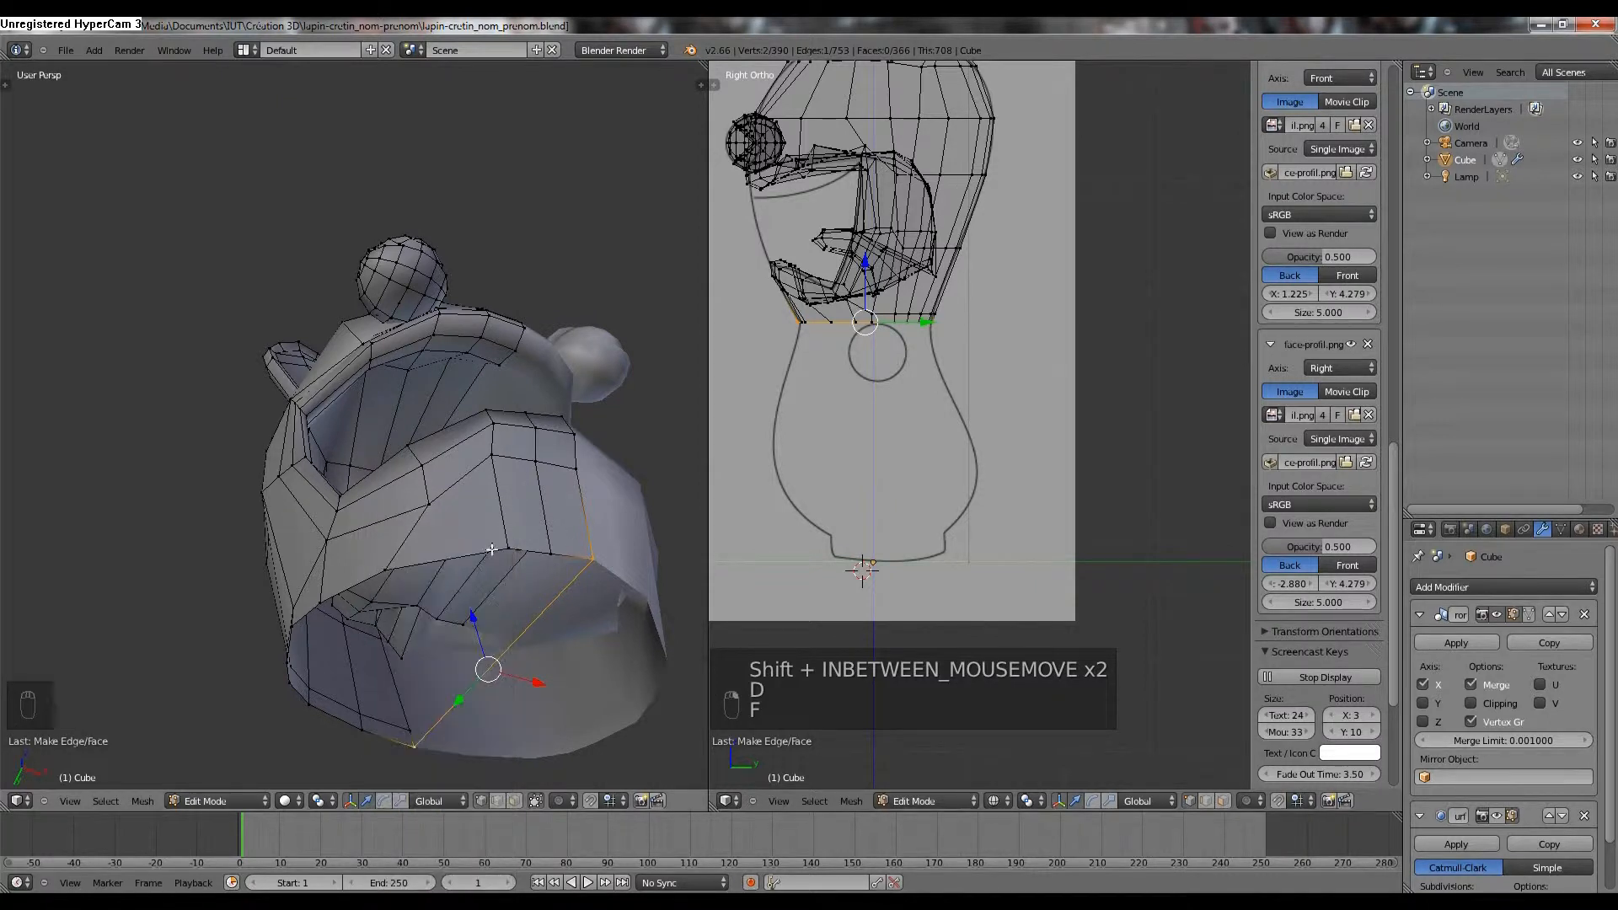
{"action": "key", "text": "w"}
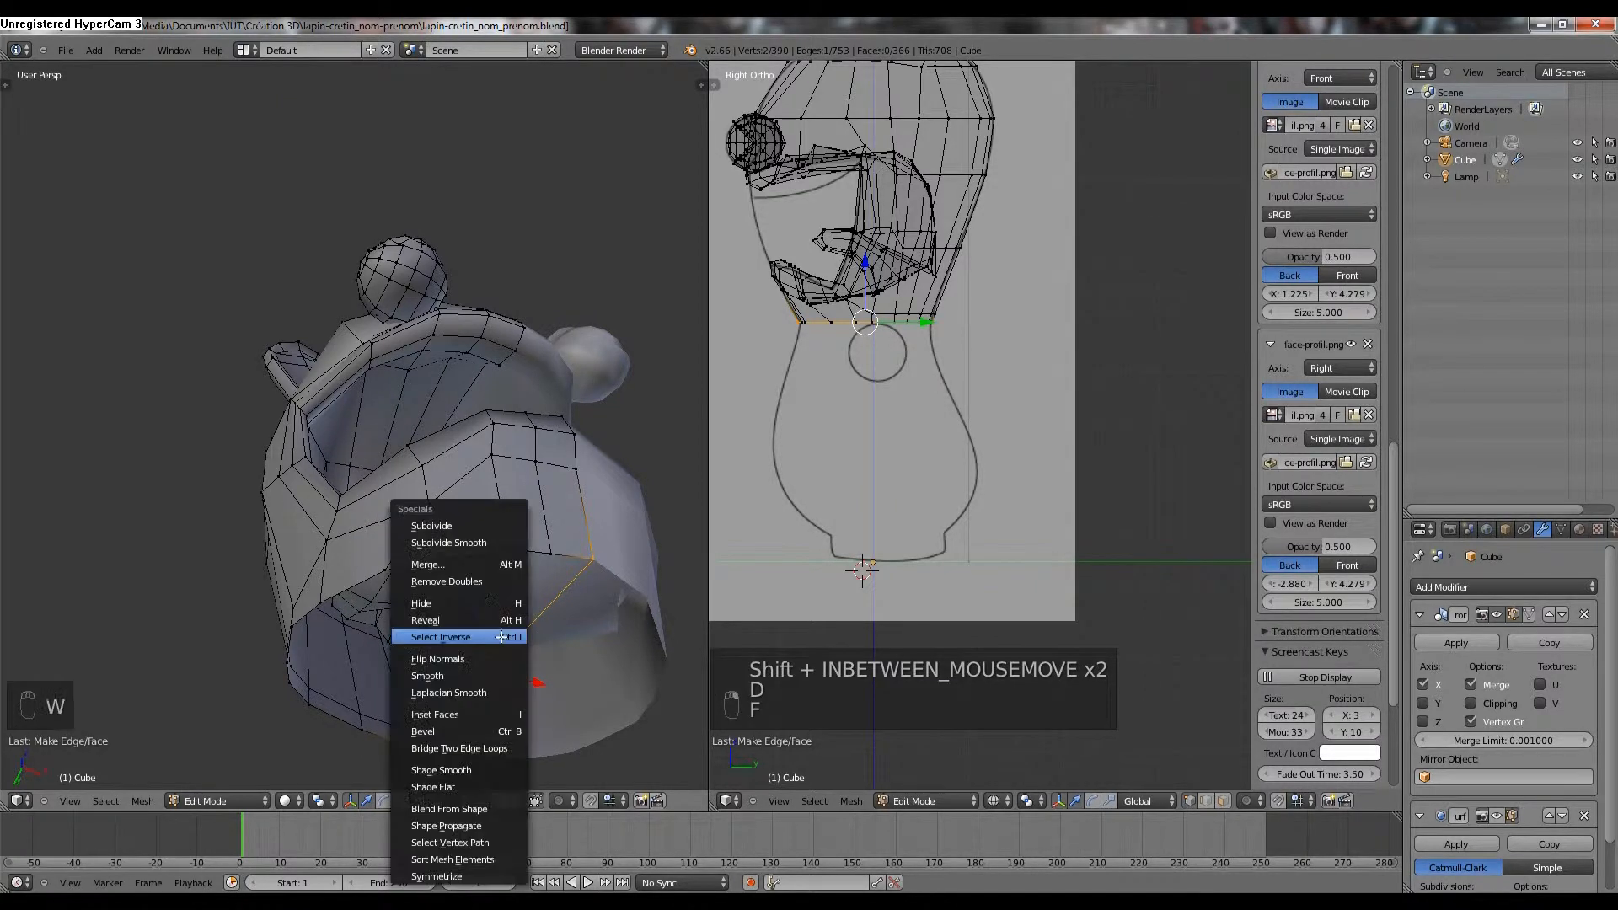
{"action": "left_click", "coordinate": [477, 532]}
Connect the centre-line midpoint to the outer side vertex of the neck opening with an edge.
{"action": "right_click", "coordinate": [489, 669]}
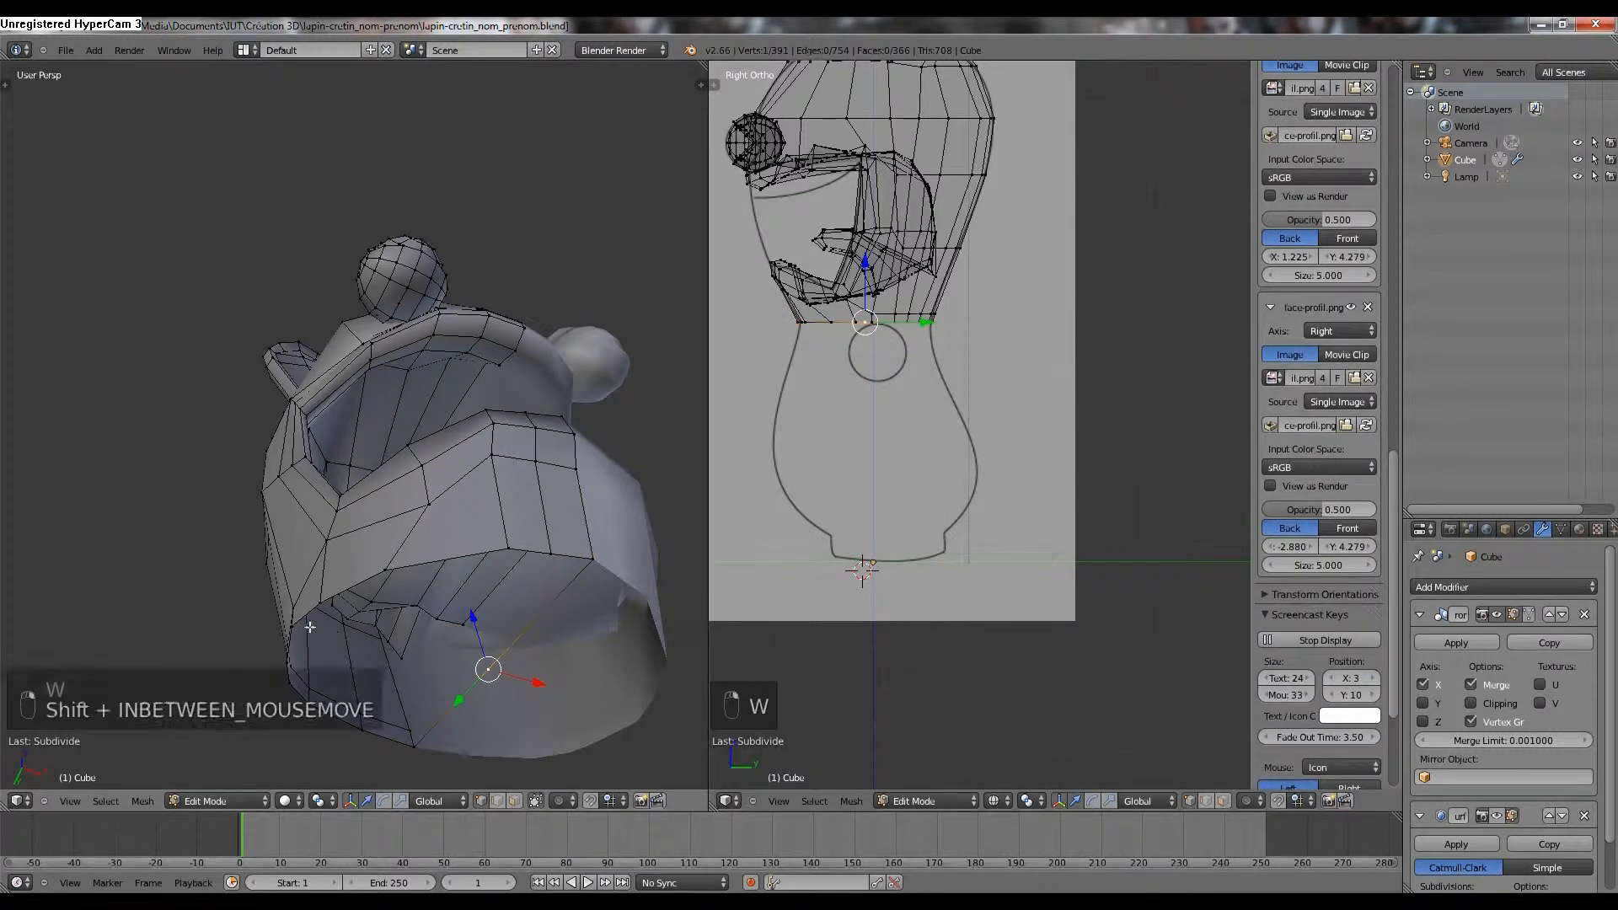
{"action": "right_click", "coordinate": [297, 627], "text": "shift"}
{"action": "middle_click_drag", "start_coordinate": [297, 627], "coordinate": [328, 632]}
{"action": "key", "text": "f"}
Subdivide the crosswise edge of the neck opening with the number of cuts set to 3.
{"action": "middle_click_drag", "start_coordinate": [477, 596], "coordinate": [511, 609]}
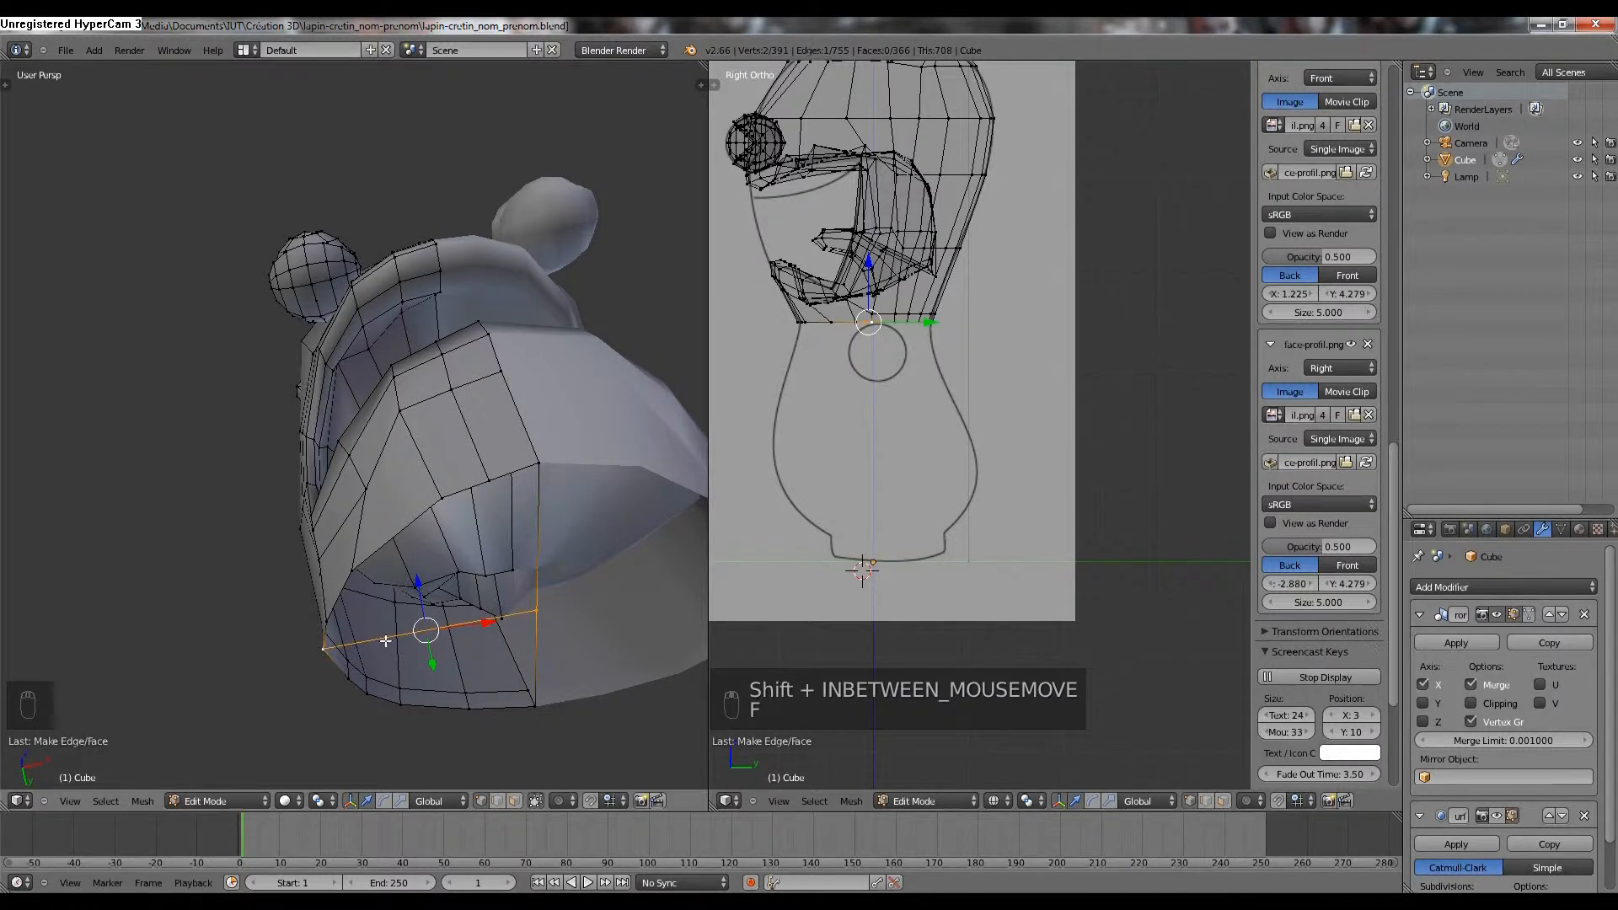
{"action": "middle_click_drag", "start_coordinate": [386, 634], "coordinate": [437, 612]}
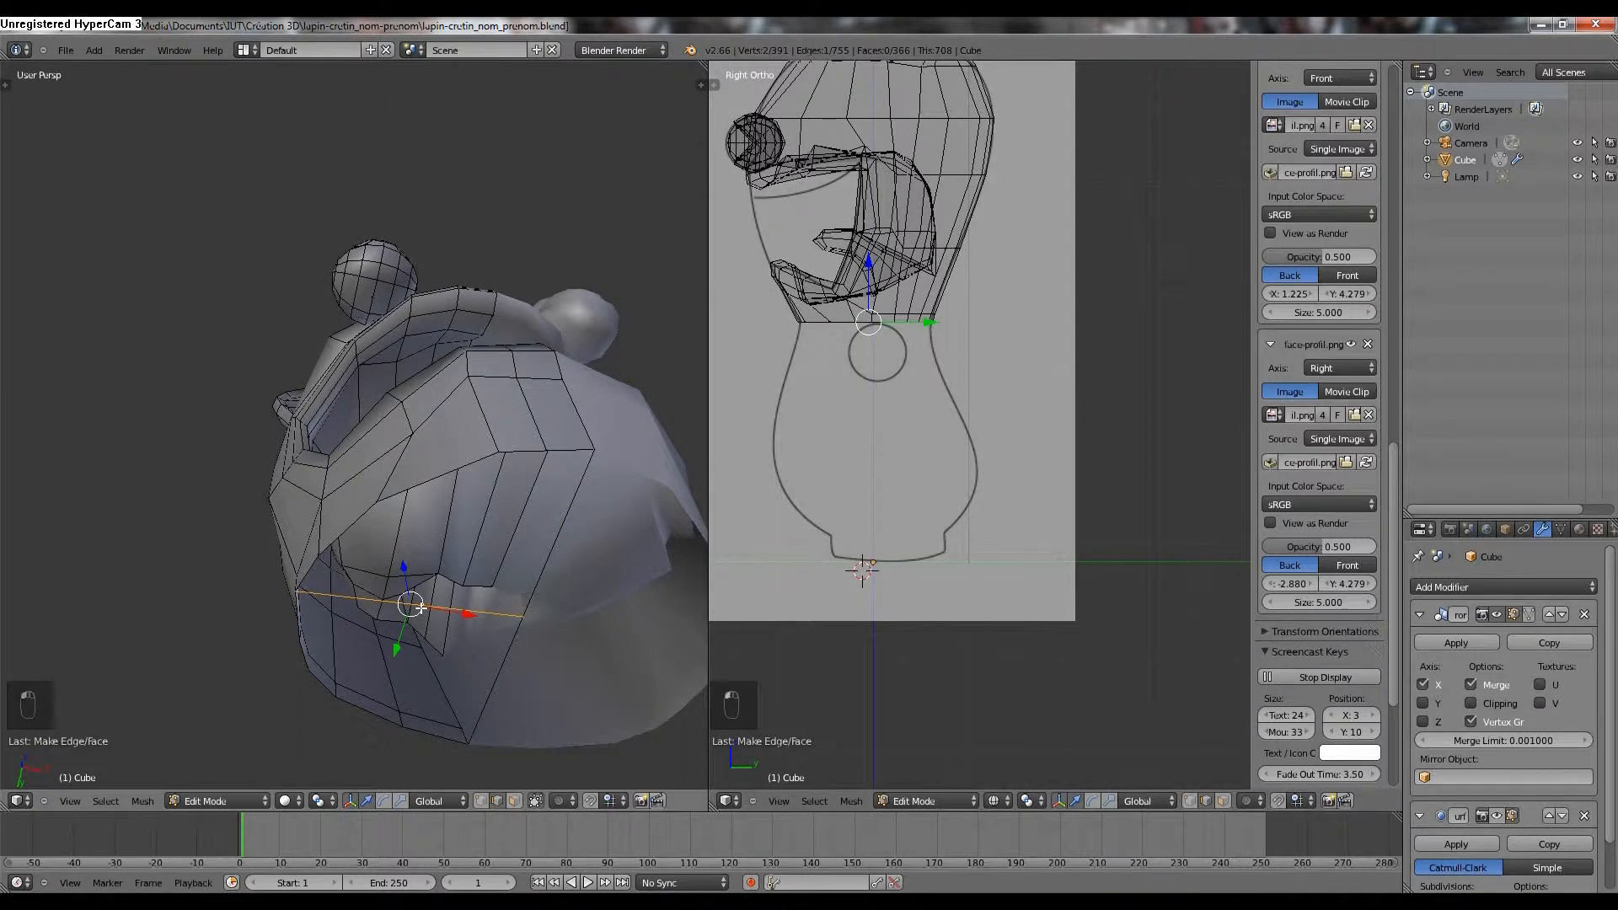
{"action": "key", "text": "w"}
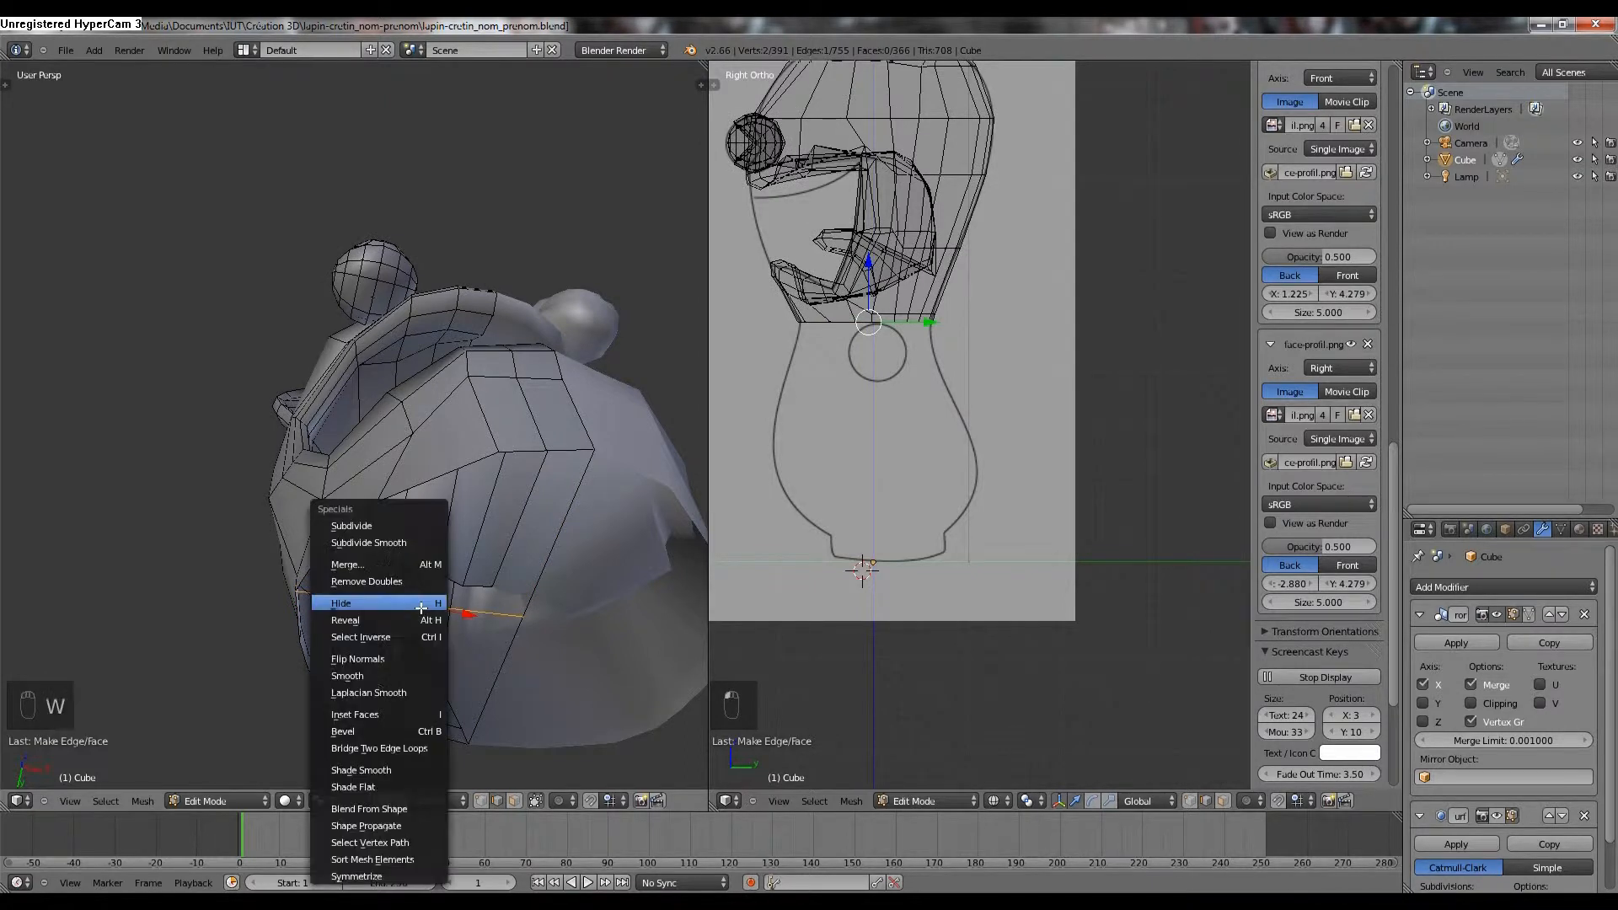
{"action": "left_click", "coordinate": [403, 527]}
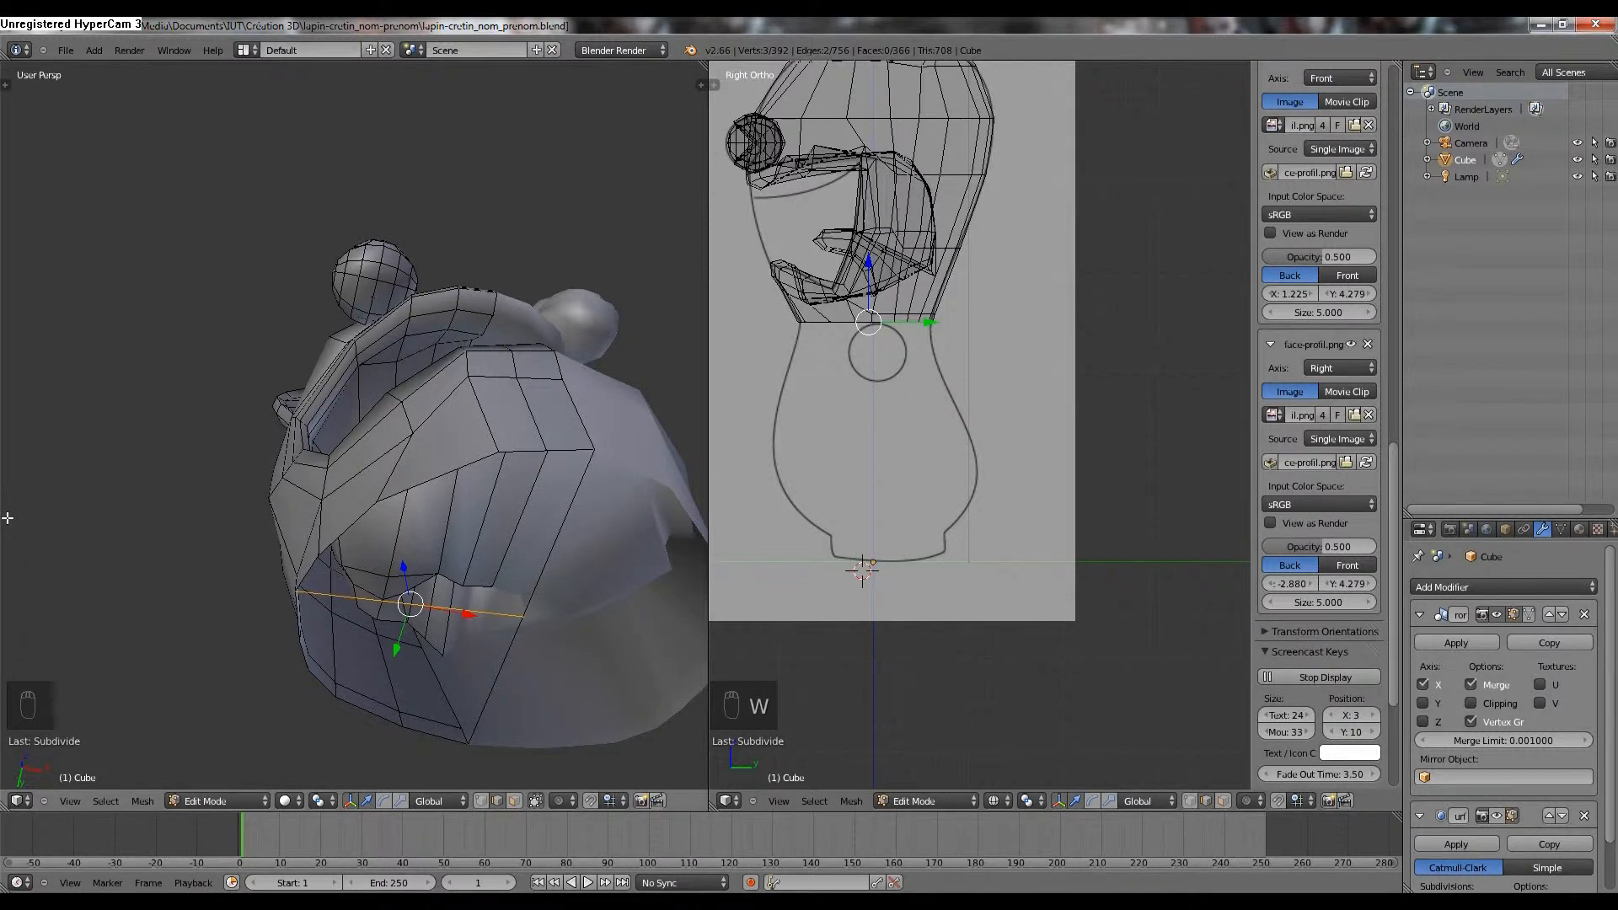
{"action": "key", "text": "t"}
{"action": "left_click", "coordinate": [101, 661]}
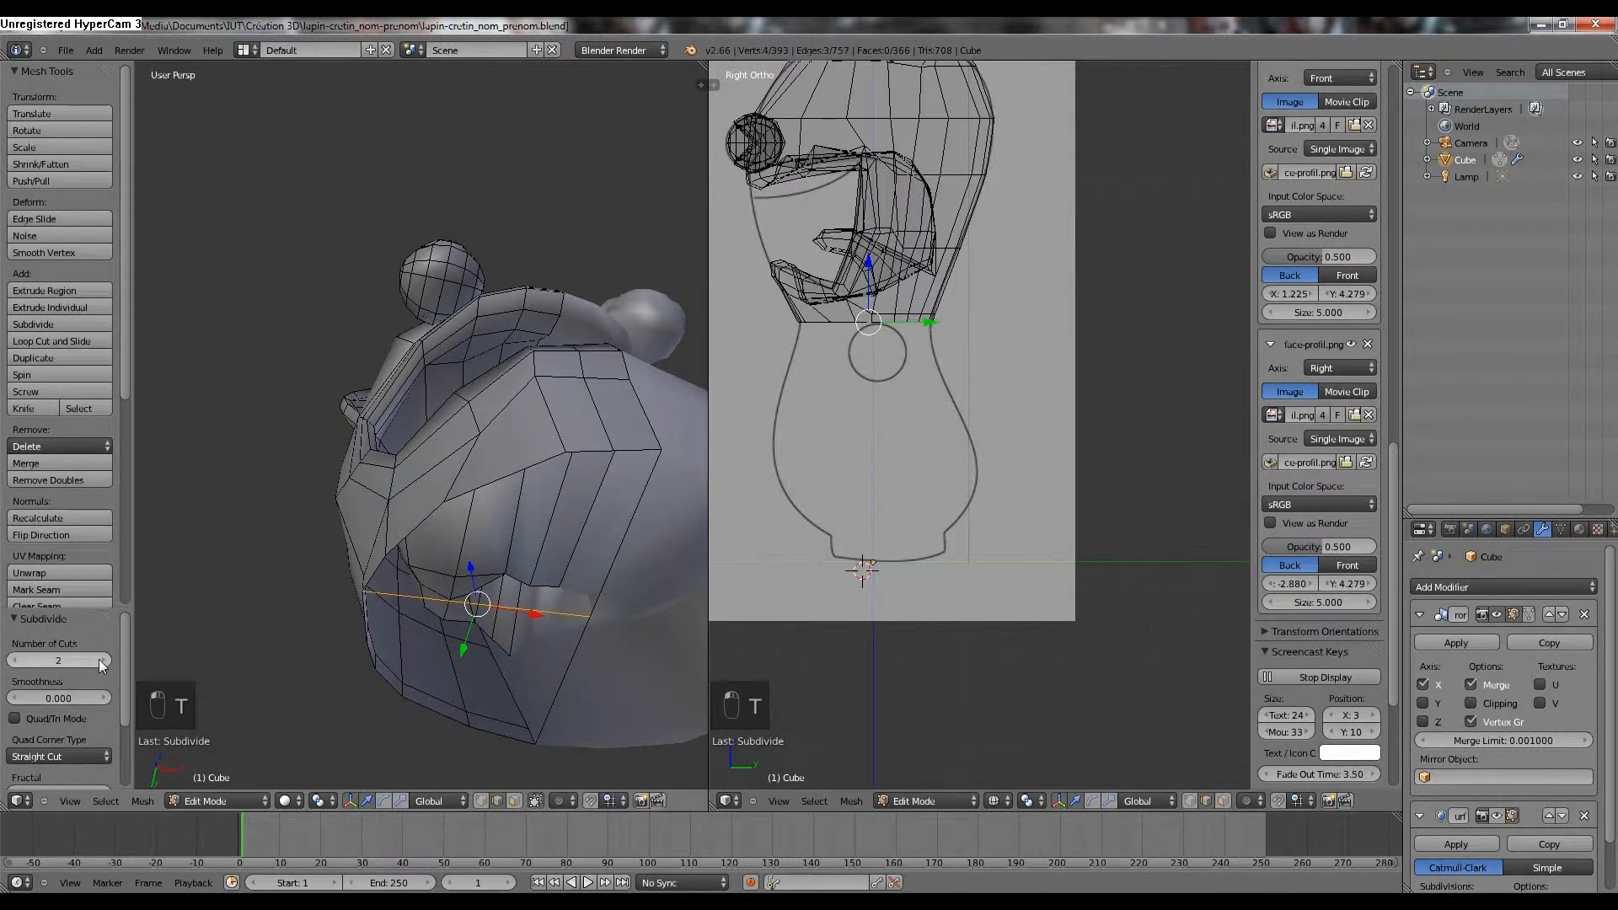
{"action": "left_click", "coordinate": [98, 659]}
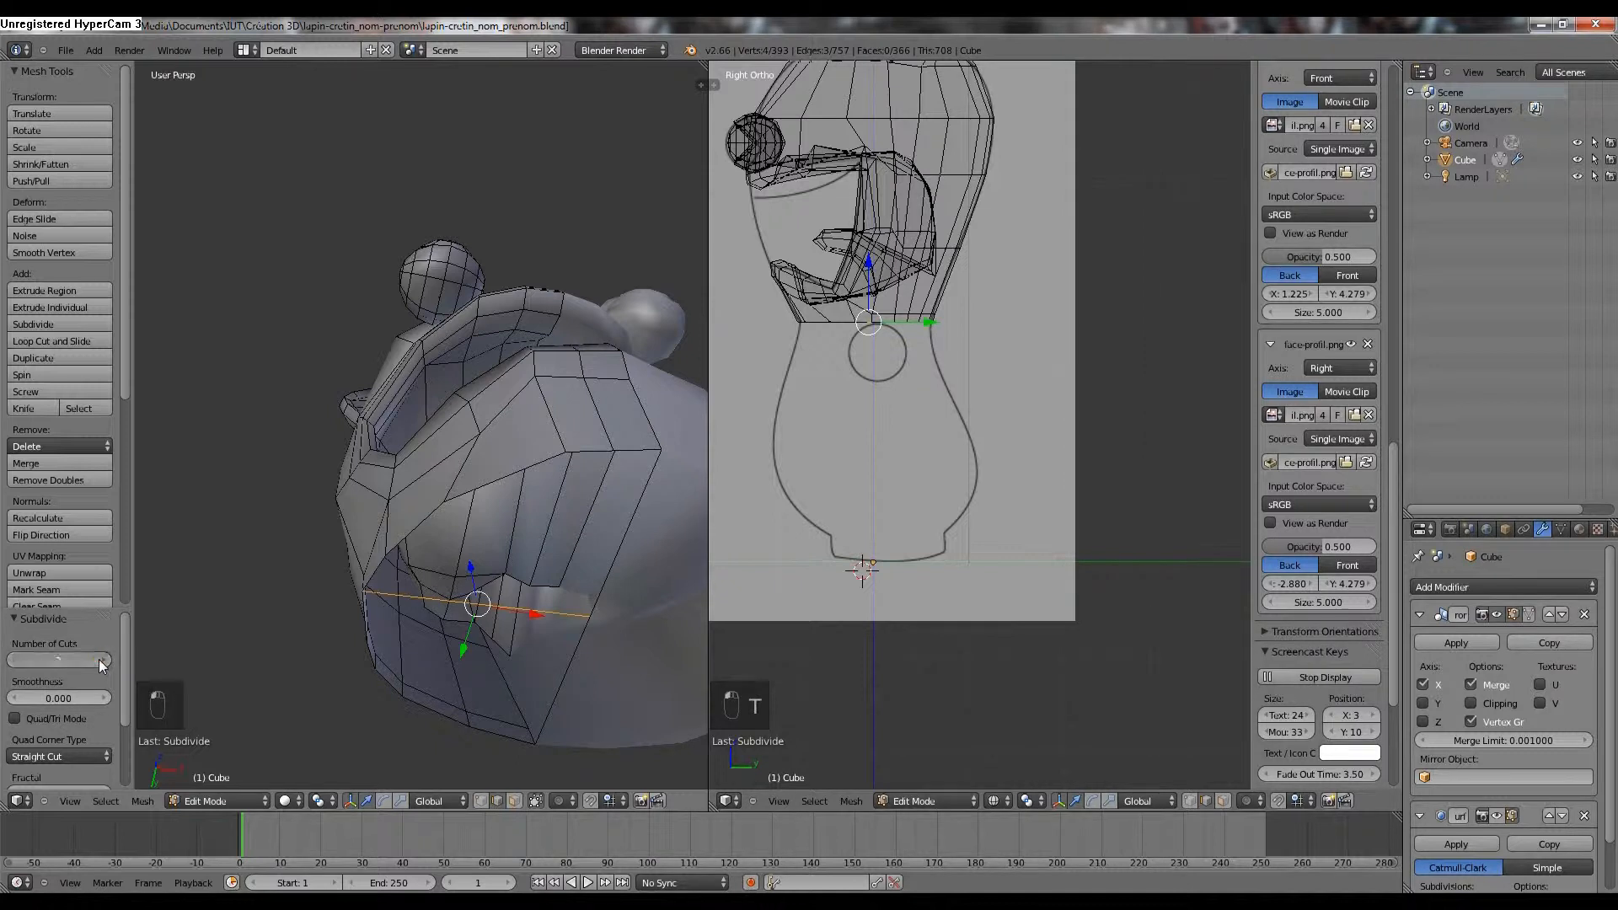
In edge select mode, fill a face between the front rim edge and the crosswise edge segment next to the centre line.
{"action": "left_click", "coordinate": [480, 801]}
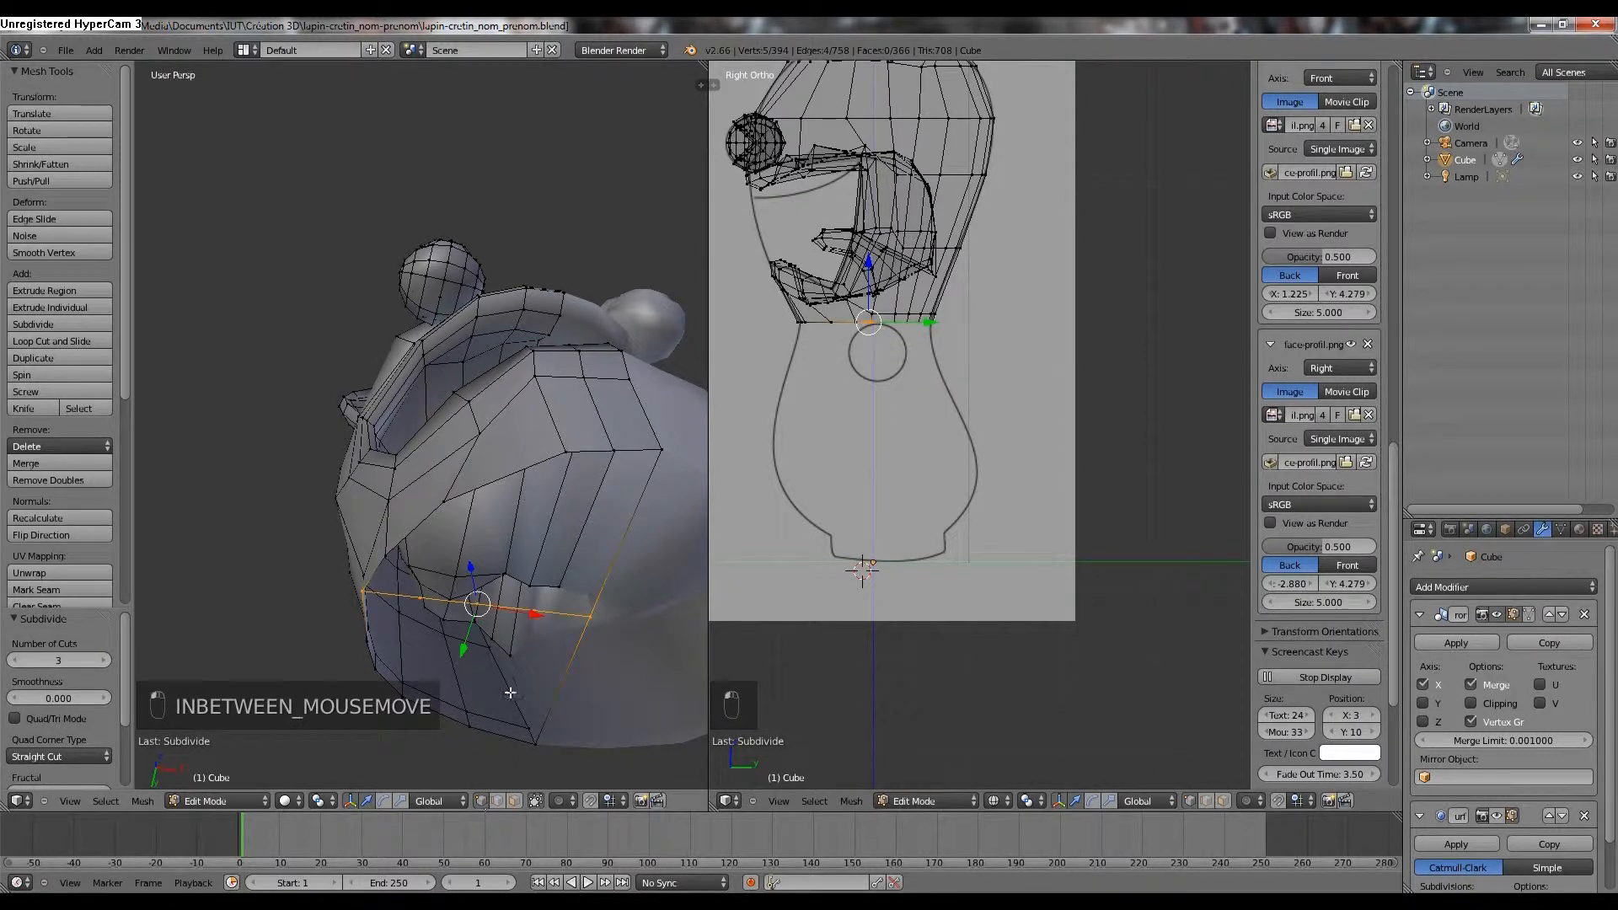
{"action": "middle_click_drag", "start_coordinate": [510, 693], "coordinate": [488, 718]}
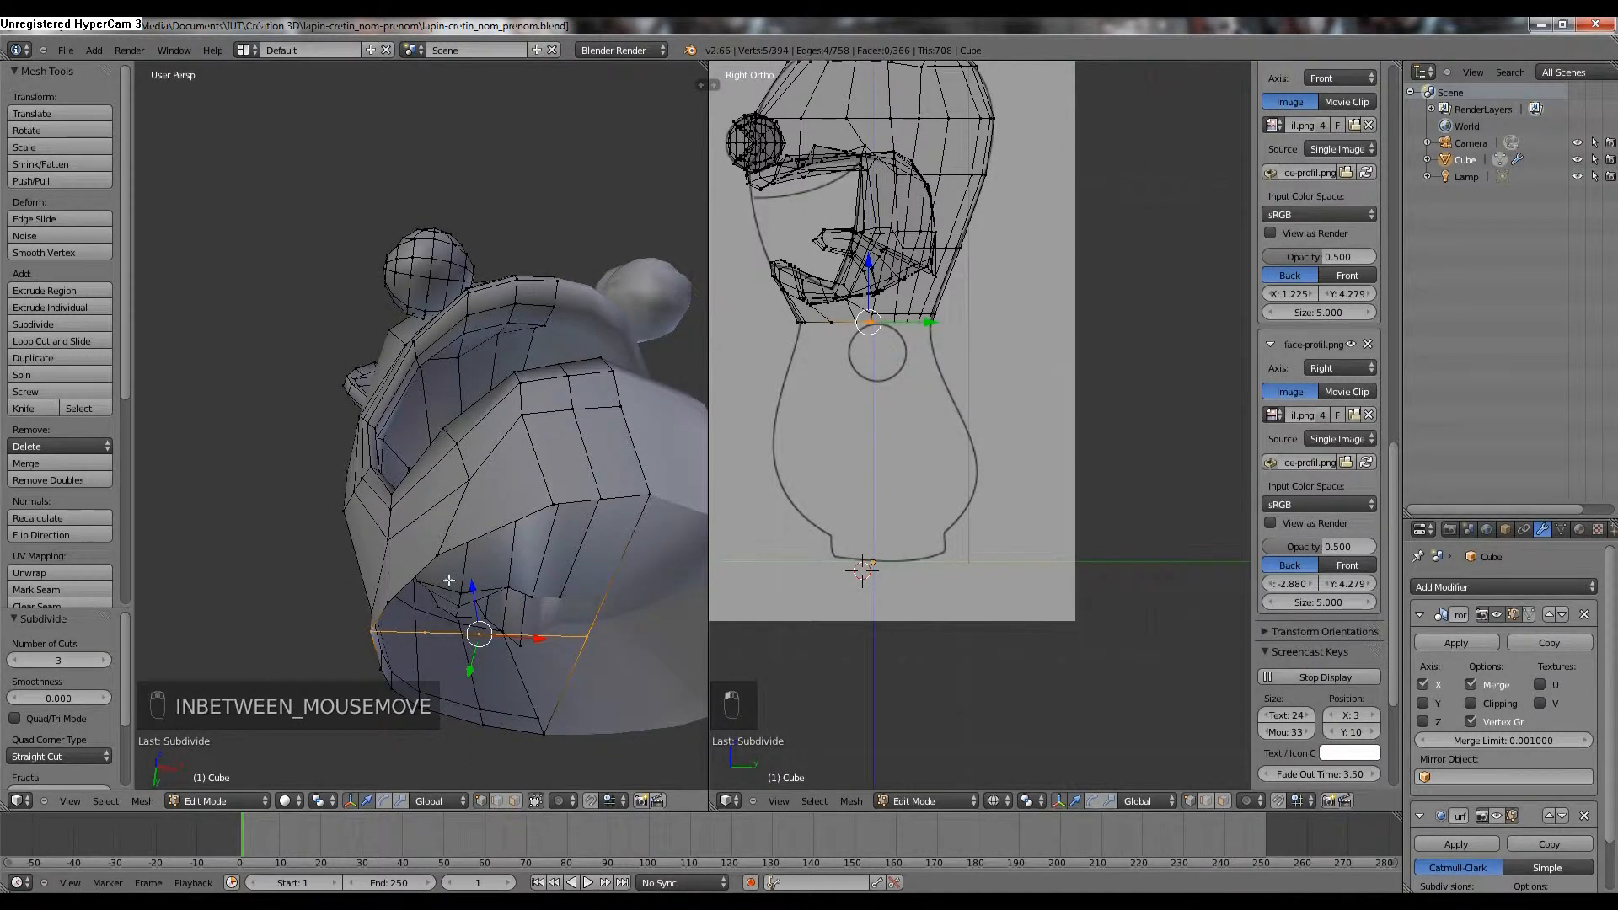
{"action": "middle_click_drag", "start_coordinate": [537, 638], "coordinate": [518, 663]}
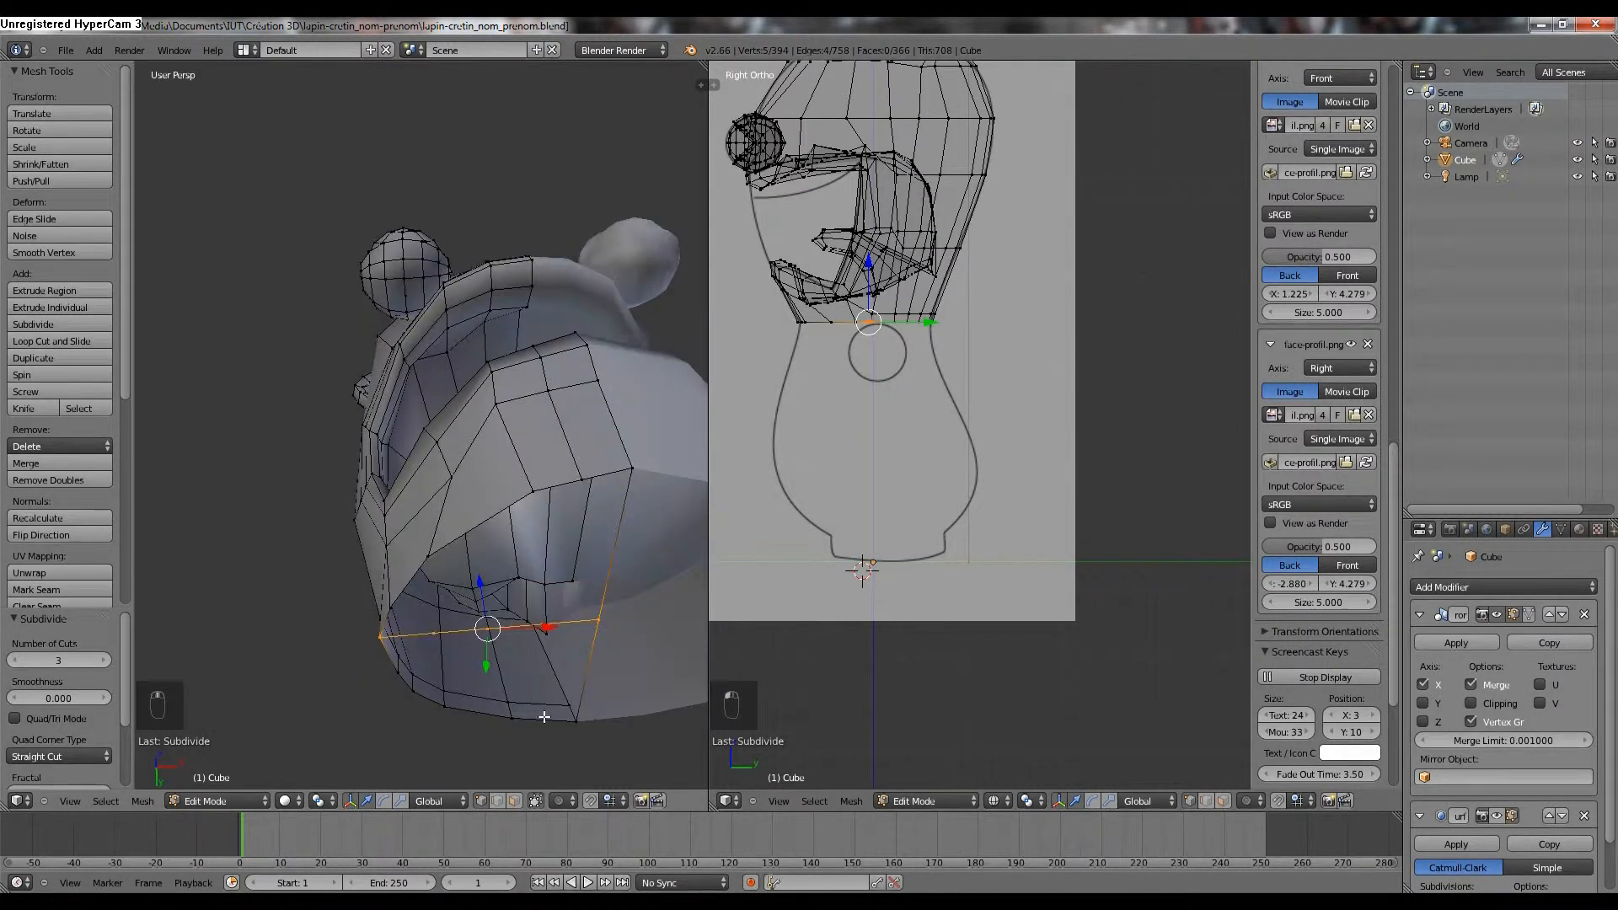
{"action": "right_click", "coordinate": [548, 628]}
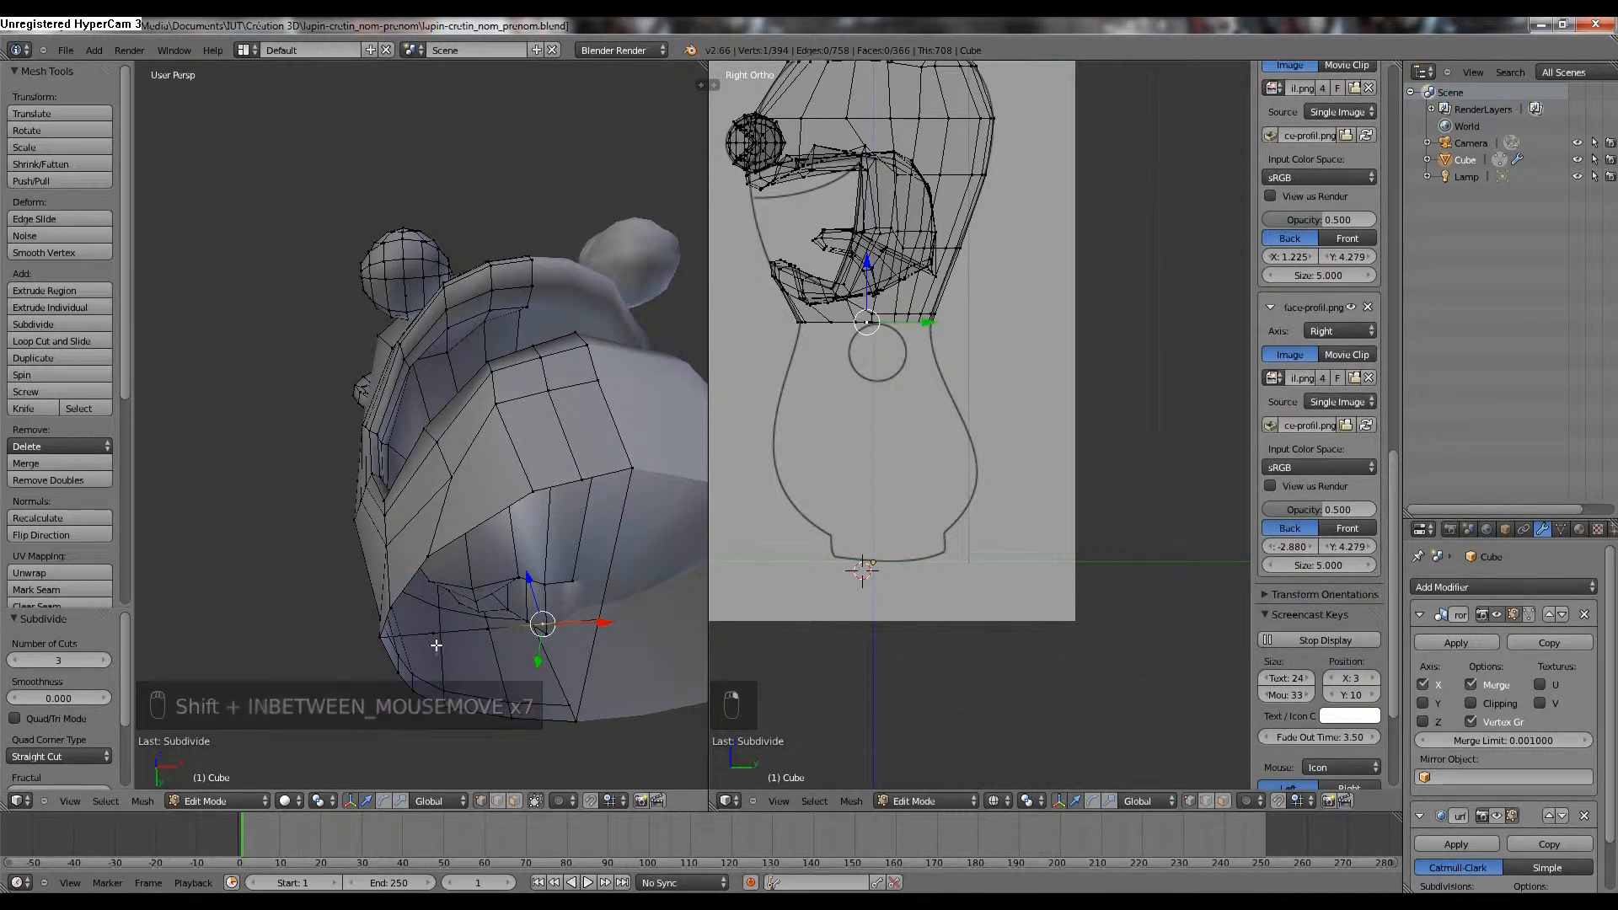
{"action": "left_click", "coordinate": [498, 802]}
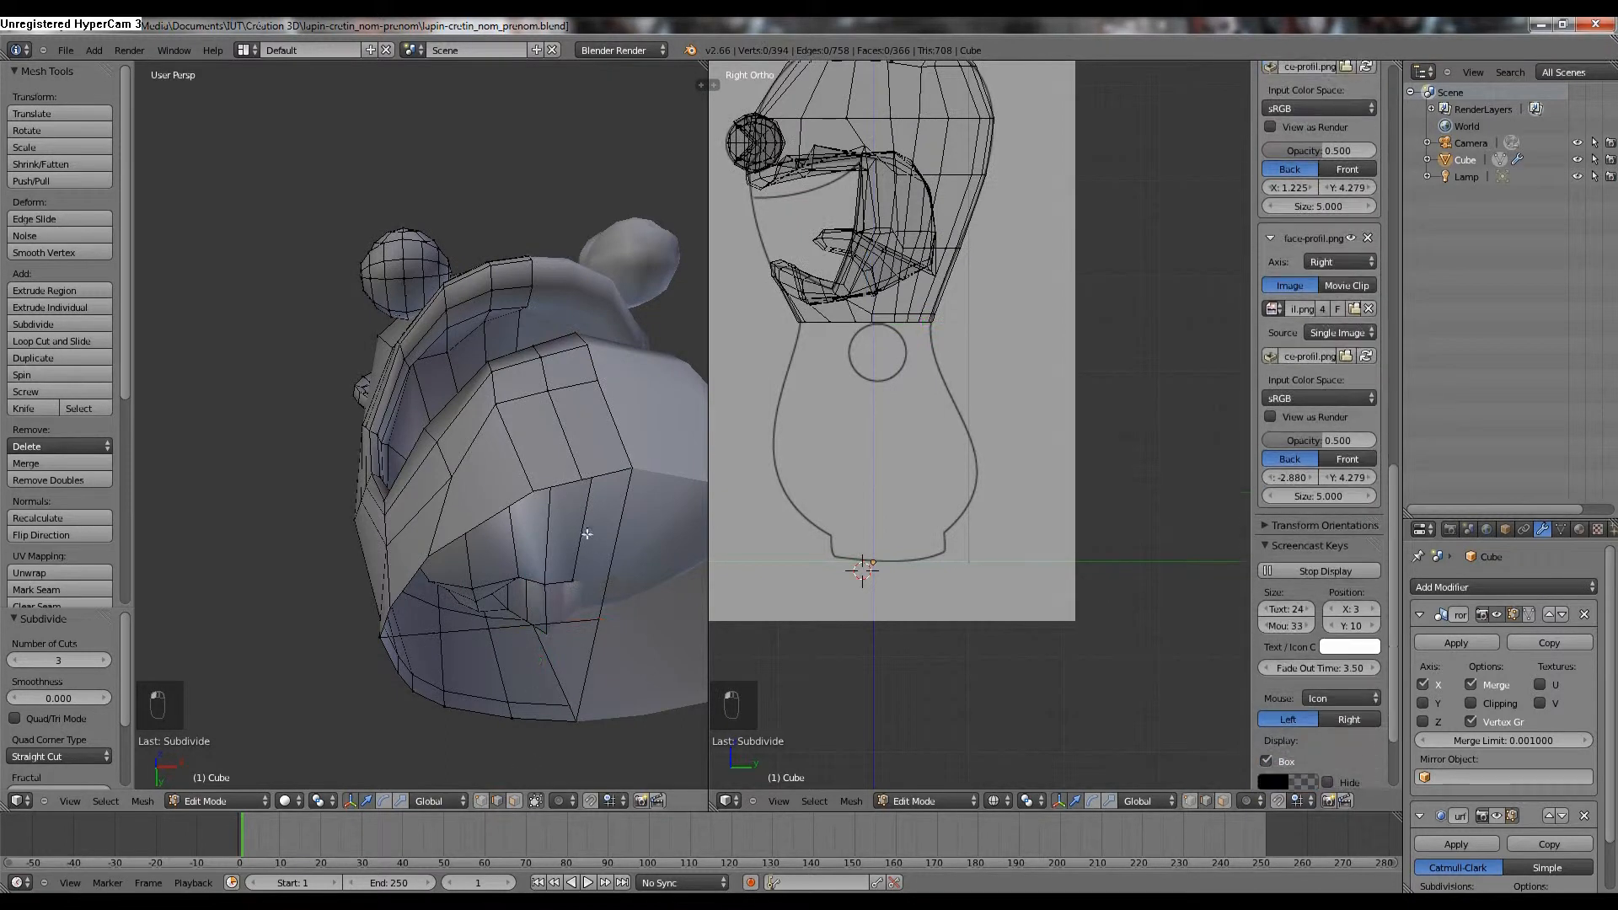
{"action": "right_click", "coordinate": [588, 497]}
{"action": "right_click", "coordinate": [603, 476]}
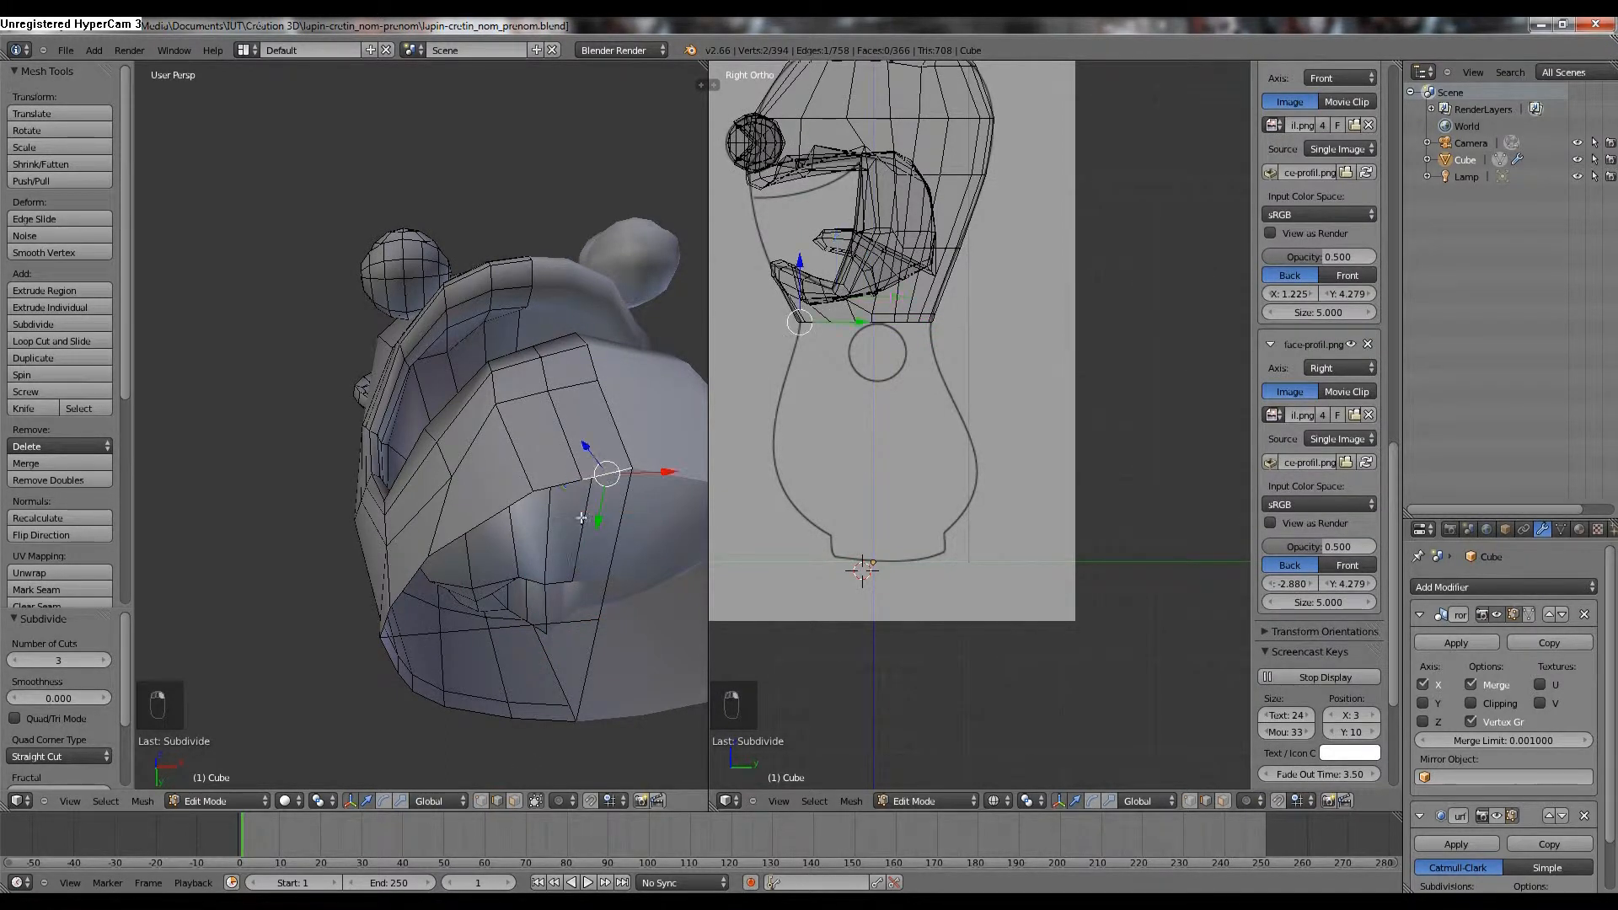
{"action": "right_click", "coordinate": [579, 622], "text": "shift"}
{"action": "key", "text": "f"}
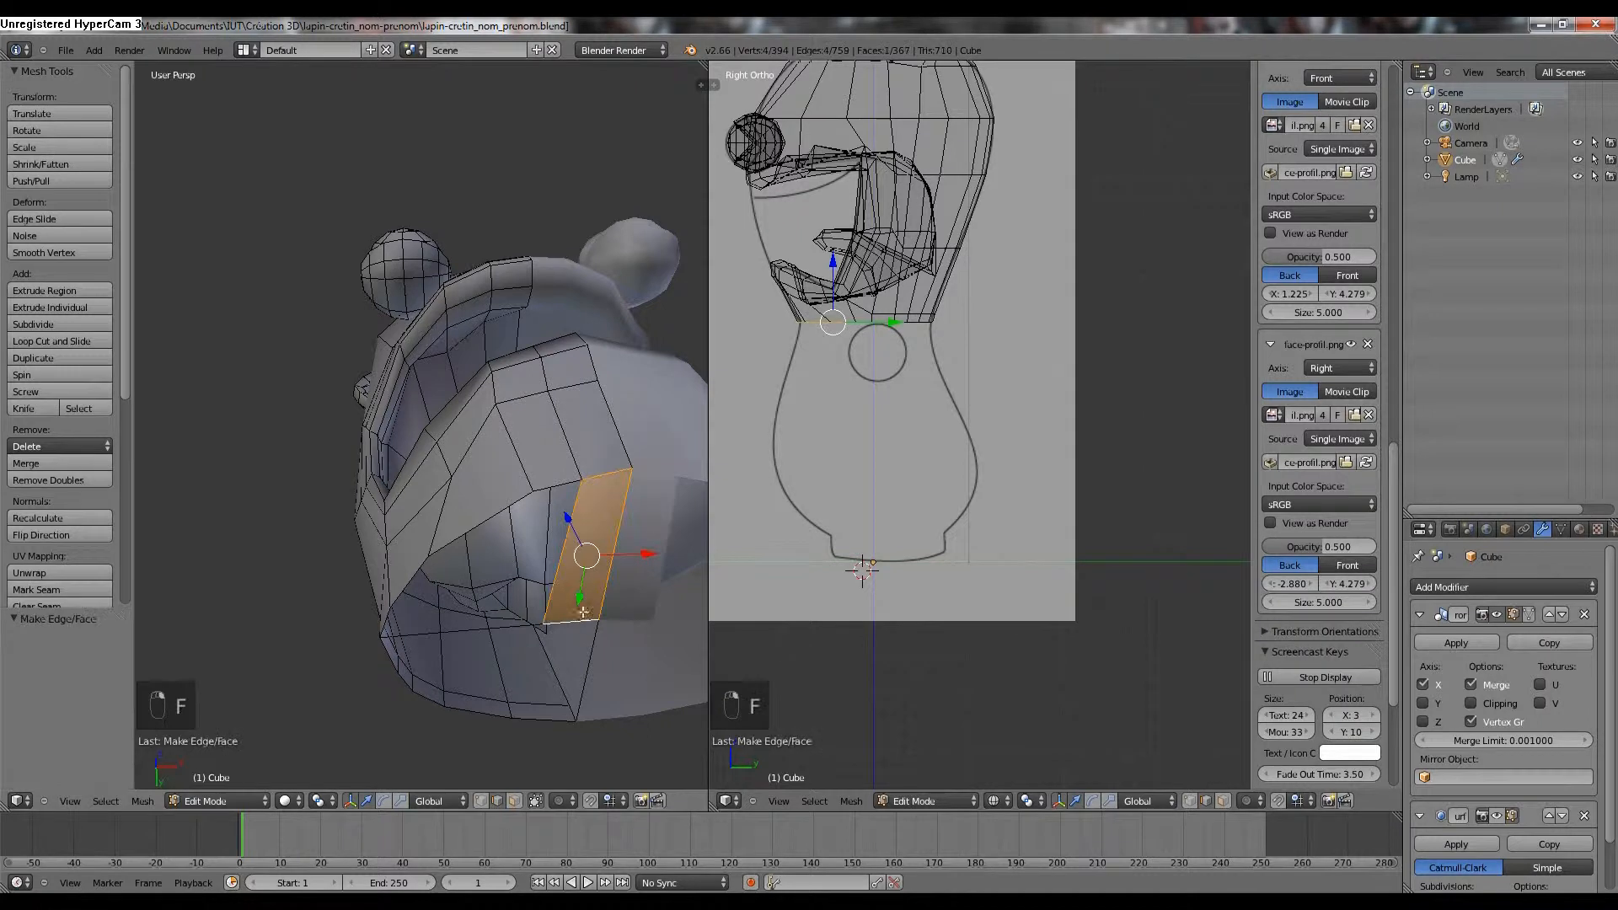
Fill the next two faces between the front rim edges and the crosswise edge segments, working outward from the first face.
{"action": "right_click", "coordinate": [543, 494]}
{"action": "right_click", "coordinate": [524, 628], "text": "shift"}
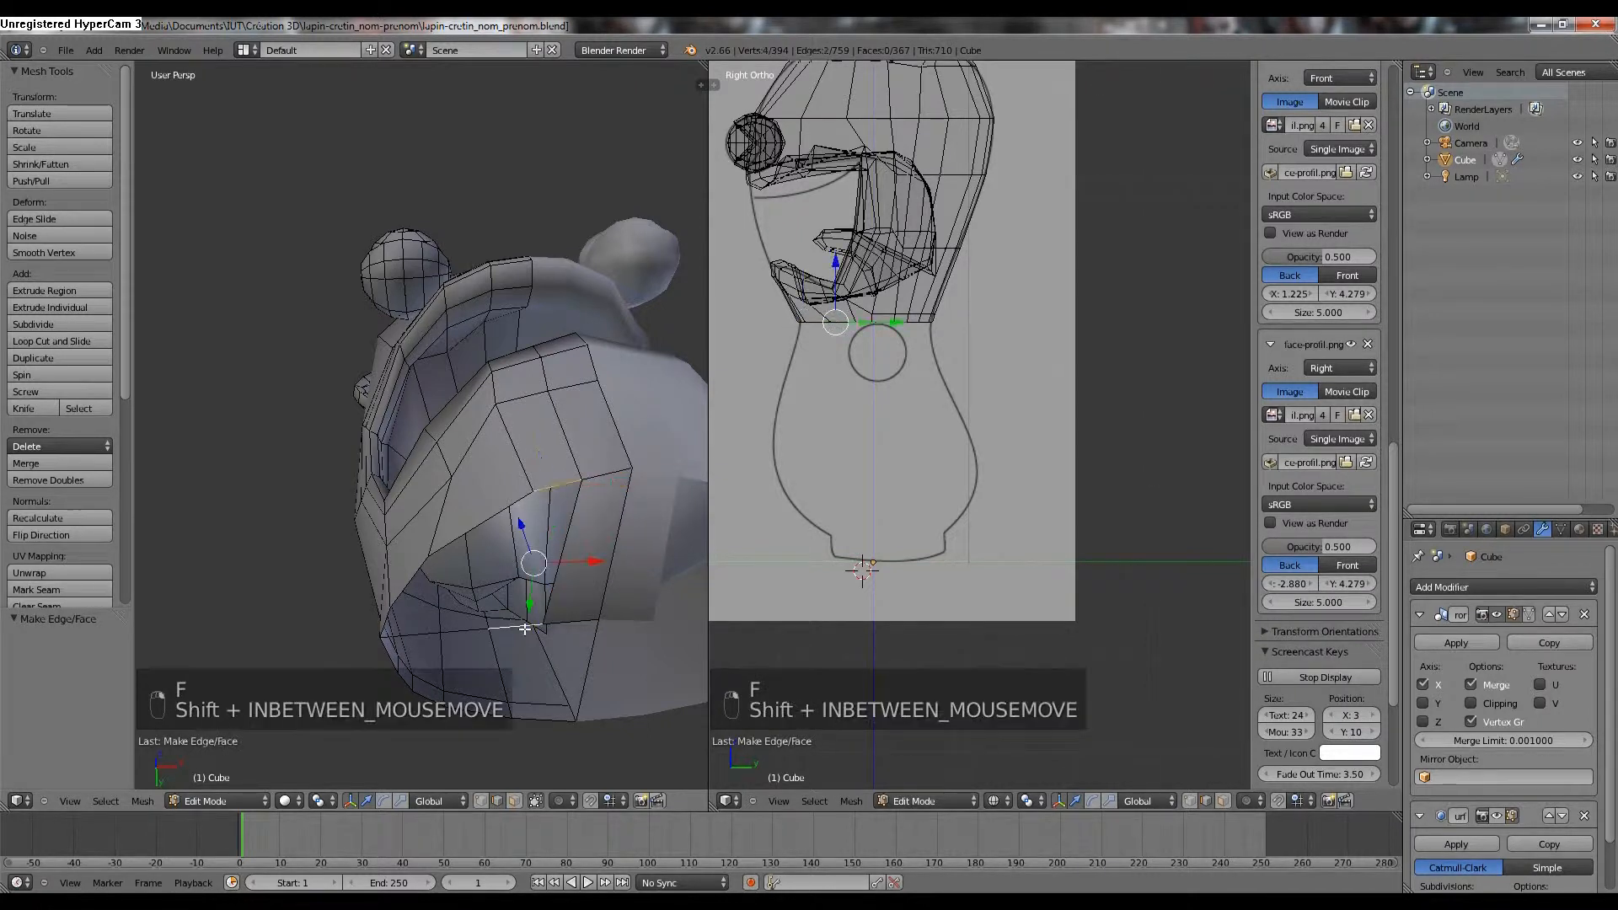
{"action": "key", "text": "f"}
{"action": "right_click", "coordinate": [488, 524]}
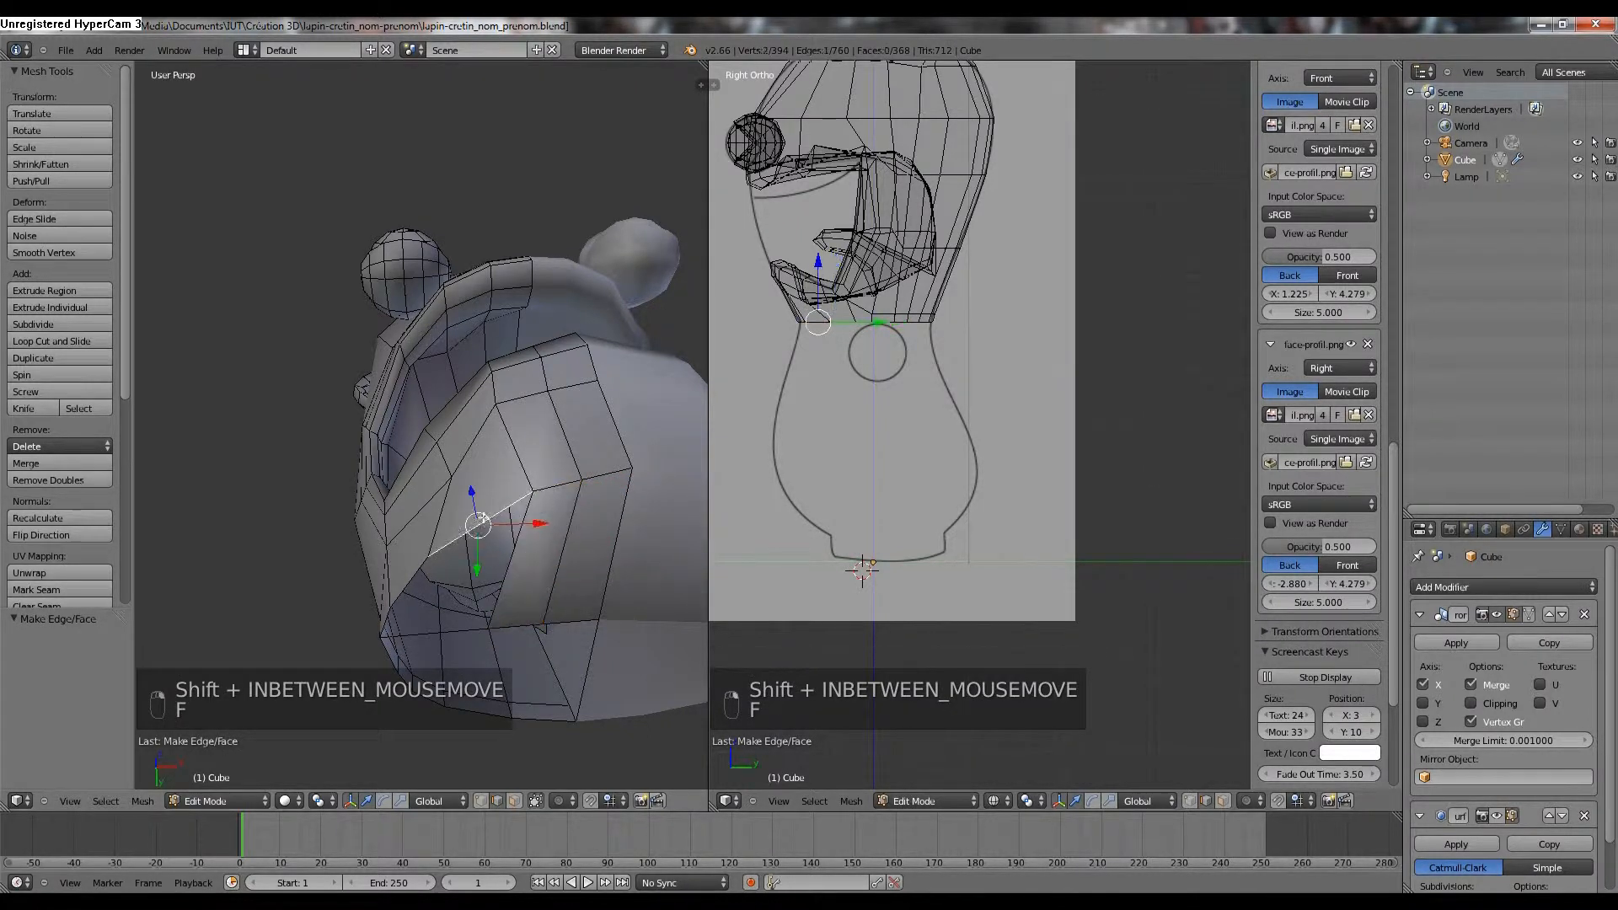
{"action": "right_click", "coordinate": [455, 628], "text": "shift"}
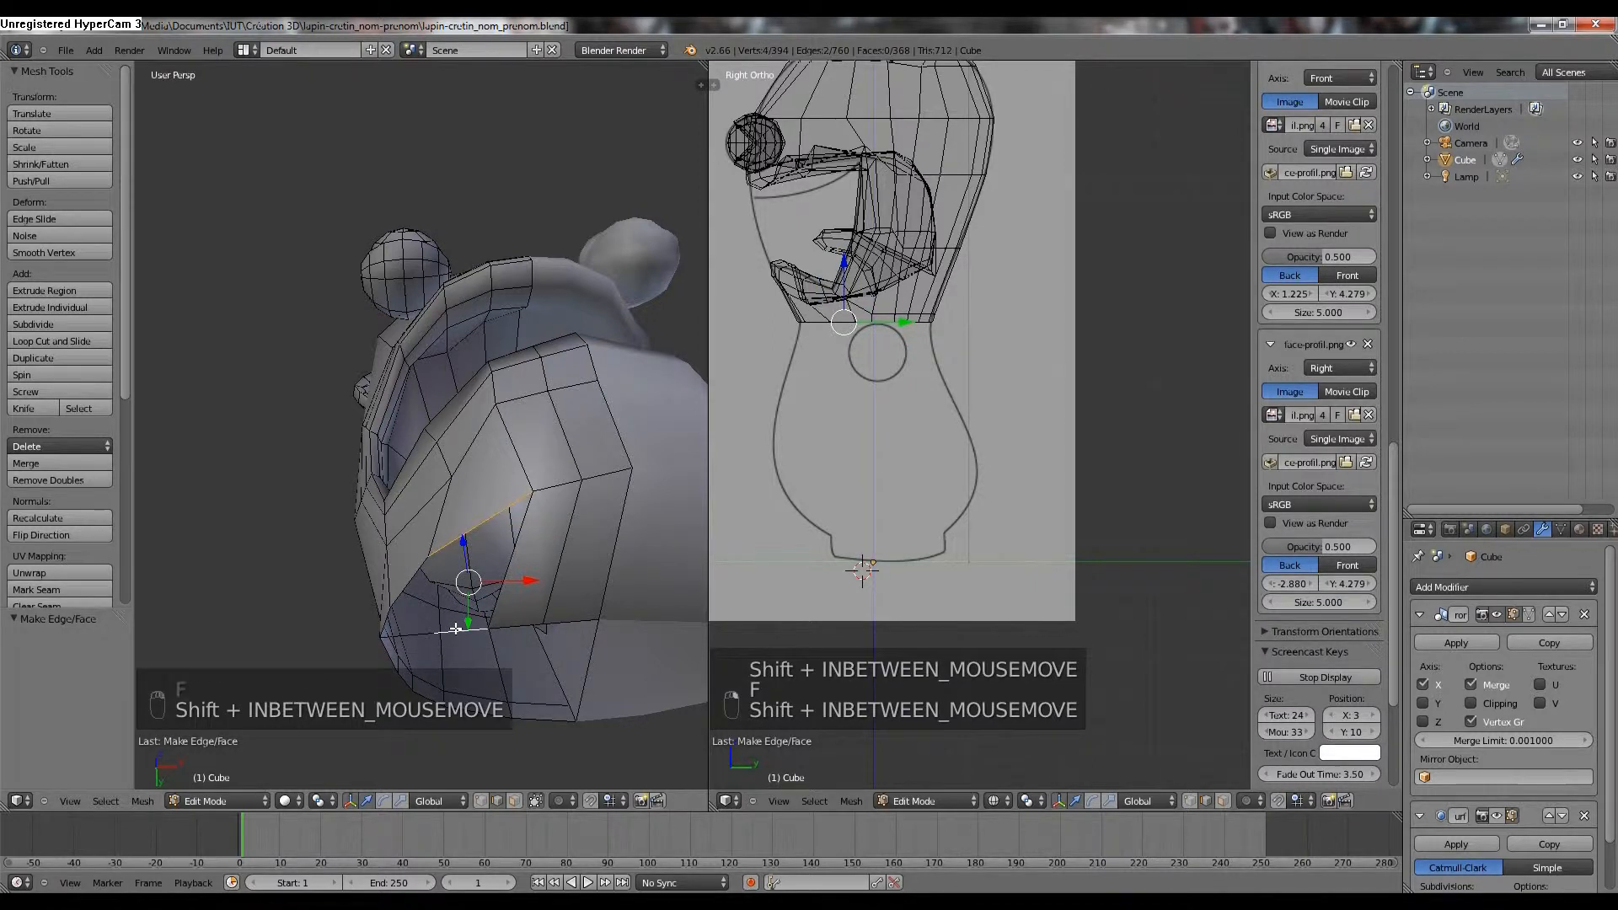
{"action": "key", "text": "f"}
Fill the outermost front face between the side rim edge and the last crosswise edge segment.
{"action": "mouse_move", "coordinate": [455, 628]}
{"action": "middle_mouse_down"}
{"action": "mouse_move", "coordinate": [468, 599]}
{"action": "mouse_move", "coordinate": [468, 613]}
{"action": "middle_mouse_up"}
{"action": "right_click", "coordinate": [413, 608]}
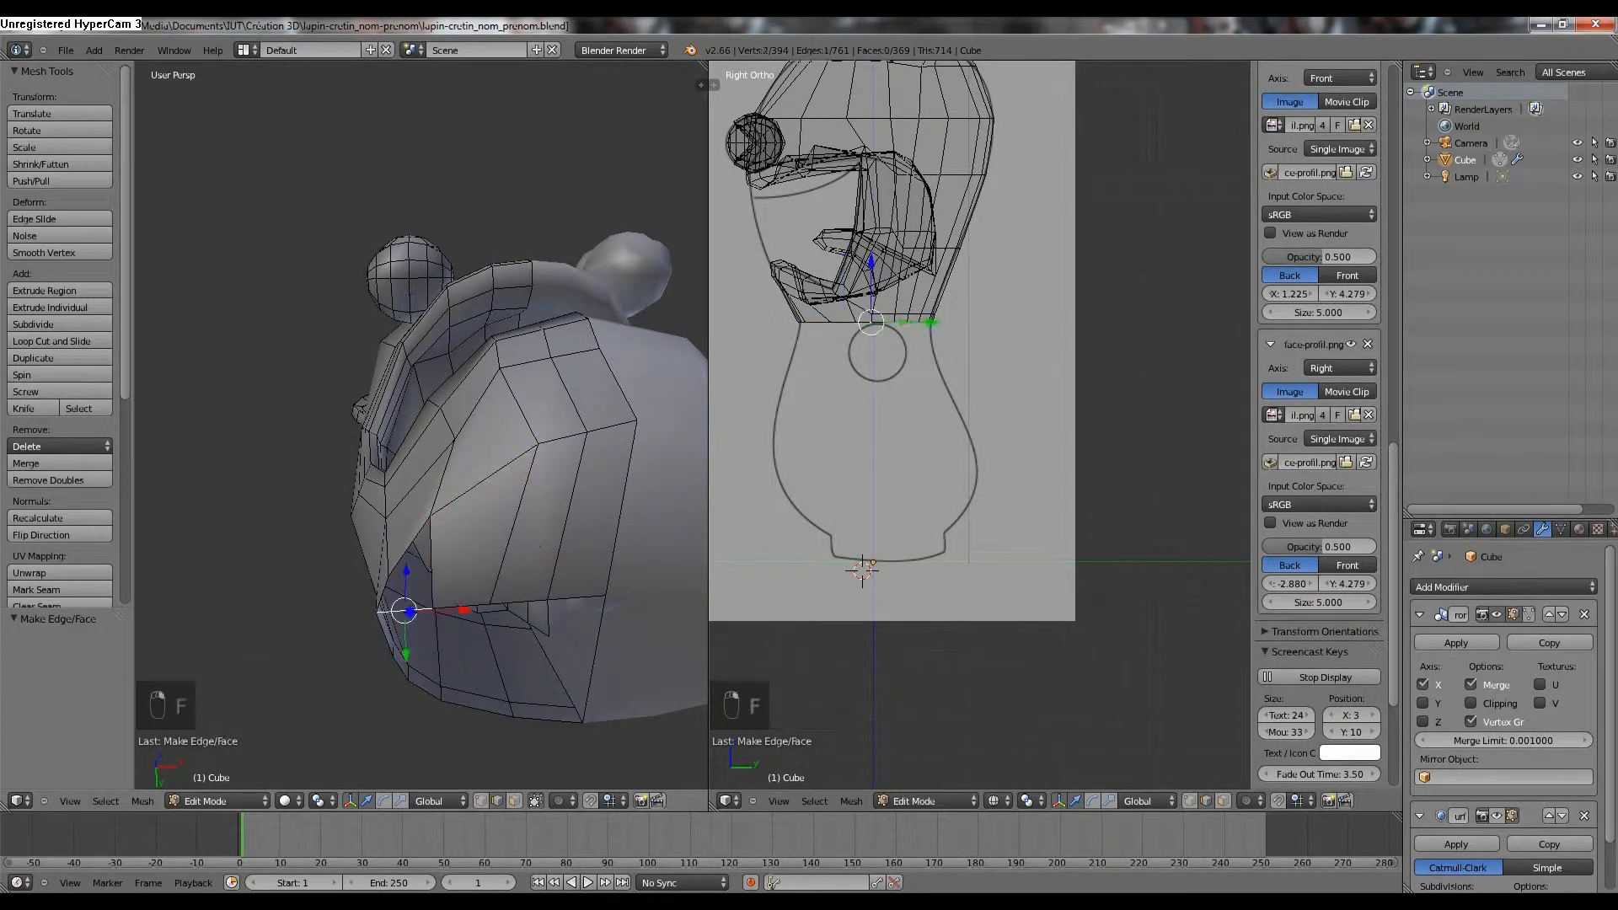
{"action": "right_click", "coordinate": [414, 544], "text": "shift"}
{"action": "right_click", "coordinate": [413, 542]}
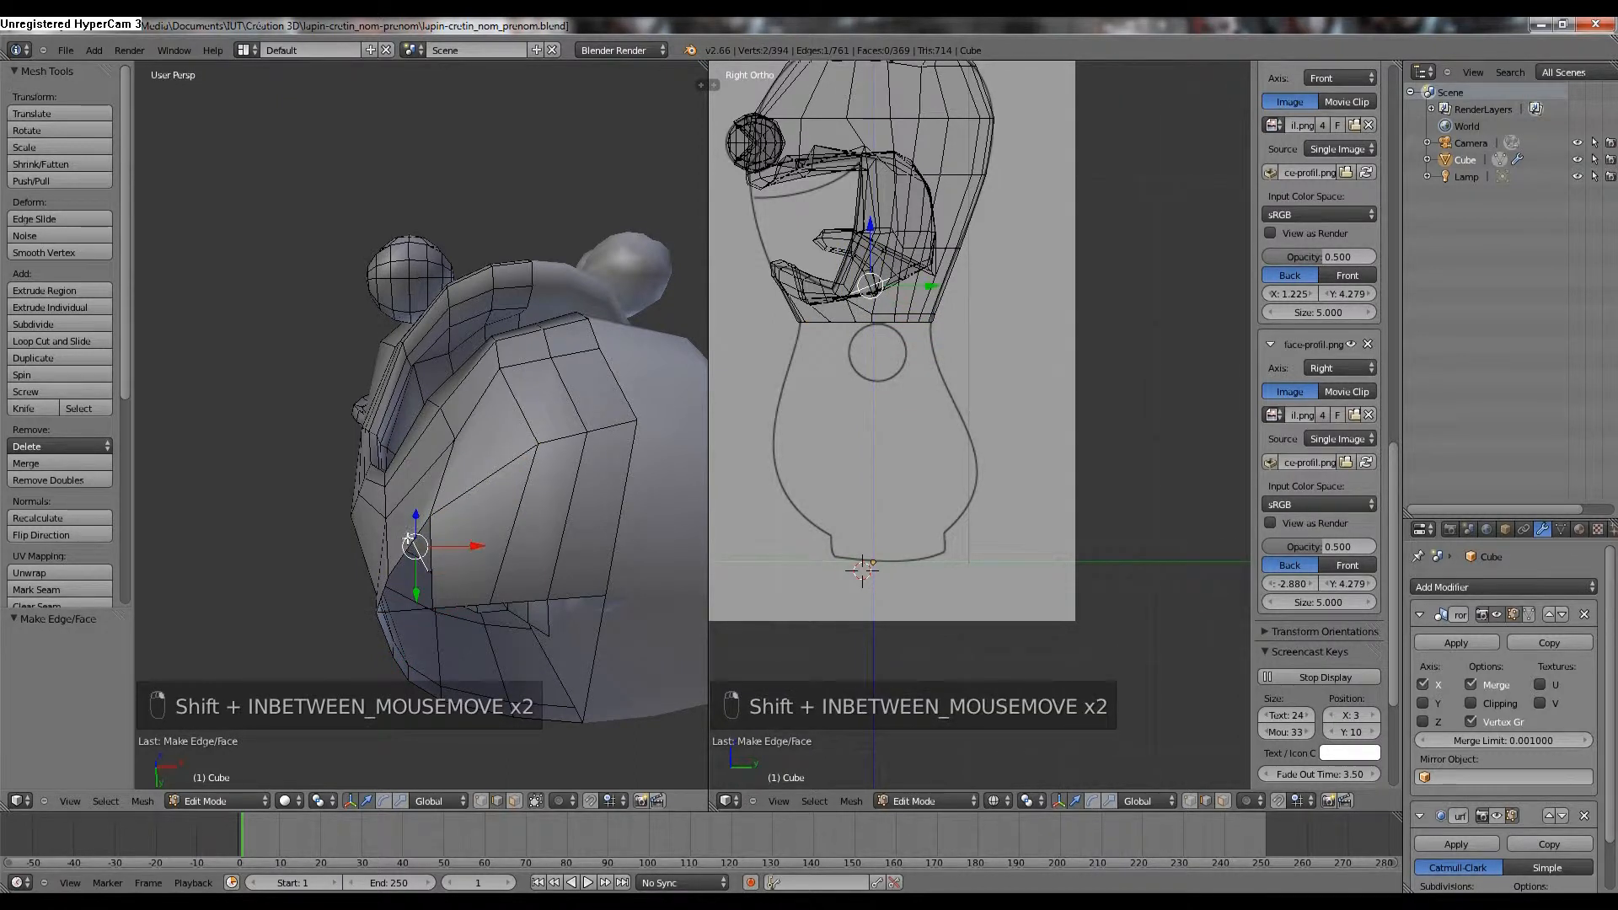
{"action": "right_click", "coordinate": [408, 546]}
{"action": "right_click", "coordinate": [409, 610], "text": "shift"}
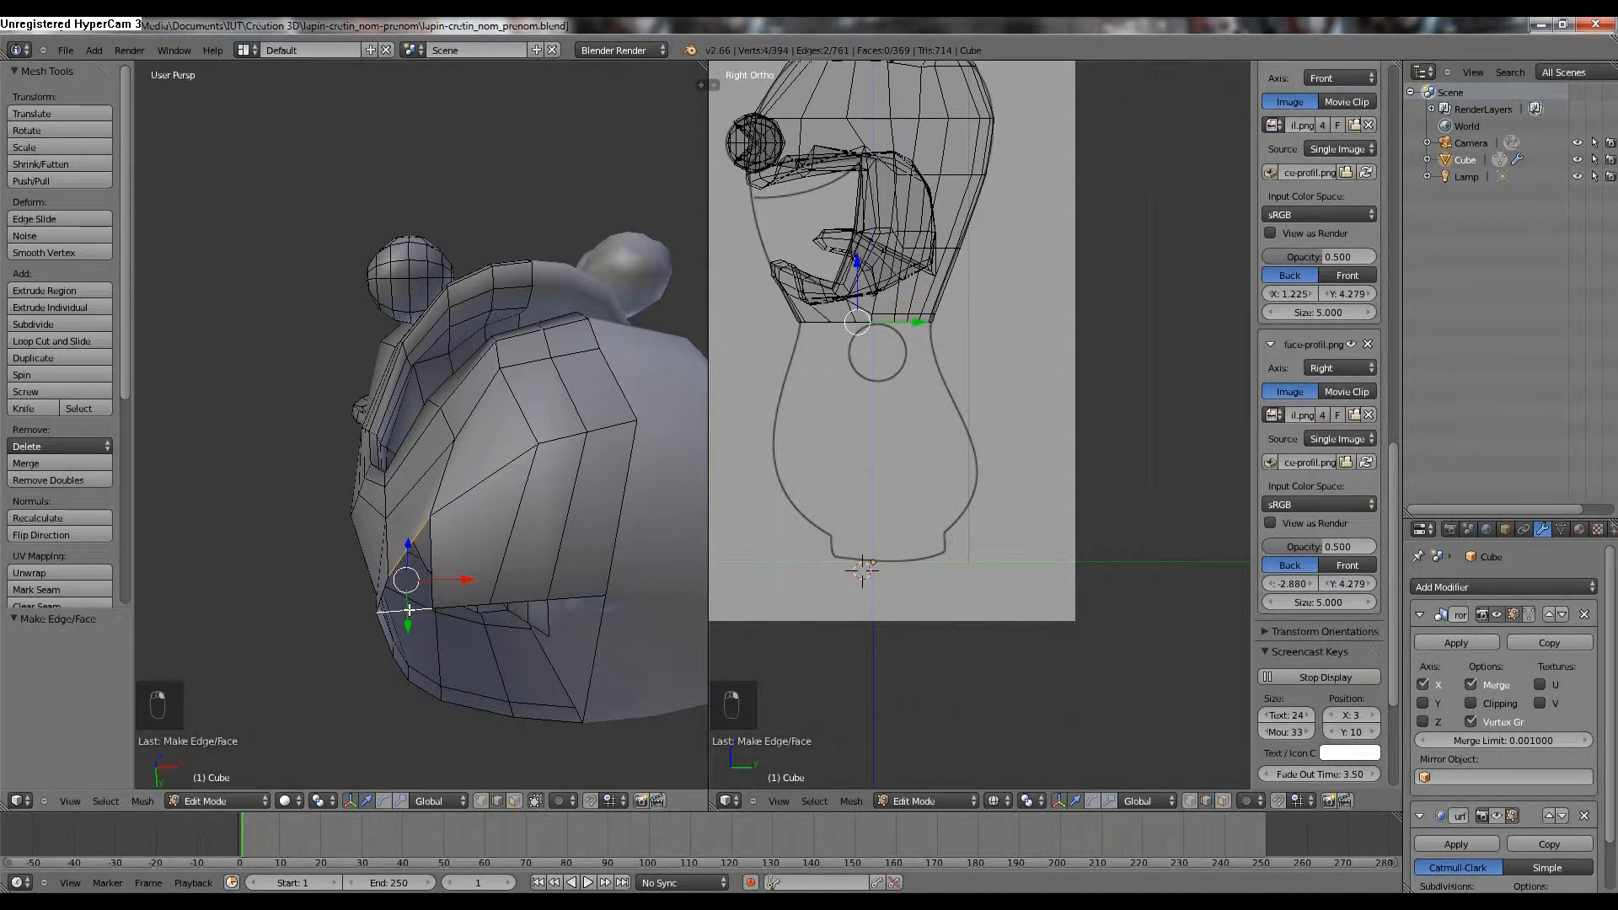
{"action": "key", "text": "f"}
Fill the two faces nearest the centre line between the crosswise edge and the rear rim of the neck opening.
{"action": "middle_click_drag", "start_coordinate": [448, 624], "coordinate": [543, 615]}
{"action": "right_click", "coordinate": [571, 614]}
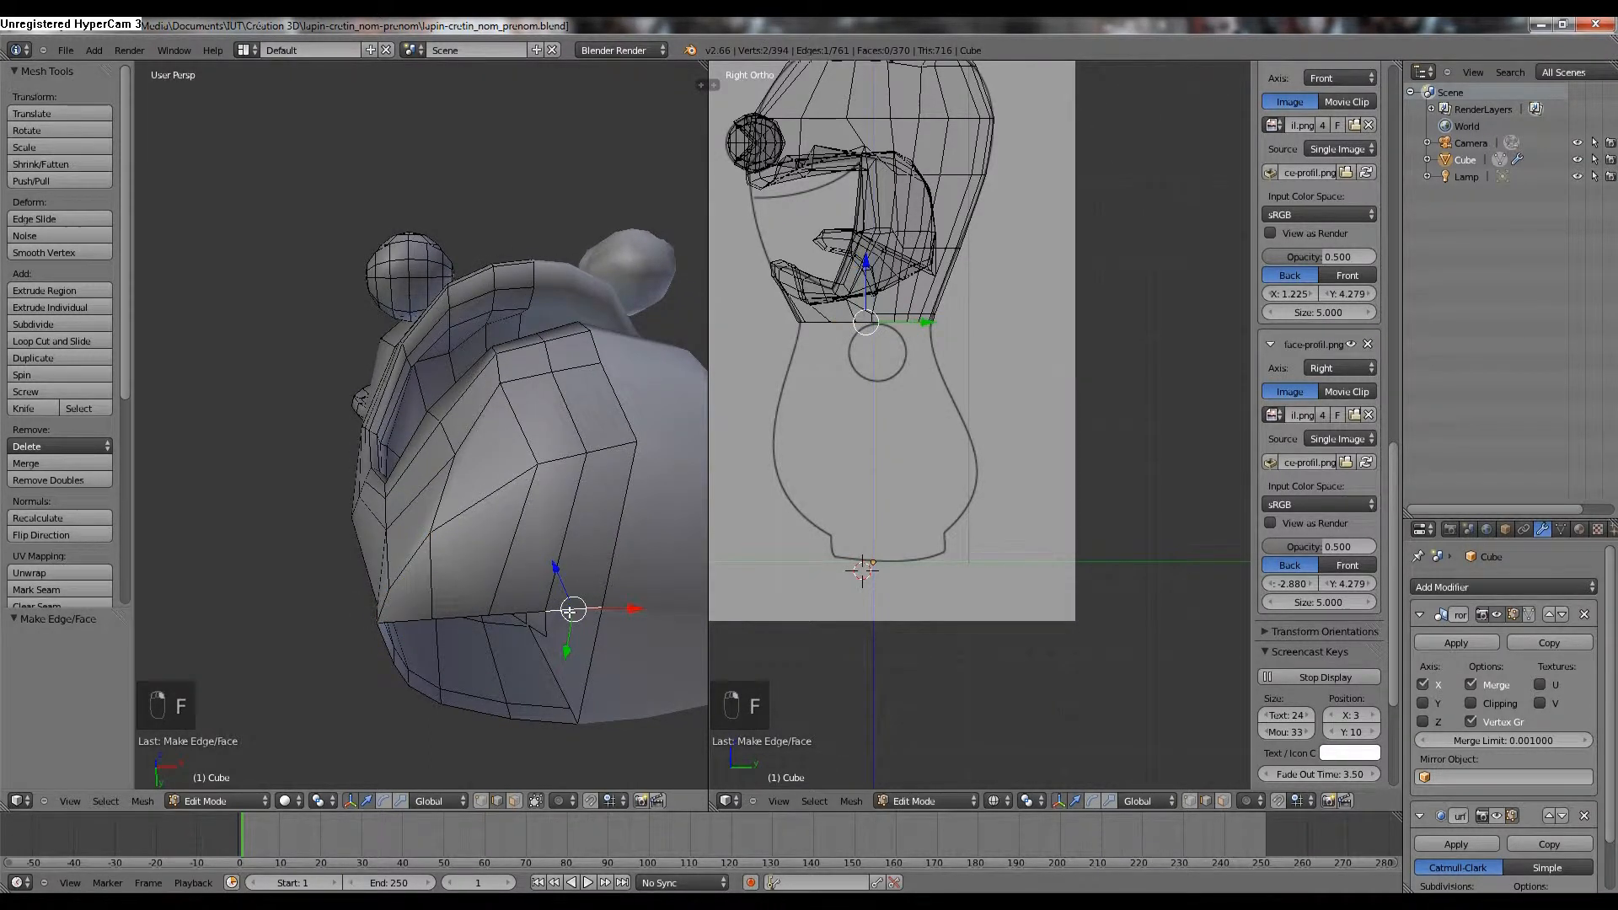
{"action": "right_click", "coordinate": [543, 719], "text": "shift"}
{"action": "key", "text": "f"}
{"action": "right_click", "coordinate": [510, 616]}
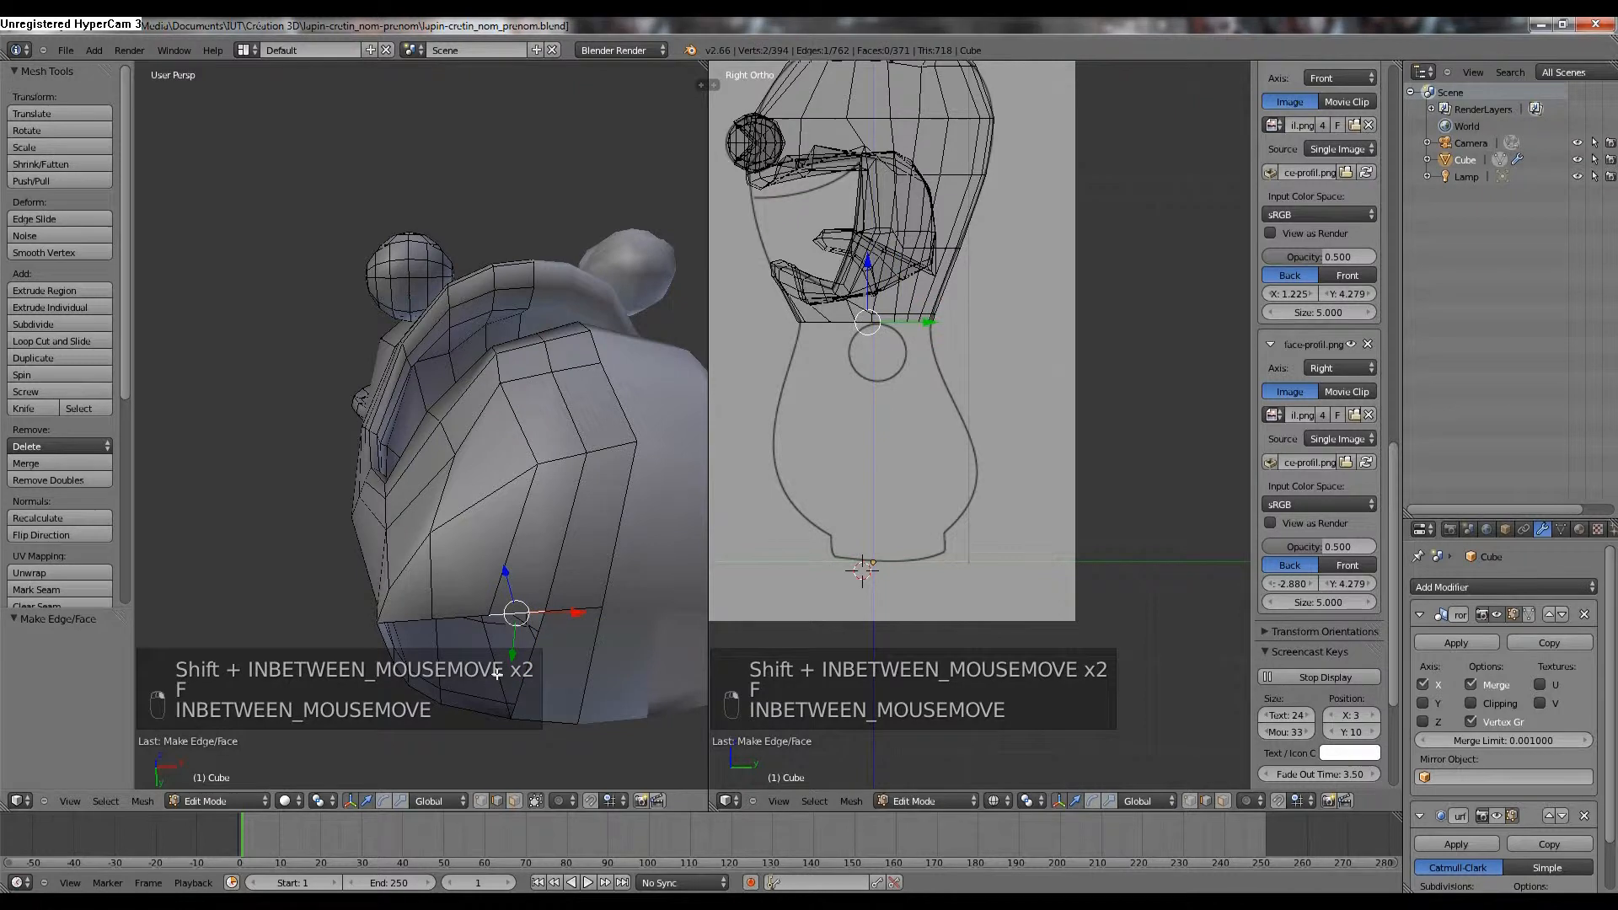
{"action": "right_click", "coordinate": [488, 713], "text": "shift"}
{"action": "key", "text": "f"}
Fill the remaining two rear faces of the neck opening, out to its outer side.
{"action": "middle_click_drag", "start_coordinate": [506, 666], "coordinate": [541, 590]}
{"action": "right_click", "coordinate": [487, 520]}
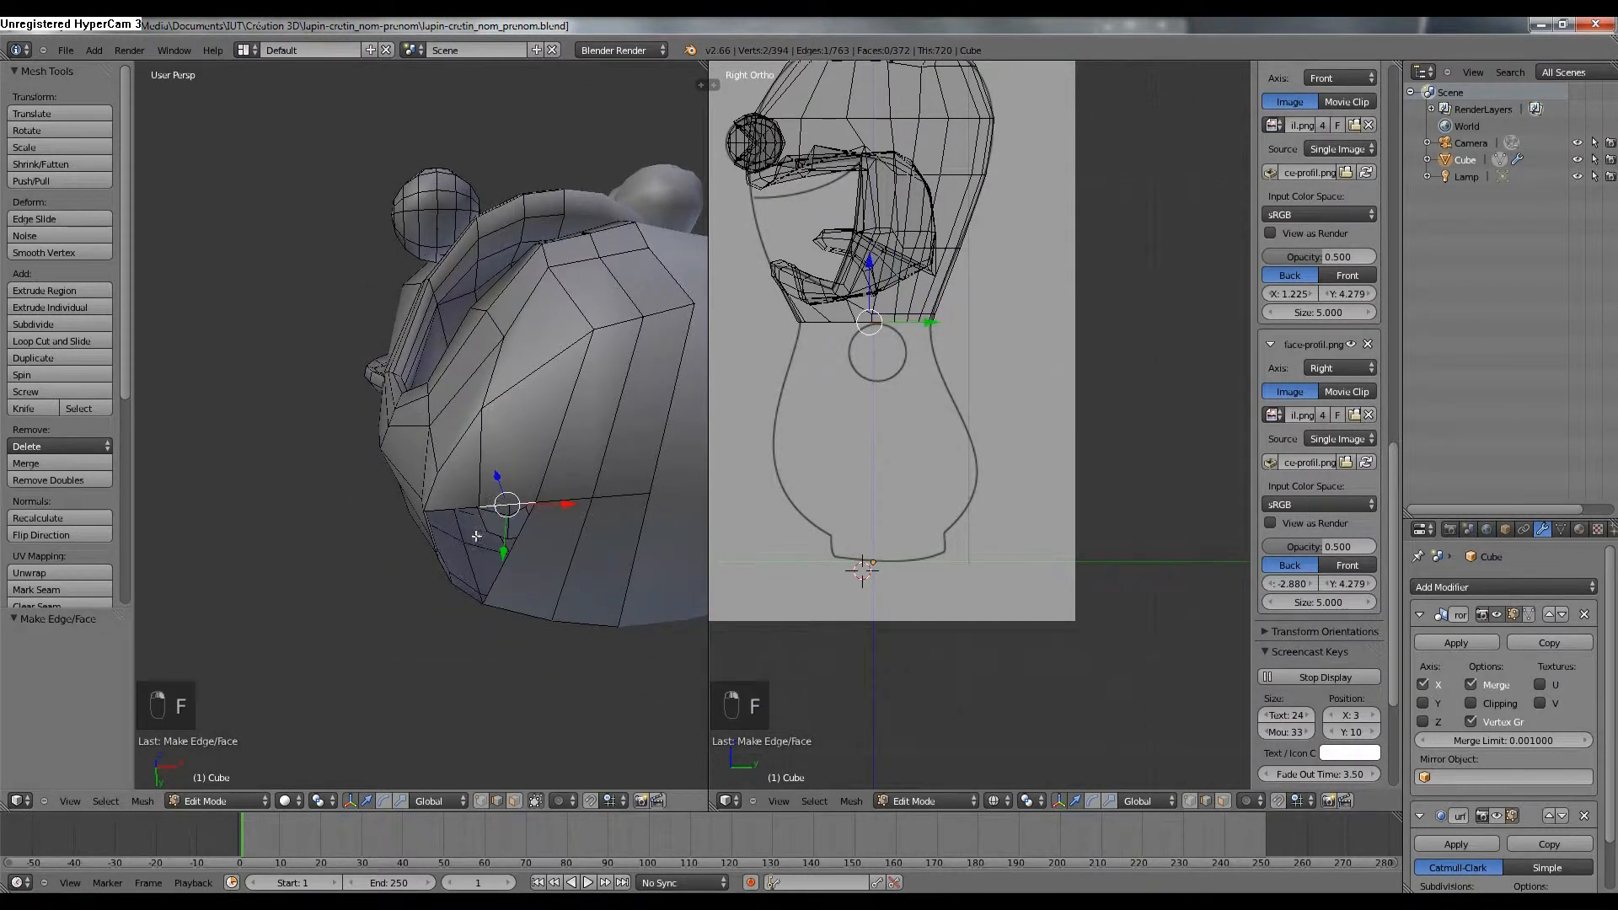
{"action": "right_click", "coordinate": [469, 595], "text": "shift"}
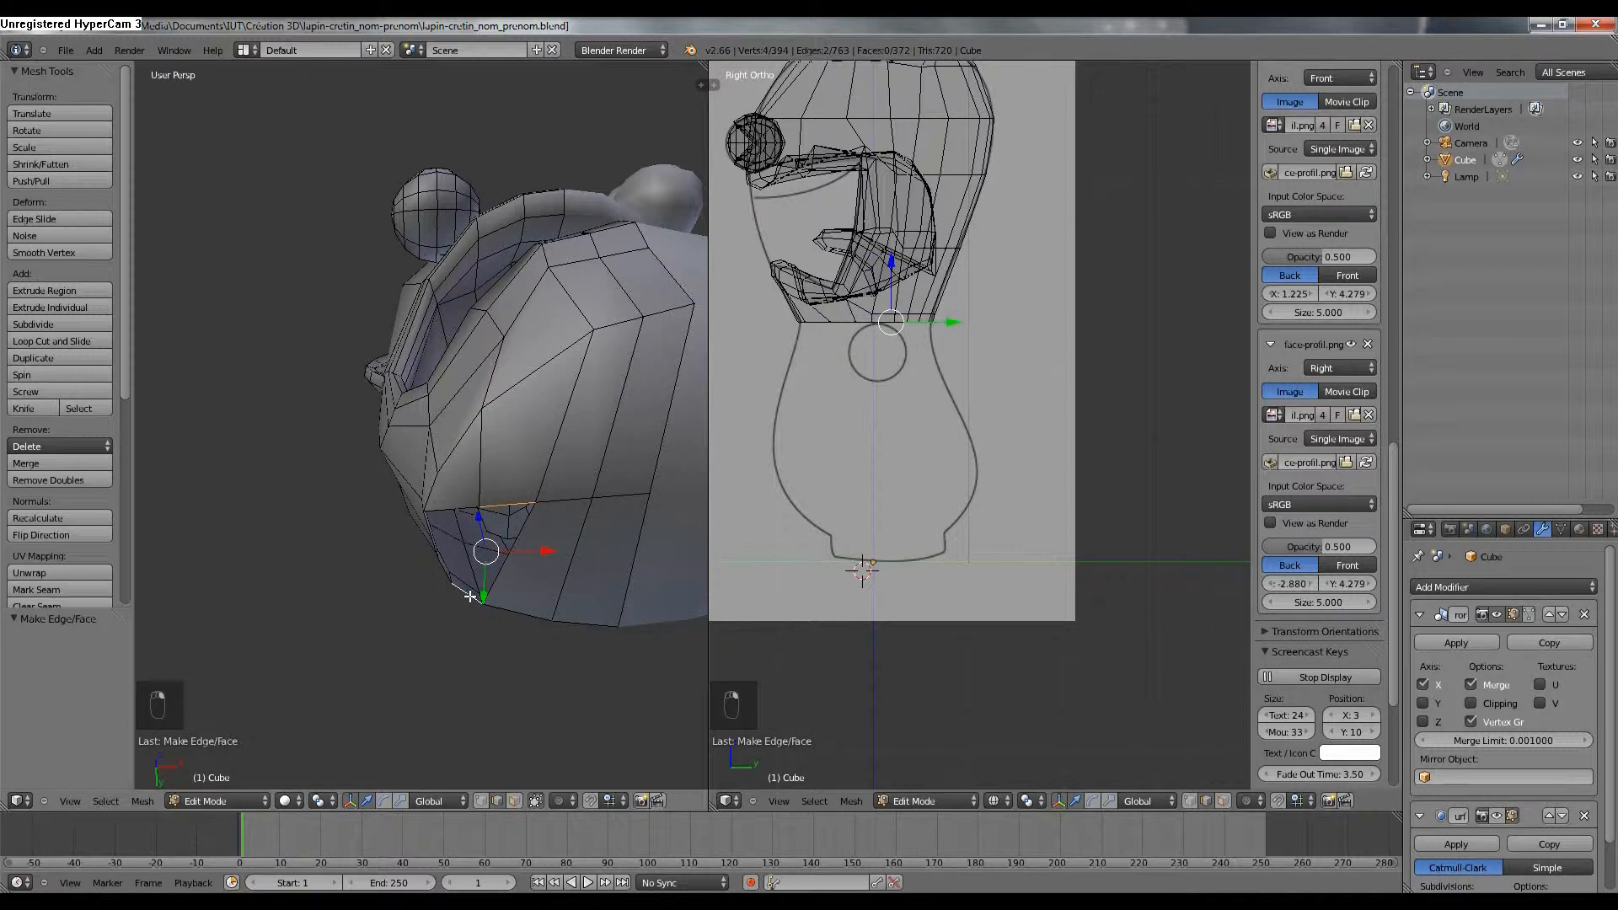
{"action": "key", "text": "f"}
{"action": "right_click", "coordinate": [462, 516]}
{"action": "middle_click_drag", "start_coordinate": [433, 540], "coordinate": [459, 580]}
{"action": "right_click", "coordinate": [437, 606], "text": "shift"}
{"action": "key", "text": "f"}
In vertex select mode, box-select the six vertices just above the rear neck rim and raise them about 0.111 along Z.
{"action": "middle_click_drag", "start_coordinate": [479, 617], "coordinate": [448, 671]}
{"action": "scroll", "coordinate": [852, 362], "scroll_direction": "up", "scroll_amount": 2}
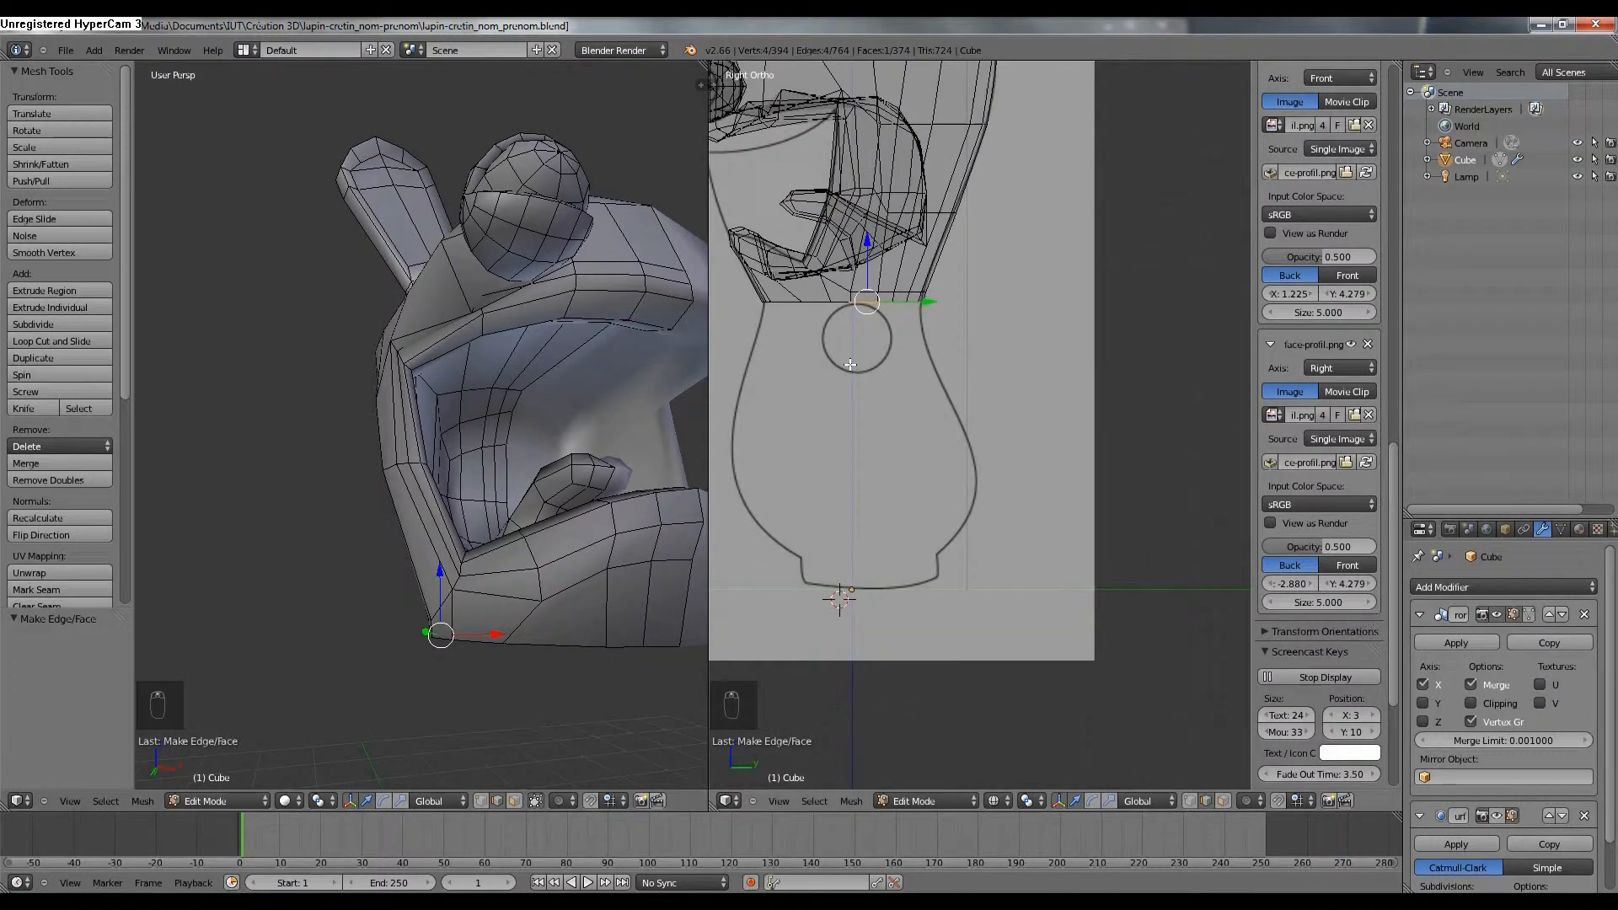
{"action": "scroll", "coordinate": [909, 336], "scroll_direction": "up", "scroll_amount": 1}
{"action": "scroll", "coordinate": [908, 337], "scroll_direction": "up", "scroll_amount": 2}
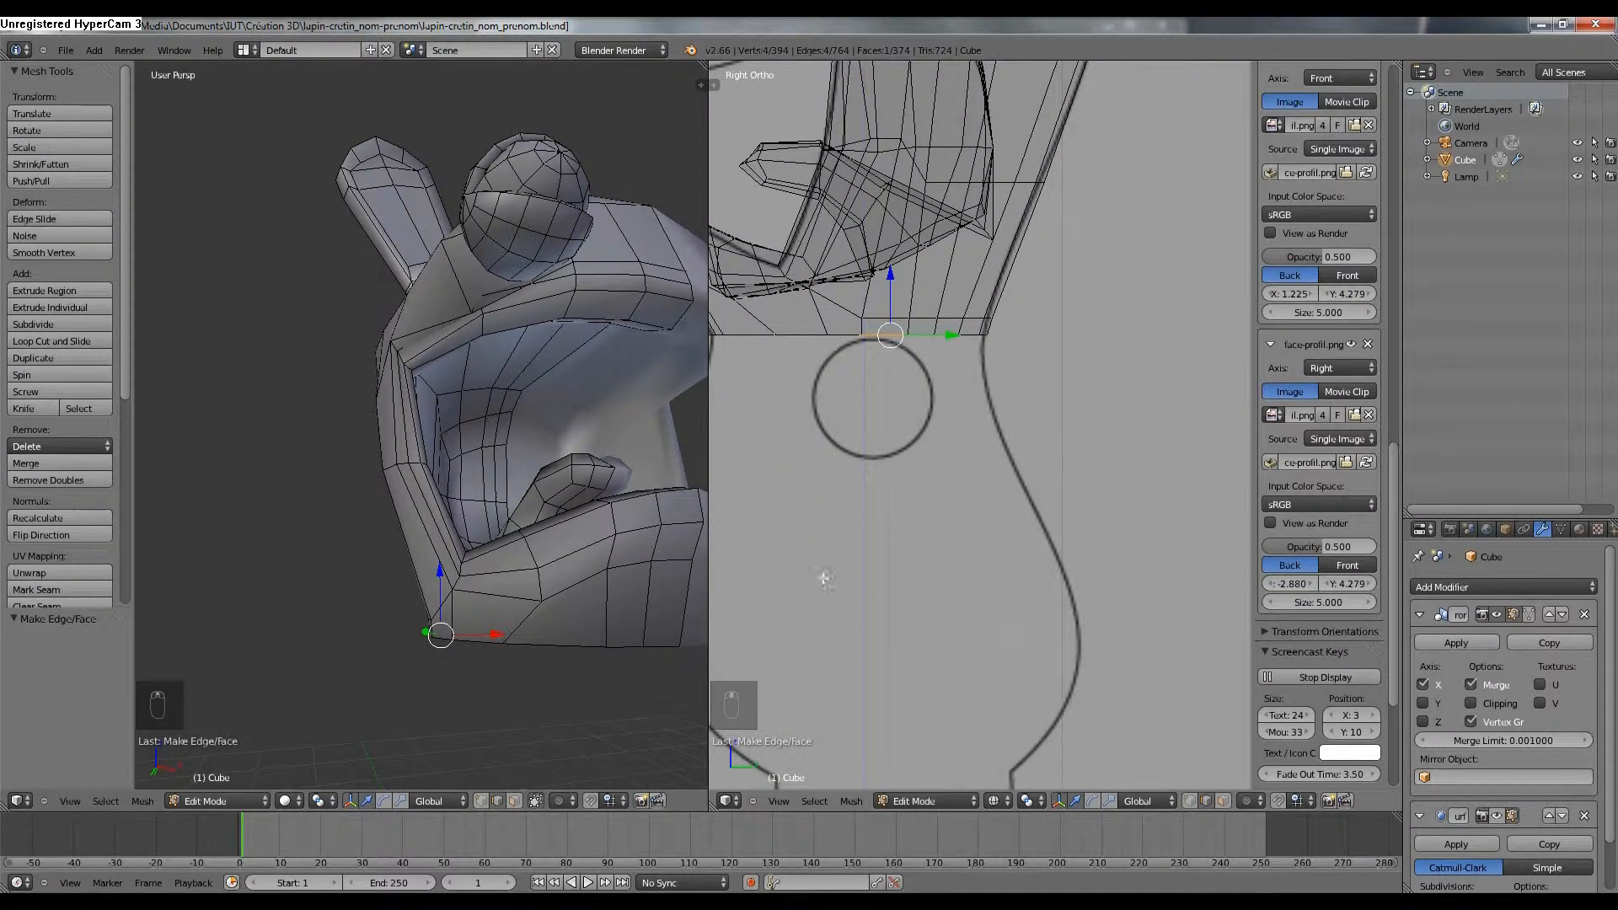
{"action": "left_click", "coordinate": [481, 802]}
{"action": "key", "text": "a"}
{"action": "key", "text": "b"}
{"action": "left_click_drag", "start_coordinate": [1004, 325], "coordinate": [851, 310]}
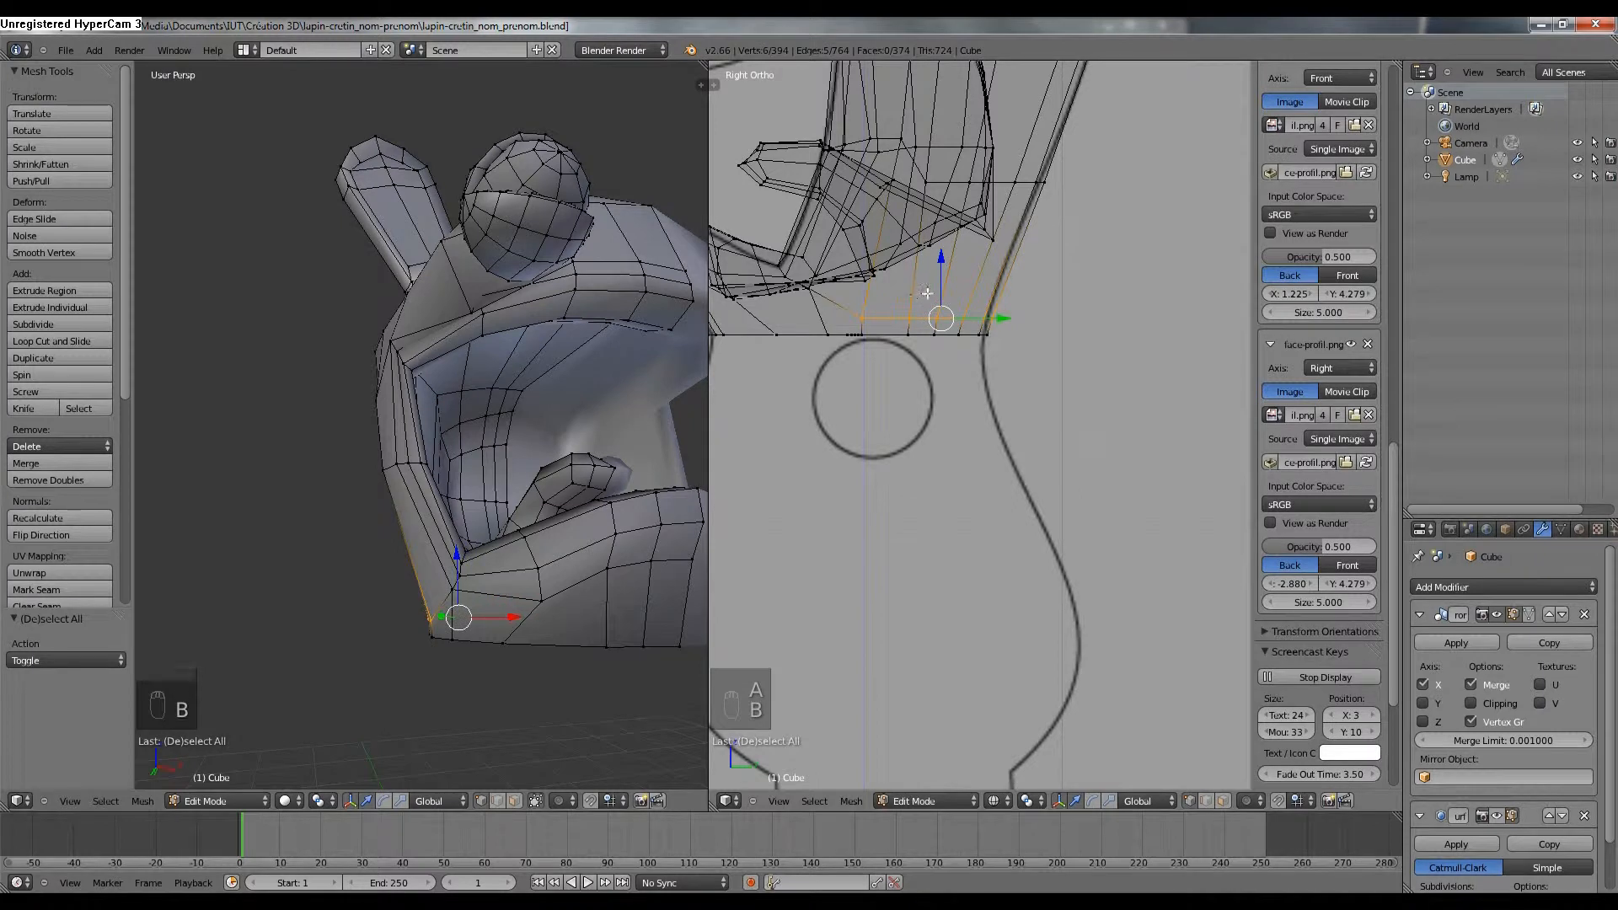
{"action": "key", "text": "g"}
{"action": "key", "text": "z"}
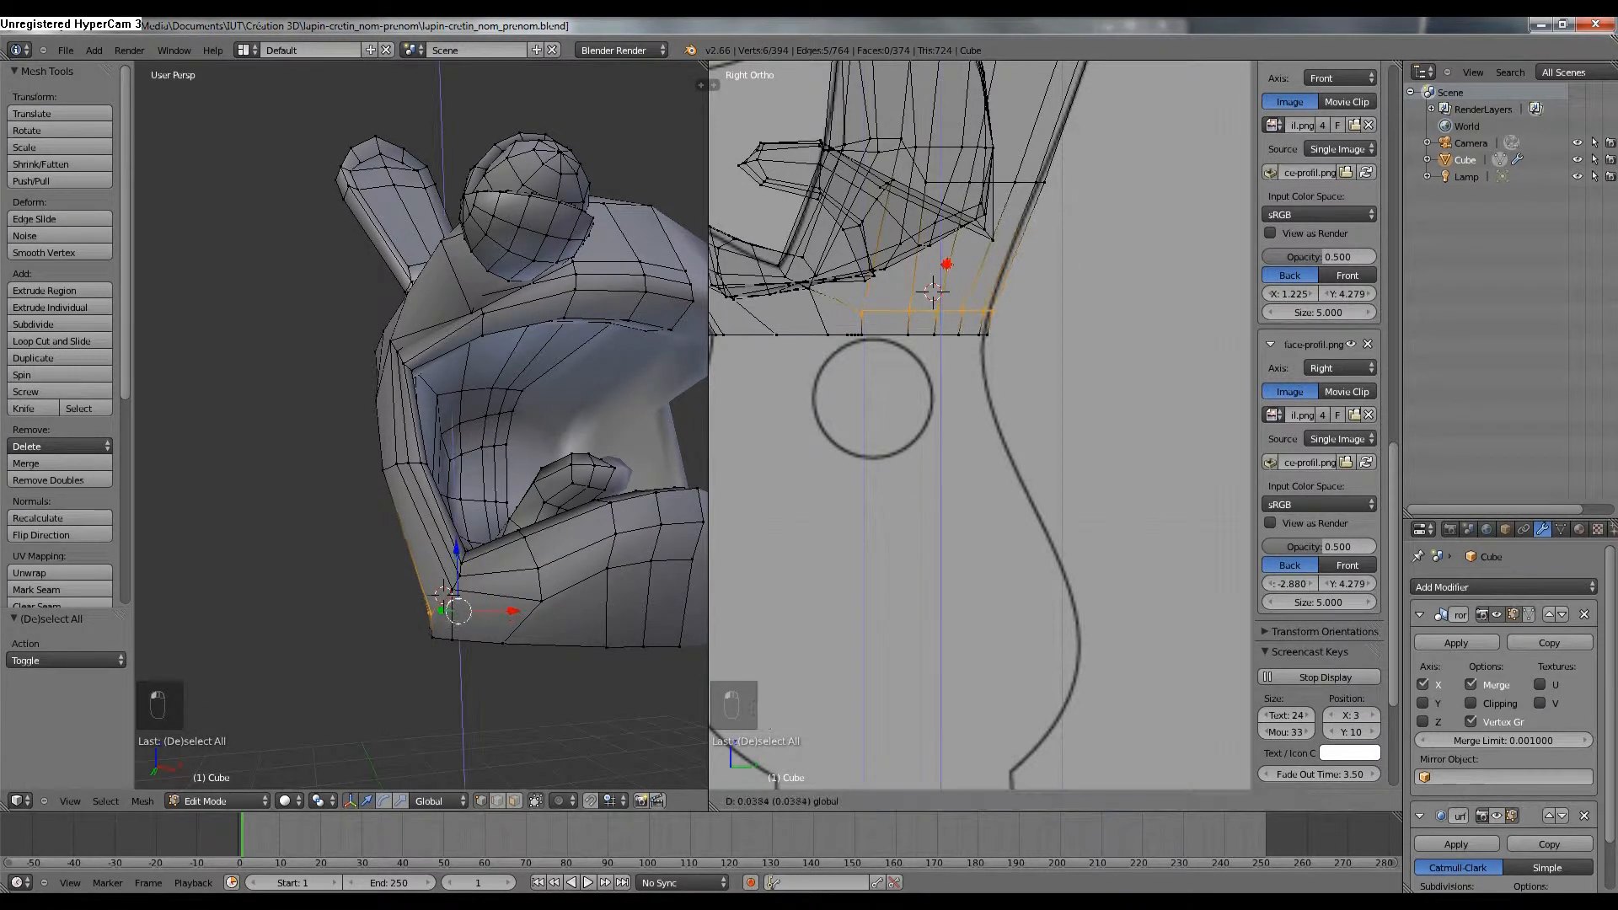
{"action": "left_click", "coordinate": [944, 270]}
Shift the six selected vertices about 0.0085 along Y to follow the profile drawing.
{"action": "key", "text": "g"}
{"action": "key", "text": "y"}
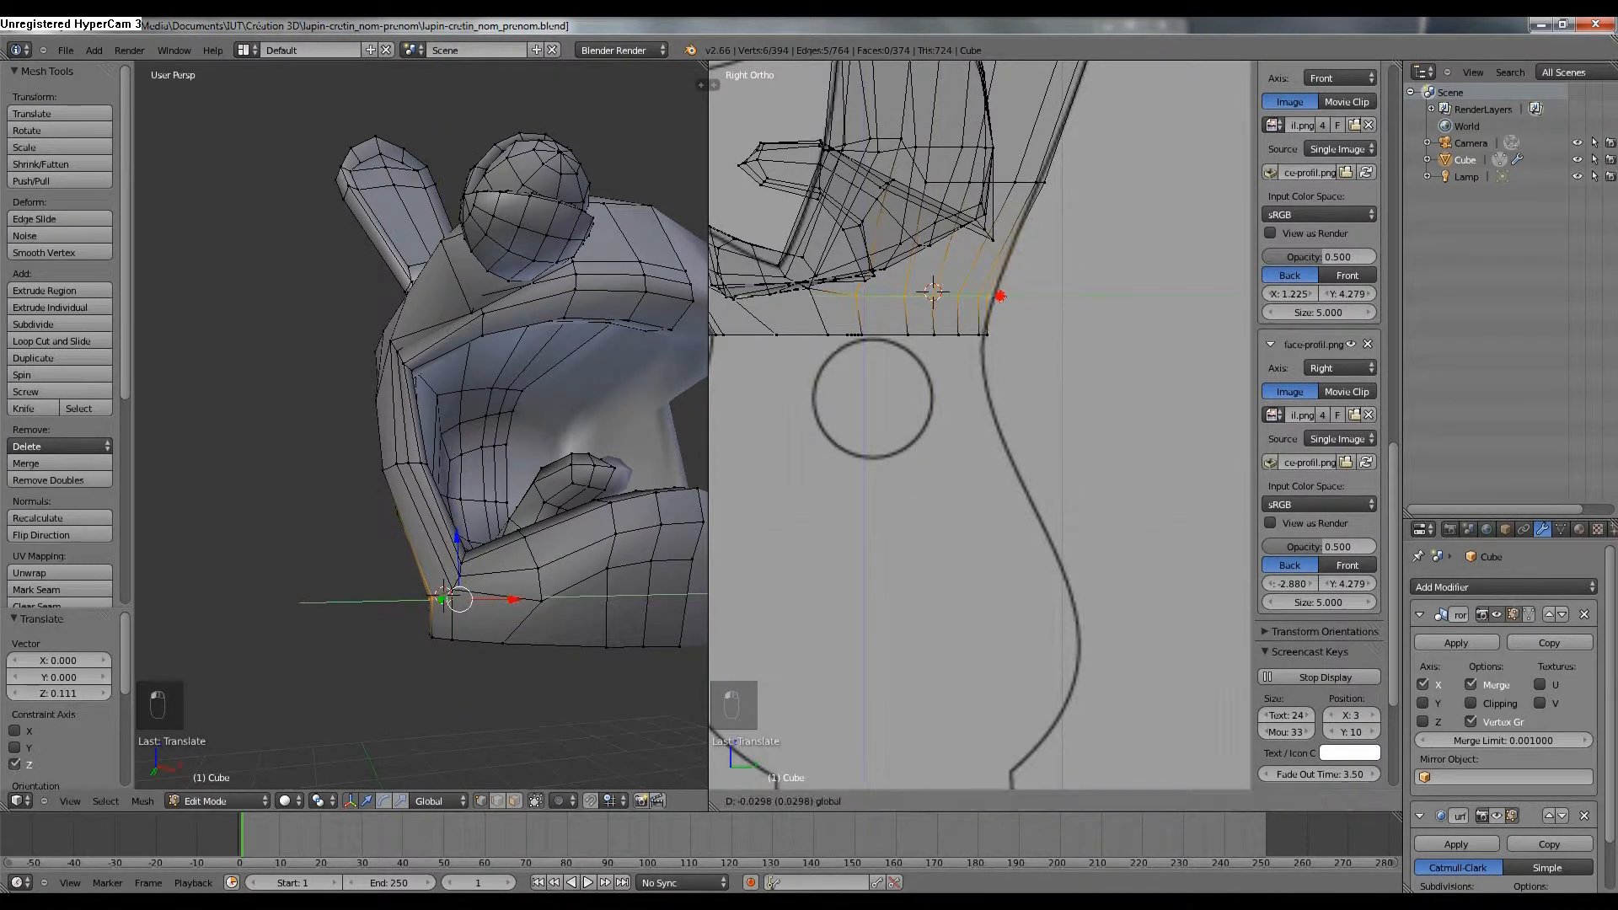
{"action": "left_click", "coordinate": [1004, 296]}
{"action": "scroll", "coordinate": [944, 325], "scroll_direction": "down", "scroll_amount": 1}
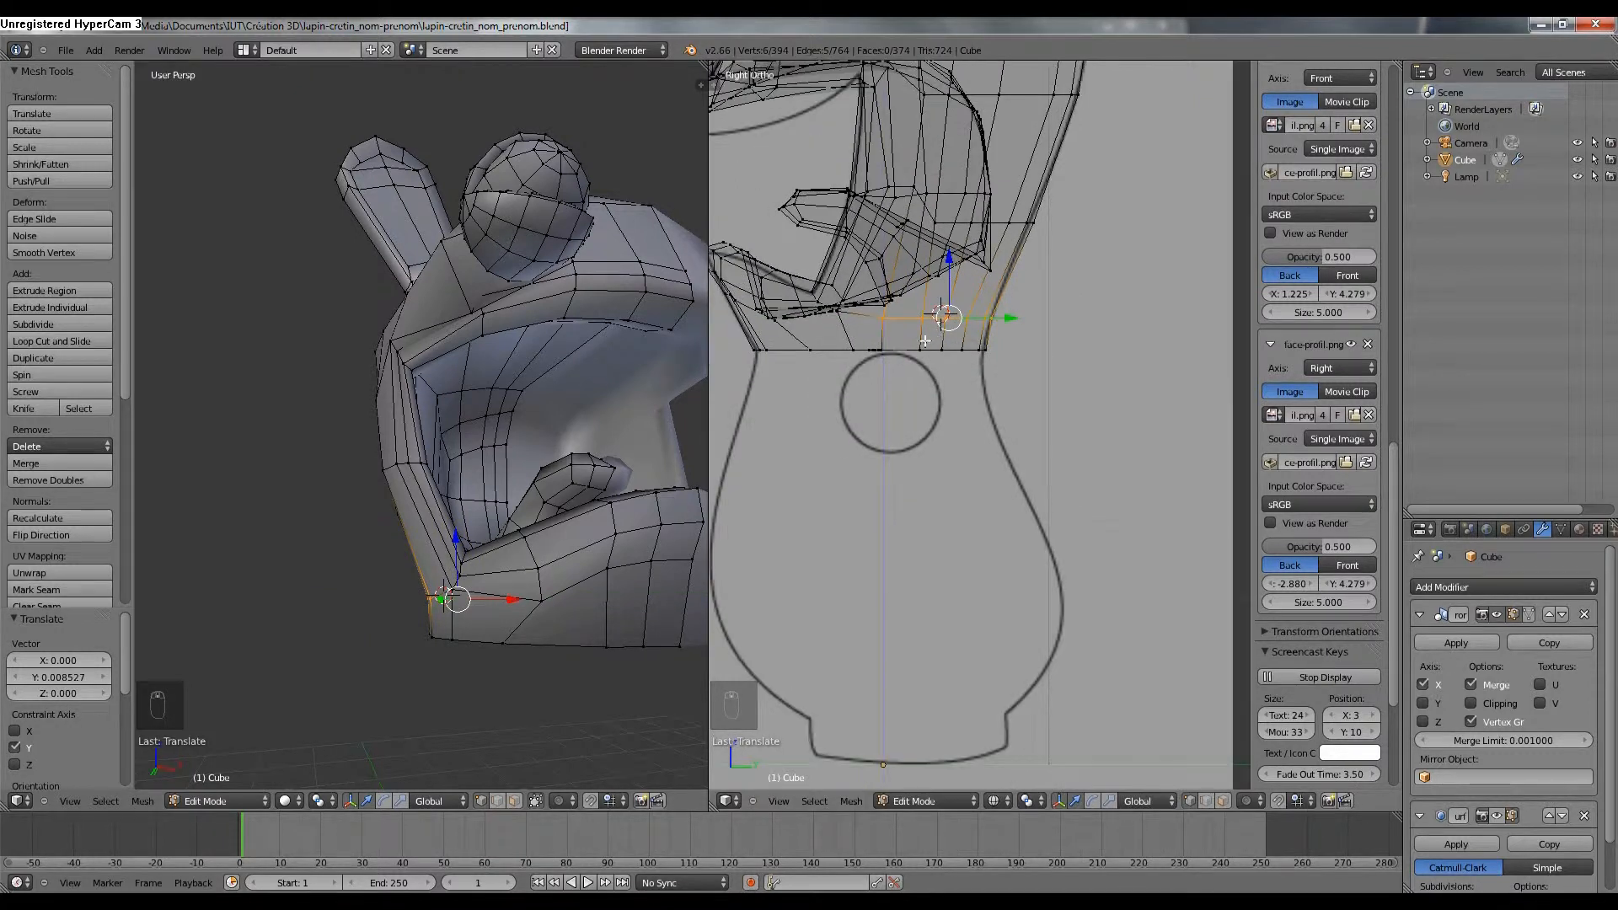
Add a loop cut around the band above the neck rim and flatten the loop by scaling it to 0 along Z.
{"action": "key", "text": "ctrl+r"}
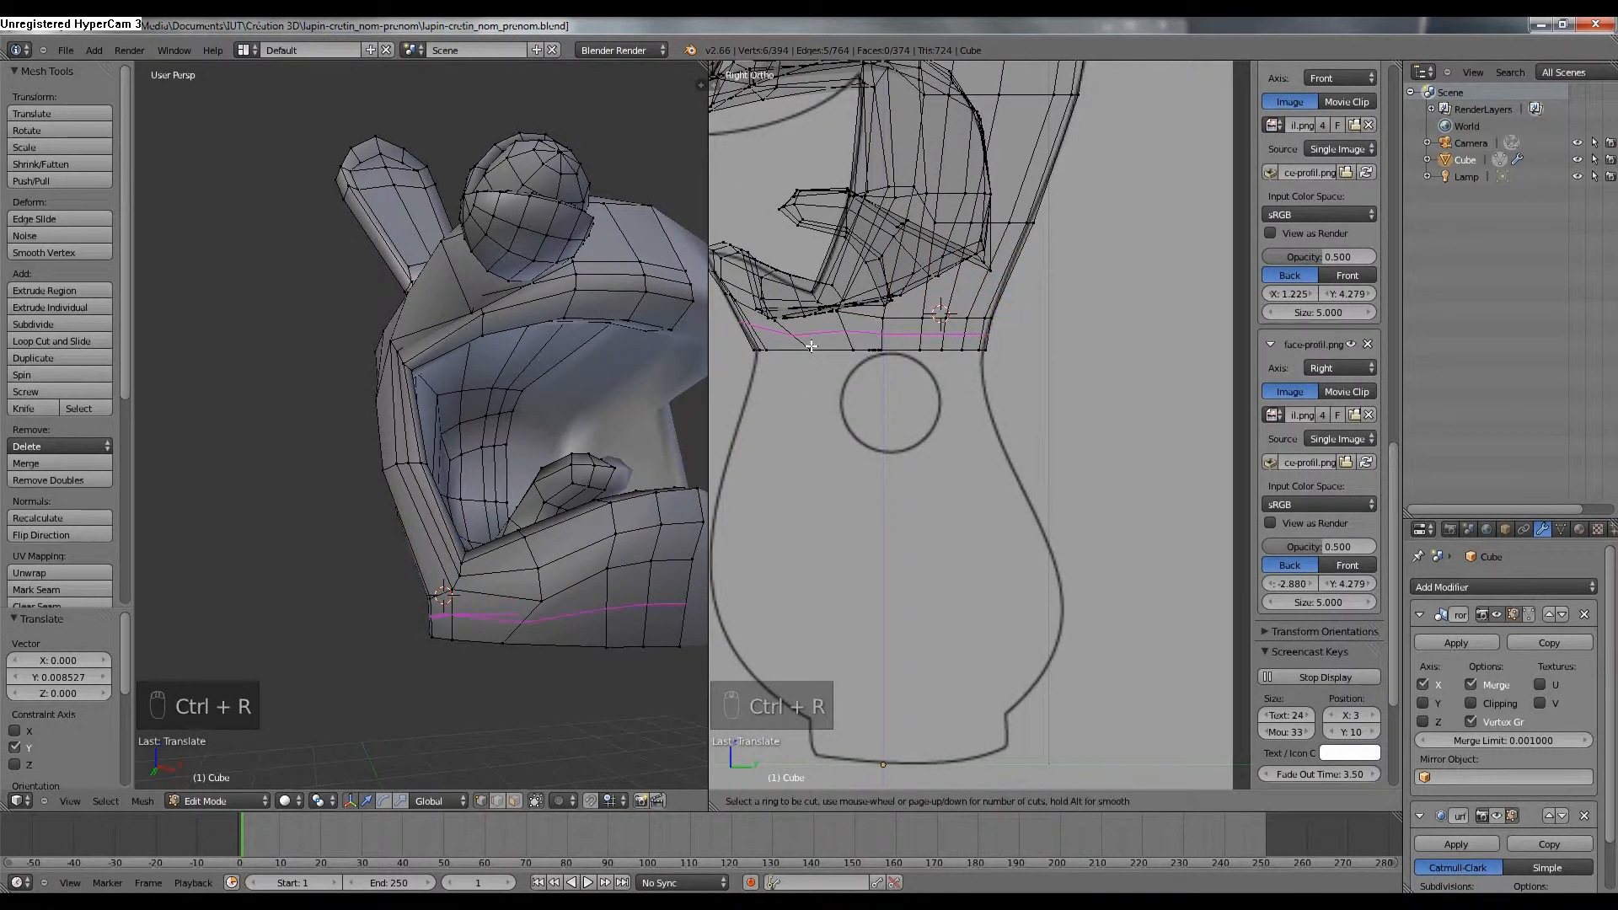
{"action": "left_click", "coordinate": [810, 345]}
{"action": "left_click", "coordinate": [811, 346]}
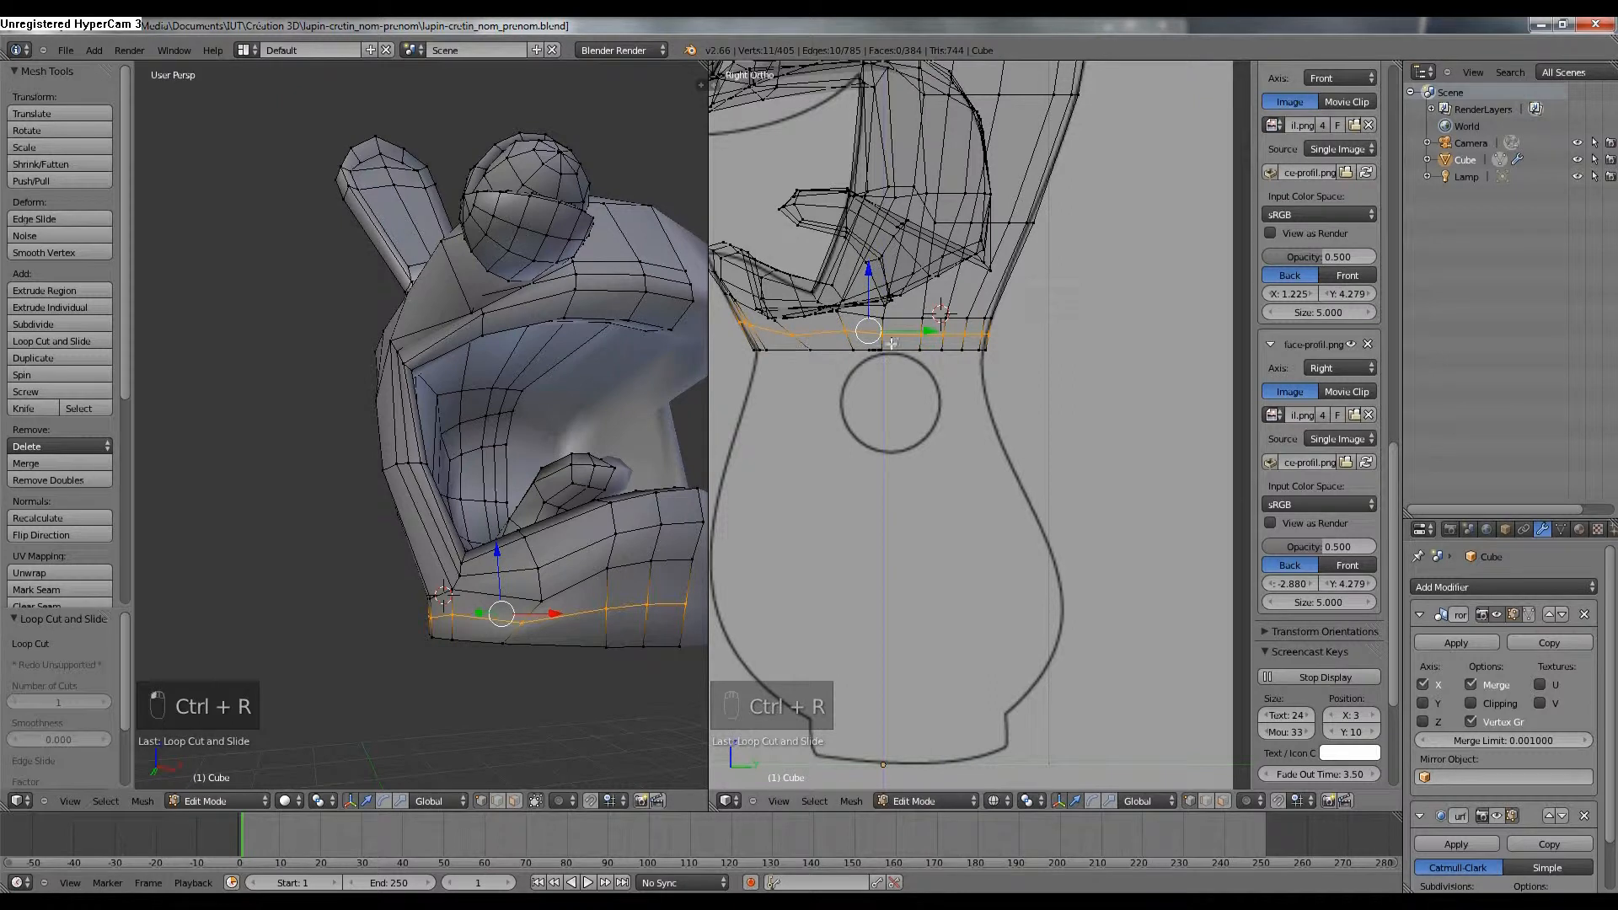
{"action": "type", "text": "sz"}
{"action": "type", "text": "0"}
{"action": "key", "text": "Return"}
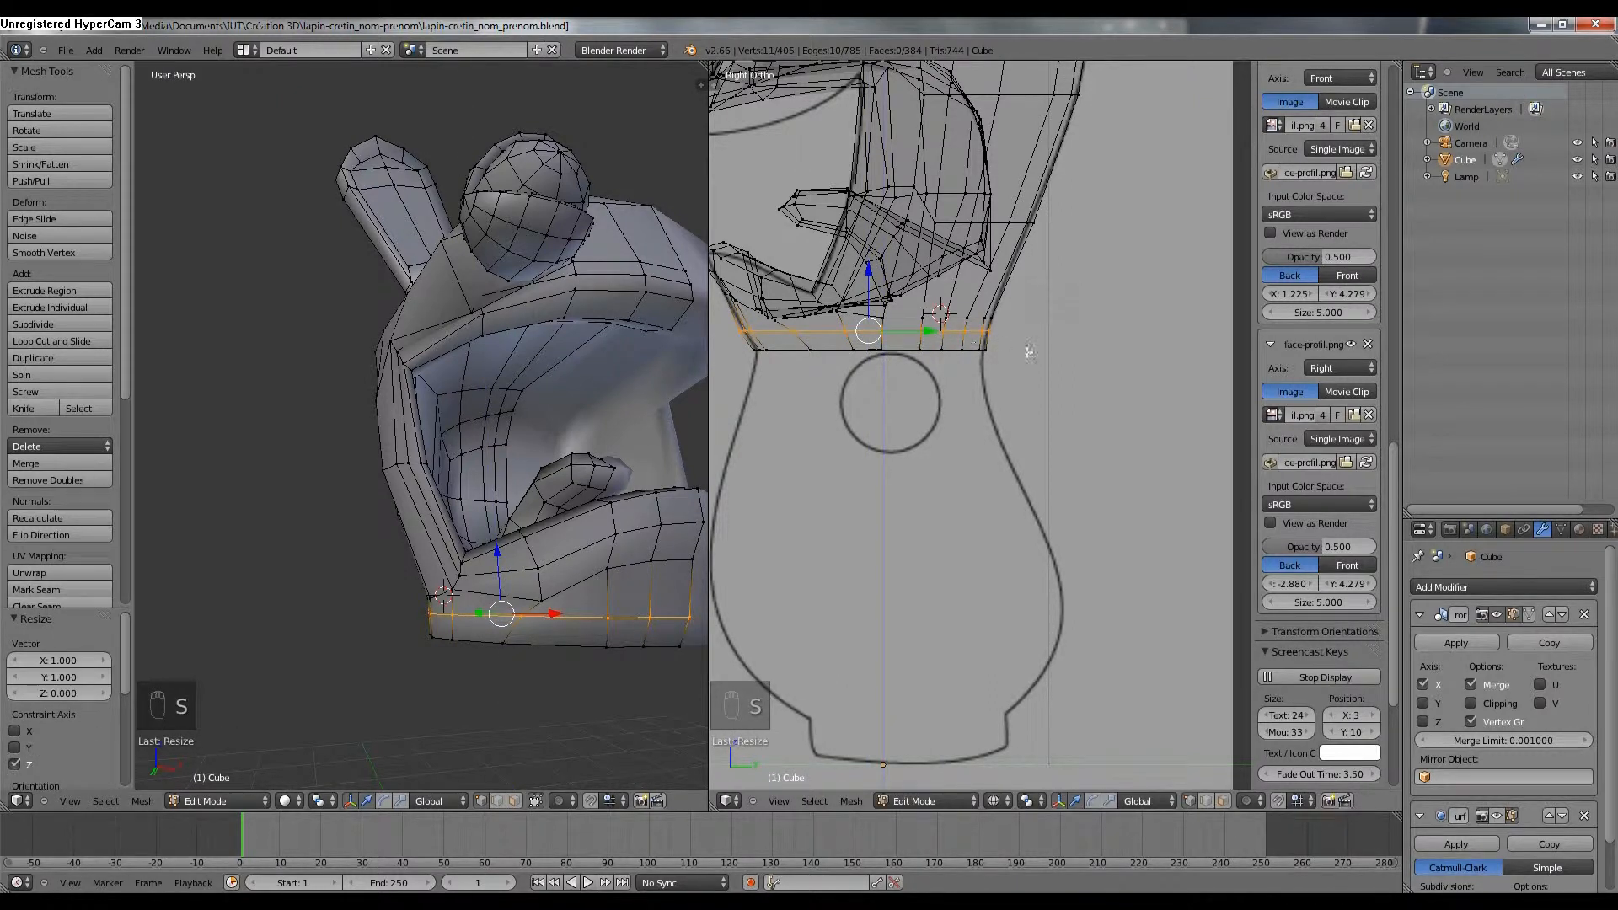
Fit the new loop to the neck outline by narrowing it along Y and lowering it about 0.041, finishing with a Y scale of 0.986.
{"action": "key", "text": "s"}
{"action": "key", "text": "y"}
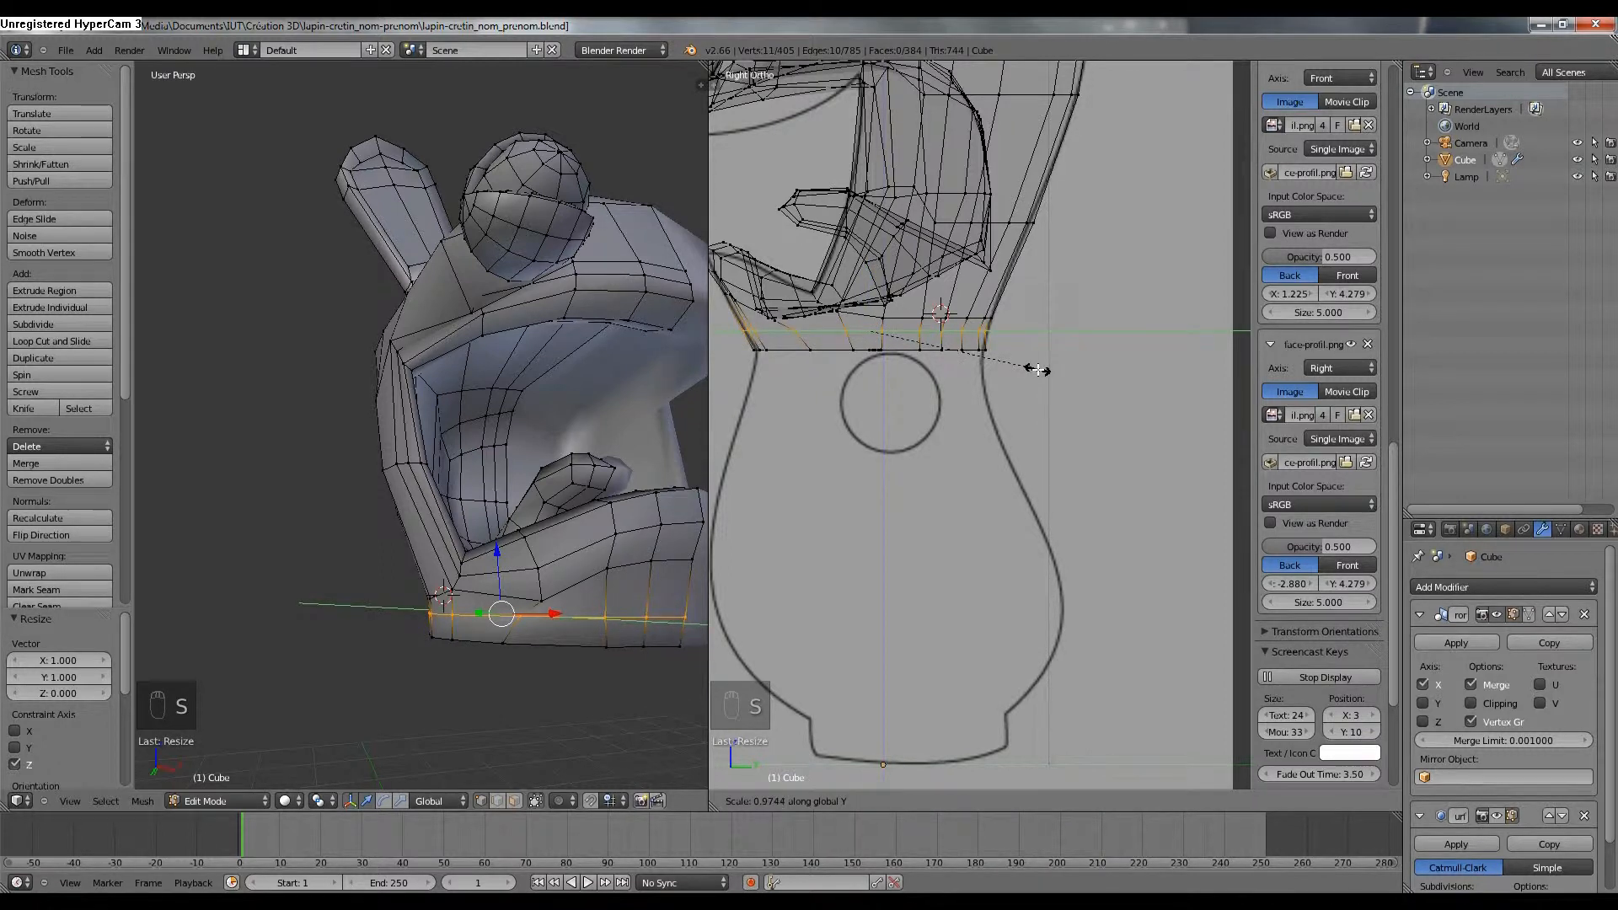
{"action": "left_click", "coordinate": [1036, 370]}
{"action": "left_click_drag", "start_coordinate": [934, 328], "coordinate": [874, 298]}
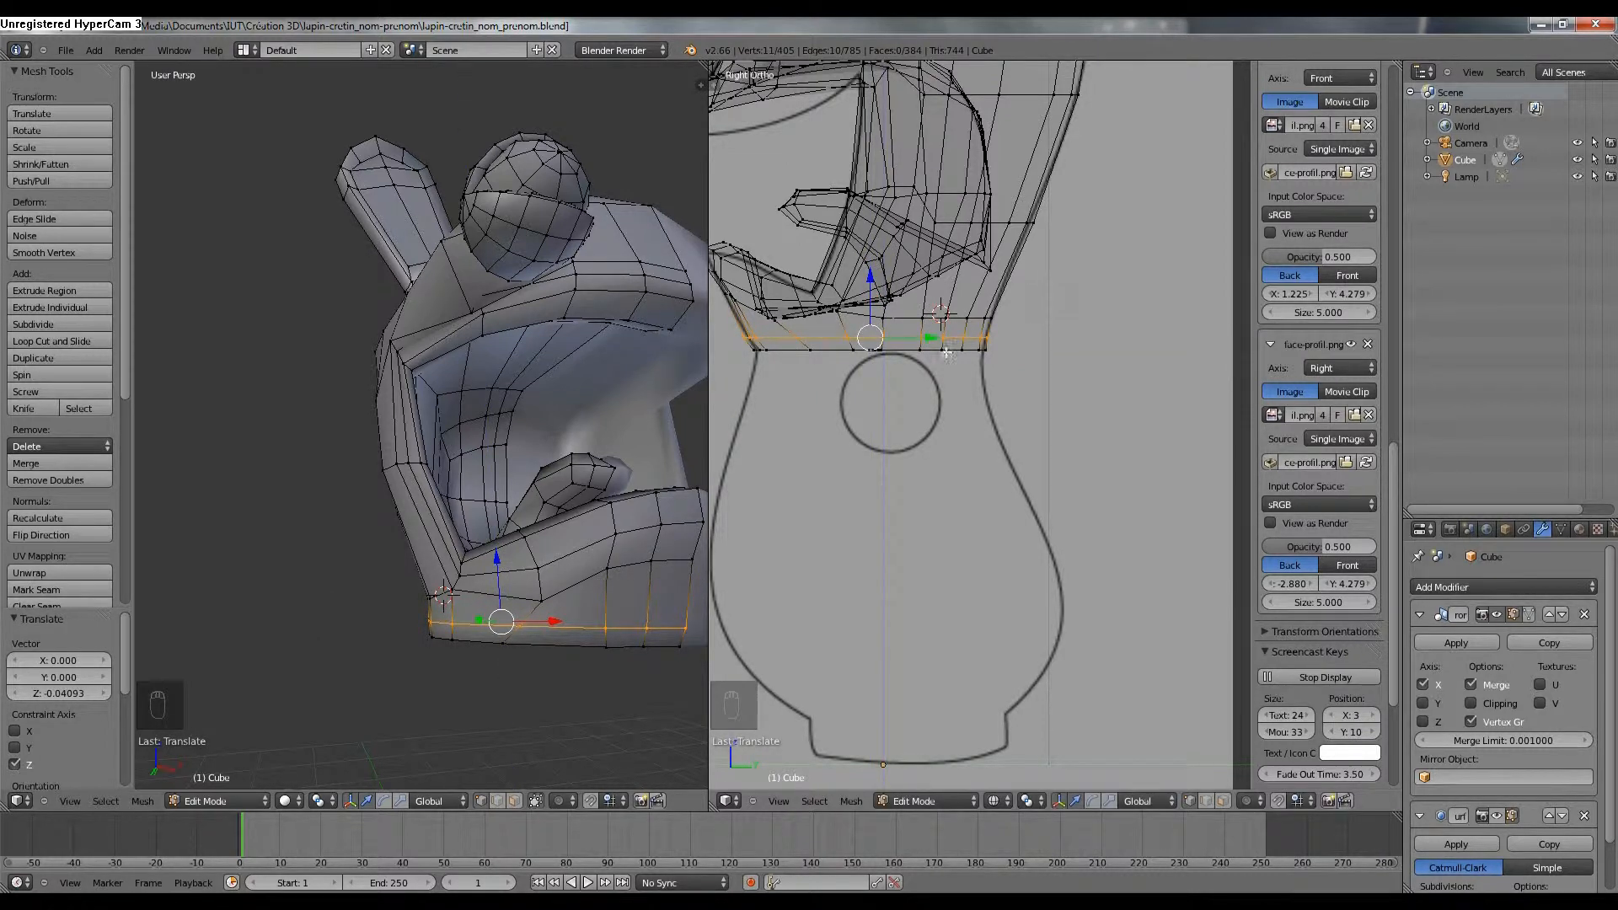
{"action": "key", "text": "s"}
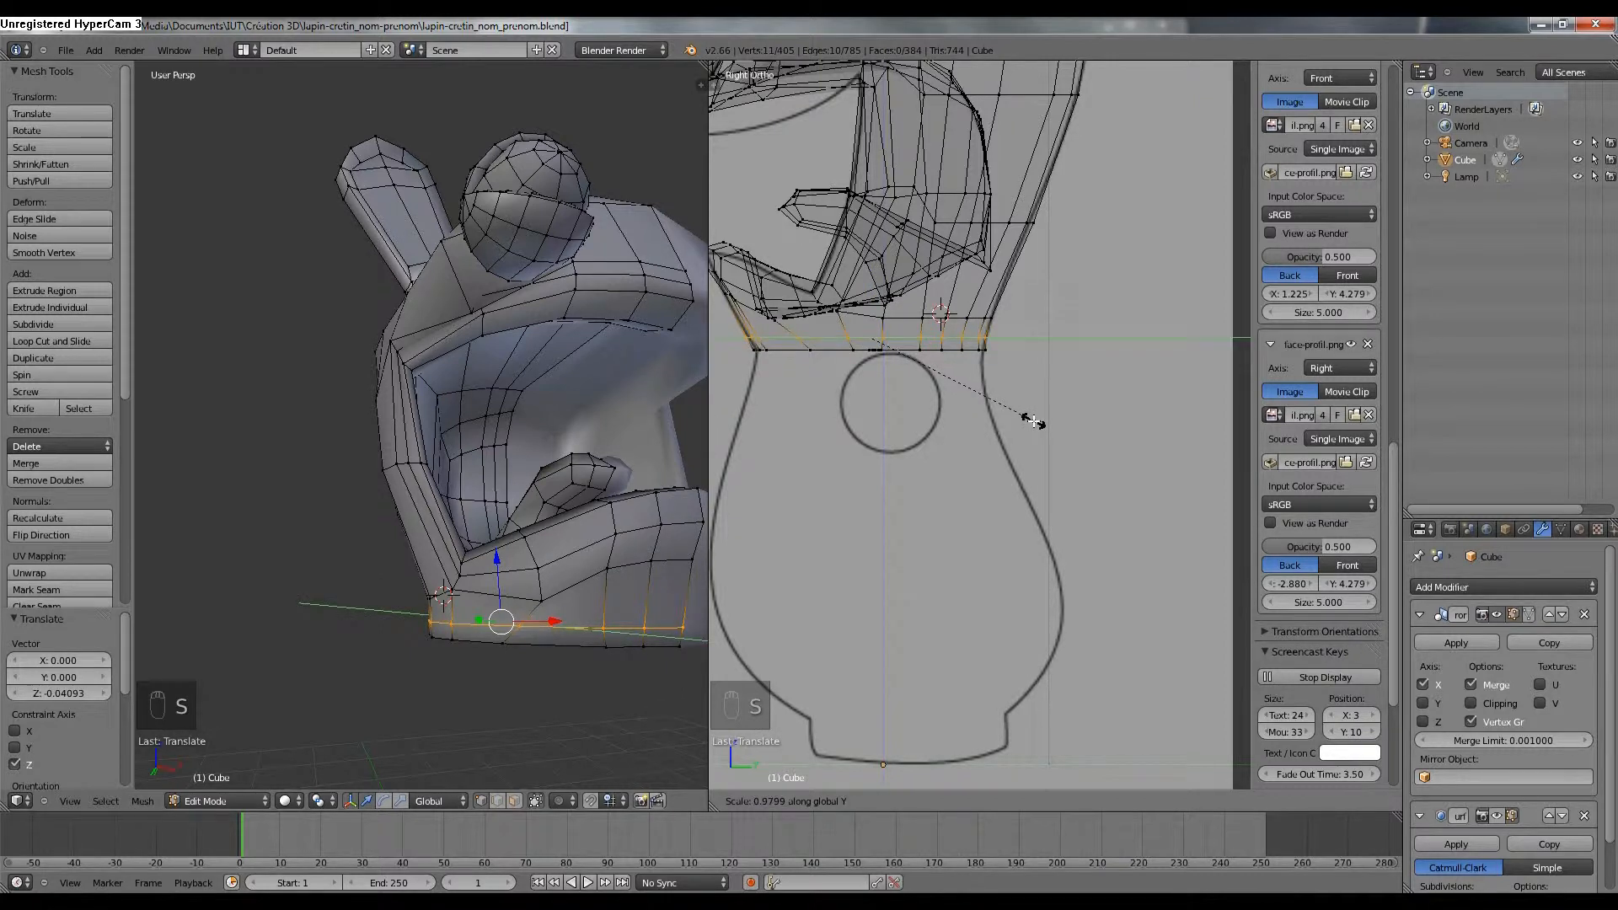
{"action": "left_click", "coordinate": [1037, 417]}
In edge select mode, straighten the two lengthwise underside edges nearest the centre line by scaling them to 0 along X.
{"action": "middle_click_drag", "start_coordinate": [477, 611], "coordinate": [520, 480]}
{"action": "scroll", "coordinate": [467, 480], "scroll_direction": "down", "scroll_amount": 3}
{"action": "scroll", "coordinate": [520, 480], "scroll_direction": "up", "scroll_amount": 2}
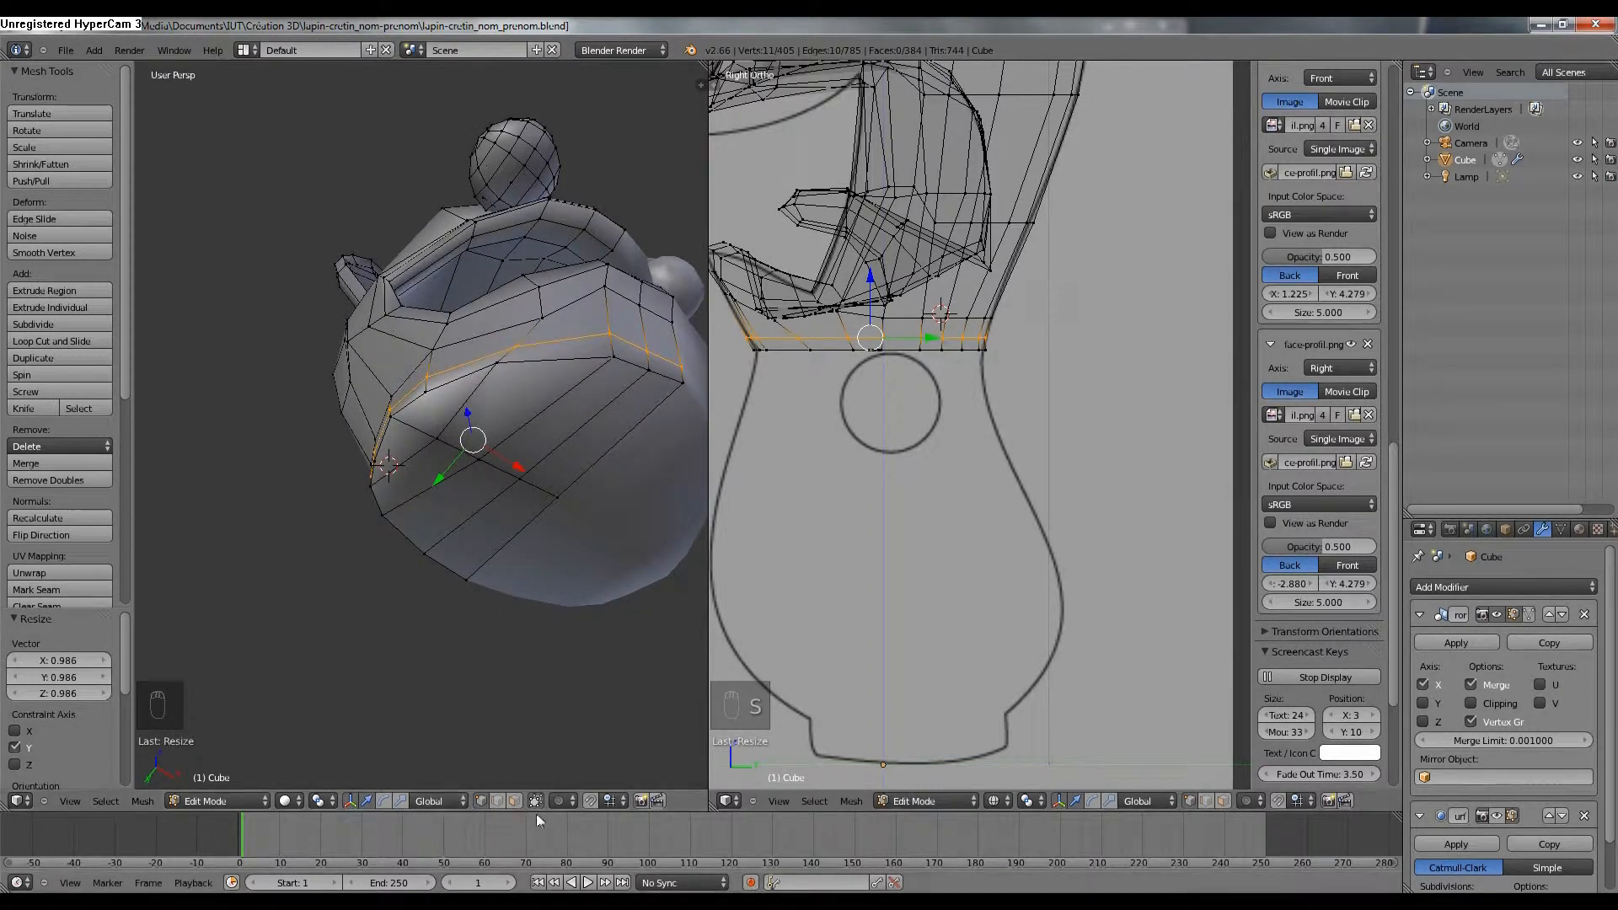
{"action": "right_click", "coordinate": [579, 432]}
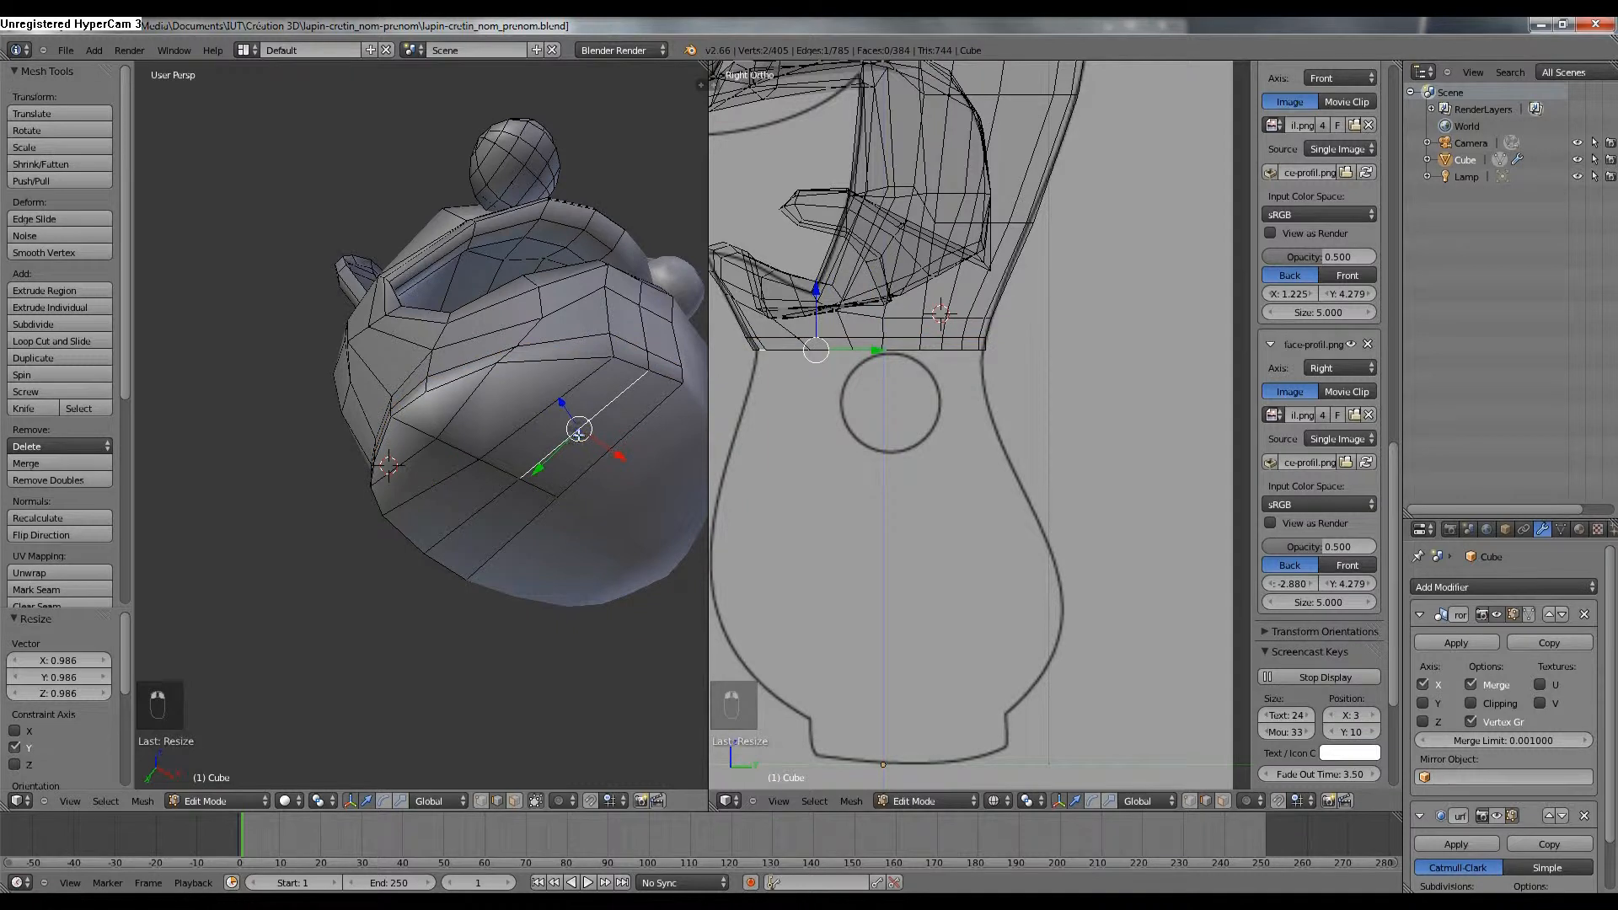
{"action": "right_click", "coordinate": [501, 489], "text": "shift"}
{"action": "key", "text": "s"}
{"action": "key", "text": "x"}
{"action": "key", "text": "0"}
{"action": "key", "text": "Return"}
Straighten the middle pair of lengthwise underside edges by scaling them to 0 along X.
{"action": "right_click", "coordinate": [495, 444]}
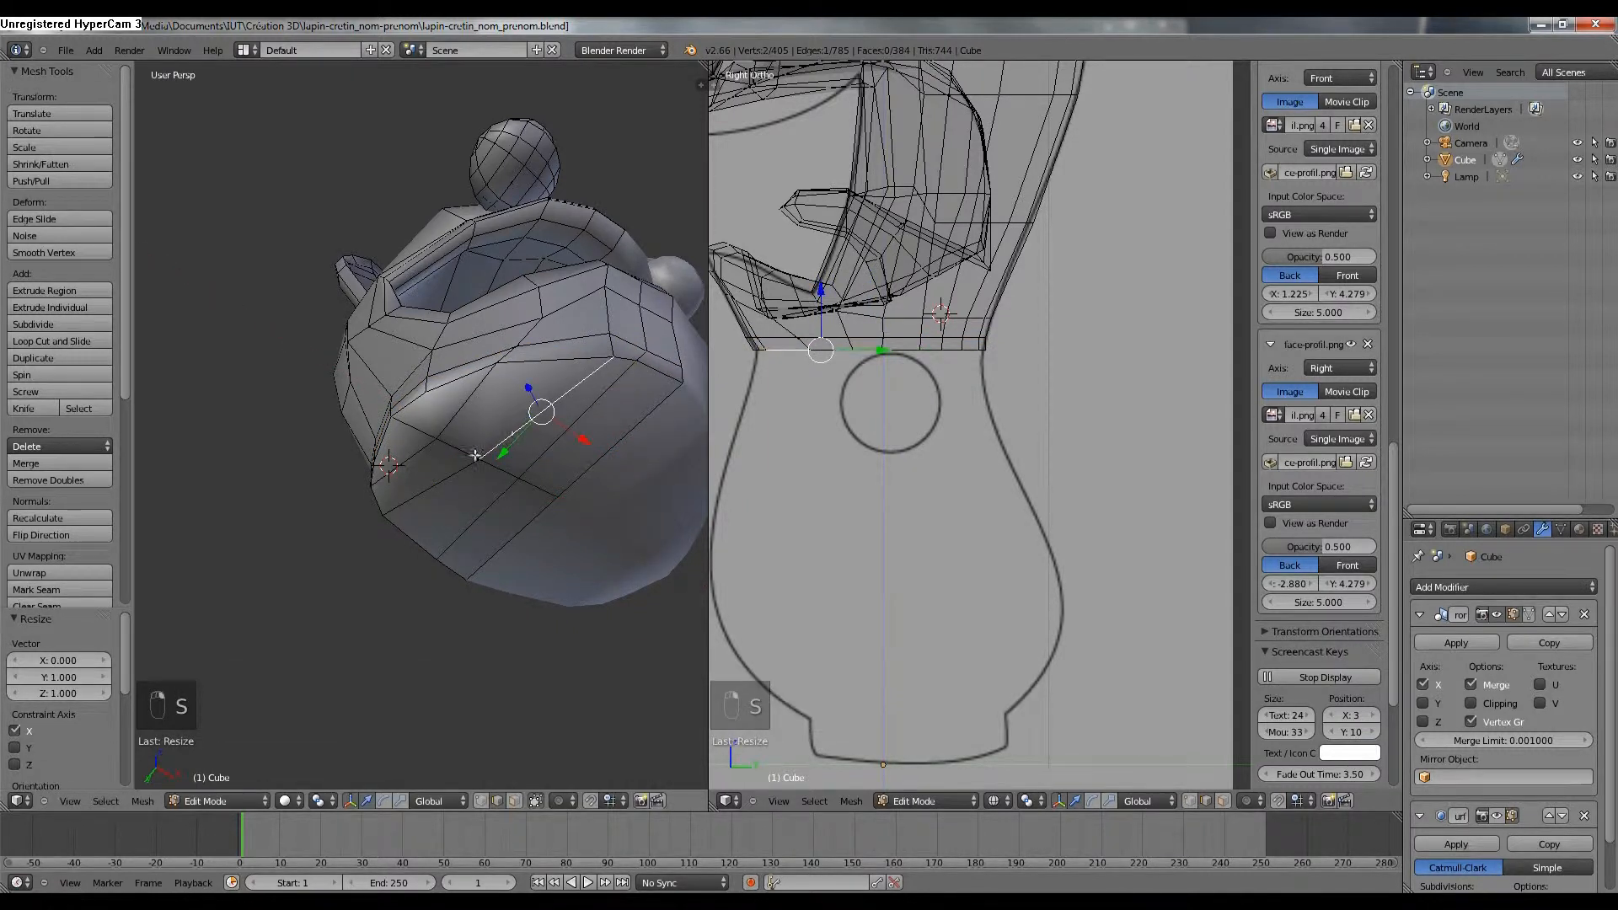
{"action": "right_click", "coordinate": [453, 472], "text": "shift"}
{"action": "key", "text": "s"}
{"action": "key", "text": "x"}
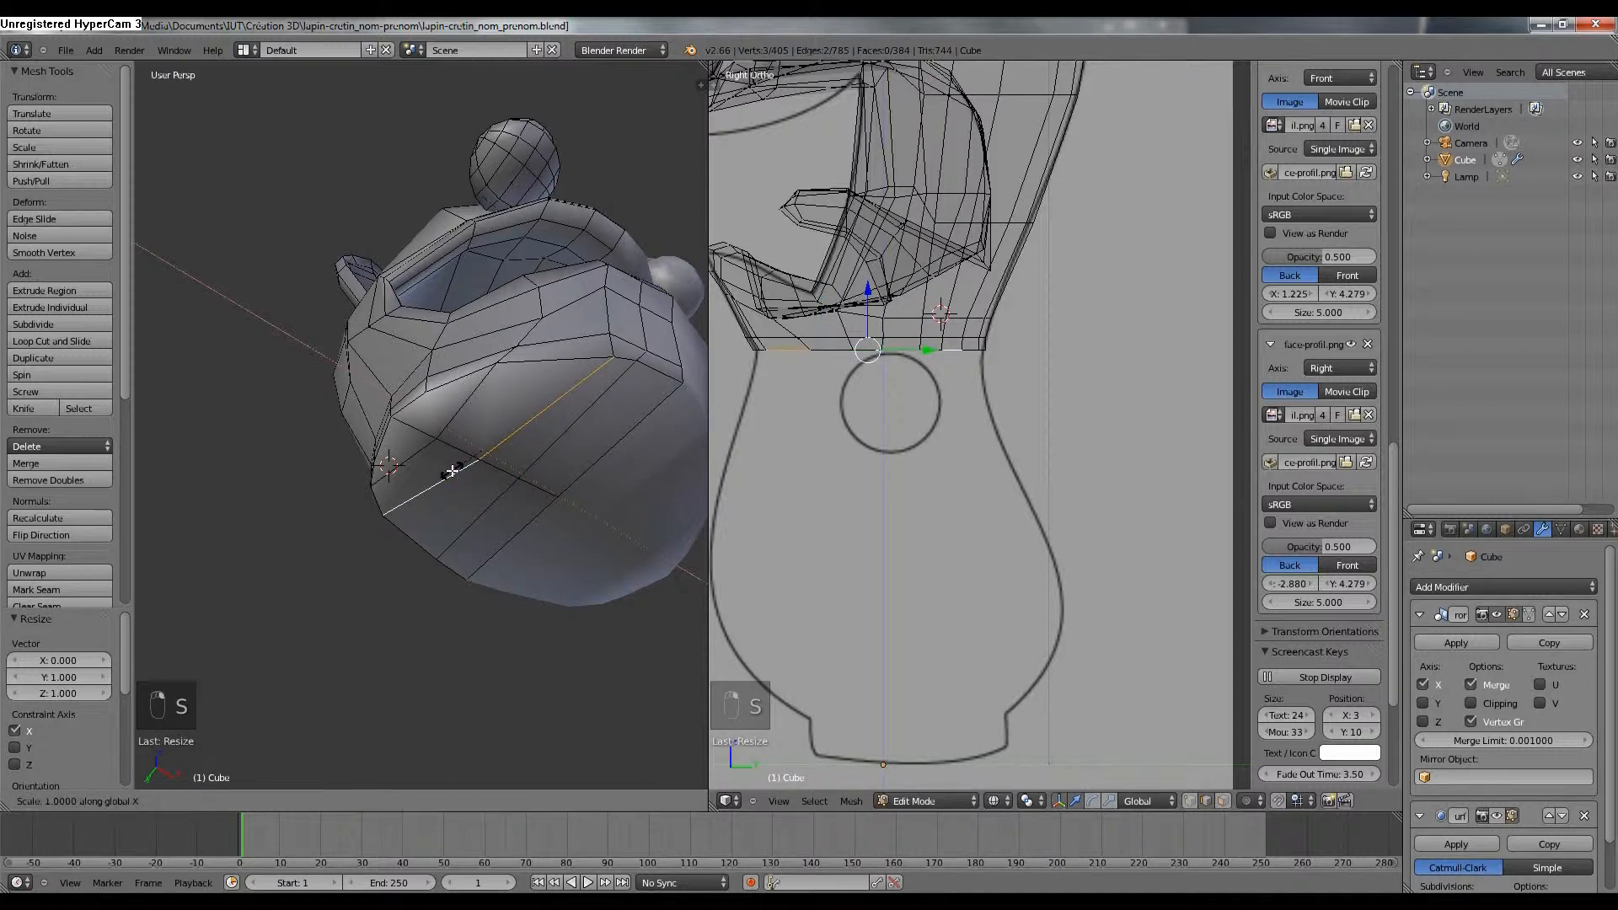
{"action": "key", "text": "0"}
{"action": "left_click", "coordinate": [453, 472]}
Straighten the outermost pair of lengthwise underside edges by scaling them to 0 along X.
{"action": "right_click", "coordinate": [471, 396]}
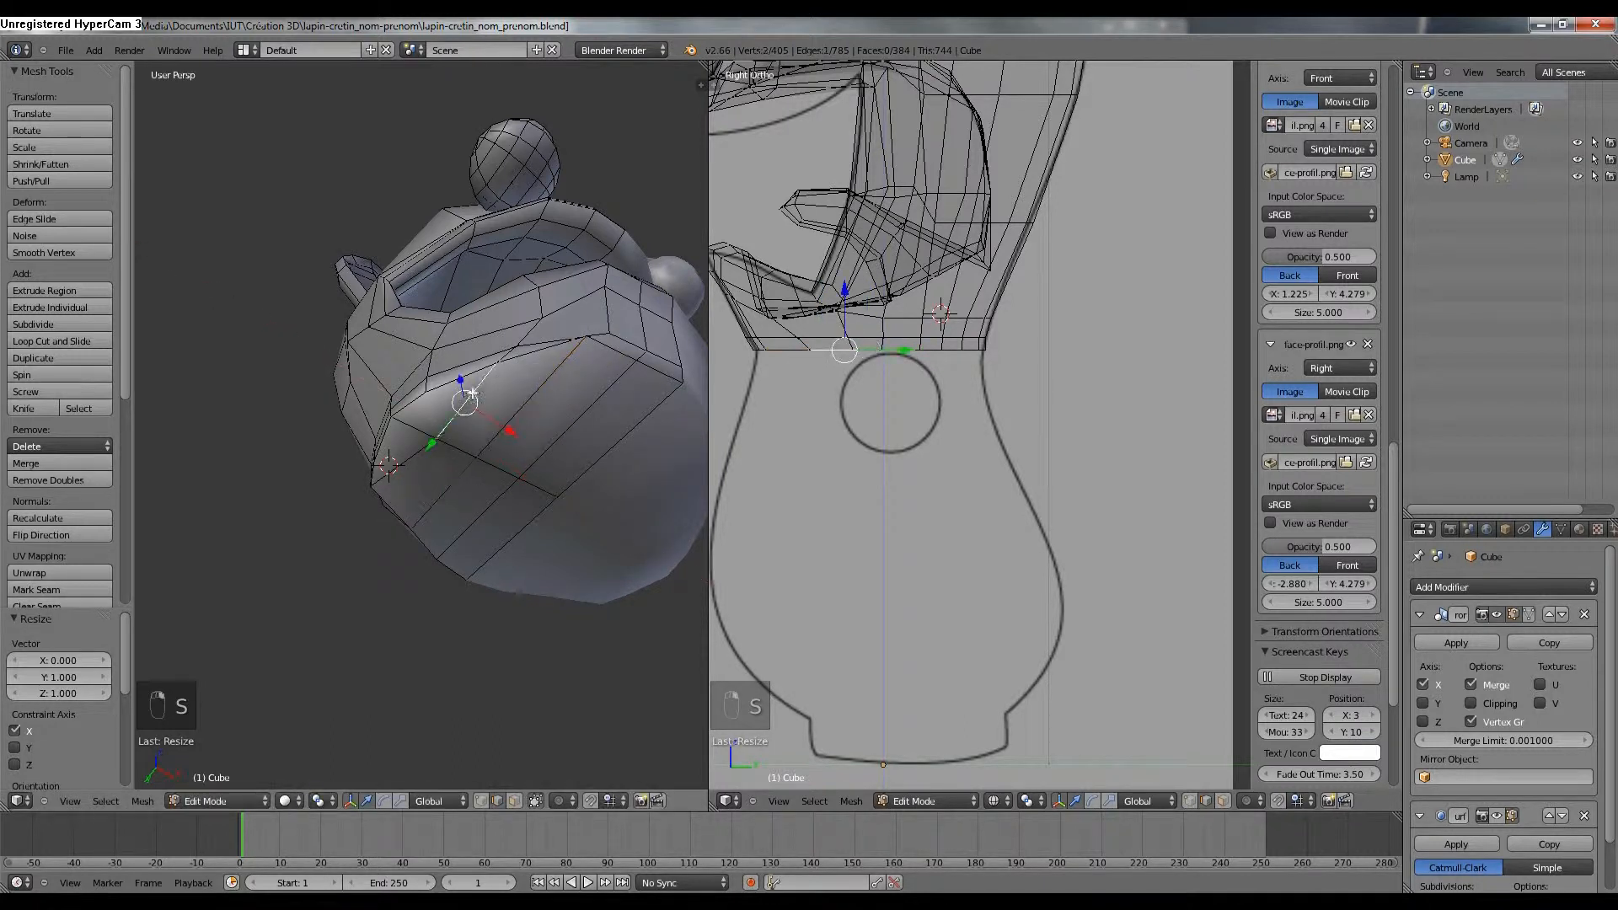
{"action": "right_click", "coordinate": [417, 455], "text": "shift"}
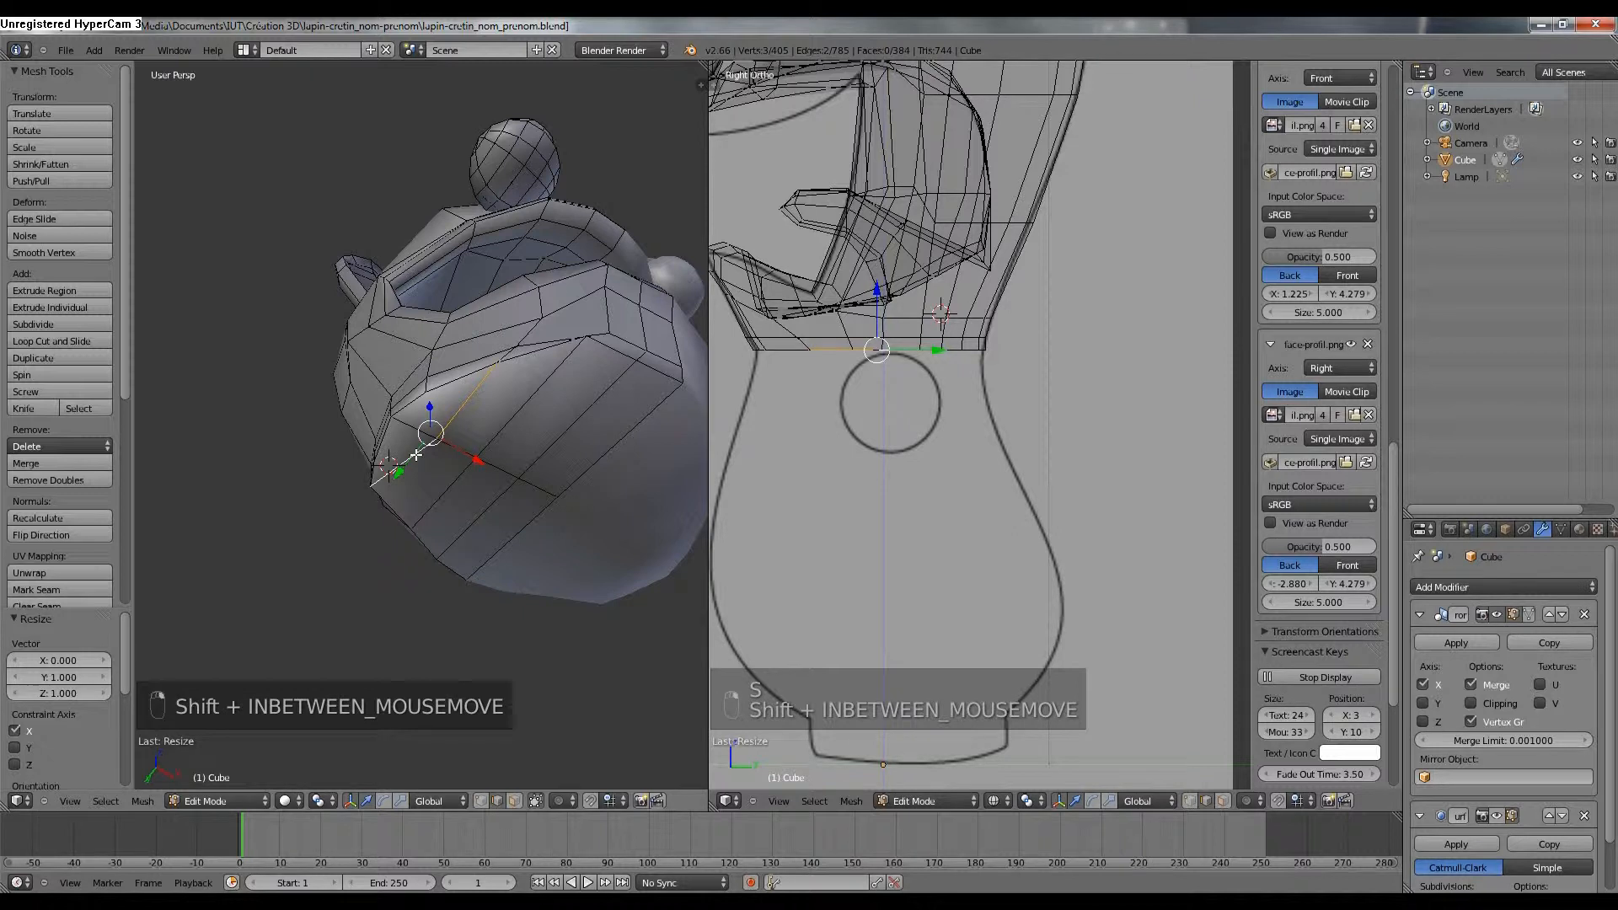
{"action": "key", "text": "s"}
{"action": "key", "text": "x"}
{"action": "key", "text": "0"}
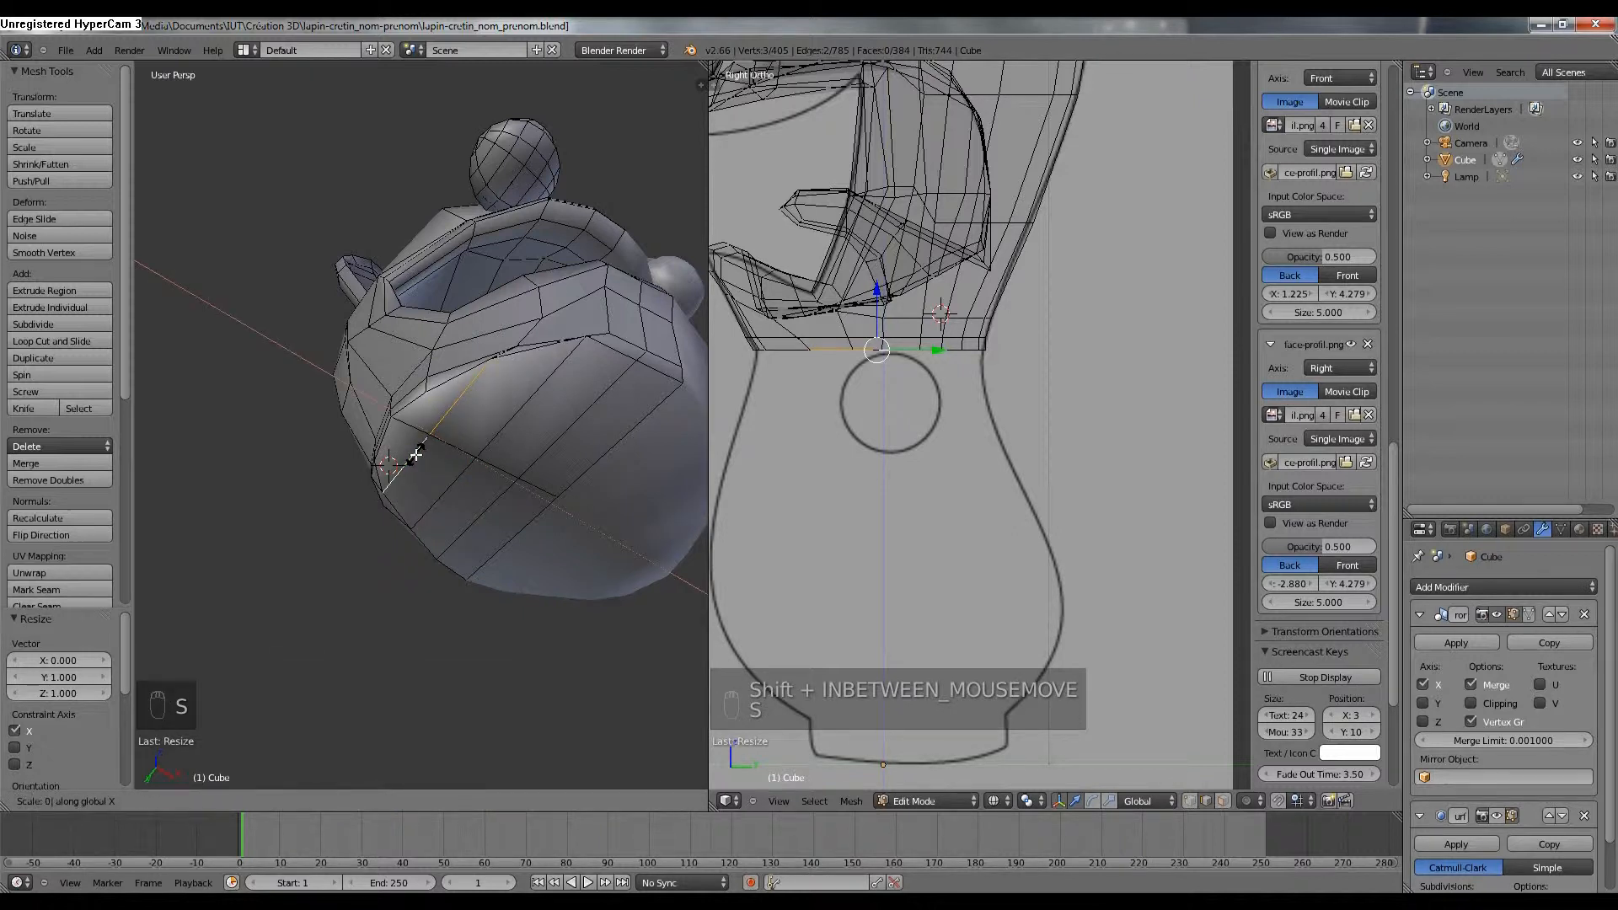
{"action": "left_click", "coordinate": [416, 455]}
Move the outermost pair of lengthwise underside edges about 0.038 along X.
{"action": "middle_click_drag", "start_coordinate": [416, 455], "coordinate": [469, 463]}
{"action": "key", "text": "g"}
{"action": "key", "text": "x"}
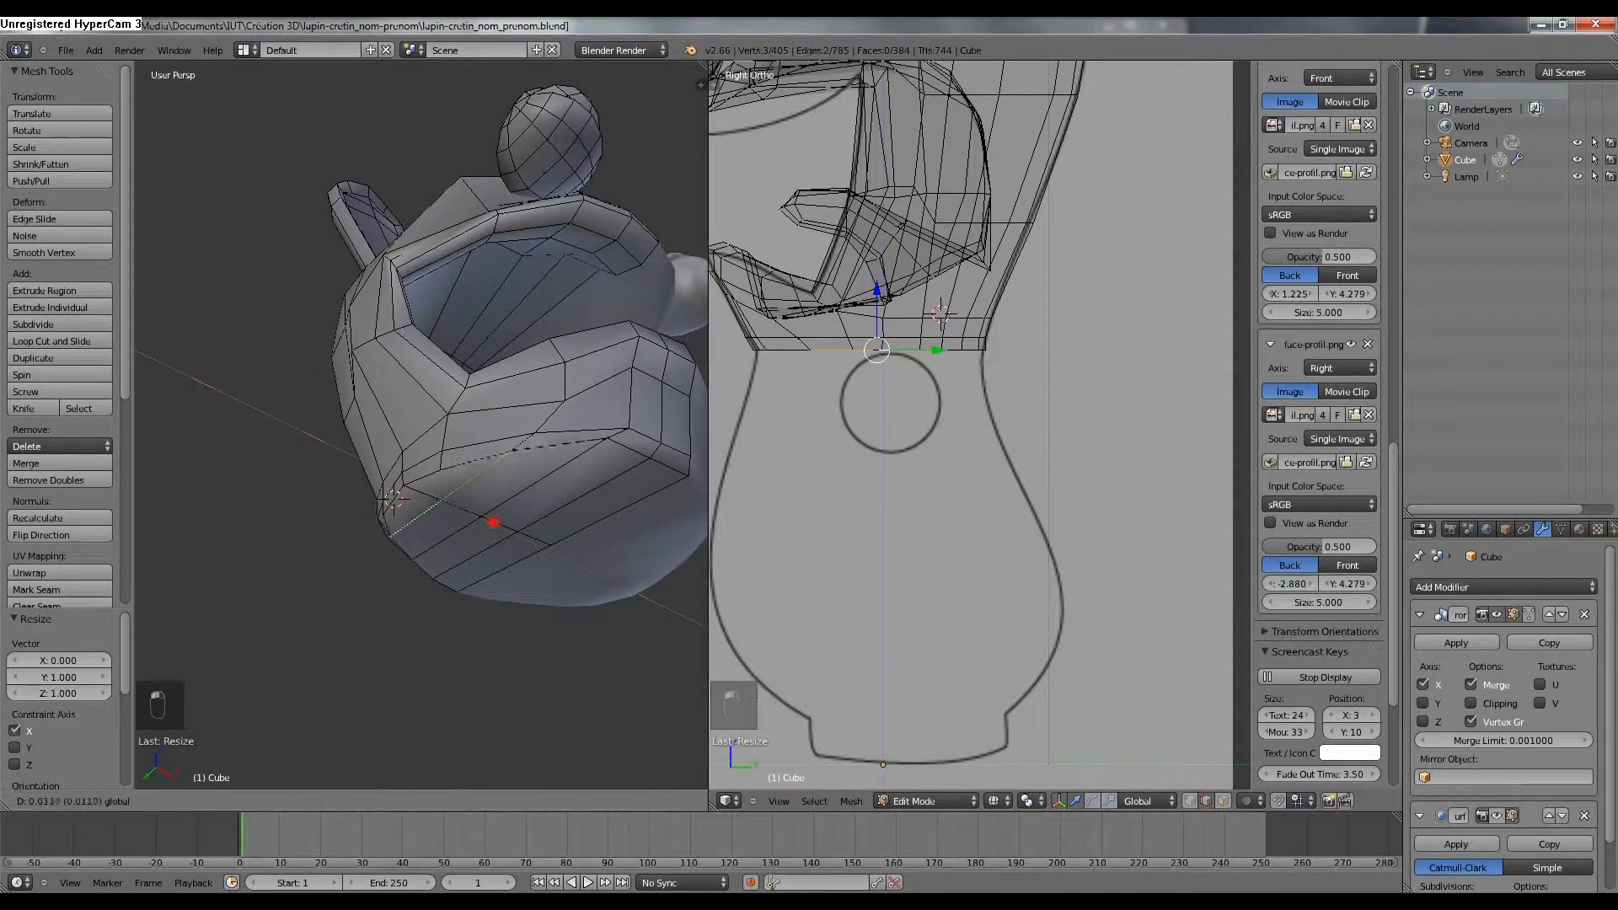
{"action": "left_click", "coordinate": [495, 531]}
In vertex select mode, align the two rim vertices on either side of the crosswise edge's outer end by scaling 0 along X.
{"action": "middle_click_drag", "start_coordinate": [495, 531], "coordinate": [483, 533]}
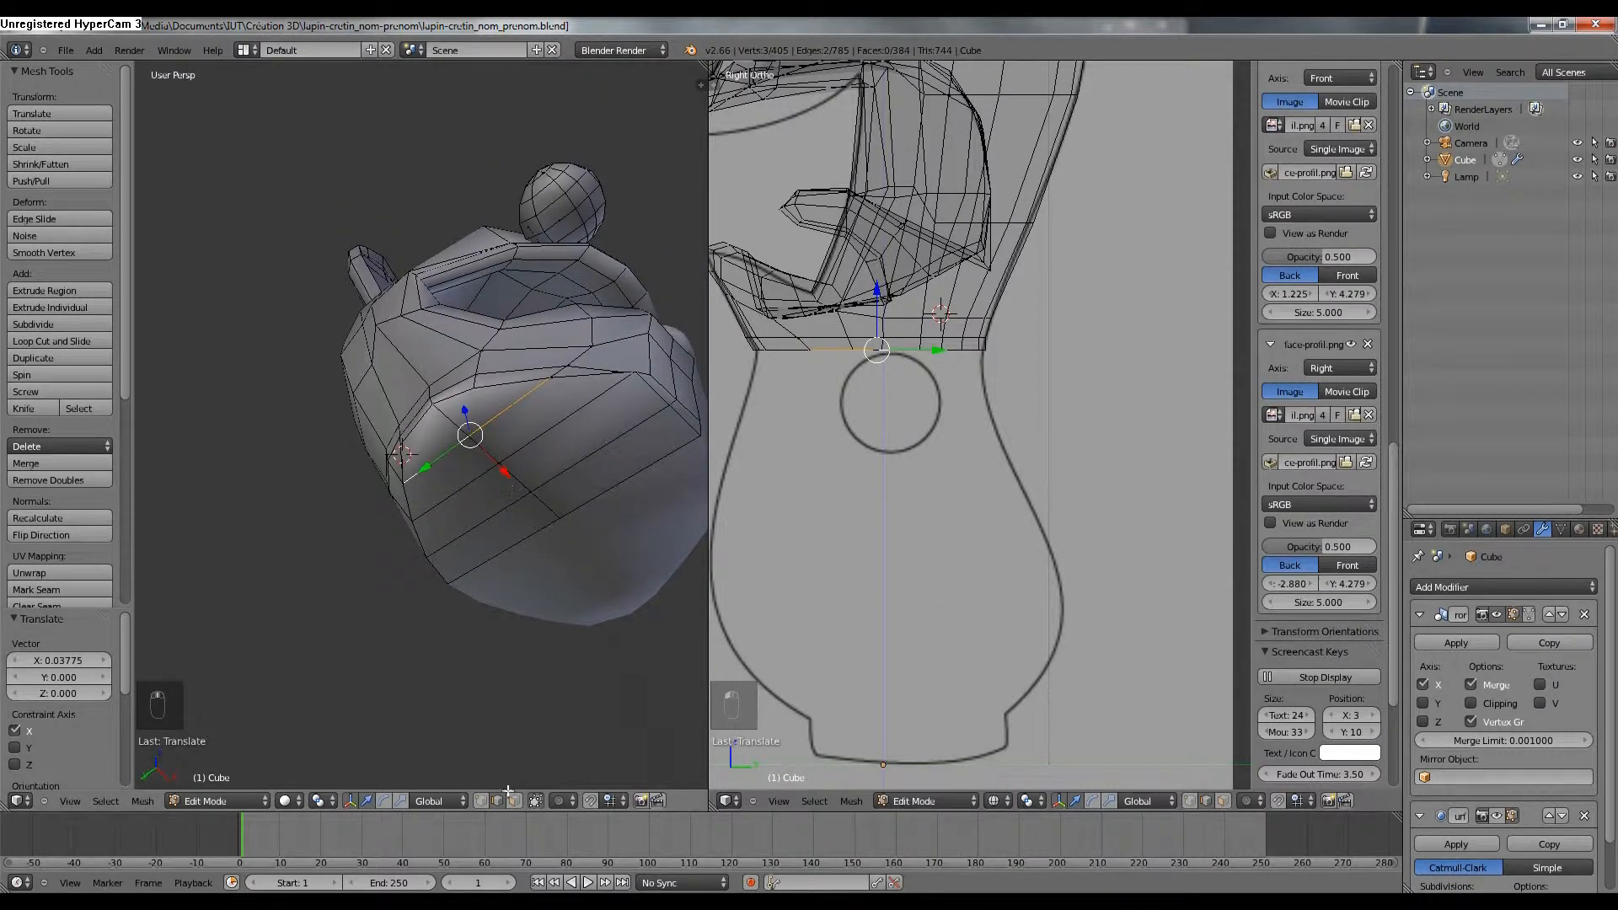
{"action": "right_click", "coordinate": [469, 390]}
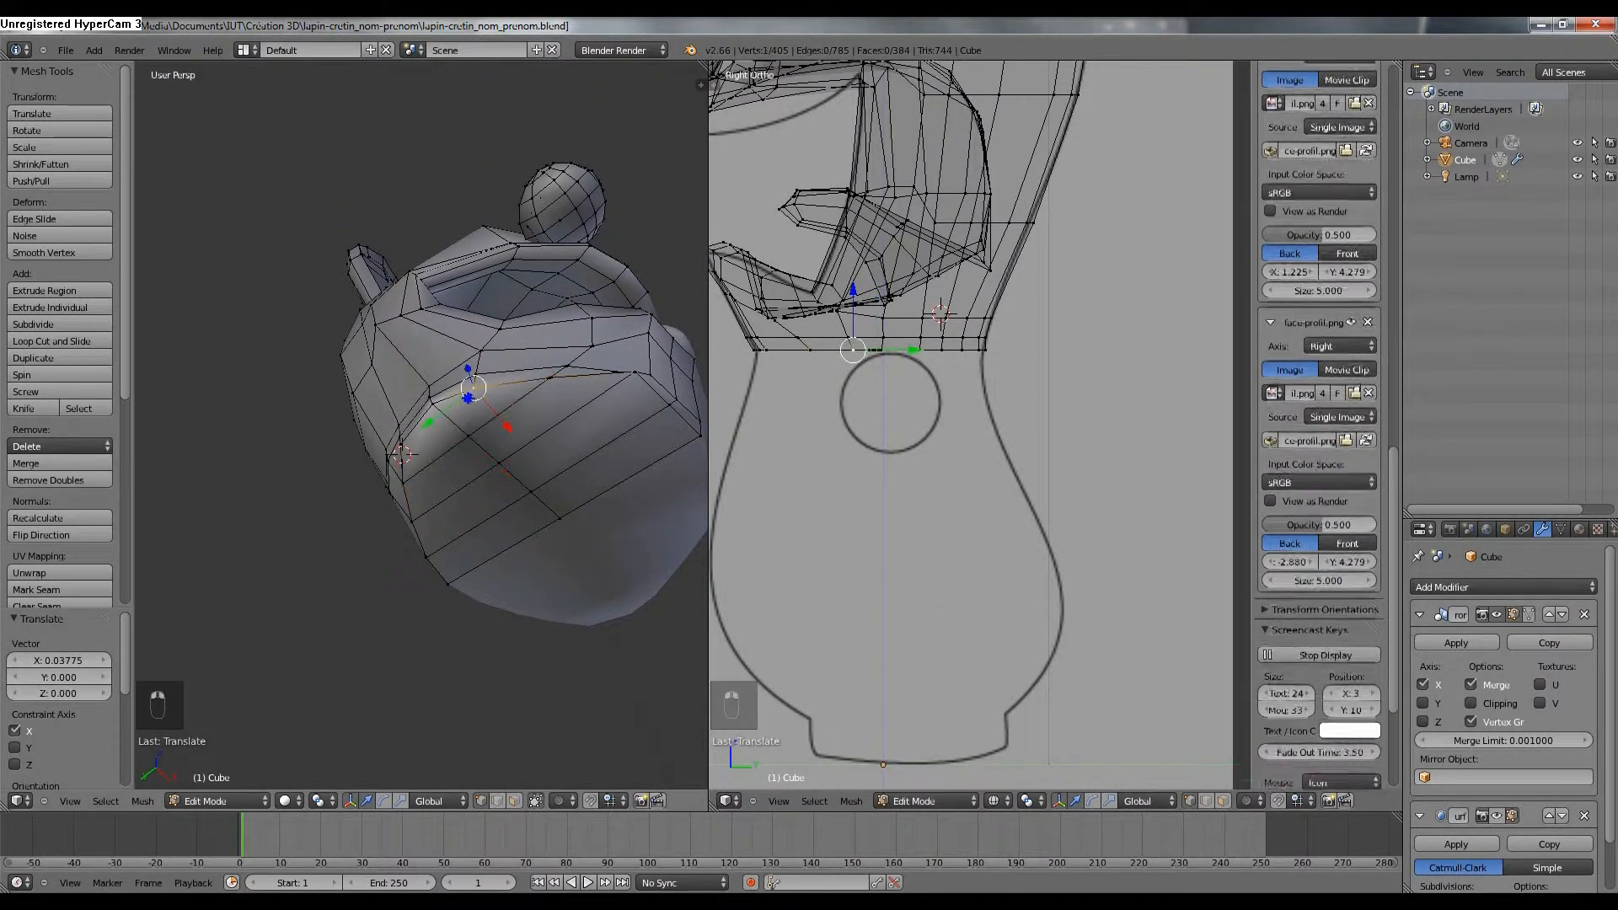
{"action": "right_click", "coordinate": [403, 447], "text": "shift"}
{"action": "middle_click_drag", "start_coordinate": [404, 447], "coordinate": [475, 493]}
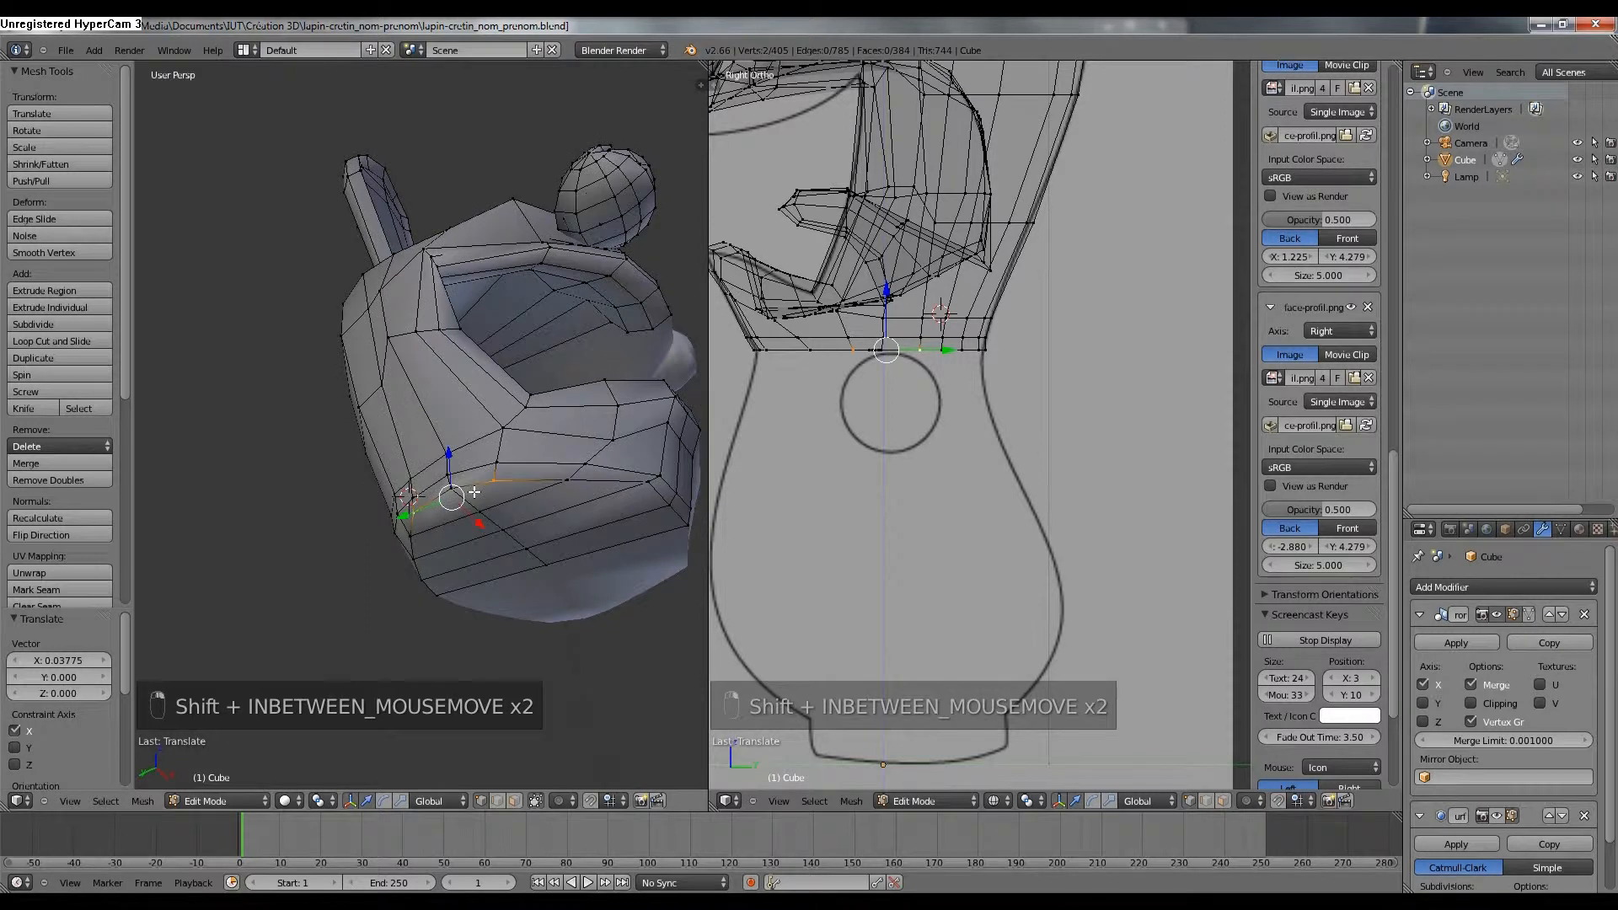
{"action": "type", "text": "s0"}
{"action": "key", "text": "Return"}
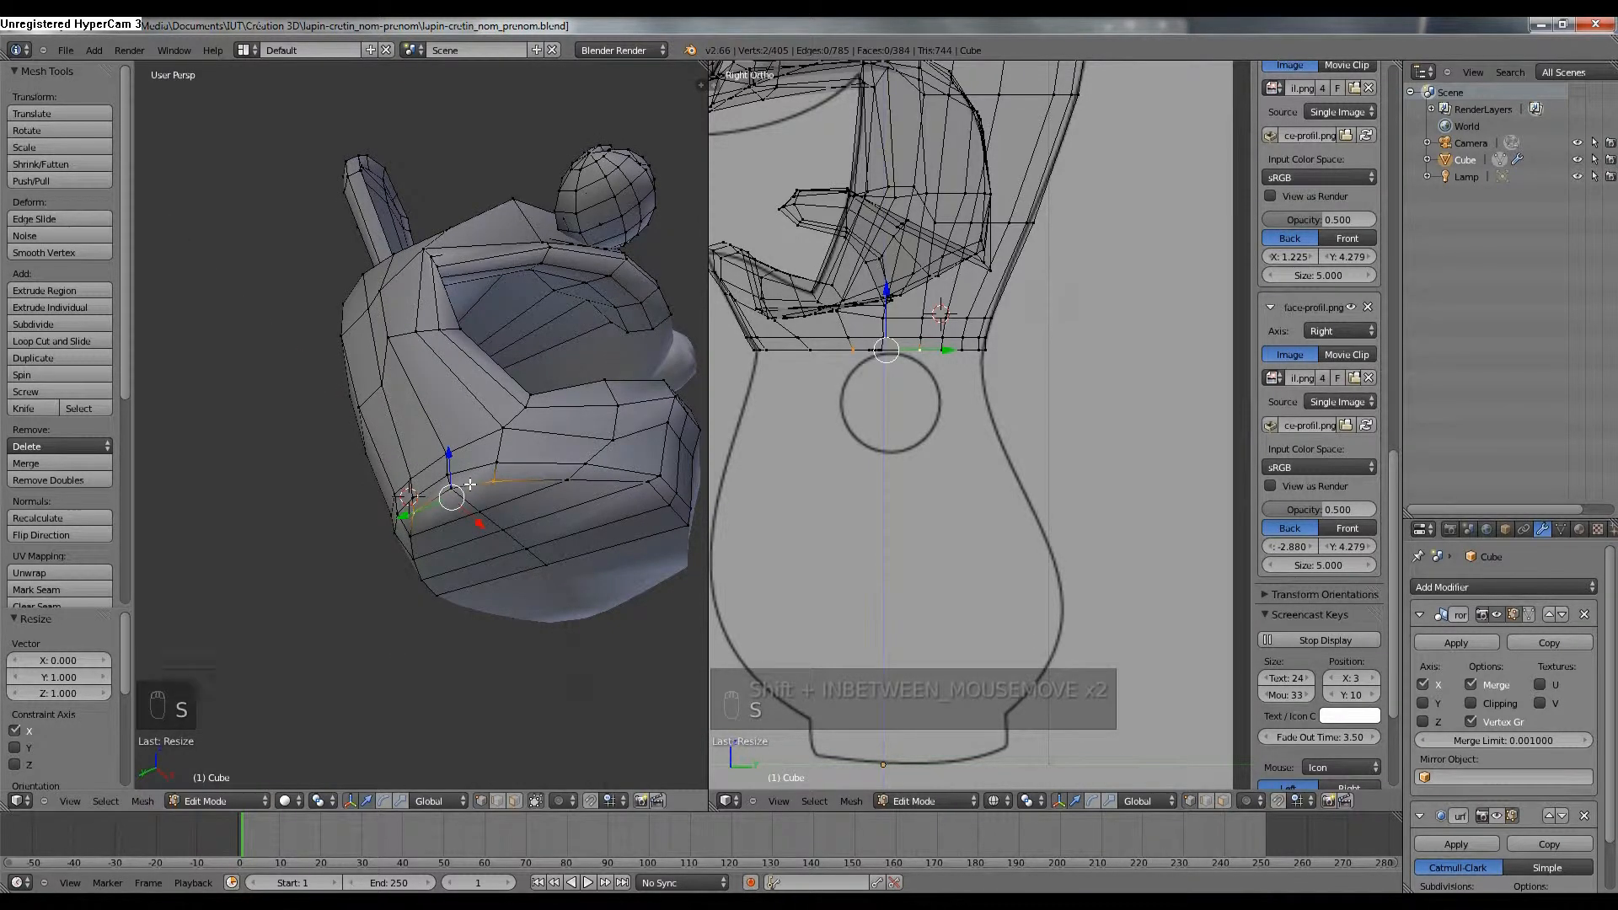
{"action": "middle_click_drag", "start_coordinate": [472, 540], "coordinate": [494, 754]}
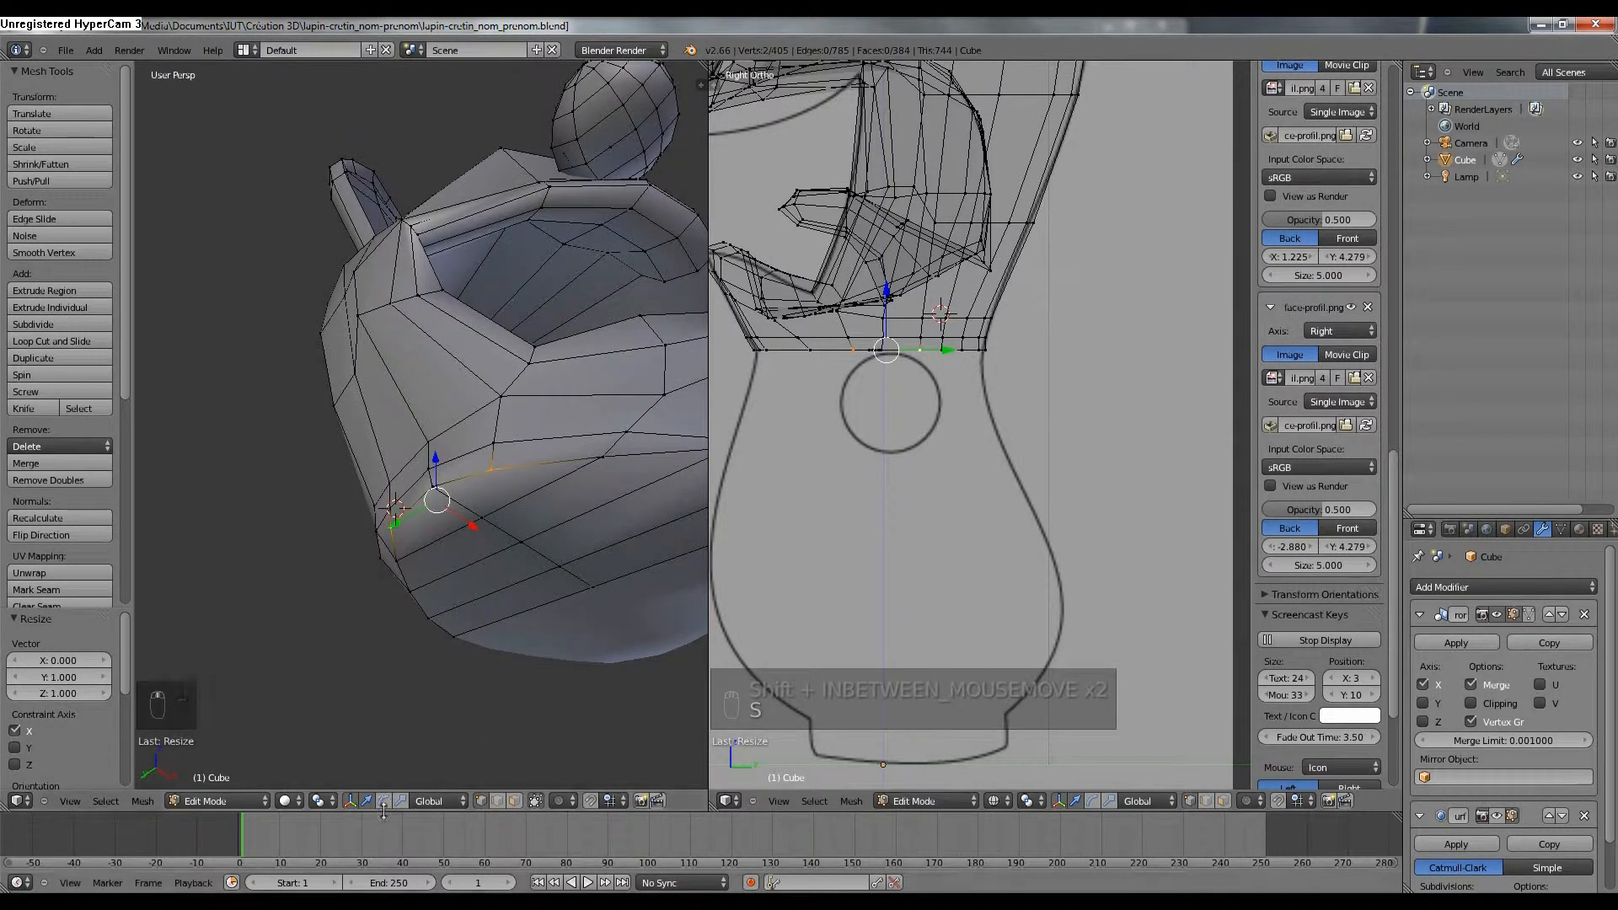
Straighten the crosswise row of underside edges by scaling it to 0 along Y, and move it about 0.041 along Y.
{"action": "key", "text": "a"}
{"action": "right_click", "coordinate": [579, 578]}
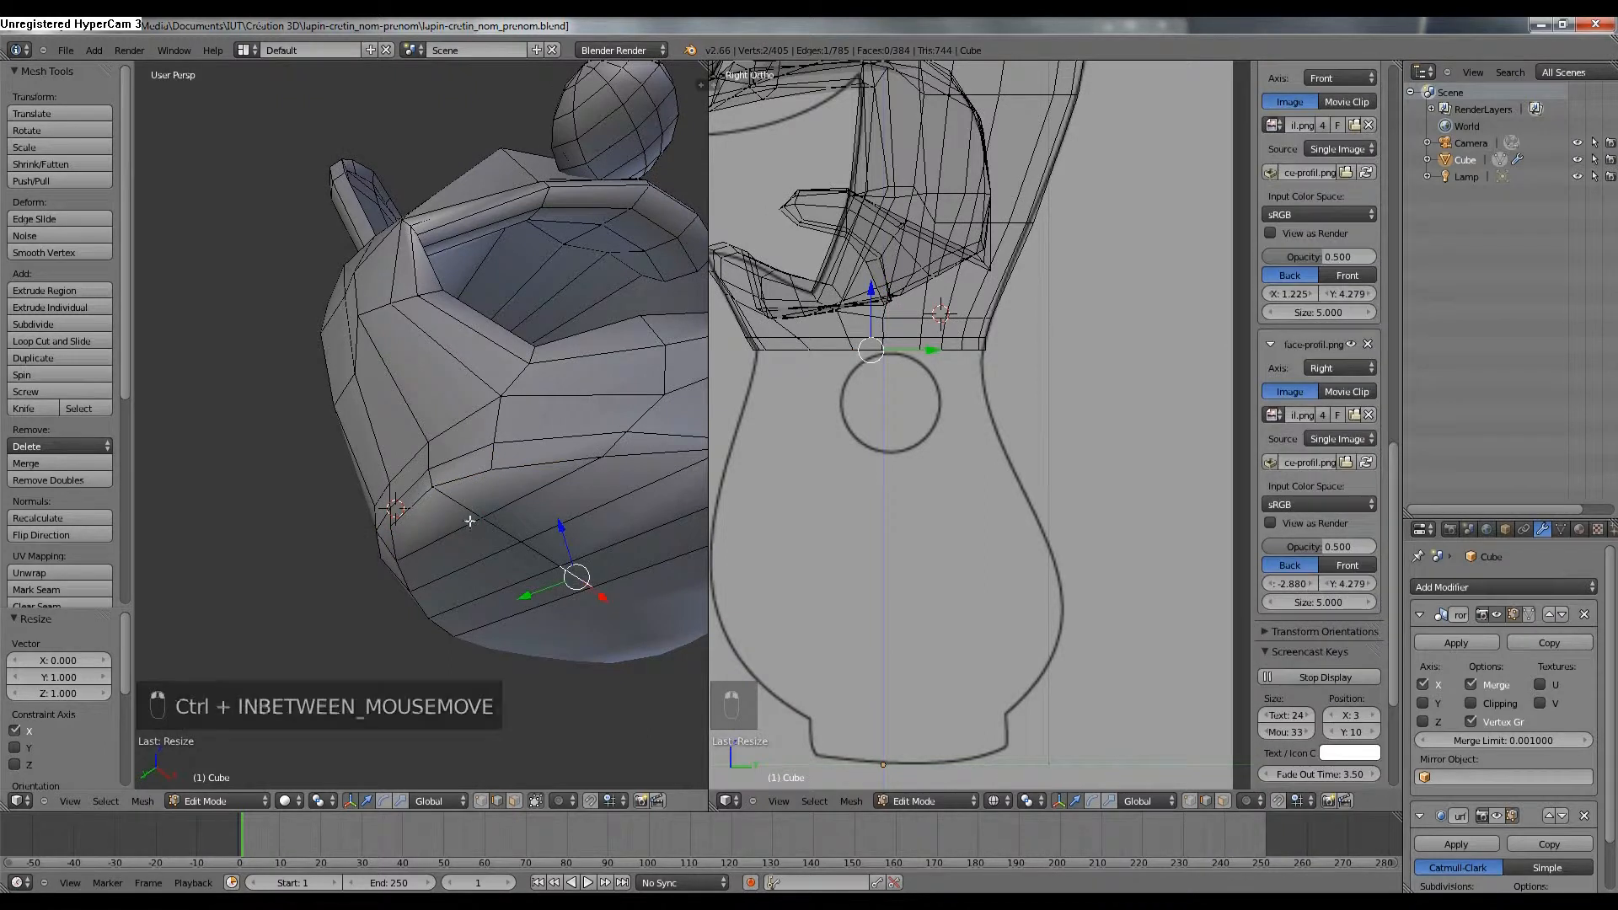
{"action": "right_click", "coordinate": [466, 509], "text": "ctrl"}
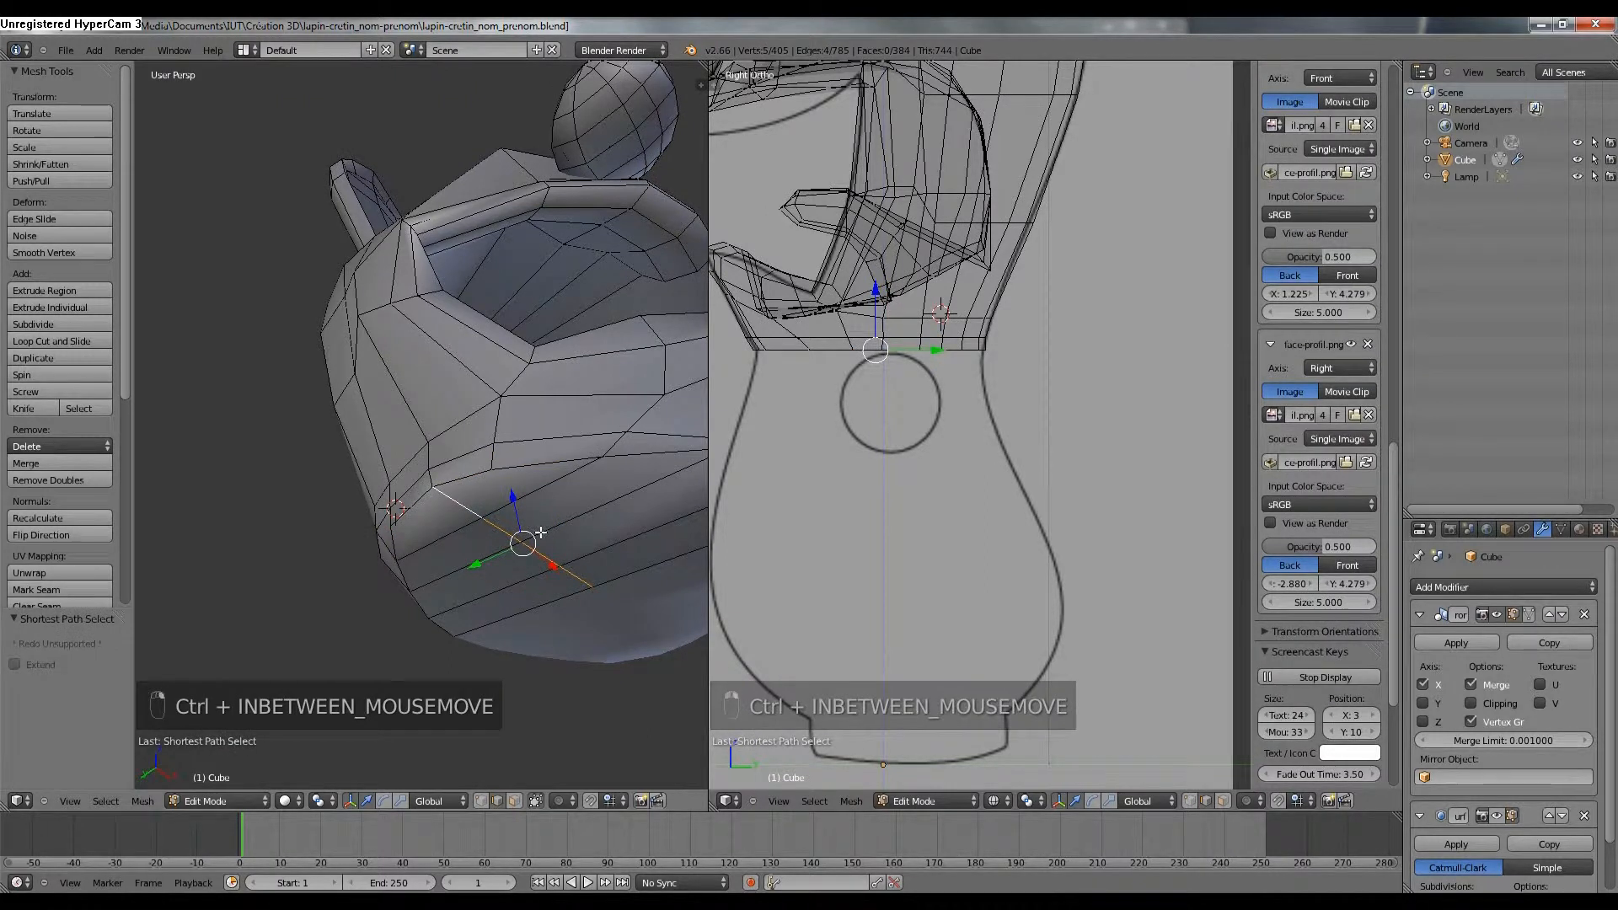
{"action": "type", "text": "sy0"}
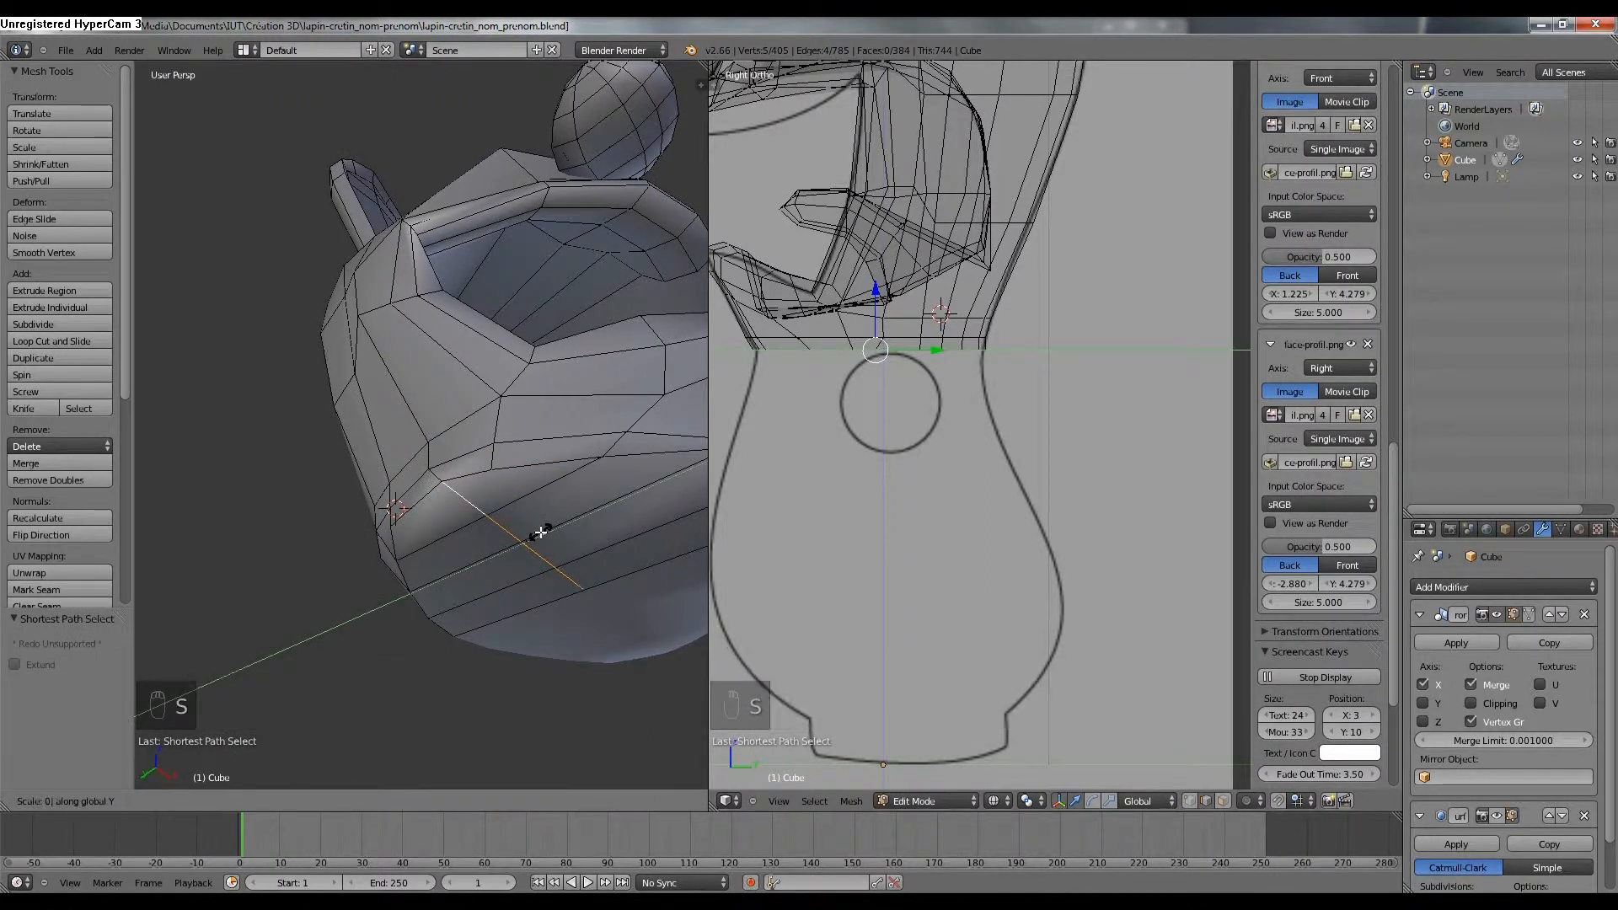
{"action": "left_click", "coordinate": [540, 531]}
{"action": "left_click_drag", "start_coordinate": [933, 351], "coordinate": [941, 347]}
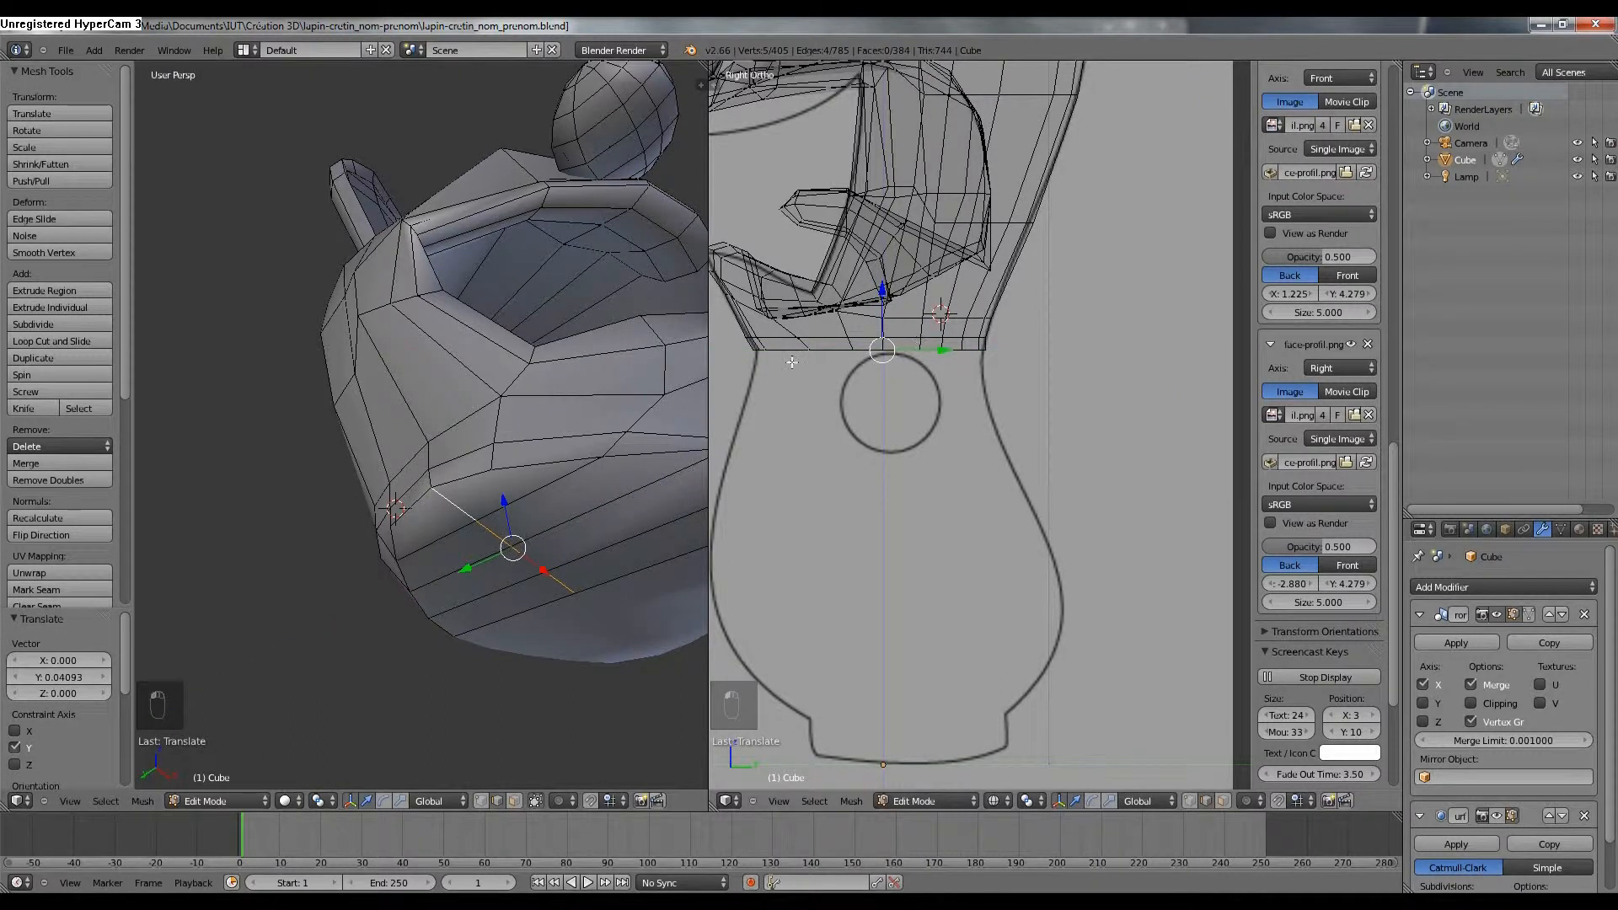
In face select mode, select the eight underside faces of the neck and extrude them about 2.236 downward to form the body.
{"action": "middle_click_drag", "start_coordinate": [511, 509], "coordinate": [532, 548]}
{"action": "scroll", "coordinate": [424, 519], "scroll_direction": "down", "scroll_amount": 3}
{"action": "left_click", "coordinate": [516, 803]}
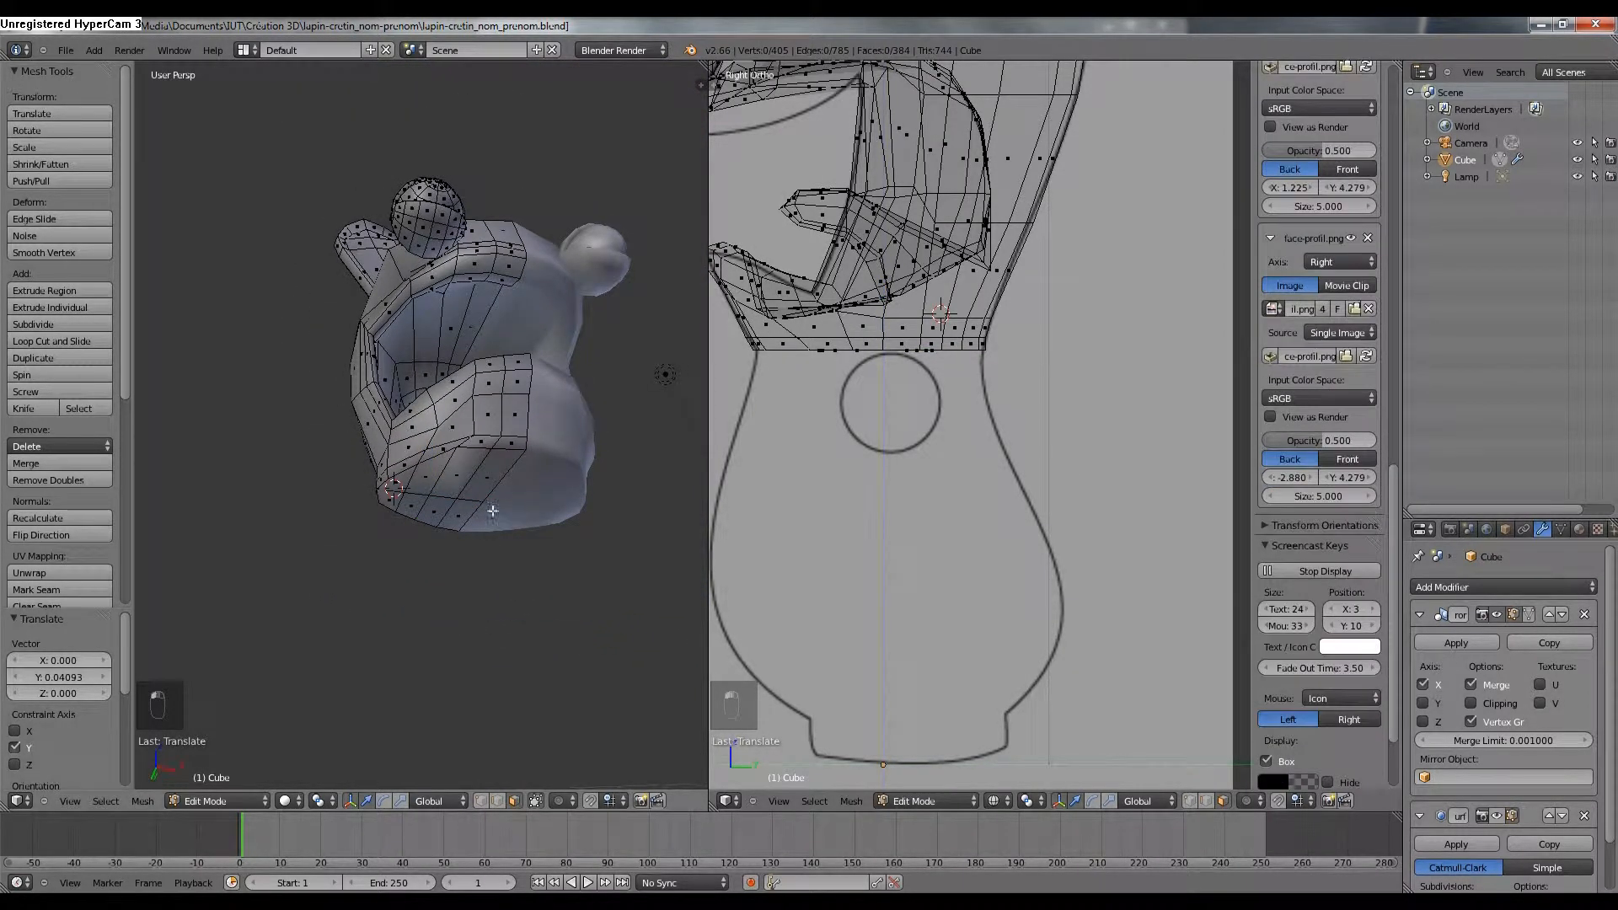
{"action": "right_click", "coordinate": [493, 483]}
{"action": "right_click", "coordinate": [463, 518], "text": "shift"}
{"action": "right_click", "coordinate": [436, 507], "text": "shift"}
{"action": "right_click", "coordinate": [460, 470], "text": "shift"}
{"action": "right_click", "coordinate": [431, 472], "text": "shift"}
{"action": "right_click", "coordinate": [400, 483], "text": "shift"}
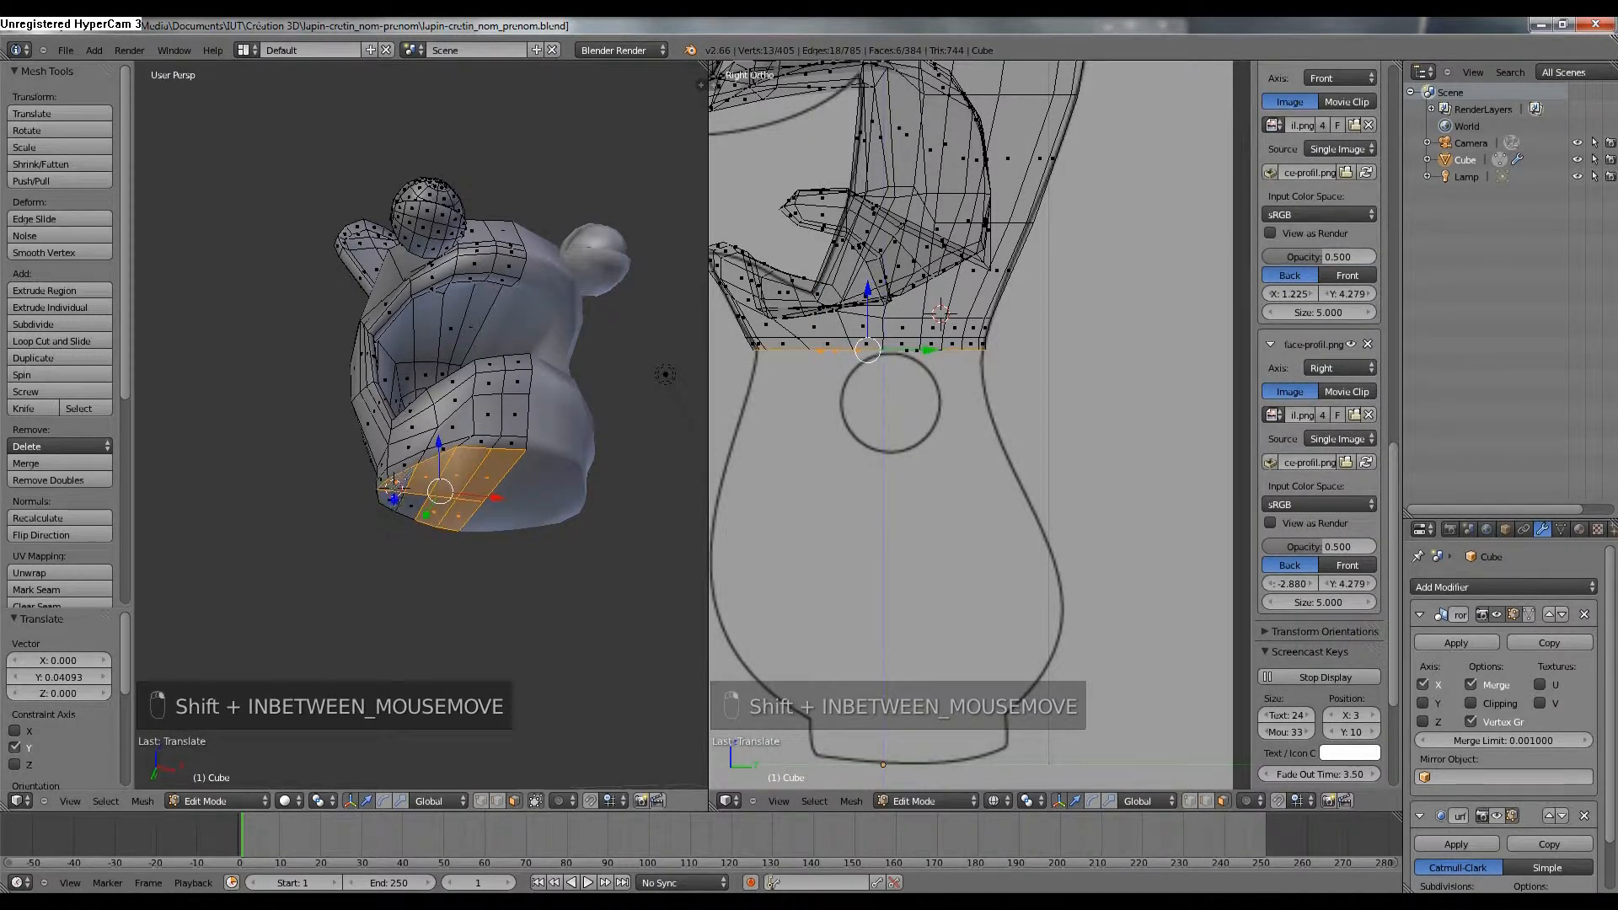
{"action": "right_click", "coordinate": [392, 499], "text": "shift"}
{"action": "right_click", "coordinate": [412, 506], "text": "shift"}
{"action": "middle_click_drag", "start_coordinate": [495, 492], "coordinate": [590, 472]}
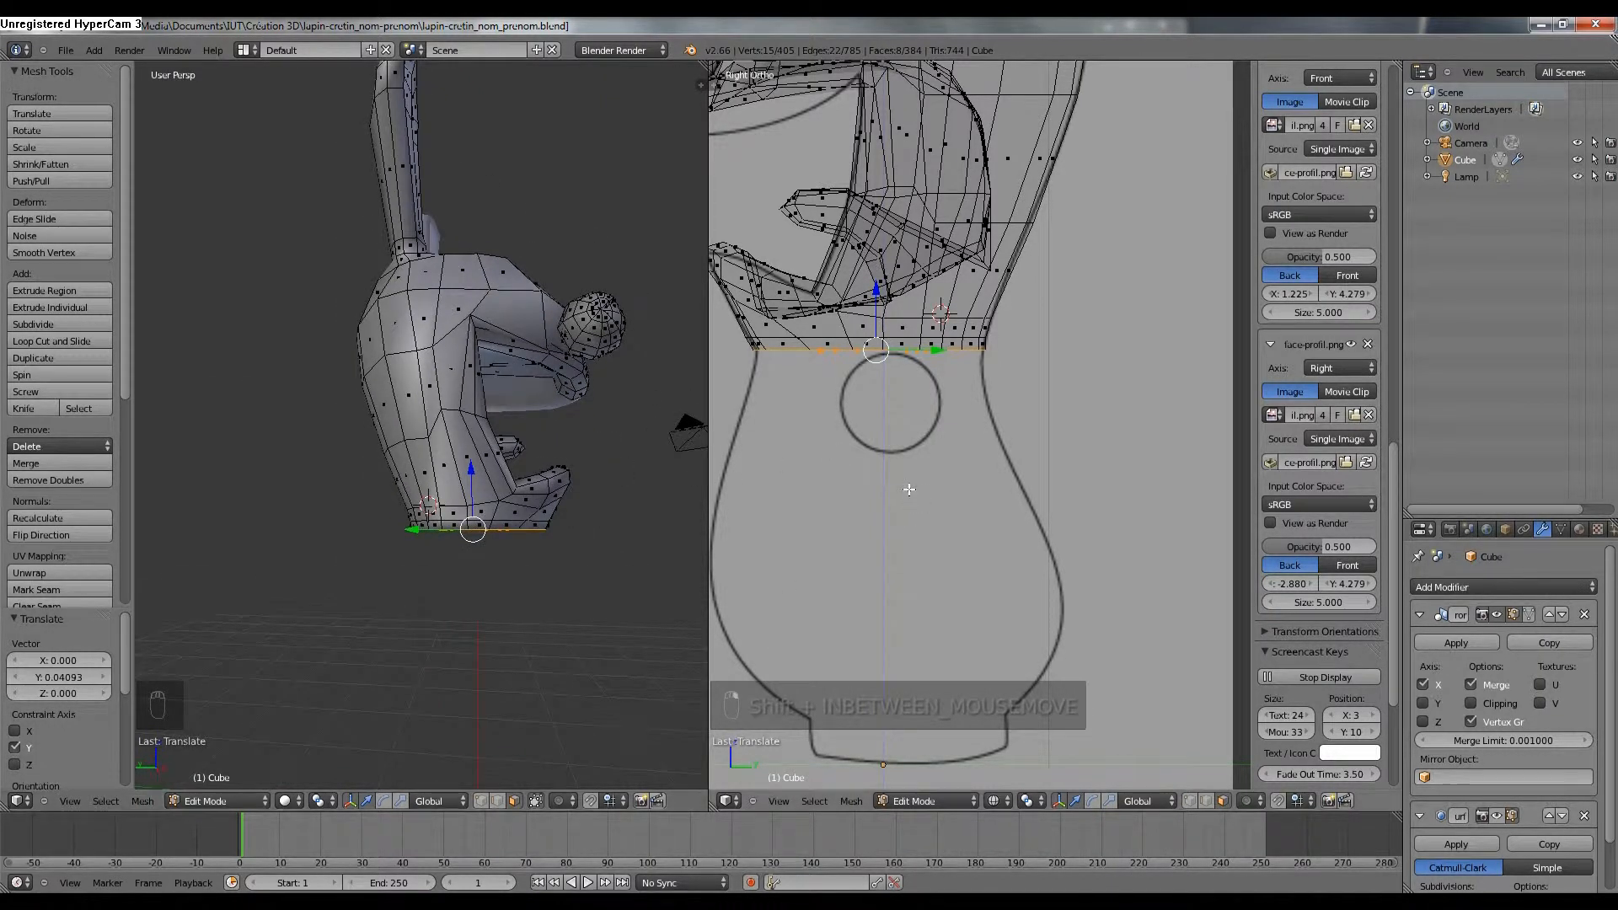
{"action": "key", "text": "e"}
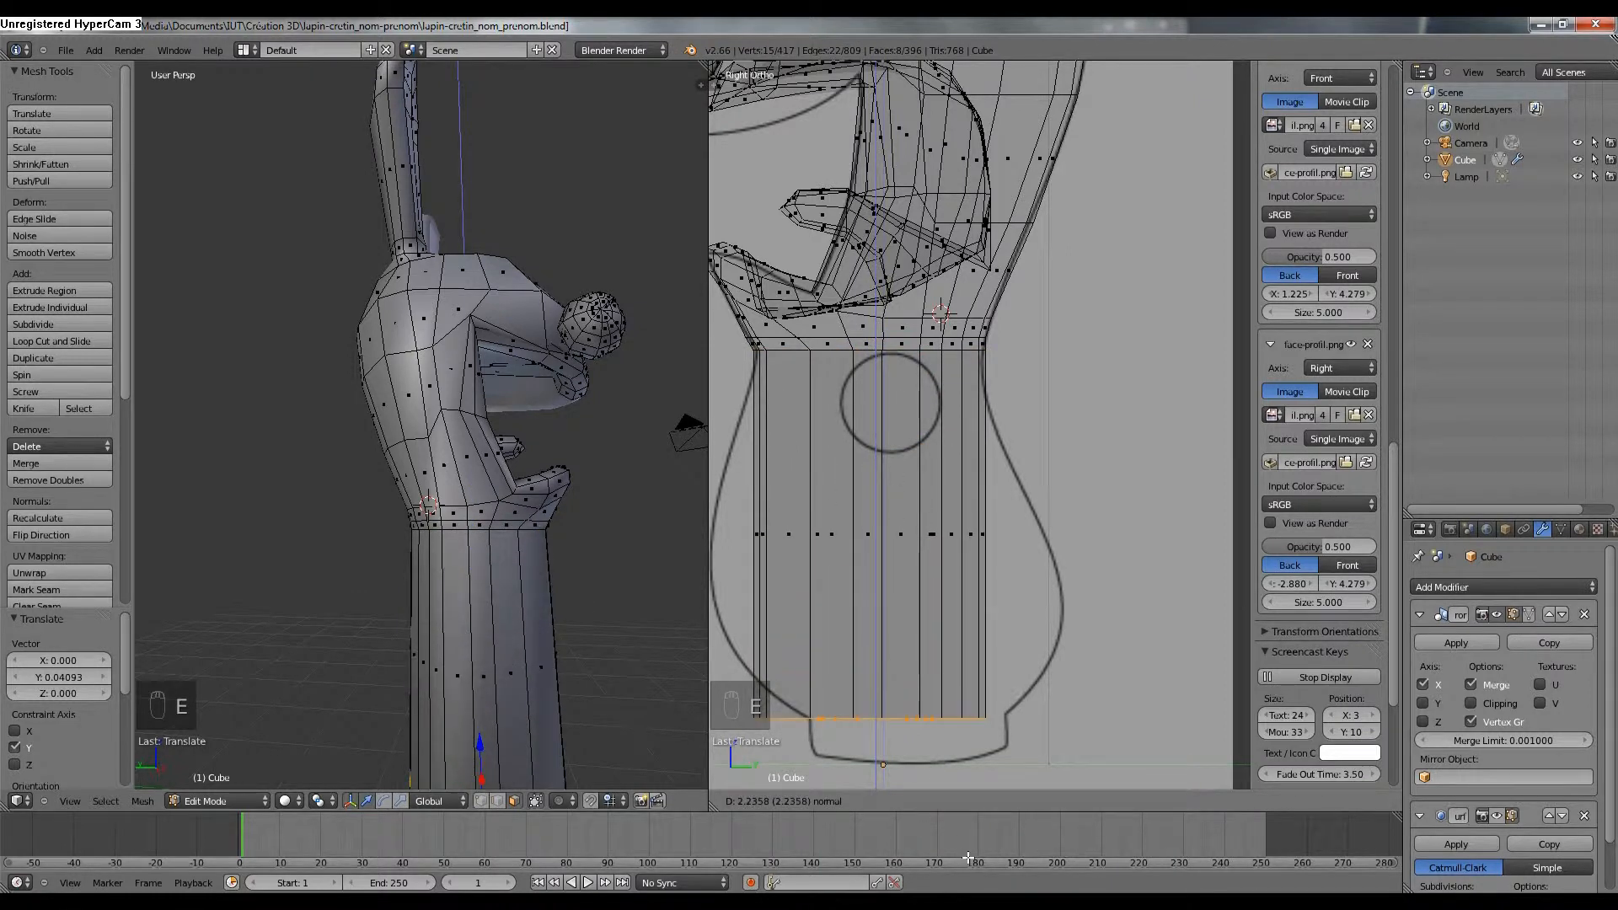
{"action": "left_click", "coordinate": [969, 857]}
Check the extruded body against the front reference in wireframe and raise its bottom faces about 0.005 along Z.
{"action": "key", "text": "KP_1"}
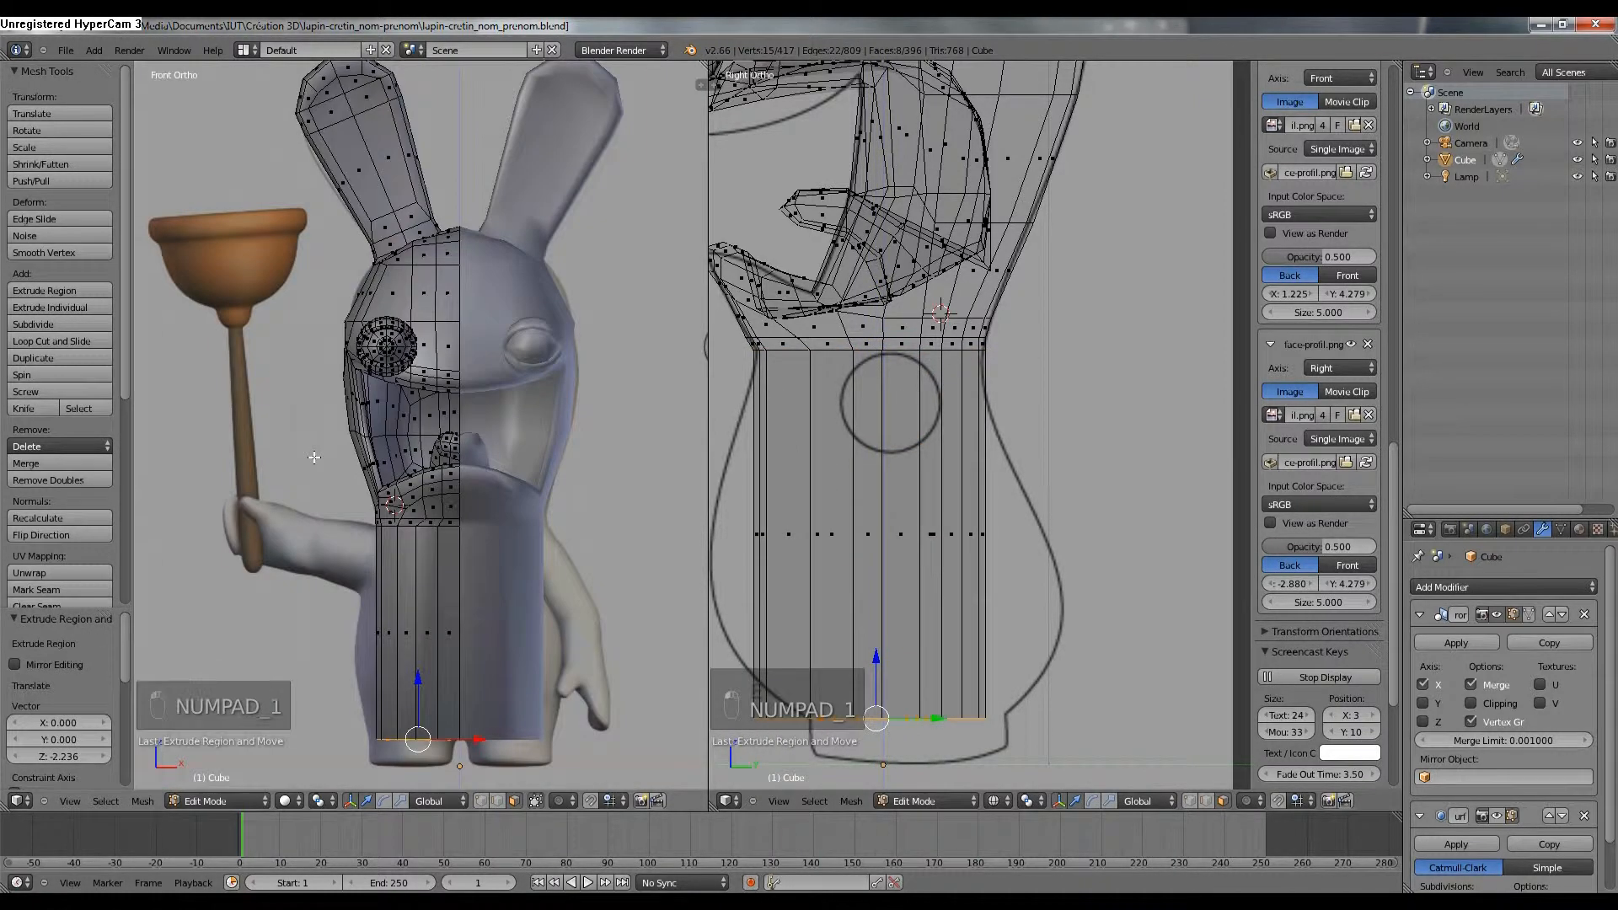
{"action": "key", "text": "z"}
{"action": "scroll", "coordinate": [436, 286], "scroll_direction": "up", "scroll_amount": 3}
{"action": "scroll", "coordinate": [436, 287], "scroll_direction": "down", "scroll_amount": 5, "text": "shift"}
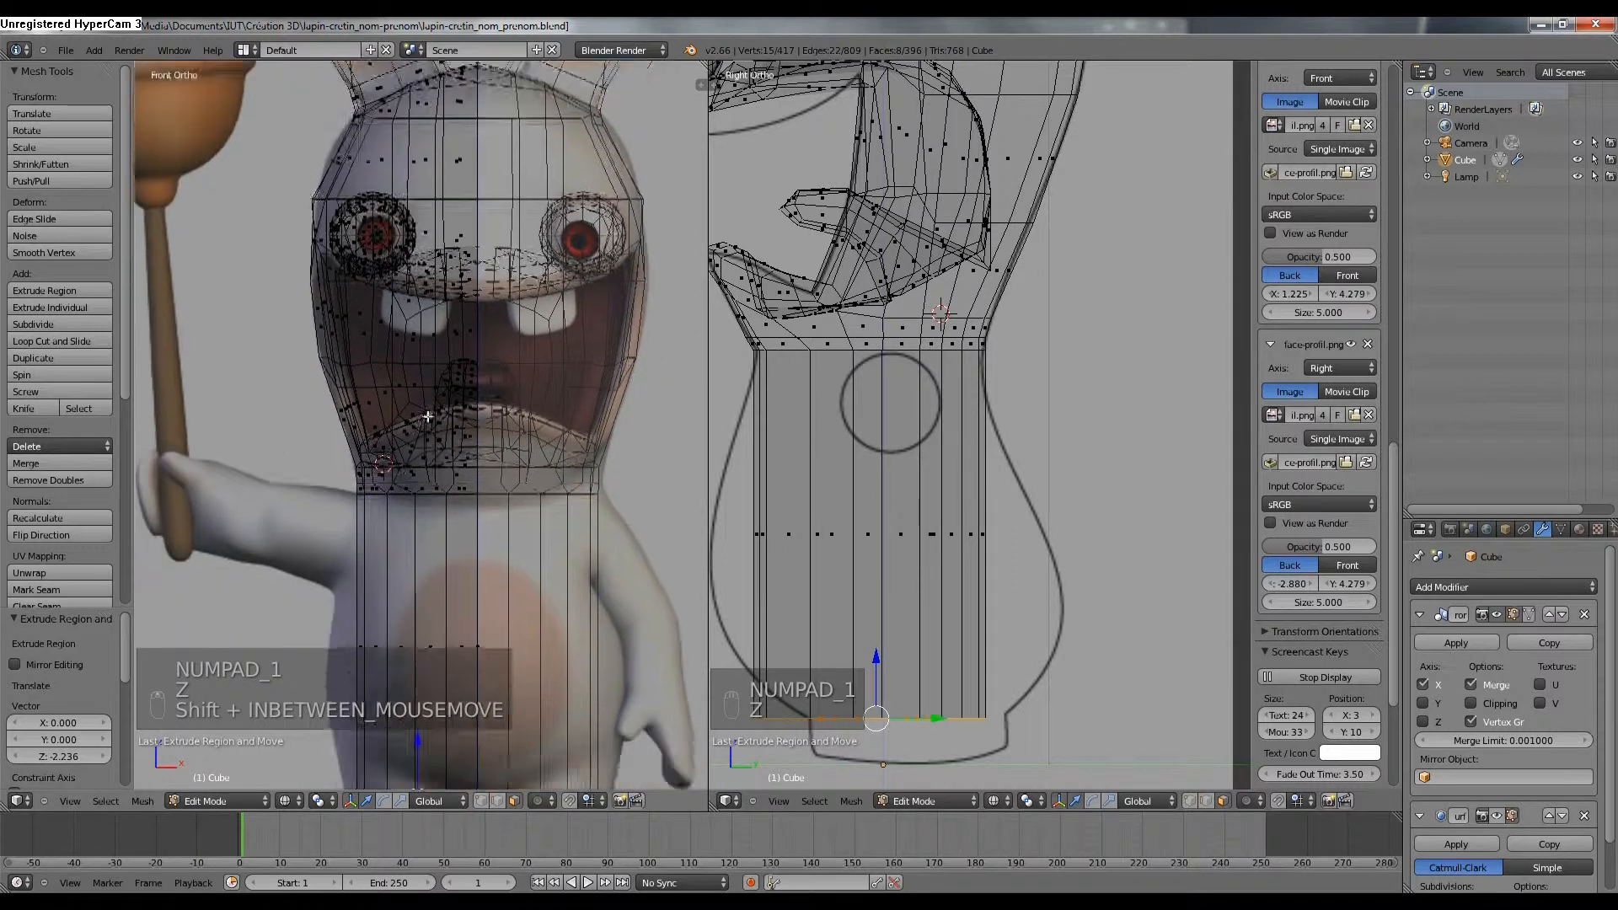
{"action": "scroll", "coordinate": [435, 286], "scroll_direction": "up", "scroll_amount": 1}
{"action": "left_click_drag", "start_coordinate": [442, 597], "coordinate": [452, 605]}
In edge select mode, move the bottom's two inner lengthwise edges along X toward the mirror centre, at the gap between the legs.
{"action": "mouse_move", "coordinate": [452, 605]}
{"action": "middle_mouse_down"}
{"action": "mouse_move", "coordinate": [517, 578]}
{"action": "mouse_move", "coordinate": [479, 516]}
{"action": "mouse_move", "coordinate": [523, 590]}
{"action": "middle_mouse_up"}
{"action": "scroll", "coordinate": [479, 516], "scroll_direction": "up", "scroll_amount": 1}
{"action": "key", "text": "z"}
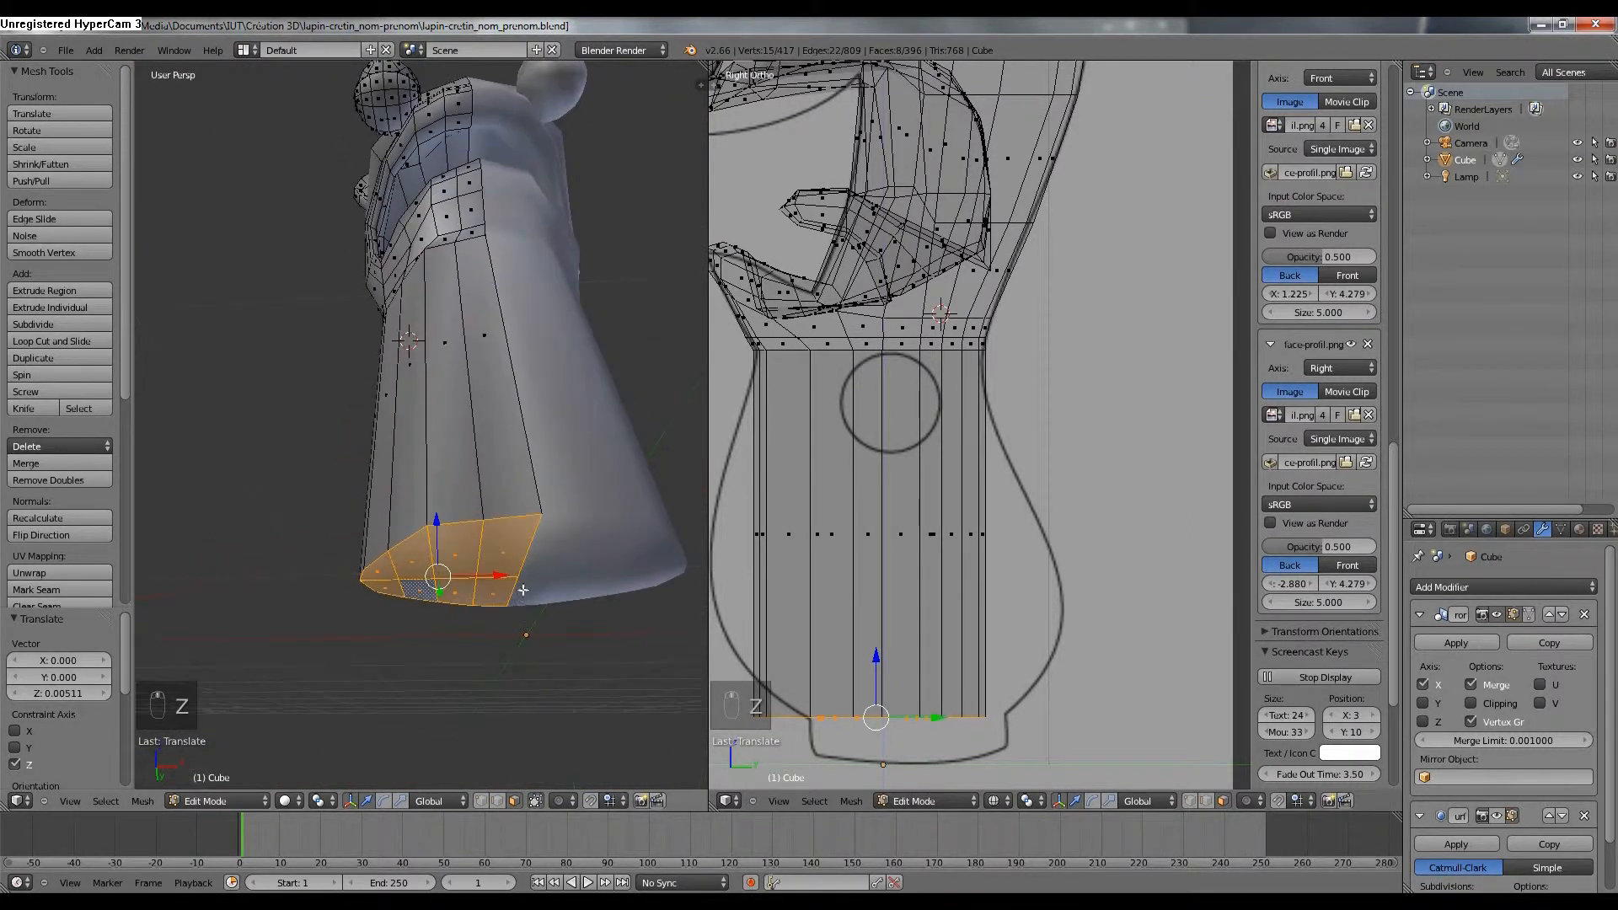
{"action": "left_click", "coordinate": [500, 801]}
{"action": "right_click", "coordinate": [477, 586]}
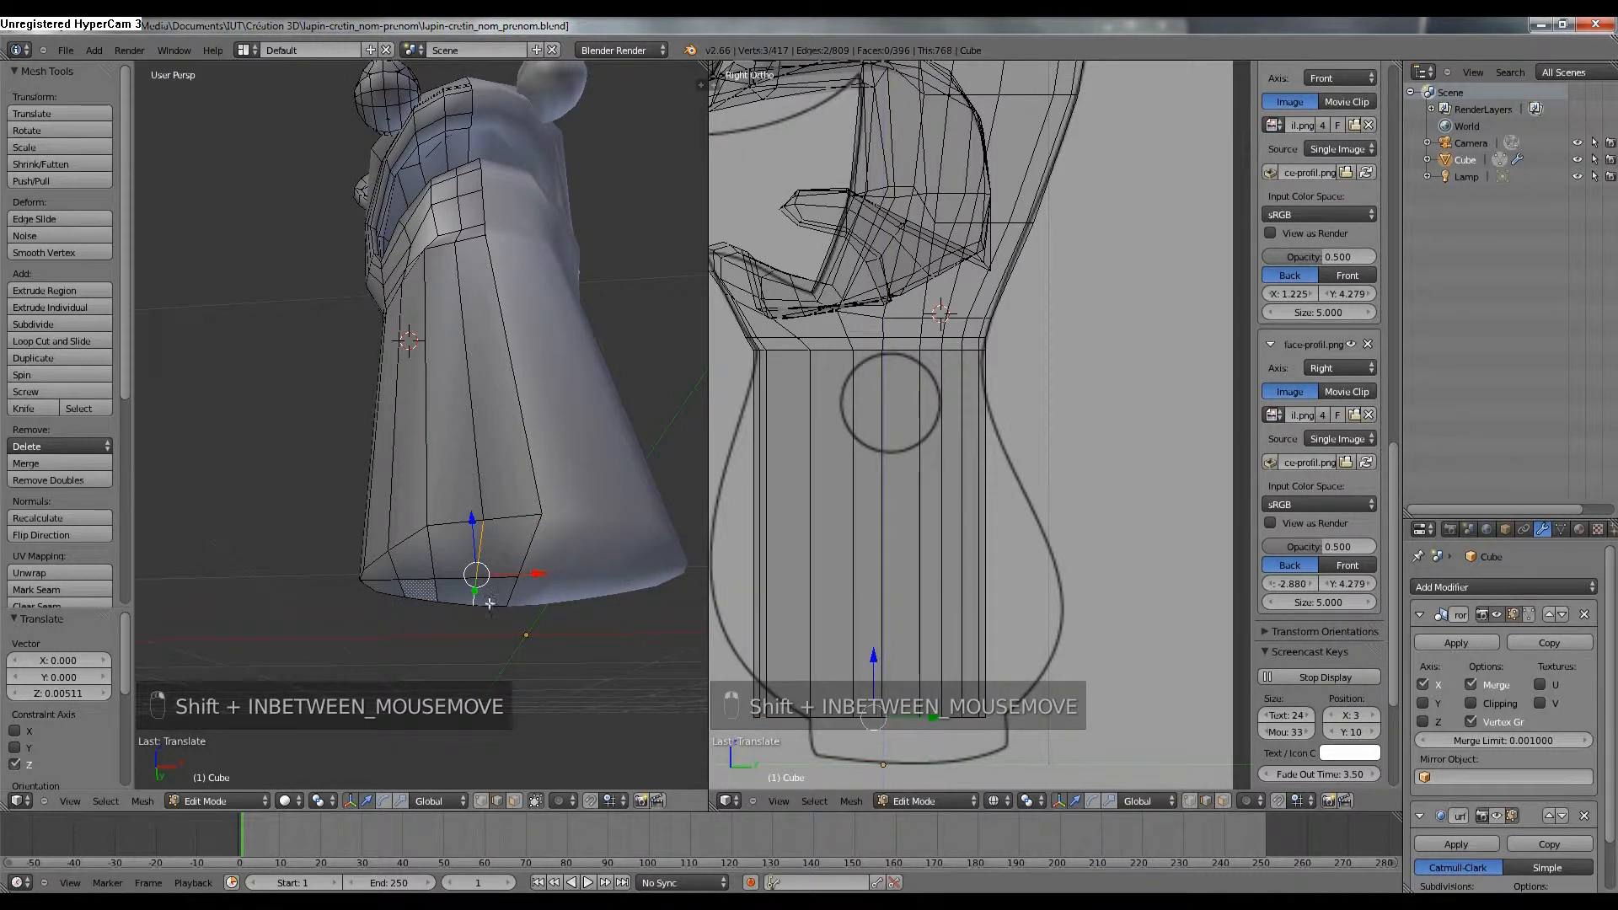
{"action": "key", "text": "KP_1"}
{"action": "key", "text": "z"}
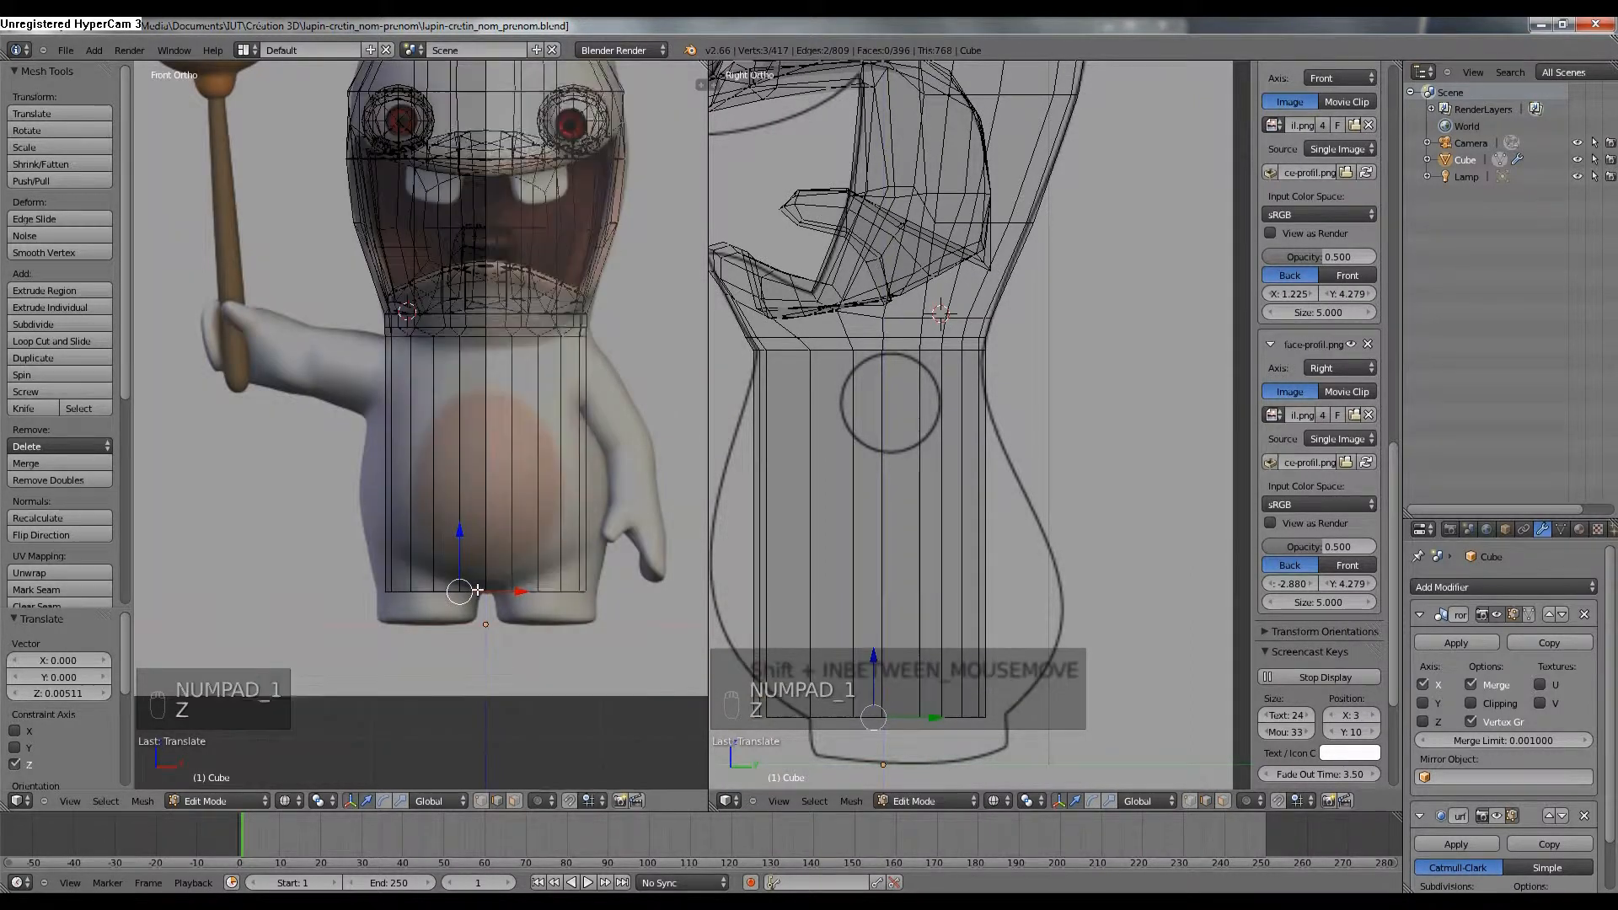
{"action": "scroll", "coordinate": [481, 581], "scroll_direction": "up", "scroll_amount": 3}
{"action": "left_click_drag", "start_coordinate": [518, 540], "coordinate": [530, 545]}
{"action": "scroll", "coordinate": [539, 562], "scroll_direction": "up", "scroll_amount": 3}
{"action": "middle_click_drag", "start_coordinate": [537, 561], "coordinate": [499, 475], "text": "shift"}
{"action": "left_click_drag", "start_coordinate": [544, 540], "coordinate": [545, 540]}
Examine the shifted inner edges on the body's base from below and from the side.
{"action": "middle_click_drag", "start_coordinate": [428, 517], "coordinate": [464, 539]}
{"action": "scroll", "coordinate": [464, 538], "scroll_direction": "down", "scroll_amount": 6}
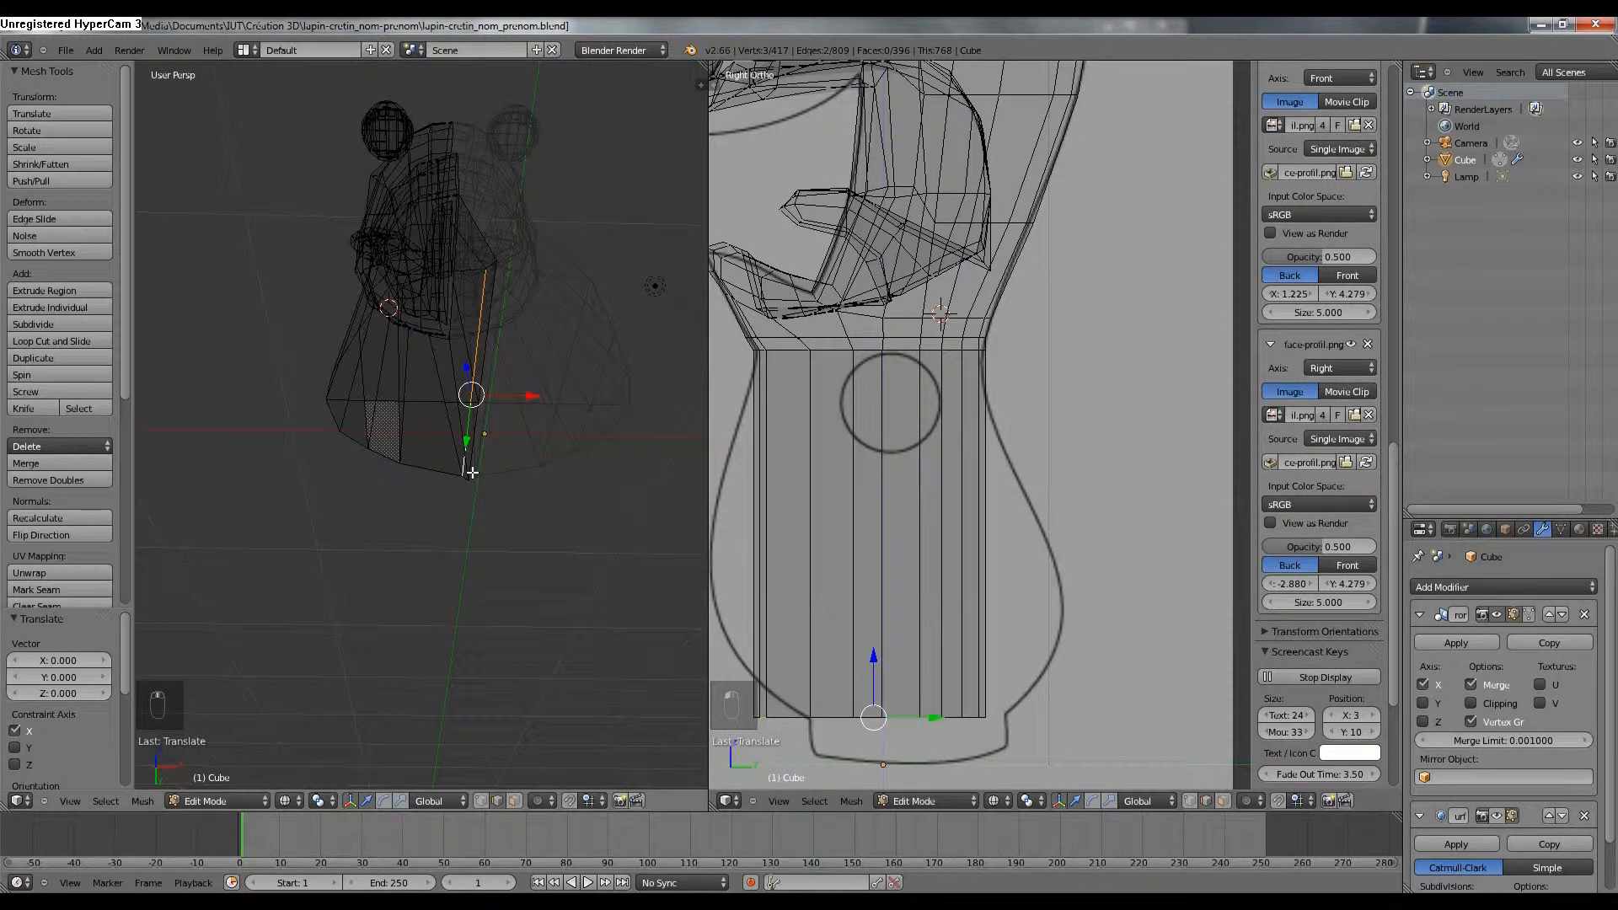
{"action": "key", "text": "z"}
{"action": "scroll", "coordinate": [460, 477], "scroll_direction": "down", "scroll_amount": 1}
{"action": "middle_click_drag", "start_coordinate": [448, 472], "coordinate": [473, 513]}
{"action": "scroll", "coordinate": [465, 492], "scroll_direction": "up", "scroll_amount": 1}
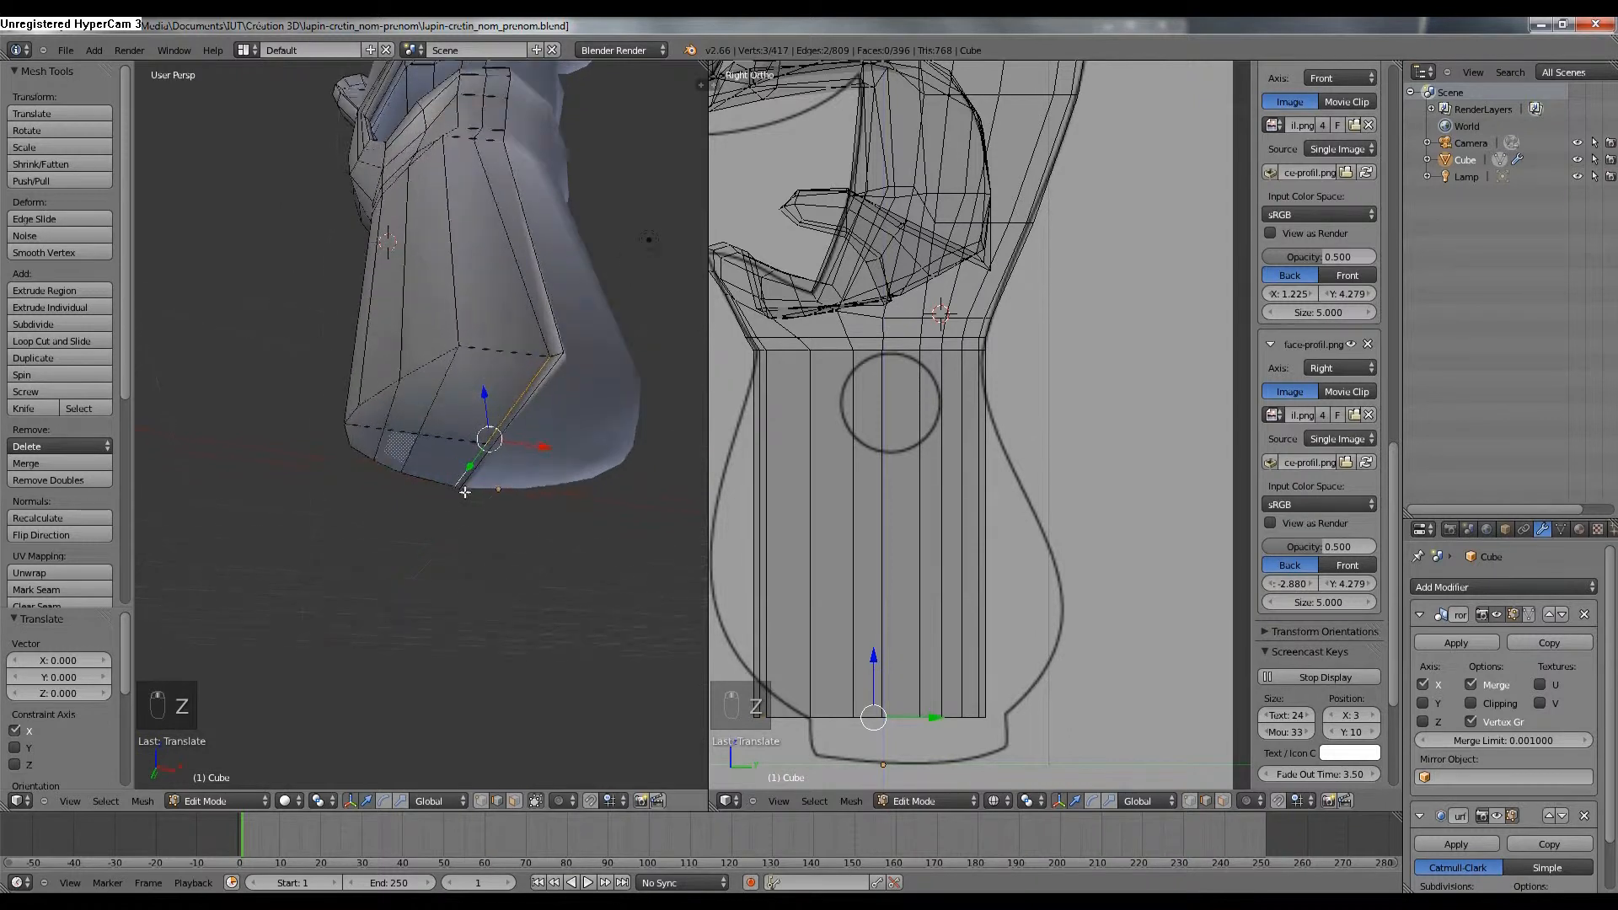
{"action": "middle_click_drag", "start_coordinate": [431, 397], "coordinate": [466, 490]}
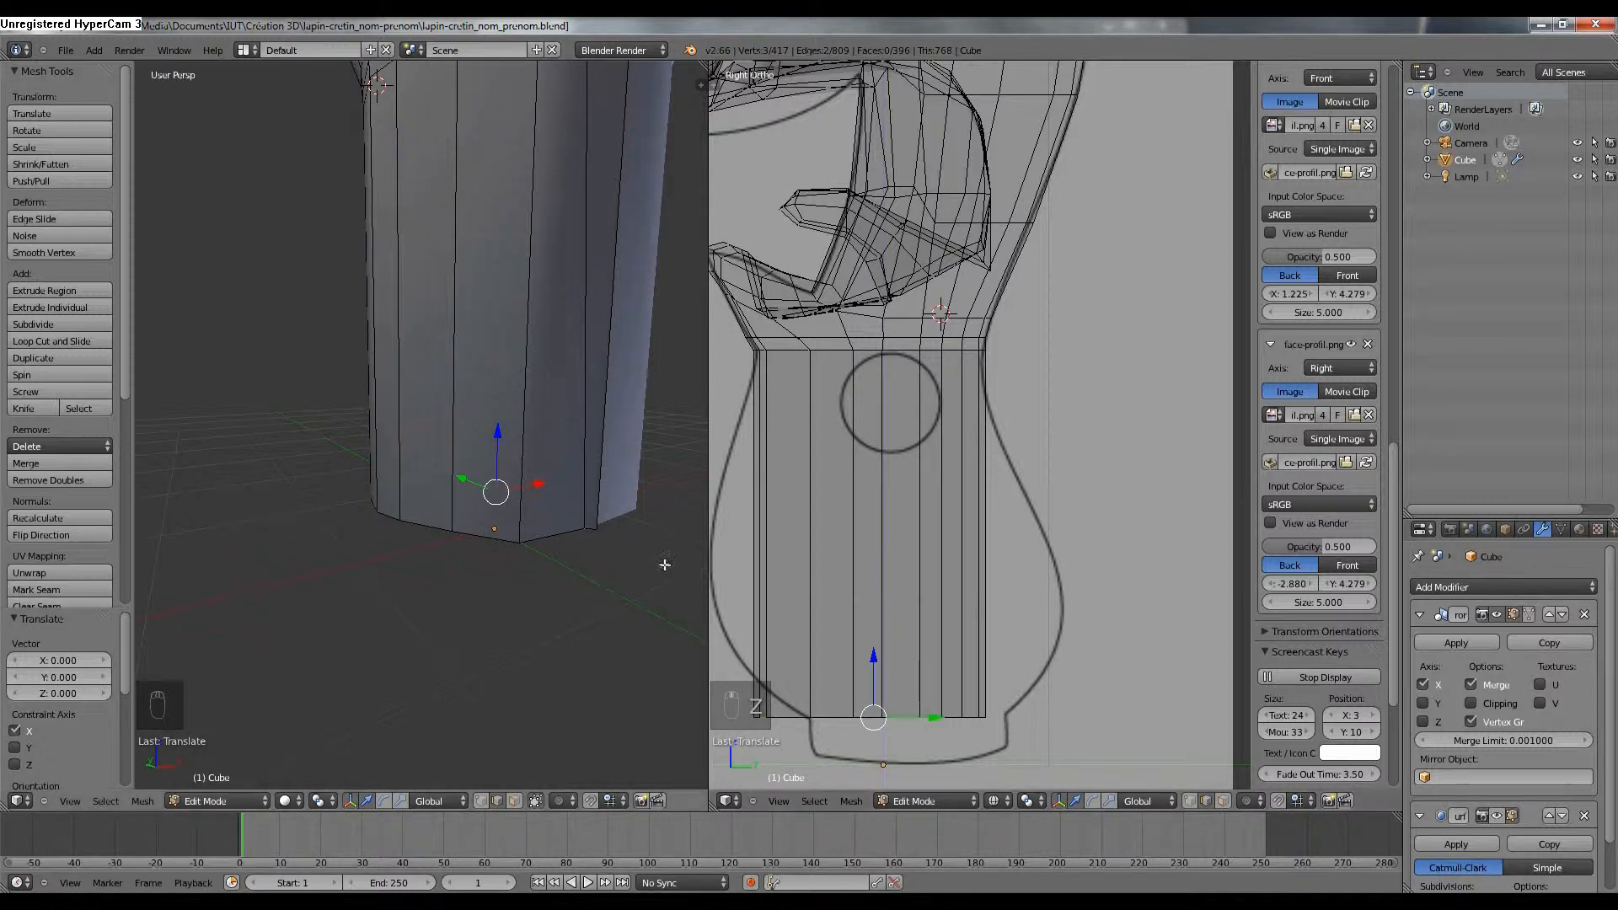
{"action": "scroll", "coordinate": [792, 578], "scroll_direction": "down", "scroll_amount": 1}
{"action": "middle_click_drag", "start_coordinate": [541, 499], "coordinate": [542, 512]}
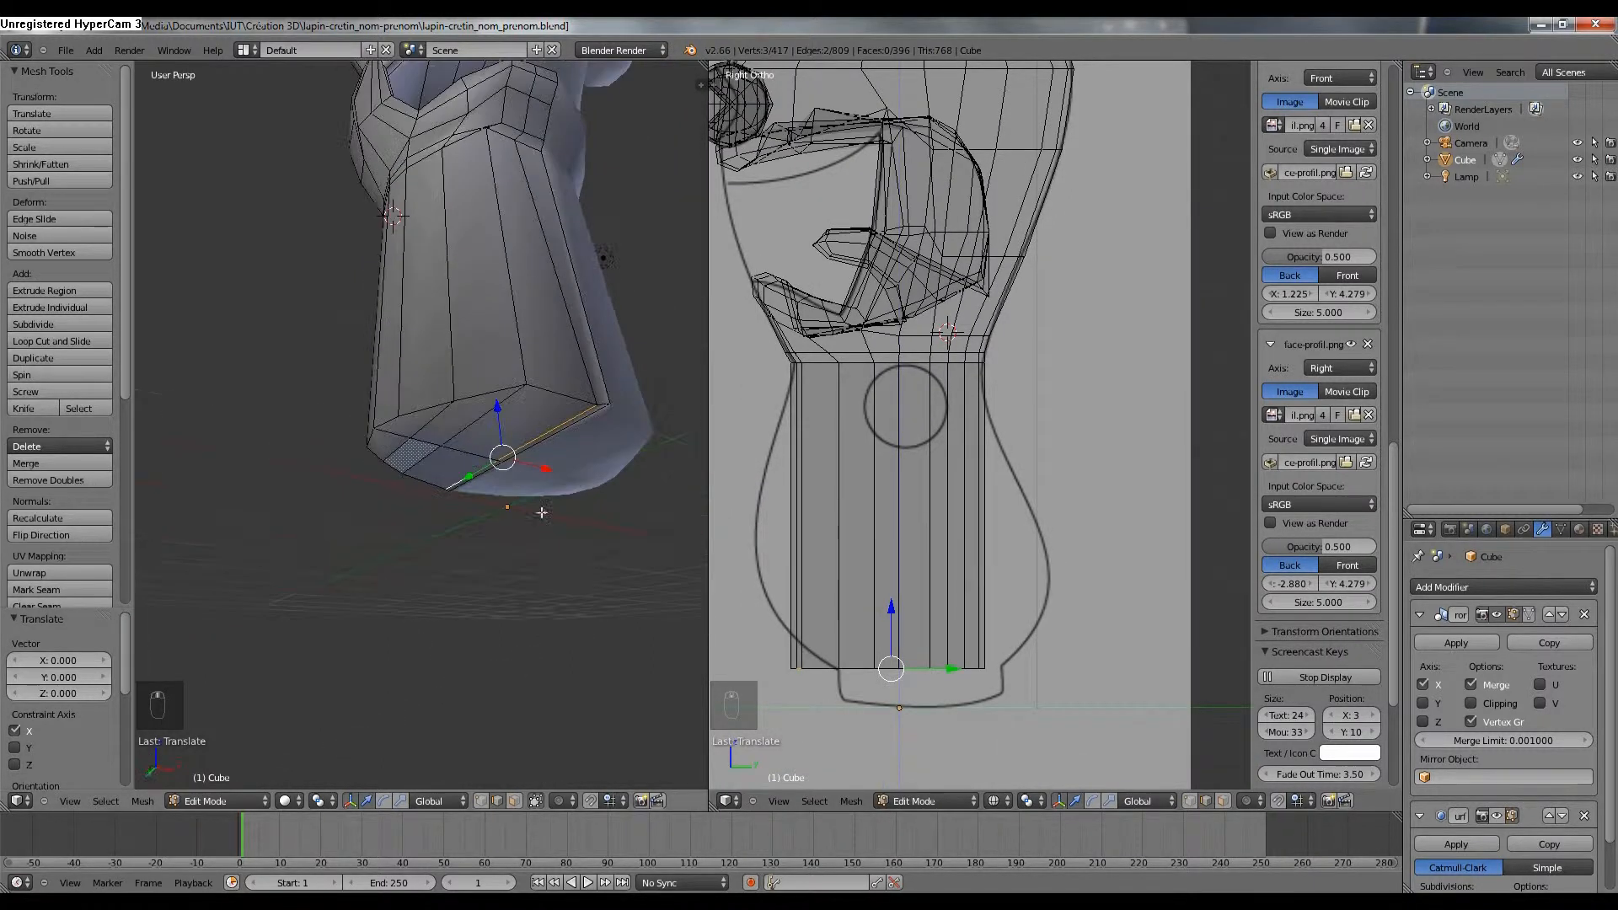
In face select mode, select all eight bottom faces of the body and move them about 0.252 along Y.
{"action": "left_click", "coordinate": [513, 802]}
{"action": "left_click", "coordinate": [543, 430]}
{"action": "left_click", "coordinate": [426, 422], "text": "shift"}
{"action": "right_click", "coordinate": [413, 423], "text": "shift"}
{"action": "right_click", "coordinate": [386, 444], "text": "shift"}
{"action": "right_click", "coordinate": [408, 456], "text": "shift"}
{"action": "right_click", "coordinate": [445, 469], "text": "shift"}
{"action": "right_click", "coordinate": [506, 432], "text": "shift"}
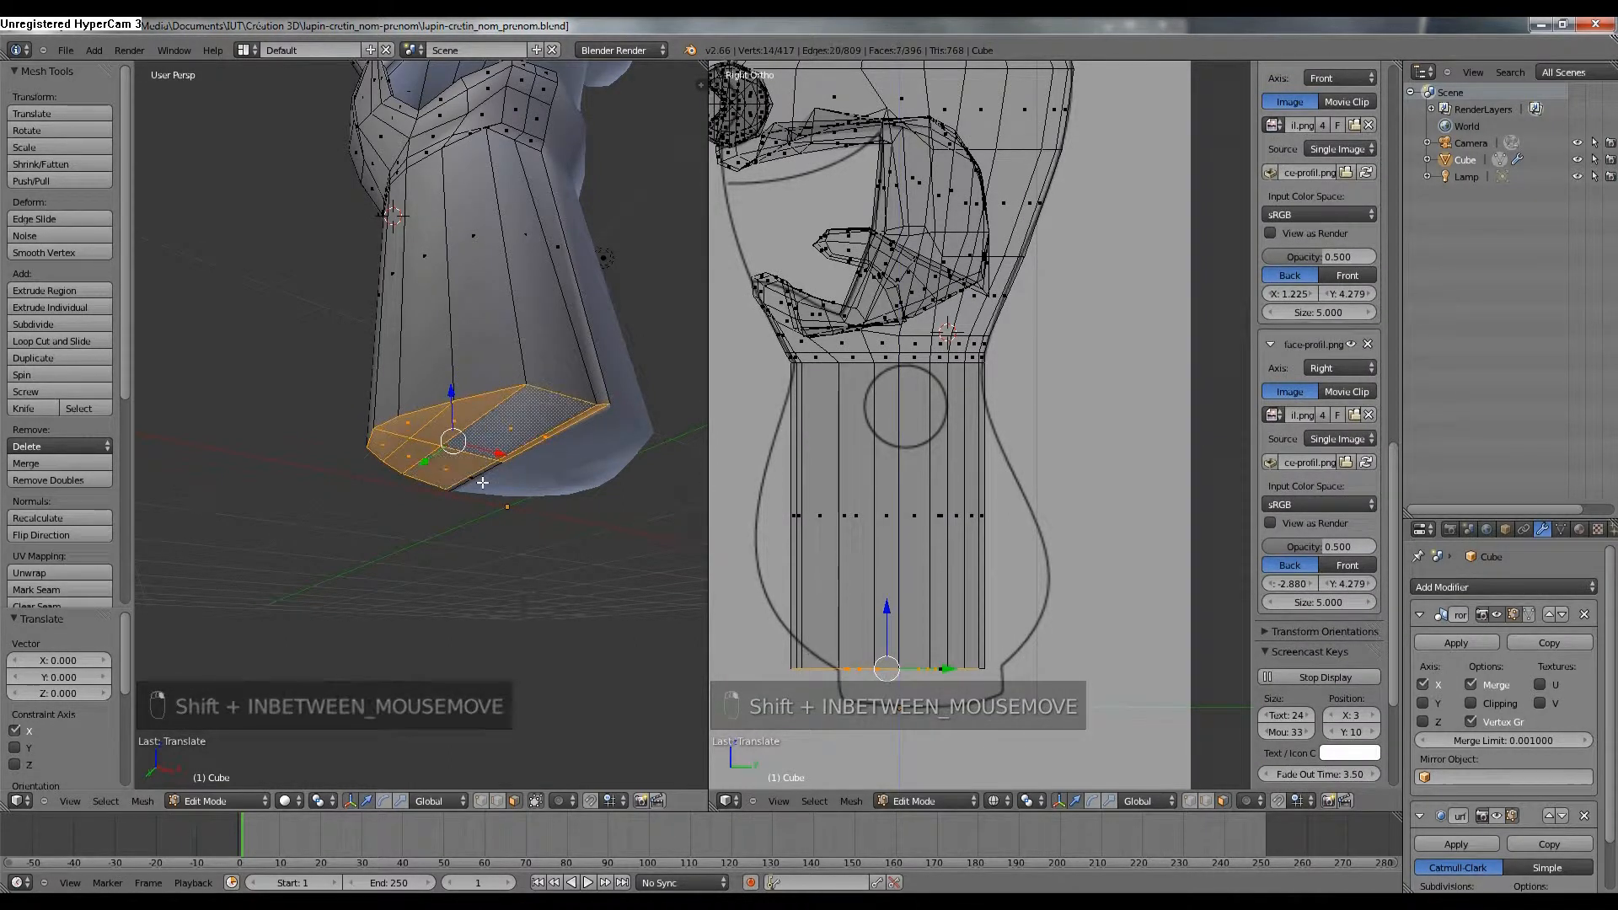
{"action": "right_click", "coordinate": [479, 475], "text": "shift"}
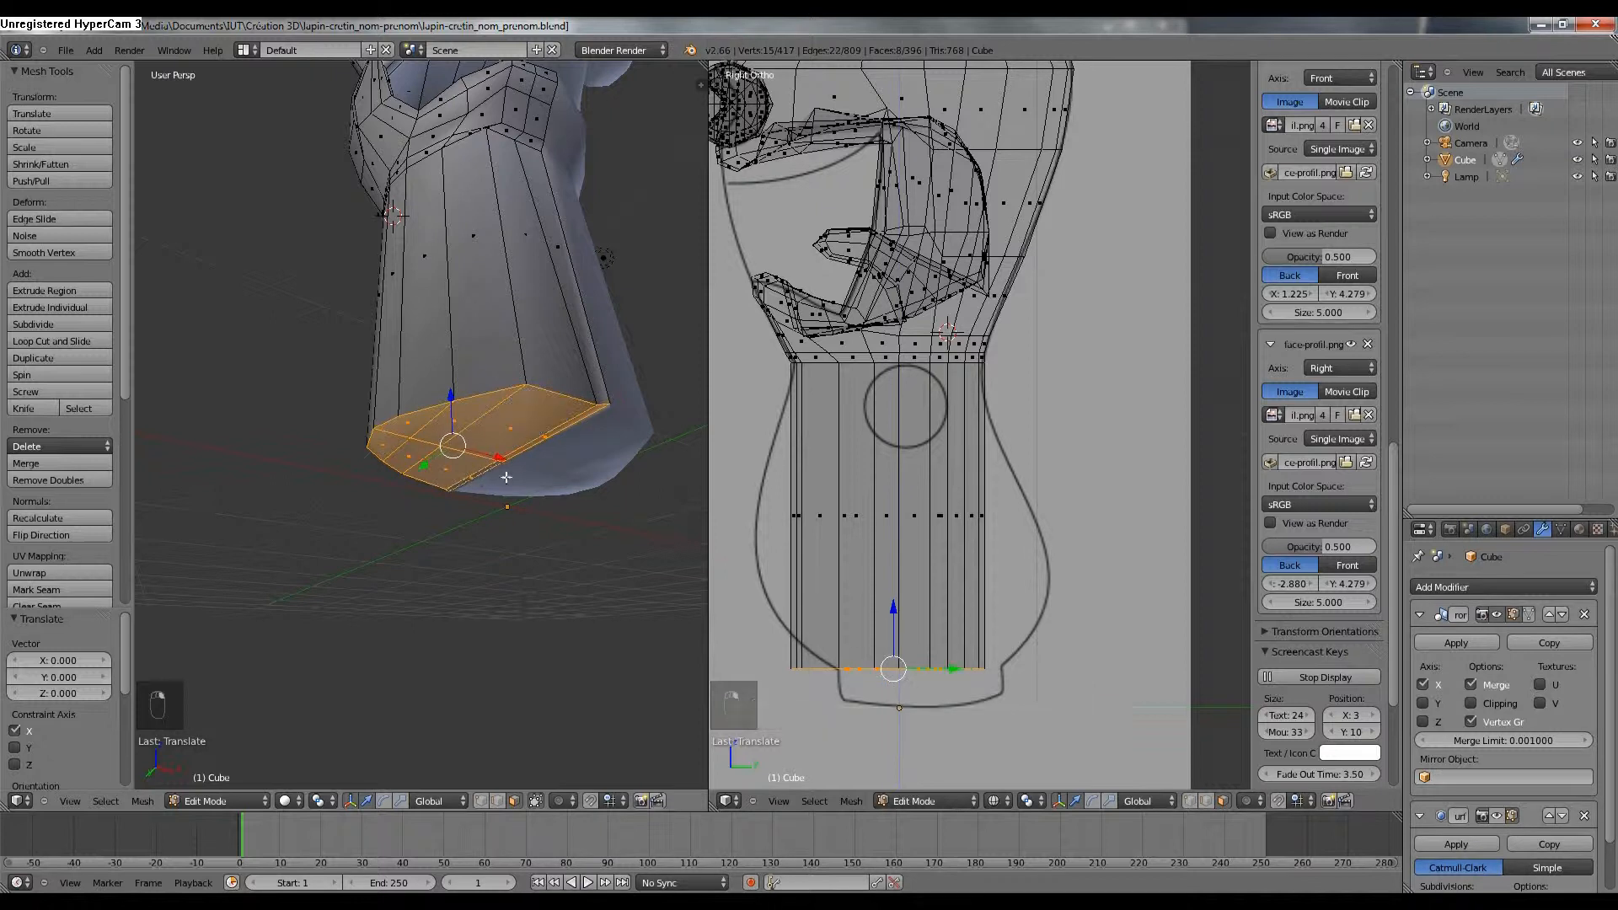
{"action": "key", "text": "g"}
{"action": "key", "text": "y"}
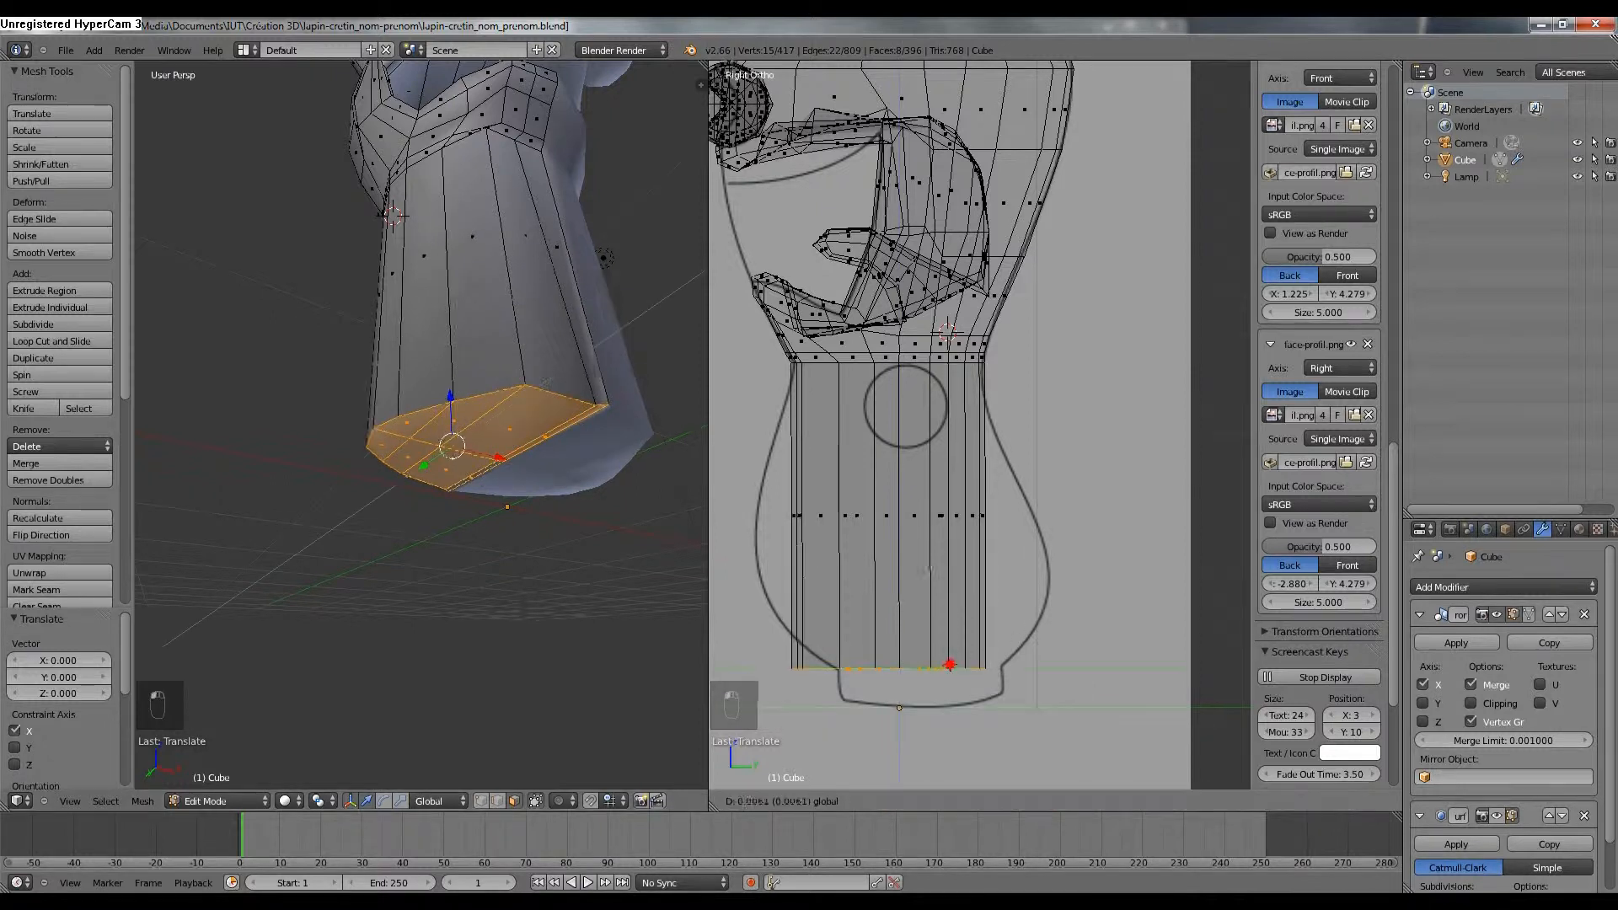
{"action": "left_click", "coordinate": [981, 665]}
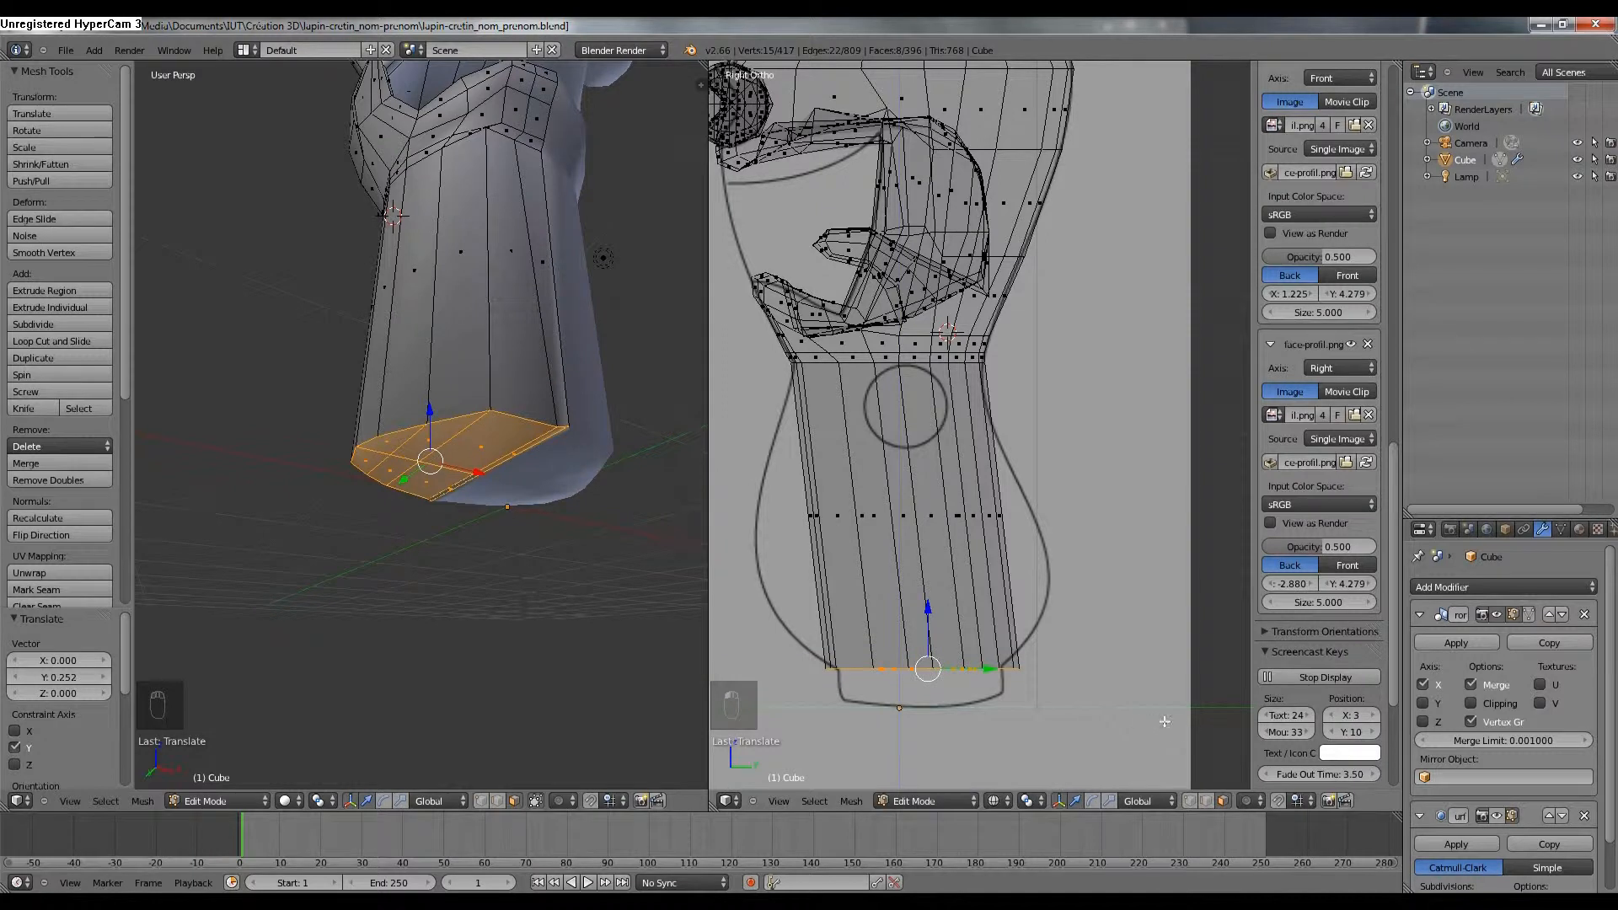
Scale the bottom faces down to the foot width of the profile drawing and shift them about -0.018 along Y.
{"action": "key", "text": "s"}
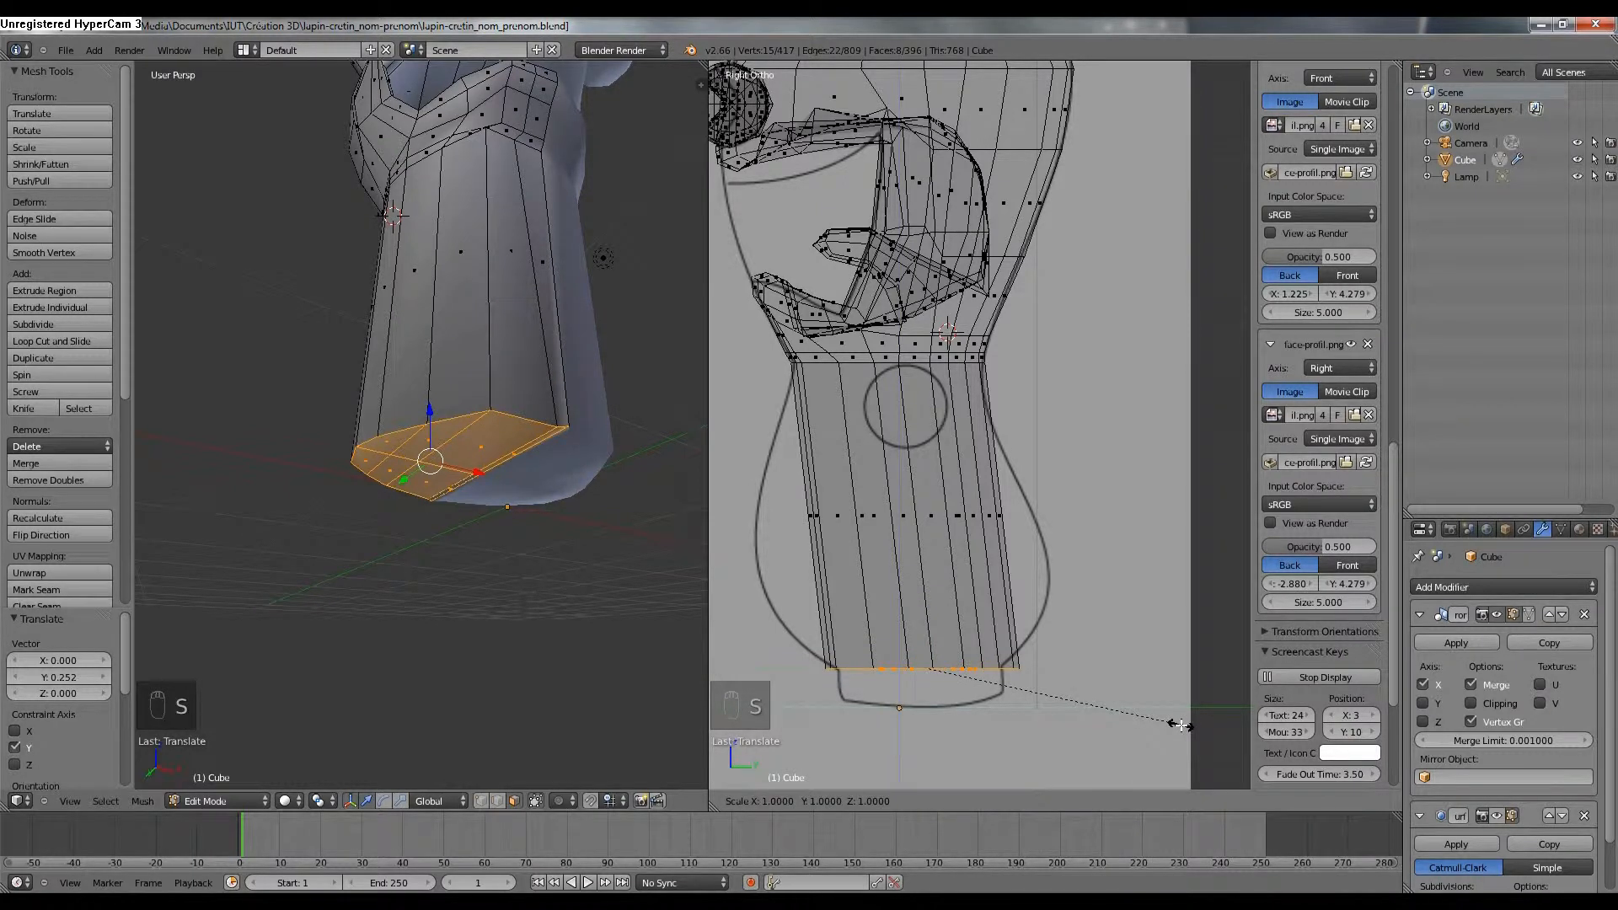
{"action": "left_click", "coordinate": [1063, 702]}
{"action": "left_click_drag", "start_coordinate": [993, 669], "coordinate": [988, 670]}
Add a single centred horizontal loop cut around the body, halfway between the neck and the base.
{"action": "middle_click_drag", "start_coordinate": [448, 517], "coordinate": [397, 559]}
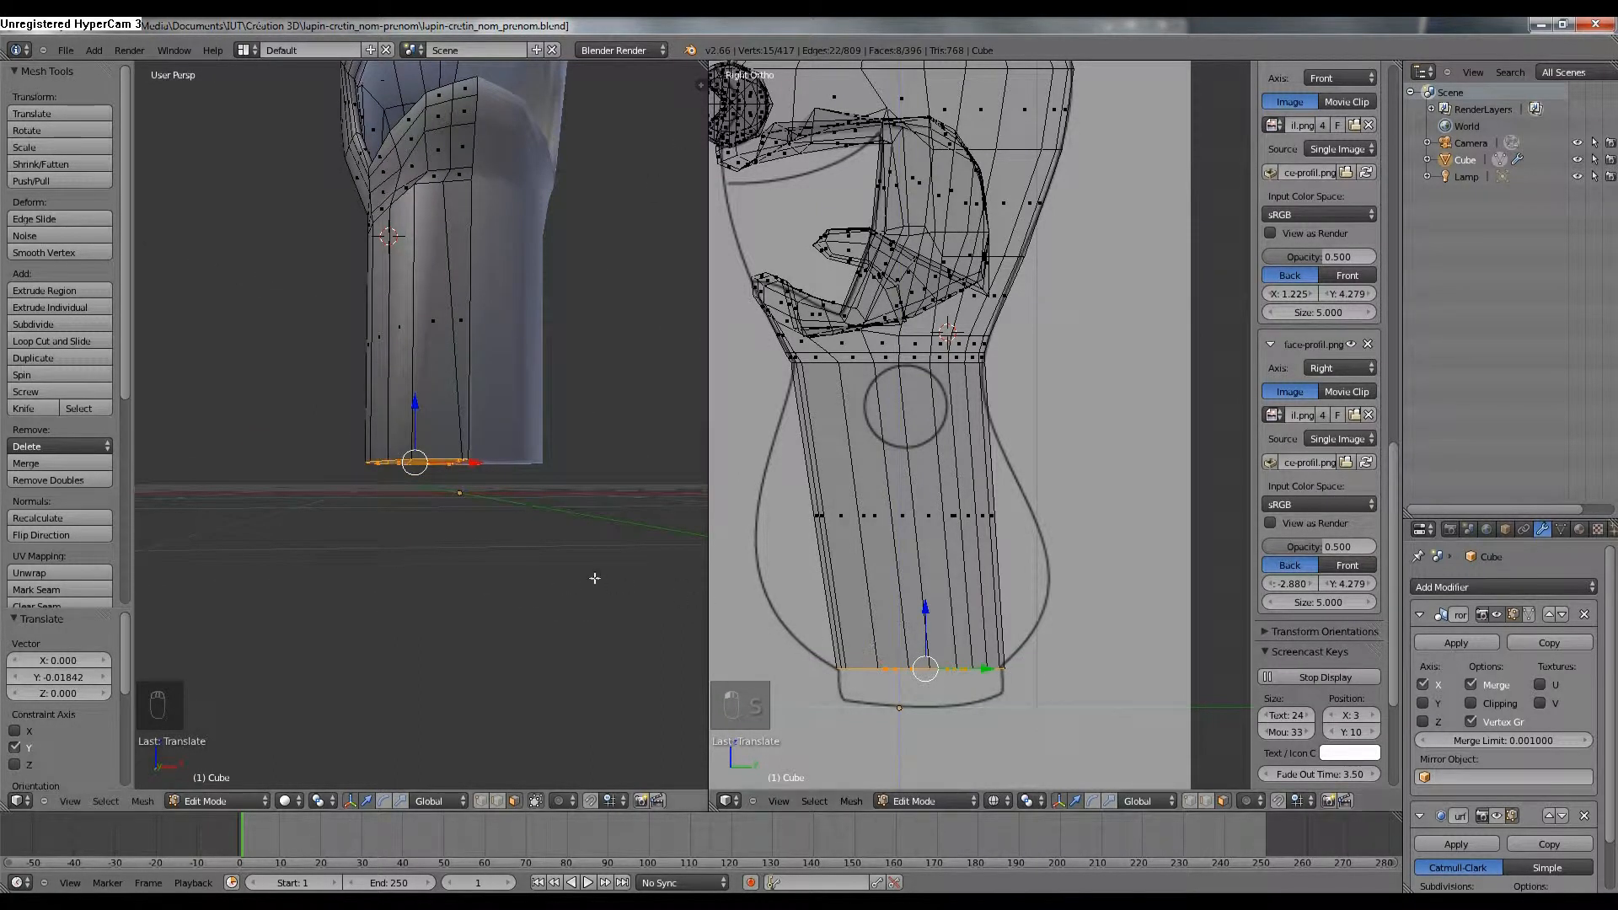
{"action": "scroll", "coordinate": [505, 558], "scroll_direction": "up", "scroll_amount": 3}
{"action": "middle_click_drag", "start_coordinate": [449, 542], "coordinate": [488, 466]}
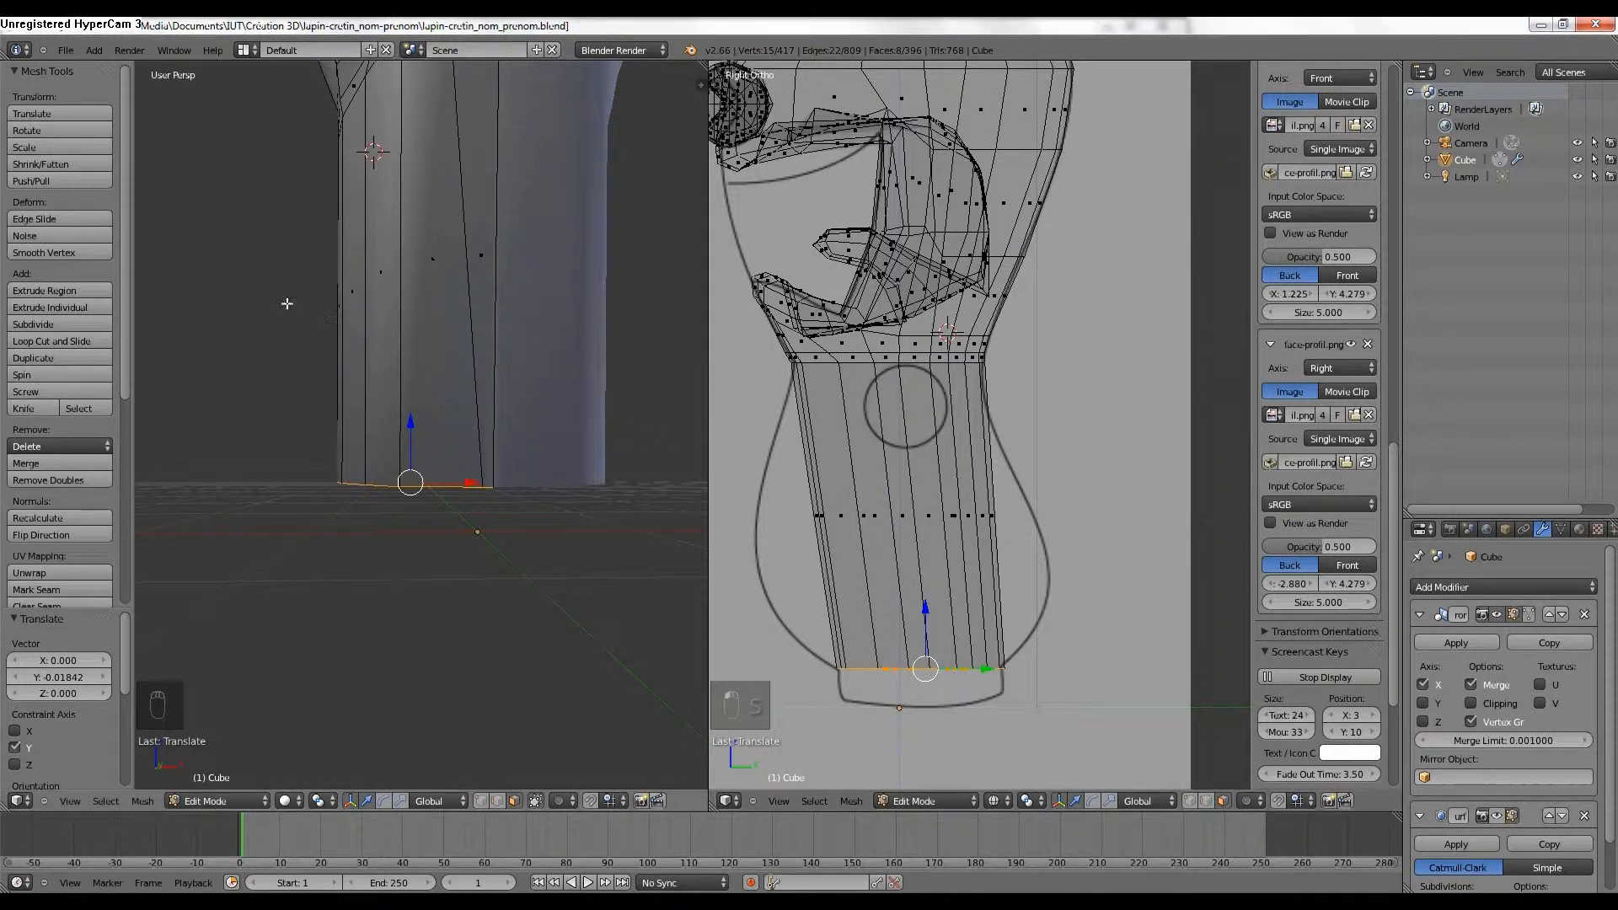
{"action": "key", "text": "ctrl+r"}
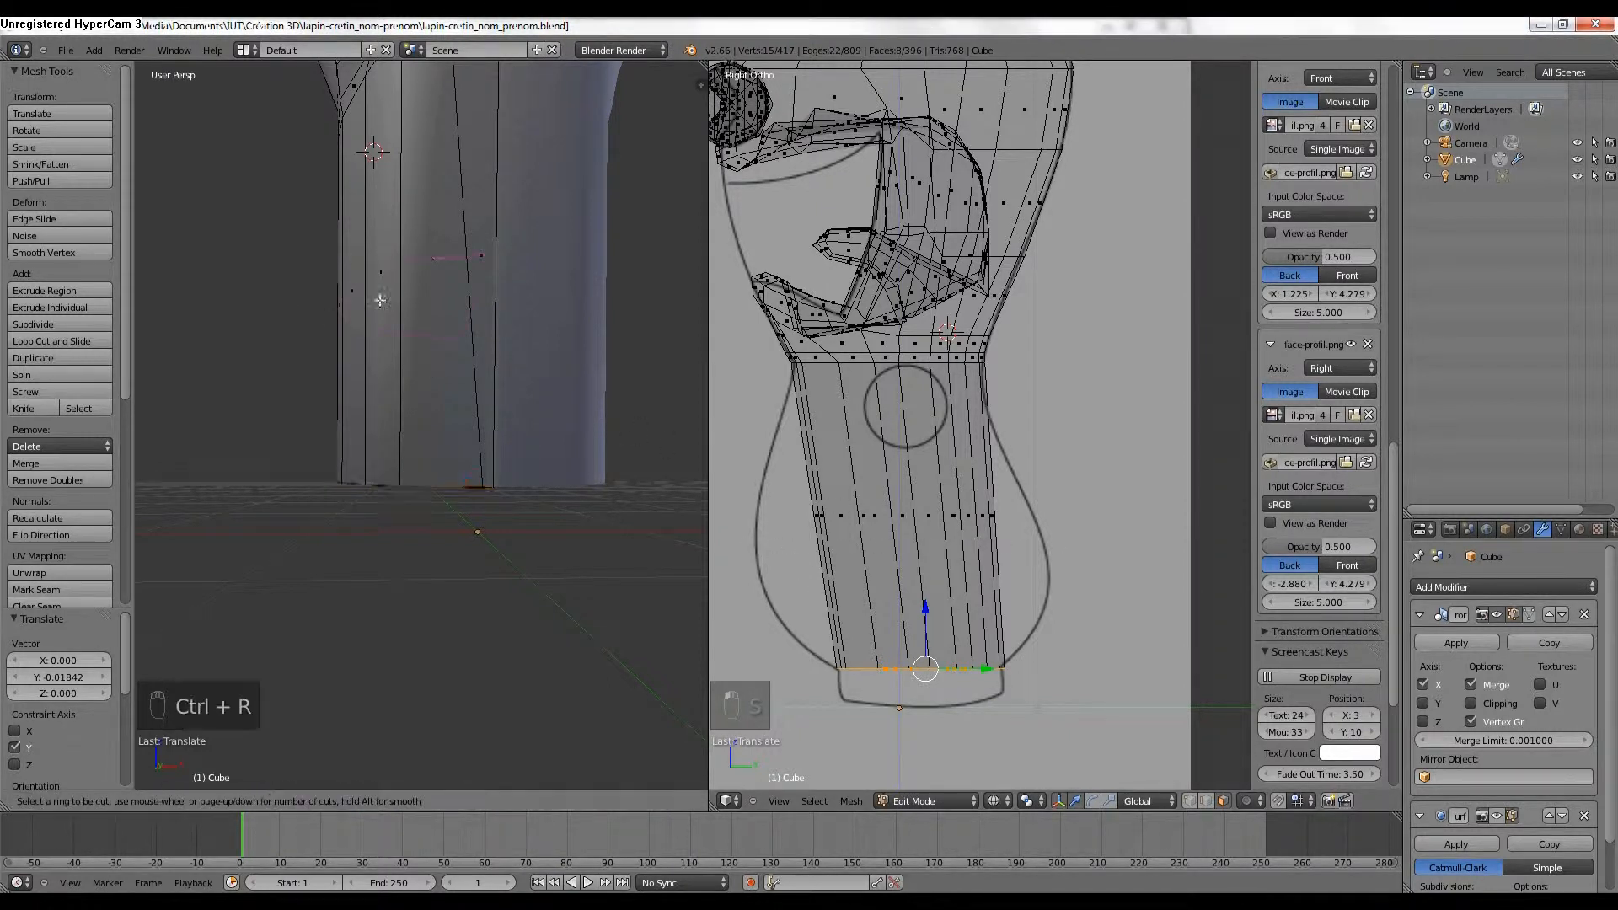
{"action": "left_click", "coordinate": [464, 296]}
{"action": "right_click", "coordinate": [464, 297]}
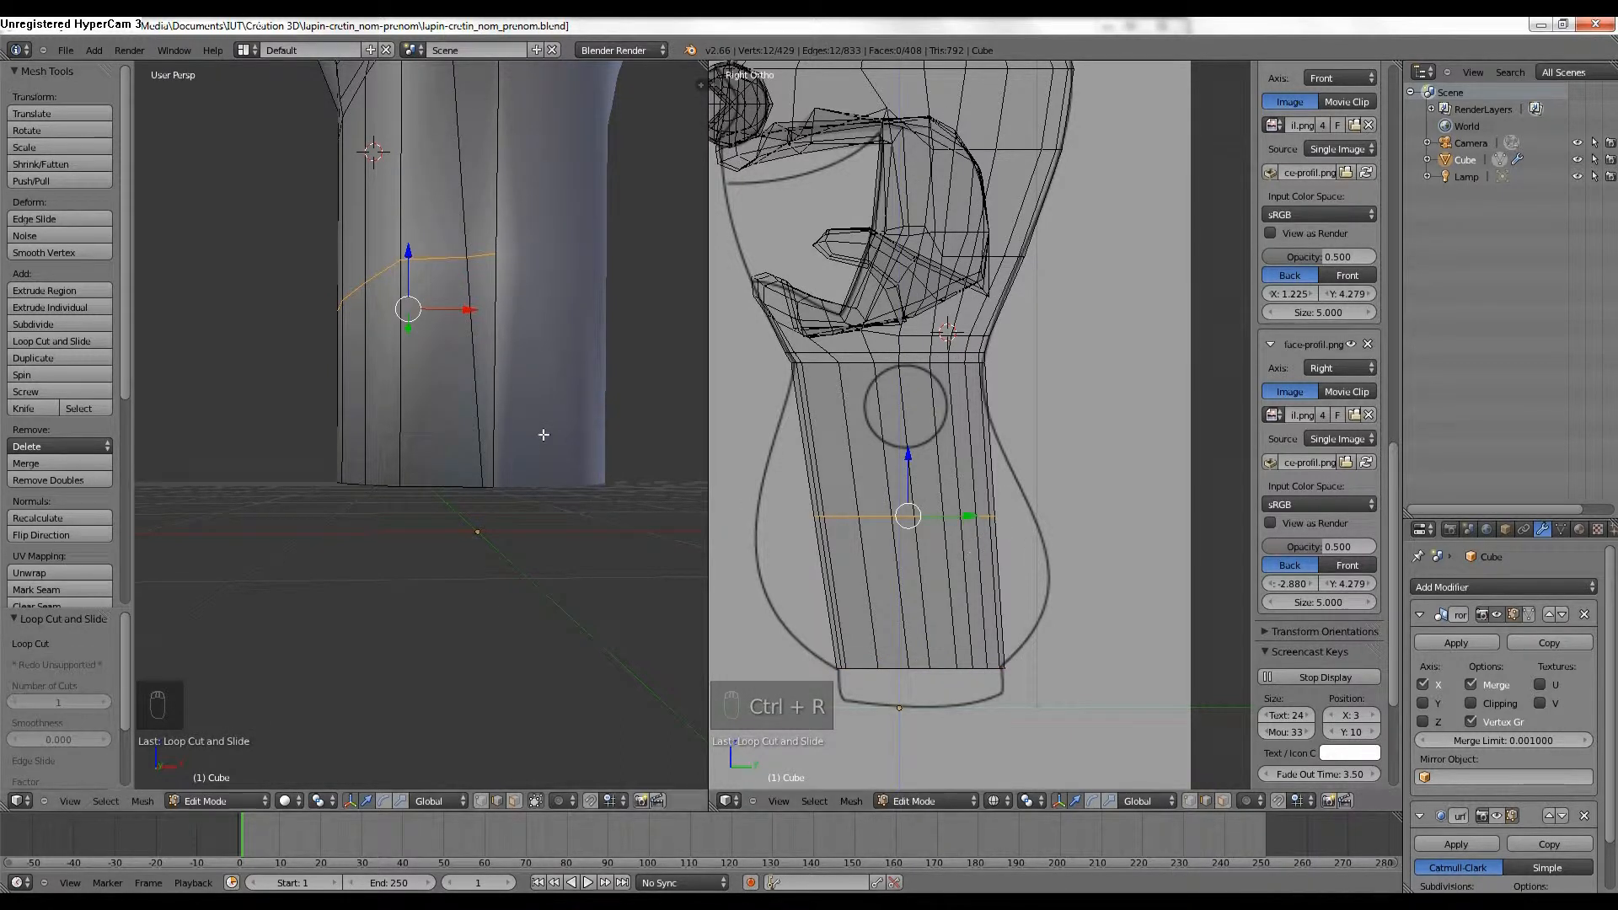
Fit the body's middle loop to the profile drawing by widening it along Y, moving it about -0.061 along Y, and scaling it a further 1.041.
{"action": "scroll", "coordinate": [543, 438], "scroll_direction": "down", "scroll_amount": 3}
{"action": "key", "text": "KP_7"}
{"action": "key", "text": "KP_1"}
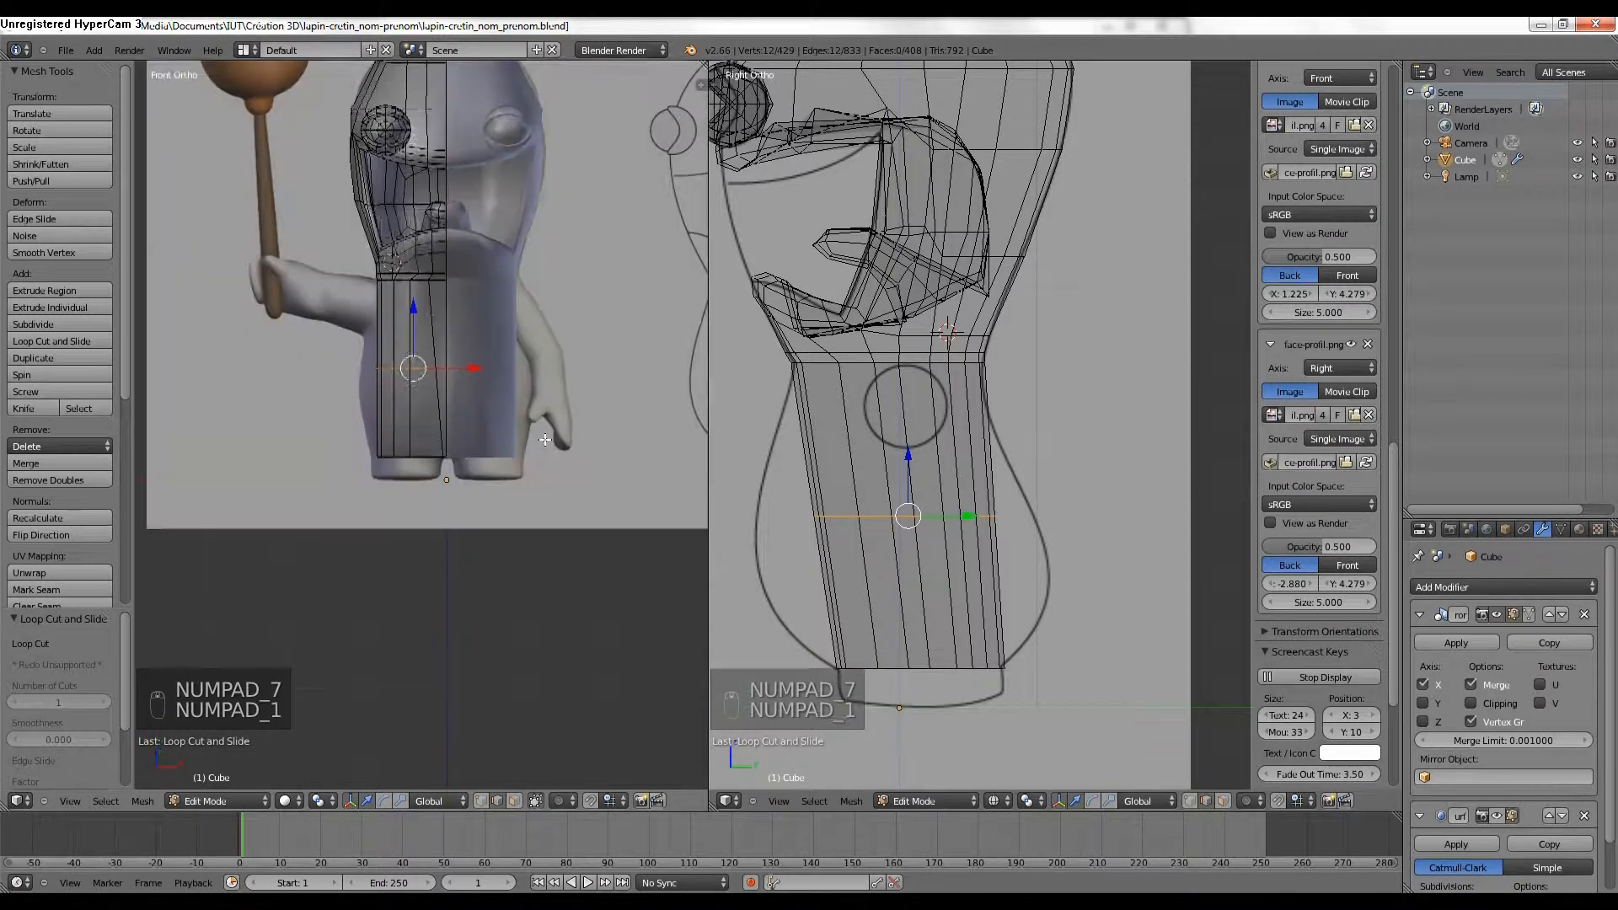
{"action": "key", "text": "z"}
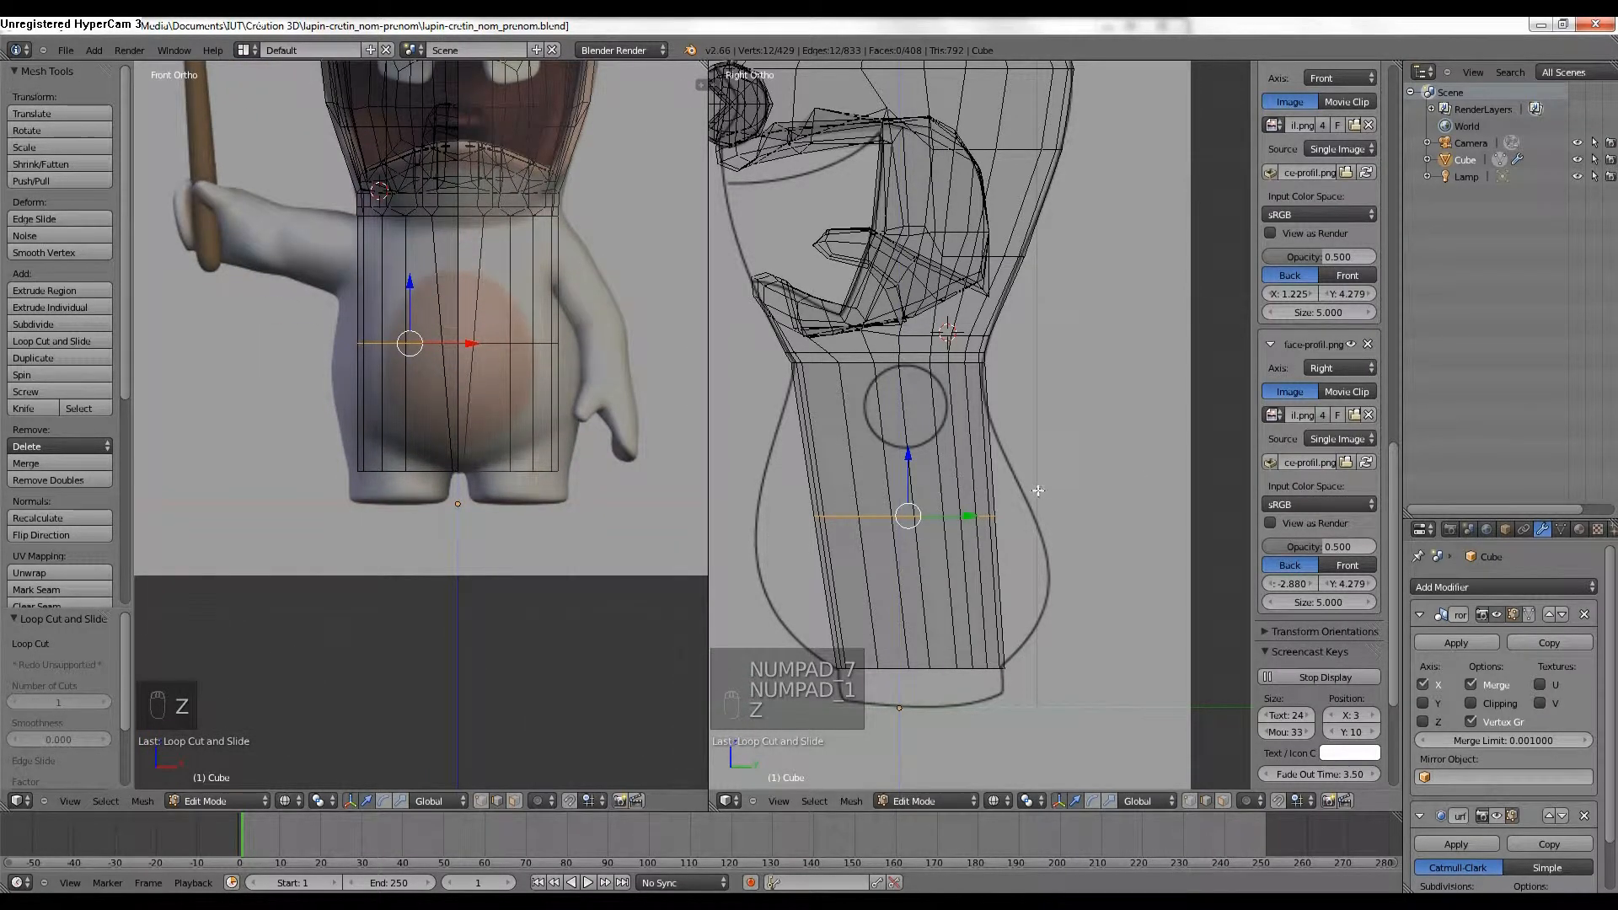
{"action": "key", "text": "s"}
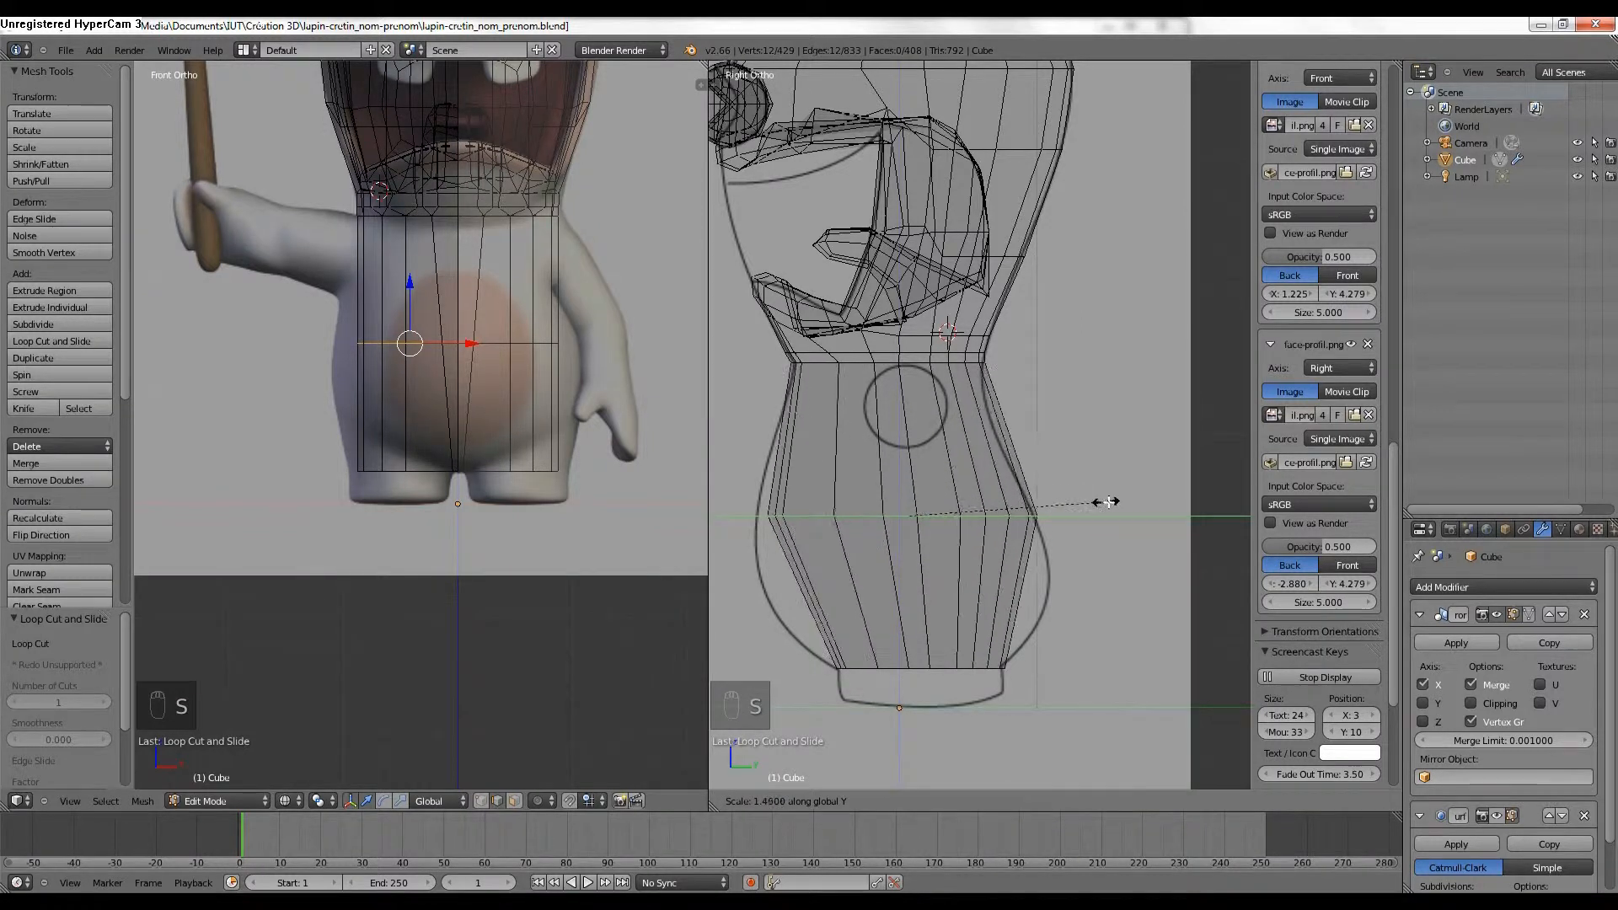
{"action": "left_click", "coordinate": [1102, 508]}
{"action": "left_click_drag", "start_coordinate": [981, 517], "coordinate": [973, 518]}
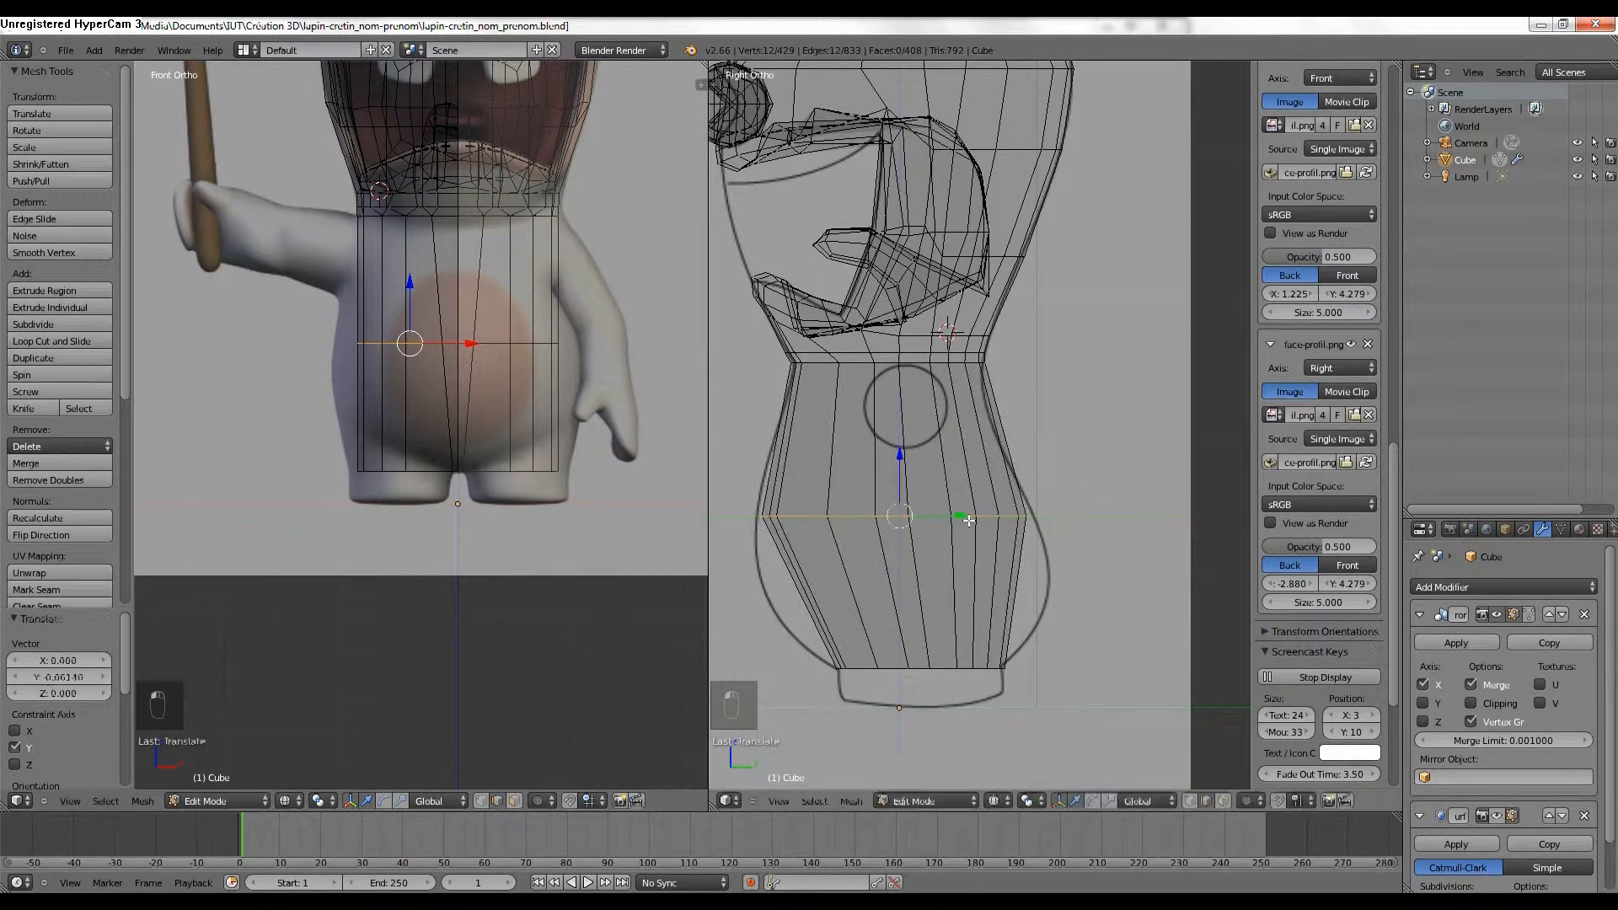
{"action": "key", "text": "s"}
{"action": "left_click", "coordinate": [1022, 543]}
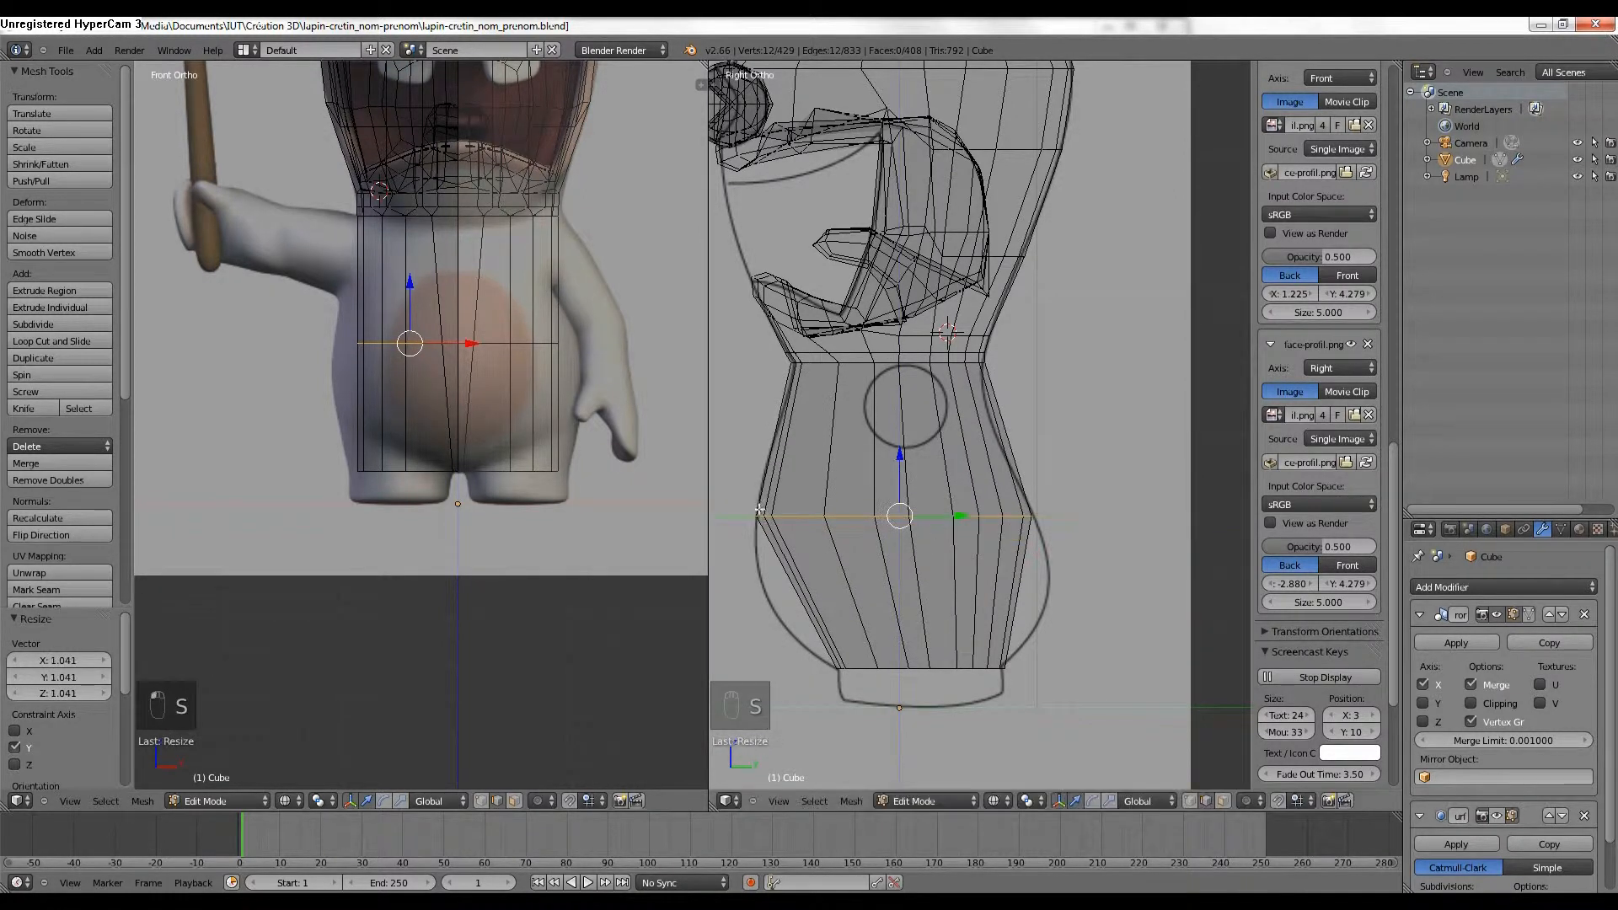
With Mirror clipping enabled, fit the middle loop to the front image by moving it about -0.148 and scaling it 1.096 along X.
{"action": "scroll", "coordinate": [465, 376], "scroll_direction": "up", "scroll_amount": 2}
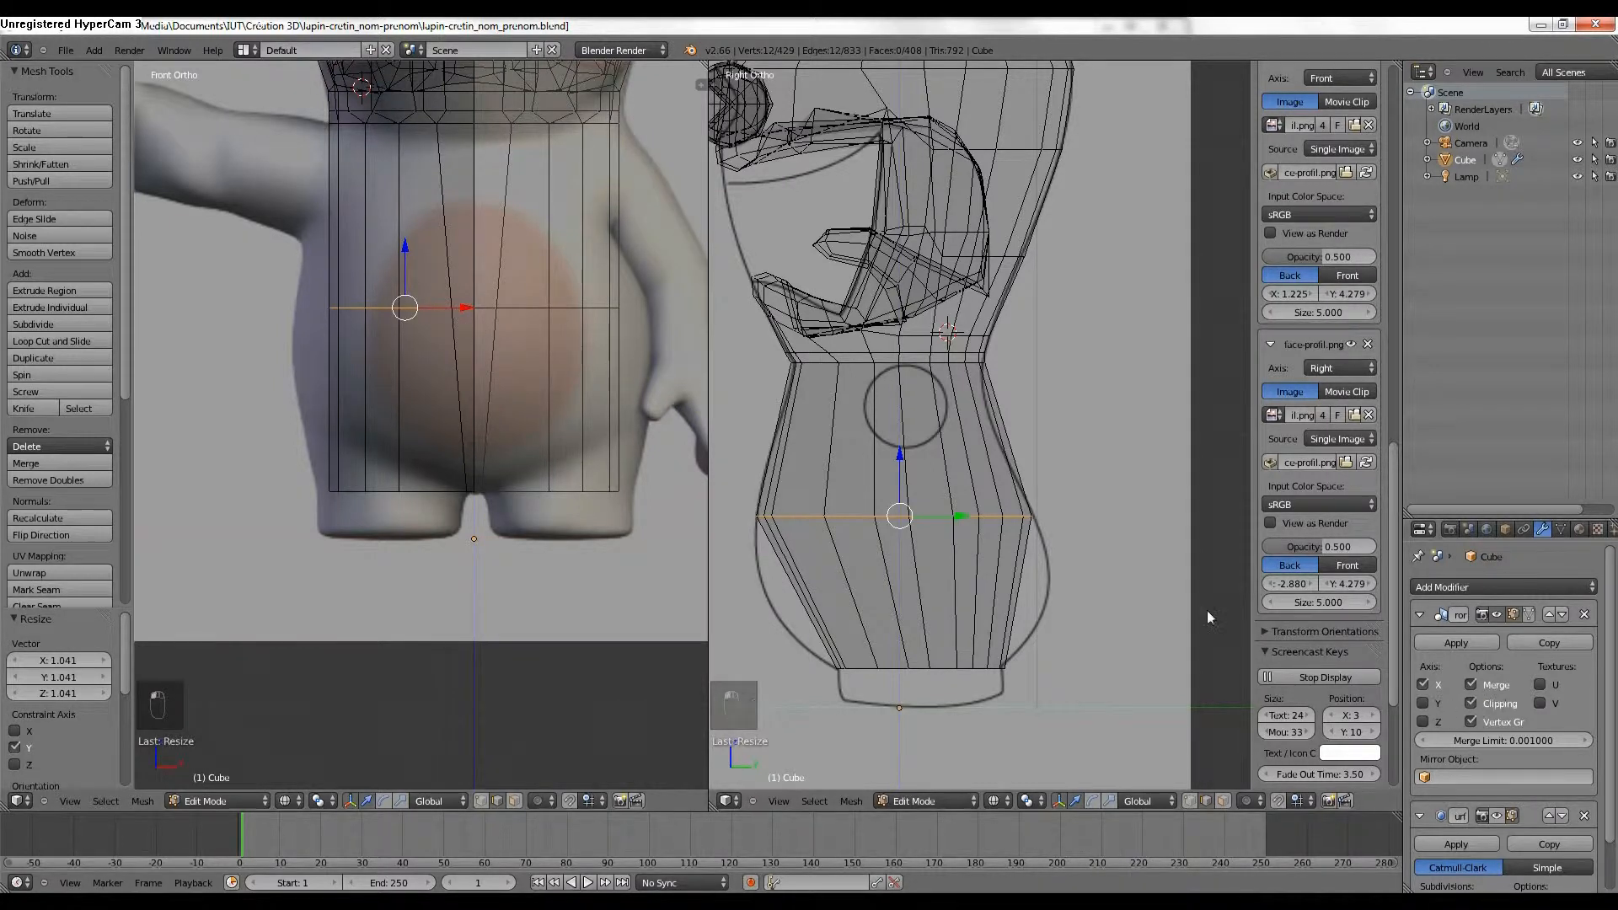
{"action": "left_click_drag", "start_coordinate": [460, 318], "coordinate": [438, 314]}
{"action": "key", "text": "s"}
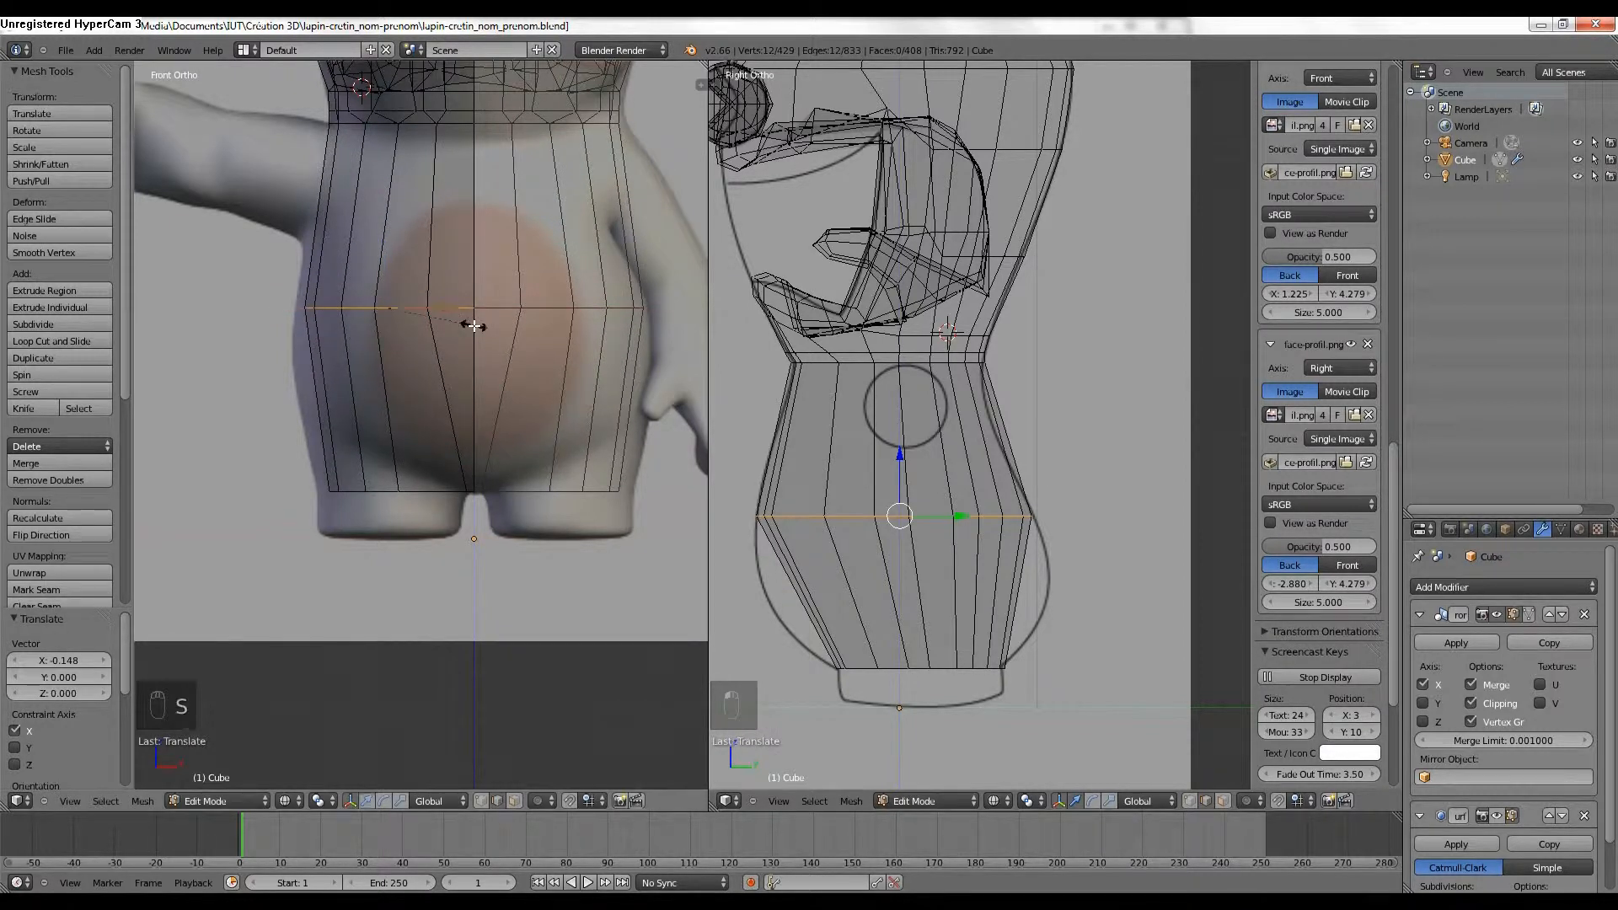
{"action": "key", "text": "x"}
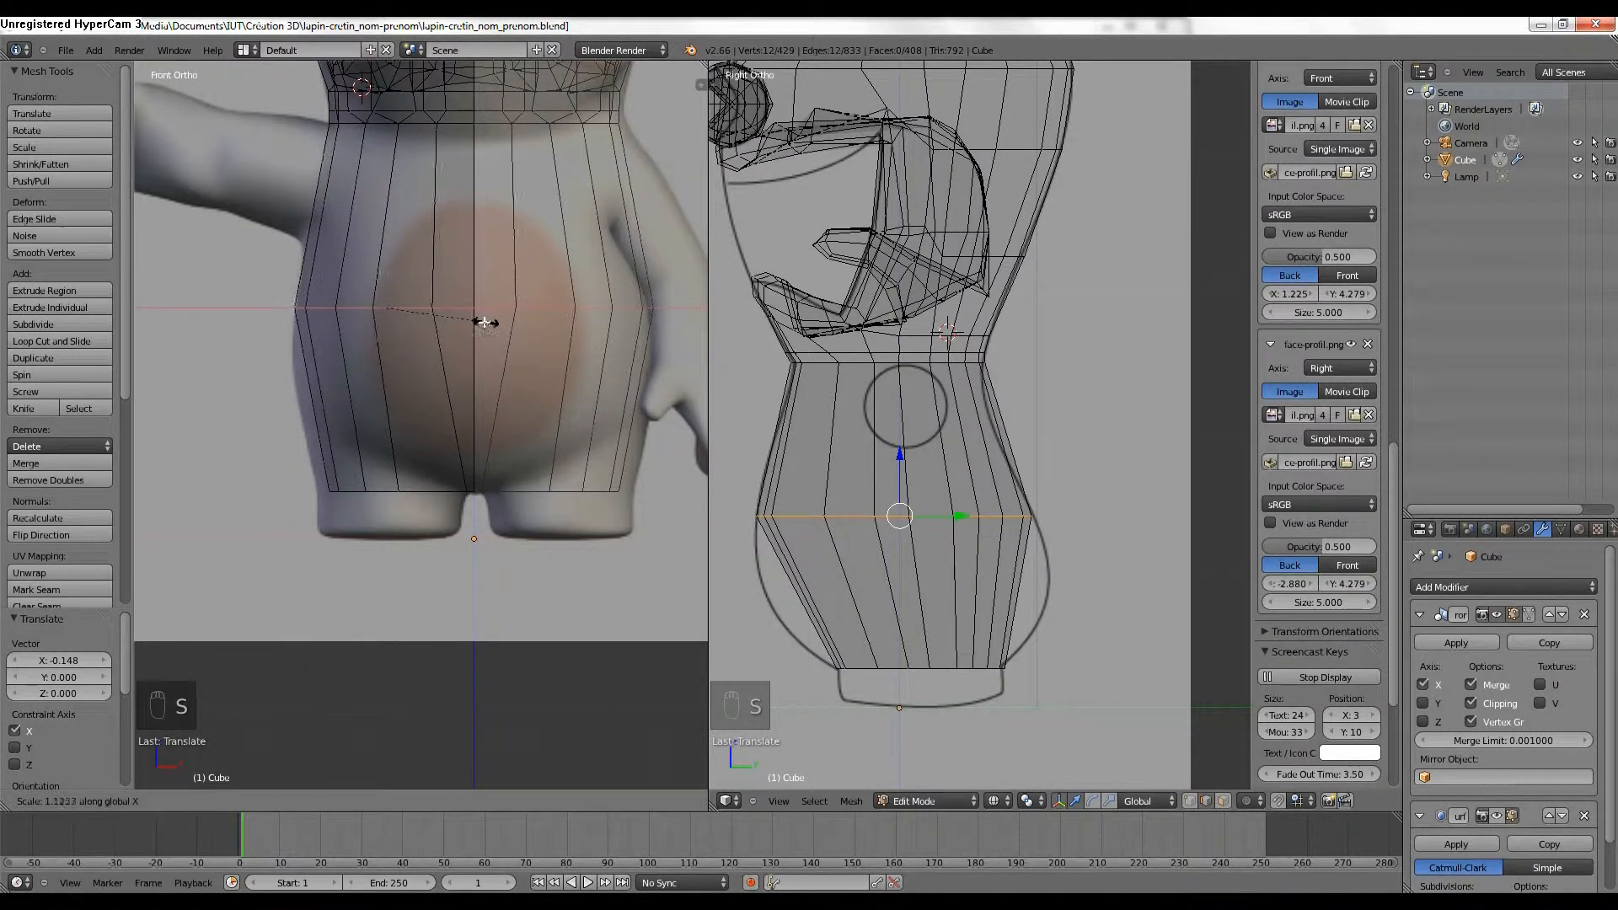
{"action": "left_click", "coordinate": [483, 322]}
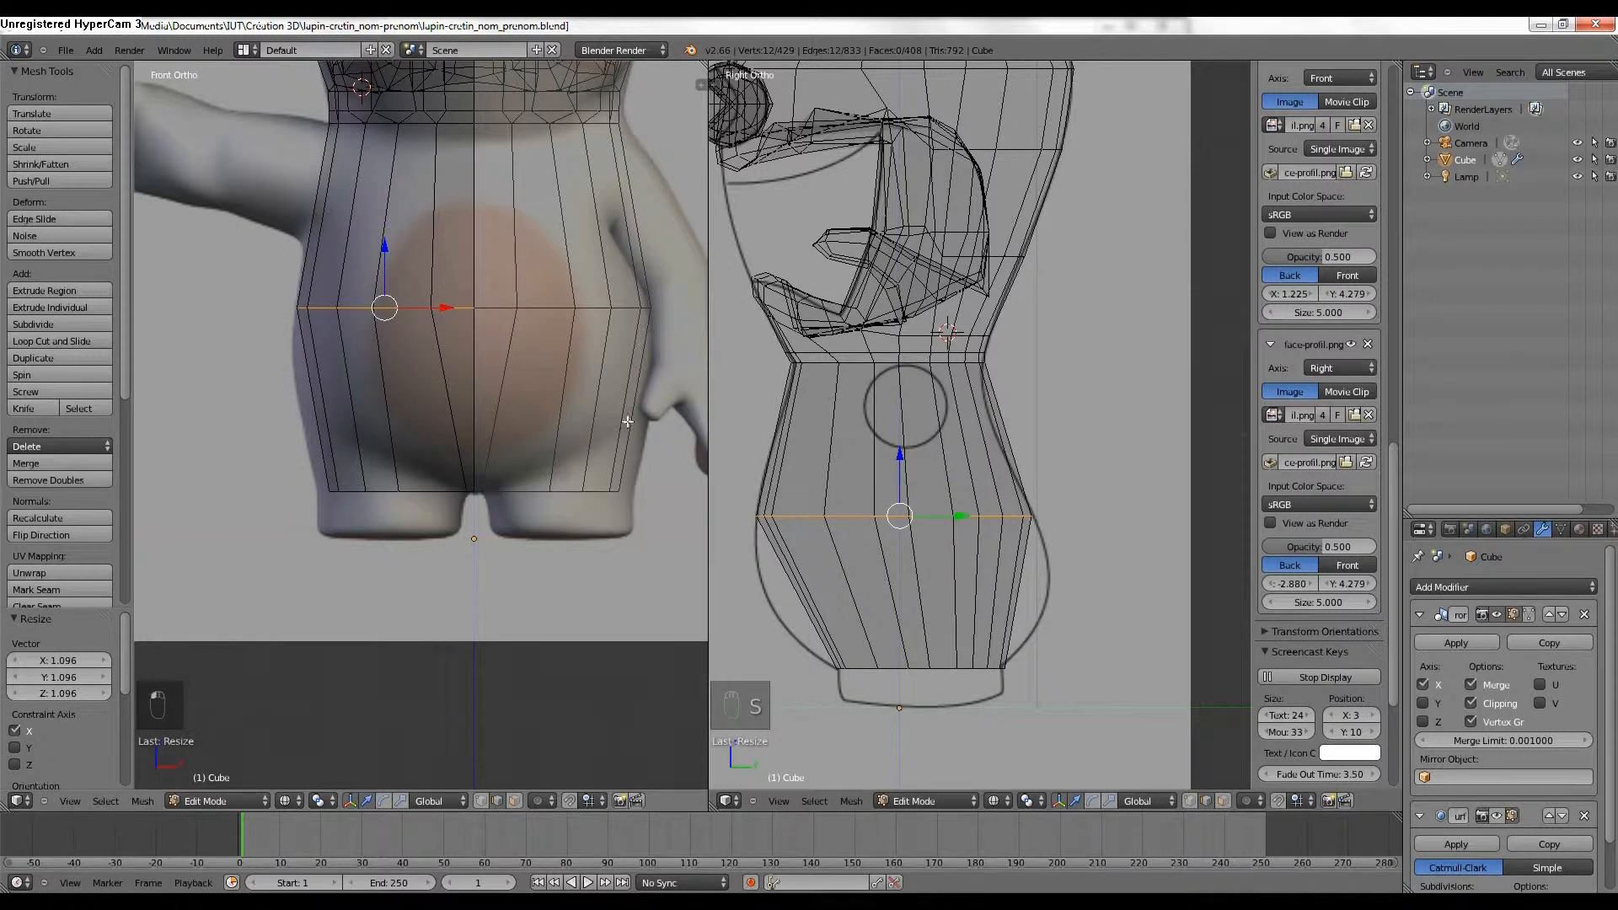
In solid view, shift one front vertex of the body's middle loop along X and round the back by moving a vertex about 0.027 along Y.
{"action": "key", "text": "z"}
{"action": "mouse_move", "coordinate": [467, 473]}
{"action": "middle_mouse_down"}
{"action": "mouse_move", "coordinate": [589, 505]}
{"action": "mouse_move", "coordinate": [502, 472]}
{"action": "mouse_move", "coordinate": [347, 538]}
{"action": "mouse_move", "coordinate": [371, 624]}
{"action": "middle_mouse_up"}
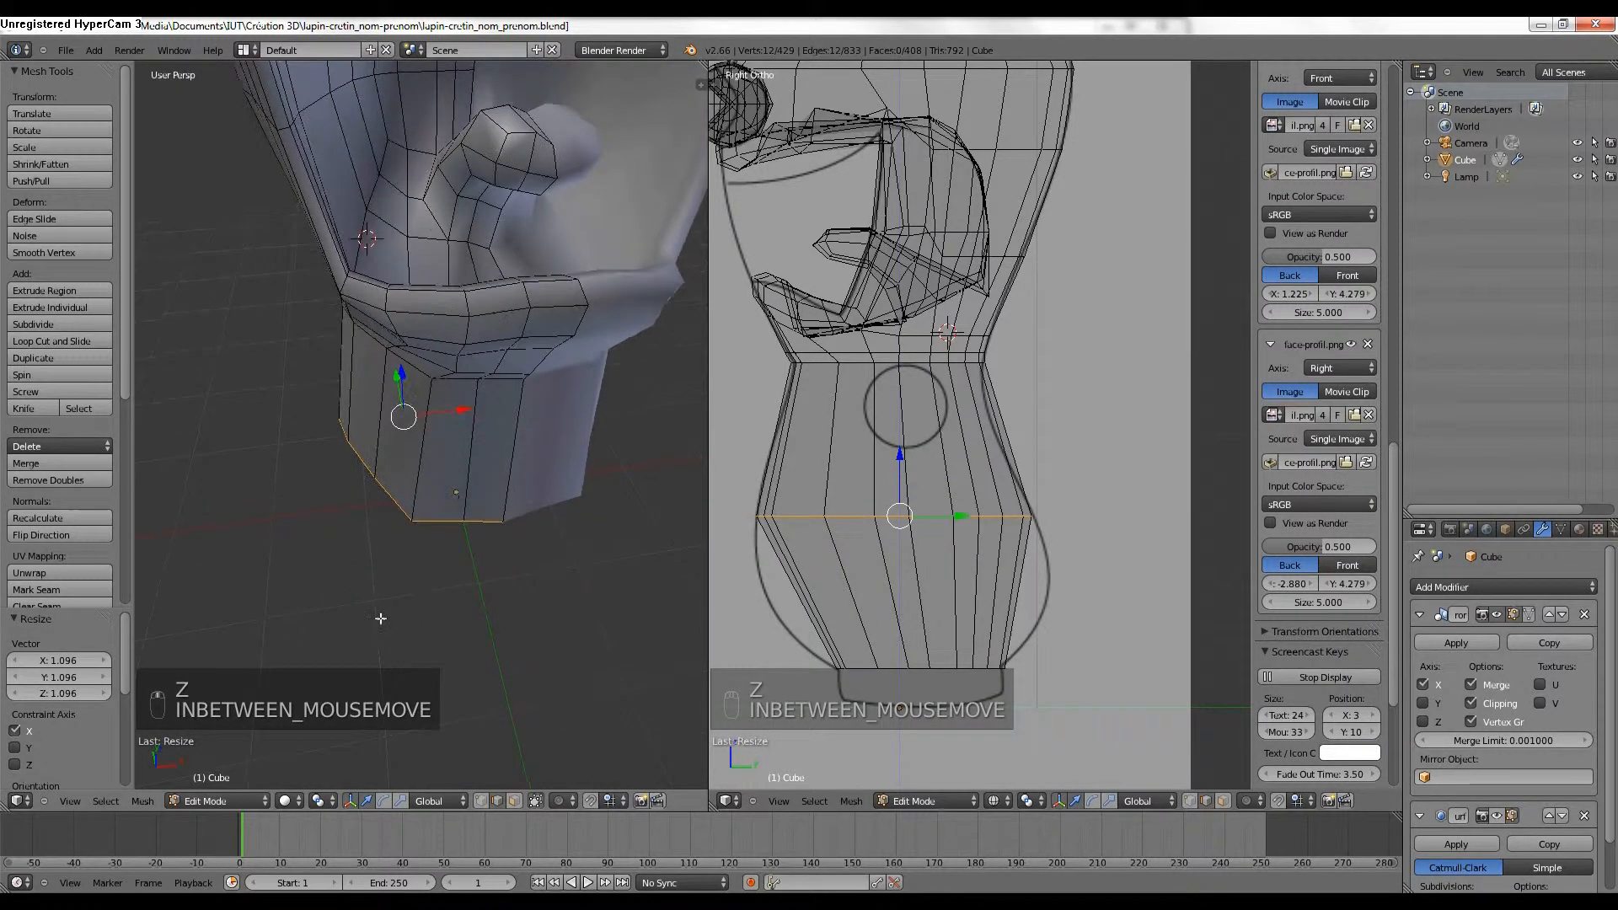
{"action": "right_click", "coordinate": [462, 522]}
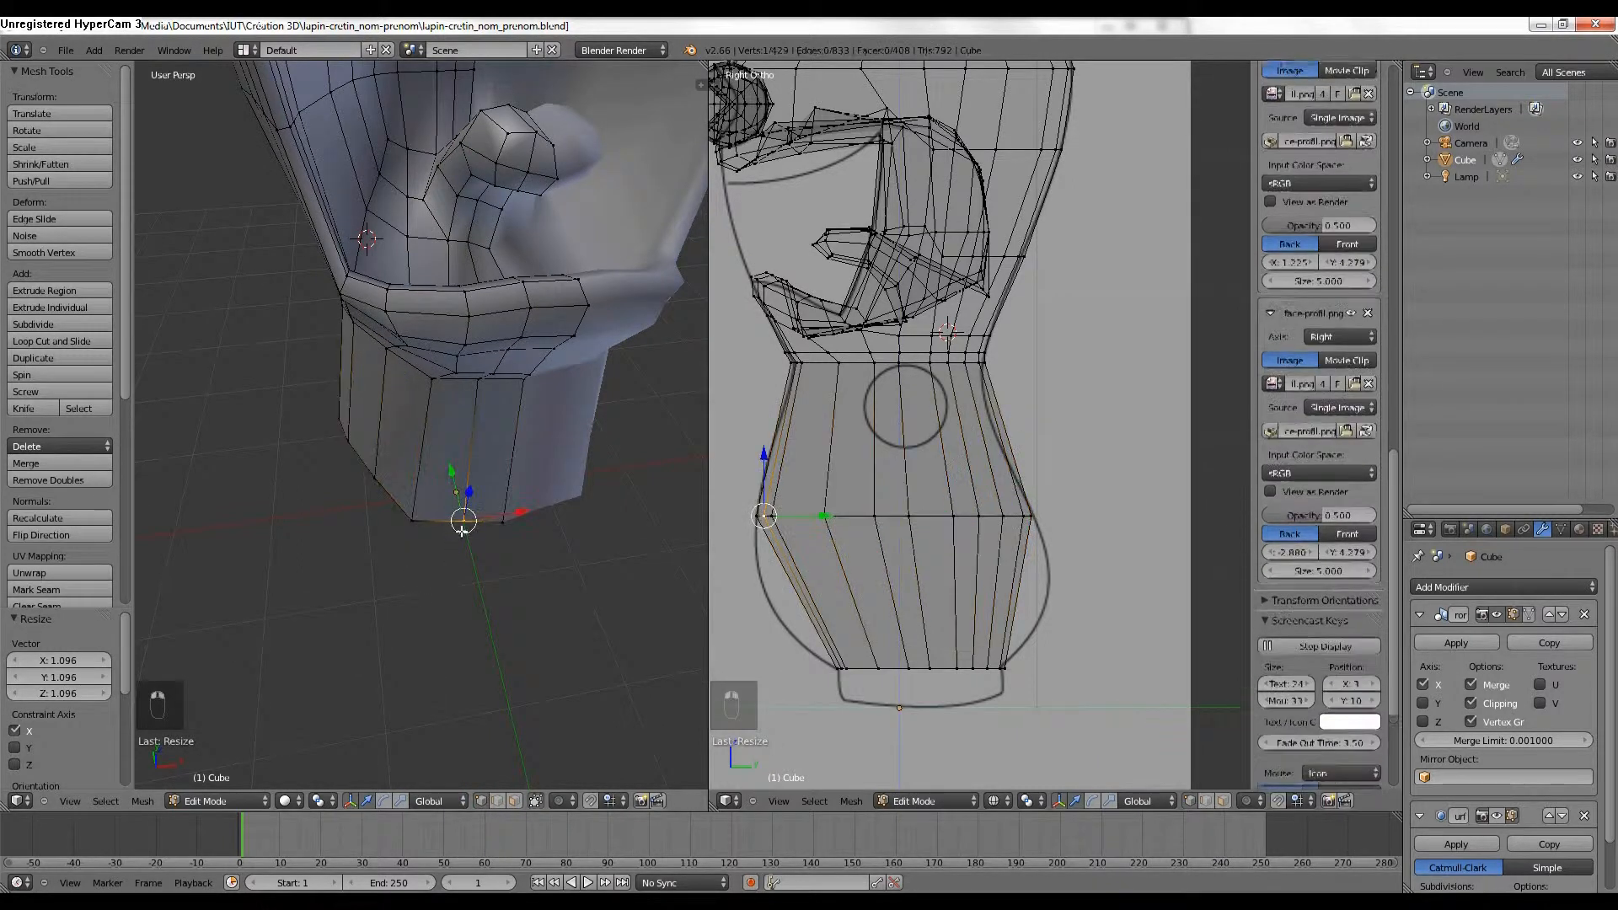
{"action": "left_click_drag", "start_coordinate": [516, 512], "coordinate": [505, 516]}
{"action": "middle_click_drag", "start_coordinate": [505, 516], "coordinate": [687, 404]}
{"action": "middle_click_drag", "start_coordinate": [451, 430], "coordinate": [413, 534]}
{"action": "right_click", "coordinate": [416, 415]}
{"action": "left_click_drag", "start_coordinate": [396, 400], "coordinate": [367, 439]}
{"action": "middle_click_drag", "start_coordinate": [401, 417], "coordinate": [375, 377]}
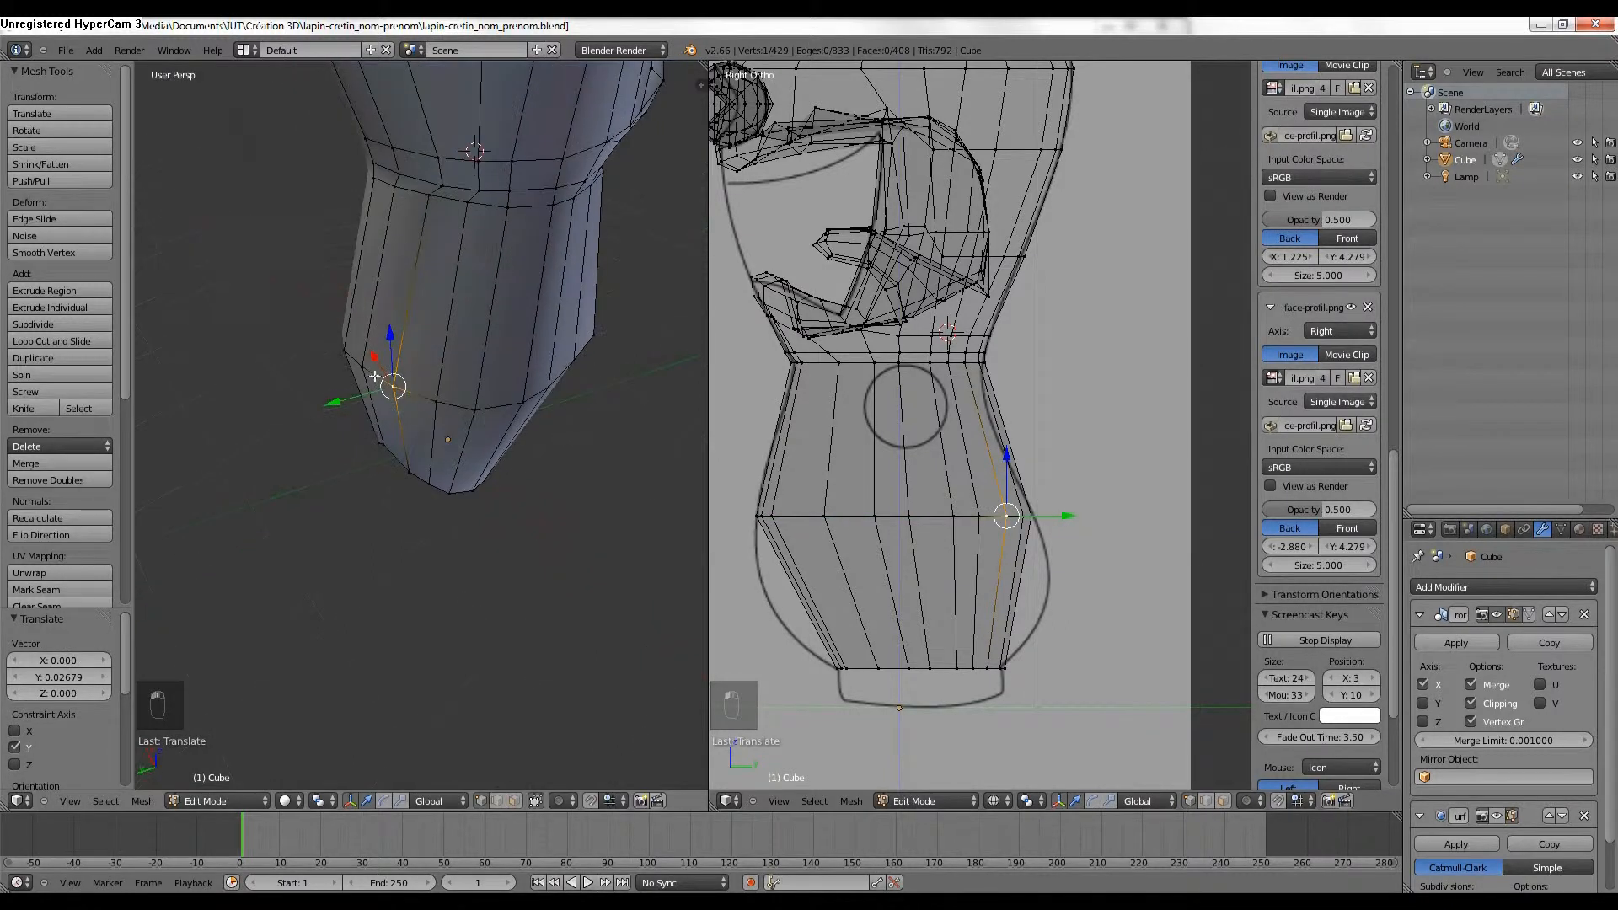
Round the remaining contour of the middle loop vertex by vertex, moving a front vertex beside the centreline about 0.056 along Y.
{"action": "middle_click_drag", "start_coordinate": [487, 400], "coordinate": [434, 468]}
{"action": "right_click", "coordinate": [426, 478]}
{"action": "left_click_drag", "start_coordinate": [392, 455], "coordinate": [455, 493]}
{"action": "mouse_move", "coordinate": [455, 493]}
{"action": "middle_mouse_down"}
{"action": "mouse_move", "coordinate": [456, 528]}
{"action": "mouse_move", "coordinate": [439, 492]}
{"action": "middle_mouse_up"}
{"action": "left_click_drag", "start_coordinate": [439, 493], "coordinate": [502, 496]}
{"action": "right_click_drag", "start_coordinate": [532, 545], "coordinate": [498, 542]}
{"action": "middle_click_drag", "start_coordinate": [498, 542], "coordinate": [465, 531]}
{"action": "left_click", "coordinate": [555, 539]}
{"action": "left_click_drag", "start_coordinate": [572, 517], "coordinate": [492, 512]}
{"action": "middle_click_drag", "start_coordinate": [492, 512], "coordinate": [428, 335]}
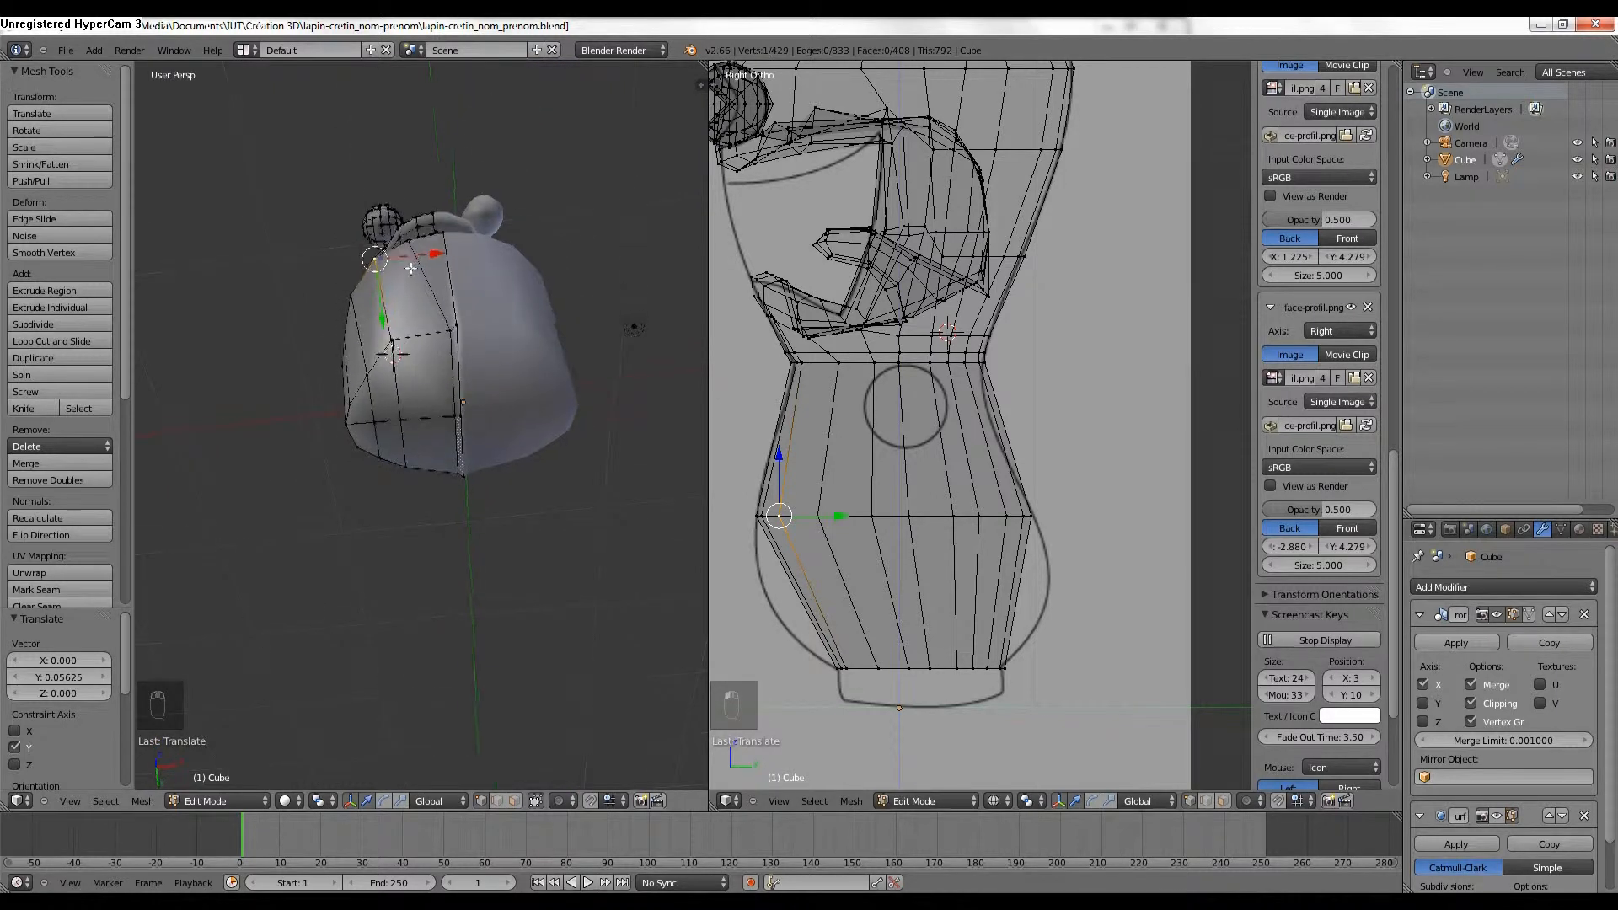
Add a horizontal loop cut around the lower body, slid upward to about a third of the way from the middle loop to the base.
{"action": "scroll", "coordinate": [404, 263], "scroll_direction": "up", "scroll_amount": 5}
{"action": "middle_click_drag", "start_coordinate": [404, 263], "coordinate": [473, 445]}
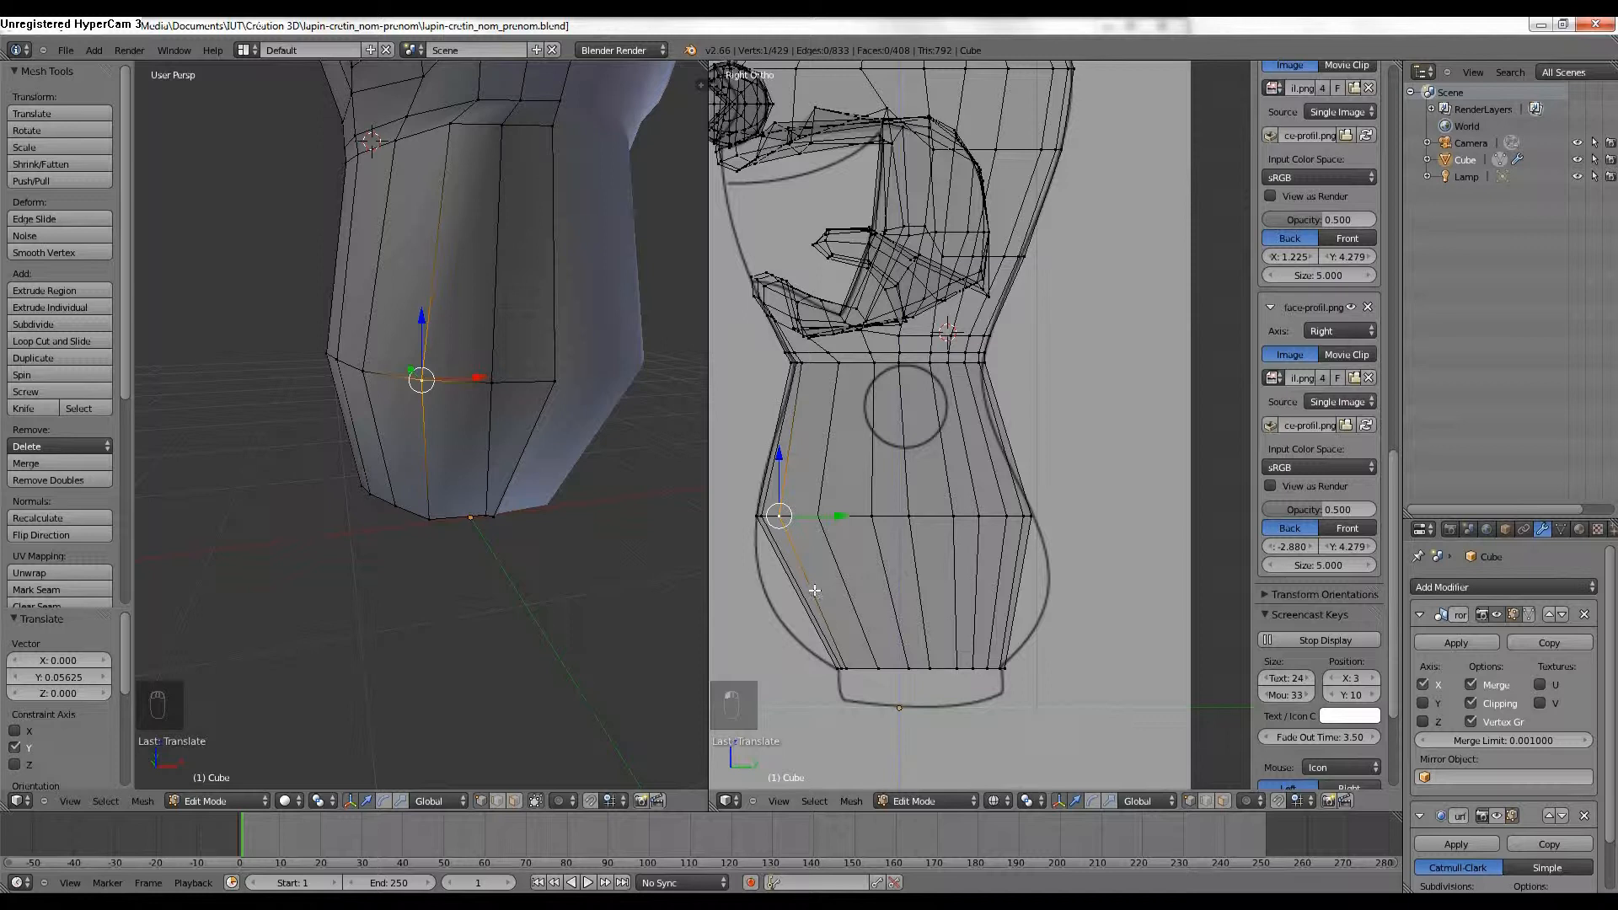
{"action": "key", "text": "KP_1"}
{"action": "key", "text": "z"}
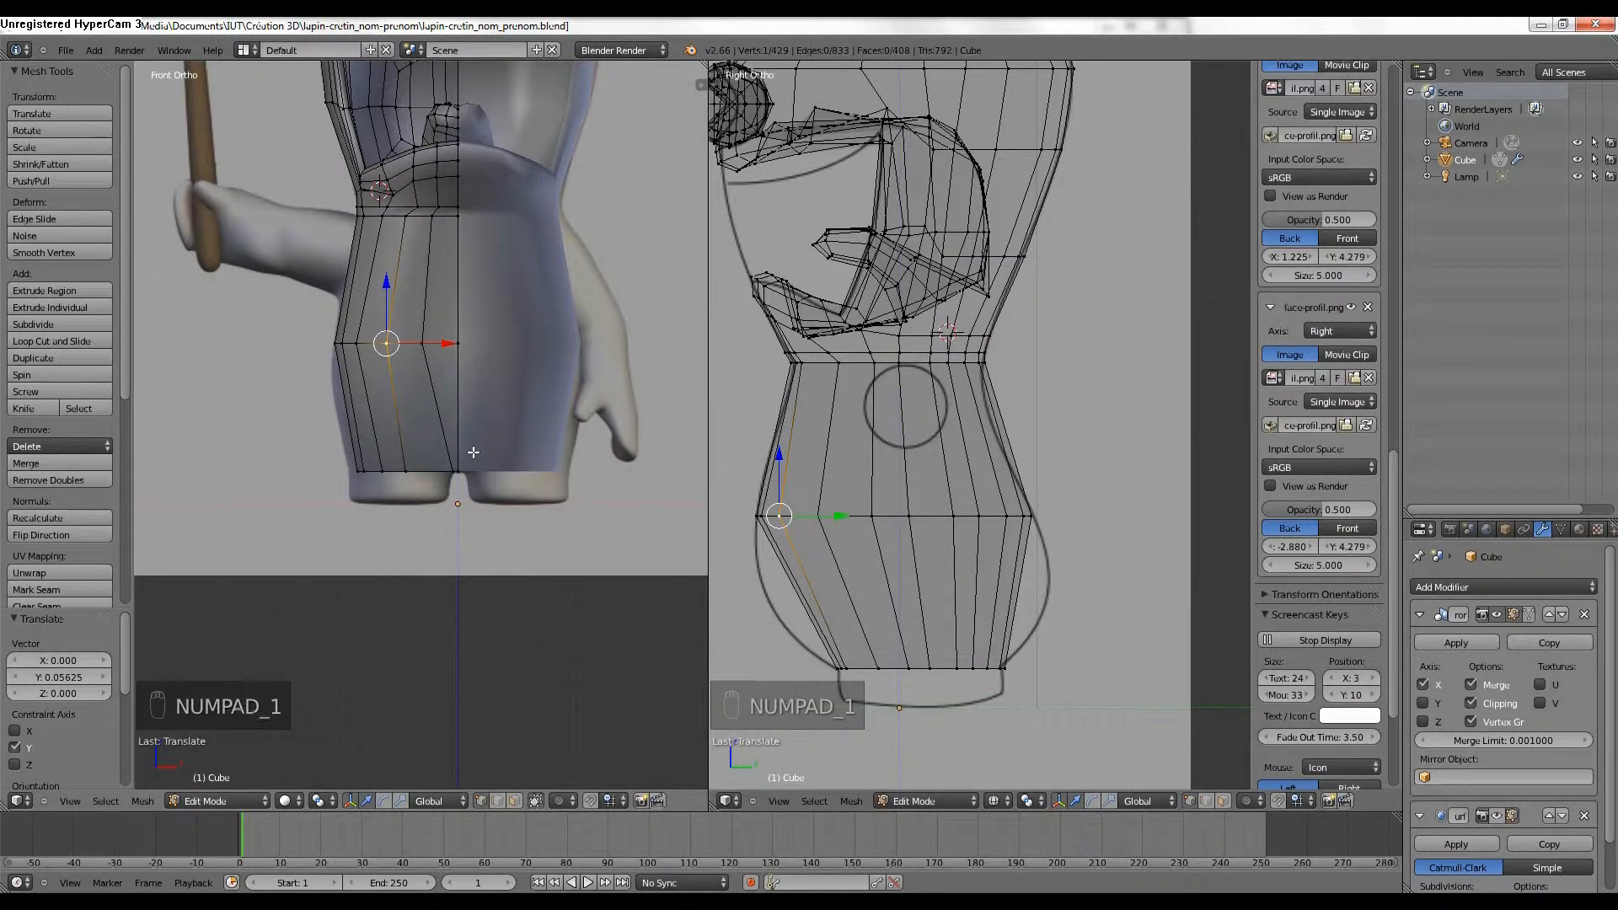
{"action": "scroll", "coordinate": [472, 453], "scroll_direction": "up", "scroll_amount": 2}
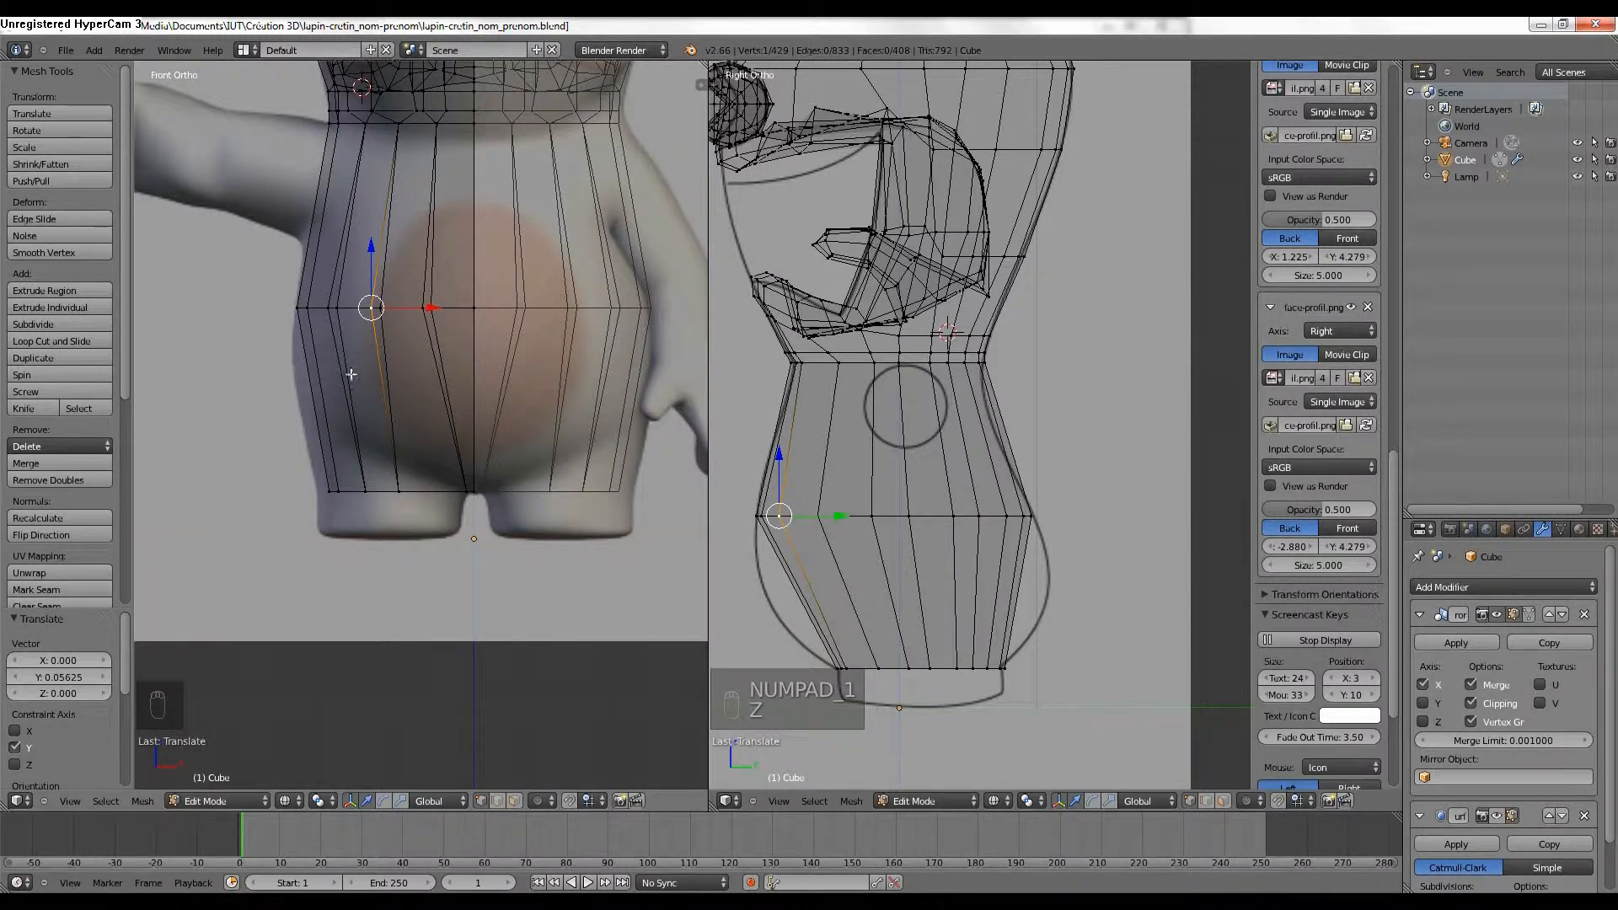
{"action": "key", "text": "ctrl+r"}
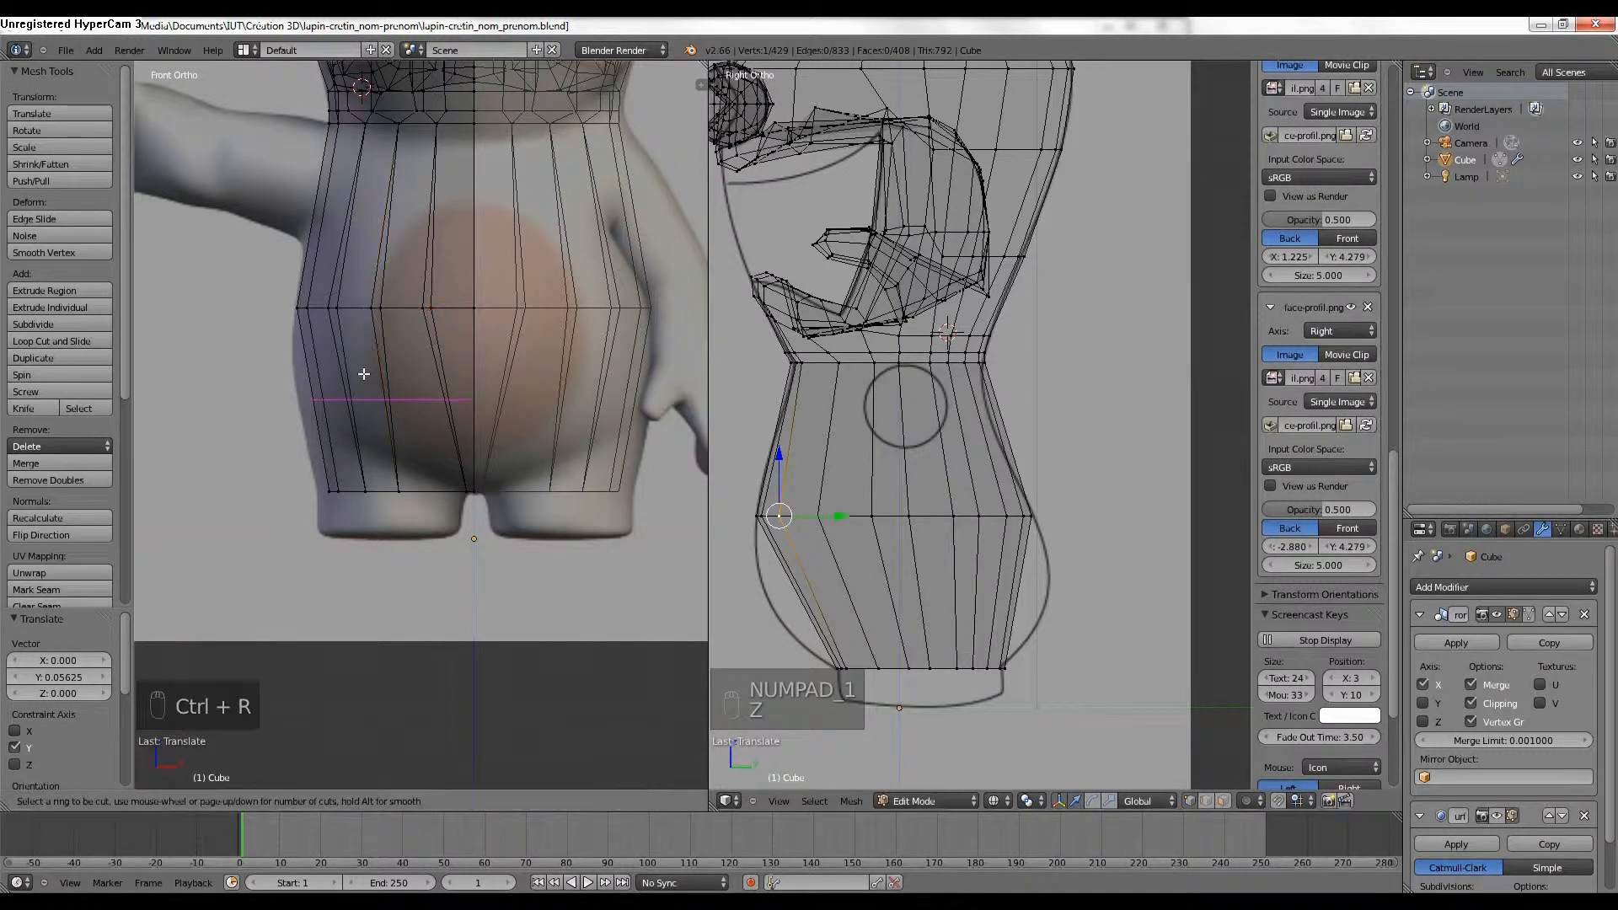
{"action": "left_click", "coordinate": [362, 373]}
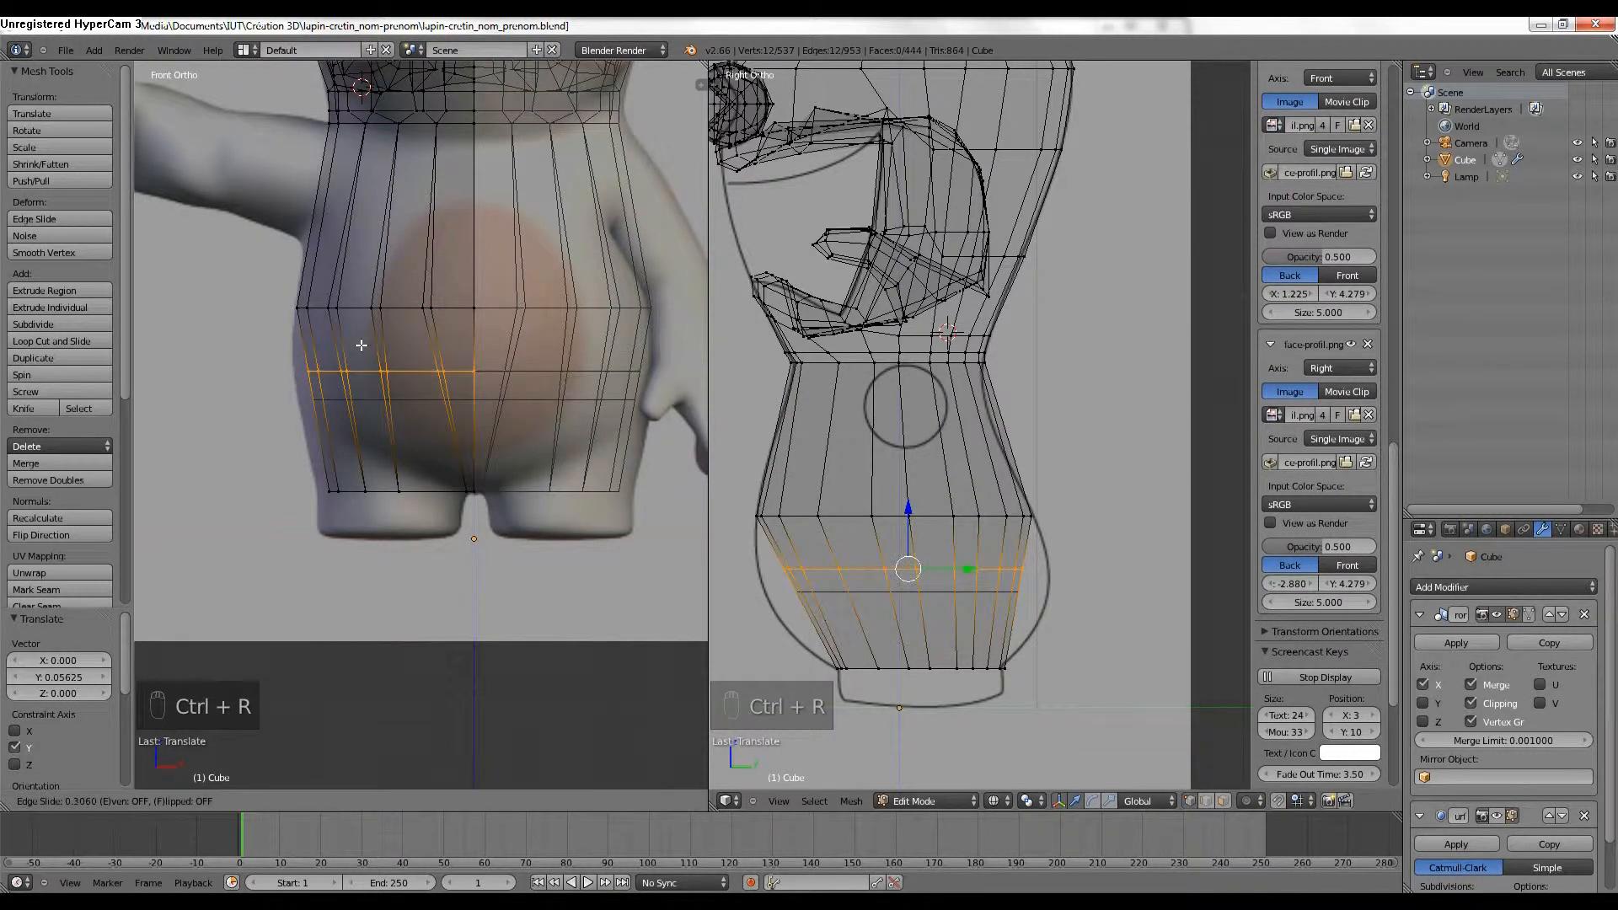
{"action": "left_click", "coordinate": [361, 342]}
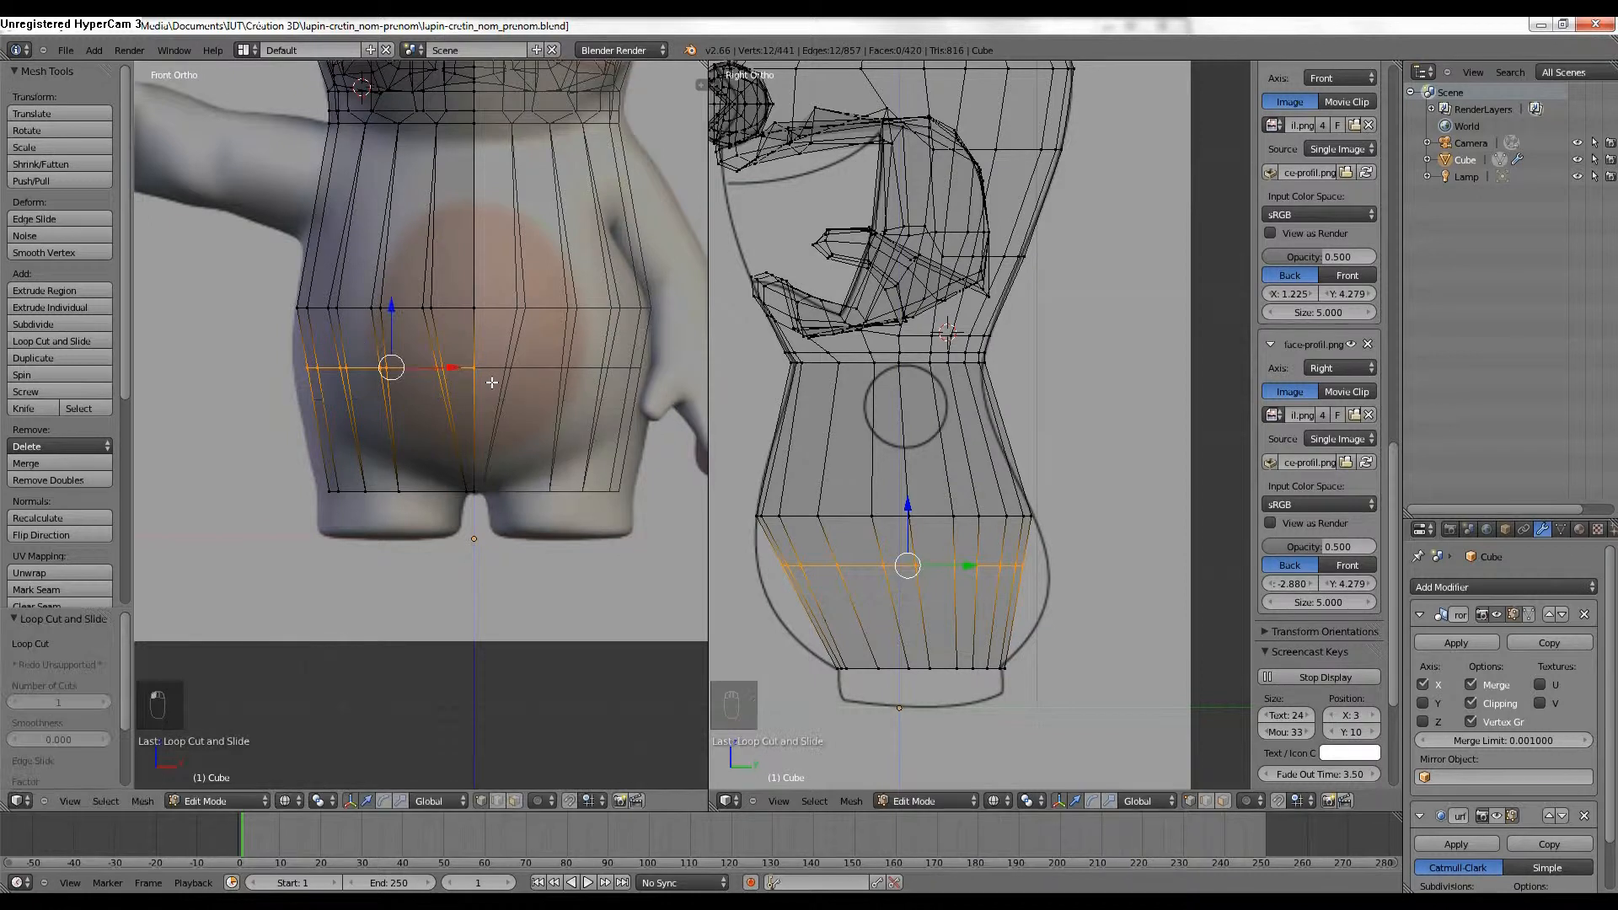
Select the new lower loop without its centreline vertices and scale it 1.103 along X to approach the belly outline.
{"action": "scroll", "coordinate": [460, 384], "scroll_direction": "up", "scroll_amount": 1}
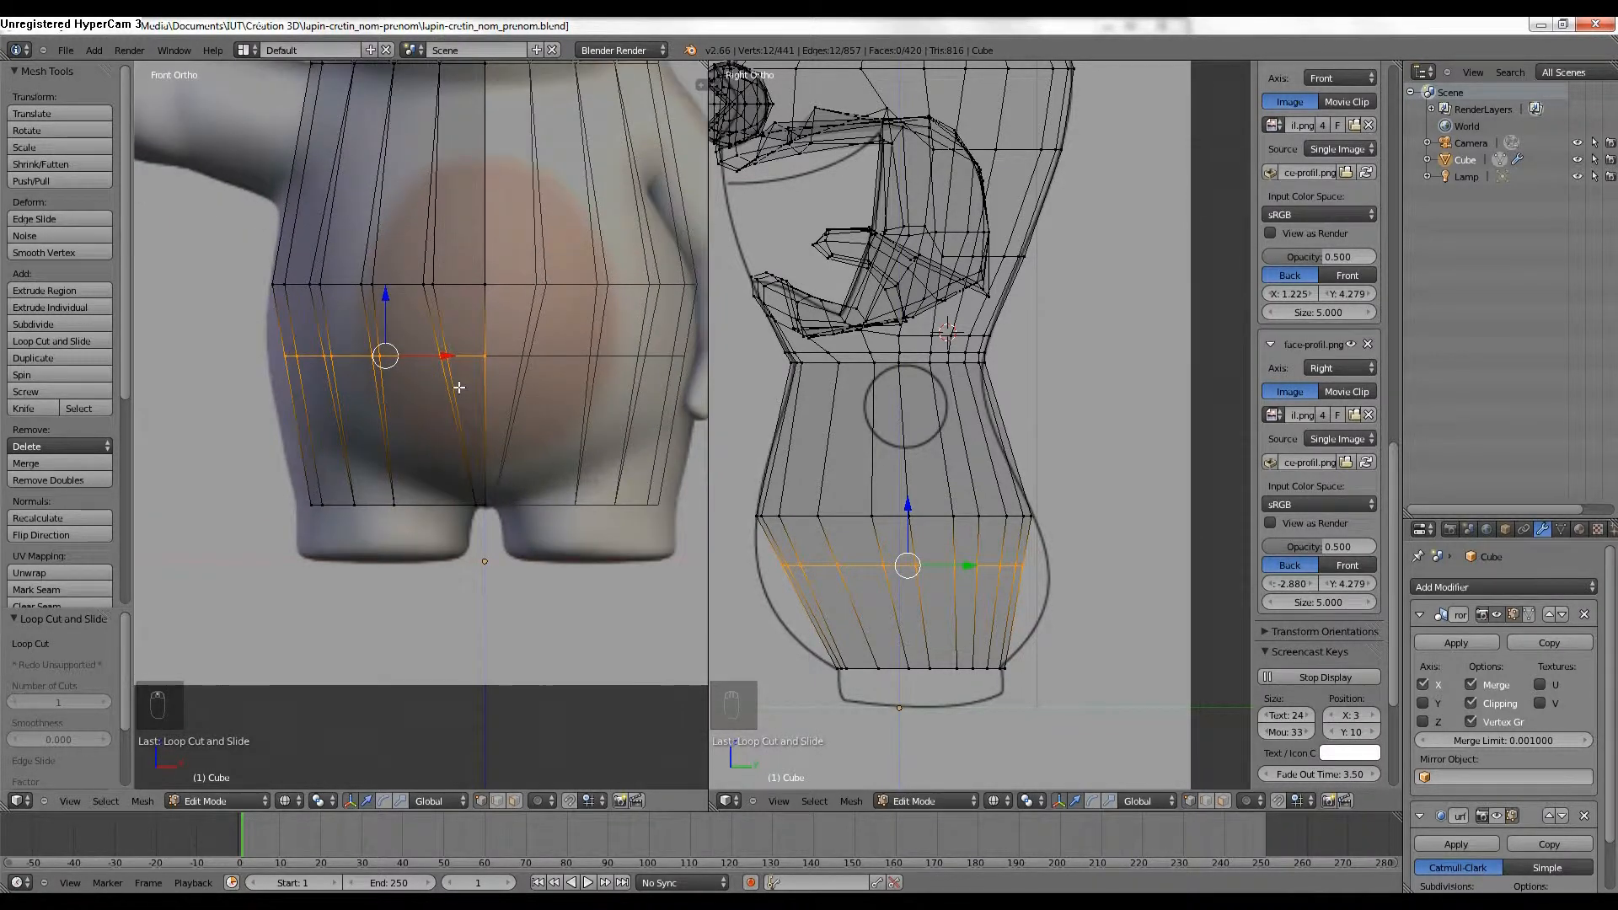
{"action": "right_click", "coordinate": [310, 285]}
{"action": "right_click", "coordinate": [312, 285], "text": "shift"}
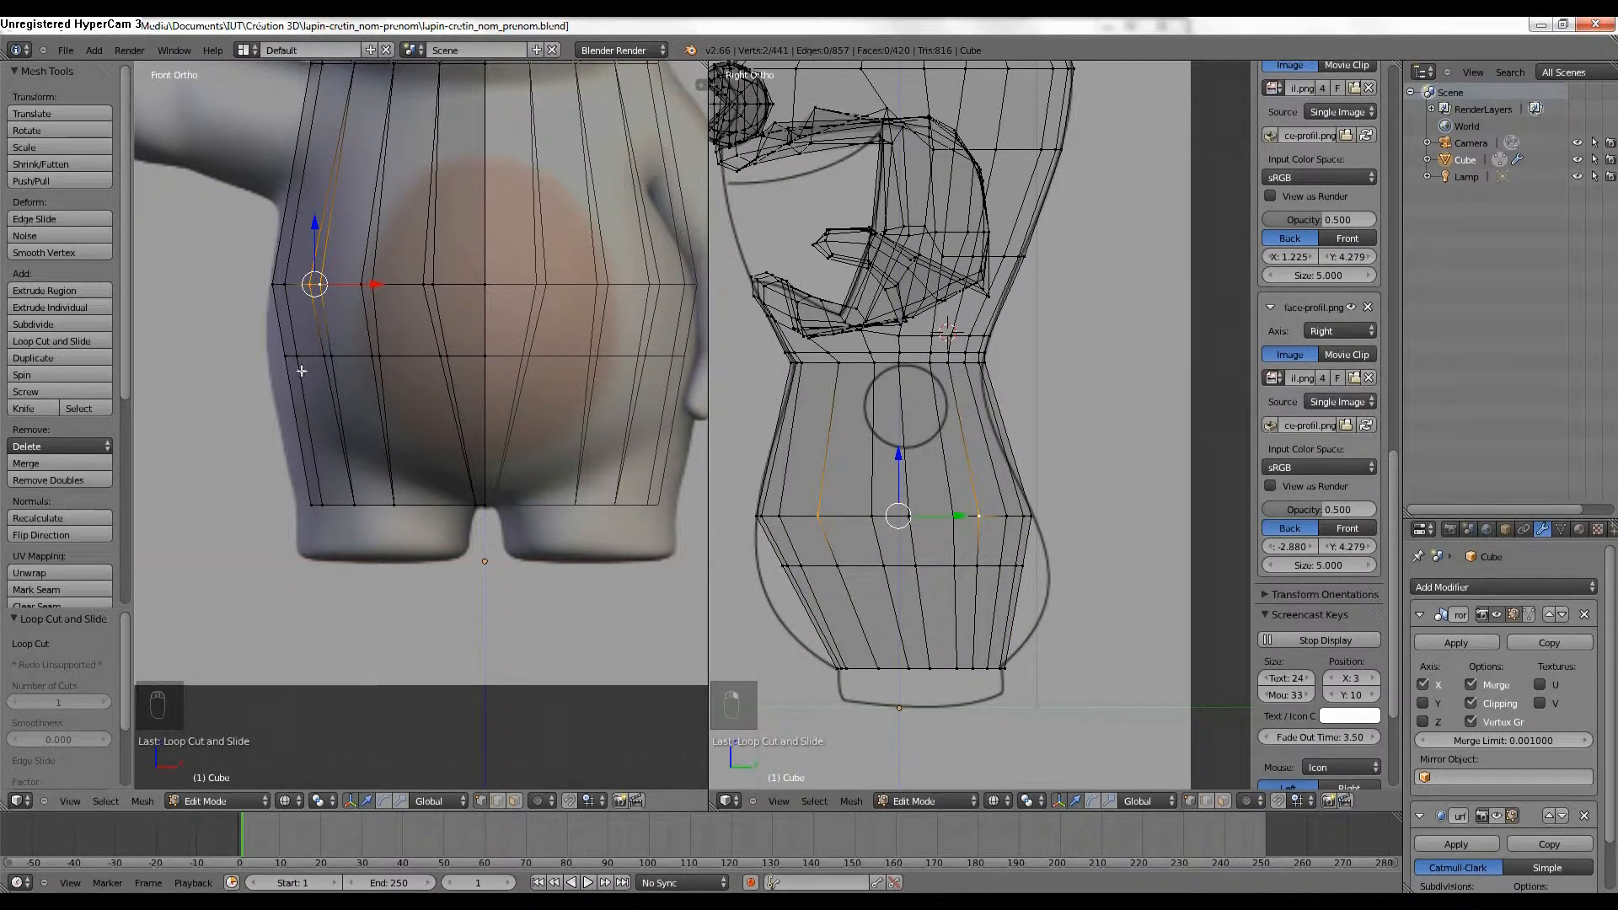
{"action": "key", "text": "a"}
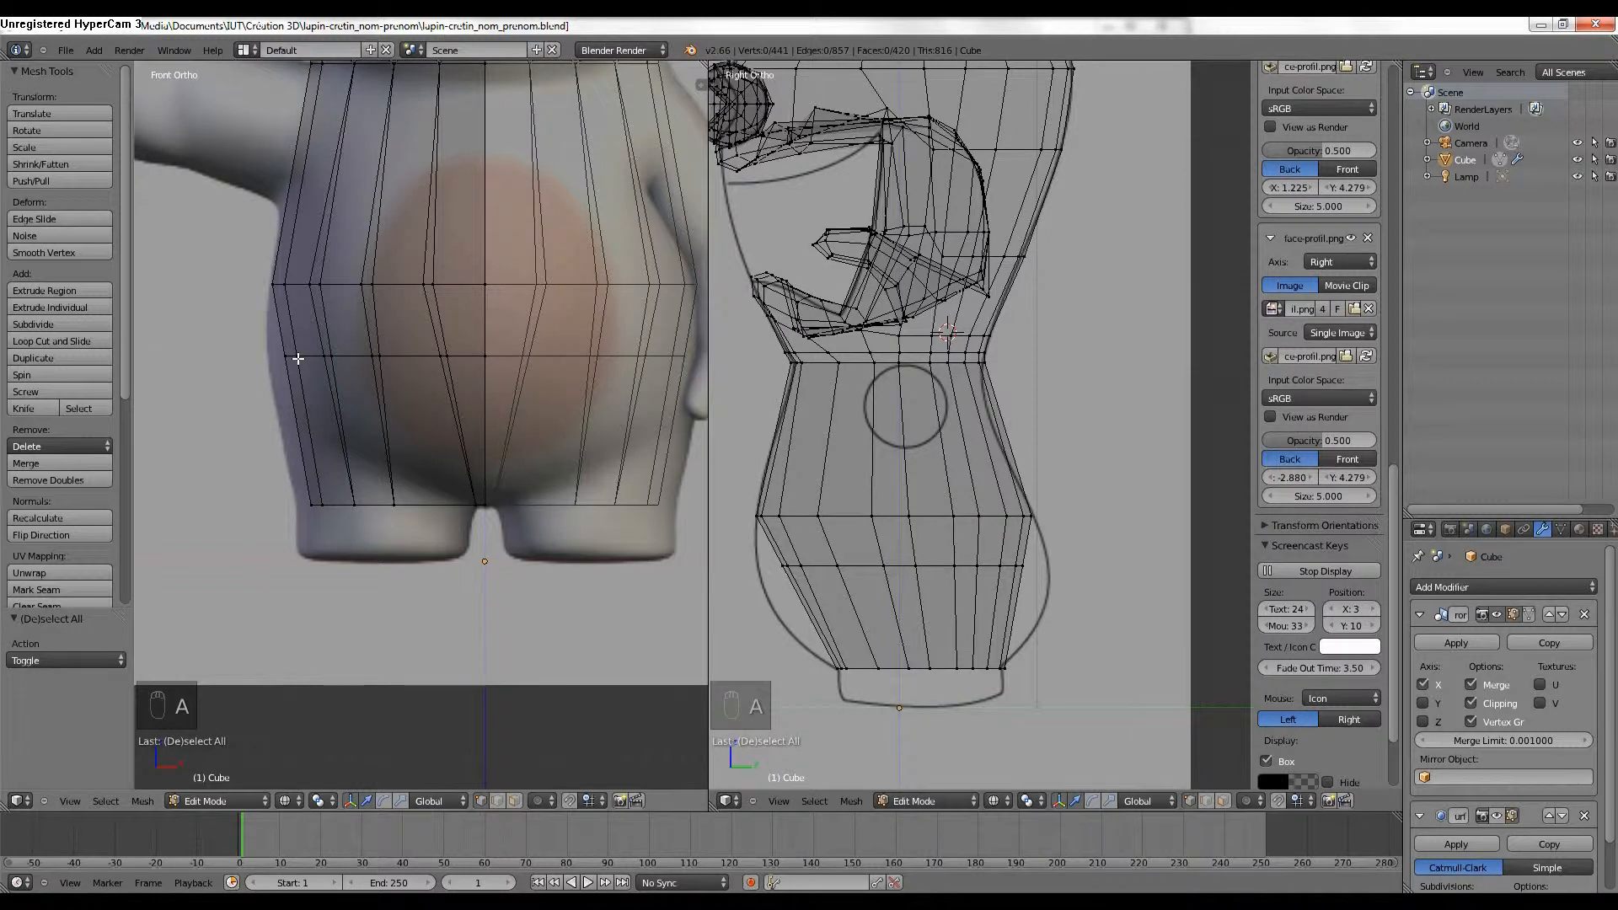
{"action": "key", "text": "b"}
{"action": "left_click_drag", "start_coordinate": [278, 344], "coordinate": [451, 372]}
{"action": "left_click", "coordinate": [433, 356]}
{"action": "key", "text": "s"}
{"action": "key", "text": "x"}
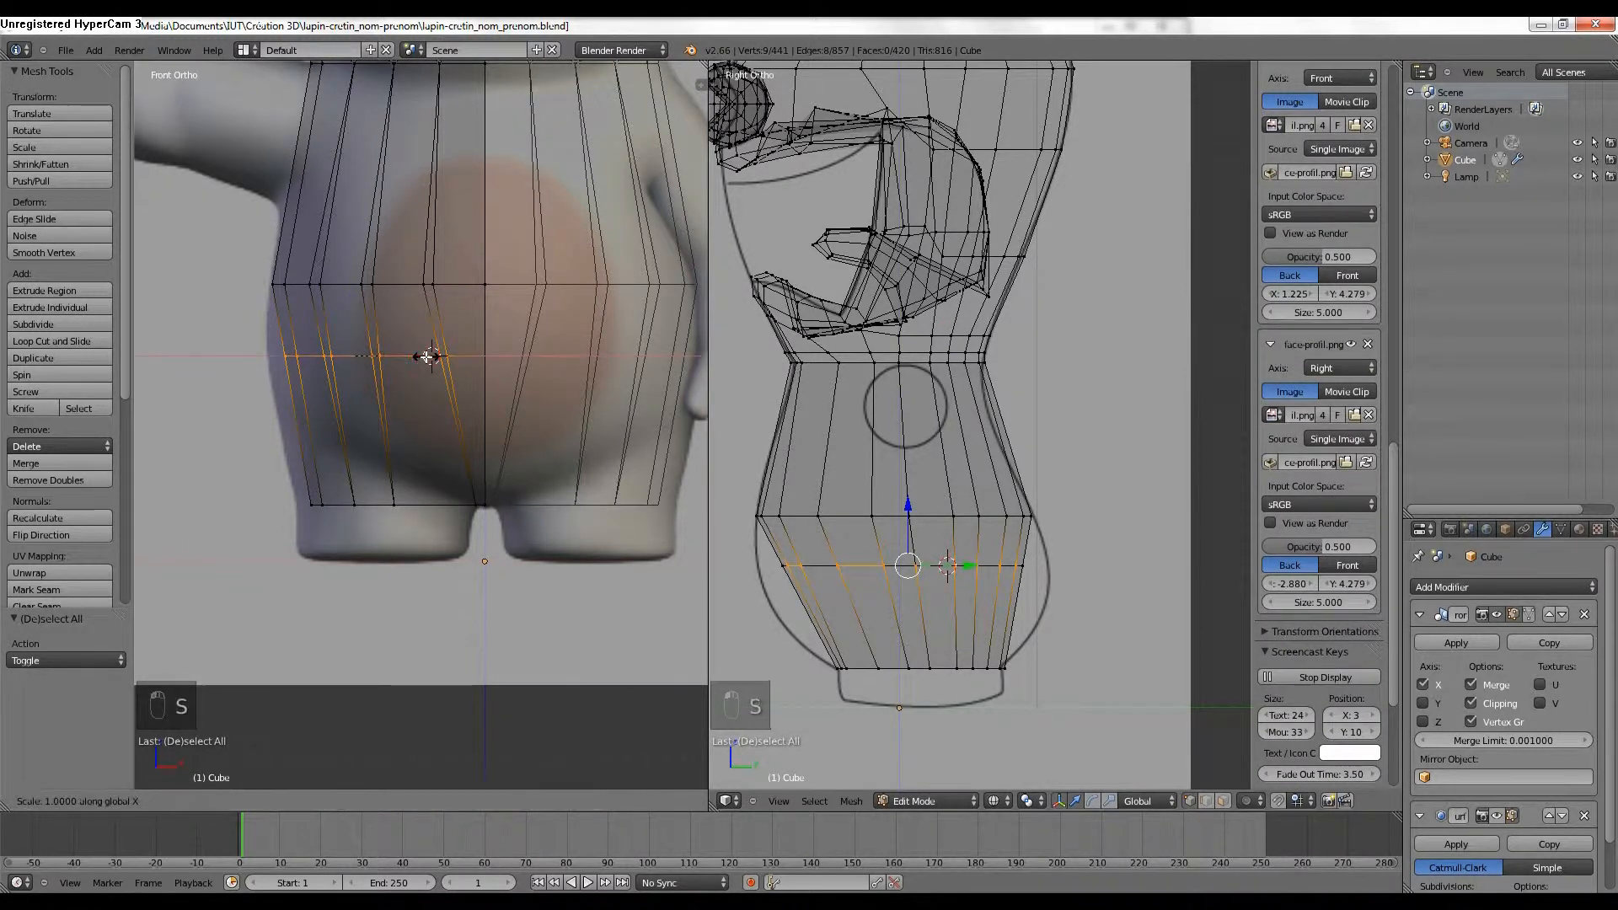
{"action": "left_click", "coordinate": [432, 357]}
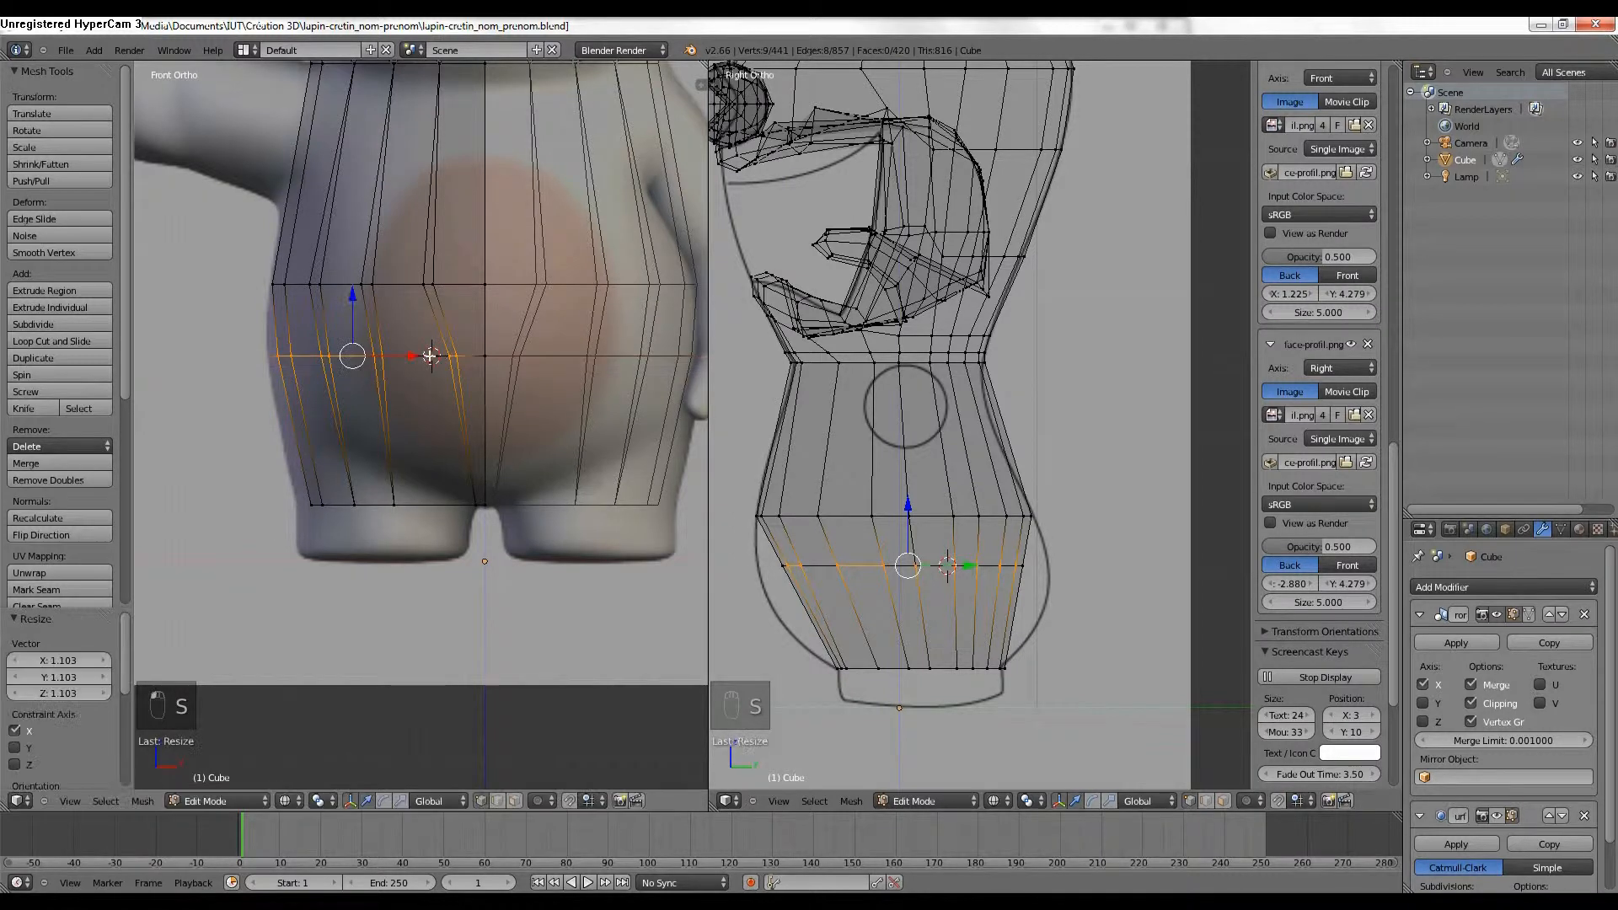
Fit the lower loop's side to the front image by scaling it a further 1.022 and moving it about -0.034 along X.
{"action": "key", "text": "s"}
{"action": "key", "text": "x"}
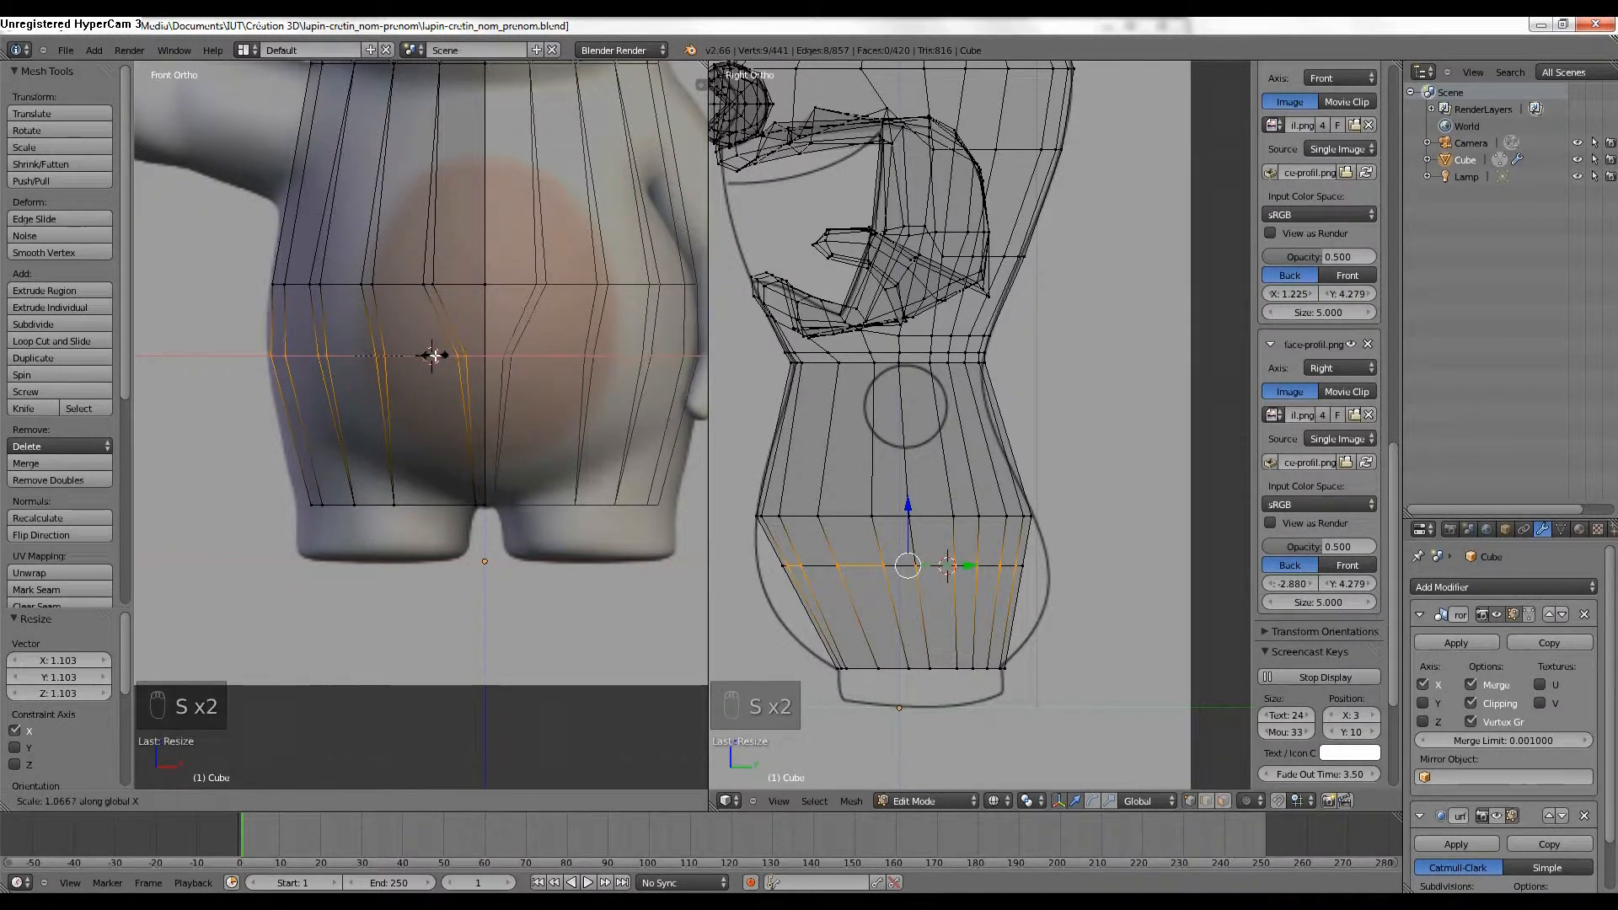
{"action": "left_click", "coordinate": [434, 355]}
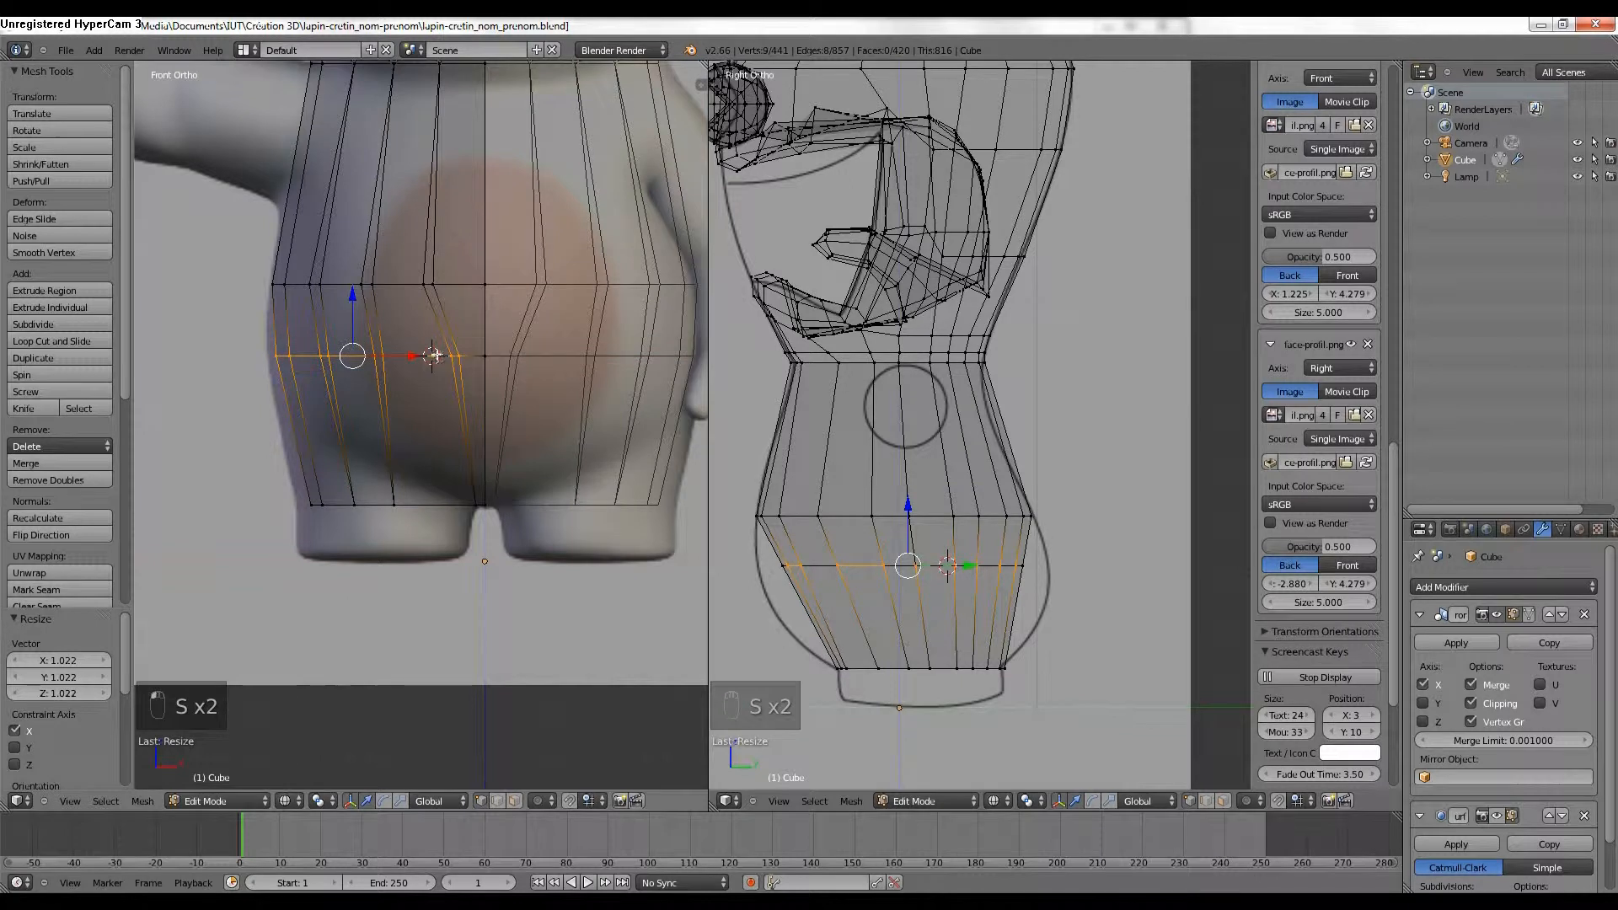
{"action": "key", "text": "g"}
{"action": "key", "text": "x"}
{"action": "left_click", "coordinate": [412, 356]}
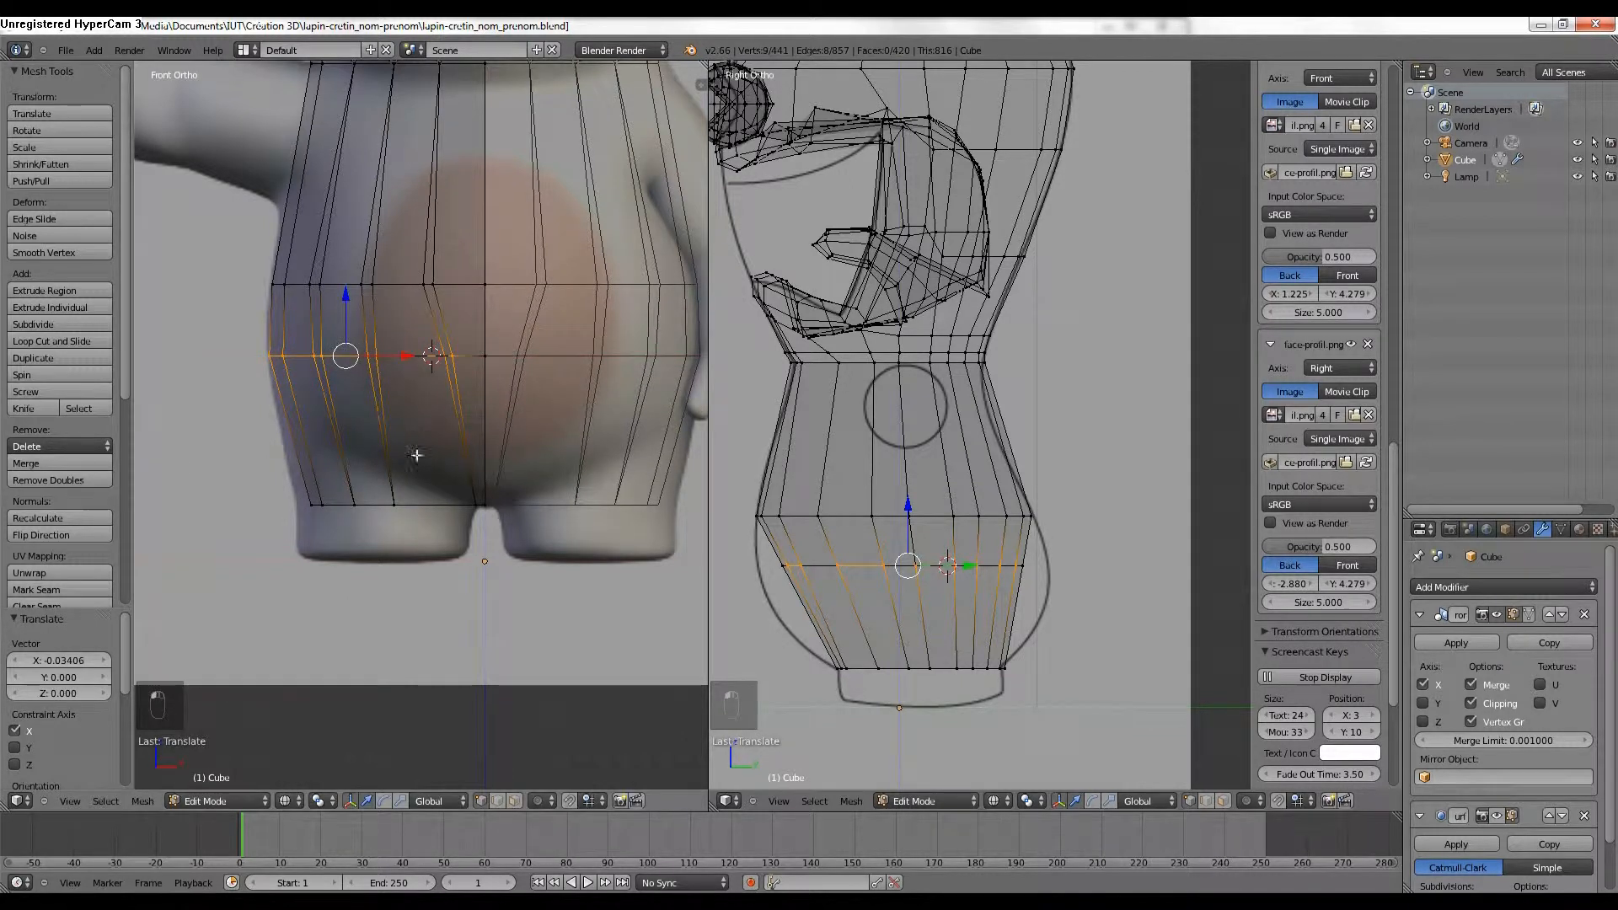
{"action": "scroll", "coordinate": [416, 455], "scroll_direction": "down", "scroll_amount": 2}
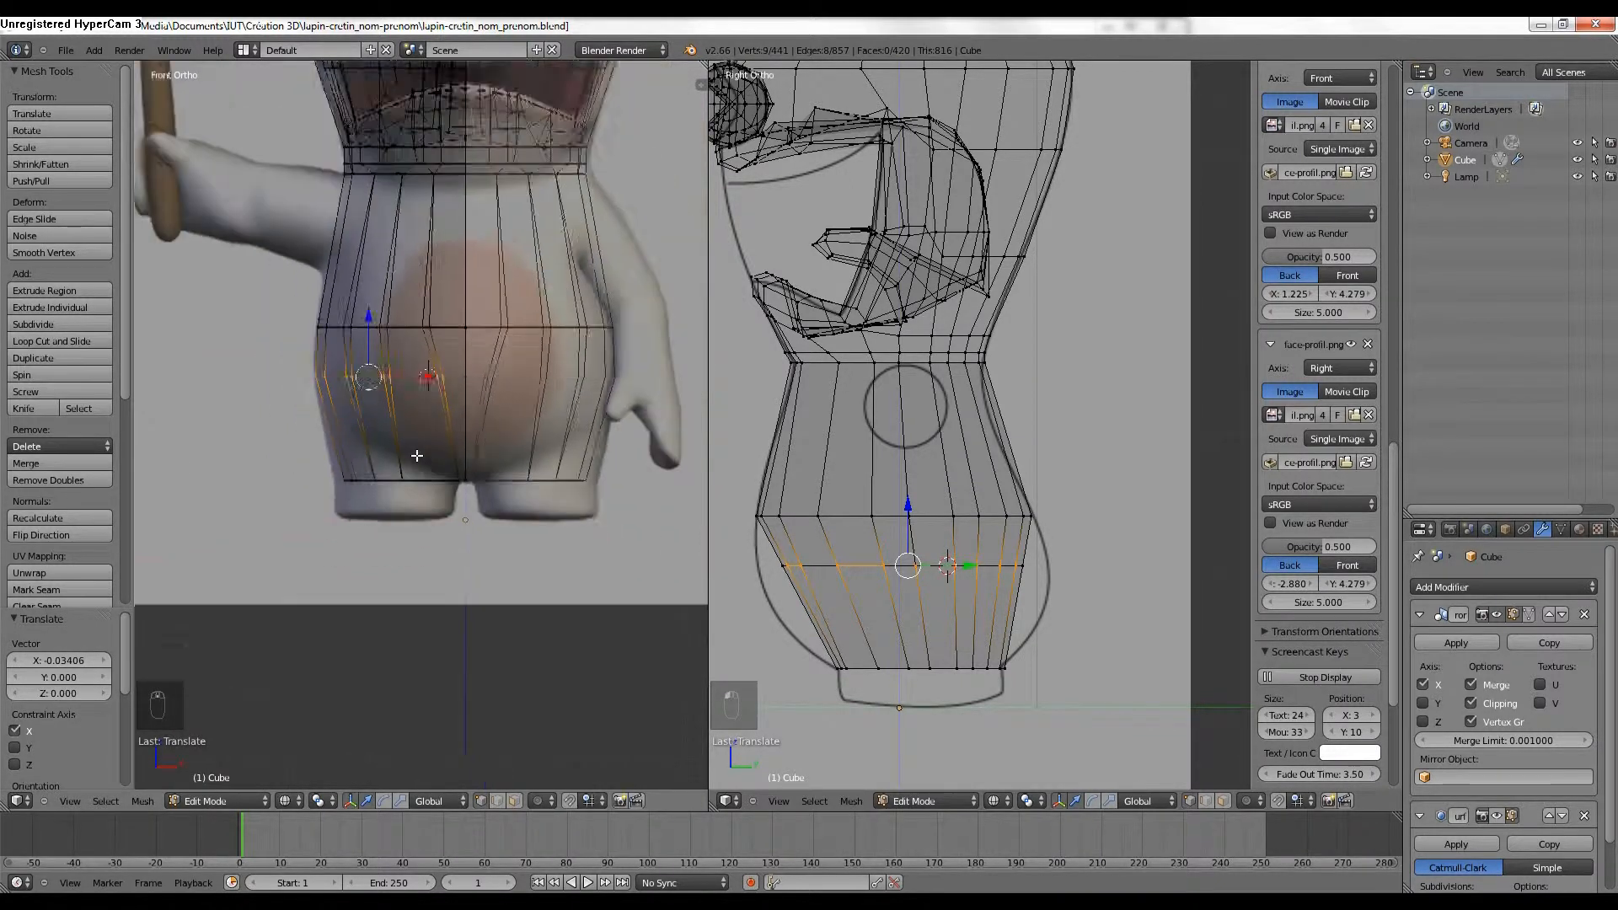
{"action": "scroll", "coordinate": [416, 455], "scroll_direction": "up", "scroll_amount": 1}
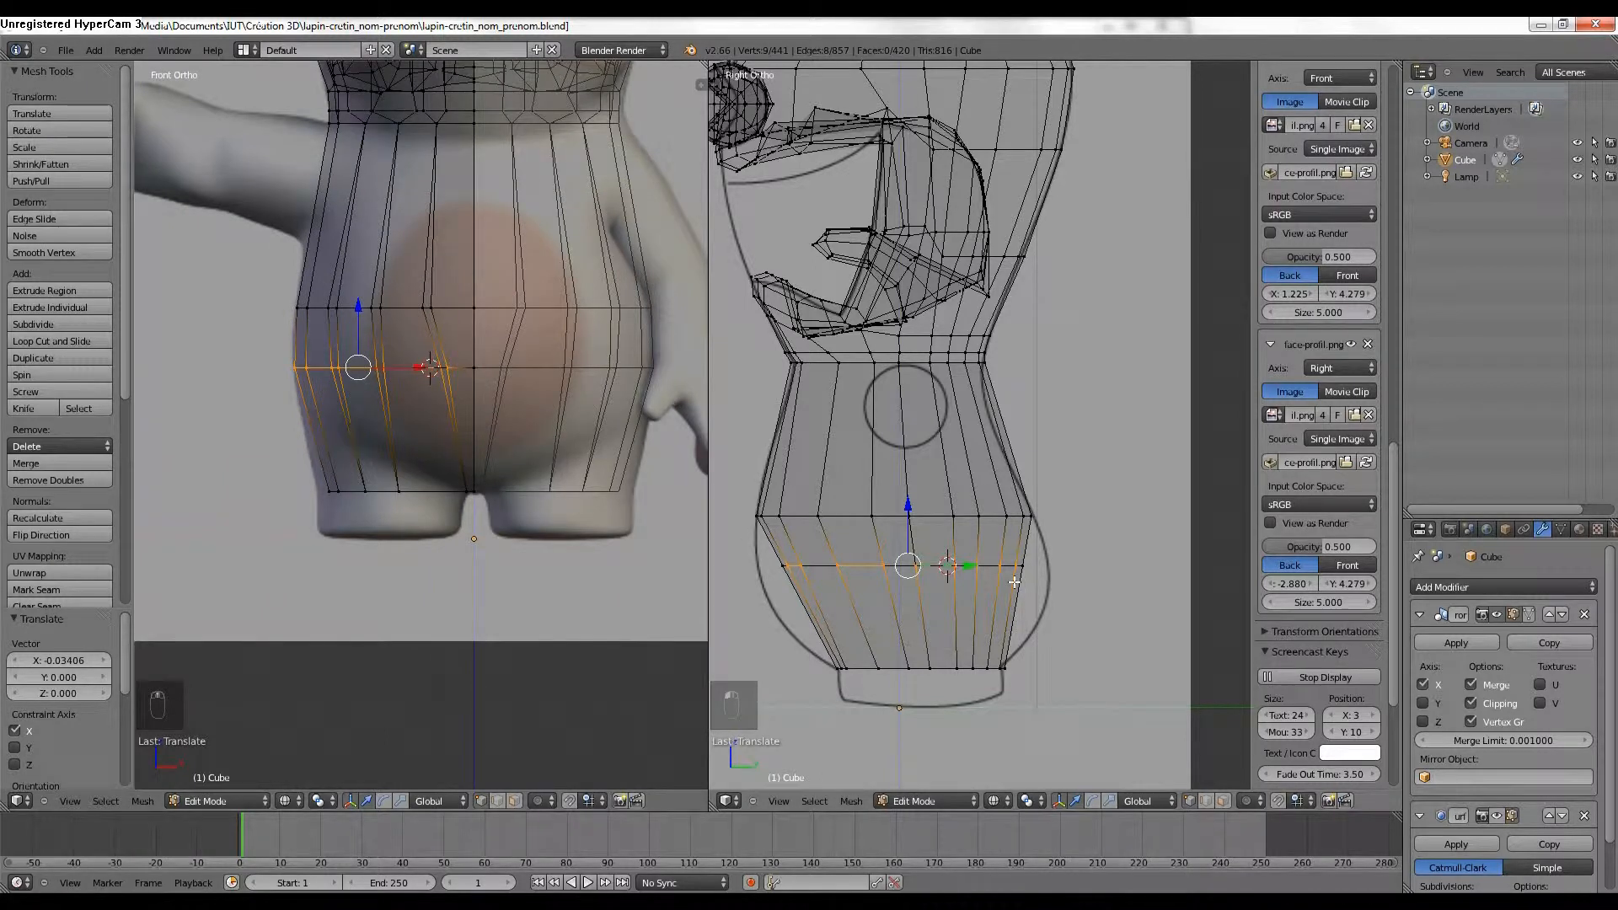
Select the whole lower loop in the profile view and scale it 1.215 along Y to match the drawing's outline.
{"action": "key", "text": "a"}
{"action": "key", "text": "b"}
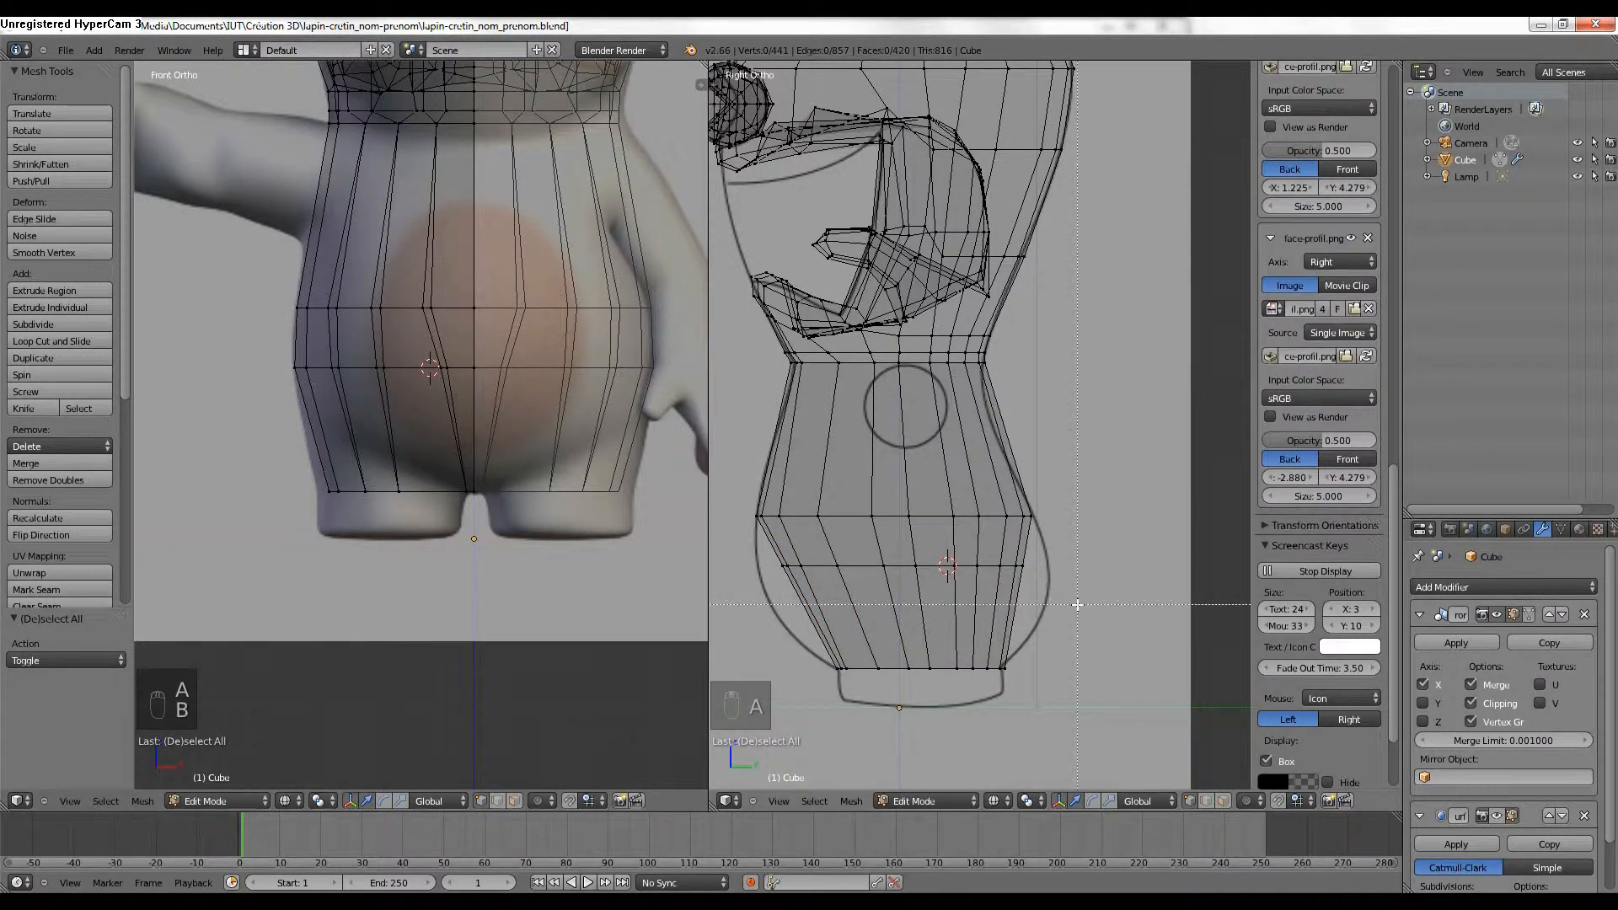
{"action": "left_click_drag", "start_coordinate": [1078, 604], "coordinate": [741, 550]}
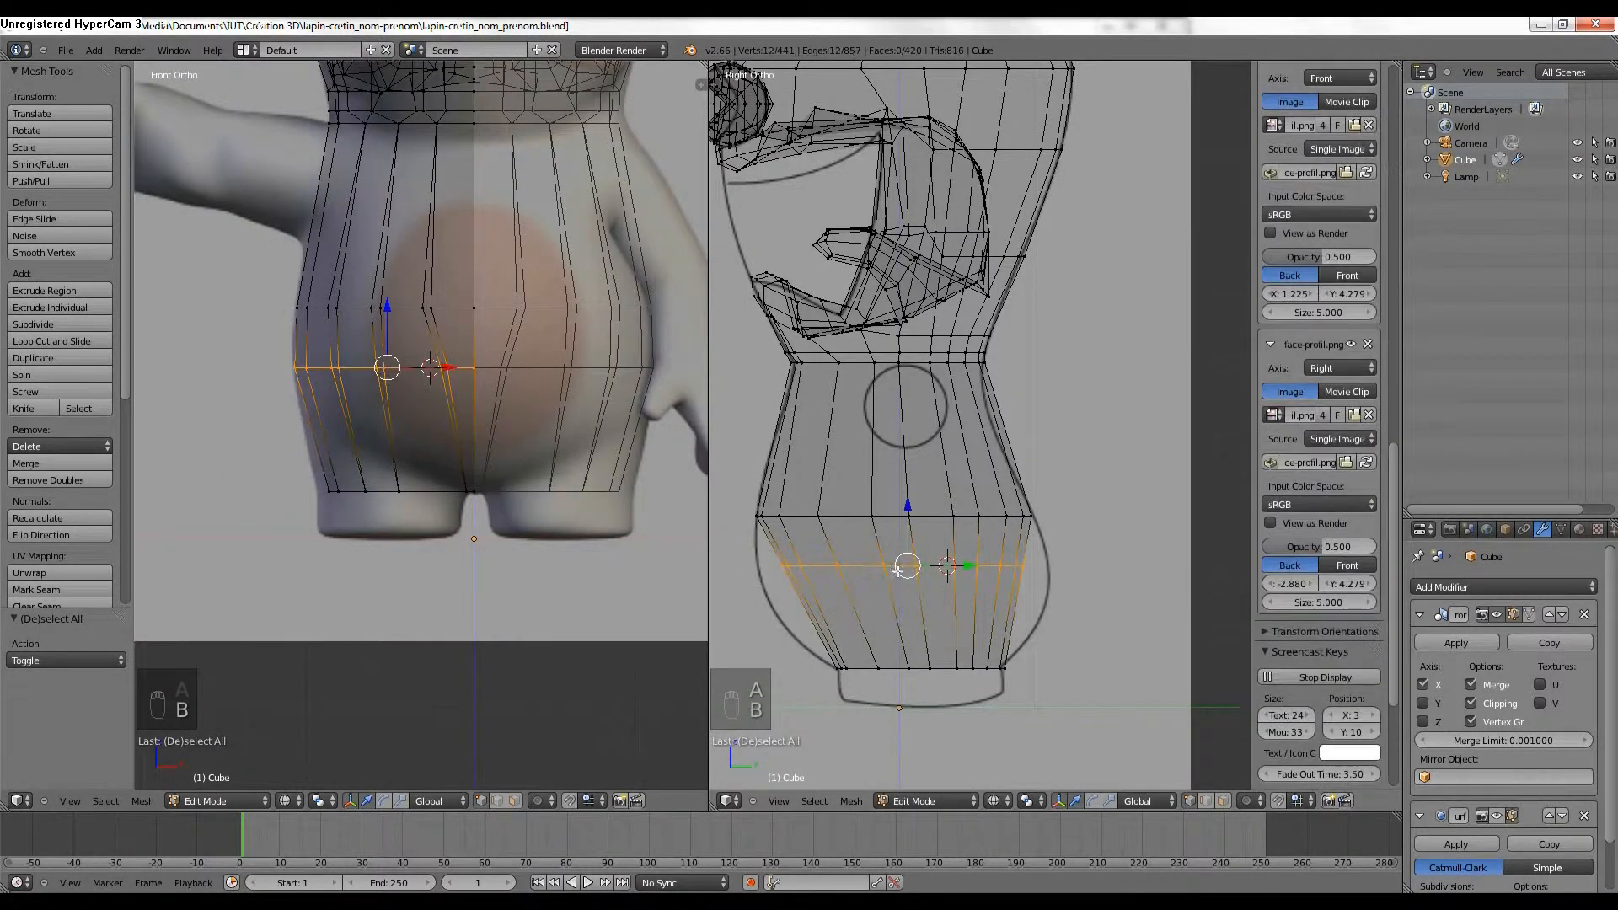
{"action": "key", "text": "s"}
{"action": "key", "text": "y"}
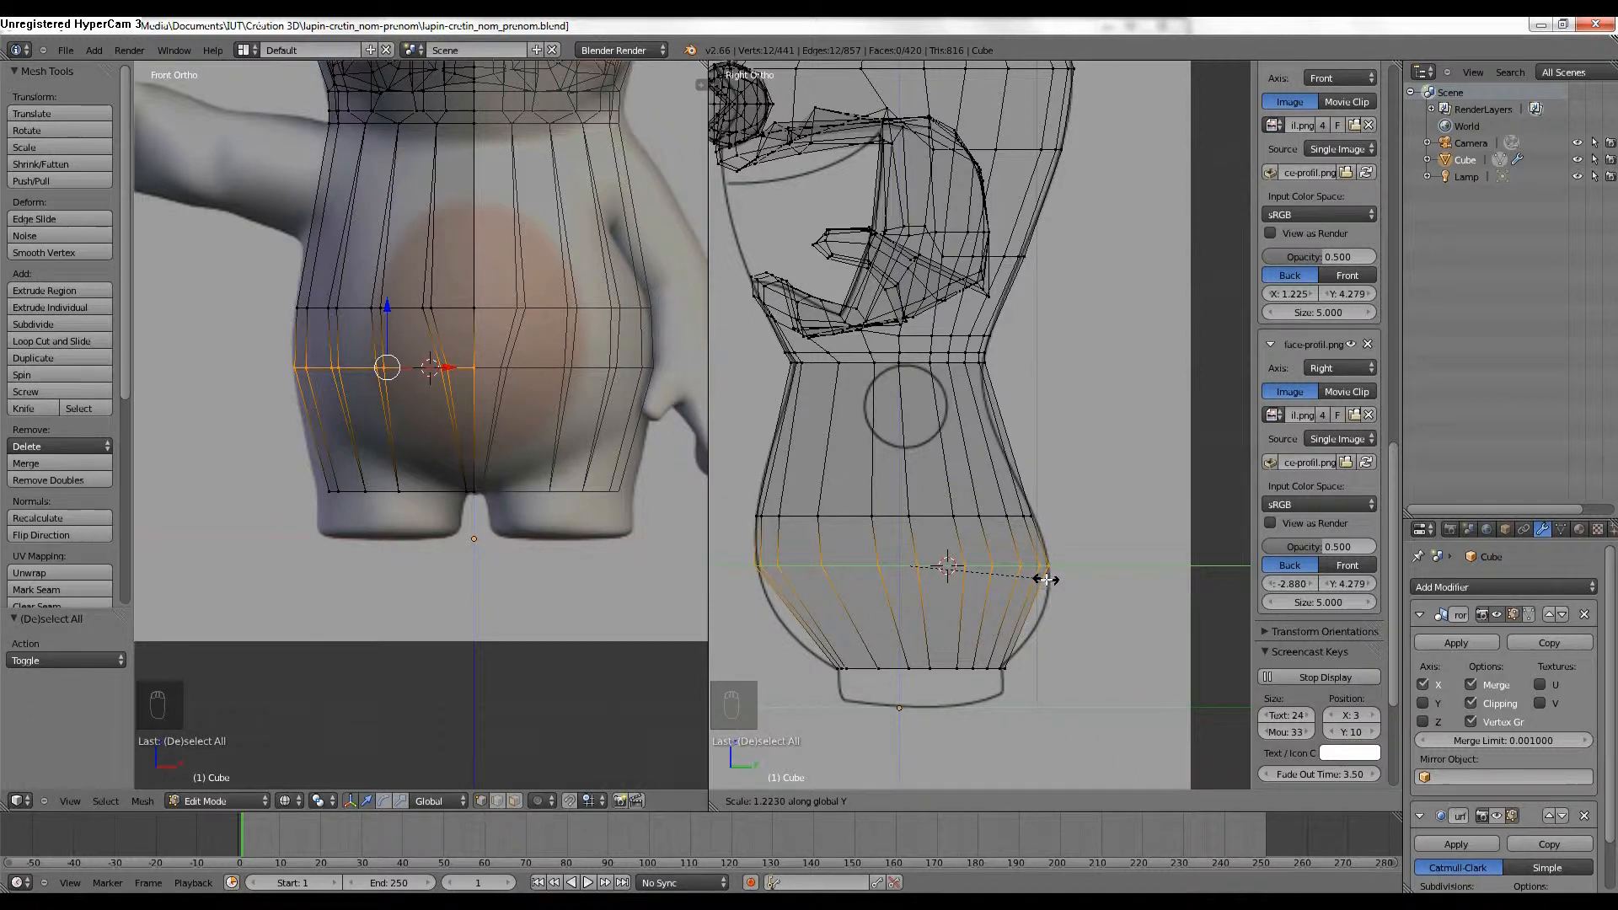
{"action": "left_click", "coordinate": [1045, 579]}
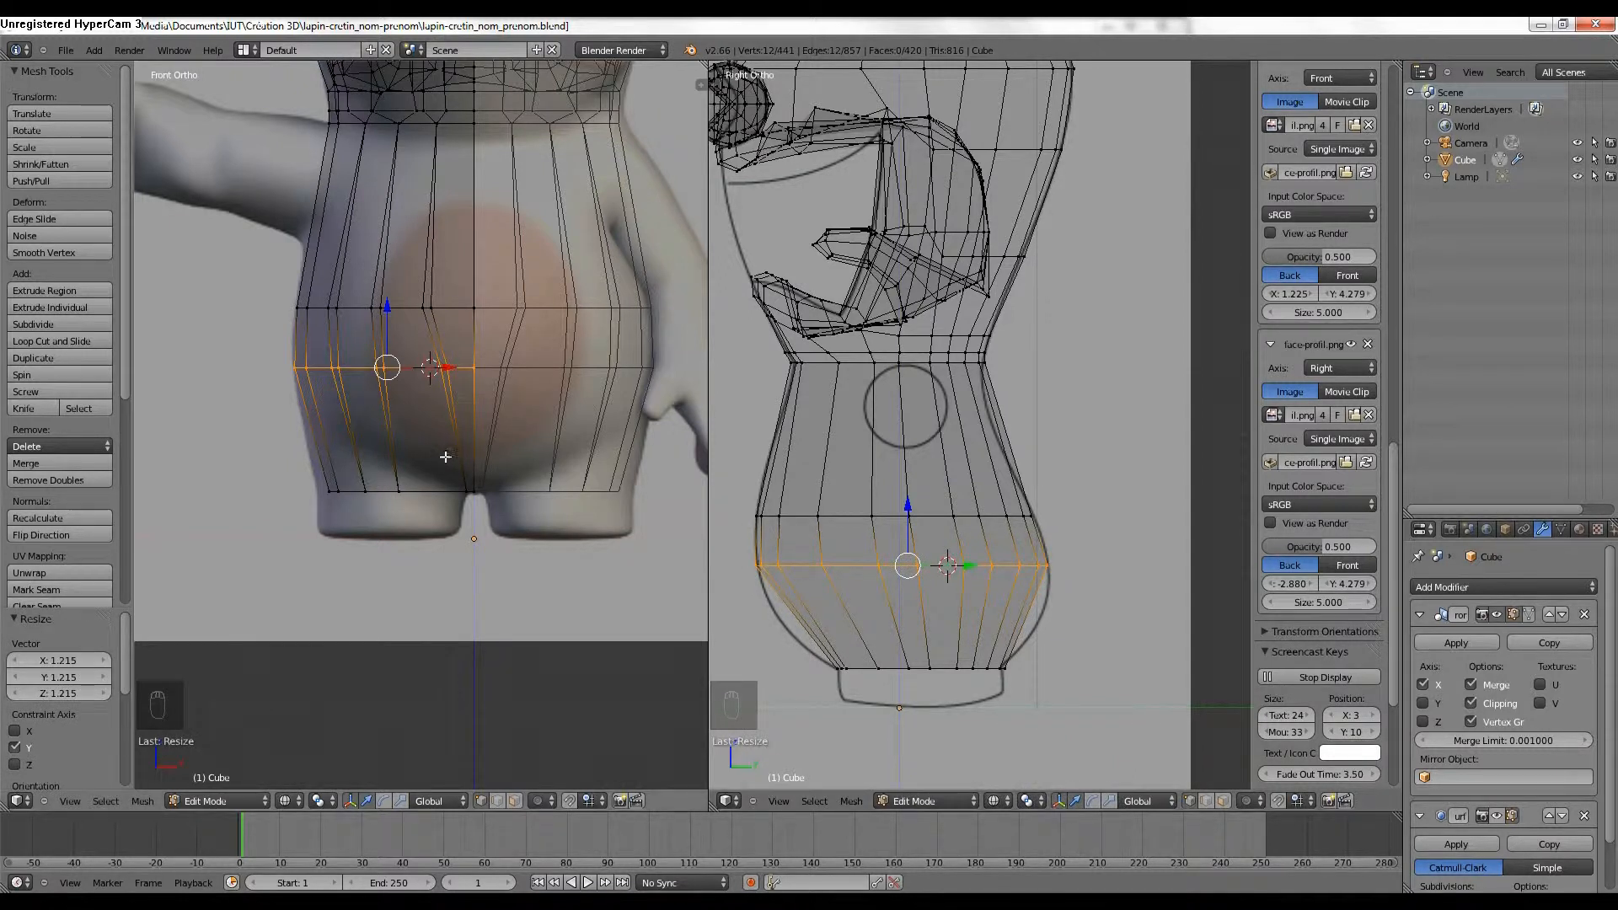
In solid view, snap the 3D cursor to the interior vertex on the underside of the body.
{"action": "middle_click_drag", "start_coordinate": [420, 498], "coordinate": [409, 449]}
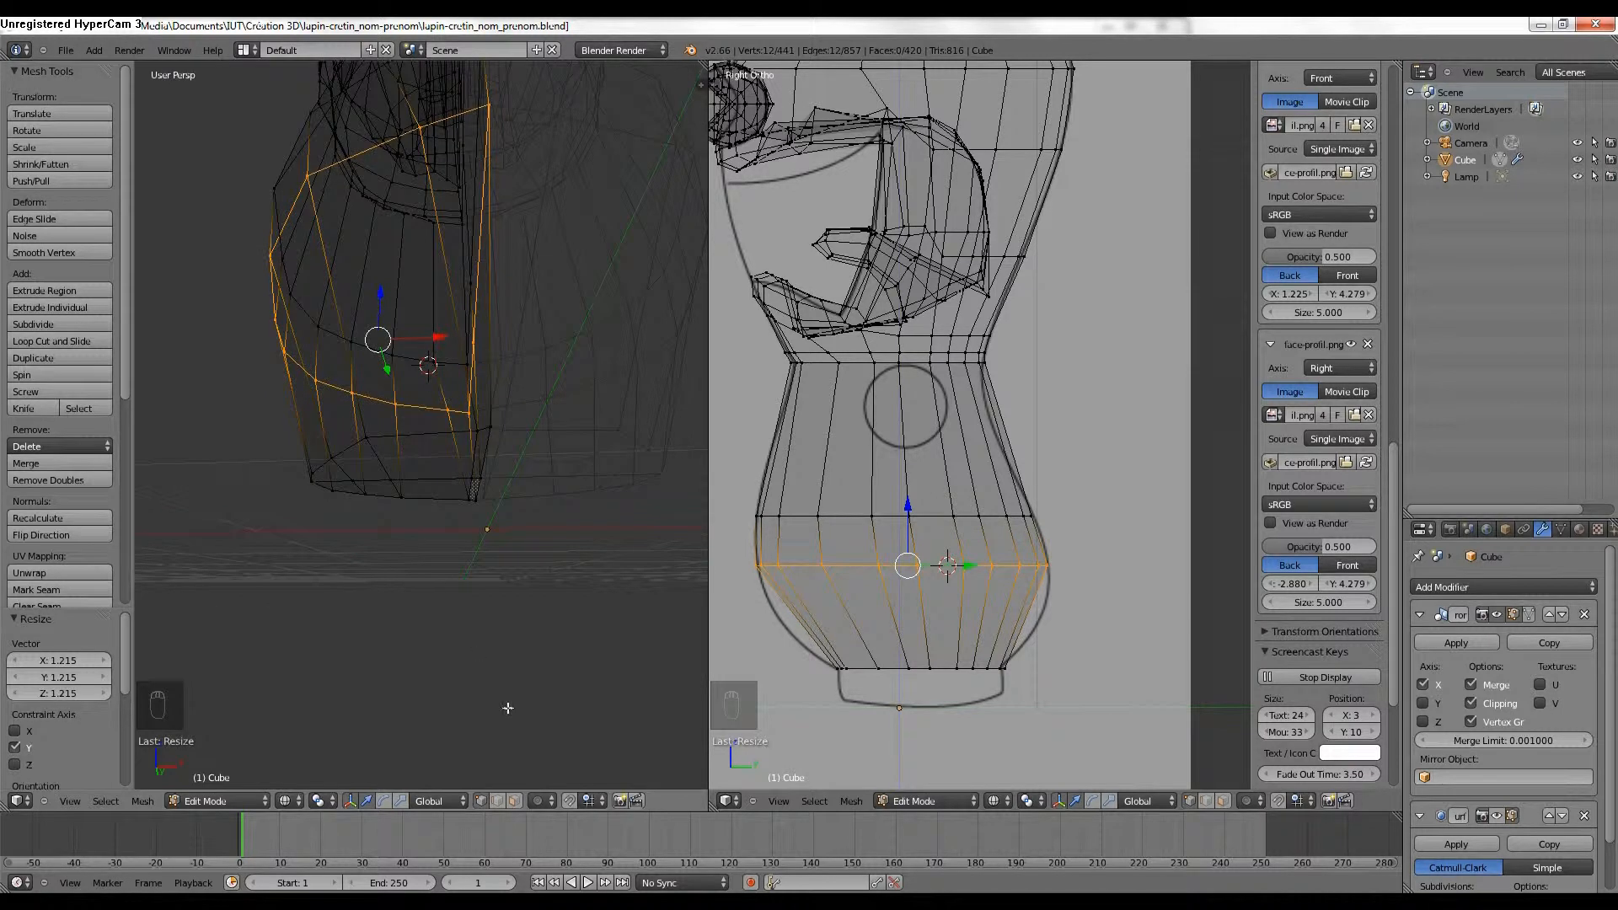
{"action": "middle_click_drag", "start_coordinate": [497, 598], "coordinate": [469, 528]}
{"action": "key", "text": "z"}
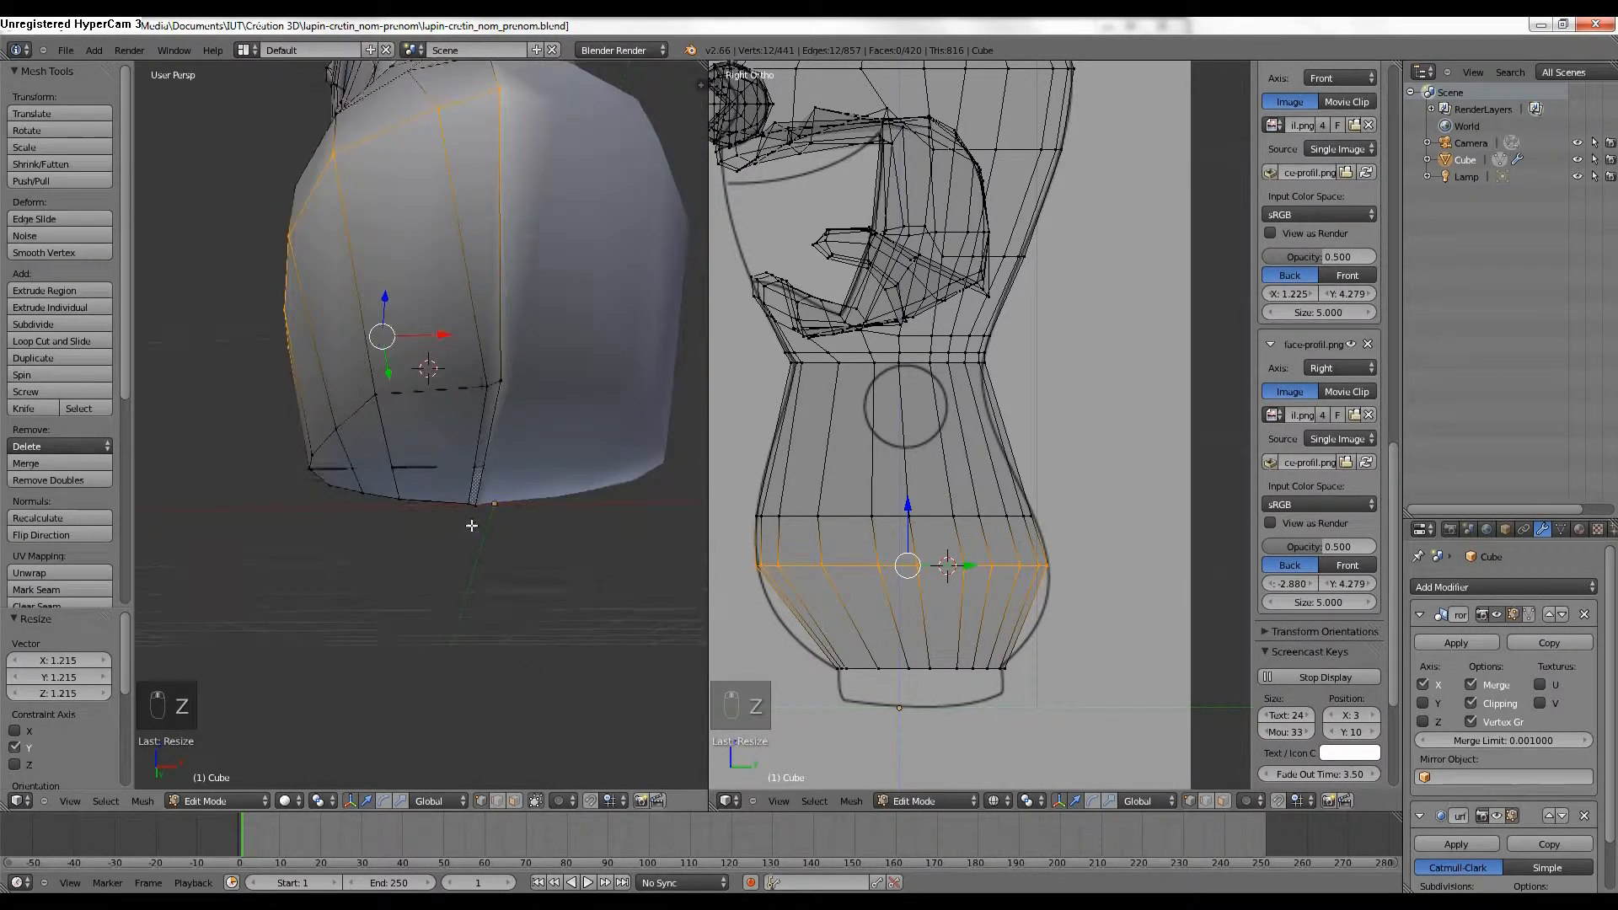
{"action": "right_click", "coordinate": [394, 466]}
{"action": "middle_click_drag", "start_coordinate": [393, 466], "coordinate": [468, 364]}
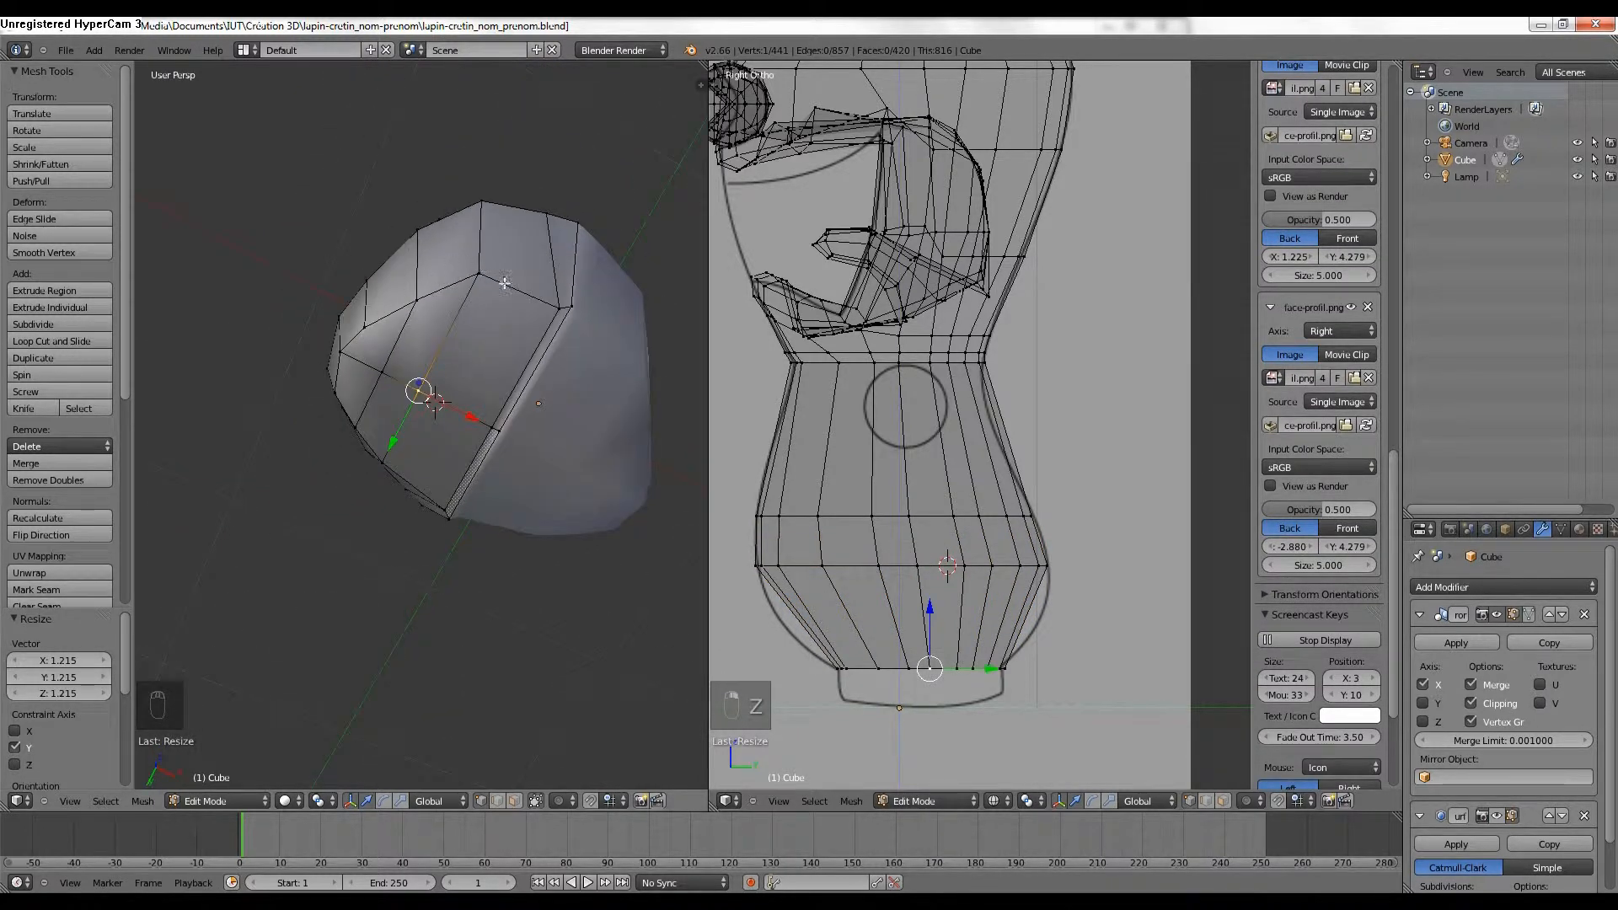
{"action": "middle_click_drag", "start_coordinate": [375, 379], "coordinate": [397, 466]}
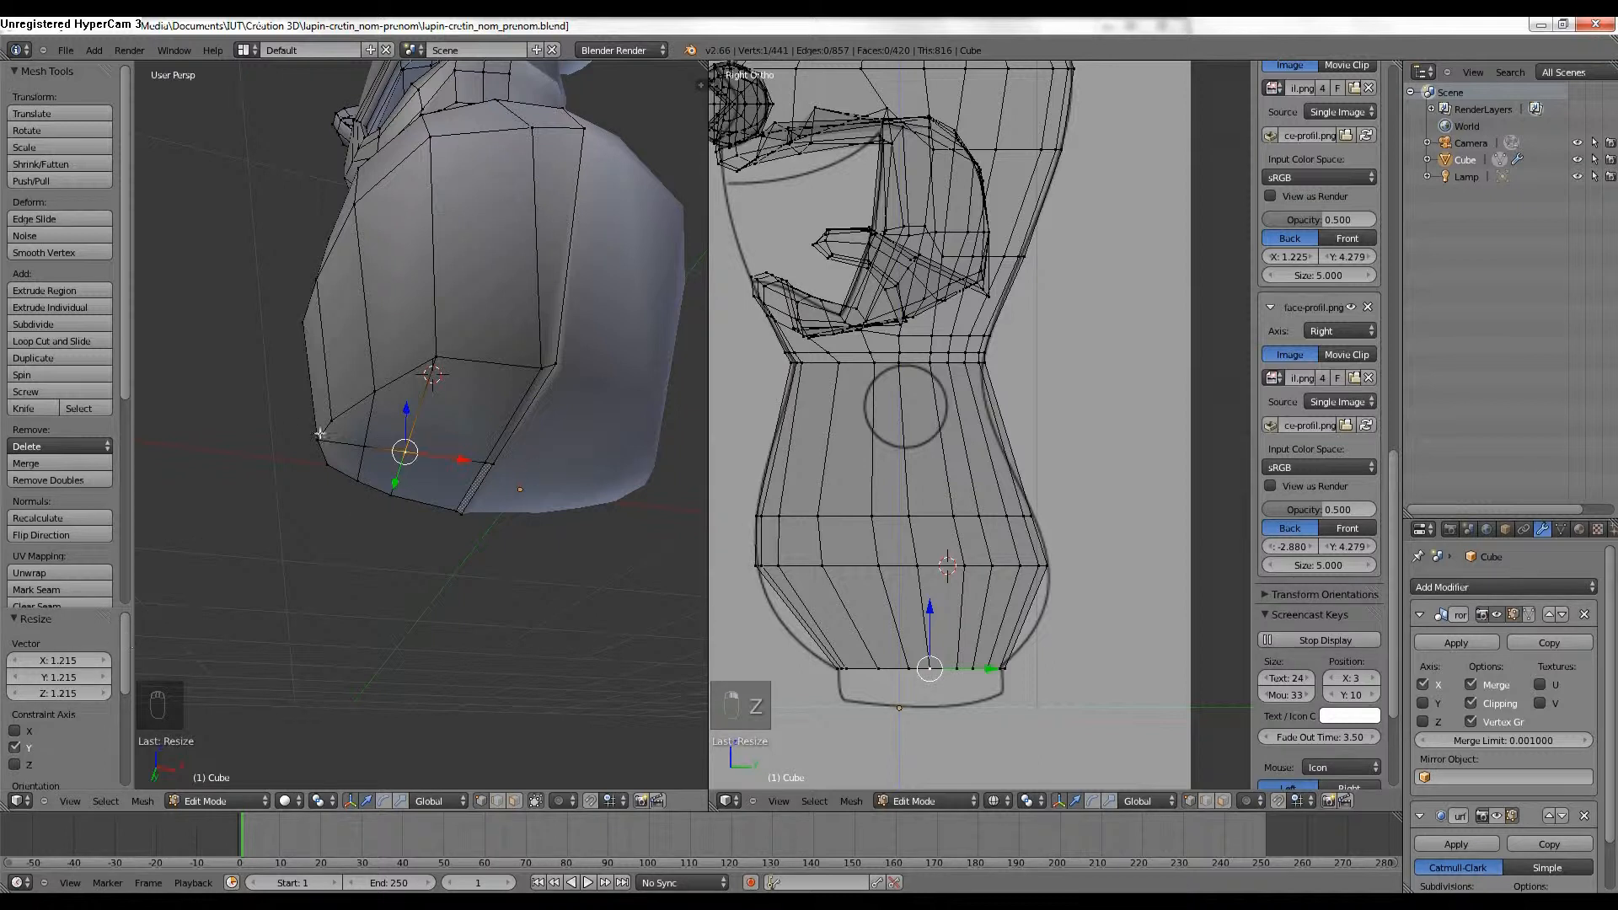
{"action": "middle_click_drag", "start_coordinate": [451, 362], "coordinate": [676, 386]}
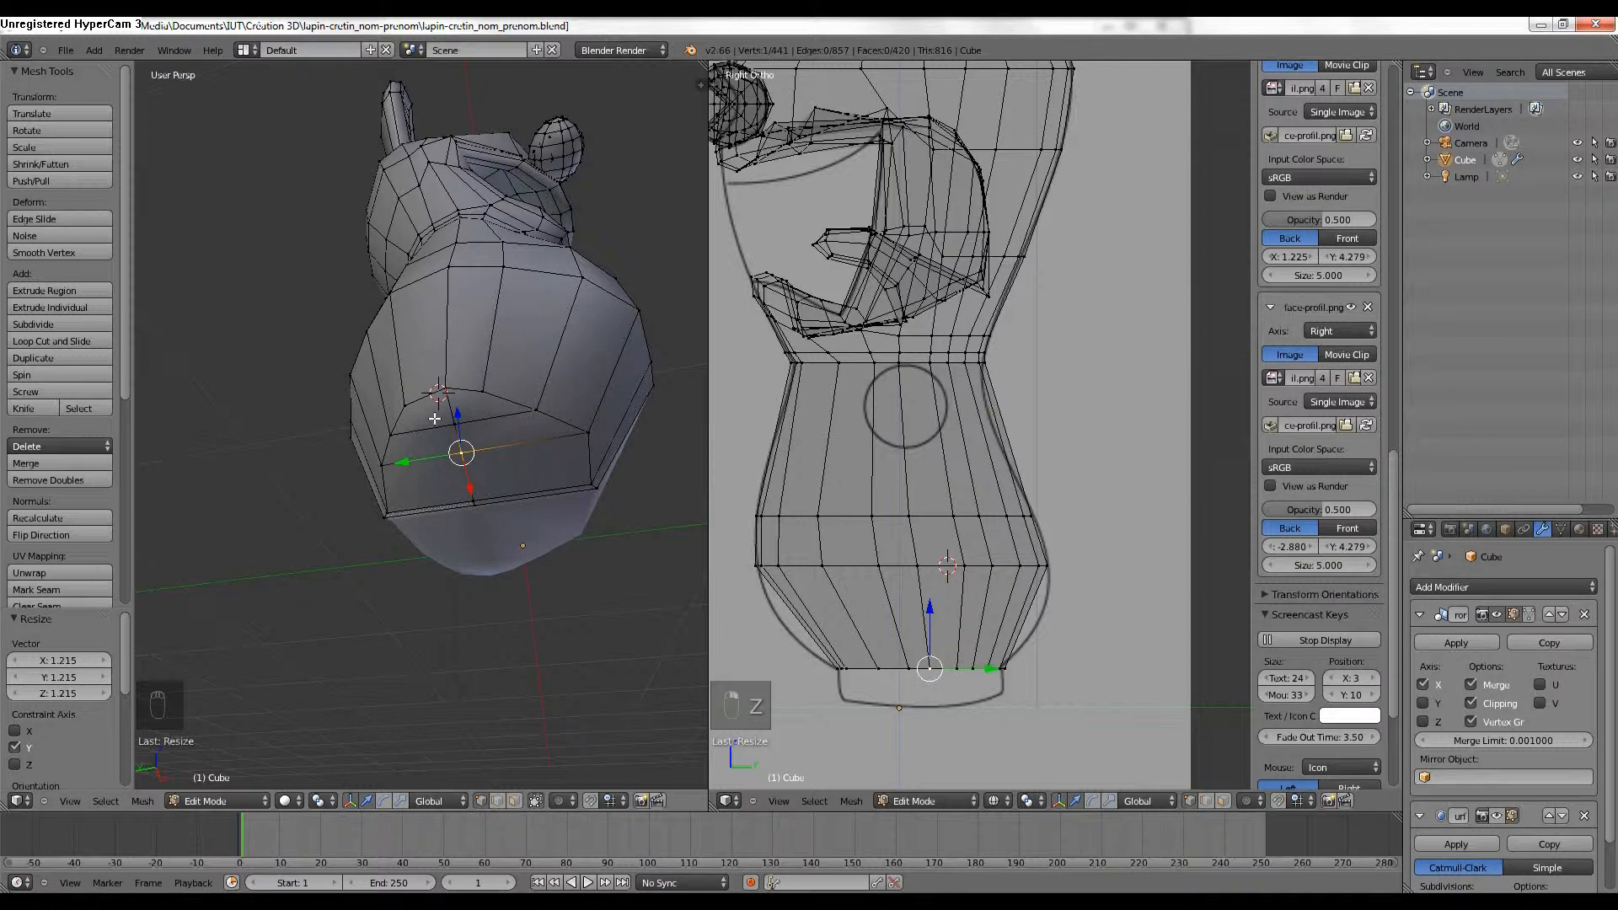
{"action": "middle_click_drag", "start_coordinate": [476, 464], "coordinate": [376, 500]}
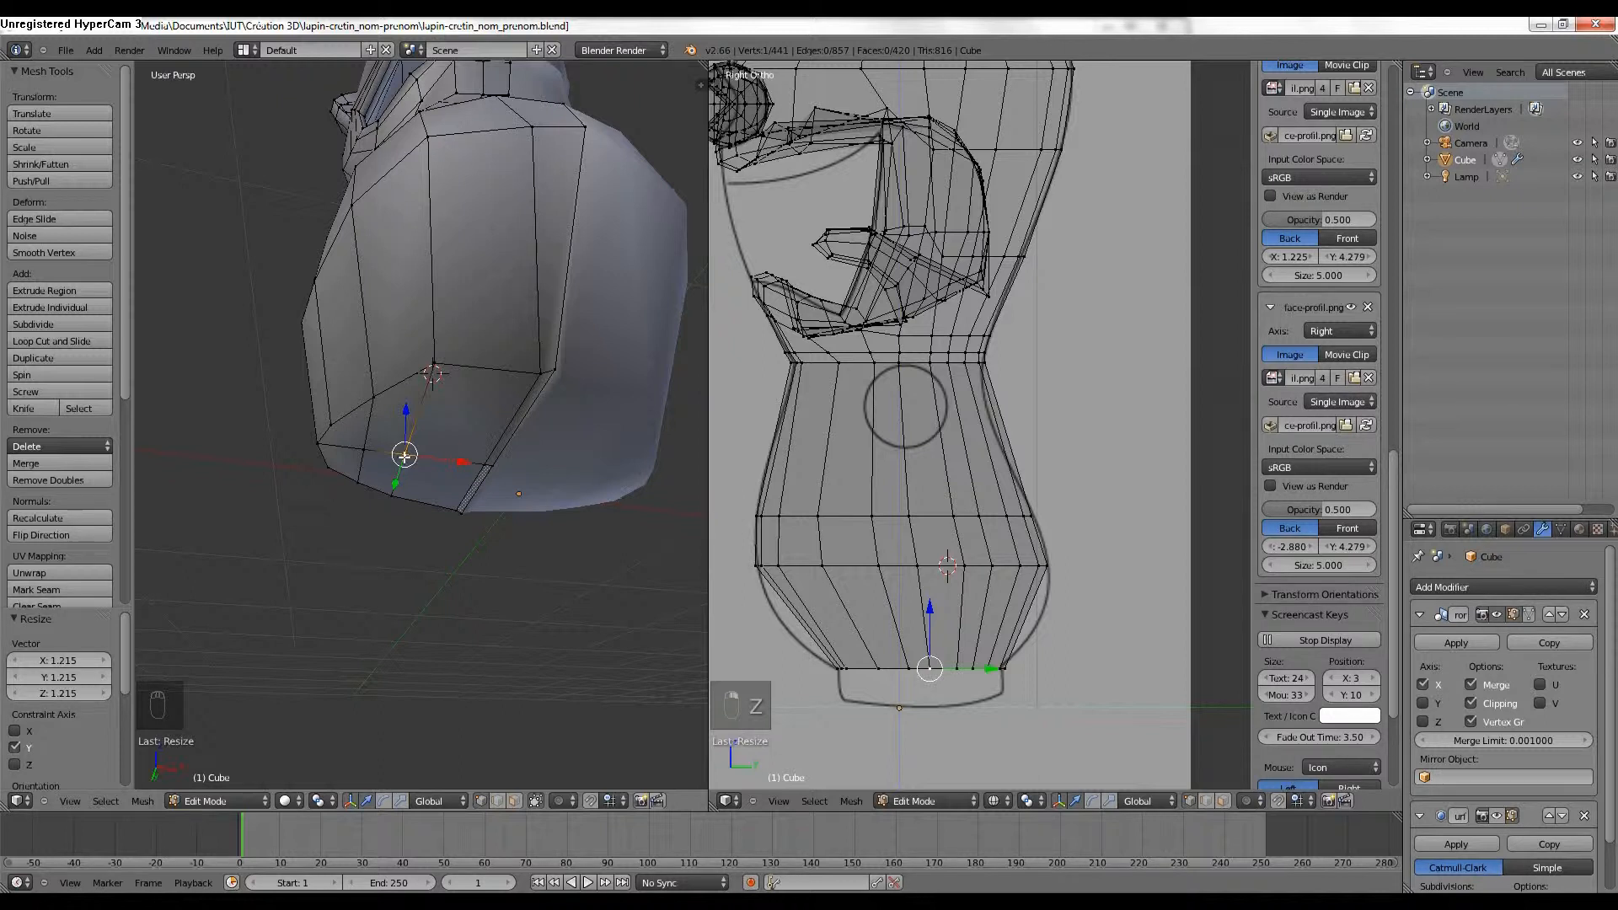
{"action": "left_click", "coordinate": [85, 51]}
{"action": "key", "text": "shift+s"}
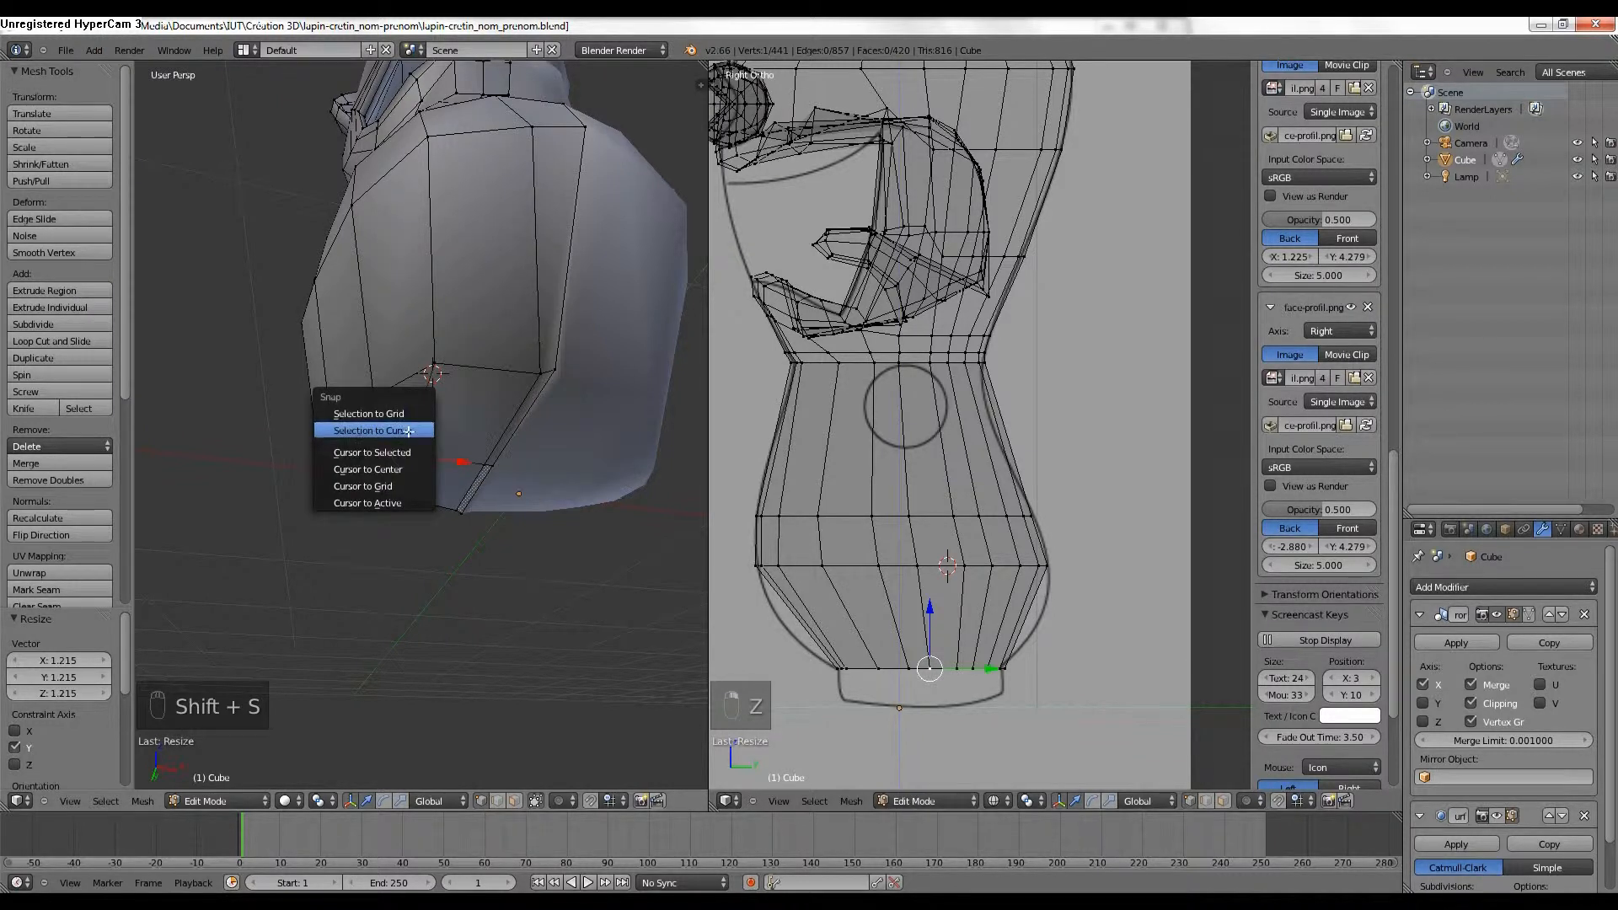
{"action": "left_click", "coordinate": [412, 452]}
{"action": "middle_click_drag", "start_coordinate": [440, 454], "coordinate": [426, 438]}
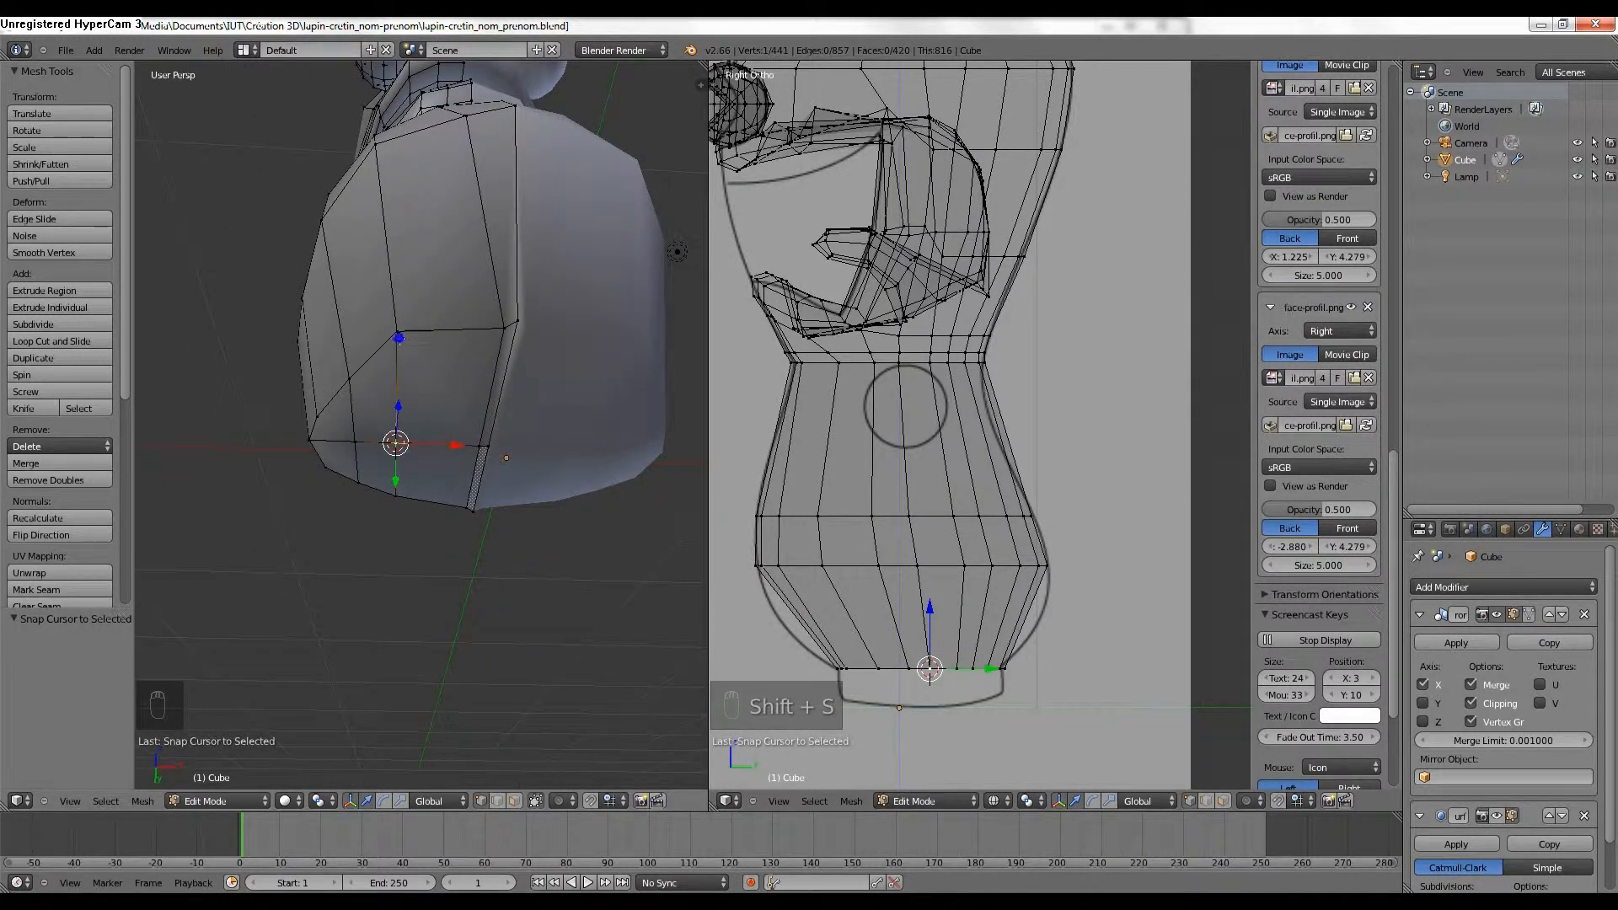
Select, one by one, the vertices bordering the body's underside around the 3D cursor to count them.
{"action": "right_click", "coordinate": [397, 333]}
{"action": "right_click", "coordinate": [504, 330], "text": "shift"}
{"action": "right_click", "coordinate": [481, 448], "text": "shift"}
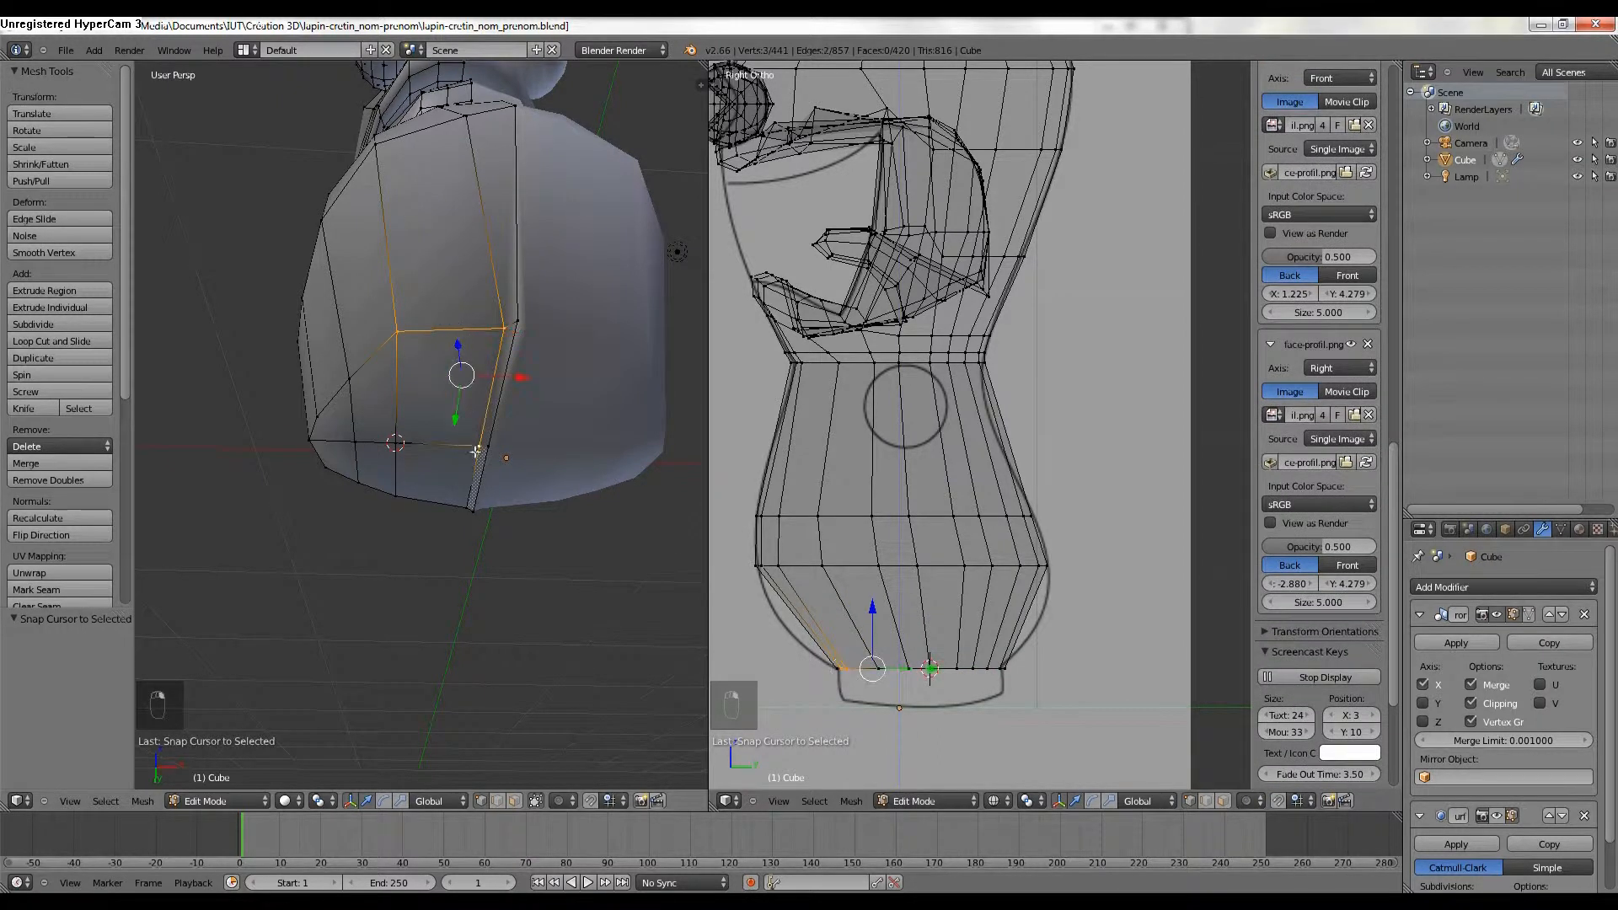
{"action": "right_click", "coordinate": [466, 508], "text": "shift"}
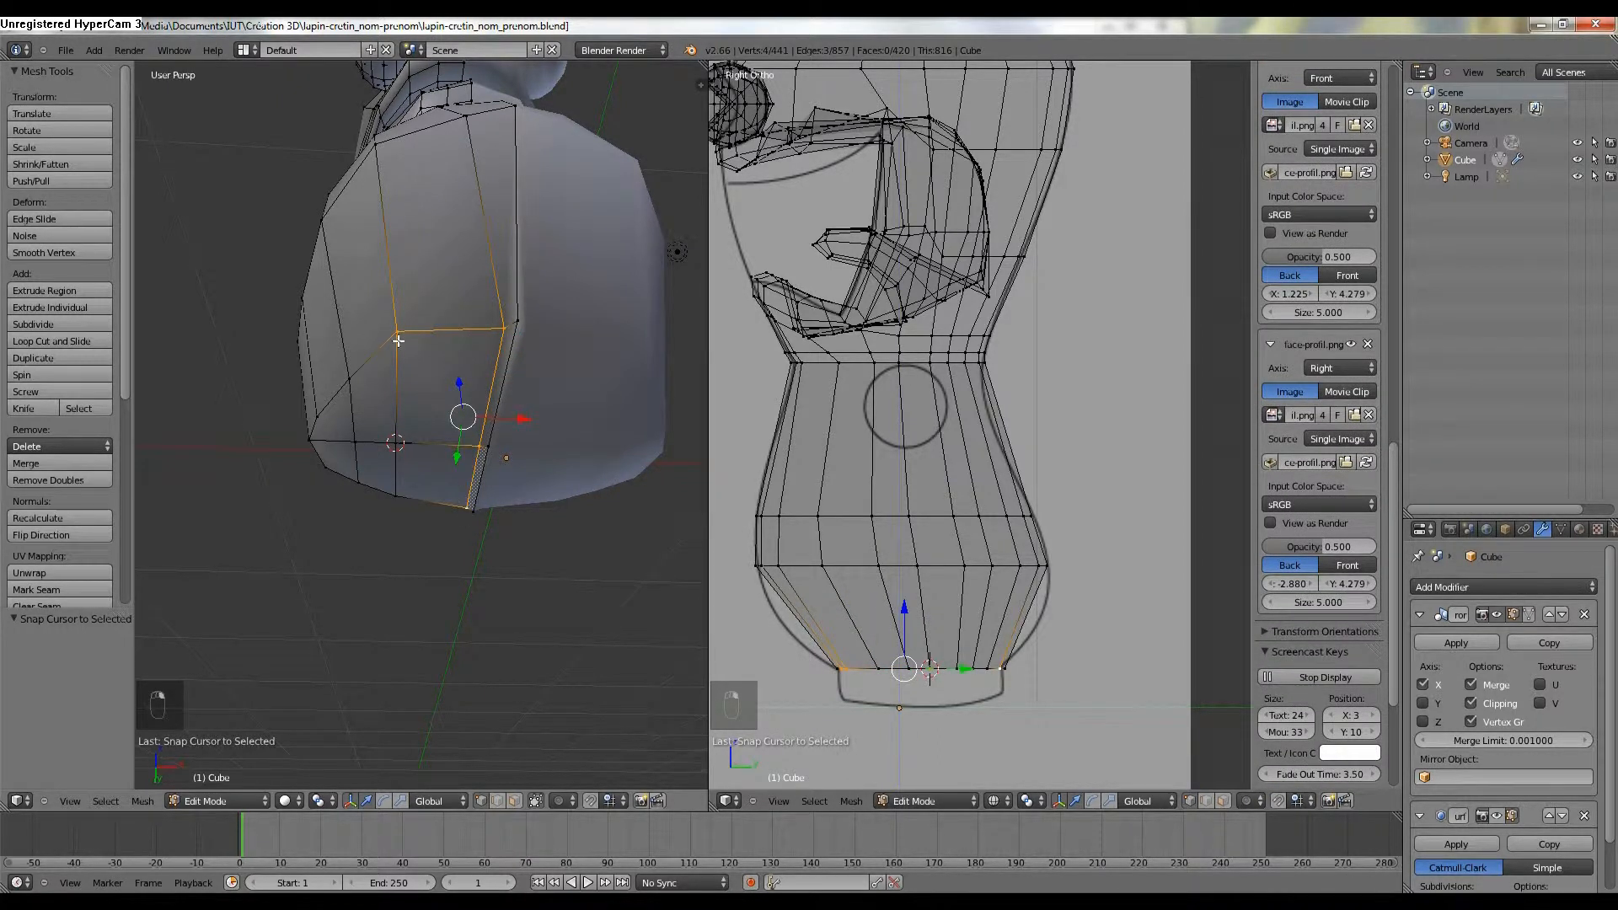
{"action": "right_click", "coordinate": [398, 496], "text": "shift"}
{"action": "right_click", "coordinate": [360, 483], "text": "shift"}
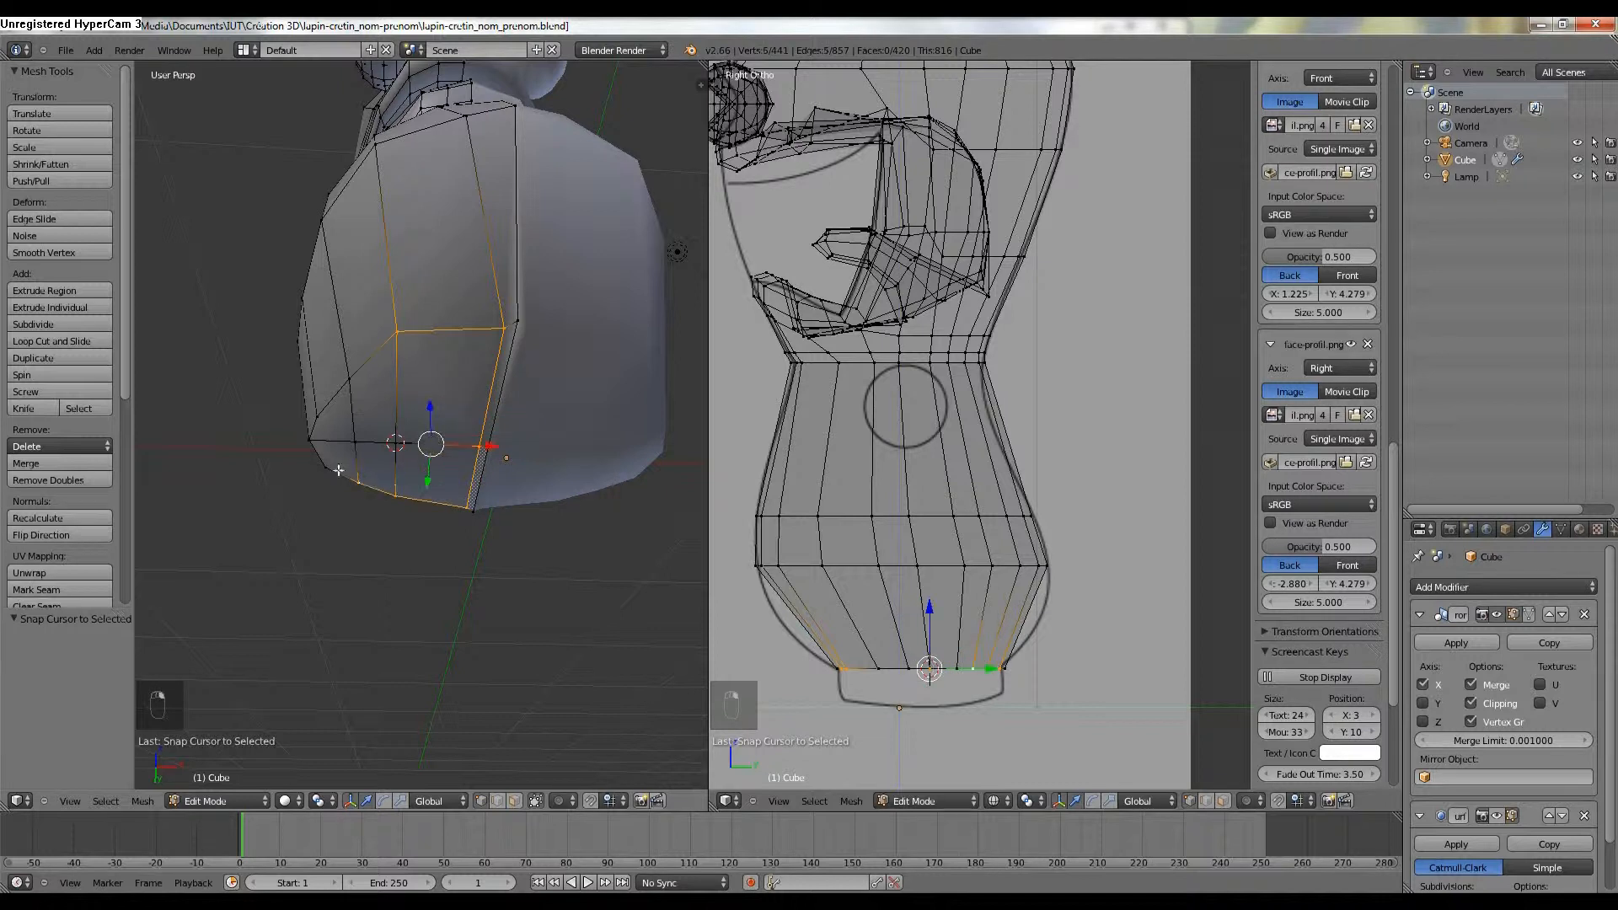
{"action": "right_click", "coordinate": [326, 465], "text": "shift"}
{"action": "right_click", "coordinate": [306, 439], "text": "shift"}
{"action": "right_click", "coordinate": [317, 417], "text": "shift"}
{"action": "right_click", "coordinate": [348, 380], "text": "shift"}
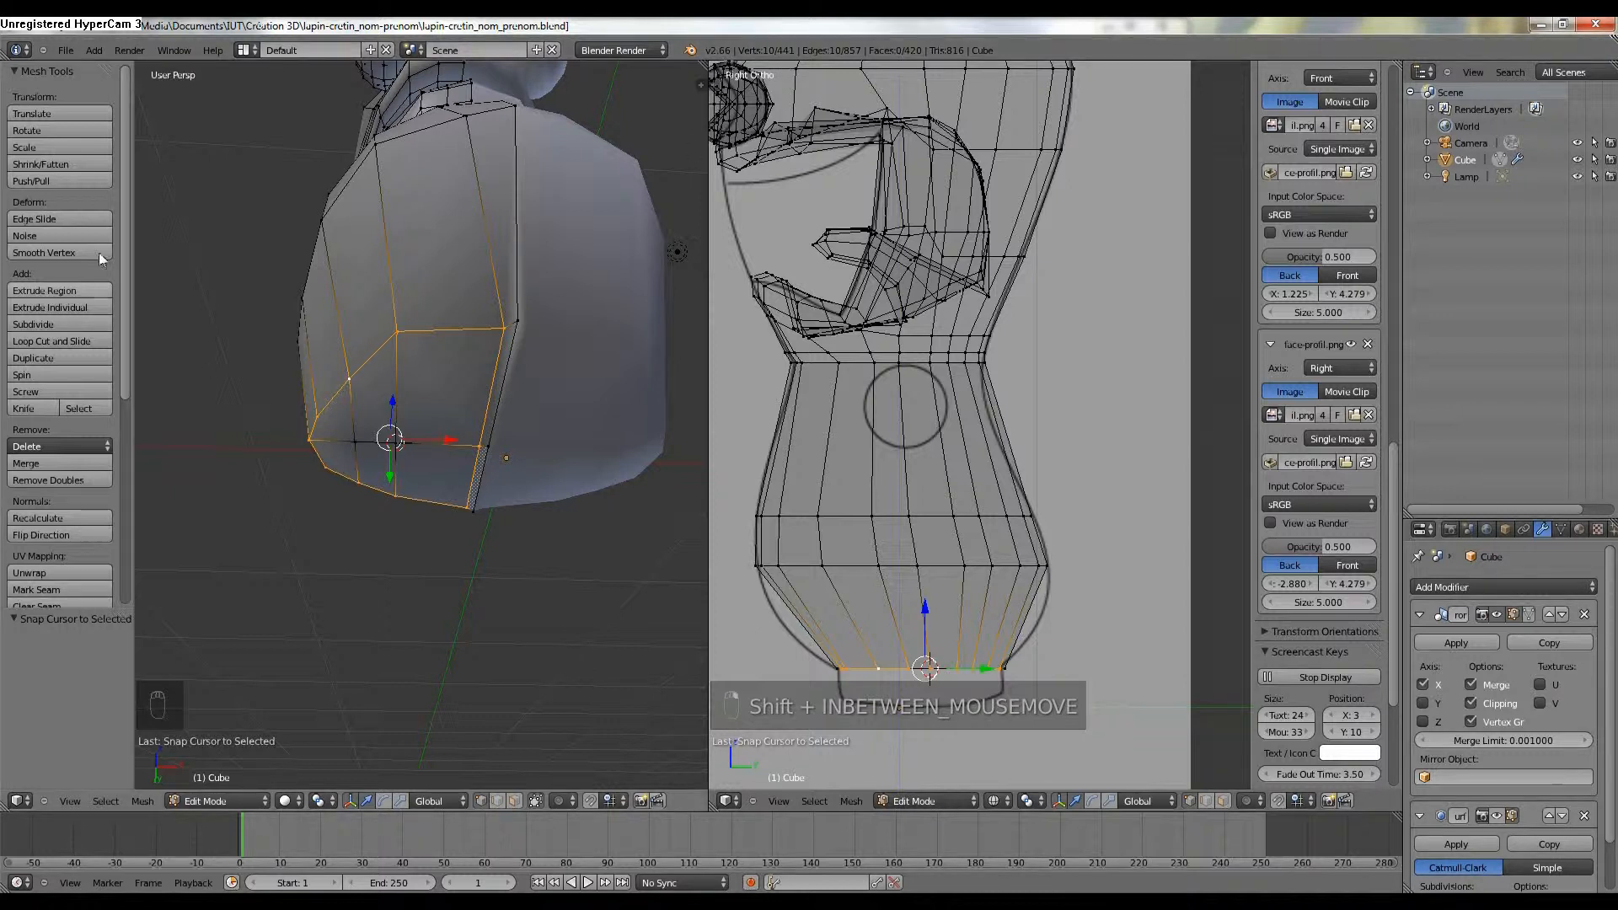
Add a 12-vertex circle at the 3D cursor on the underside and set its radius to 0.361.
{"action": "left_click", "coordinate": [94, 50]}
{"action": "mouse_move", "coordinate": [108, 68]}
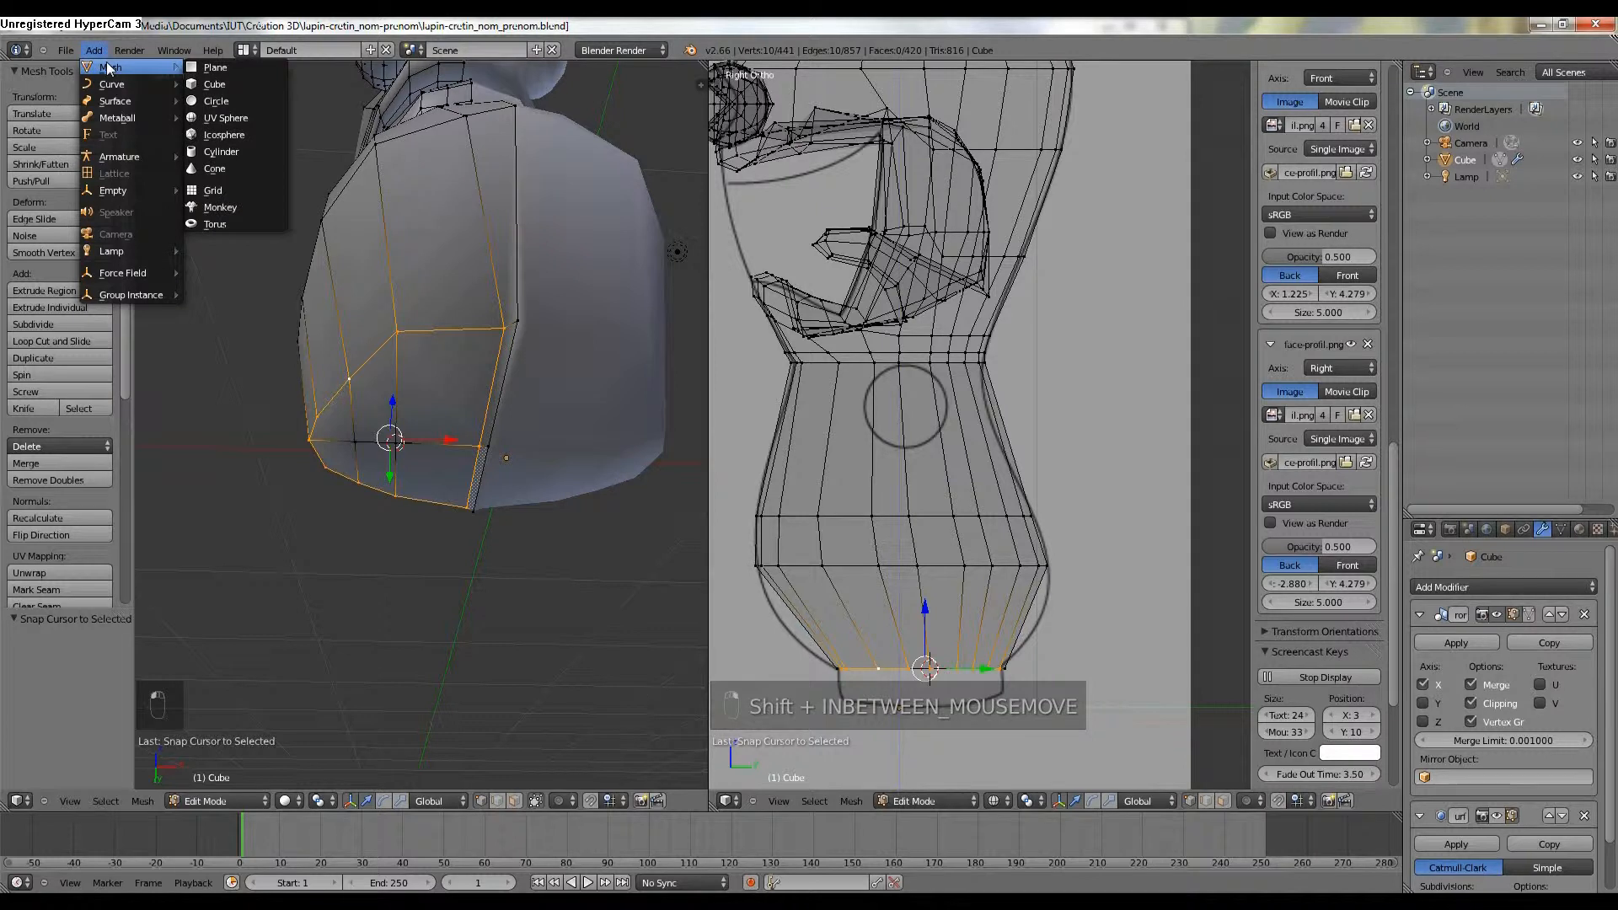
{"action": "left_click", "coordinate": [216, 101]}
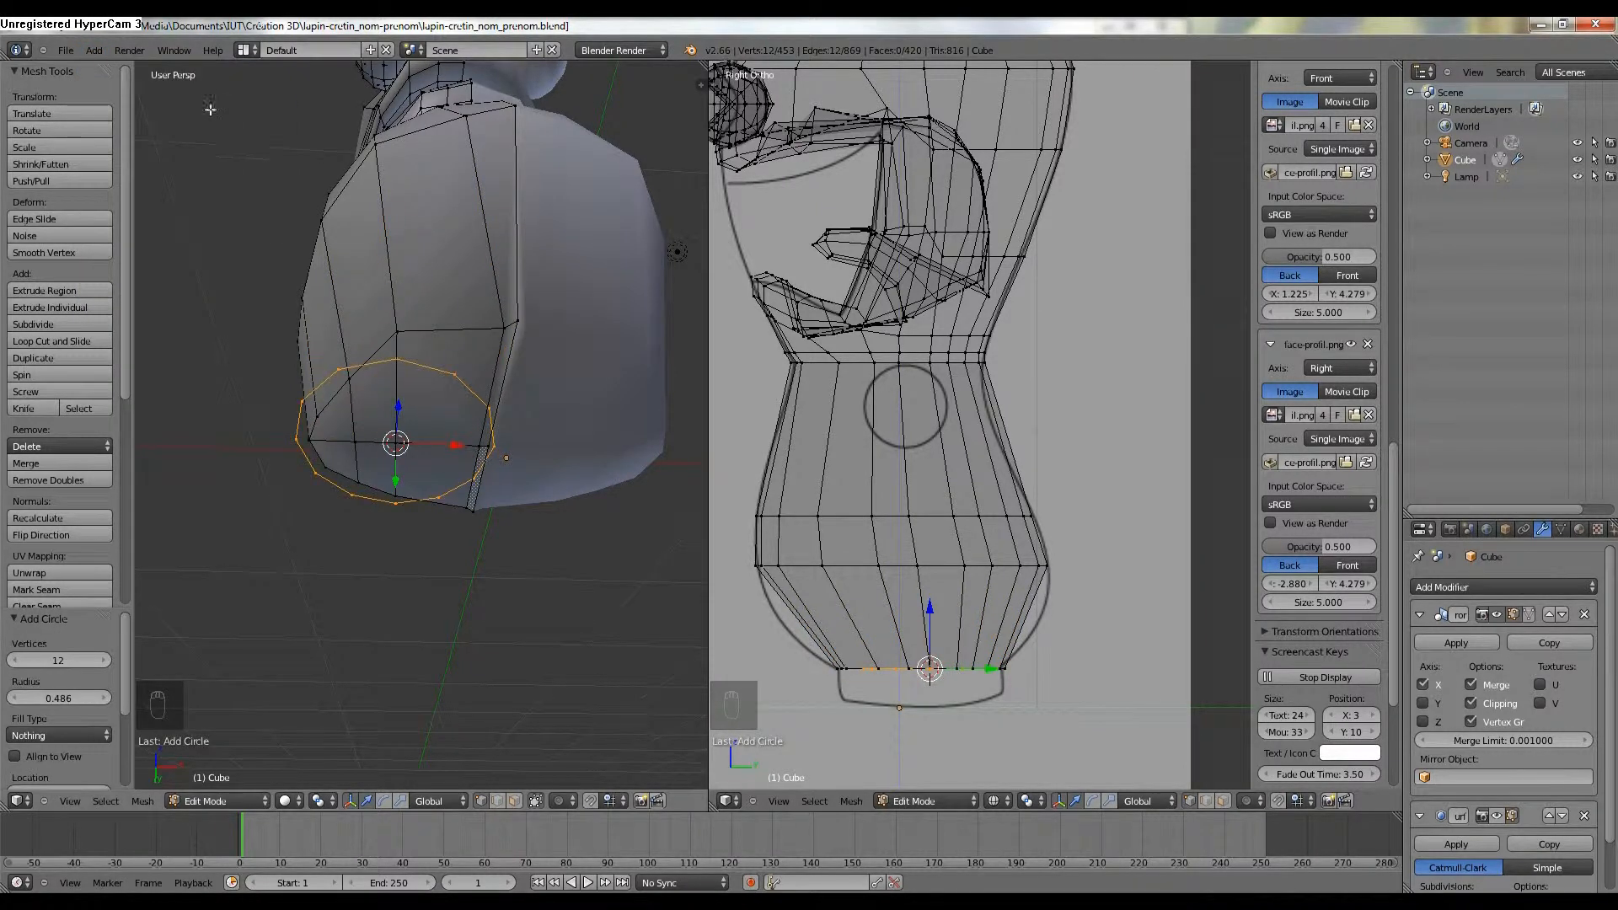
{"action": "left_click", "coordinate": [61, 703]}
{"action": "left_click_drag", "start_coordinate": [60, 703], "coordinate": [44, 703]}
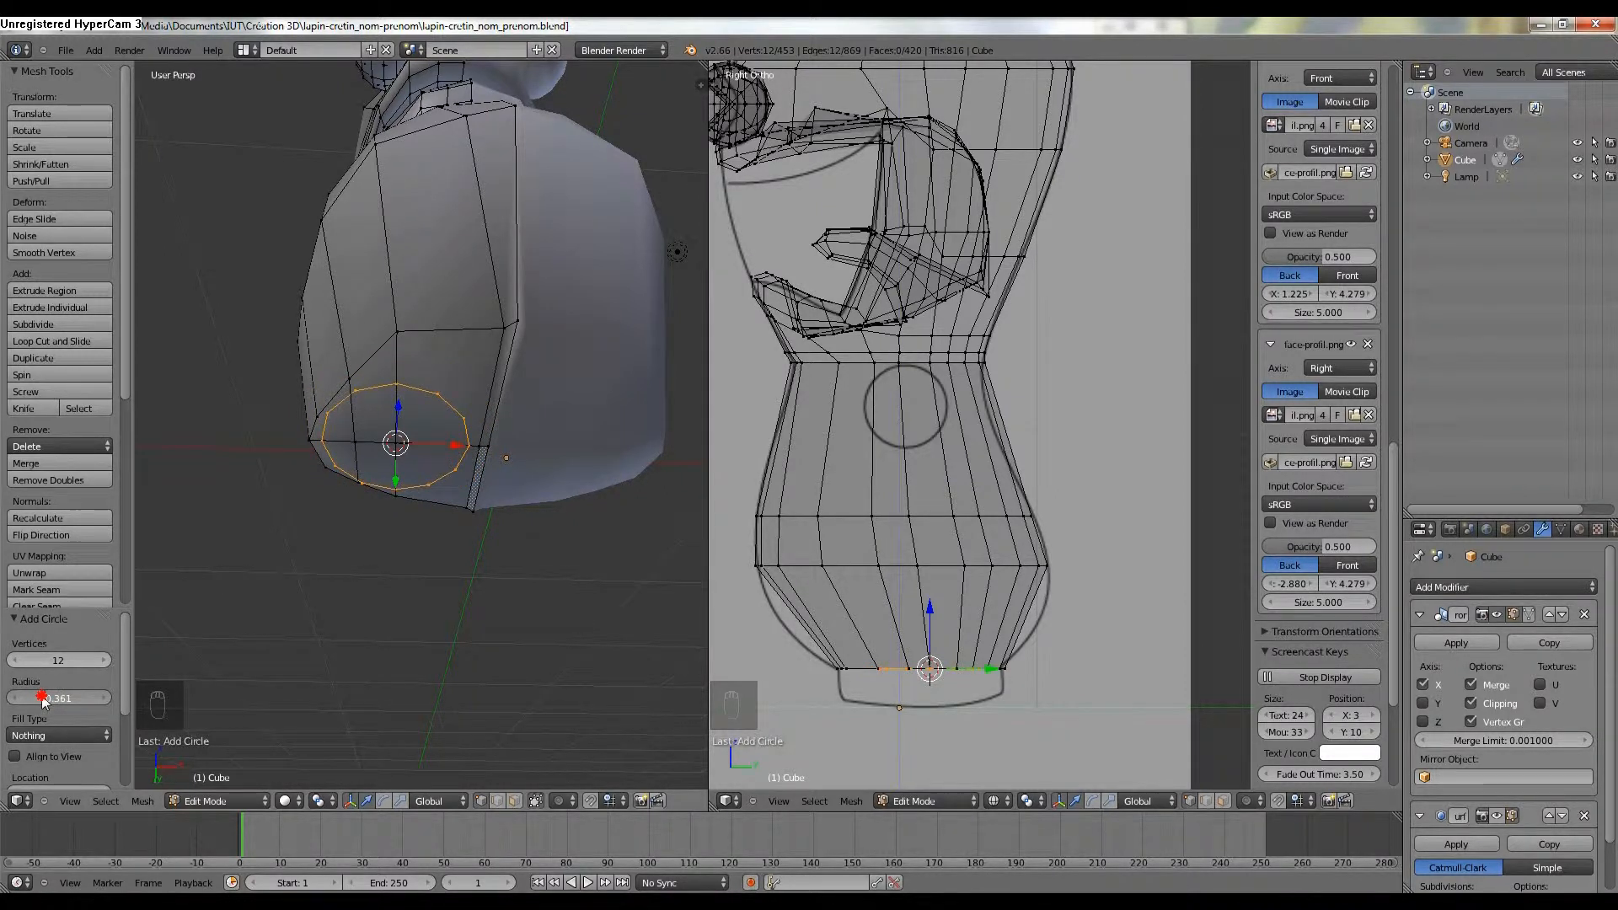
Move the outer border vertex of the underside about -0.047 along Y to follow the circle, and try adjusting its neighbour along Y.
{"action": "middle_click_drag", "start_coordinate": [282, 474], "coordinate": [290, 424]}
{"action": "middle_click_drag", "start_coordinate": [460, 338], "coordinate": [373, 415]}
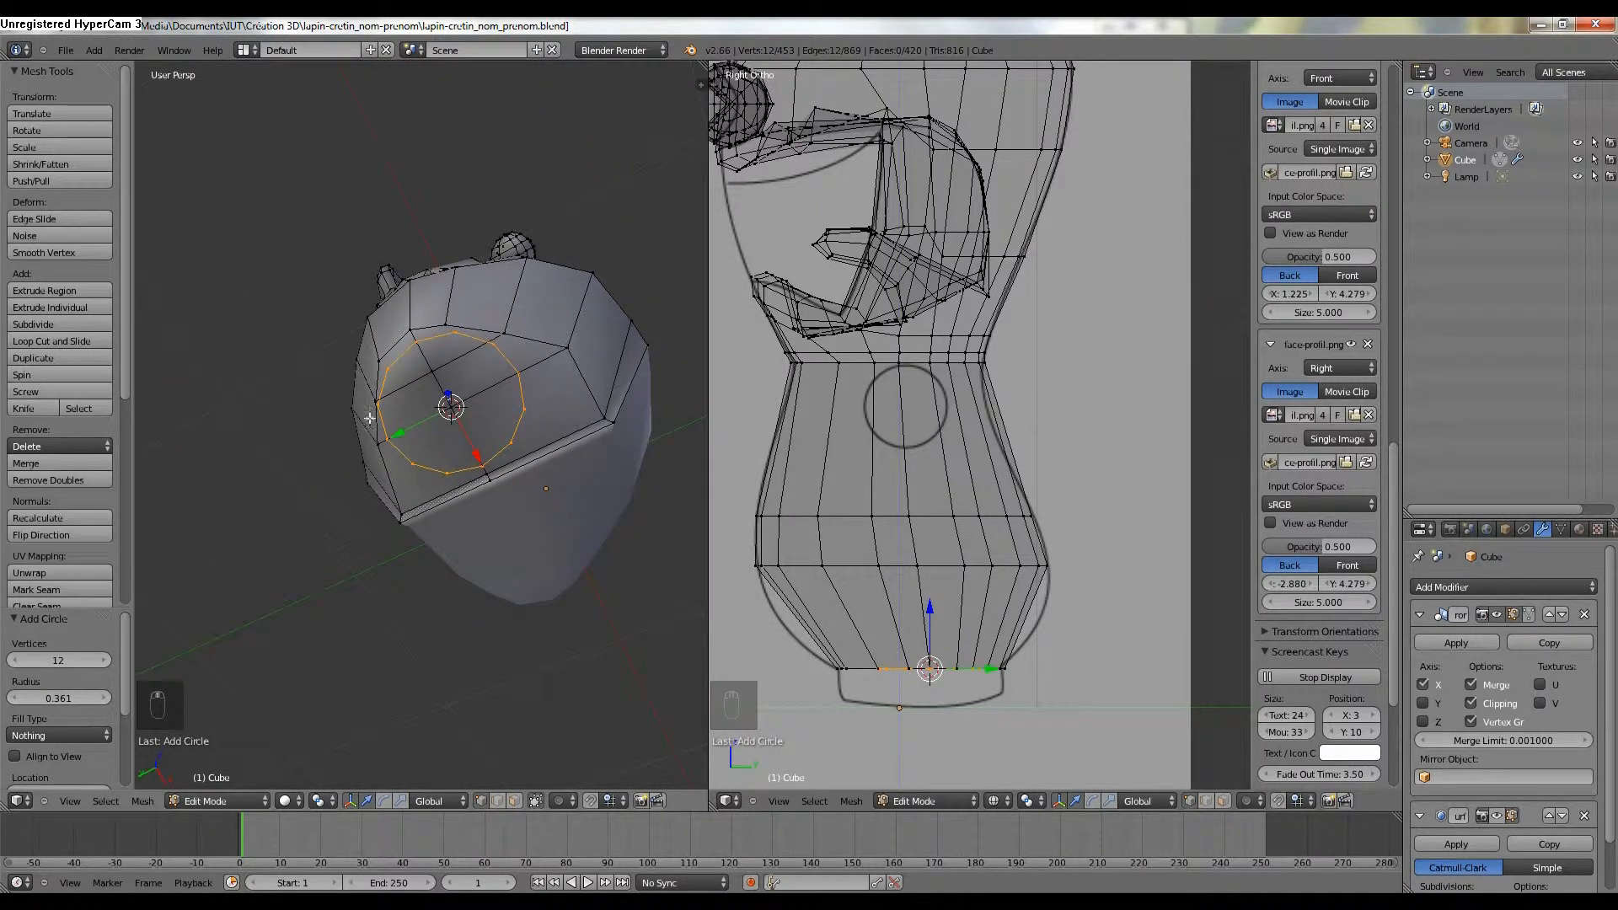
{"action": "right_click", "coordinate": [371, 452]}
{"action": "key", "text": "g"}
{"action": "key", "text": "y"}
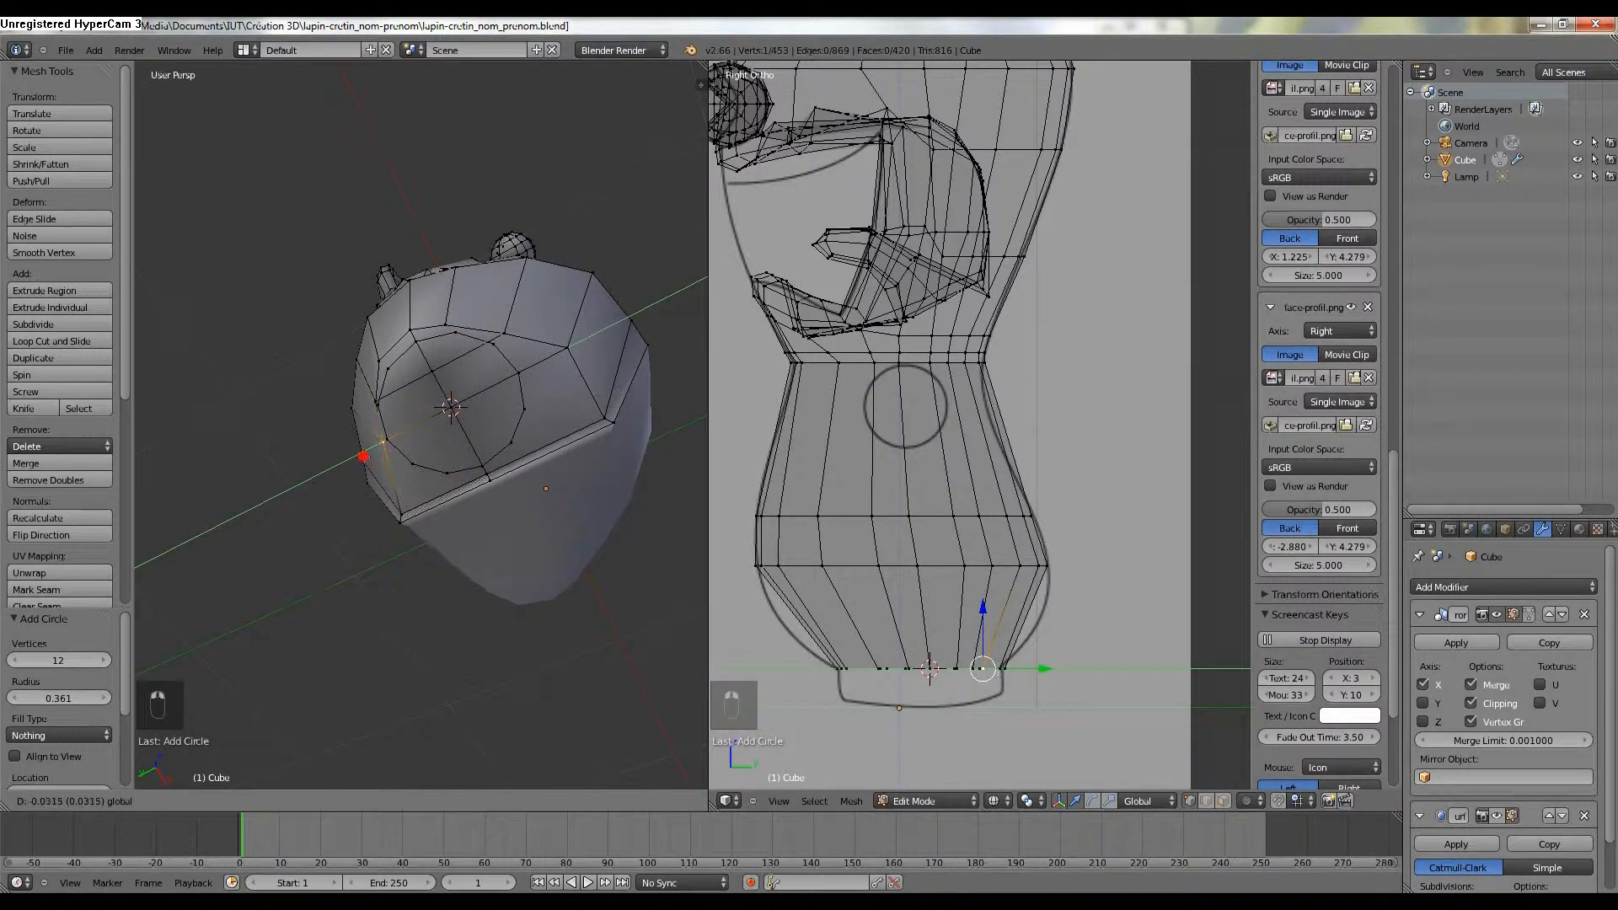
{"action": "left_click", "coordinate": [365, 456]}
{"action": "right_click", "coordinate": [379, 406]}
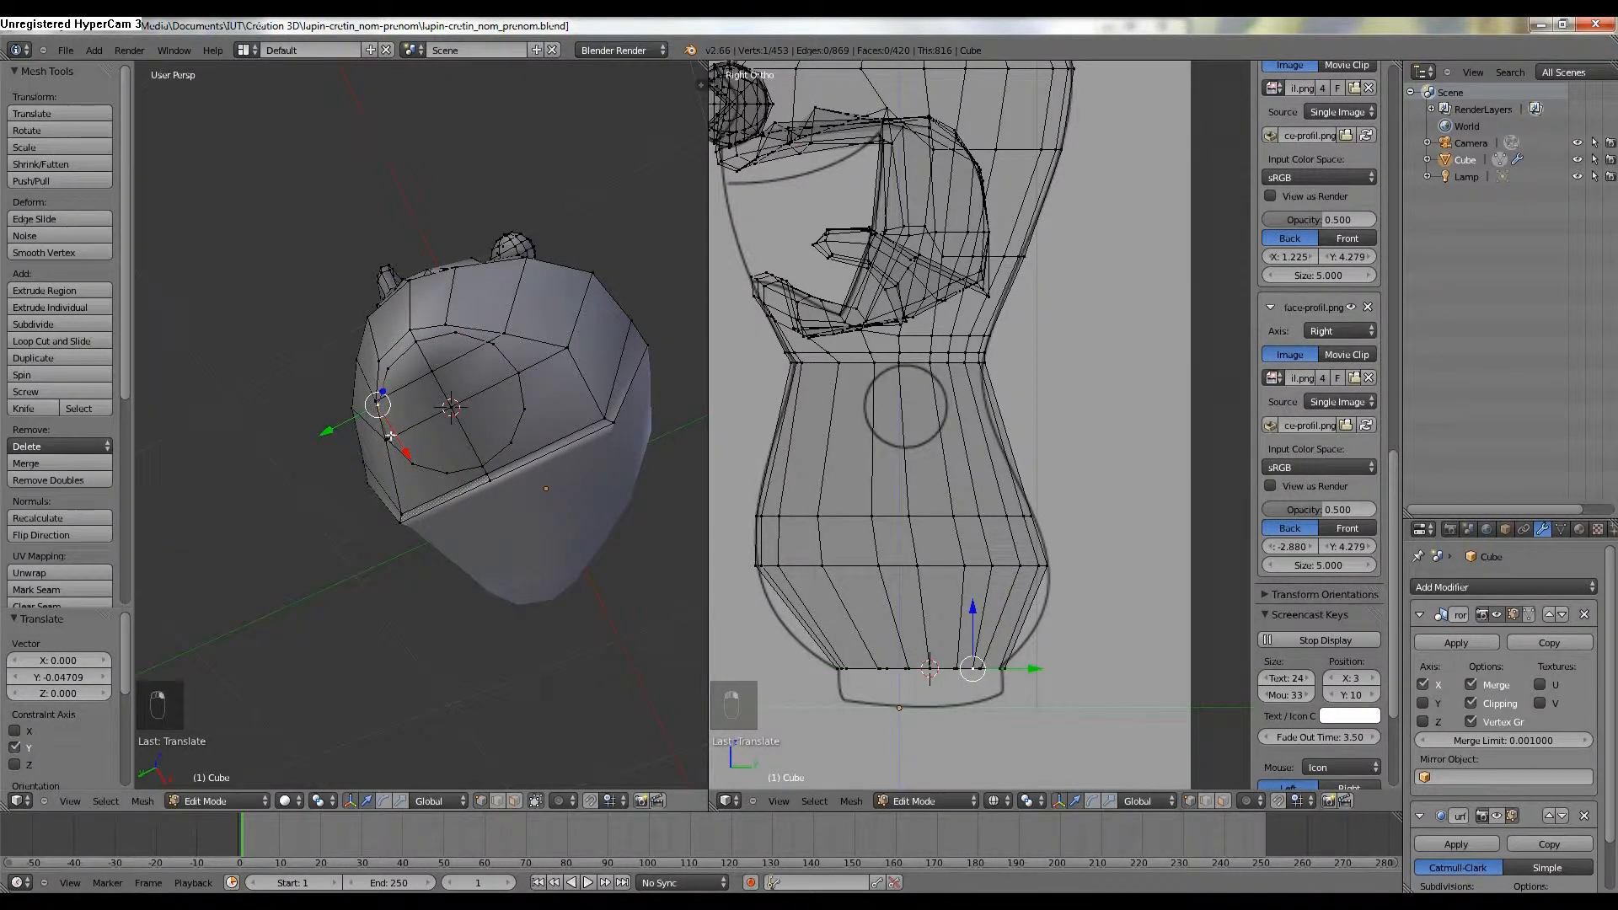
{"action": "key", "text": "g"}
{"action": "key", "text": "y"}
{"action": "right_click", "coordinate": [400, 440]}
{"action": "key", "text": "ctrl+z"}
Shift the side border vertices of the underside slightly along X towards the circle, the first by about 0.016.
{"action": "scroll", "coordinate": [401, 440], "scroll_direction": "up", "scroll_amount": 1}
{"action": "right_click", "coordinate": [364, 397]}
{"action": "left_click_drag", "start_coordinate": [384, 434], "coordinate": [390, 437]}
{"action": "right_click", "coordinate": [374, 349]}
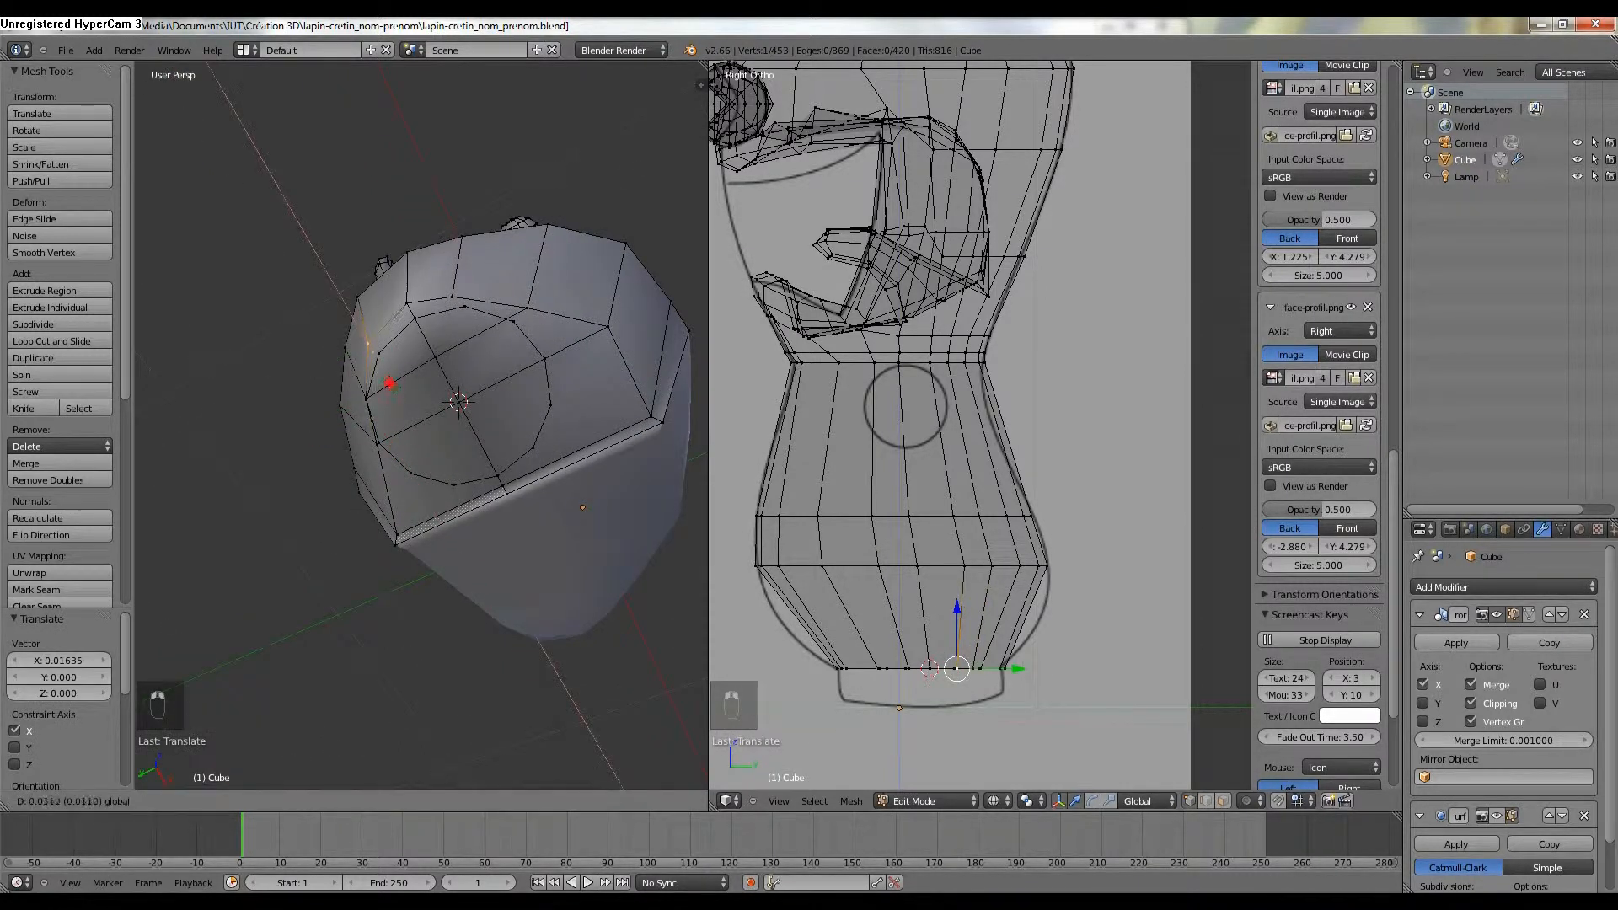
{"action": "left_click_drag", "start_coordinate": [344, 375], "coordinate": [493, 402]}
Move the remaining front border vertices of the underside onto the circle's outline, the last one about 0.244 along Y.
{"action": "right_click", "coordinate": [413, 316]}
{"action": "right_click", "coordinate": [461, 307]}
{"action": "right_click", "coordinate": [528, 305]}
{"action": "right_click", "coordinate": [607, 327]}
{"action": "middle_click_drag", "start_coordinate": [493, 401], "coordinate": [392, 430]}
{"action": "middle_click_drag", "start_coordinate": [504, 282], "coordinate": [626, 285]}
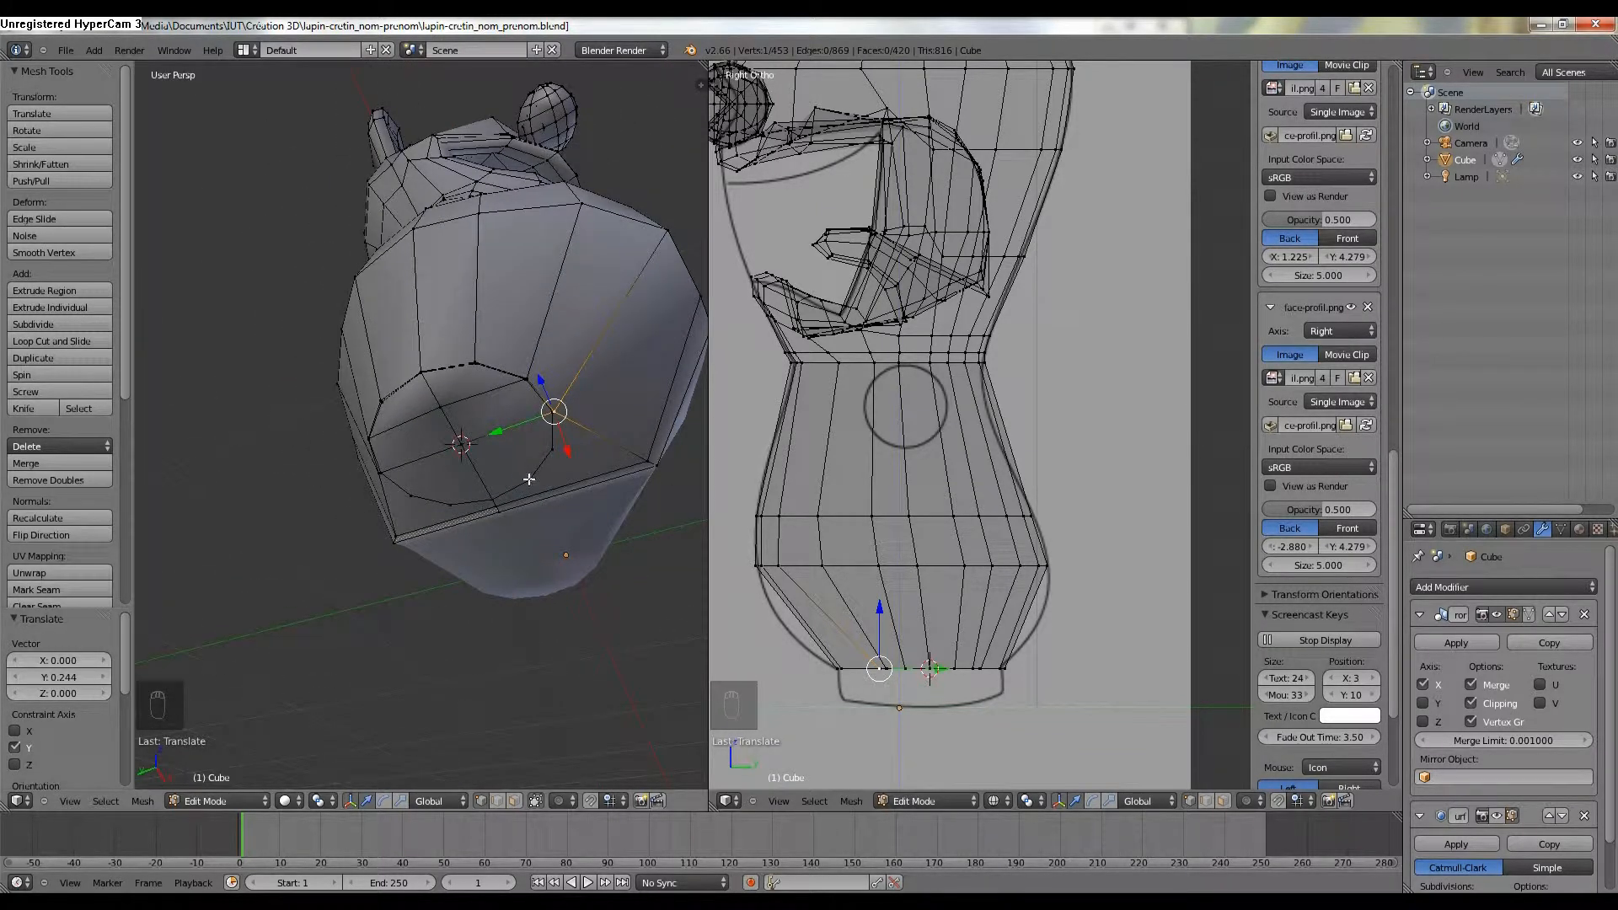
Select only the linked circle and move it -0.269 along Z to the base of the leg.
{"action": "key", "text": "l"}
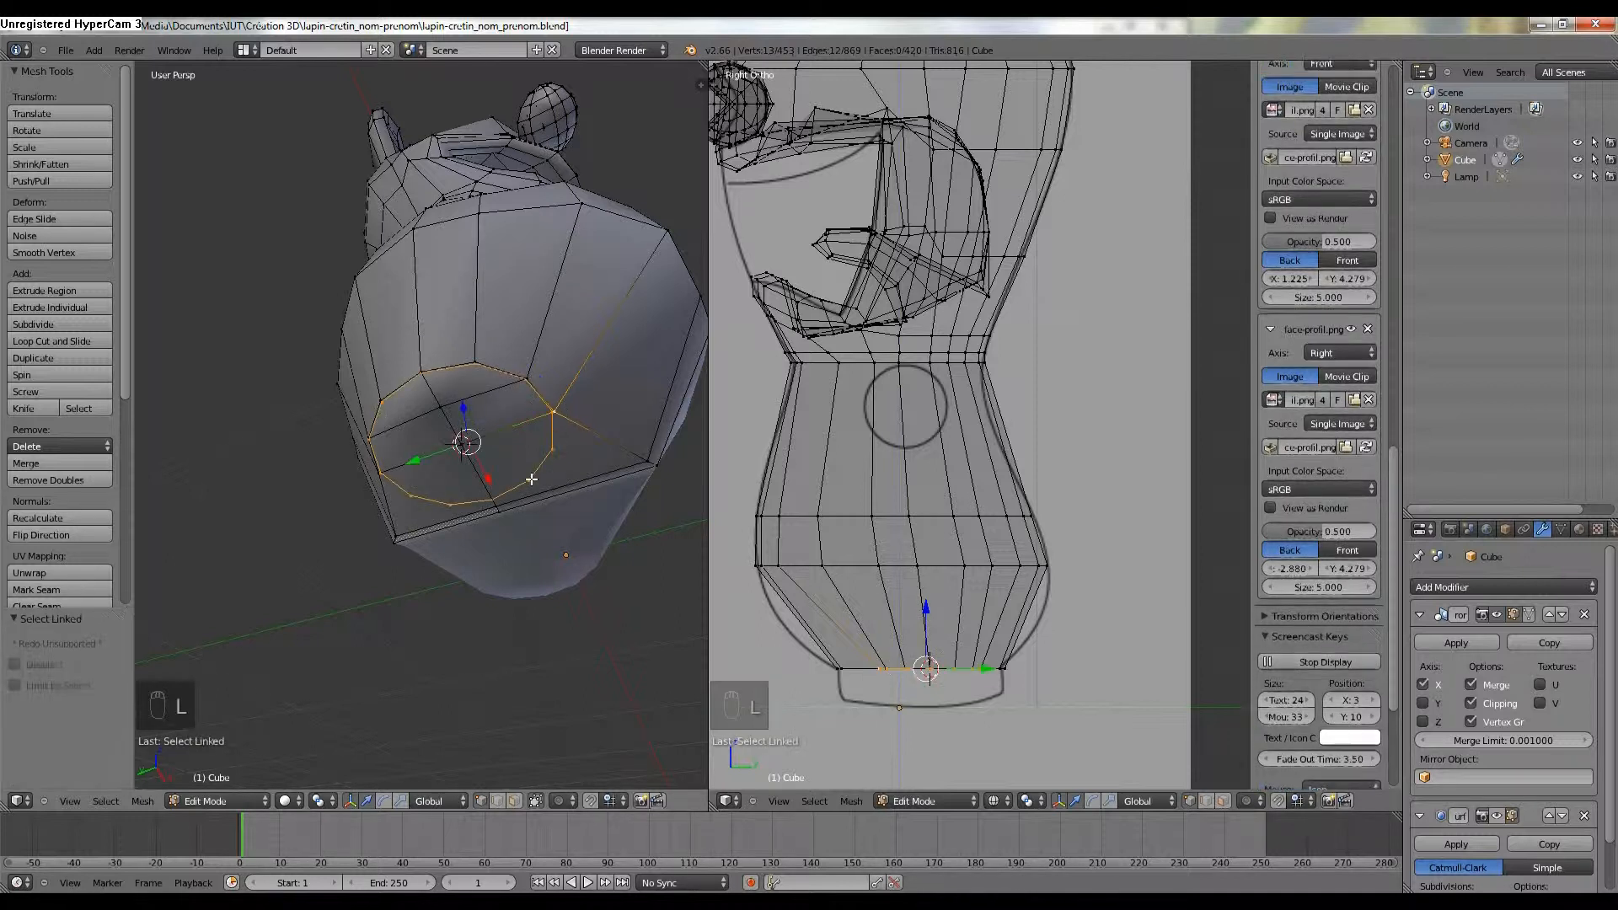
{"action": "key", "text": "a"}
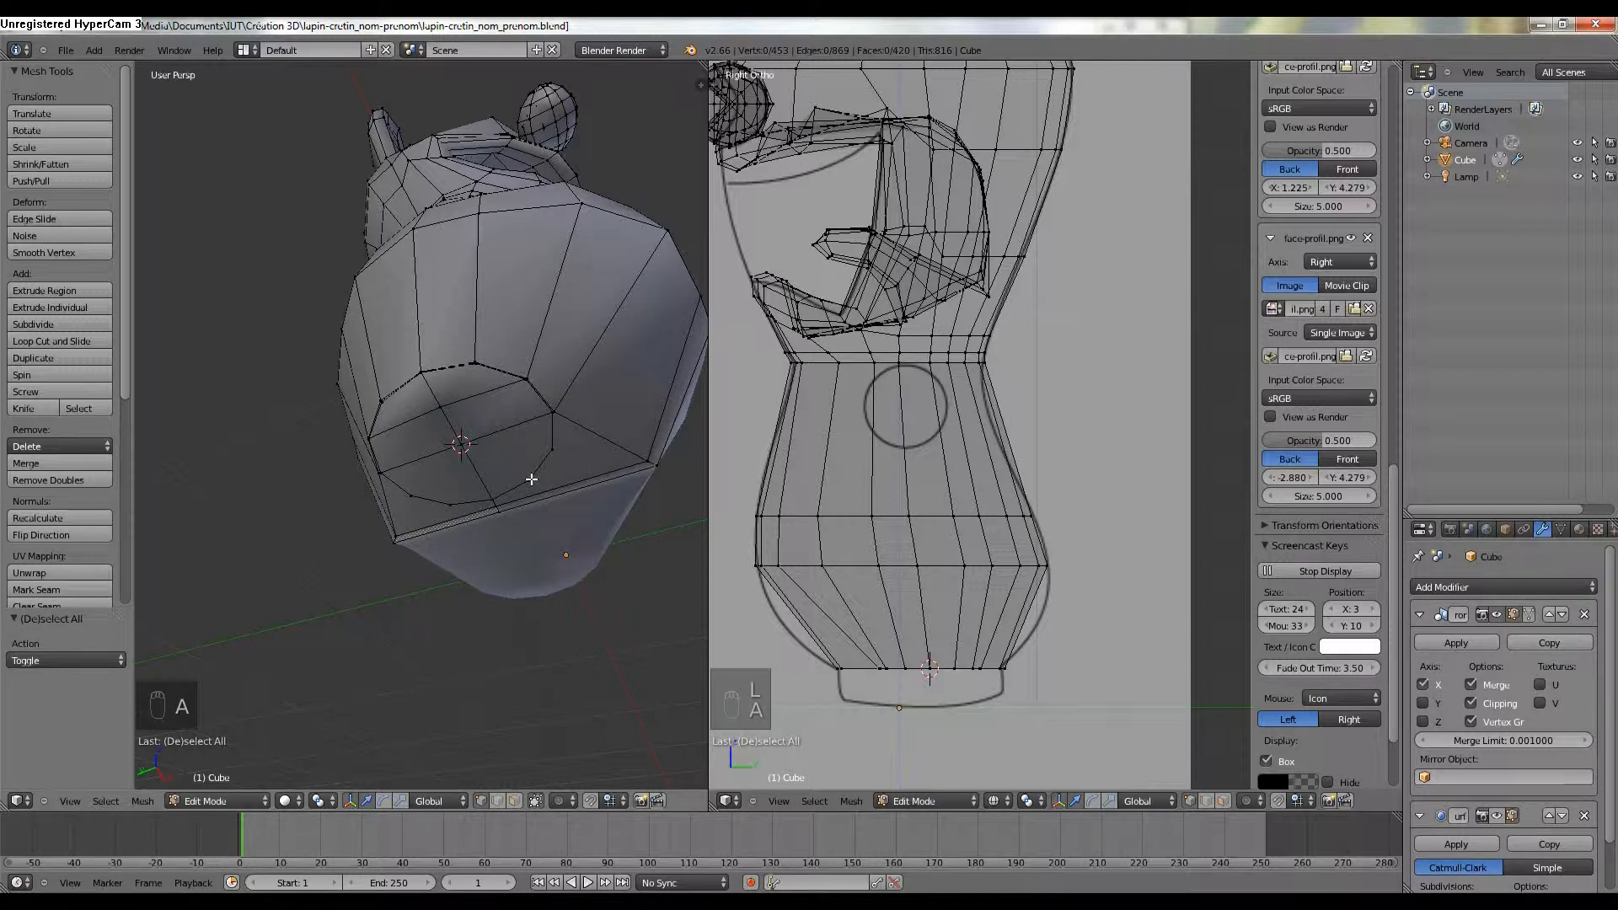
{"action": "key", "text": "l"}
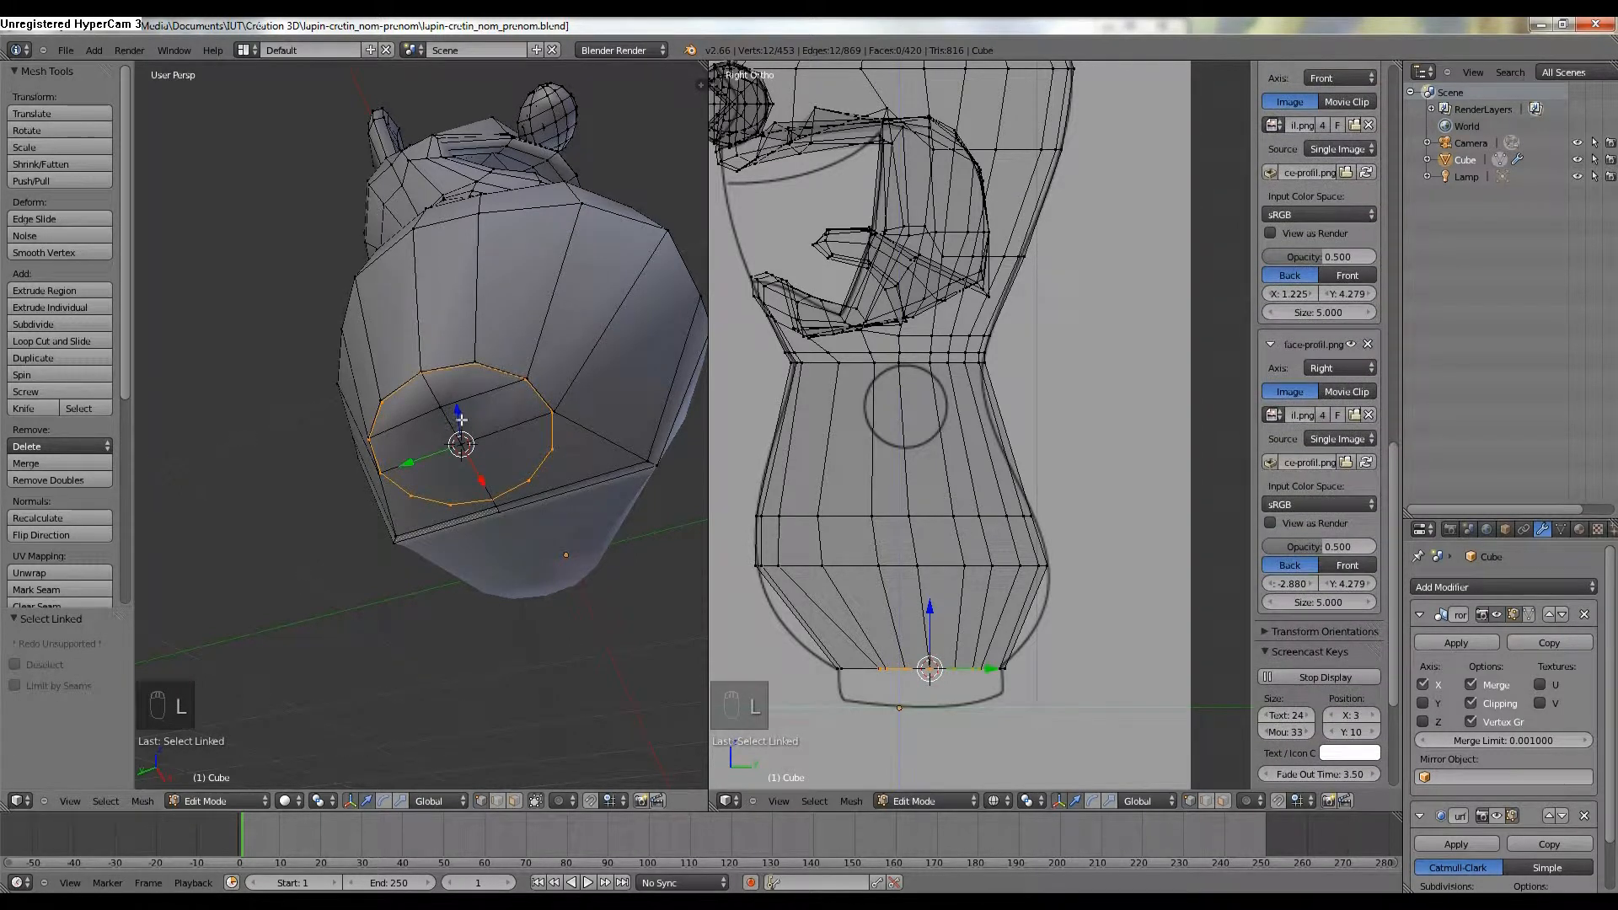
{"action": "left_click_drag", "start_coordinate": [458, 435], "coordinate": [455, 473]}
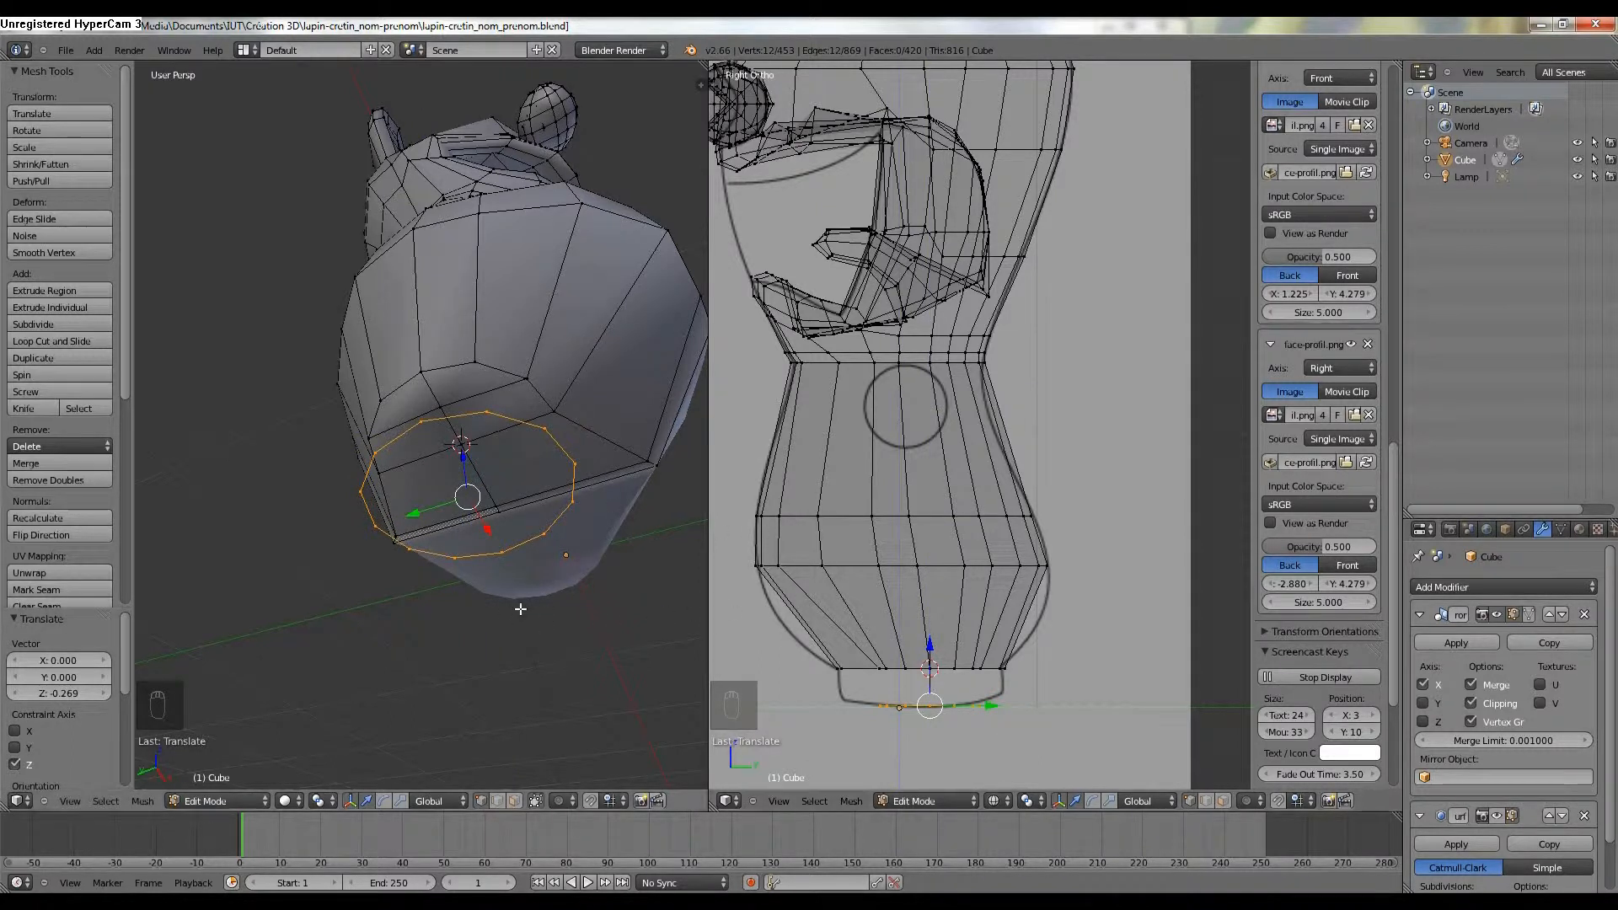
In front view, move the circle about -0.071 along X, scale it 1.131 and lower it about 0.024 to fit the leg's base.
{"action": "key", "text": "KP_1"}
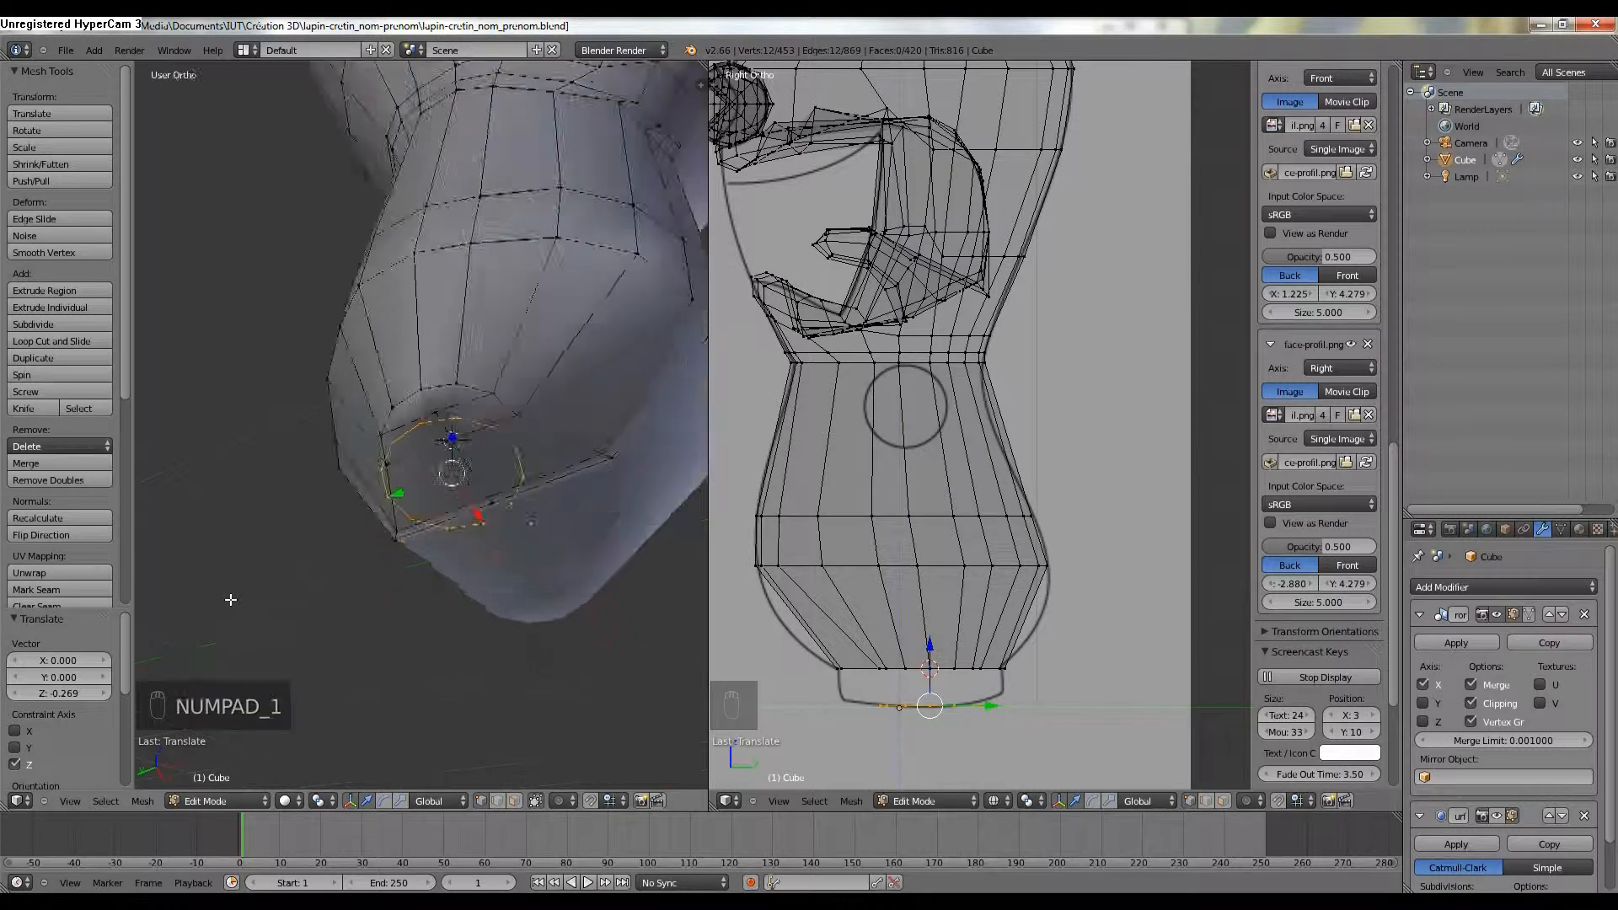
{"action": "scroll", "coordinate": [224, 600], "scroll_direction": "up", "scroll_amount": 2}
{"action": "left_click_drag", "start_coordinate": [429, 625], "coordinate": [419, 622]}
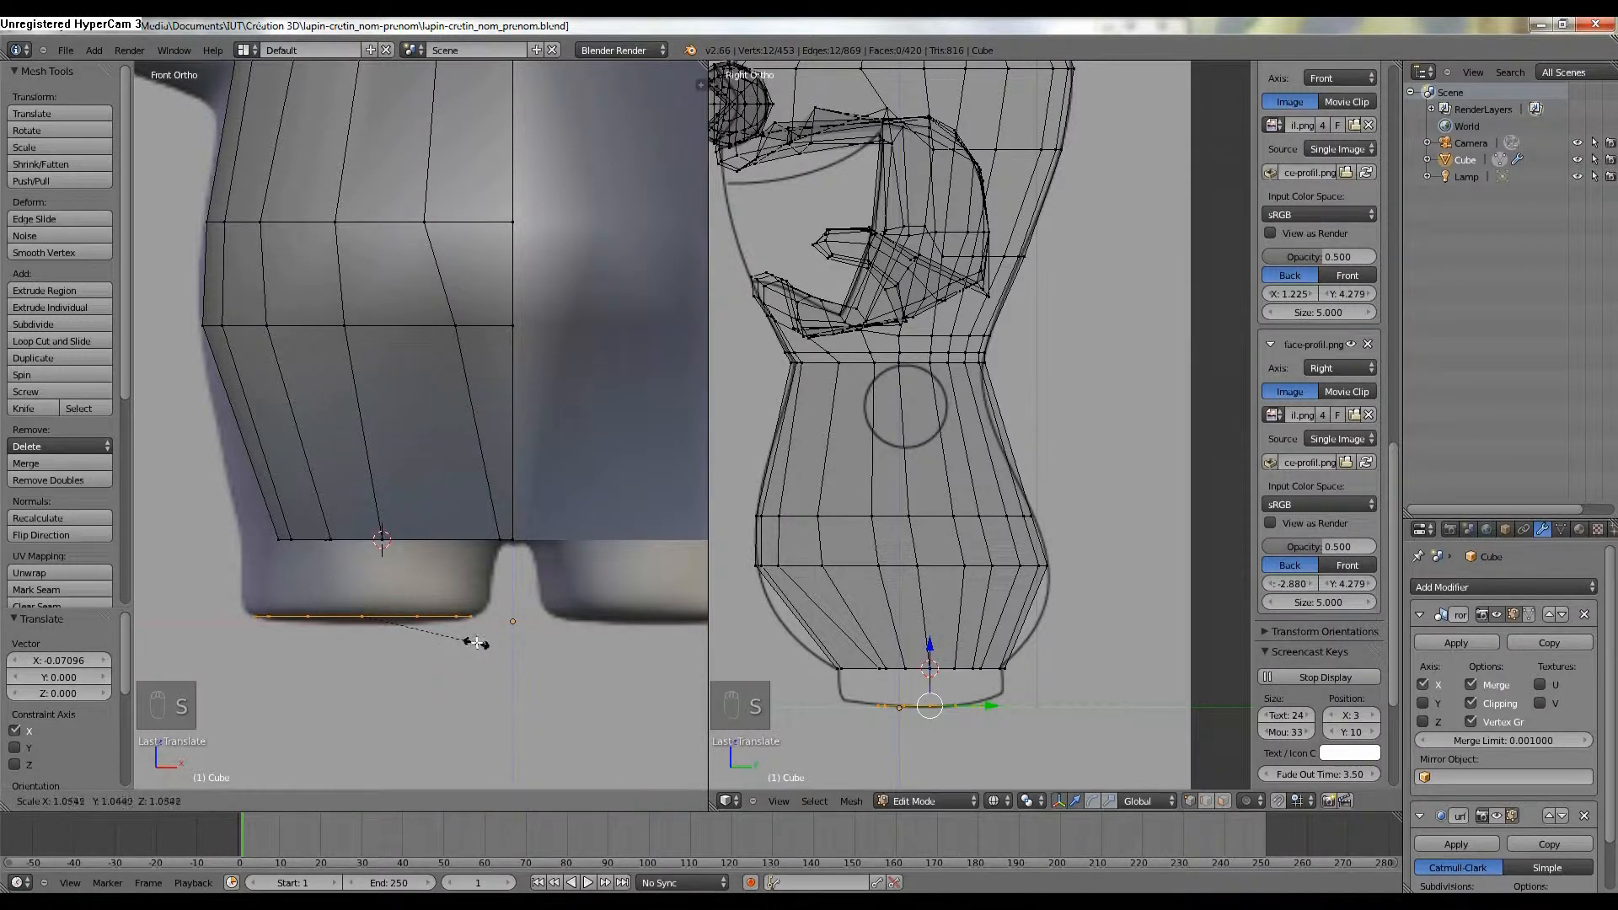
{"action": "left_click", "coordinate": [485, 641]}
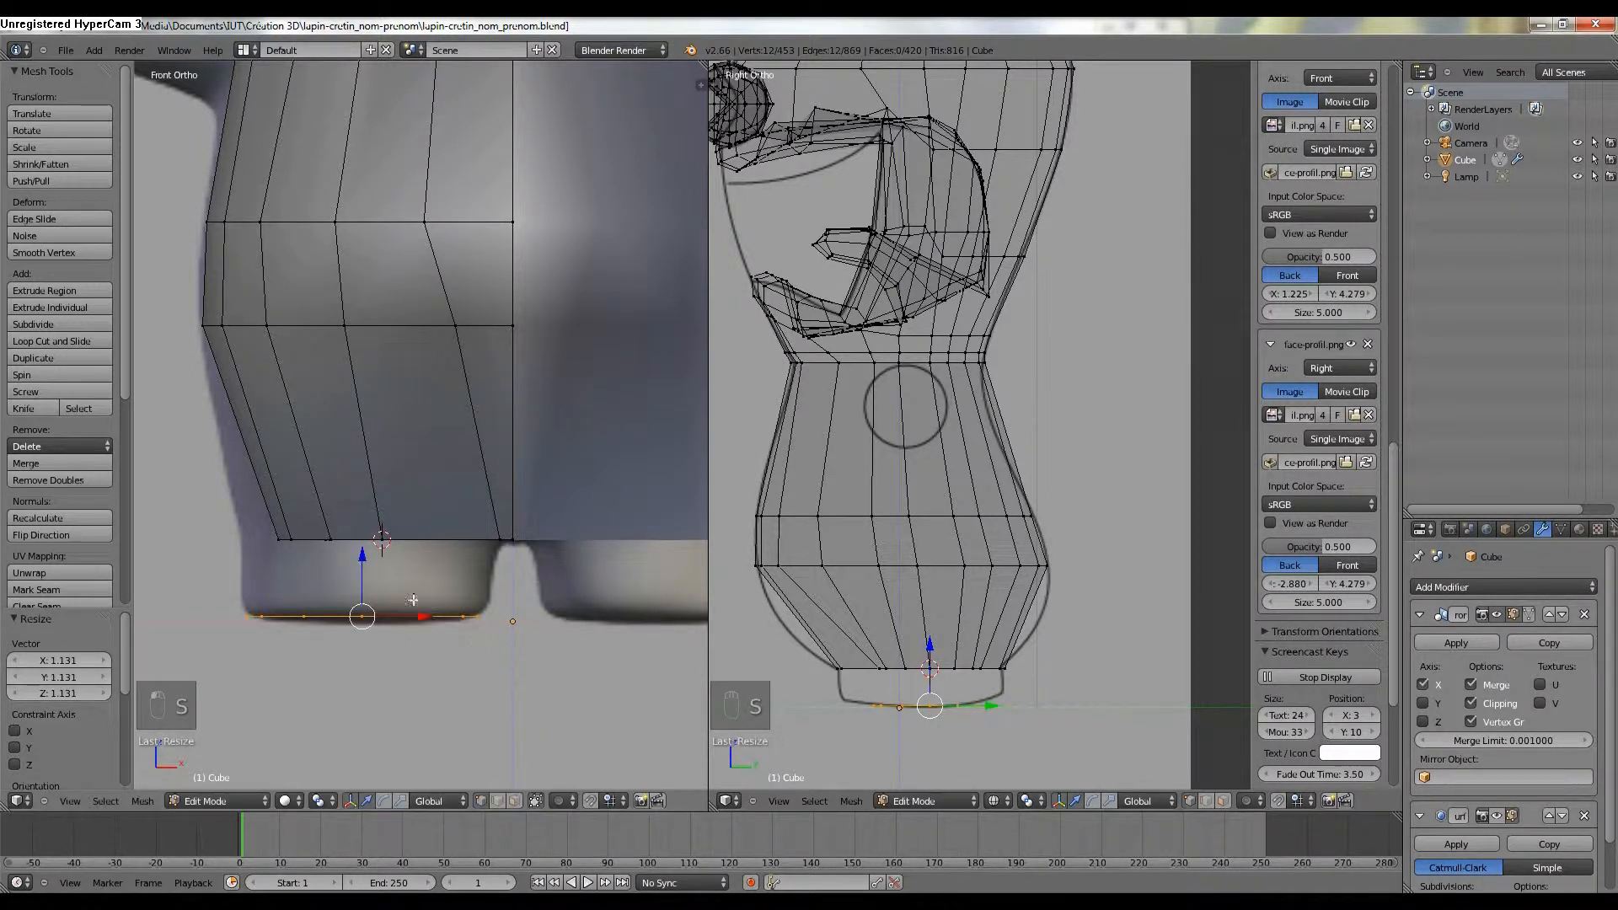
{"action": "left_click_drag", "start_coordinate": [362, 571], "coordinate": [362, 577]}
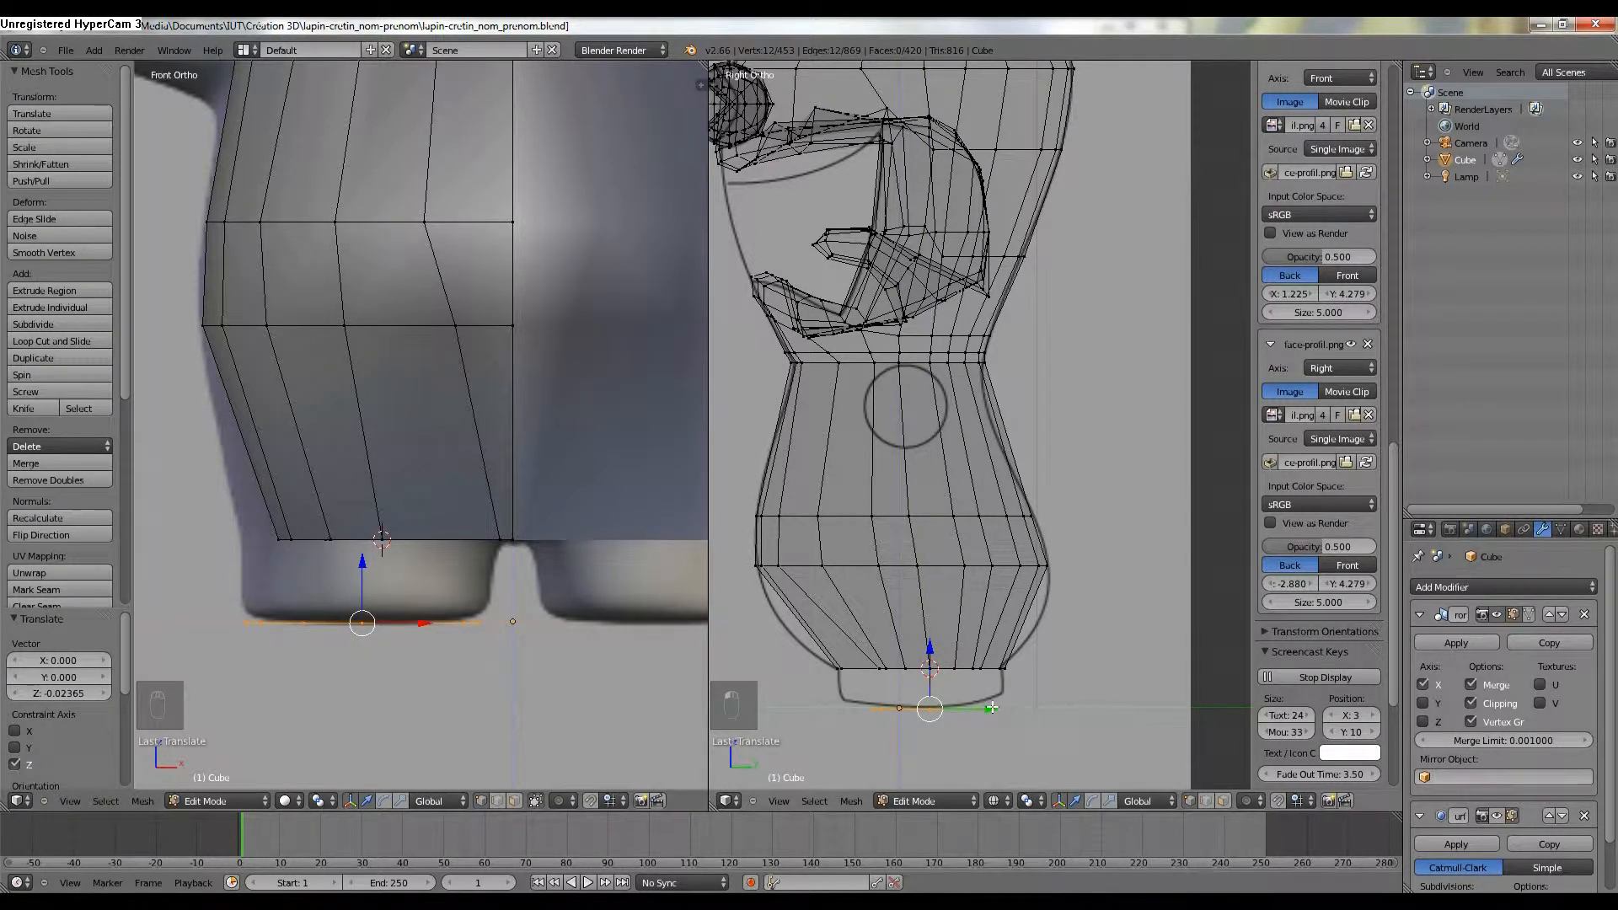
In the profile view, scale the circle 1.379 along Y and move it about -0.049 along Y to match the foot outline.
{"action": "key", "text": "s"}
{"action": "key", "text": "y"}
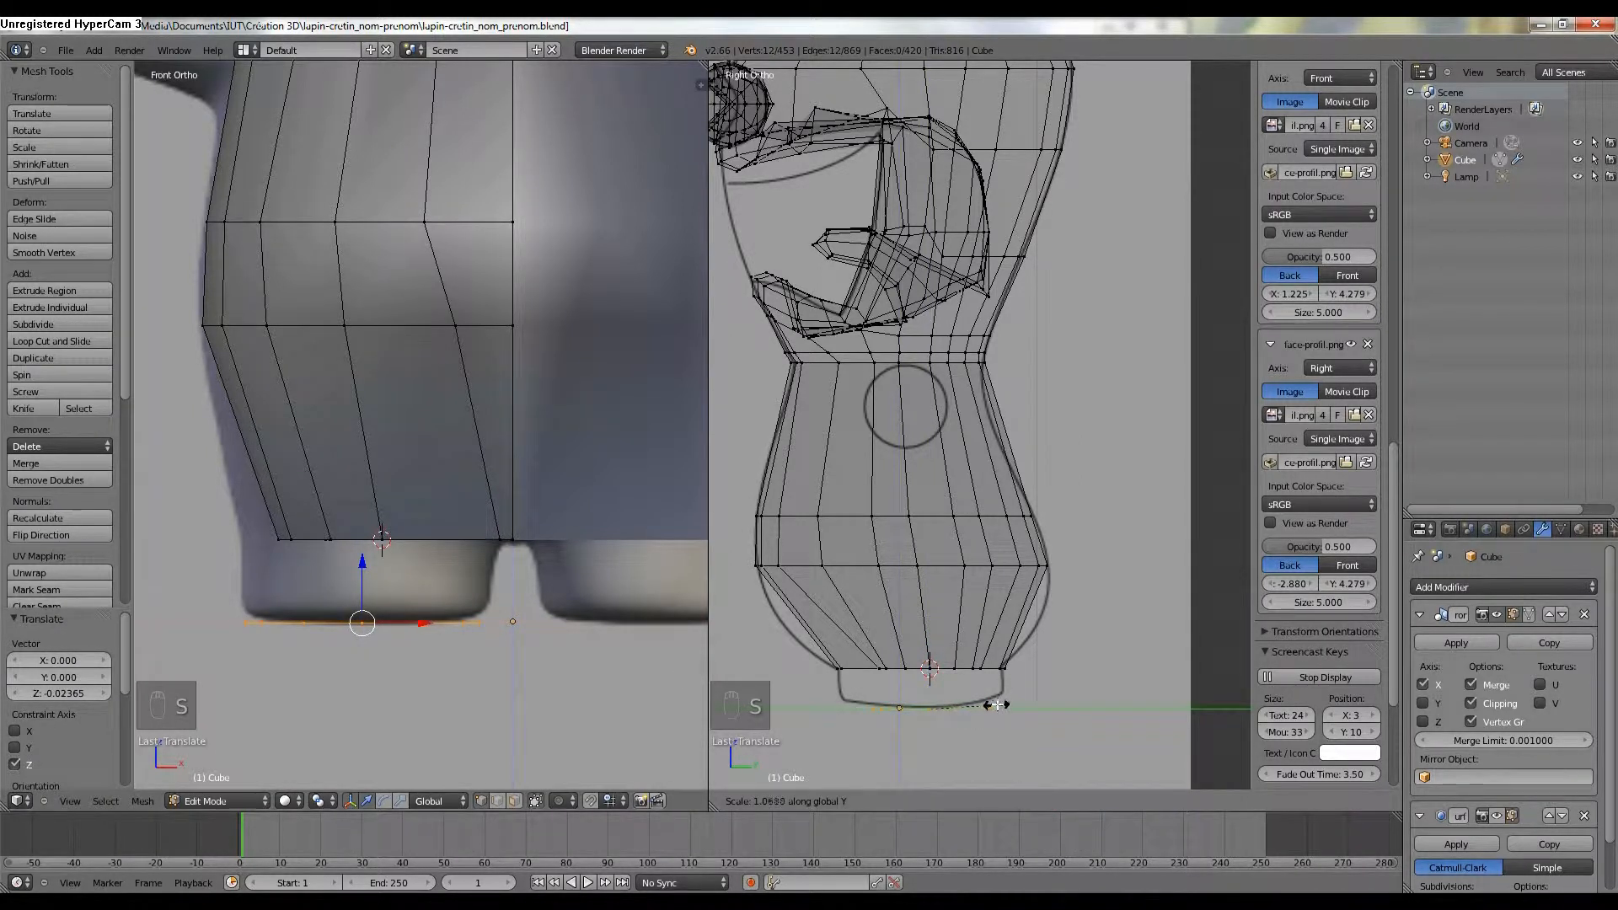
{"action": "left_click", "coordinate": [1018, 707]}
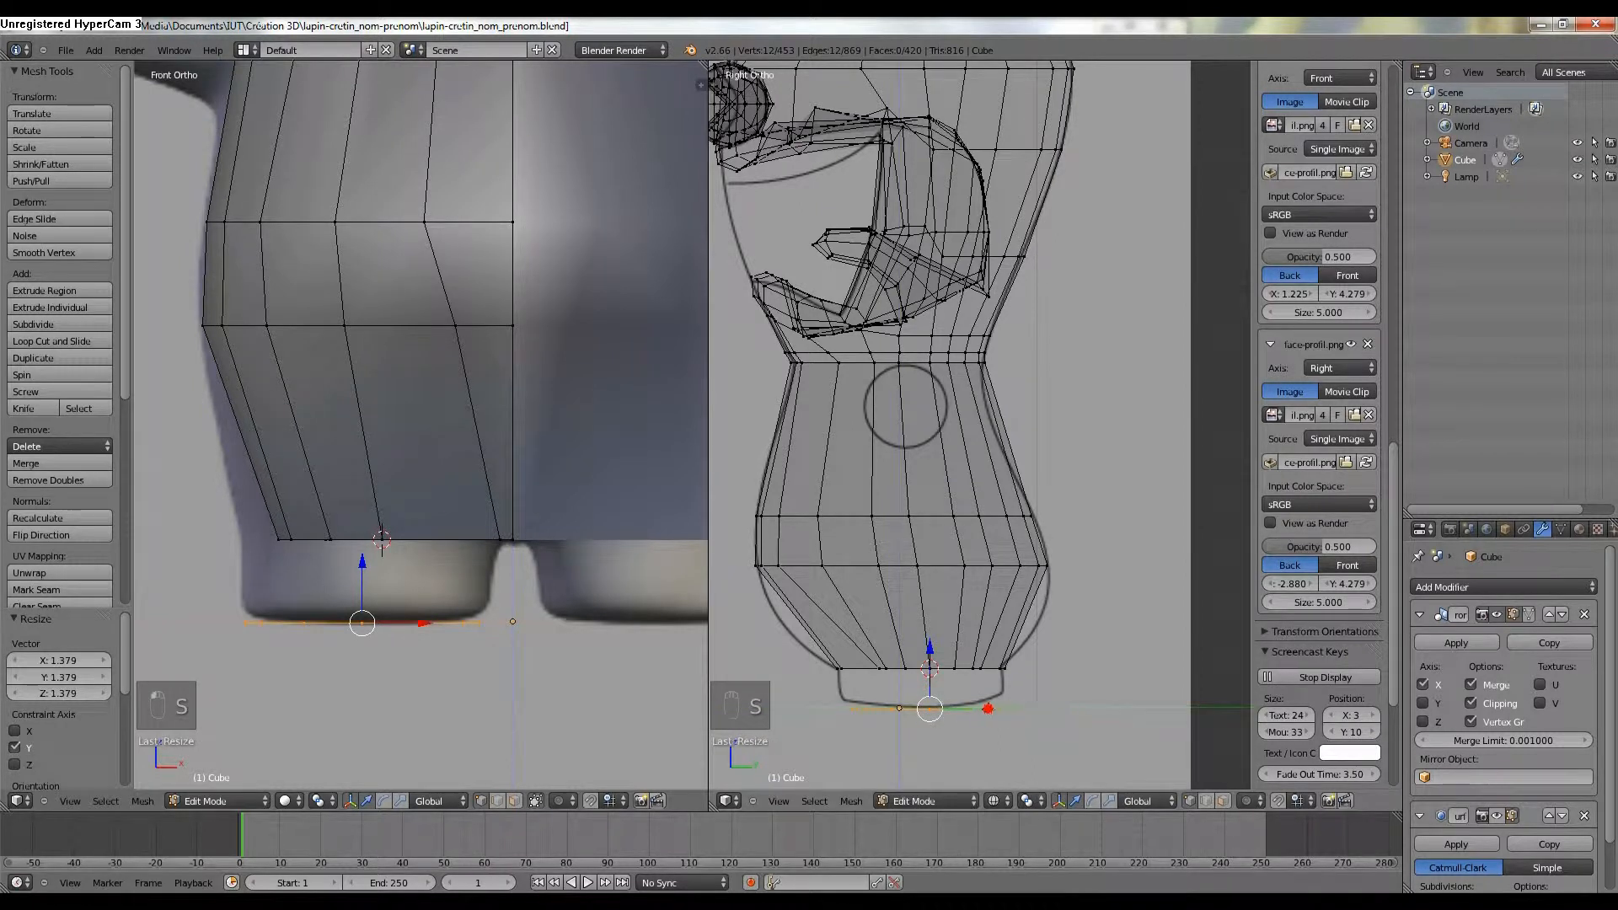
{"action": "left_click_drag", "start_coordinate": [988, 708], "coordinate": [981, 709]}
Deselect the circle, switch to face selection and select the six faces on the body's underside above it.
{"action": "key", "text": "KP_5"}
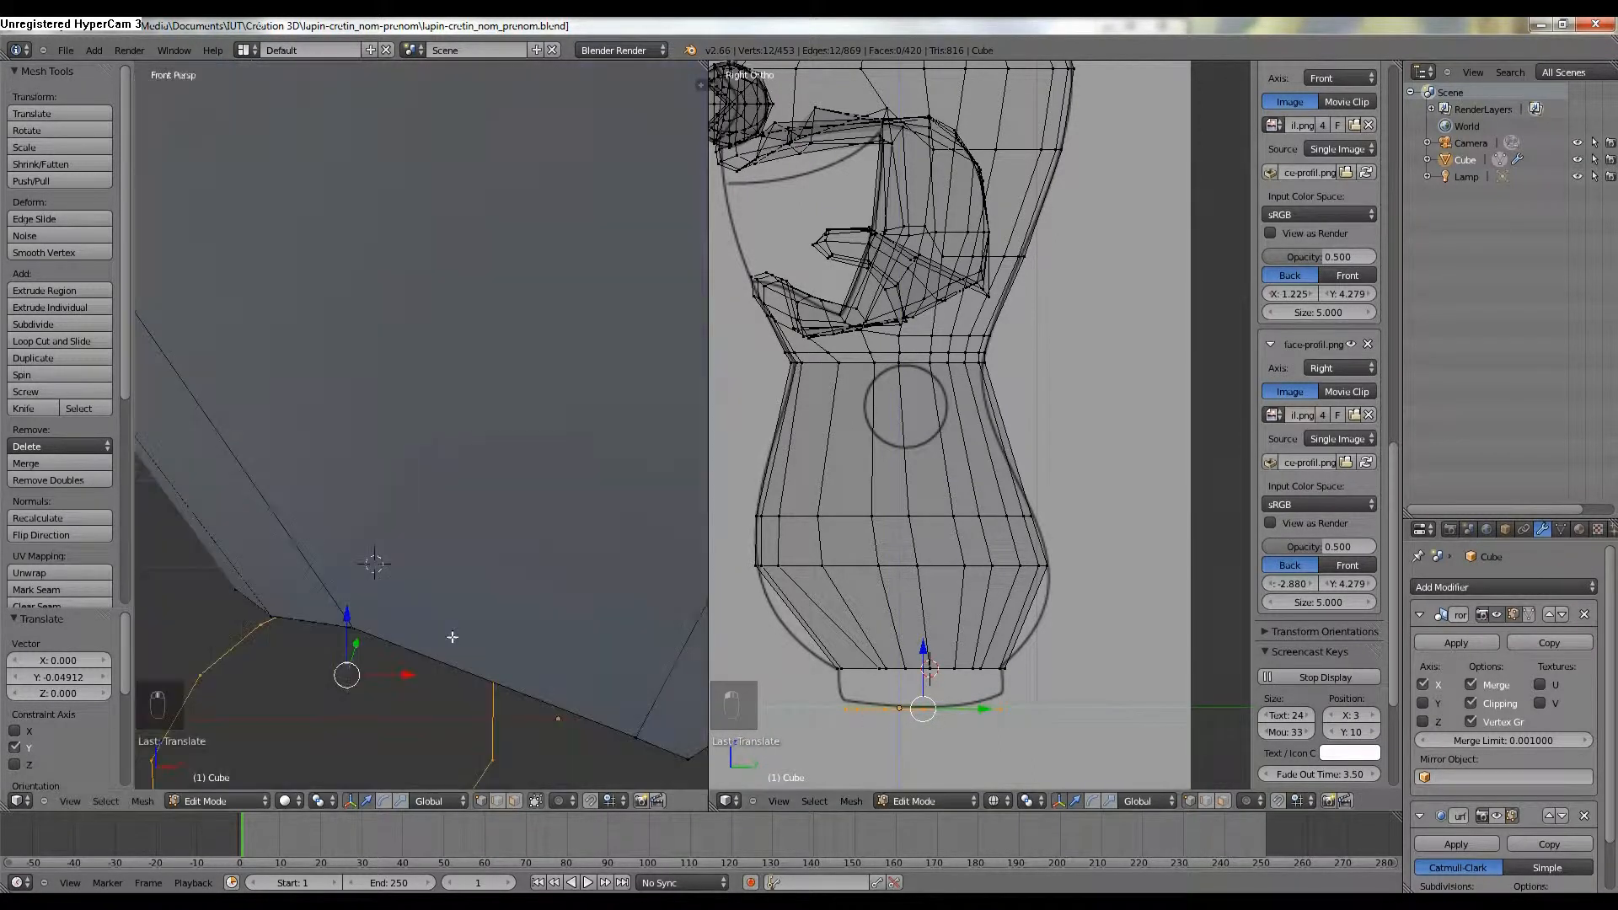
{"action": "scroll", "coordinate": [453, 638], "scroll_direction": "down", "scroll_amount": 6}
{"action": "middle_click_drag", "start_coordinate": [459, 603], "coordinate": [488, 647]}
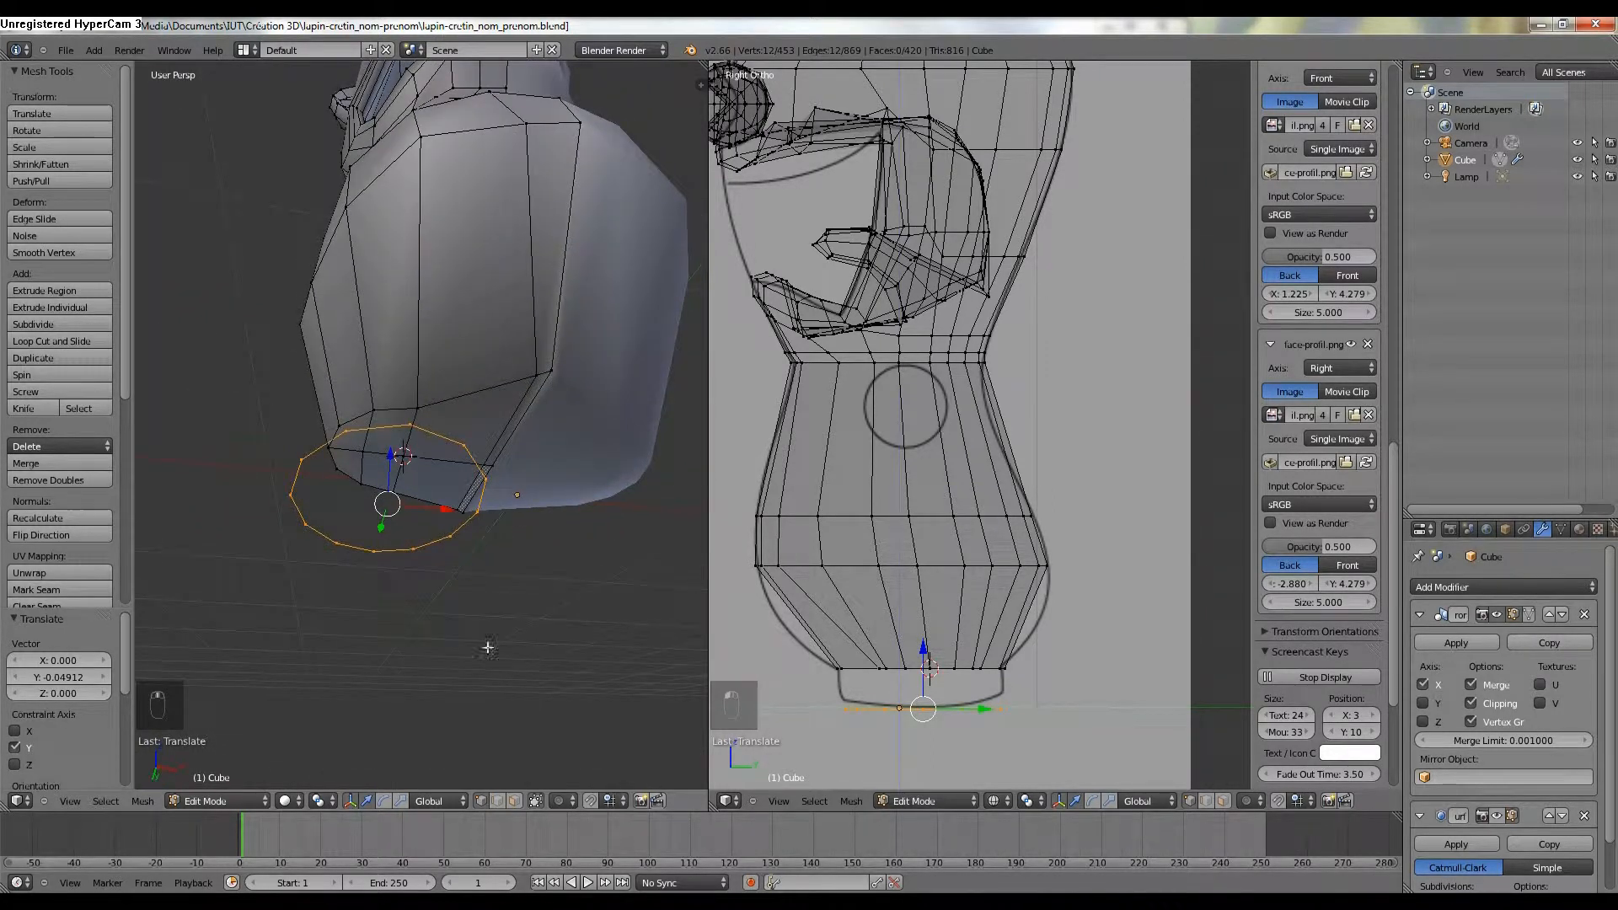
{"action": "key", "text": "a"}
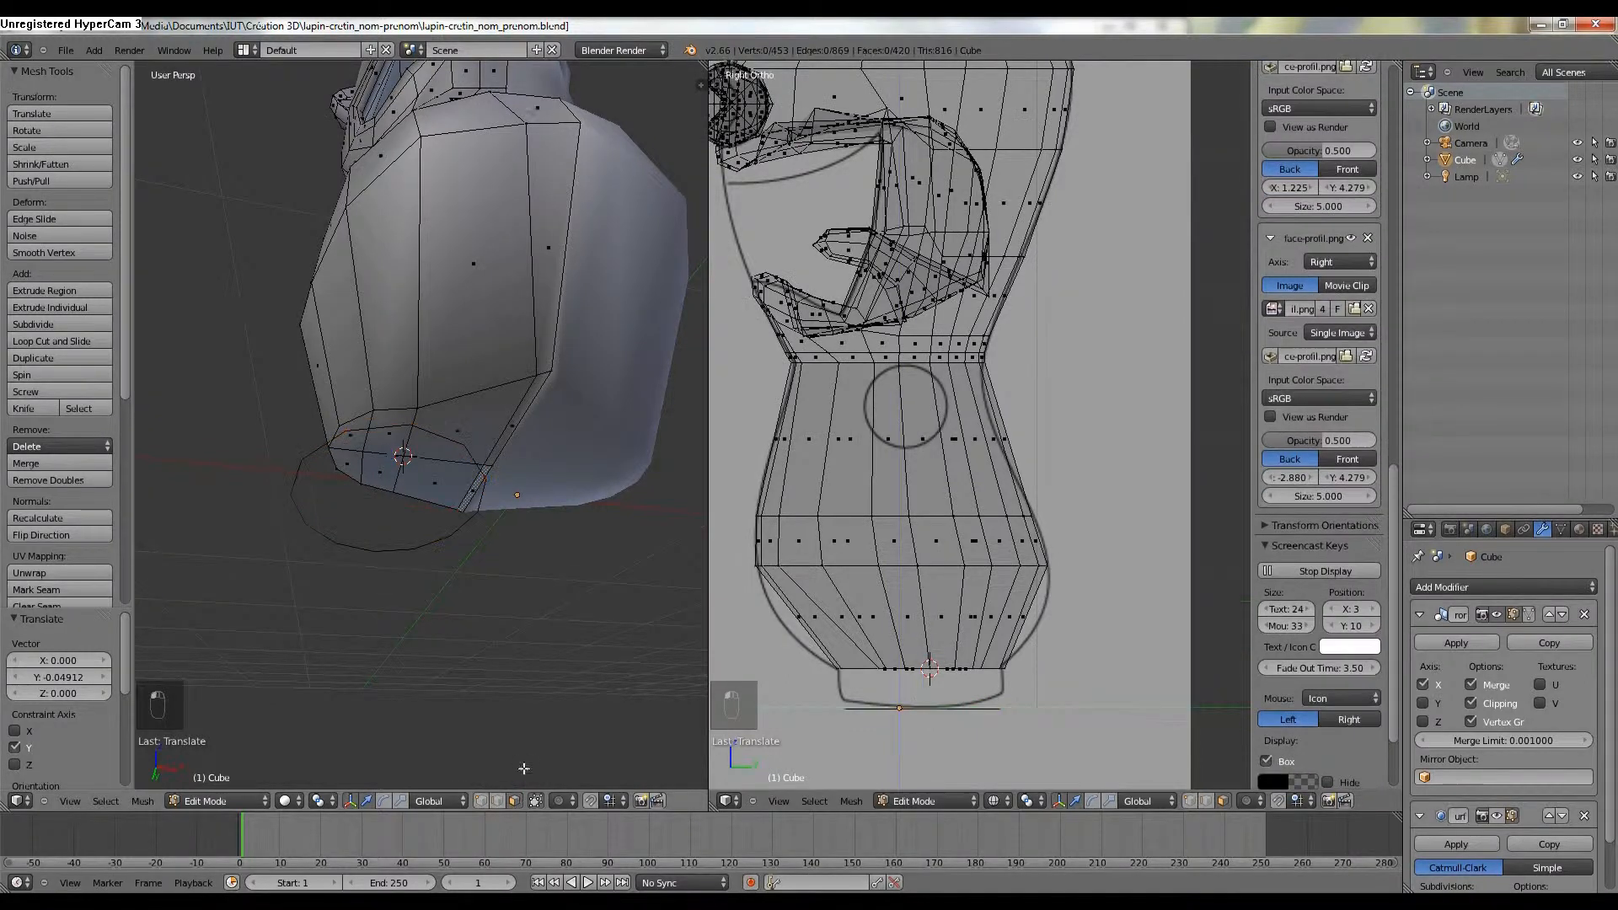
{"action": "scroll", "coordinate": [515, 669], "scroll_direction": "up", "scroll_amount": 2}
{"action": "left_click", "coordinate": [479, 801]}
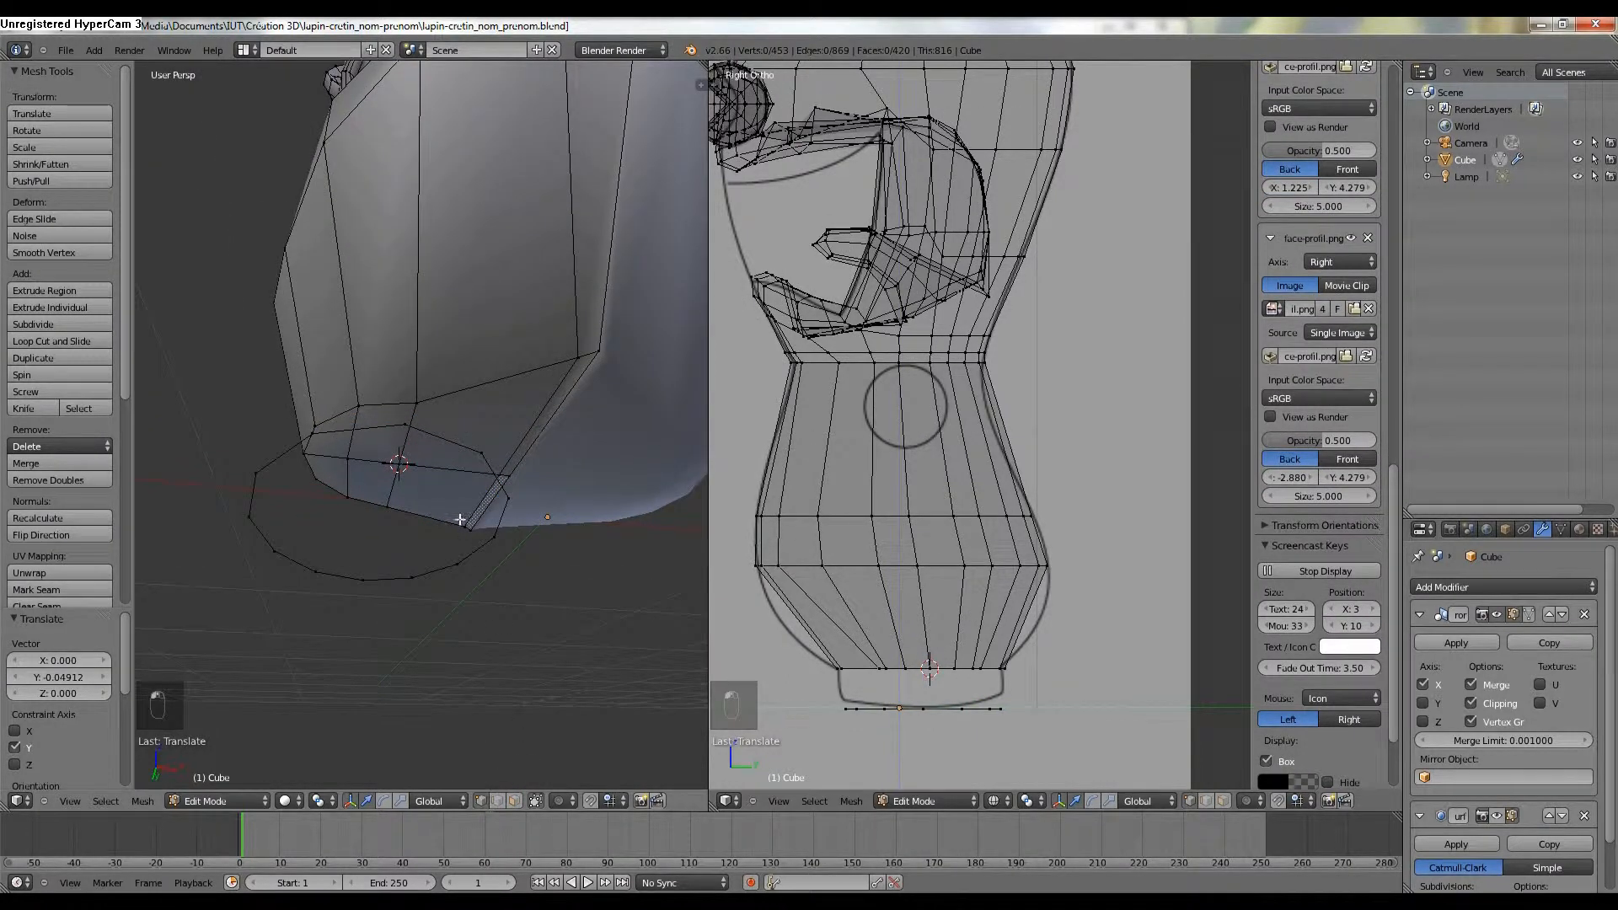
{"action": "left_click", "coordinate": [515, 800]}
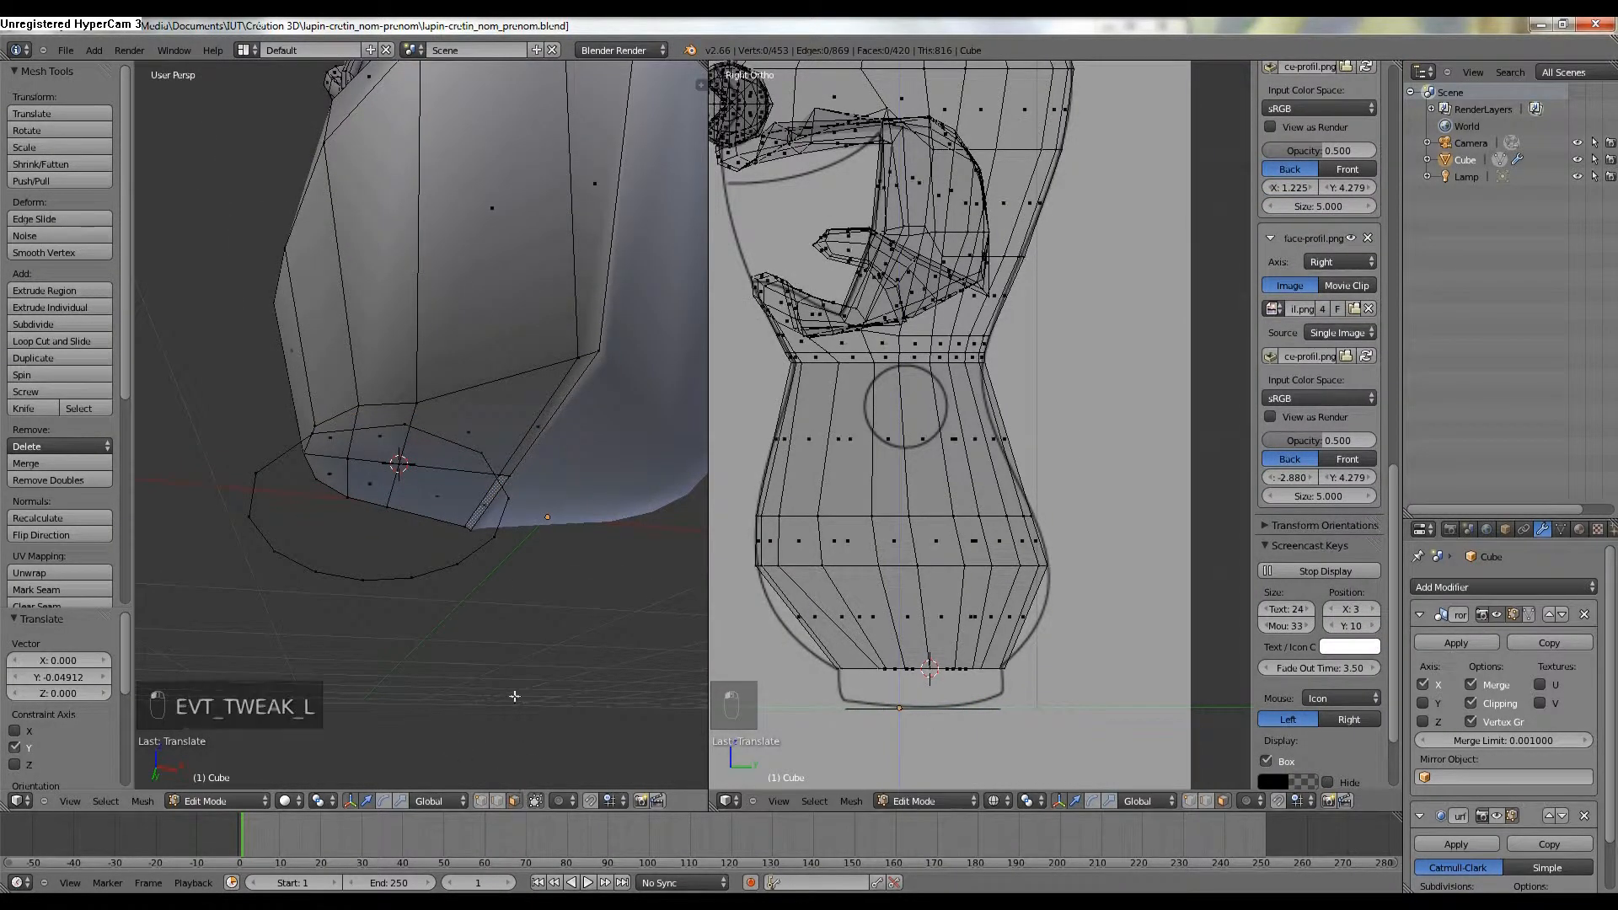
{"action": "left_click", "coordinate": [376, 484]}
{"action": "left_click", "coordinate": [362, 476], "text": "shift"}
{"action": "left_click", "coordinate": [333, 447], "text": "shift"}
{"action": "left_click", "coordinate": [371, 426], "text": "shift"}
{"action": "left_click", "coordinate": [396, 430], "text": "shift"}
{"action": "left_click", "coordinate": [440, 432], "text": "shift"}
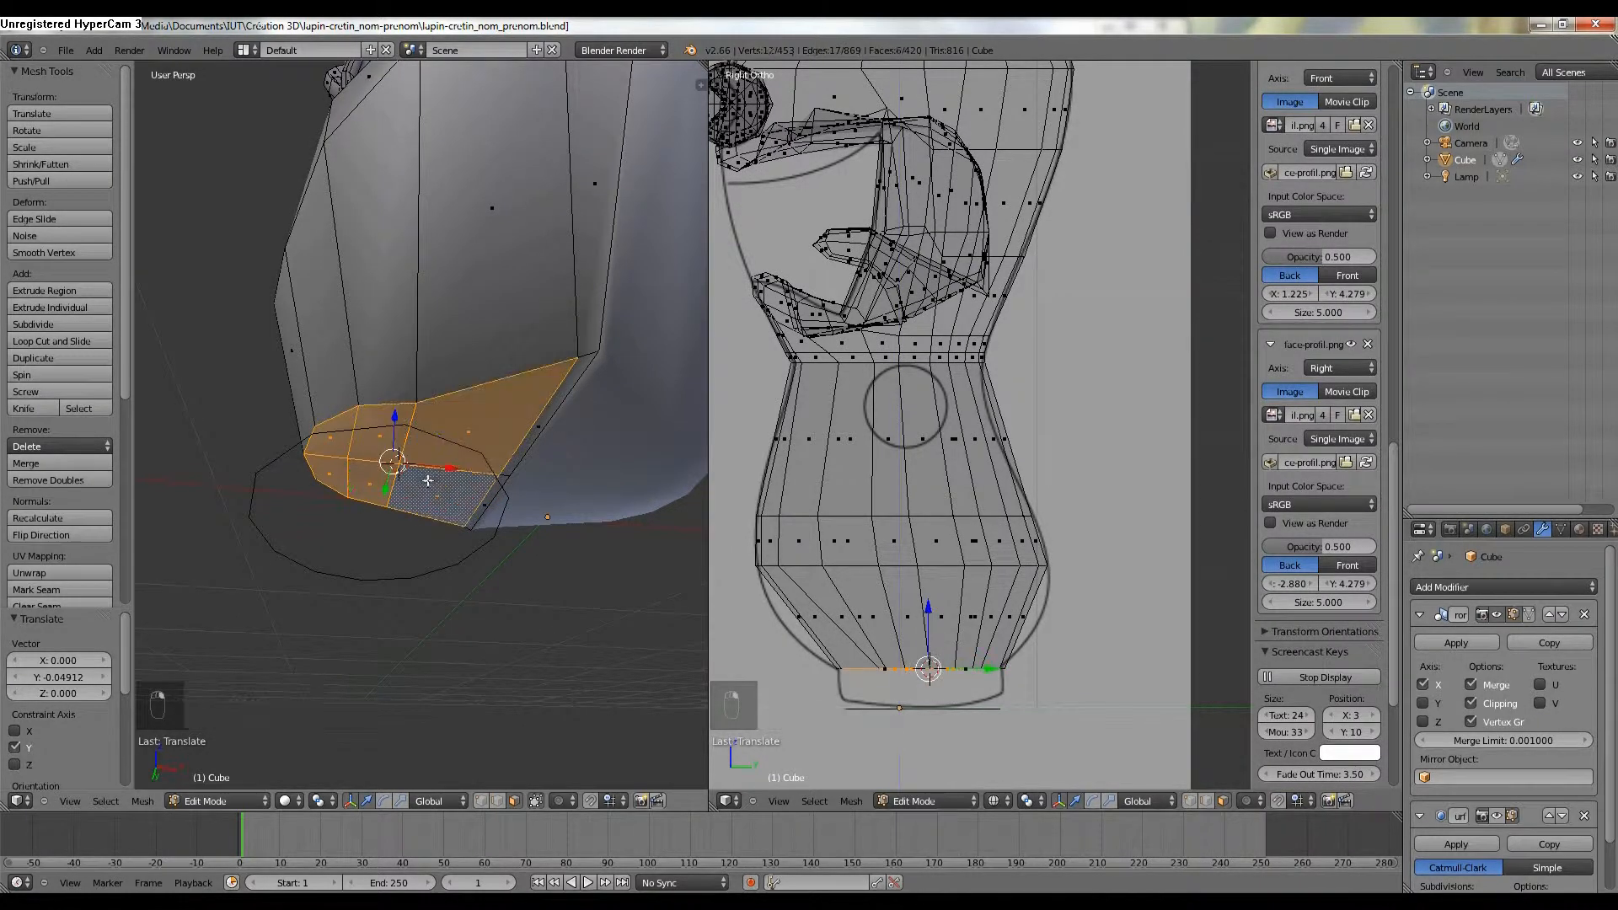
In vertex mode, snap the 3D cursor to the underside vertex beside the body's centreline.
{"action": "key", "text": "KP_1"}
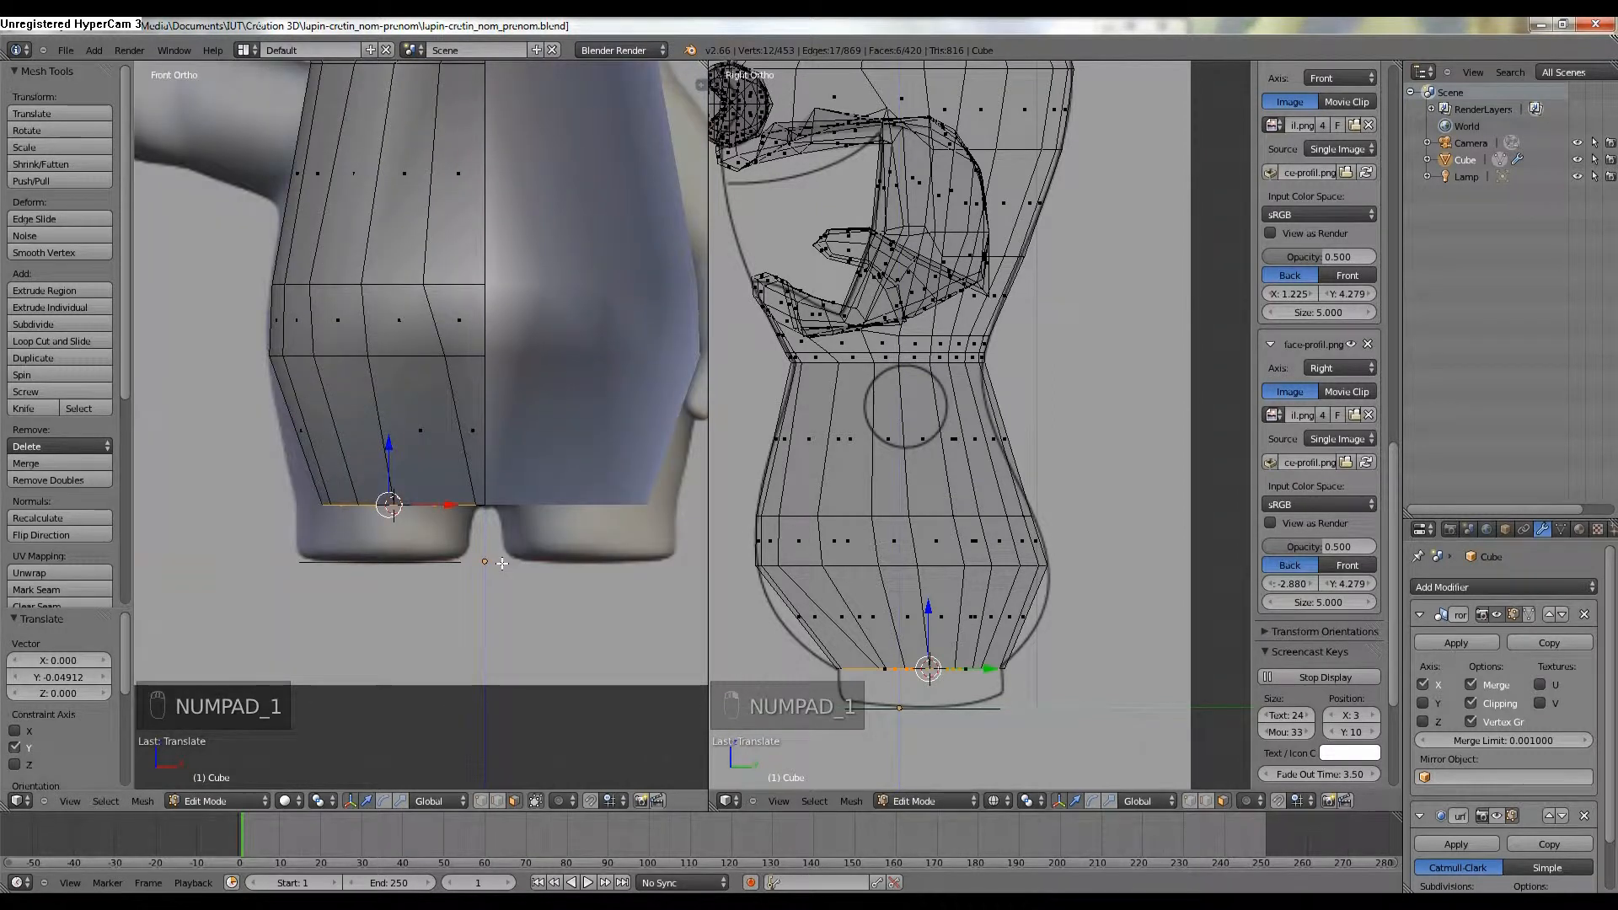
{"action": "key", "text": "z"}
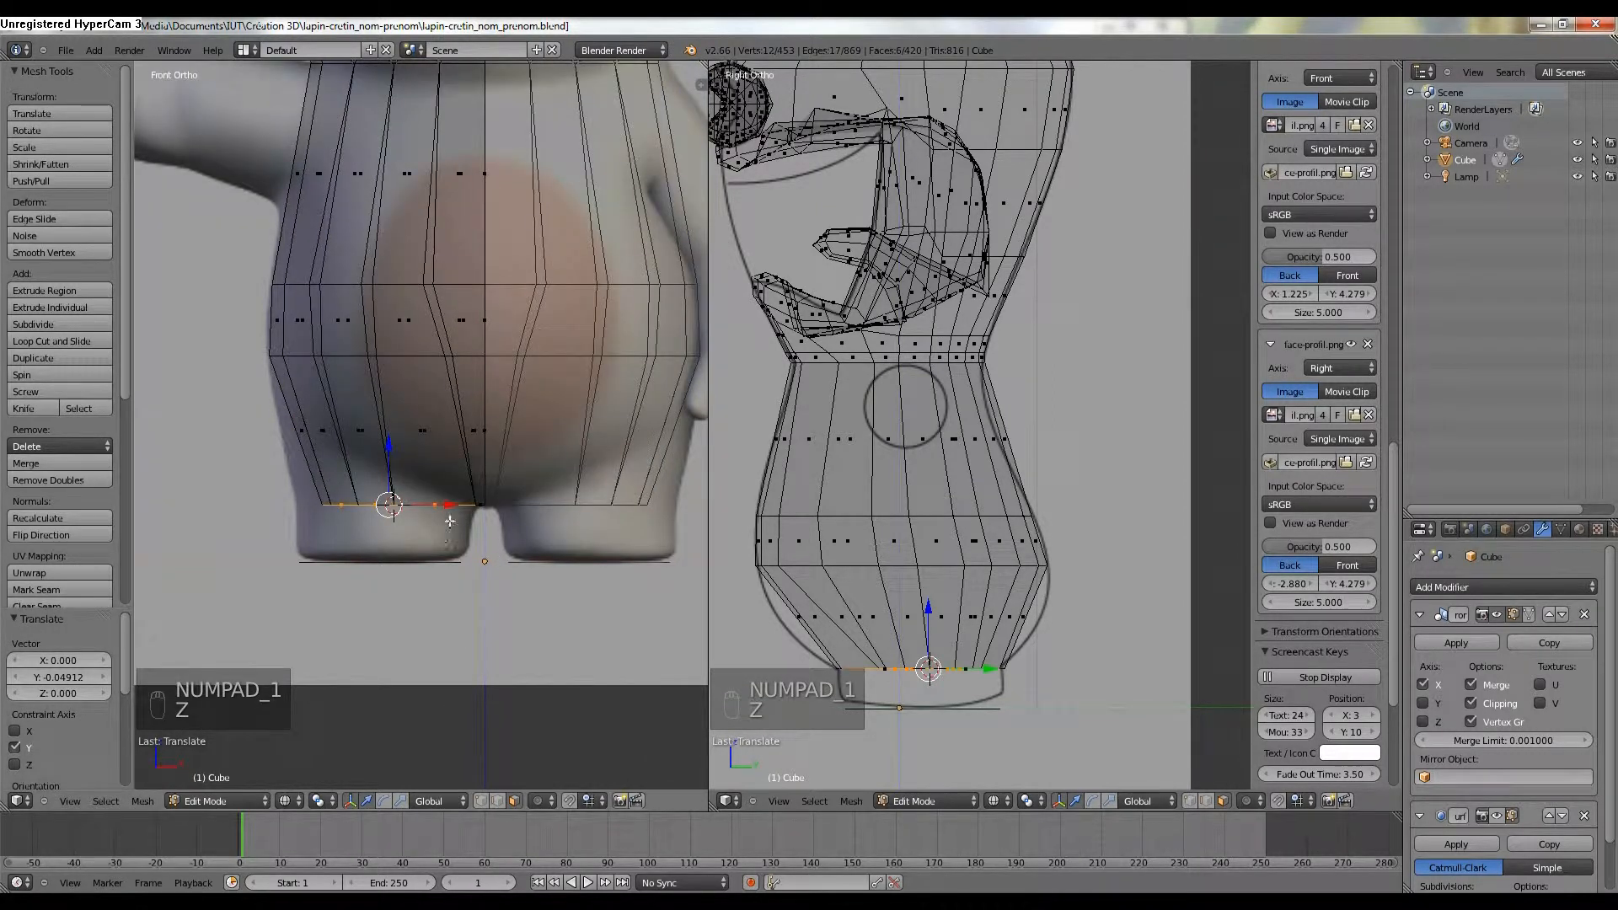
{"action": "middle_click_drag", "start_coordinate": [370, 457], "coordinate": [451, 722]}
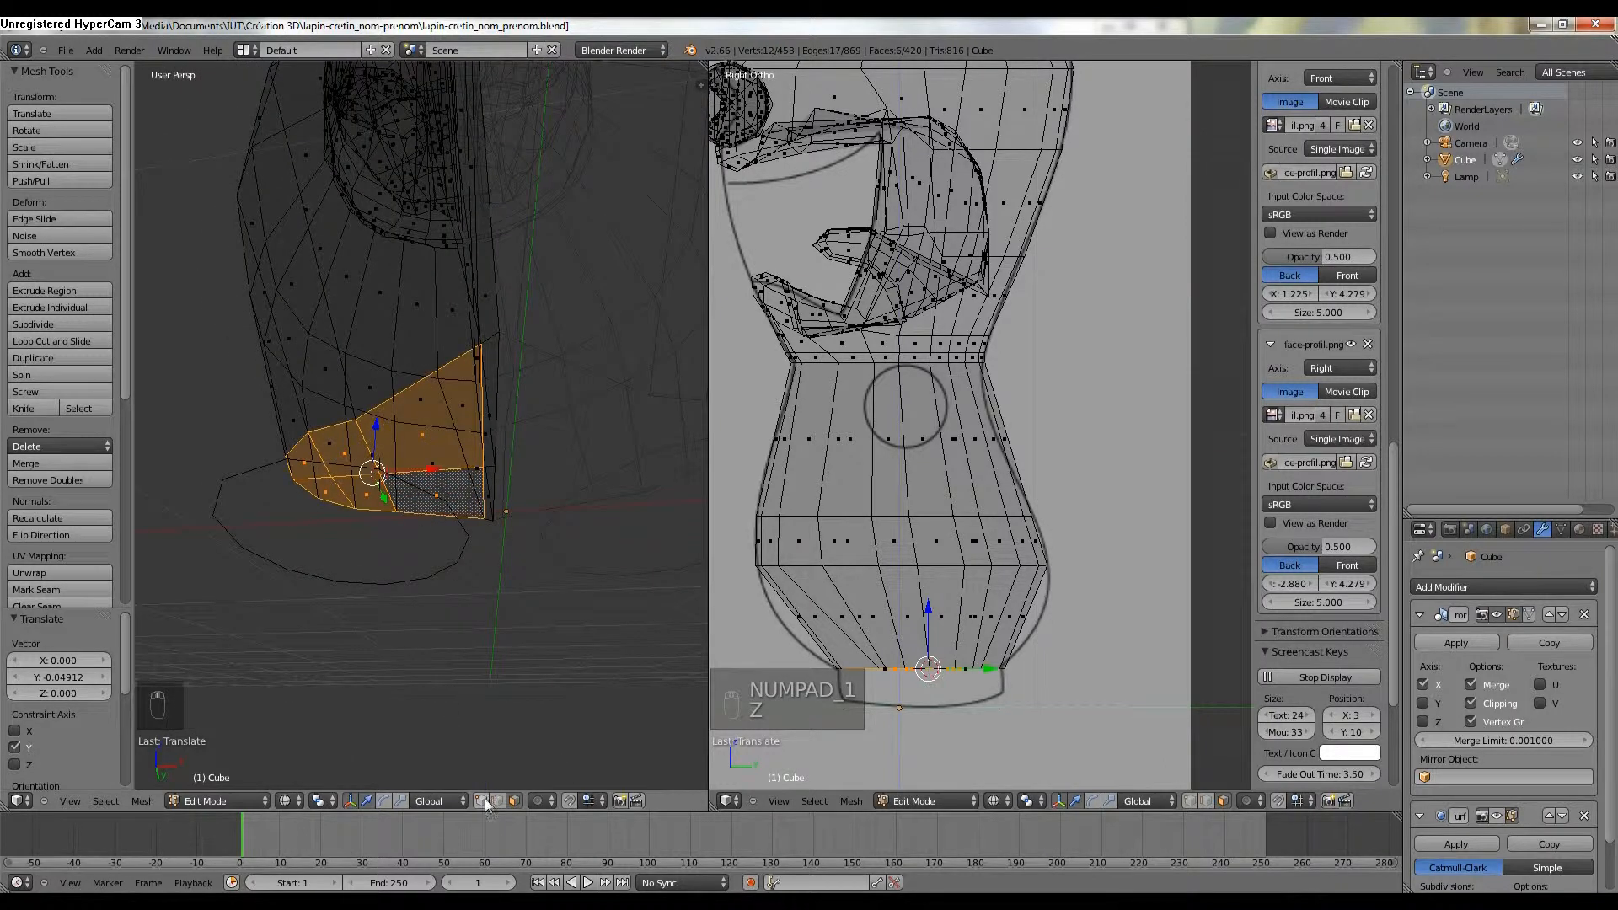
{"action": "key", "text": "z"}
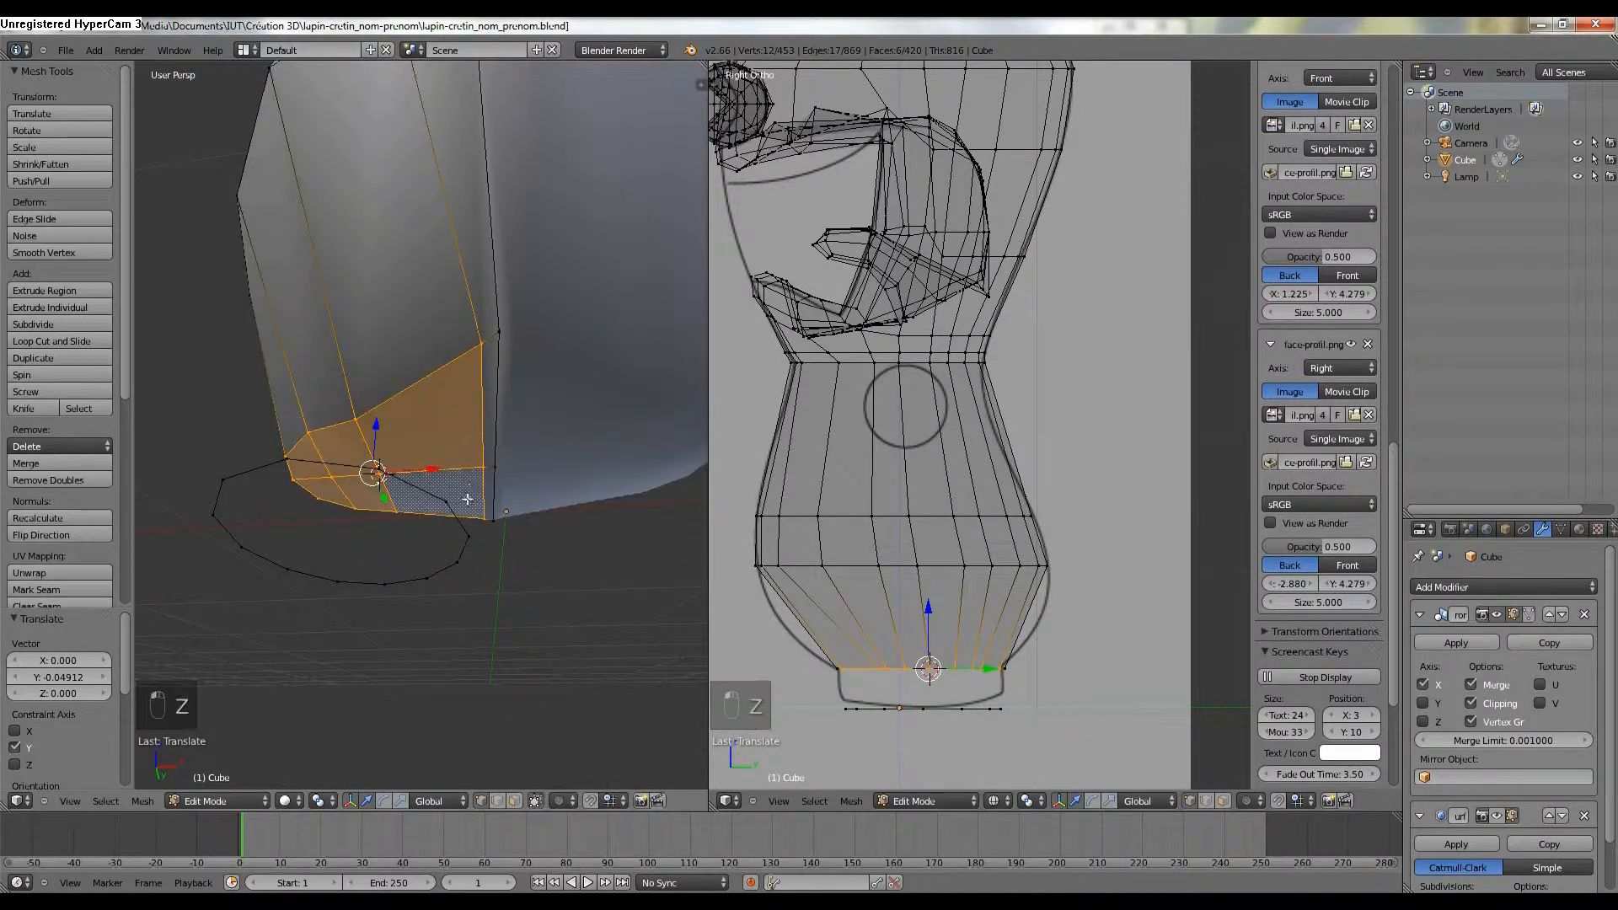
{"action": "right_click", "coordinate": [486, 465]}
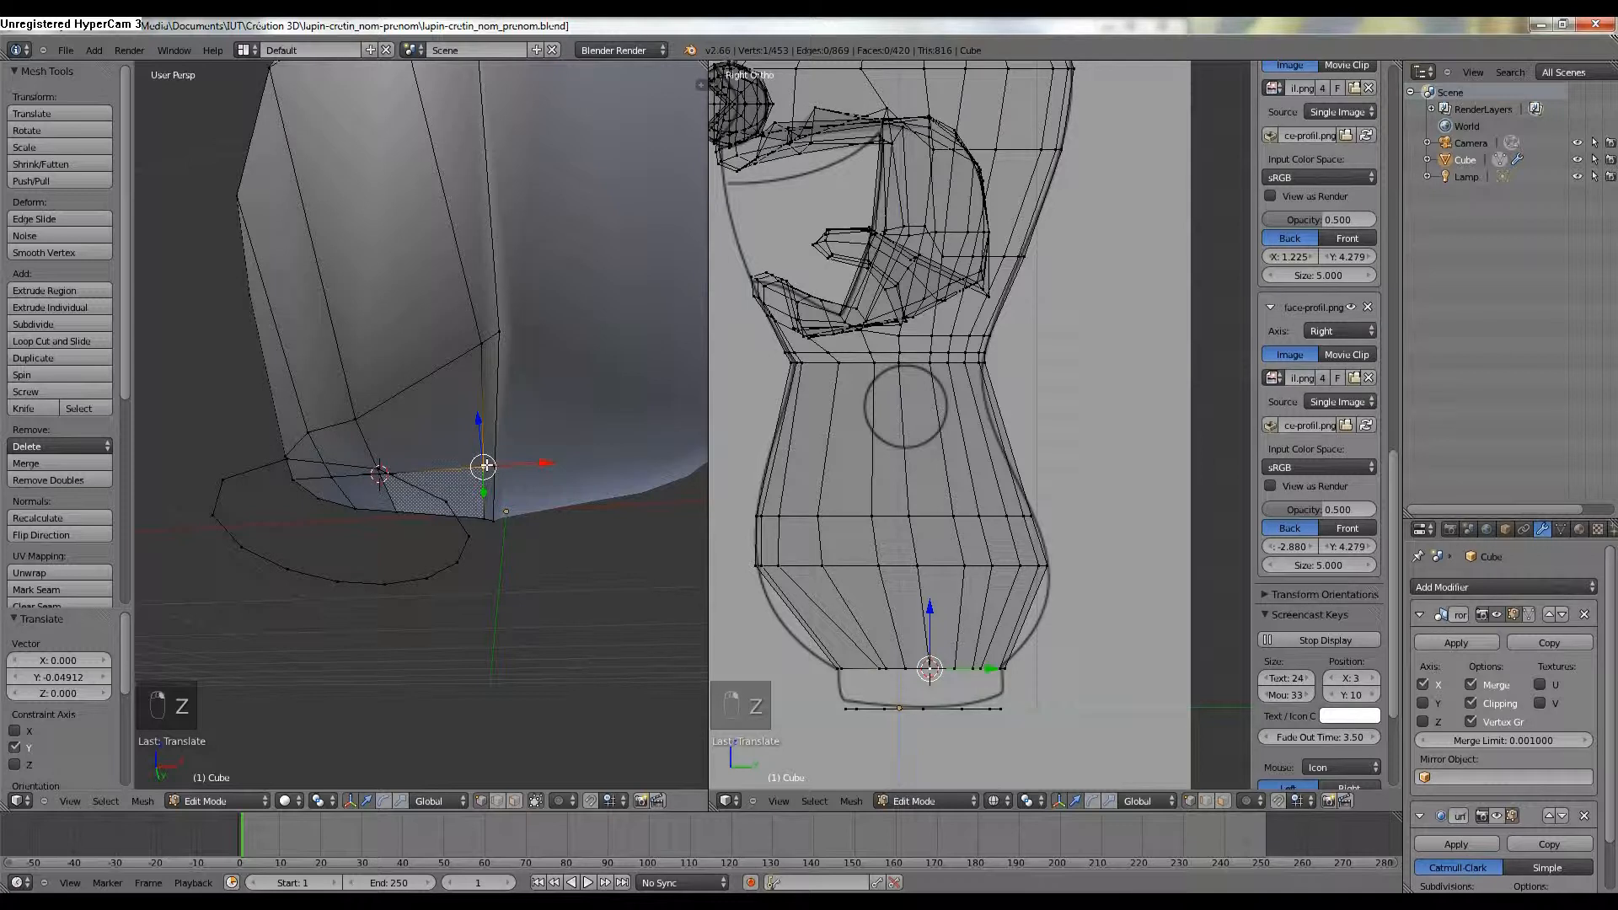
{"action": "key", "text": "shift+s"}
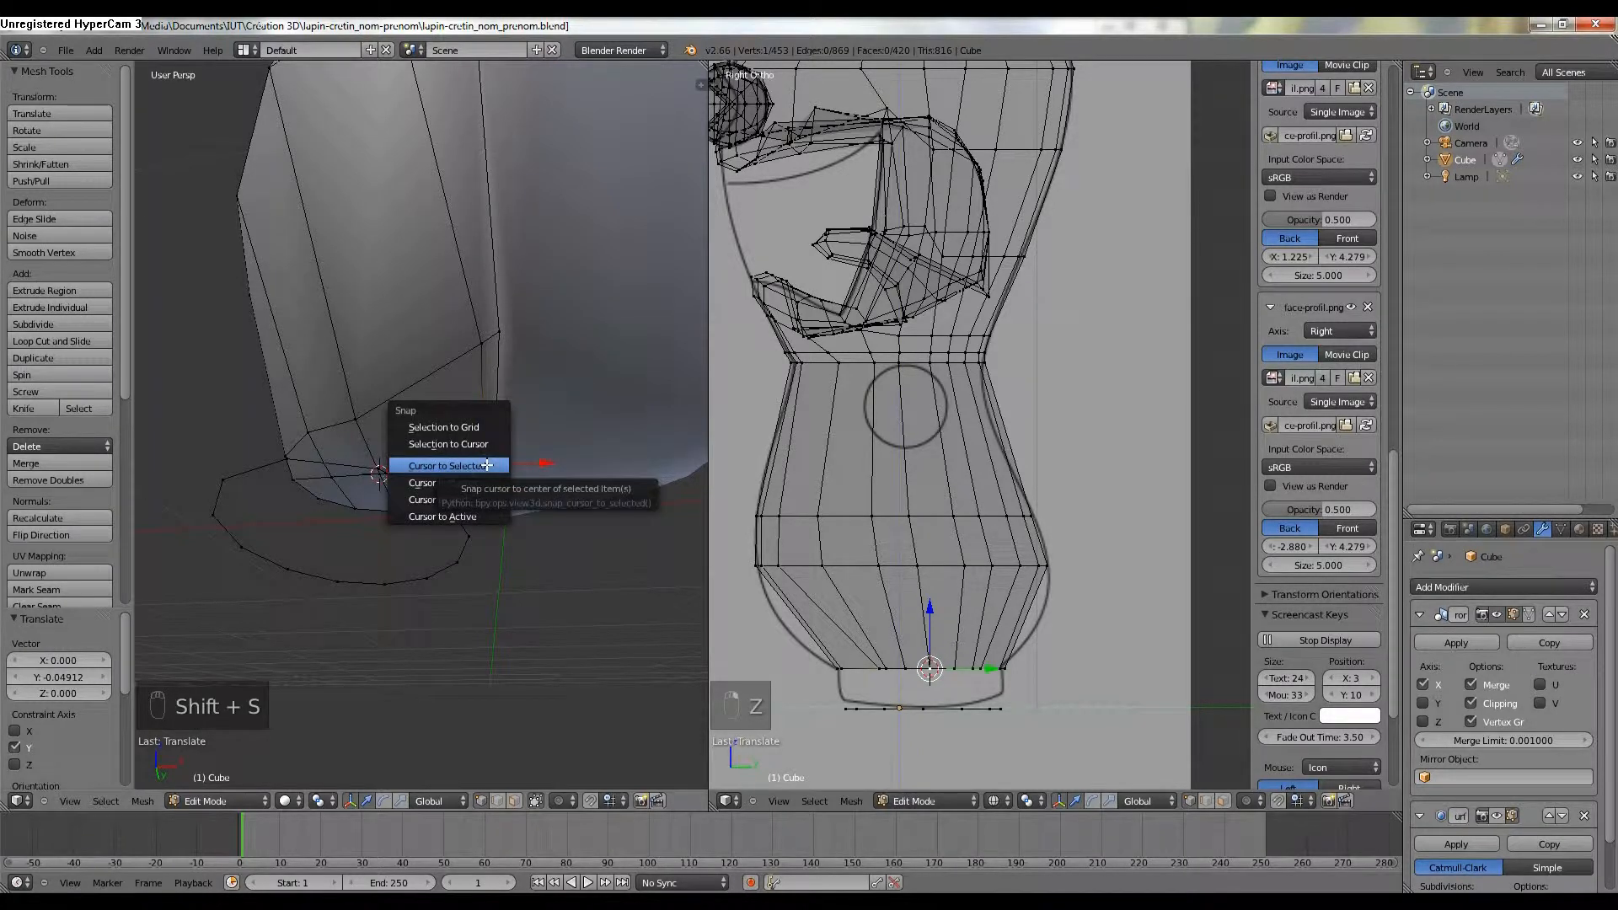
{"action": "left_click", "coordinate": [487, 465]}
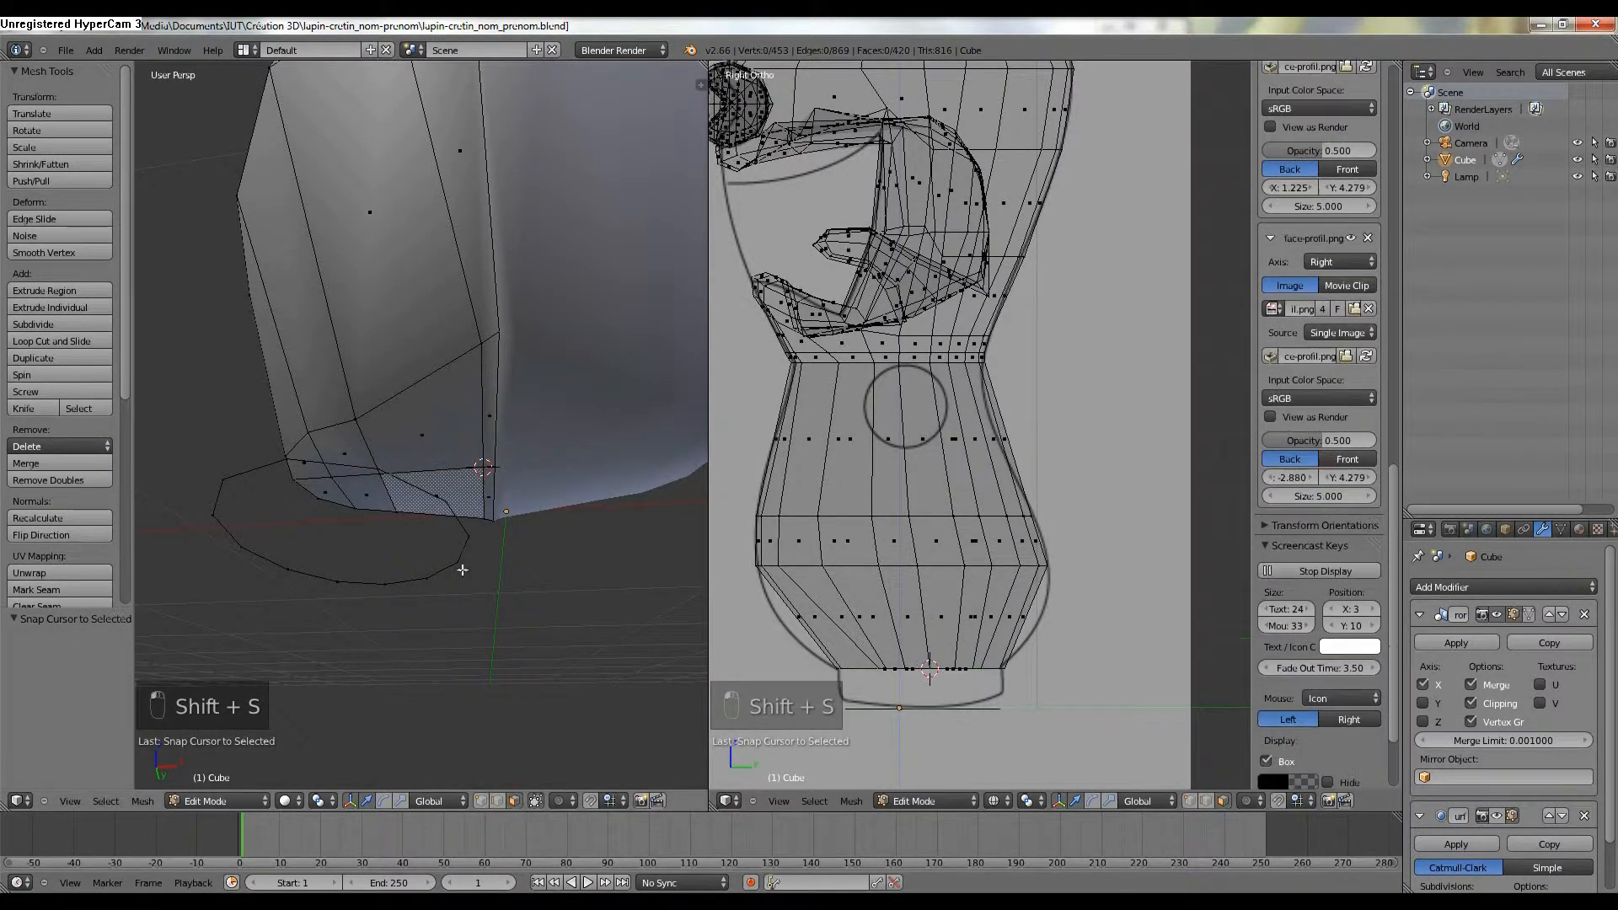
Select the six underside faces above the circle and, in front view, rotate them 24.158° about the 3D cursor.
{"action": "right_click", "coordinate": [434, 498]}
{"action": "right_click", "coordinate": [367, 495], "text": "shift"}
{"action": "right_click", "coordinate": [329, 490], "text": "shift"}
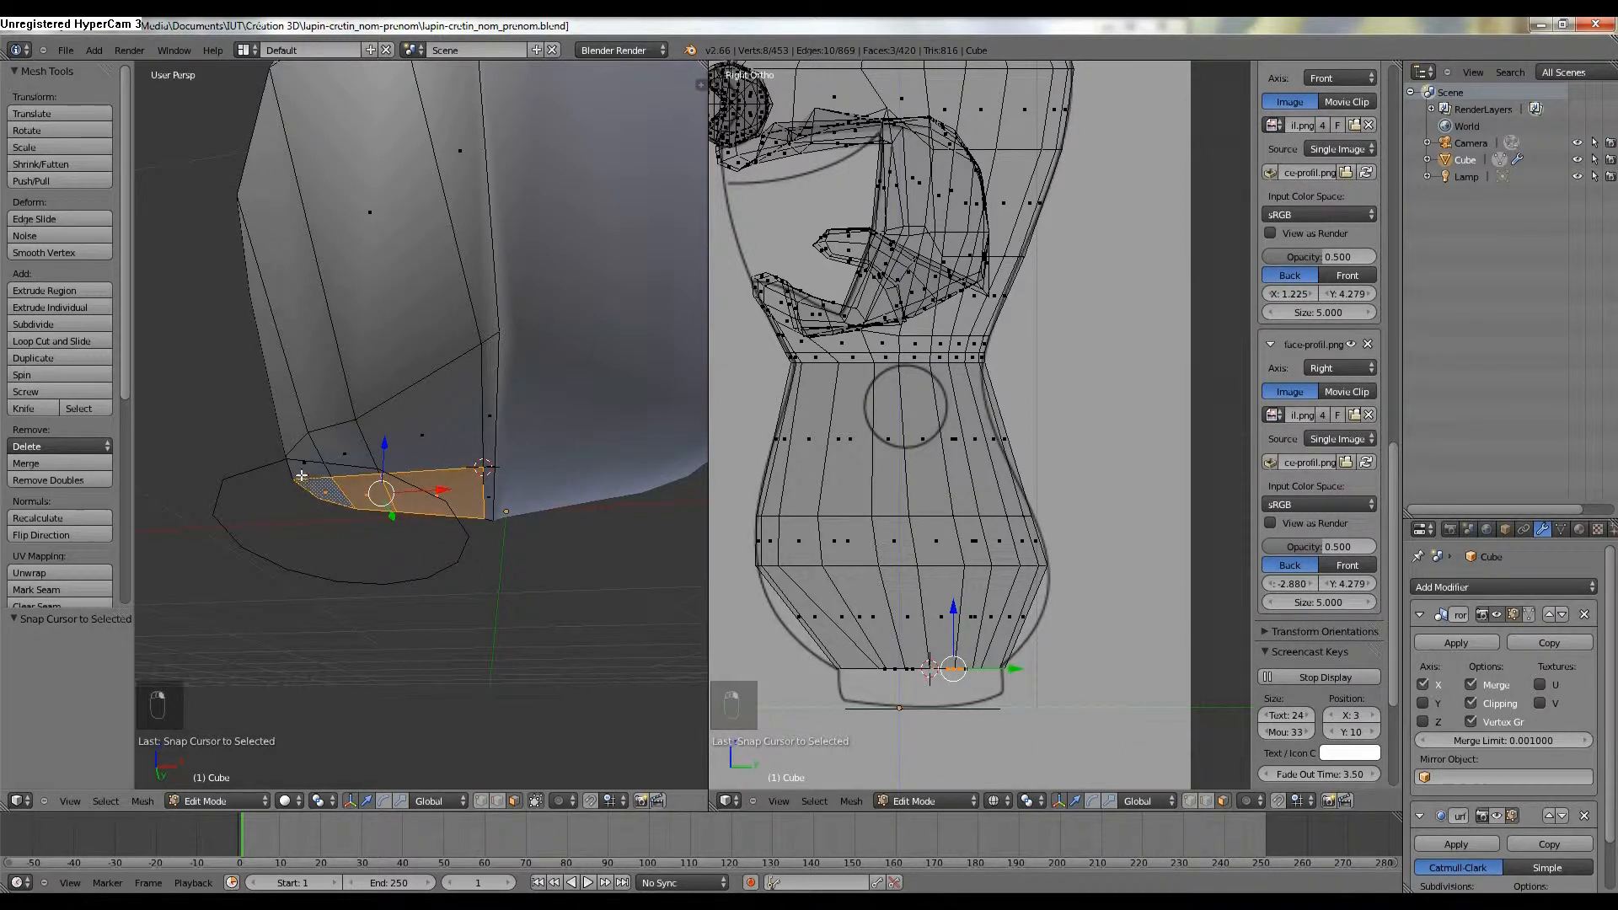
{"action": "right_click", "coordinate": [304, 467], "text": "shift"}
{"action": "right_click", "coordinate": [344, 455], "text": "shift"}
{"action": "right_click", "coordinate": [425, 435], "text": "shift"}
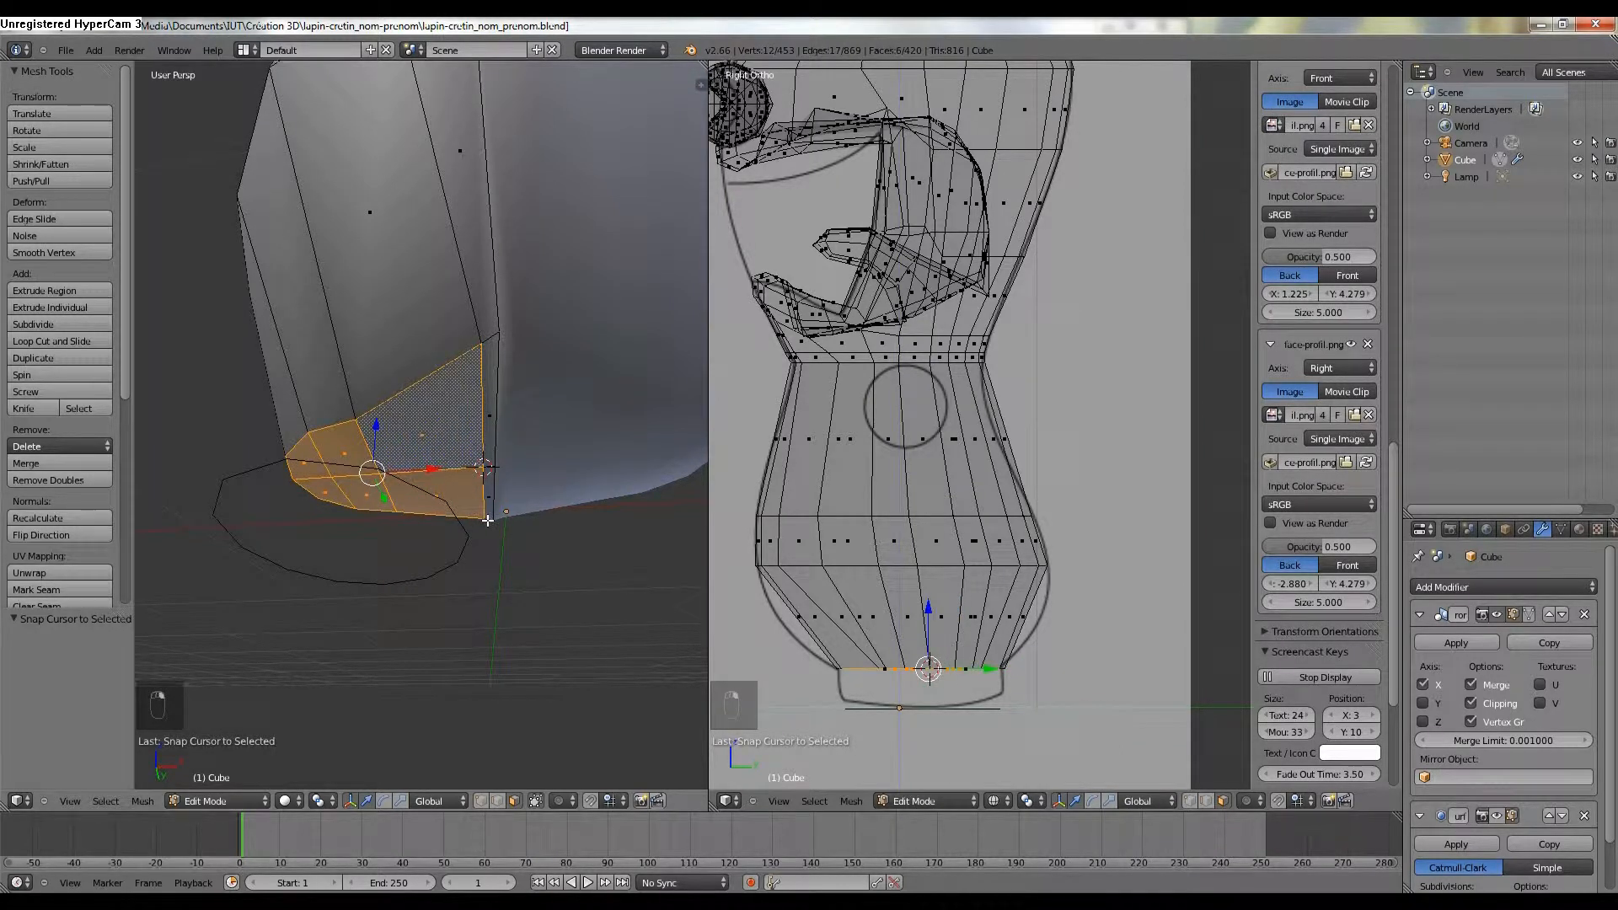
{"action": "left_click", "coordinate": [321, 801]}
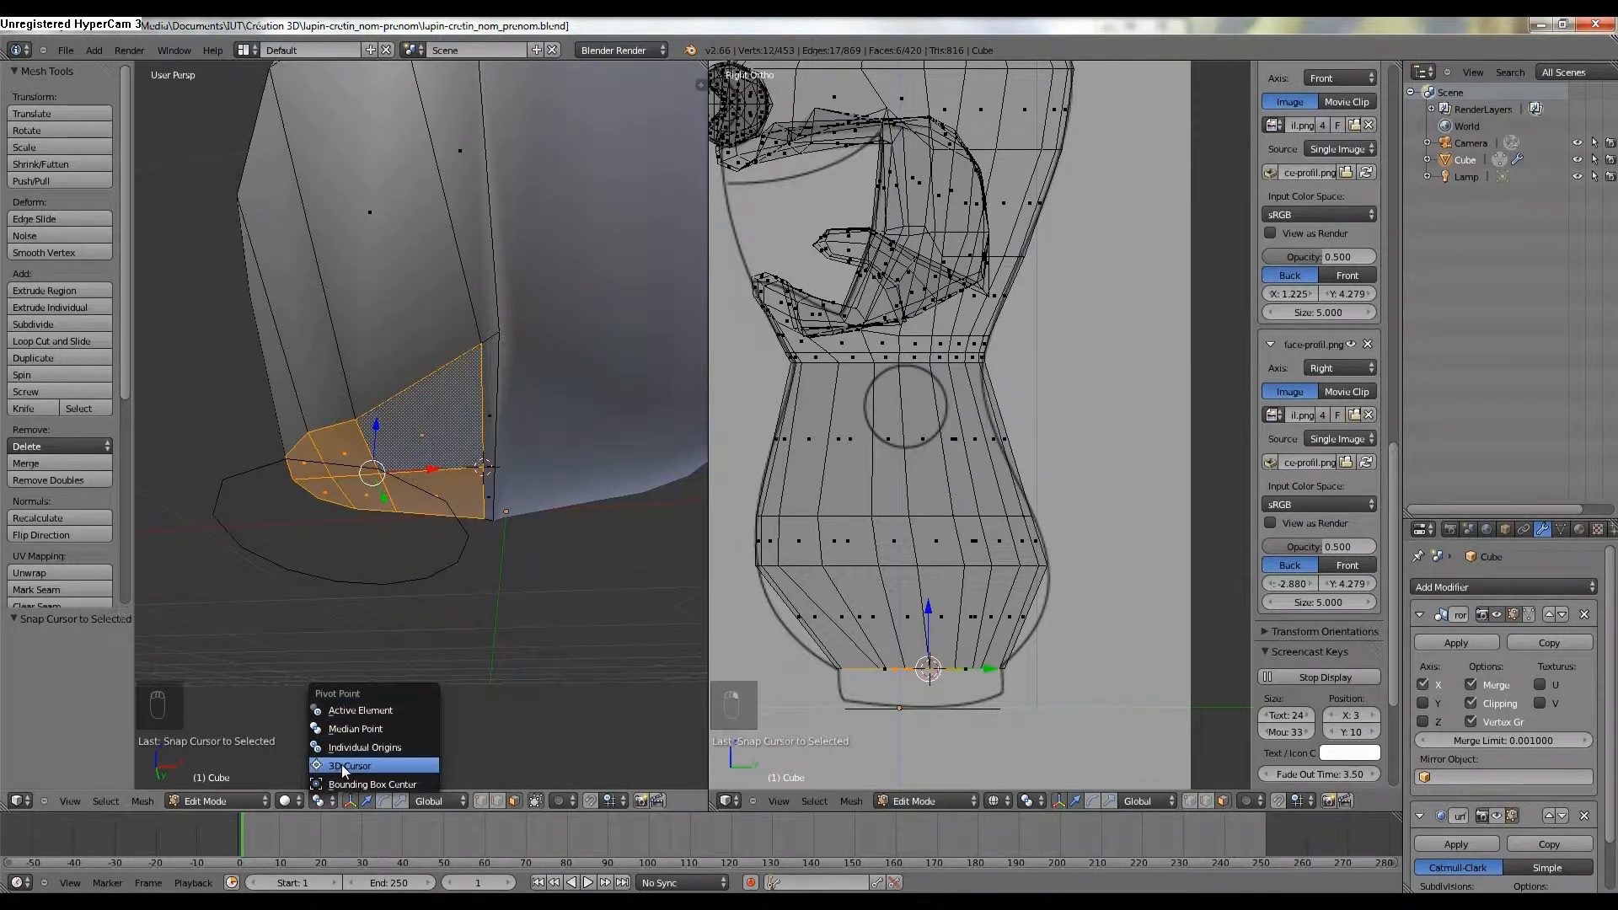
{"action": "left_click", "coordinate": [346, 766]}
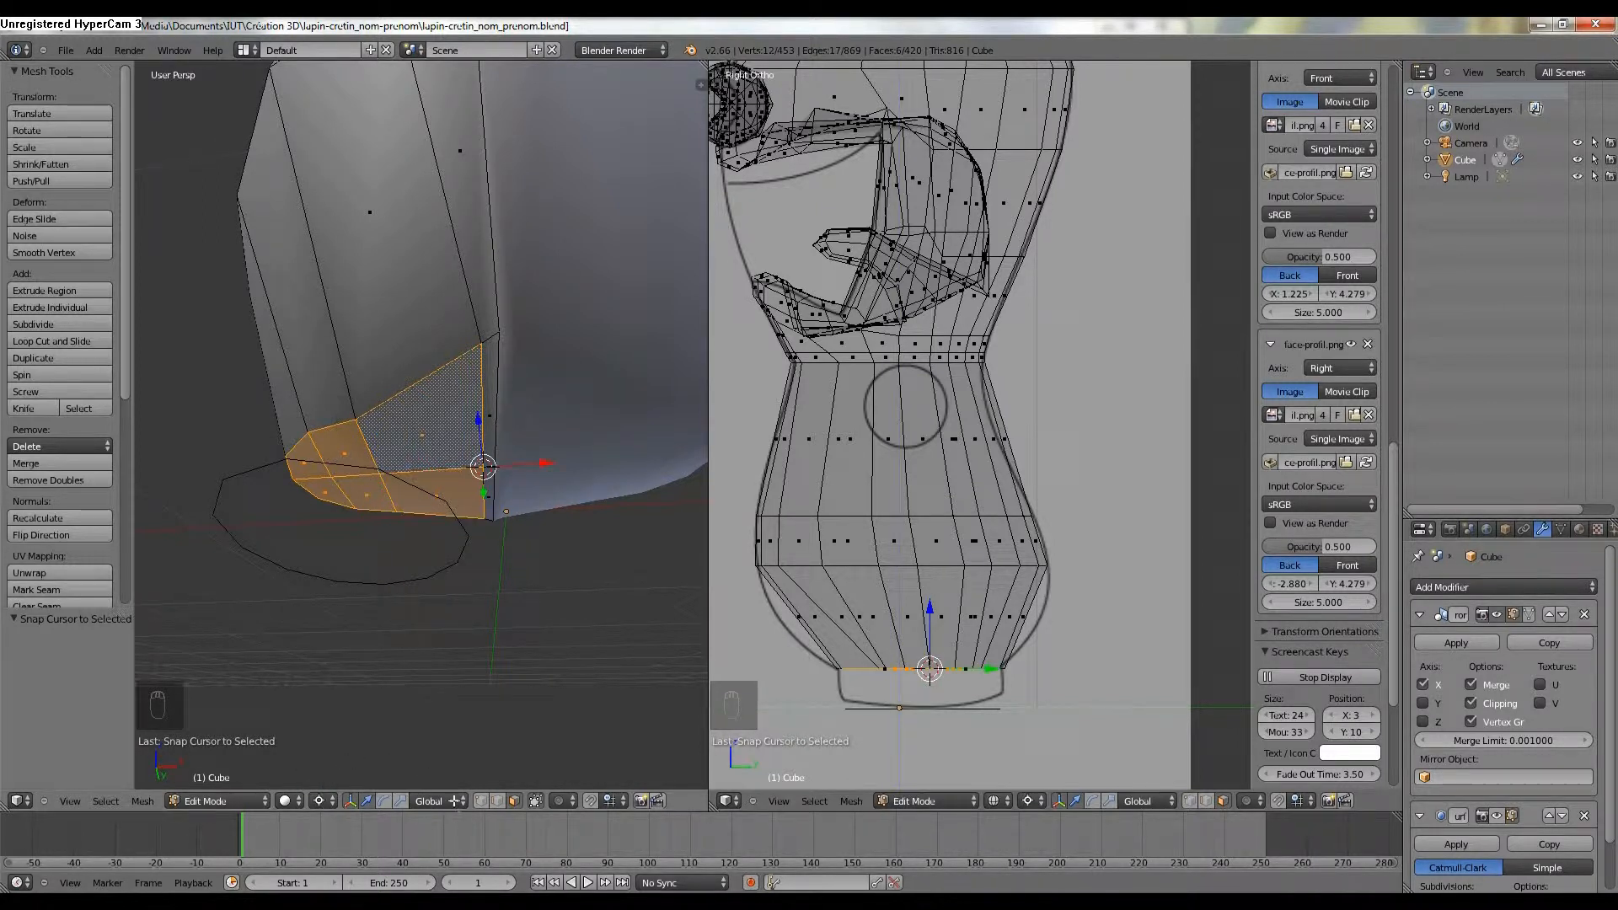
{"action": "left_click", "coordinate": [382, 801]}
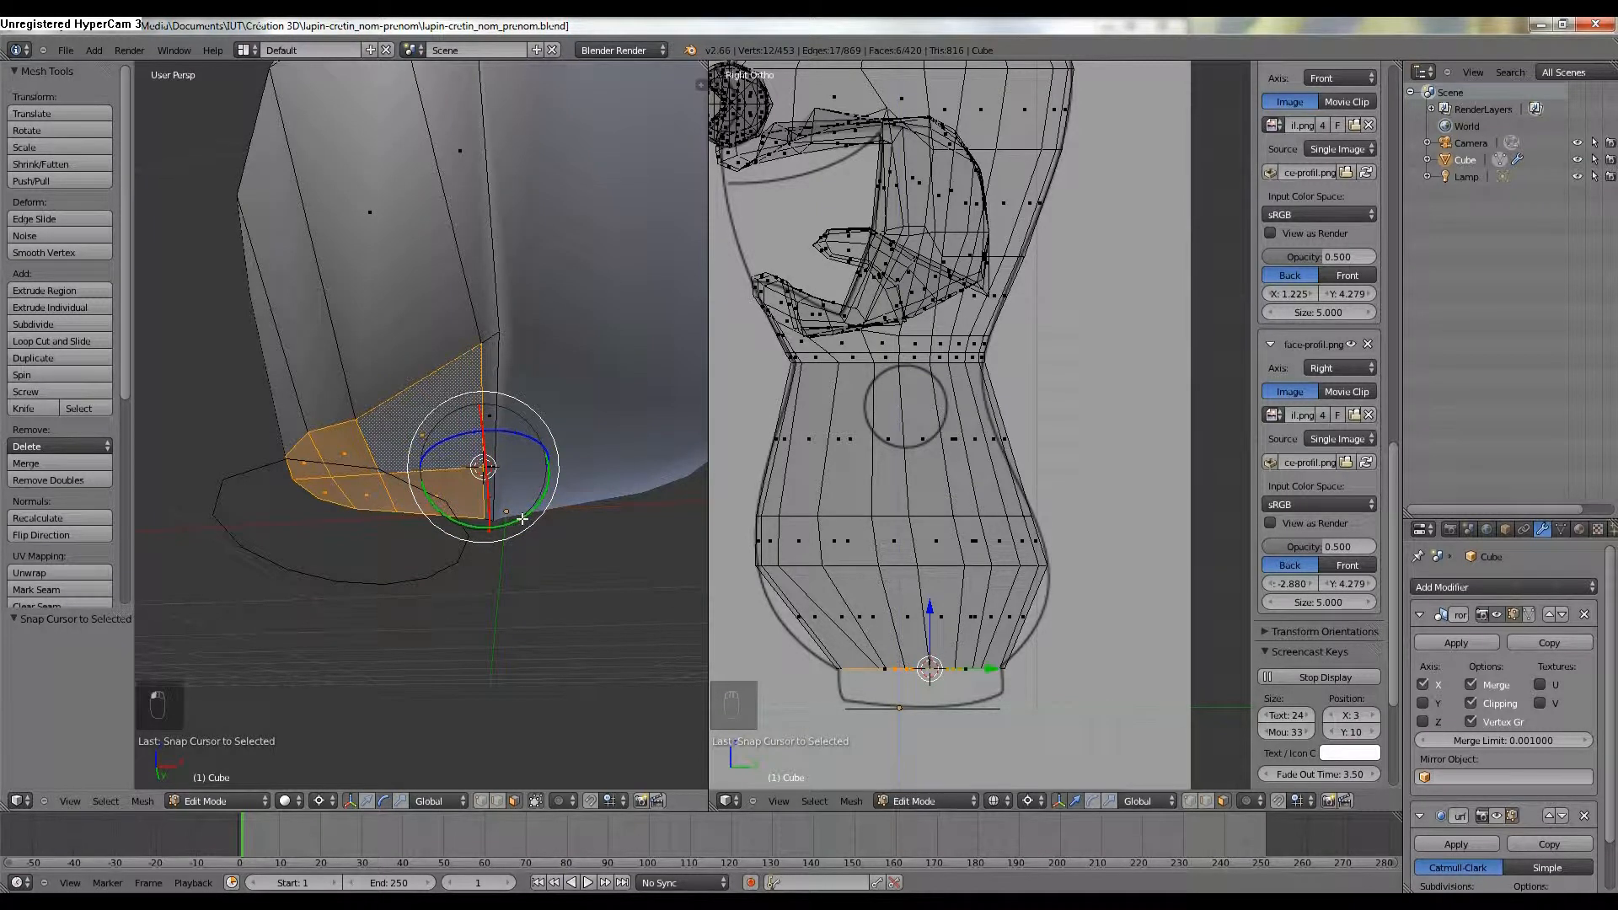
{"action": "key", "text": "KP_1"}
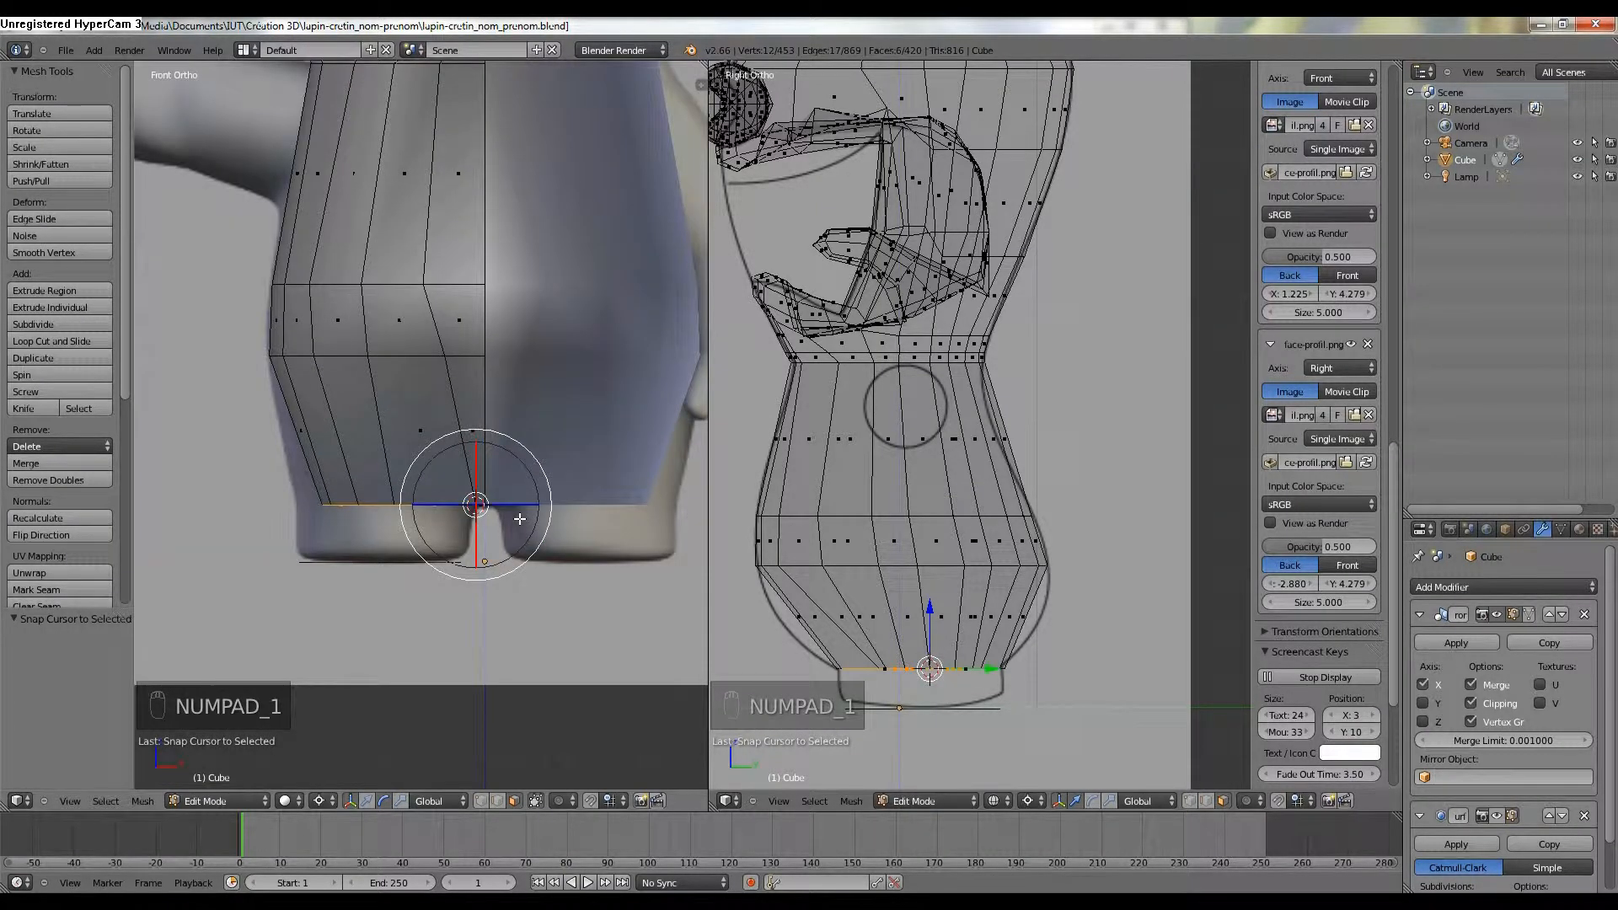
{"action": "key", "text": "z"}
{"action": "left_click_drag", "start_coordinate": [516, 572], "coordinate": [484, 579]}
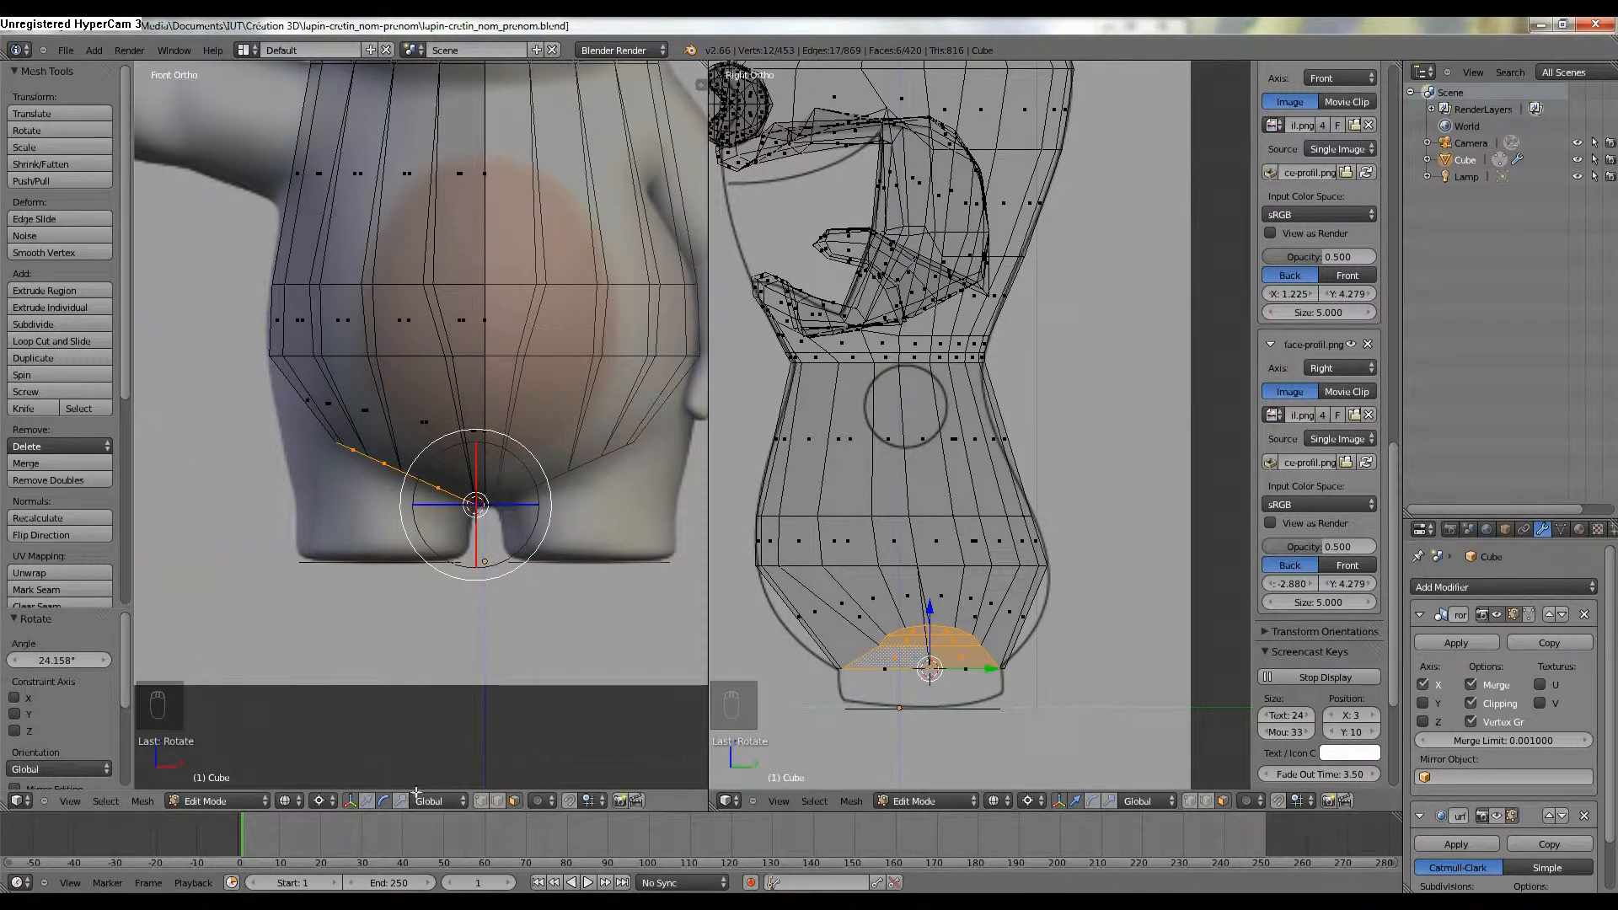
Scale the tilted underside faces 1.413 along X in Normal orientation to widen them toward the leg's outer outline.
{"action": "left_click", "coordinate": [437, 801]}
{"action": "left_click", "coordinate": [431, 729]}
{"action": "left_click", "coordinate": [401, 802]}
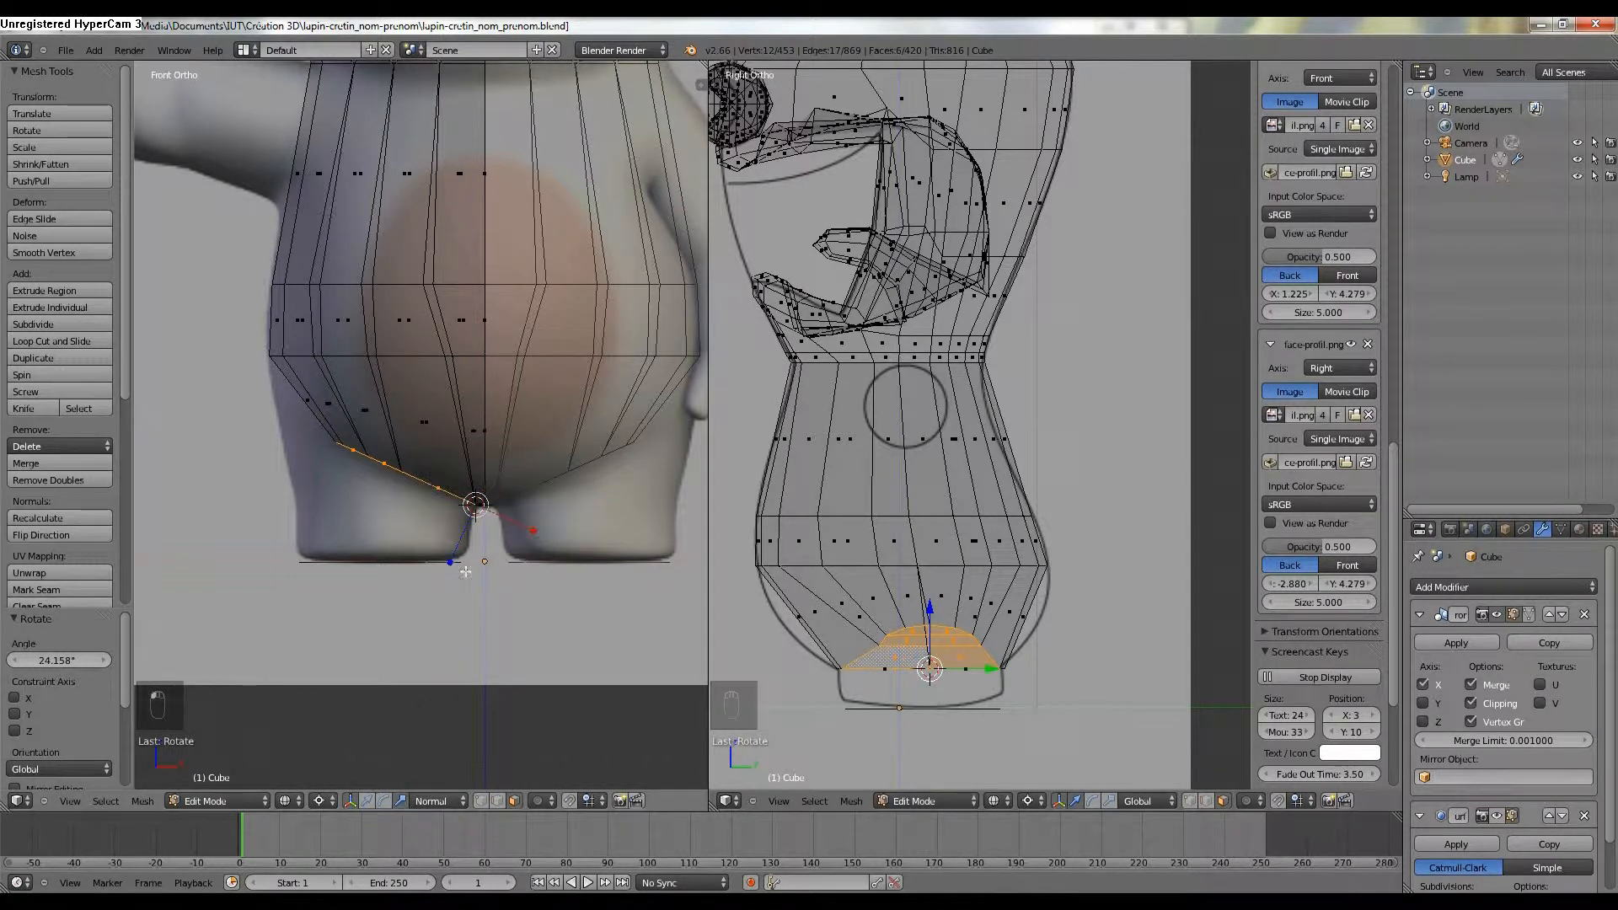
{"action": "left_click_drag", "start_coordinate": [534, 535], "coordinate": [556, 545]}
Delete the two vertices in the middle of the tilted underside faces to open the body above the circle.
{"action": "mouse_move", "coordinate": [557, 544]}
{"action": "middle_mouse_down"}
{"action": "mouse_move", "coordinate": [573, 460]}
{"action": "mouse_move", "coordinate": [661, 502]}
{"action": "mouse_move", "coordinate": [640, 509]}
{"action": "mouse_move", "coordinate": [629, 564]}
{"action": "mouse_move", "coordinate": [655, 560]}
{"action": "mouse_move", "coordinate": [621, 521]}
{"action": "mouse_move", "coordinate": [491, 550]}
{"action": "mouse_move", "coordinate": [477, 524]}
{"action": "mouse_move", "coordinate": [491, 542]}
{"action": "middle_mouse_up"}
{"action": "key", "text": "z"}
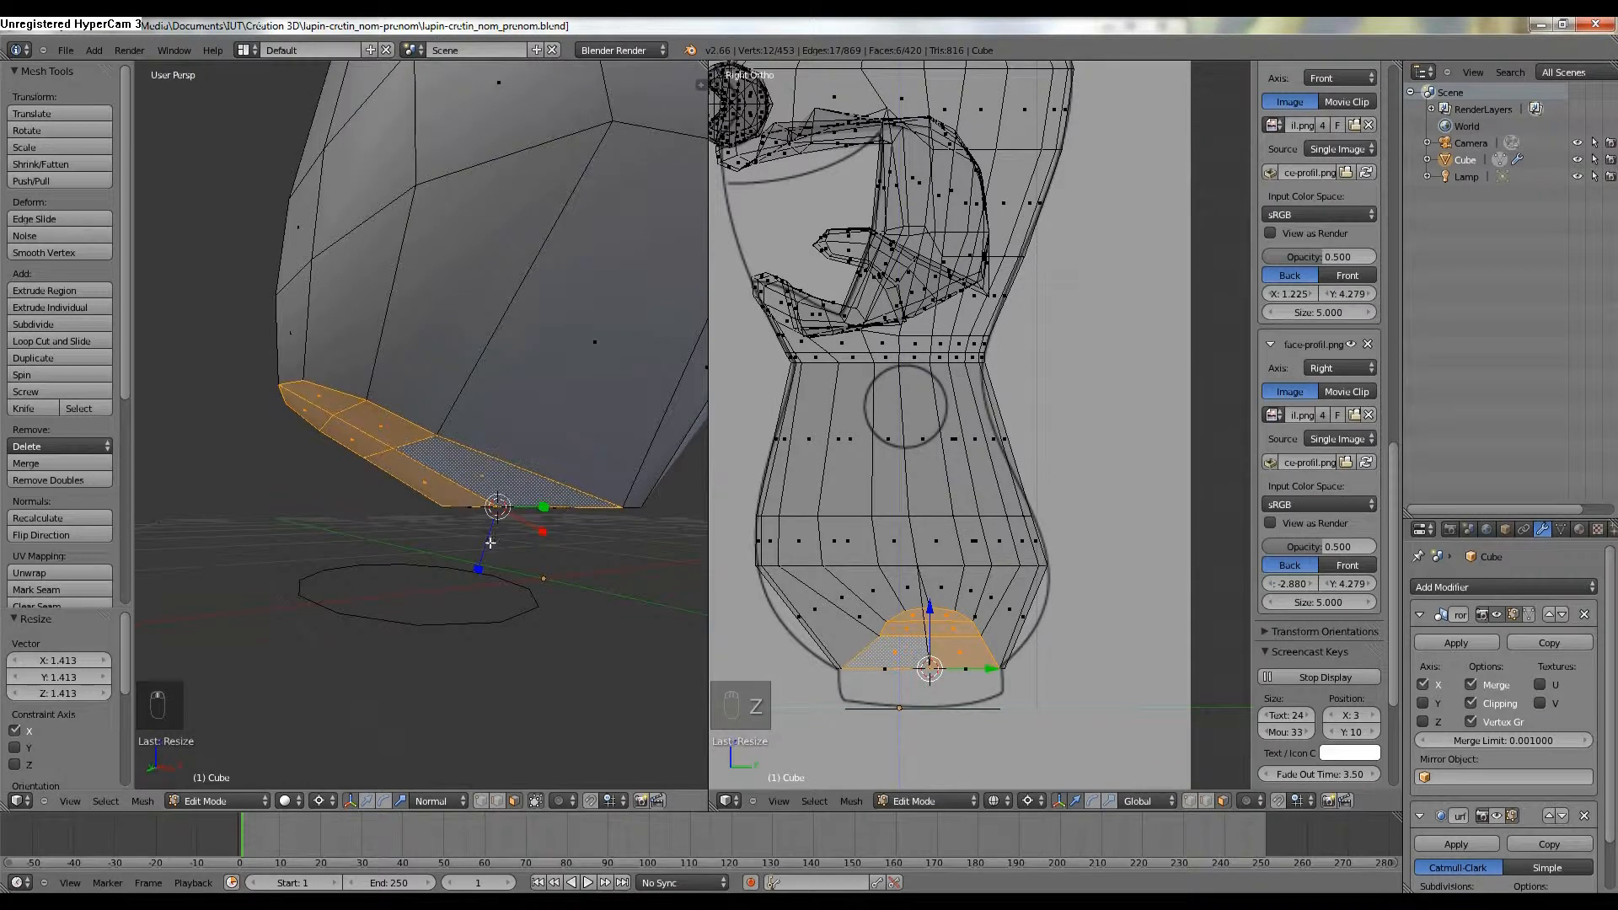
{"action": "left_click", "coordinate": [500, 802]}
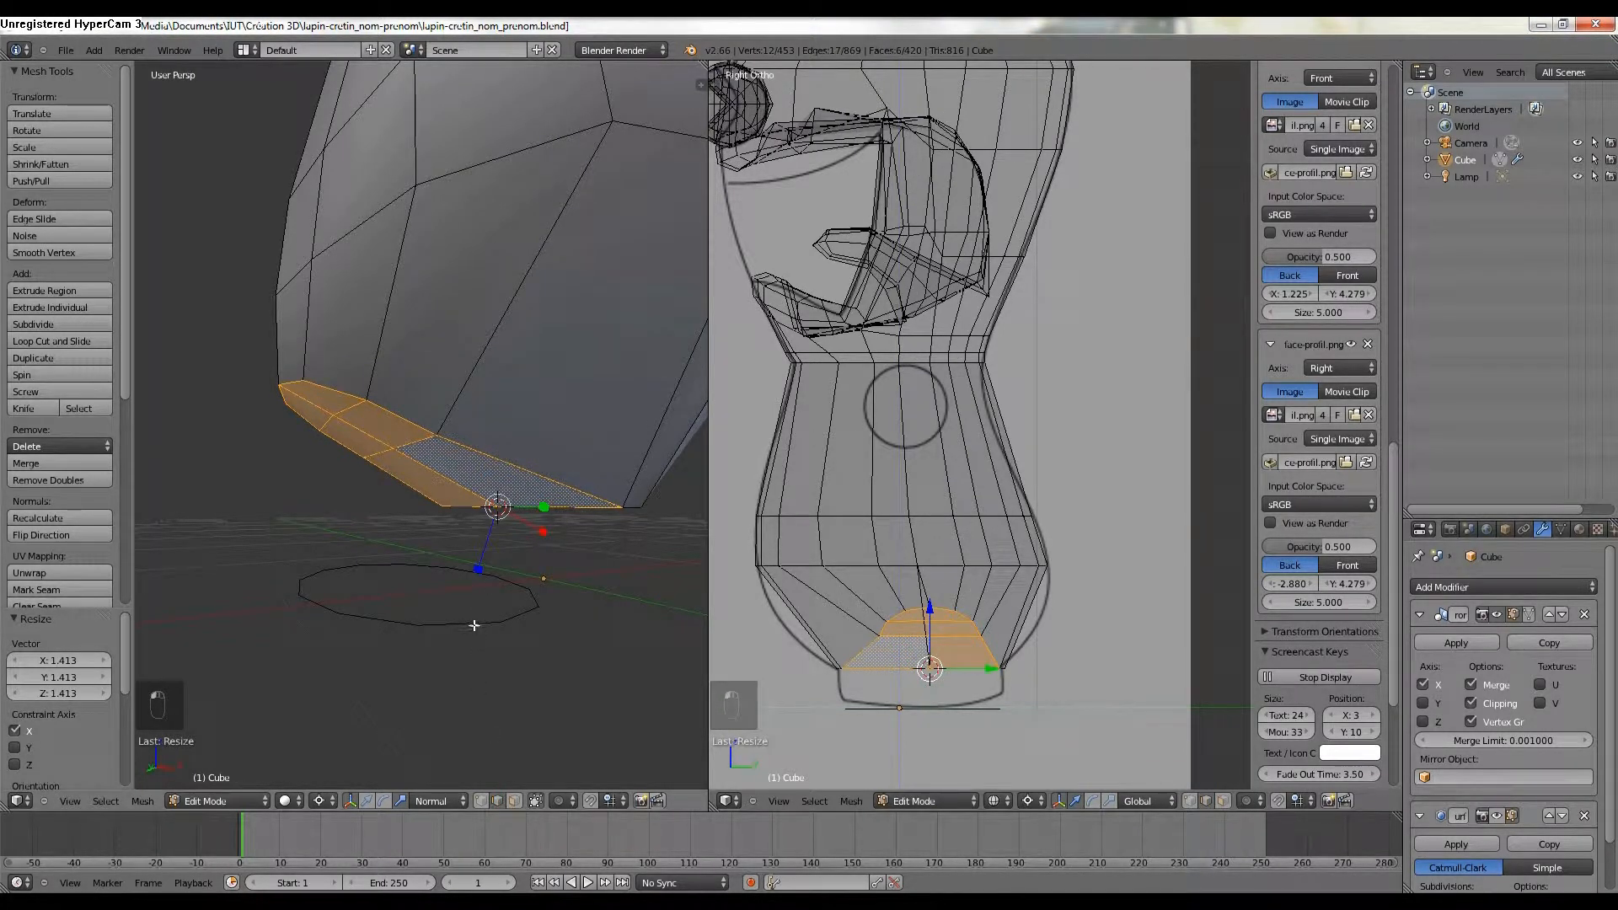
{"action": "middle_click_drag", "start_coordinate": [439, 546], "coordinate": [440, 516]}
{"action": "left_click", "coordinate": [481, 802]}
{"action": "left_click", "coordinate": [395, 457]}
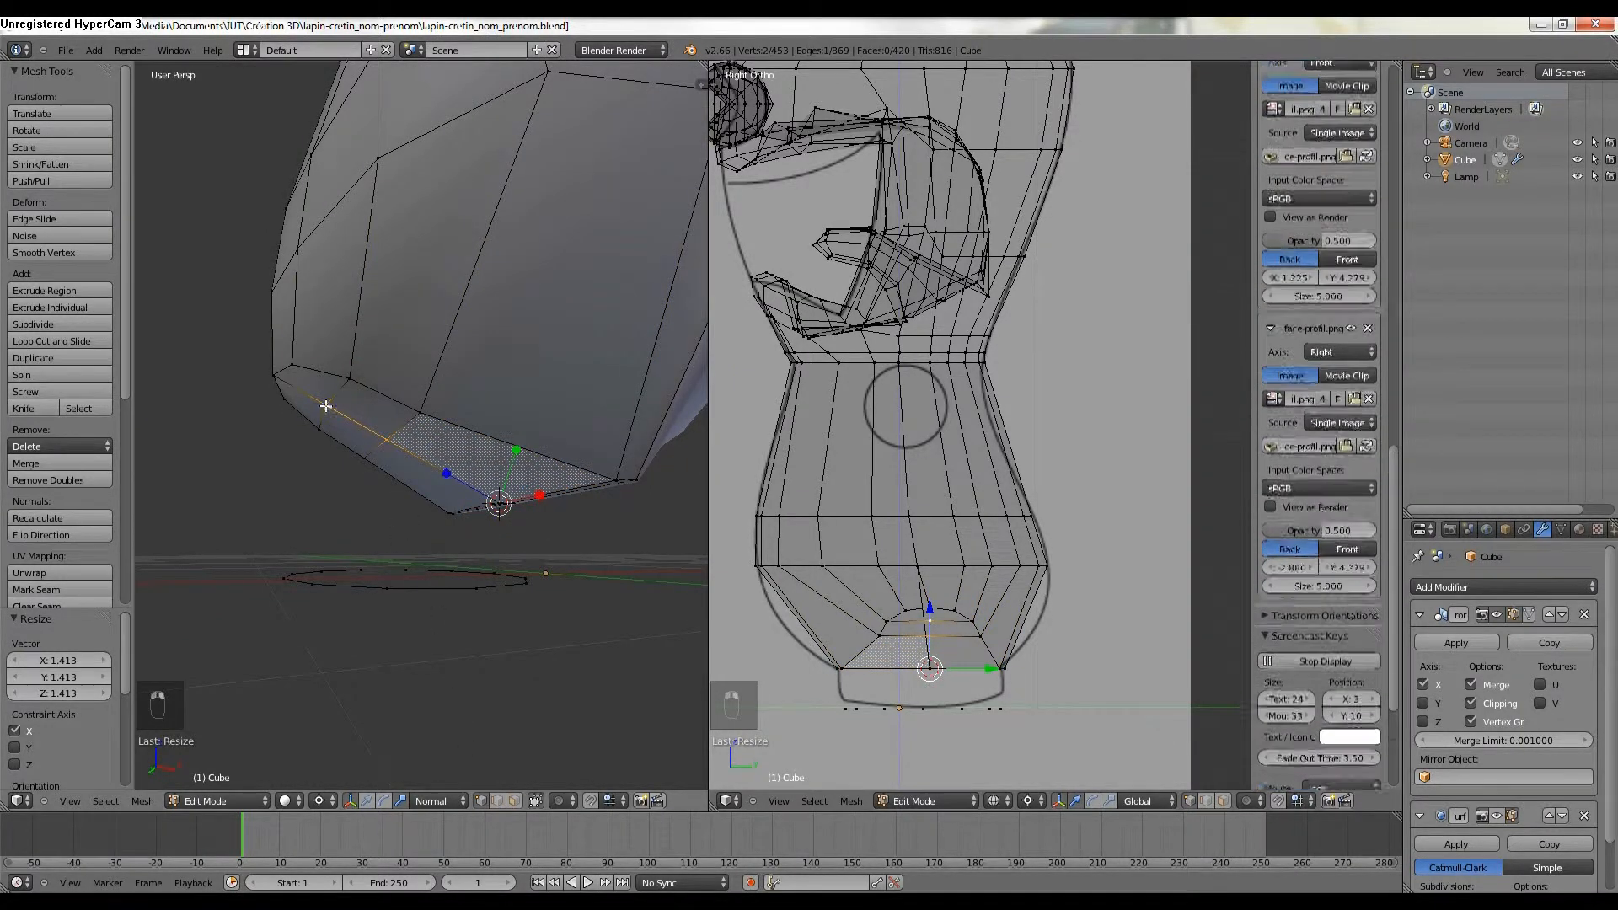
{"action": "key", "text": "Delete"}
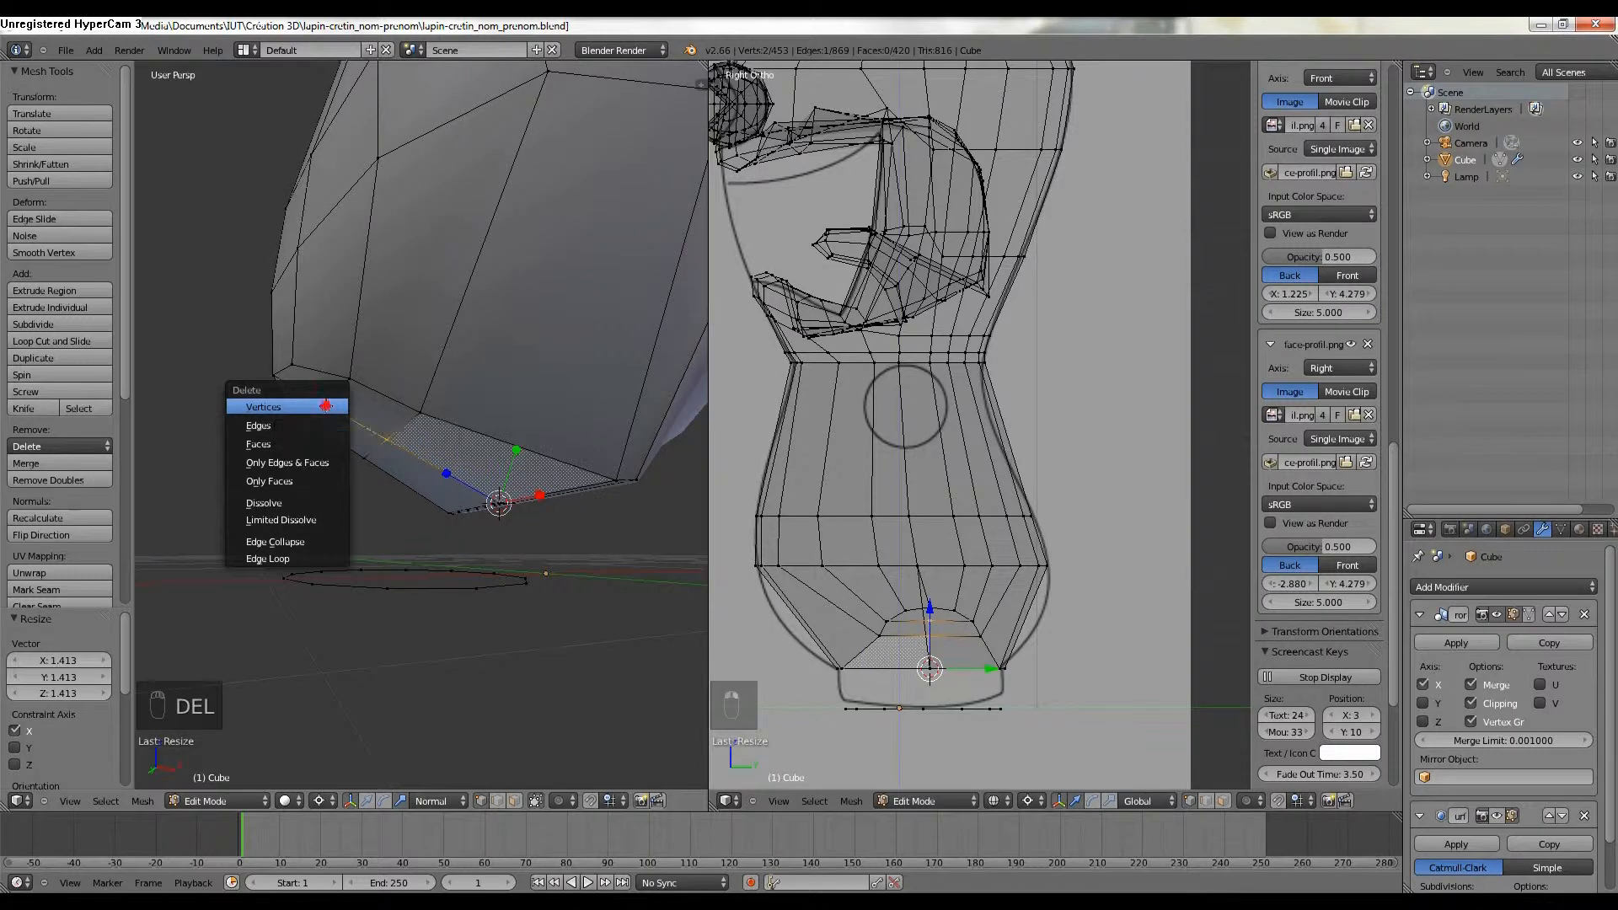
{"action": "left_click", "coordinate": [327, 408]}
Extrude the whole base circle upward, using the median point pivot and Global orientation, and raise the new ring 0.209 along Z.
{"action": "middle_click_drag", "start_coordinate": [387, 460], "coordinate": [447, 574]}
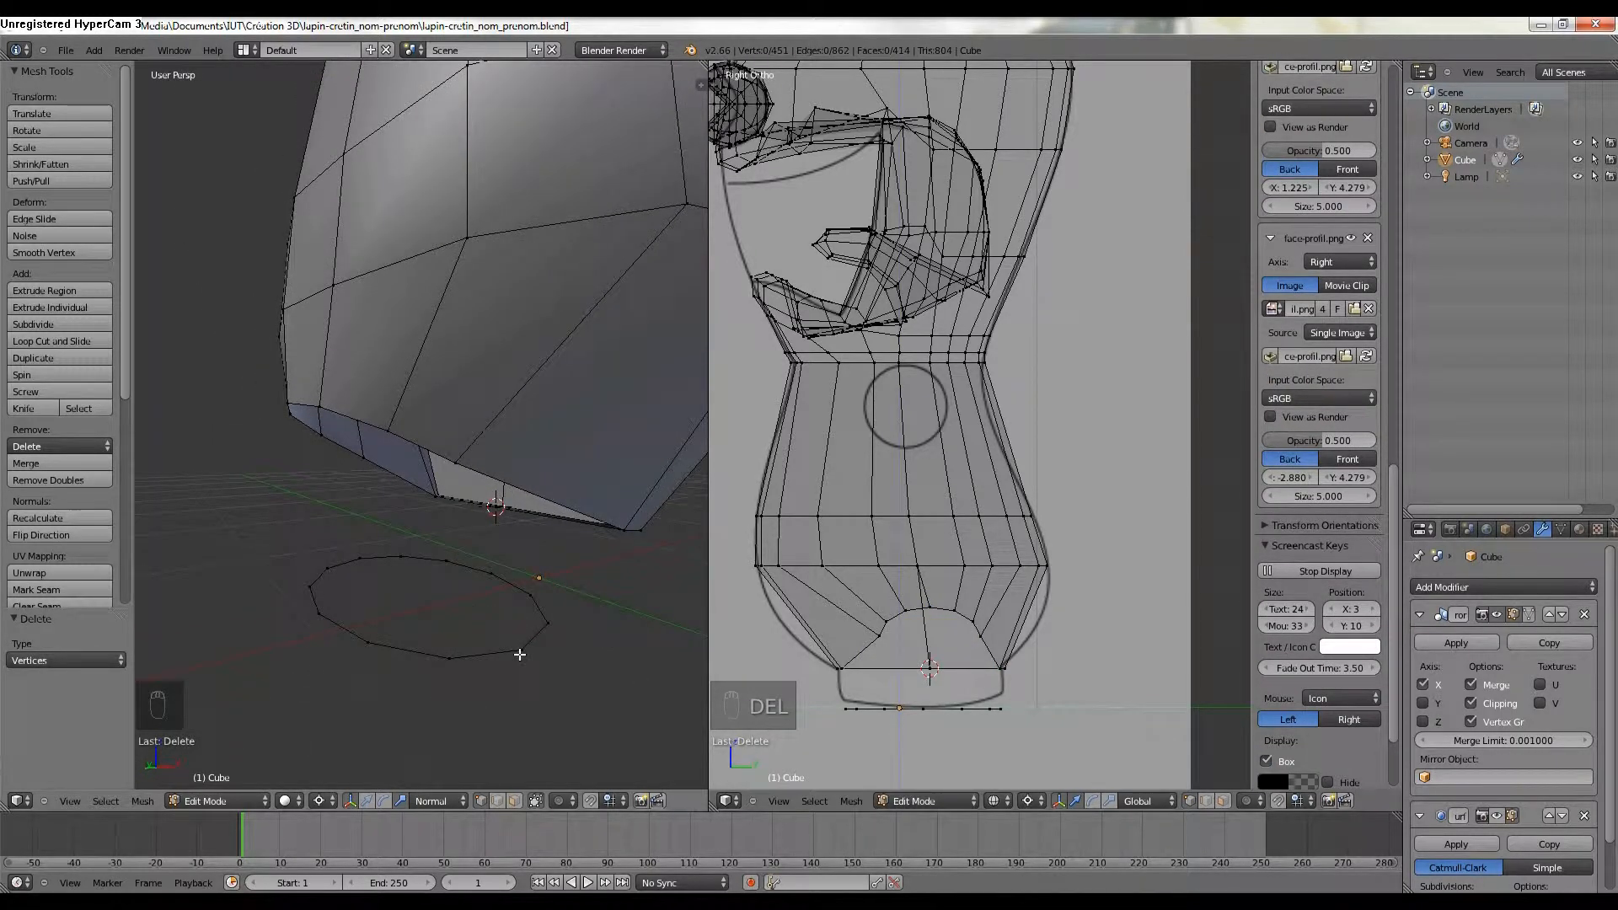
{"action": "right_click", "coordinate": [520, 654]}
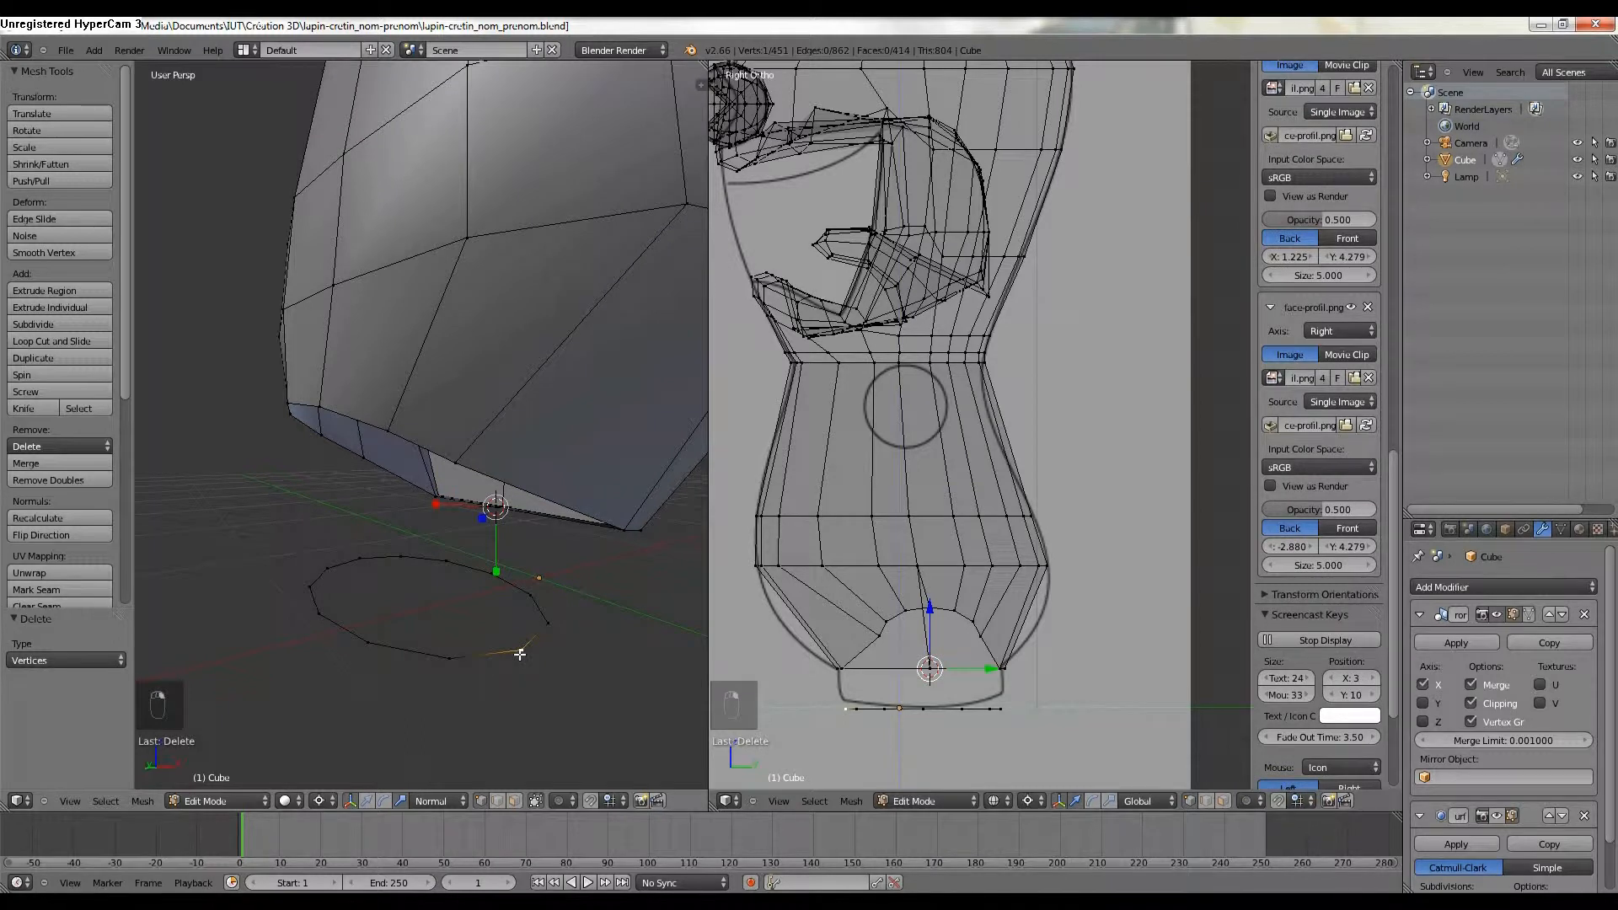
{"action": "key", "text": "l"}
{"action": "middle_click_drag", "start_coordinate": [520, 654], "coordinate": [526, 636]}
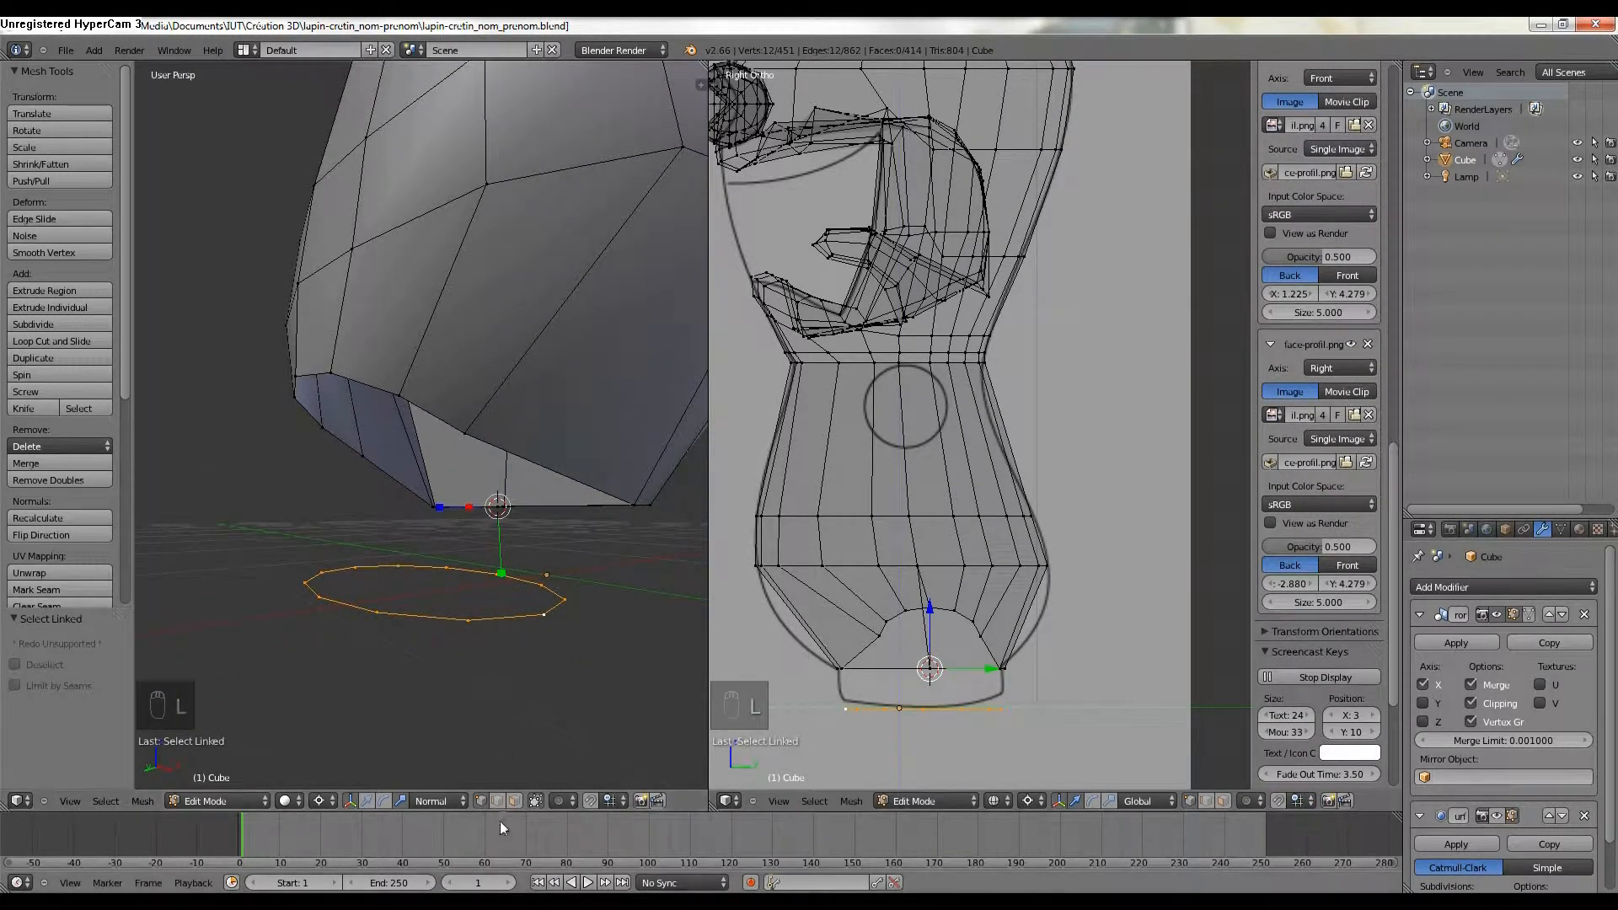
{"action": "left_click", "coordinate": [317, 802]}
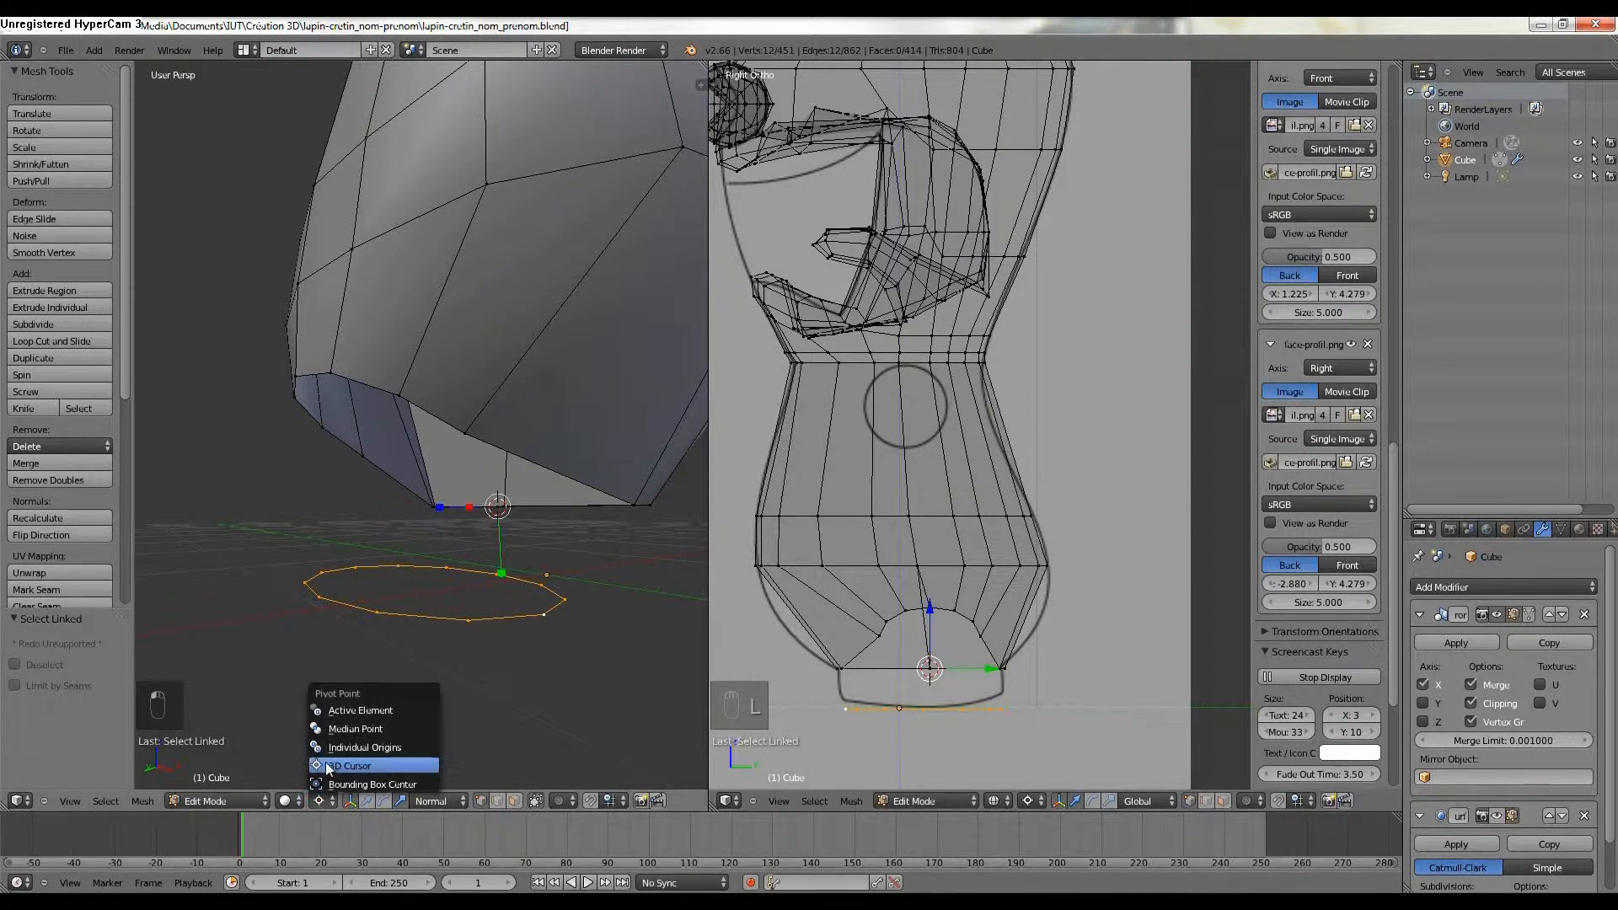
{"action": "left_click", "coordinate": [337, 728]}
{"action": "left_click", "coordinate": [447, 801]}
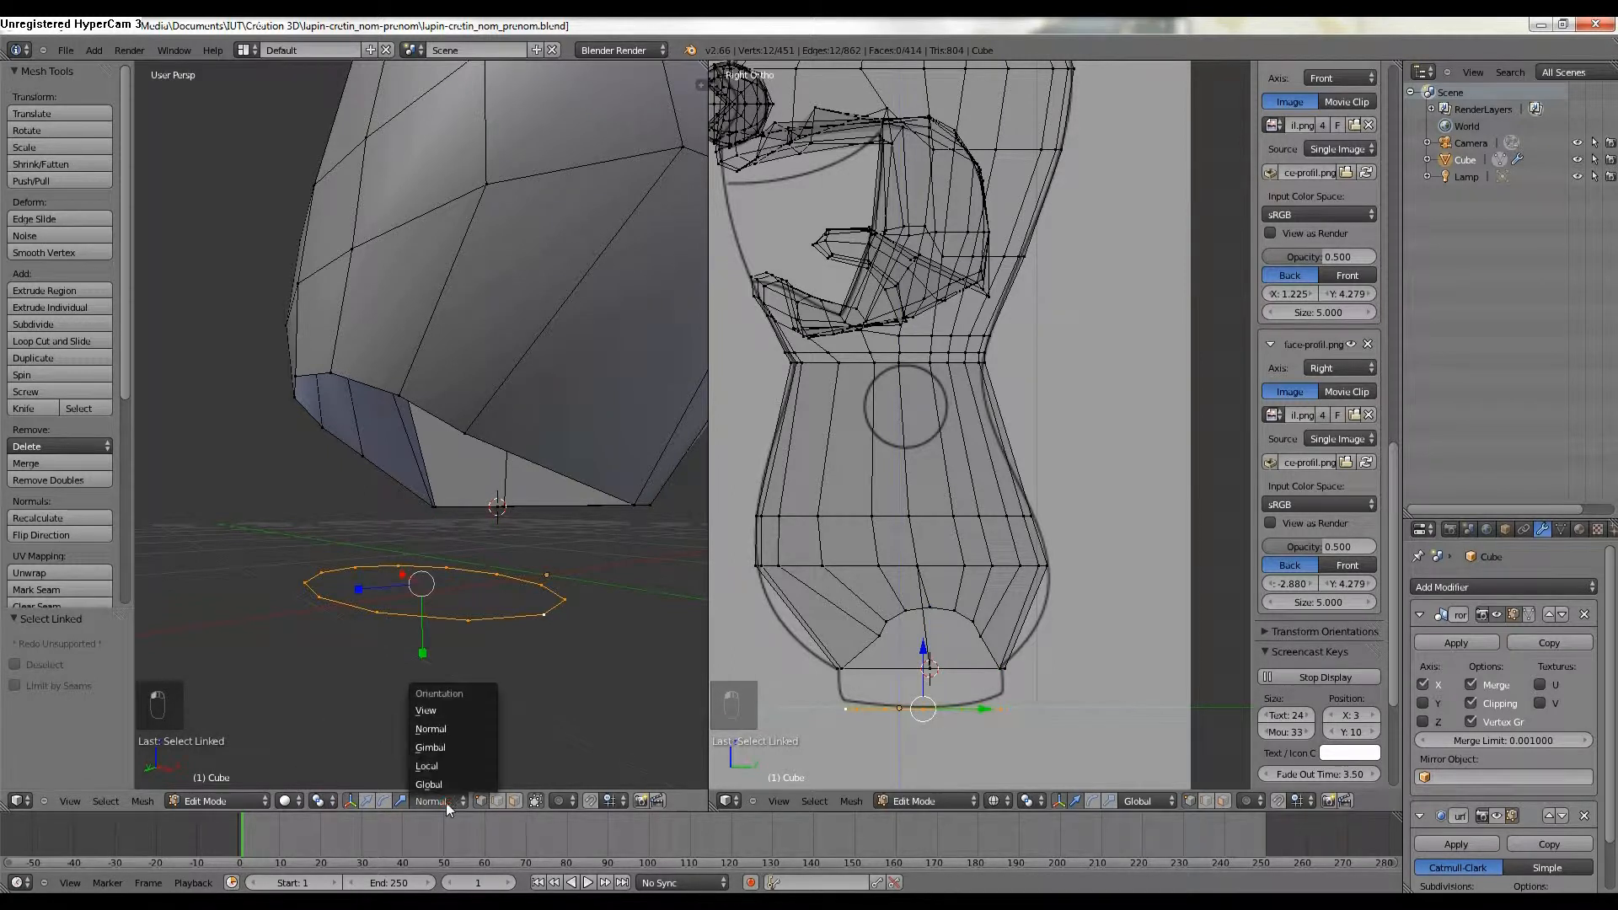
{"action": "left_click", "coordinate": [443, 783]}
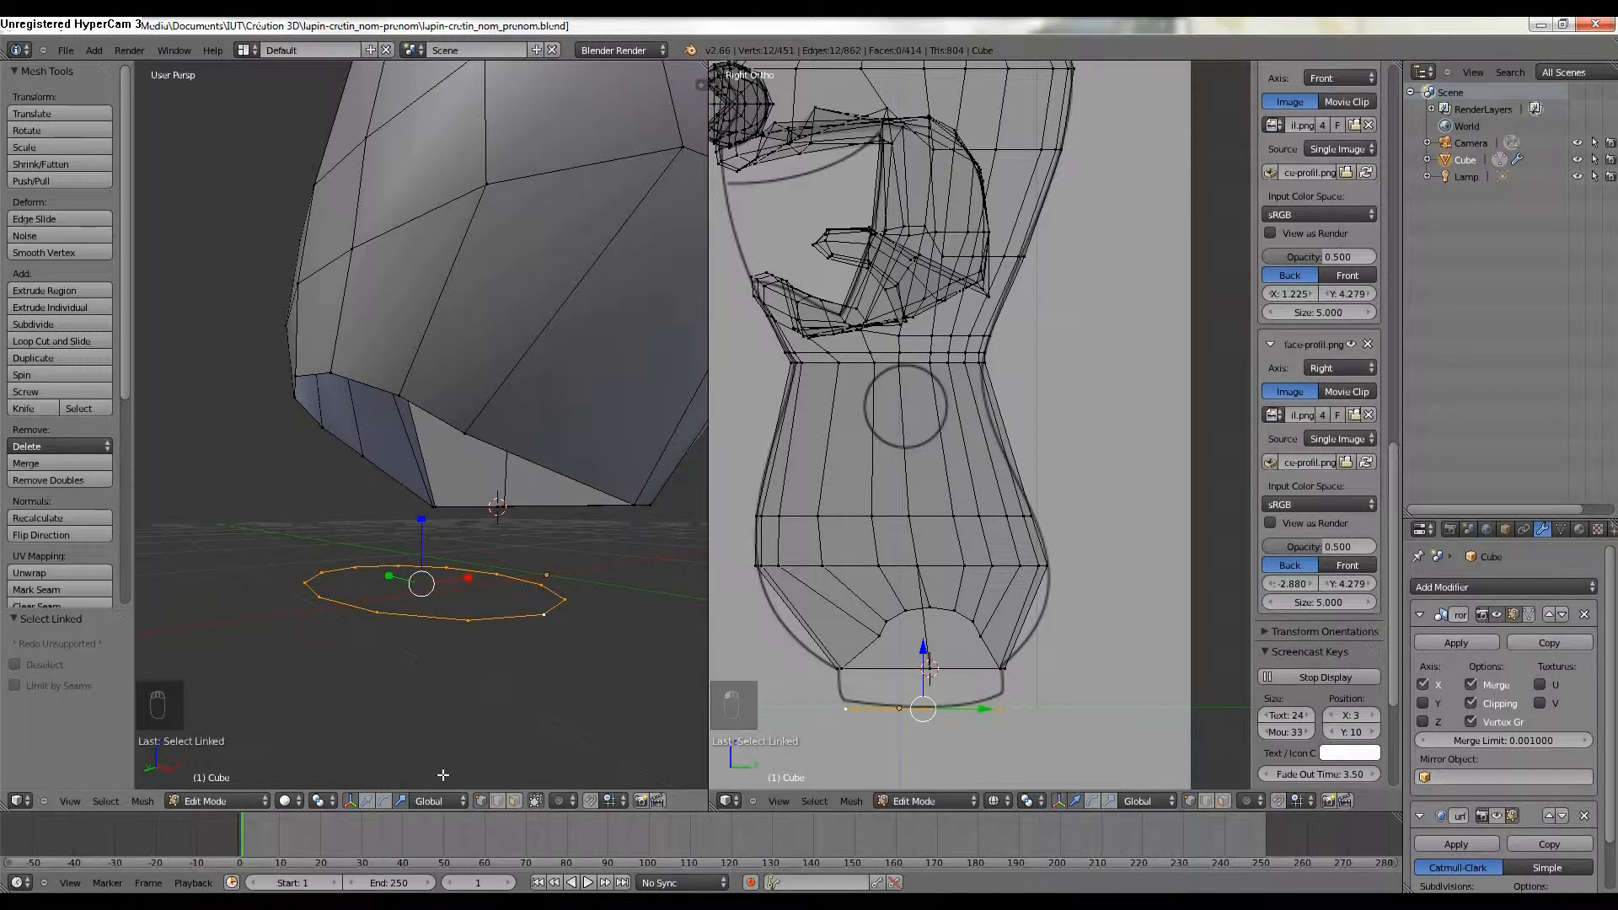
{"action": "key", "text": "e"}
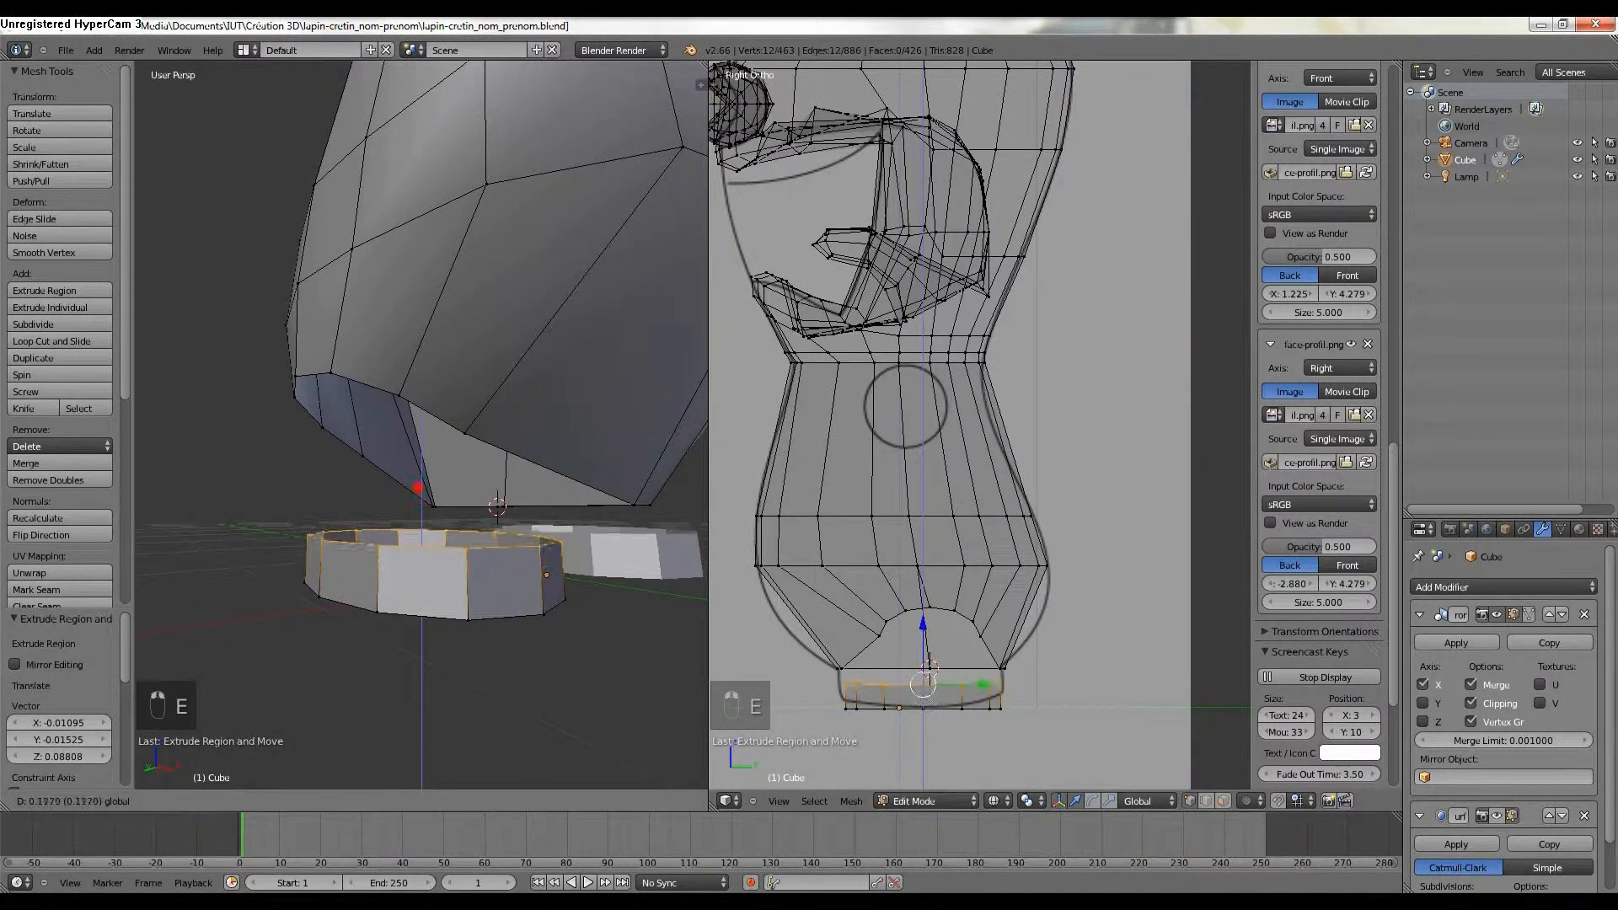
{"action": "left_click", "coordinate": [418, 479]}
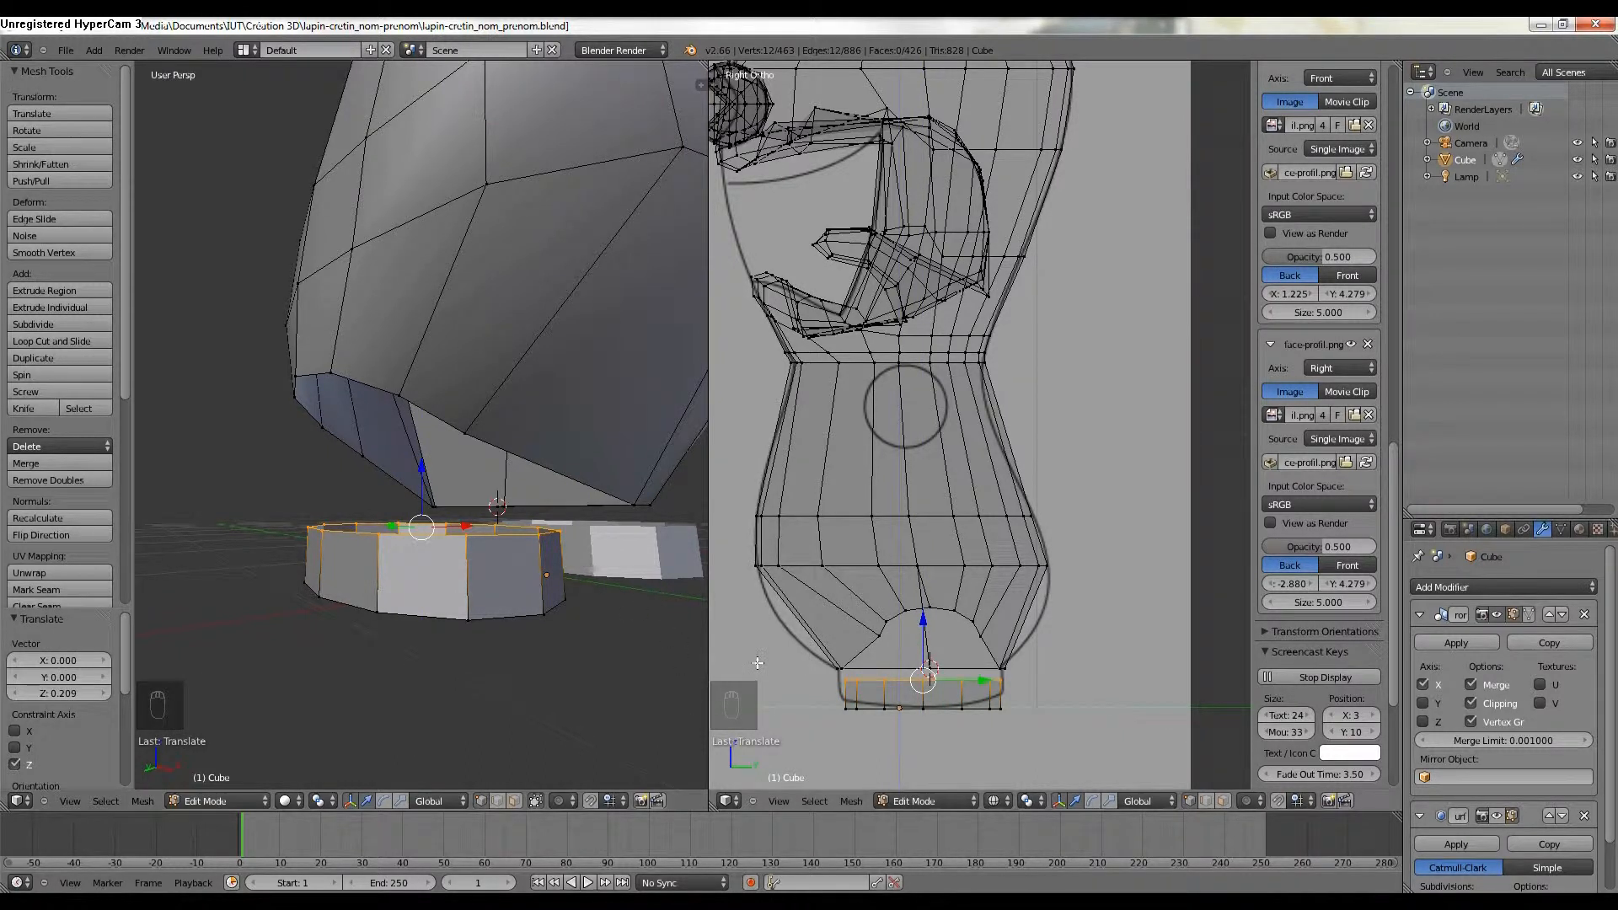
In the profile view, lower the extruded ring and move it about -0.026 and another -0.064 along Y toward the foot outline.
{"action": "scroll", "coordinate": [978, 680], "scroll_direction": "up", "scroll_amount": 2}
{"action": "middle_click_drag", "start_coordinate": [973, 660], "coordinate": [962, 469], "text": "shift"}
{"action": "key", "text": "g"}
{"action": "key", "text": "z"}
{"action": "left_click_drag", "start_coordinate": [901, 557], "coordinate": [901, 568]}
{"action": "left_click_drag", "start_coordinate": [963, 628], "coordinate": [956, 636]}
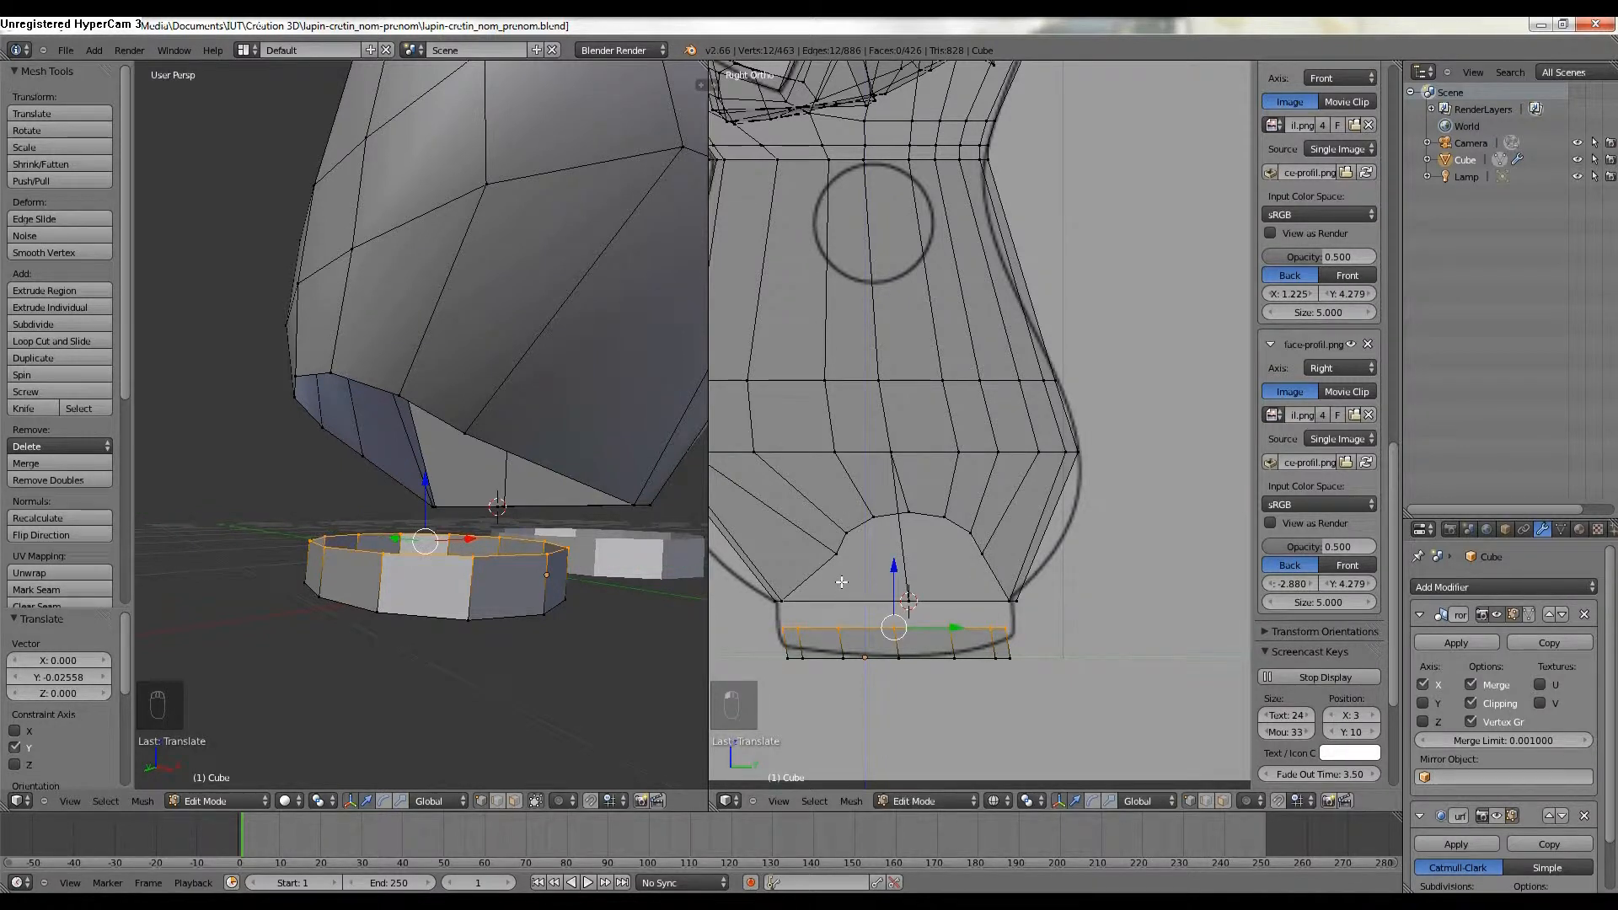
{"action": "middle_click_drag", "start_coordinate": [657, 641], "coordinate": [615, 585]}
{"action": "left_click_drag", "start_coordinate": [967, 625], "coordinate": [951, 632]}
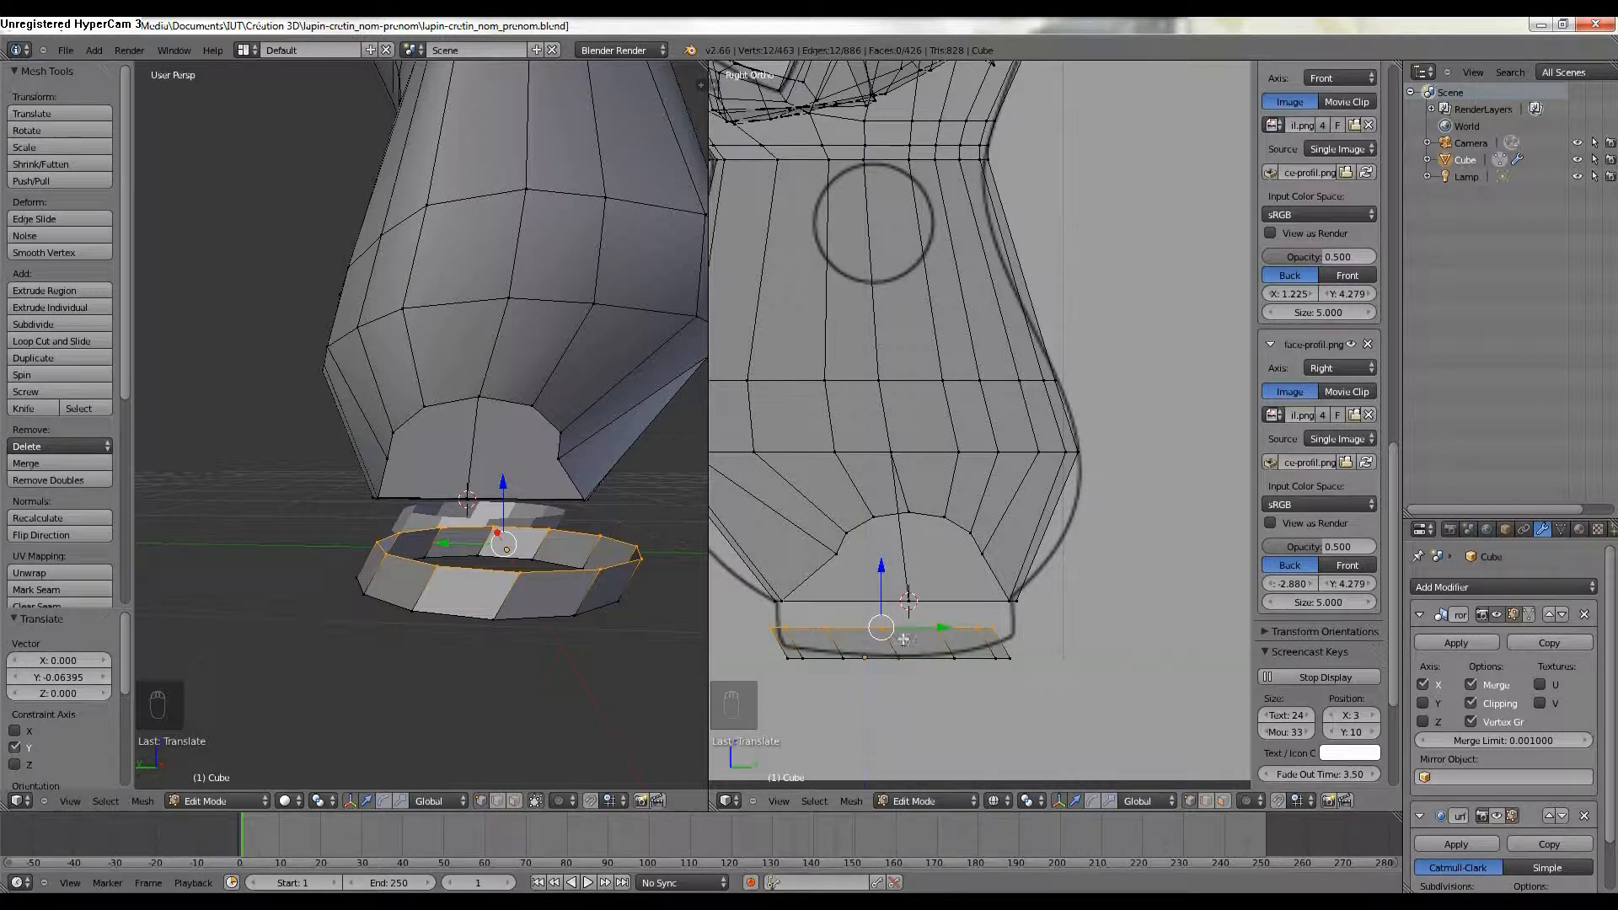
Fill a face between the ring's inner upper edge and the body opening's edge beside the centreline.
{"action": "middle_click_drag", "start_coordinate": [697, 615], "coordinate": [448, 613]}
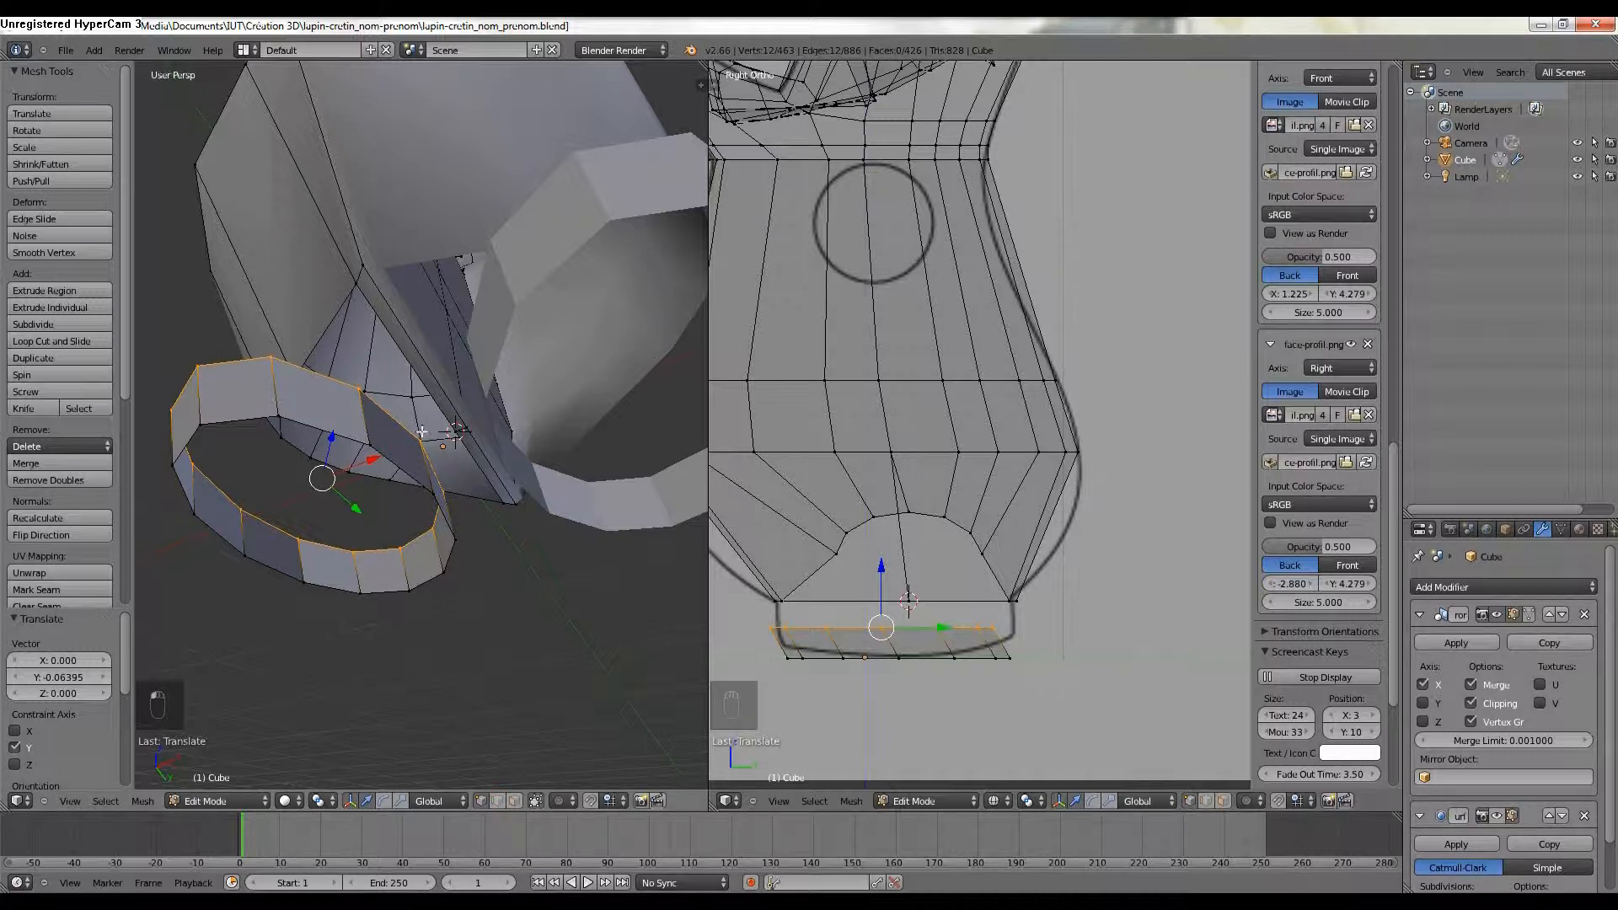
{"action": "right_click", "coordinate": [434, 401]}
{"action": "mouse_move", "coordinate": [434, 402]}
{"action": "middle_mouse_down"}
{"action": "mouse_move", "coordinate": [428, 449]}
{"action": "mouse_move", "coordinate": [420, 421]}
{"action": "middle_mouse_up"}
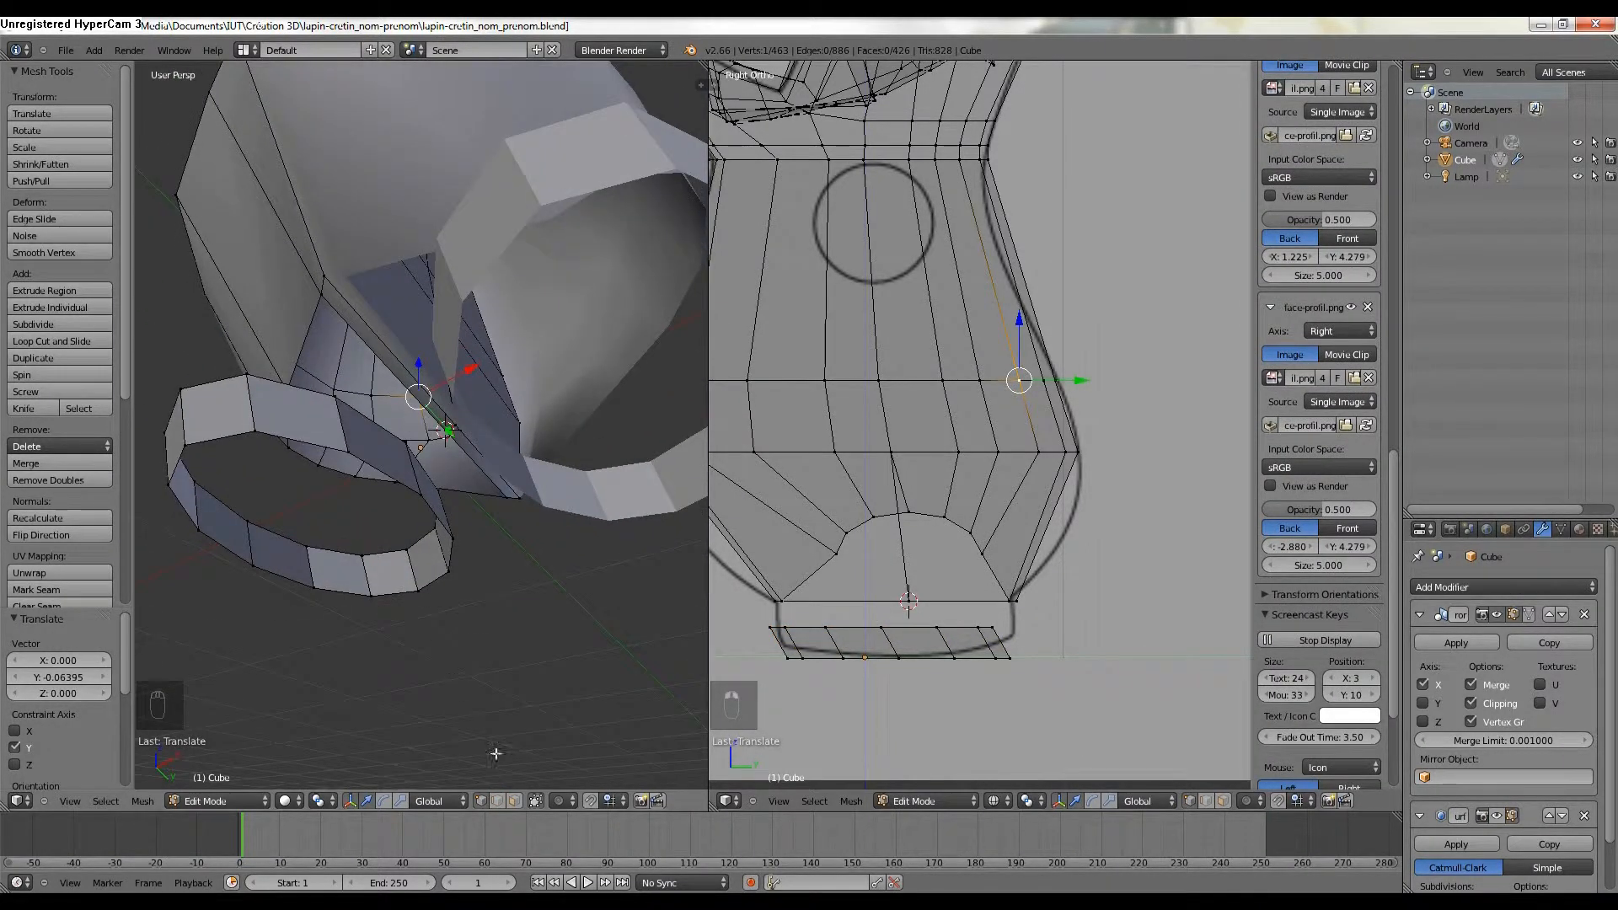
{"action": "right_click", "coordinate": [401, 392], "text": "shift"}
{"action": "right_click", "coordinate": [384, 412], "text": "shift"}
{"action": "middle_click_drag", "start_coordinate": [384, 411], "coordinate": [403, 440]}
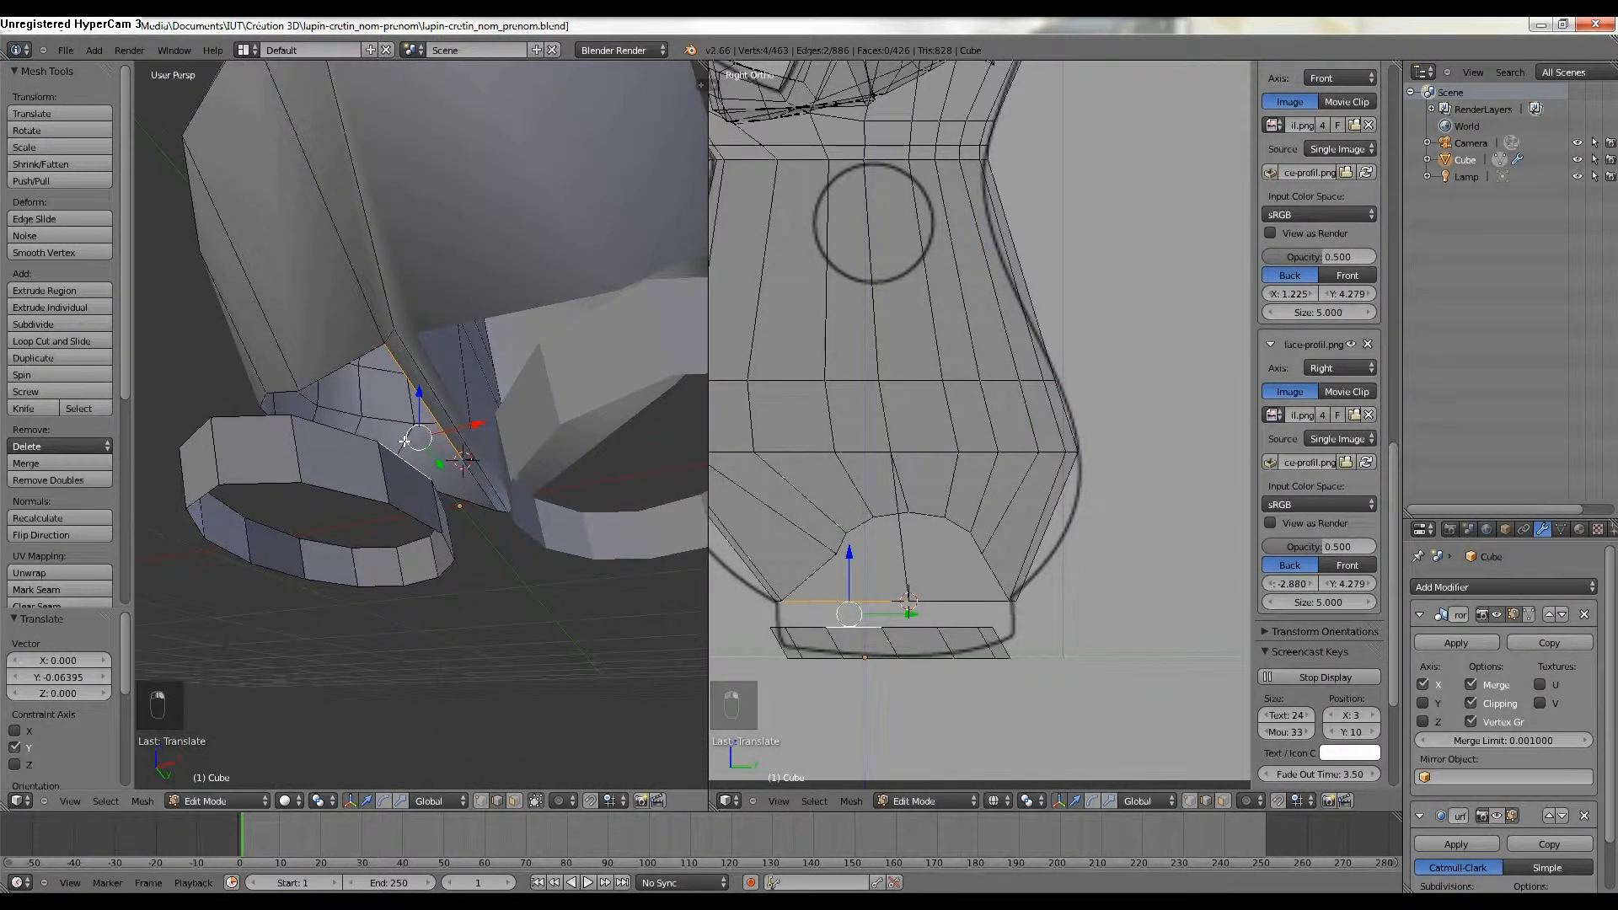
{"action": "key", "text": "f"}
Try to fill a face between the neighbouring ring edge and the front edge of the body's opening, and undo it.
{"action": "right_click", "coordinate": [355, 435]}
{"action": "right_click", "coordinate": [343, 365], "text": "shift"}
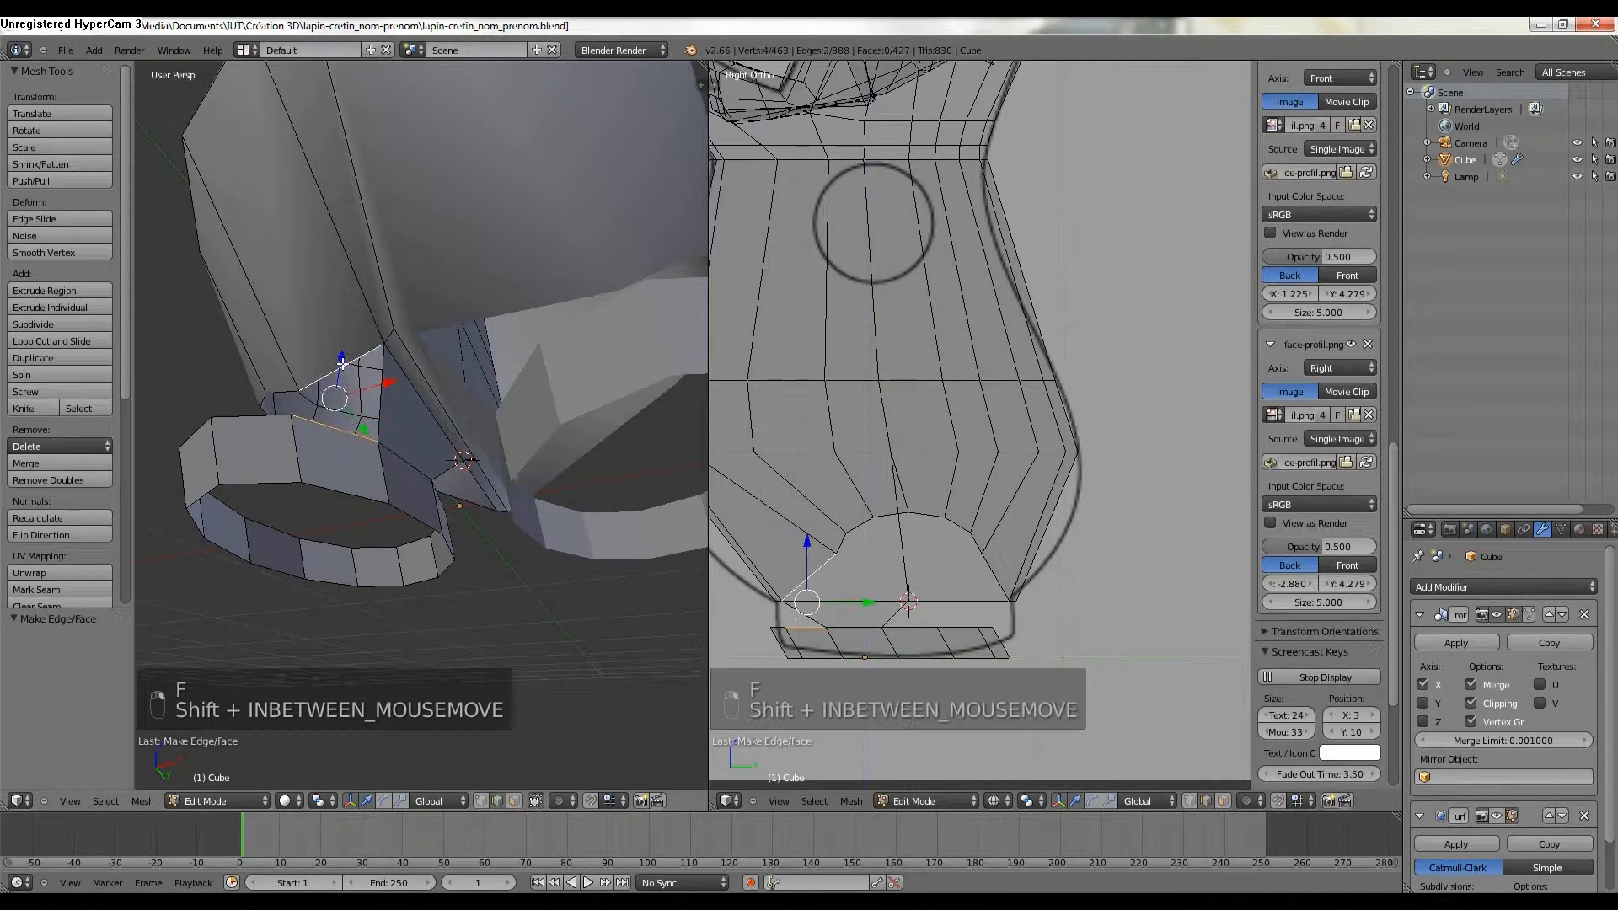
{"action": "key", "text": "f"}
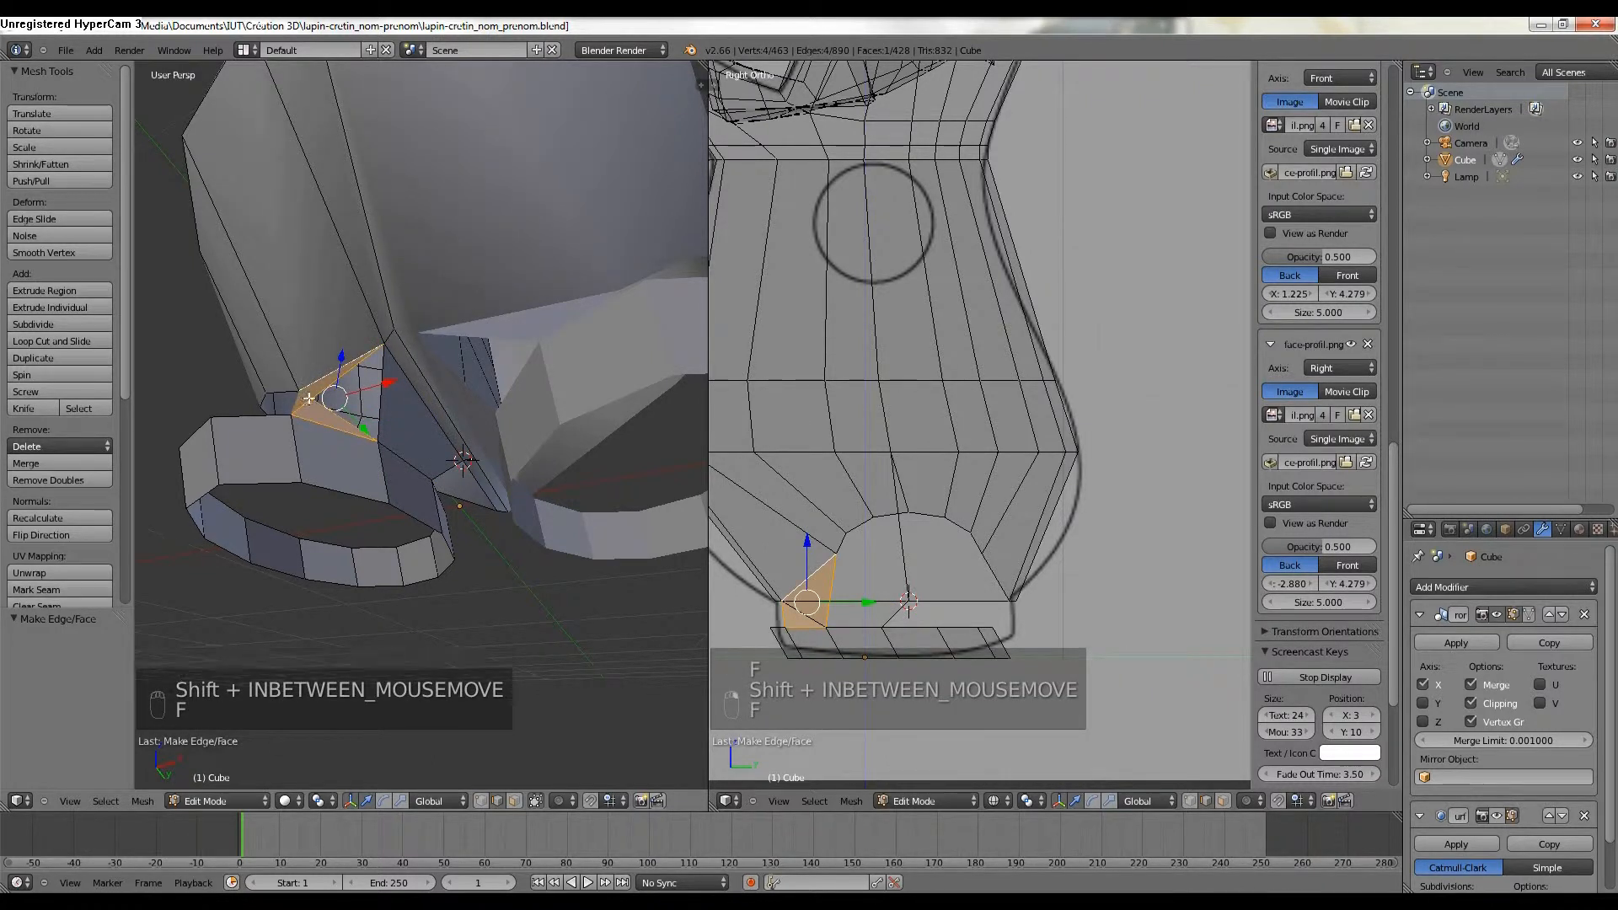
{"action": "key", "text": "ctrl+z"}
{"action": "key", "text": "ctrl+z"}
{"action": "middle_click_drag", "start_coordinate": [354, 425], "coordinate": [401, 470]}
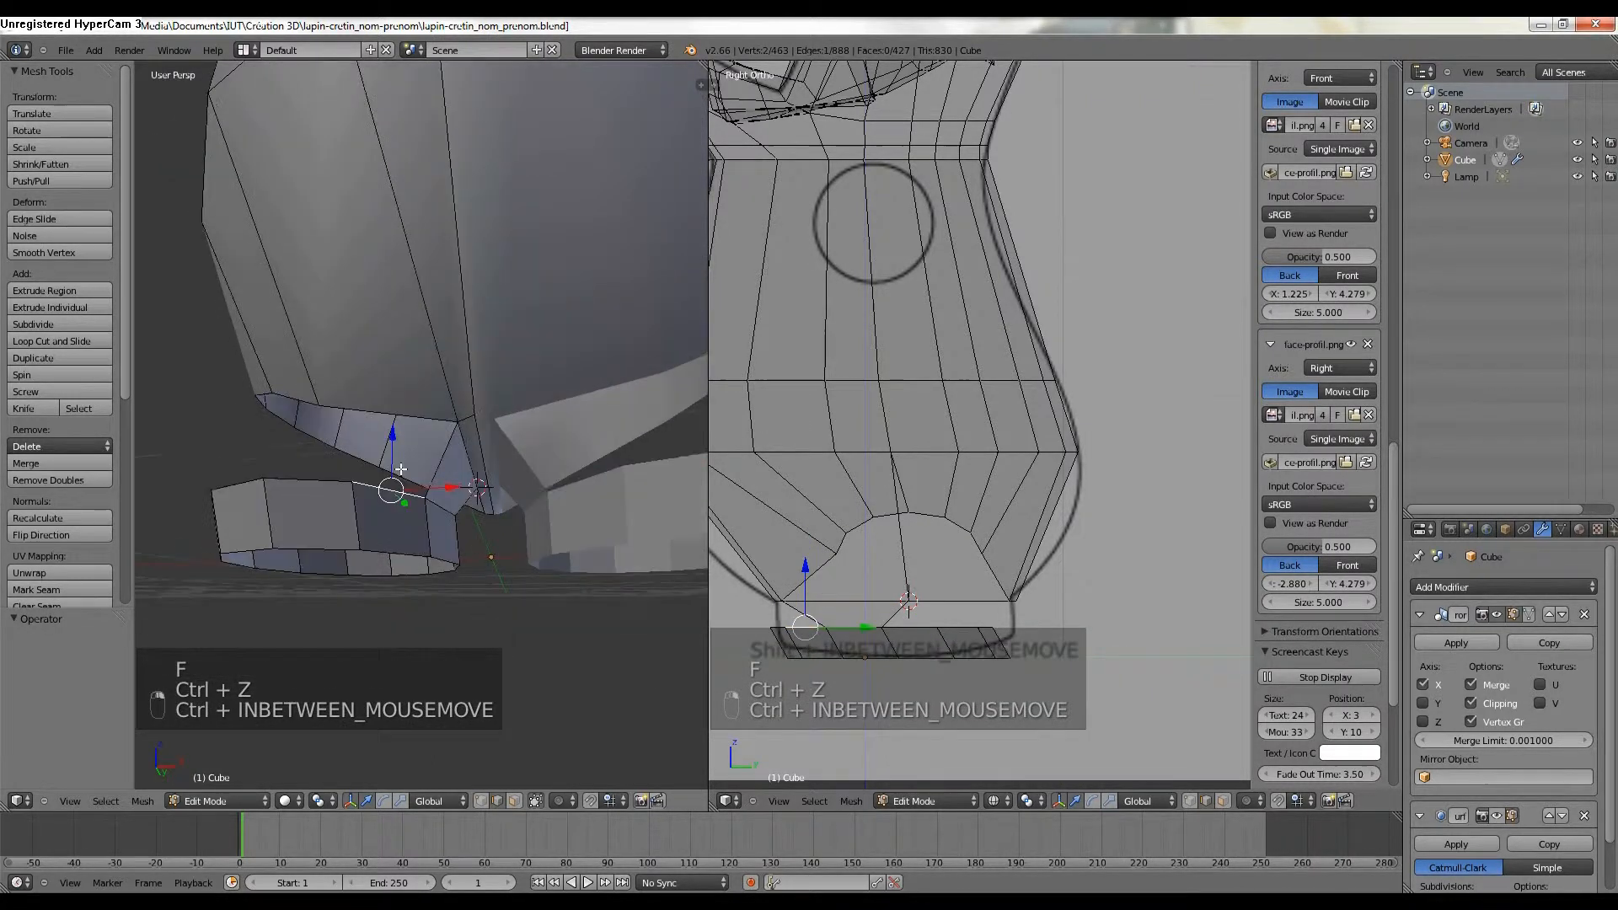
{"action": "right_click", "coordinate": [400, 412], "text": "shift"}
{"action": "key", "text": "f"}
{"action": "middle_click_drag", "start_coordinate": [399, 412], "coordinate": [387, 464]}
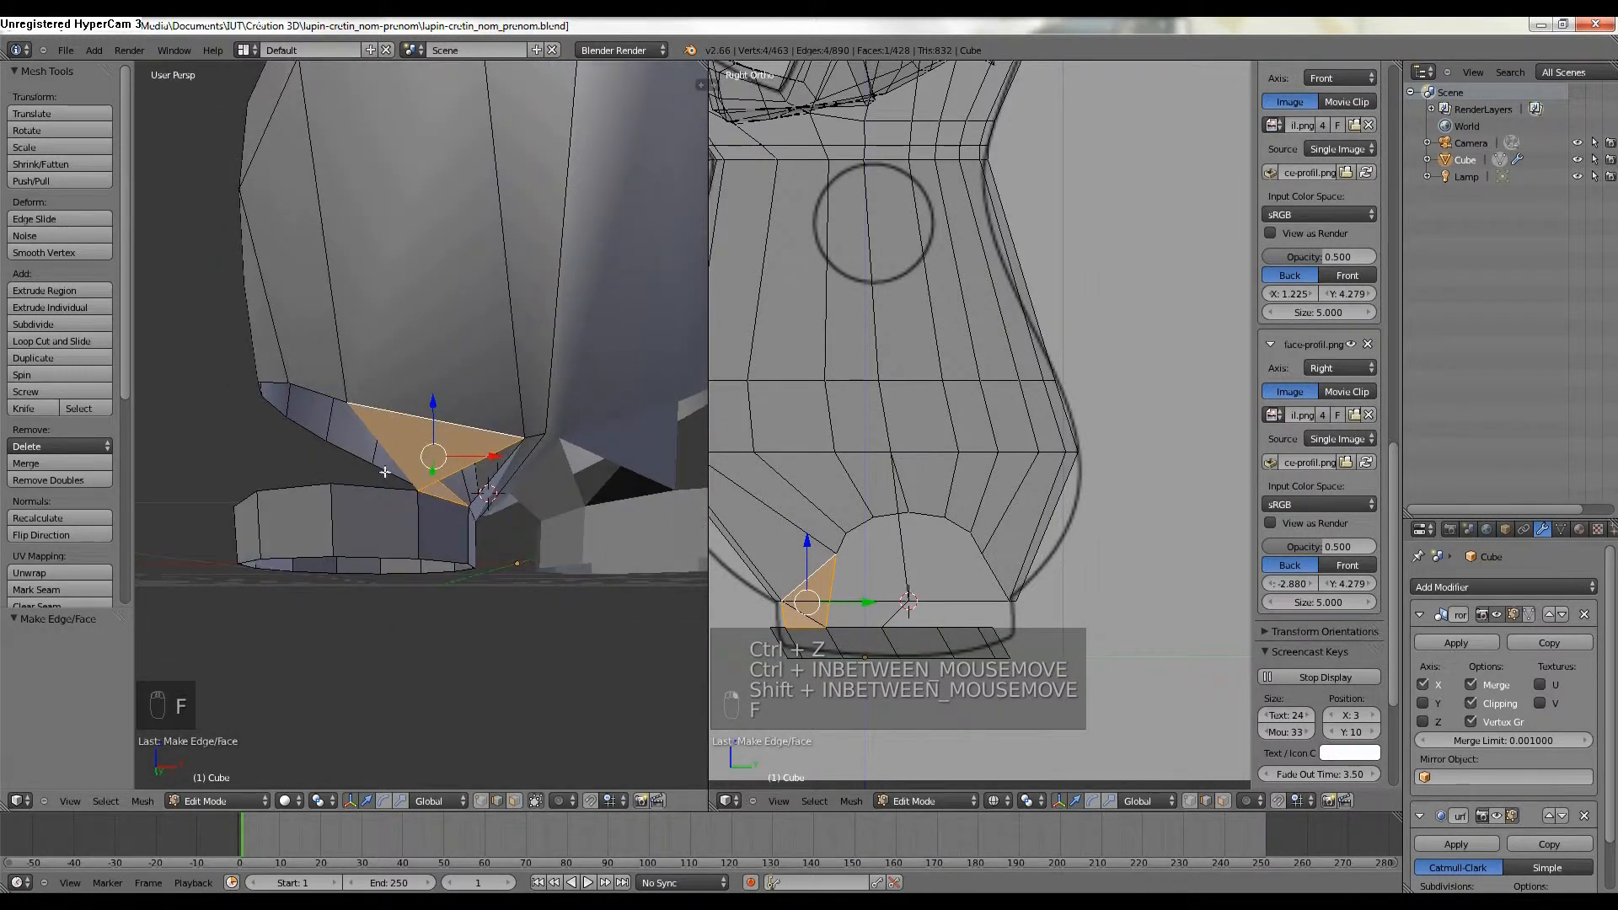
{"action": "mouse_move", "coordinate": [437, 474]}
{"action": "middle_mouse_down"}
{"action": "mouse_move", "coordinate": [381, 488]}
{"action": "mouse_move", "coordinate": [429, 490]}
{"action": "middle_mouse_up"}
{"action": "key", "text": "ctrl+z"}
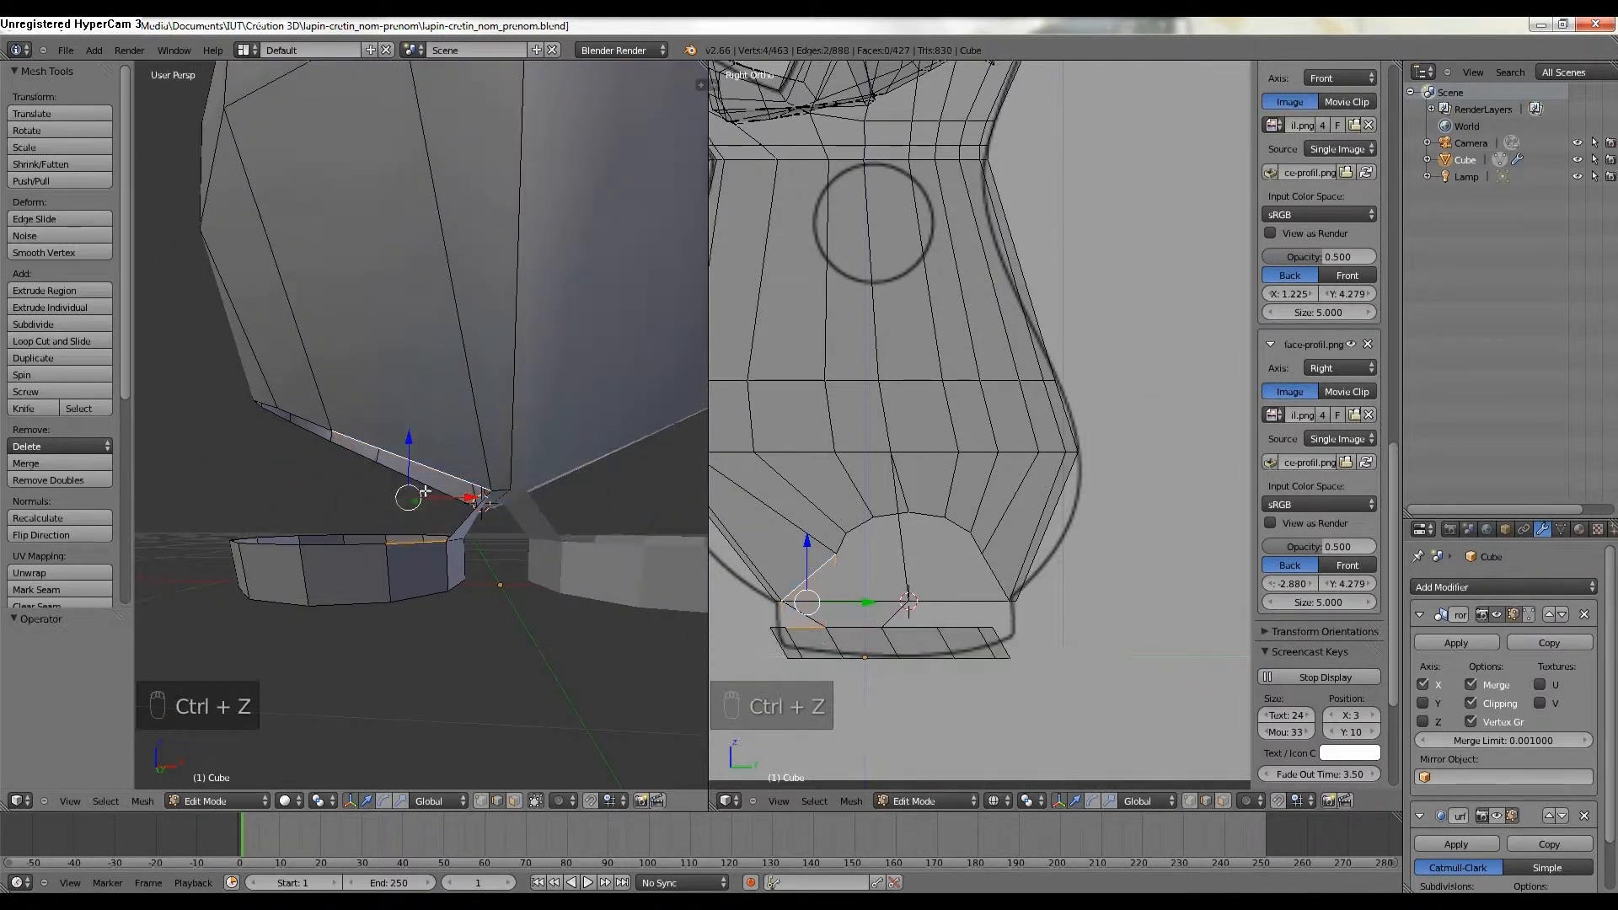
Fill a face between an upper edge at the ring's front and the second edge along the body opening's front.
{"action": "right_click", "coordinate": [355, 540]}
{"action": "middle_click_drag", "start_coordinate": [371, 536], "coordinate": [391, 520]}
{"action": "right_click", "coordinate": [328, 403], "text": "shift"}
{"action": "key", "text": "f"}
{"action": "middle_click_drag", "start_coordinate": [329, 403], "coordinate": [410, 507]}
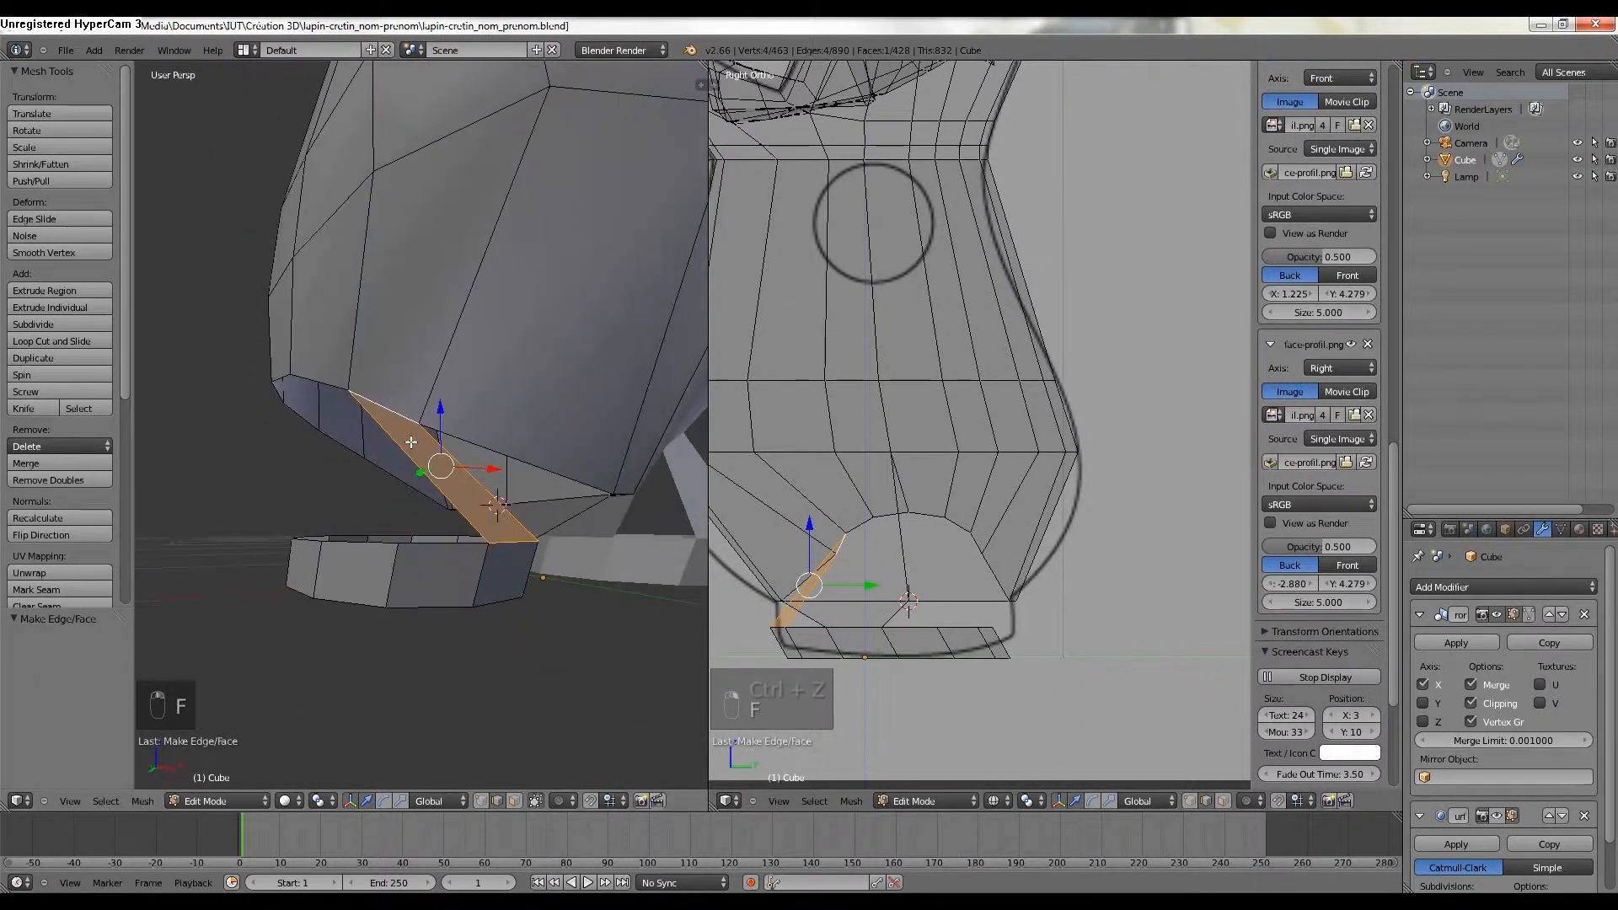
Fill two more faces joining the next two upper ring edges to the following edges of the body's opening, working outward.
{"action": "right_click", "coordinate": [438, 542]}
{"action": "right_click", "coordinate": [325, 389], "text": "shift"}
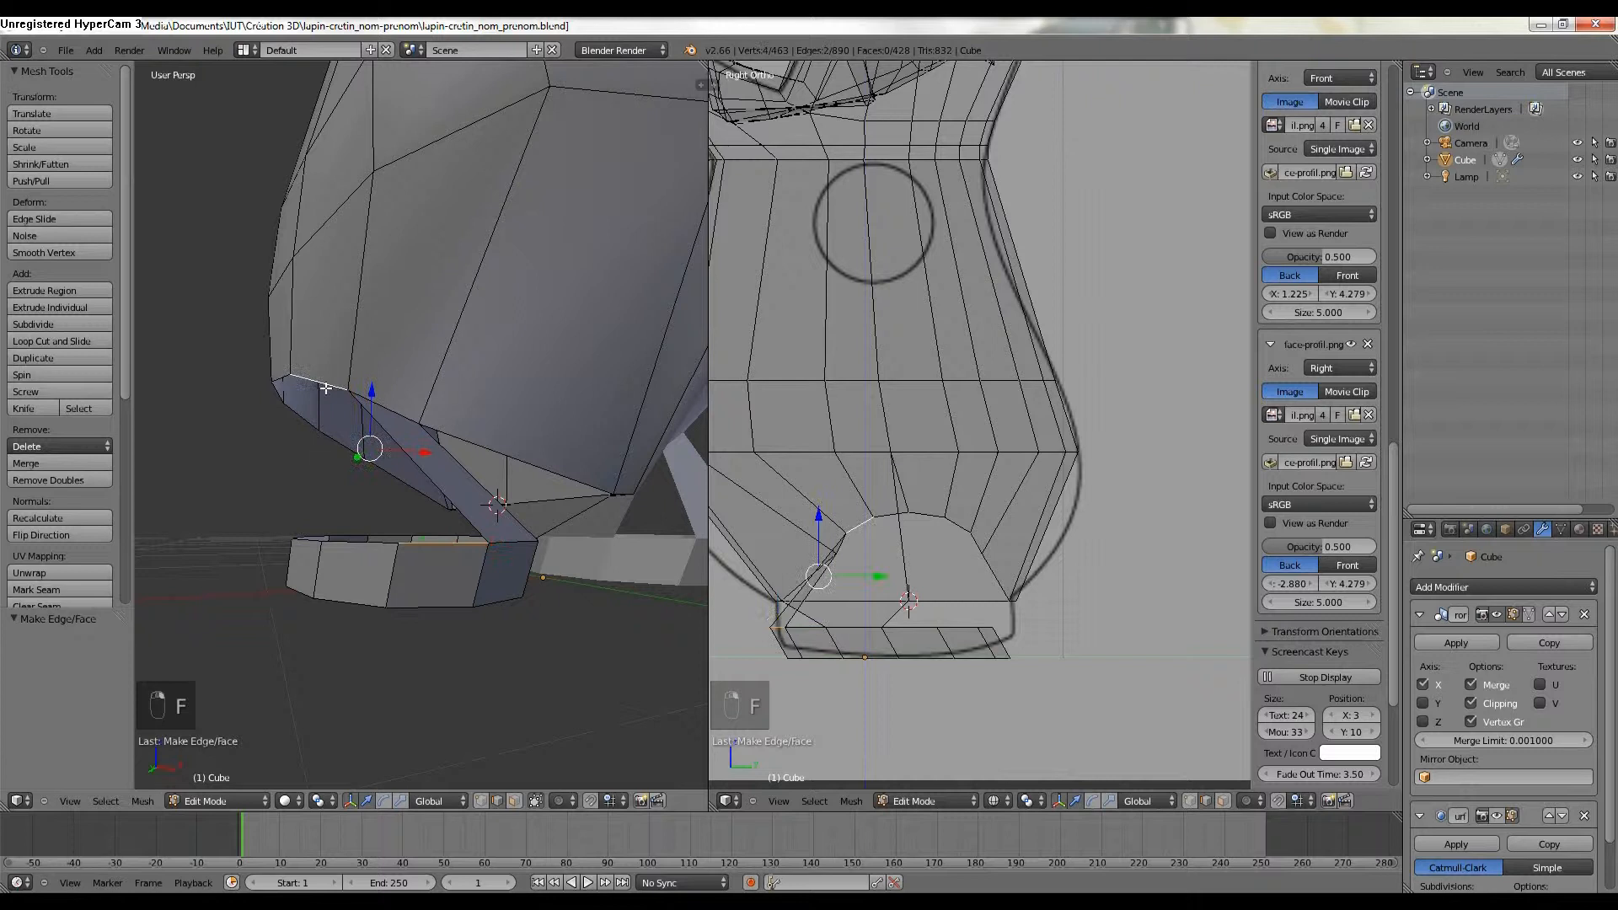
{"action": "key", "text": "f"}
{"action": "middle_click_drag", "start_coordinate": [354, 397], "coordinate": [430, 494]}
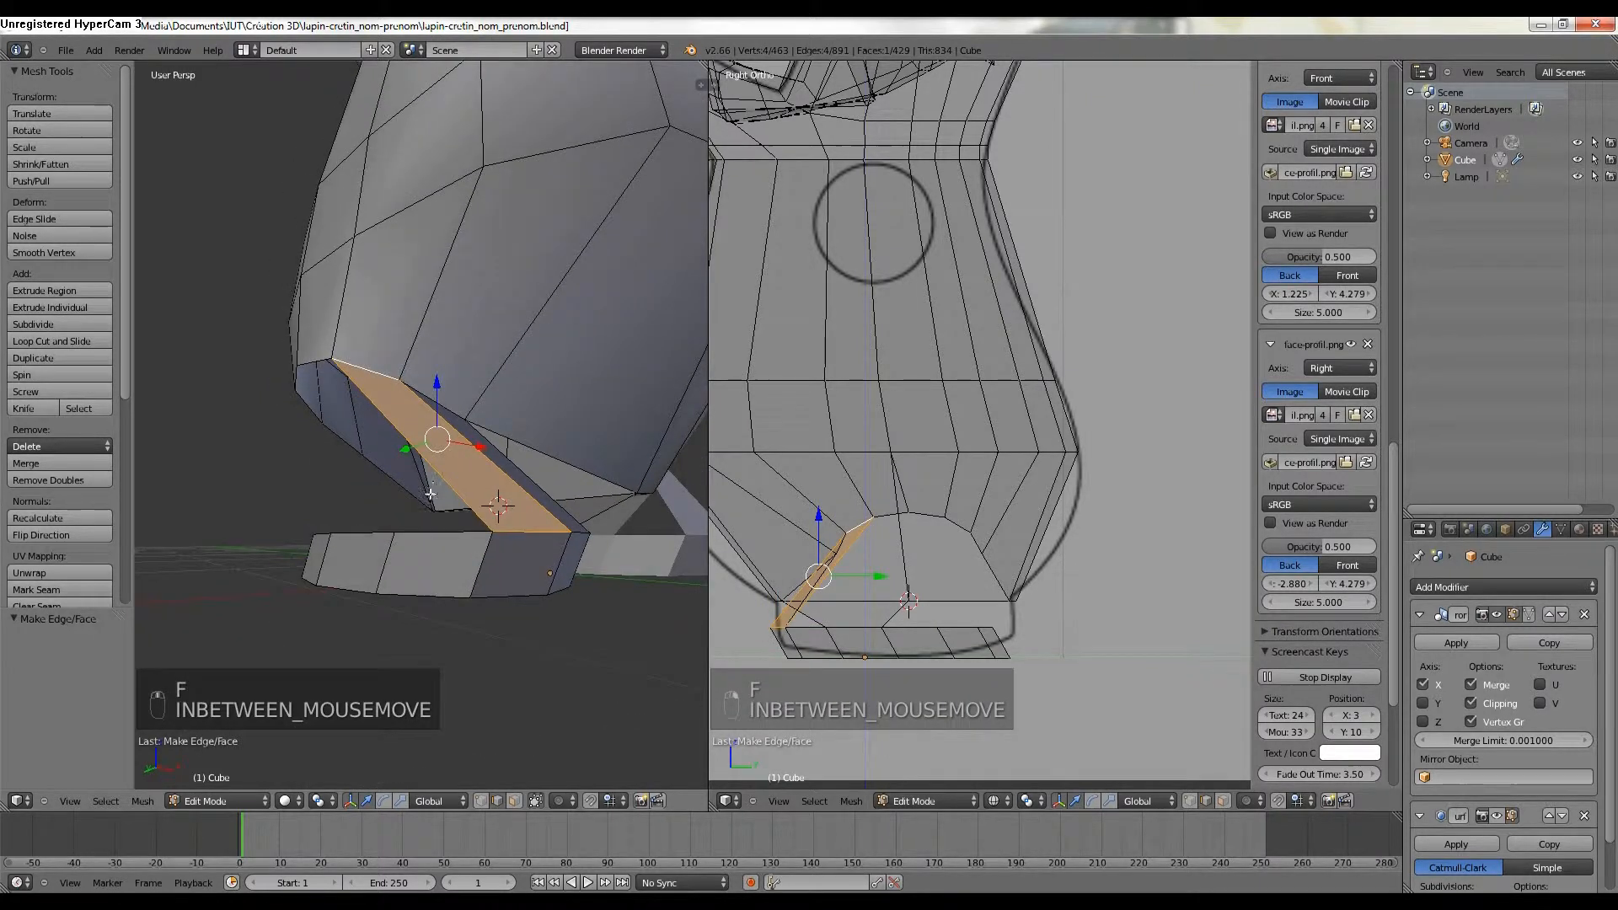
{"action": "right_click", "coordinate": [436, 534]}
{"action": "right_click", "coordinate": [312, 362], "text": "shift"}
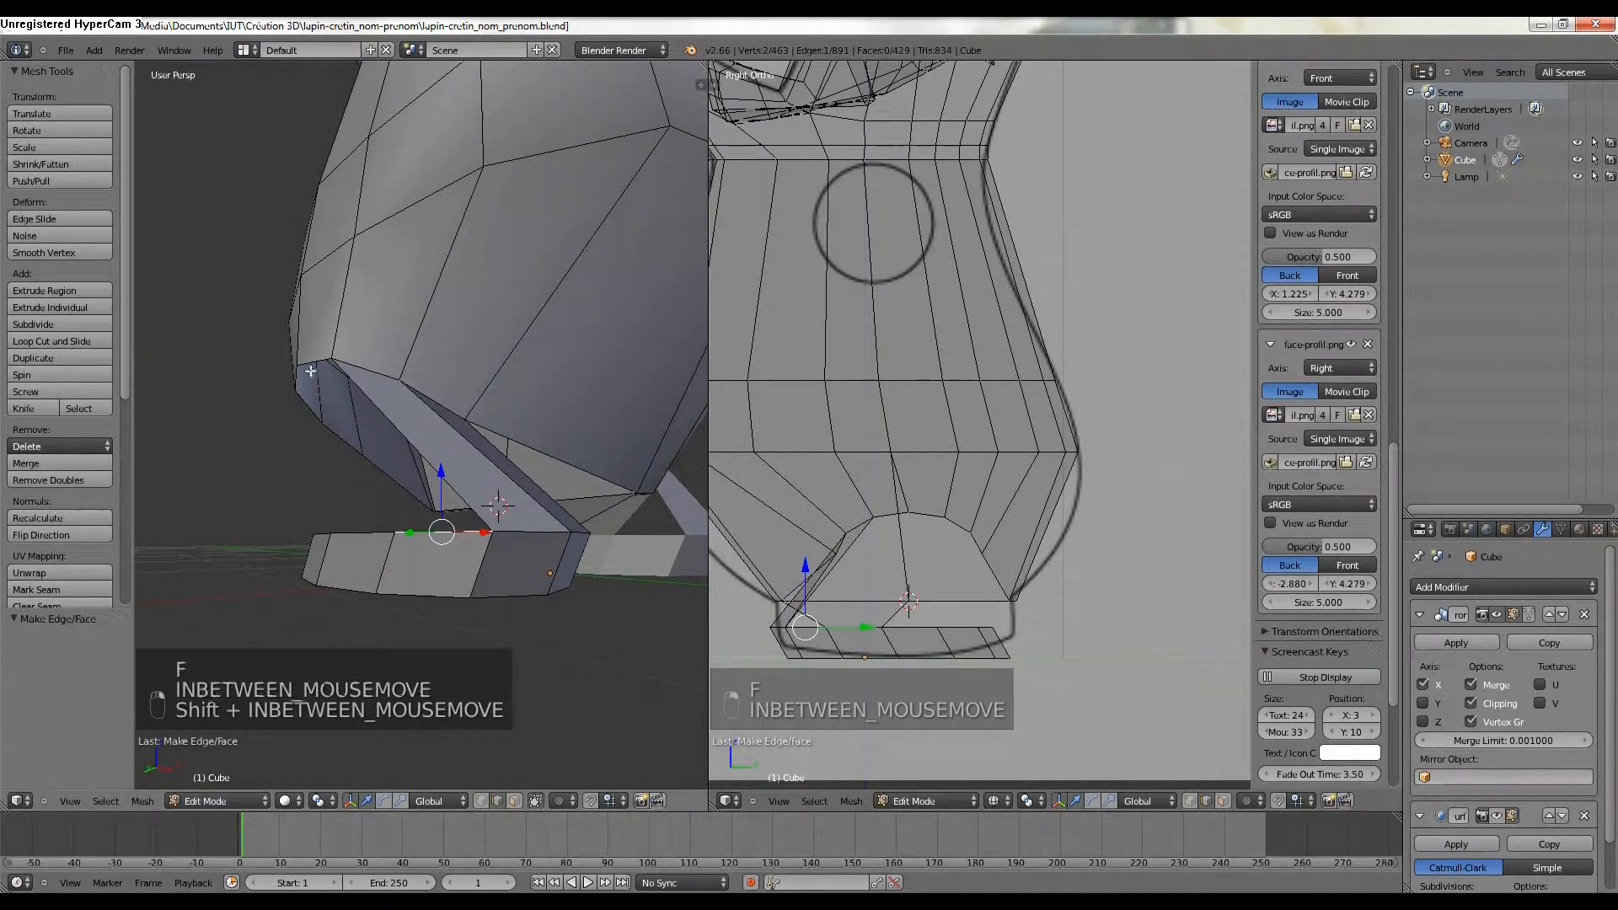
{"action": "key", "text": "f"}
{"action": "middle_click_drag", "start_coordinate": [314, 363], "coordinate": [456, 424]}
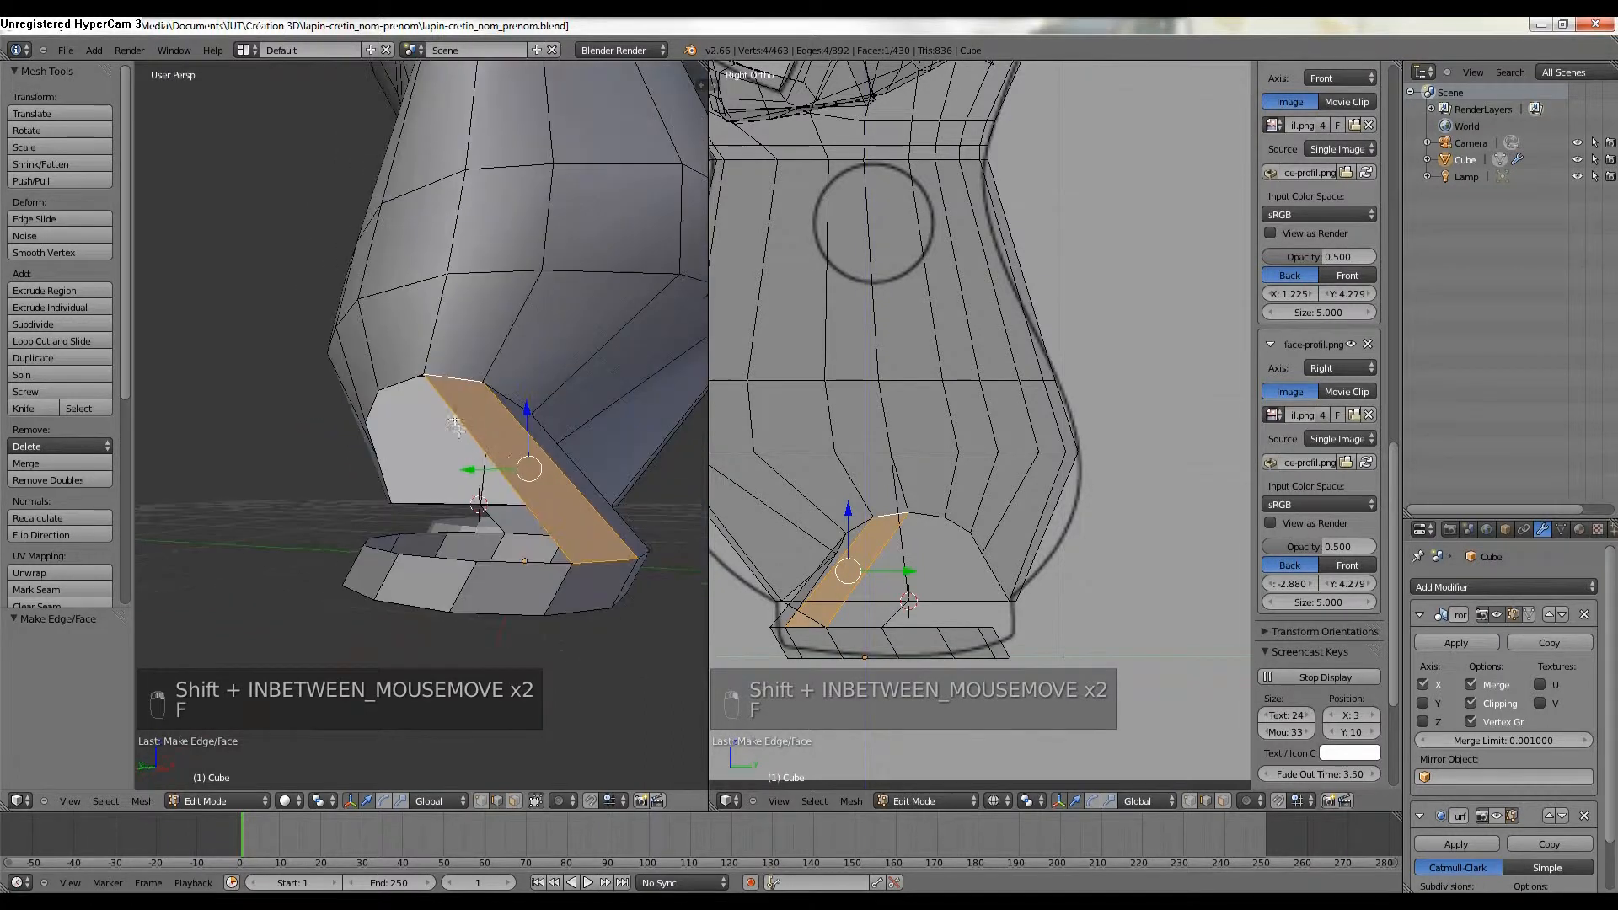
Fill two more faces joining the ring's next upper edges to the following edges of the body's opening.
{"action": "right_click", "coordinate": [499, 558]}
{"action": "right_click", "coordinate": [403, 380], "text": "shift"}
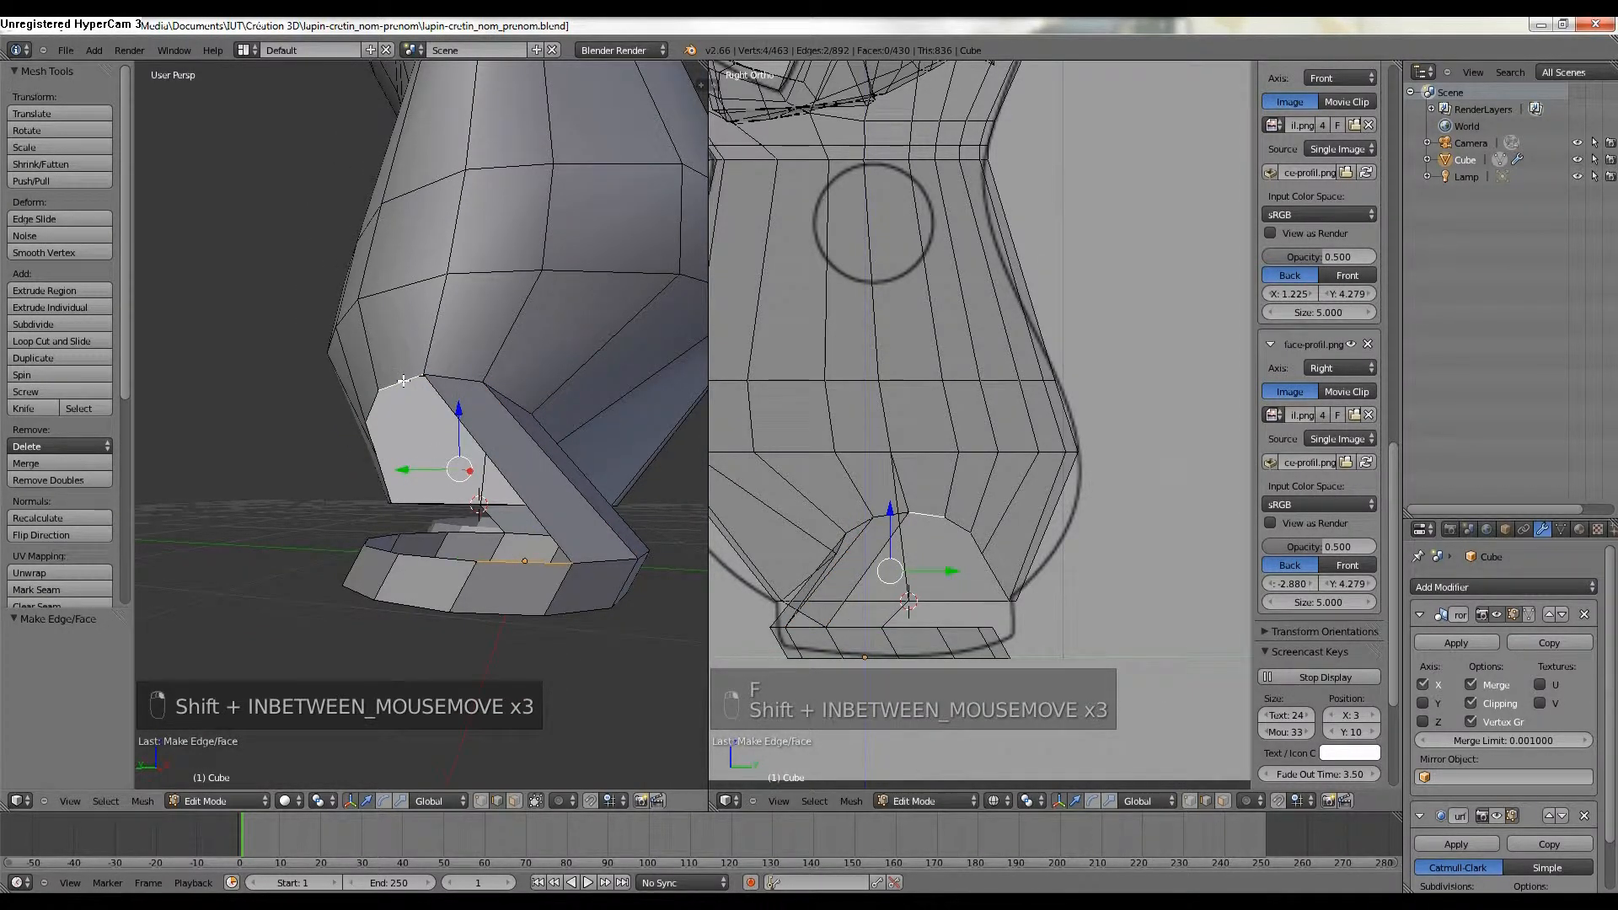
{"action": "key", "text": "f"}
{"action": "middle_click_drag", "start_coordinate": [403, 380], "coordinate": [493, 423]}
{"action": "right_click", "coordinate": [431, 419]}
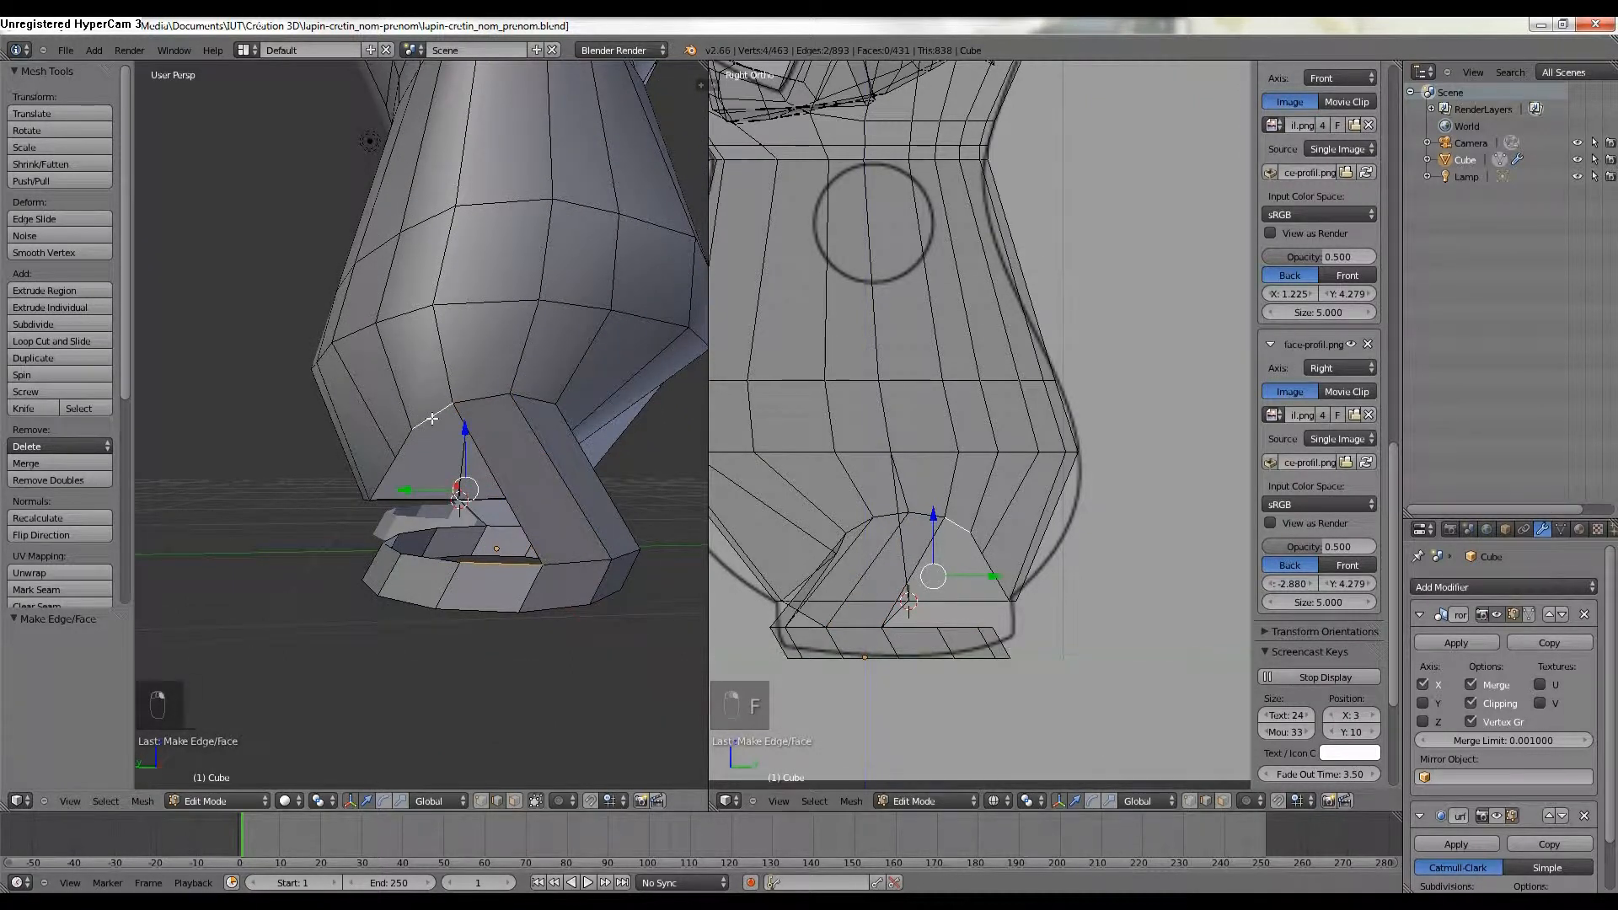
Fill the next two faces between the ring's upper edges and the remaining edges of the body opening, working toward its back.
{"action": "middle_click_drag", "start_coordinate": [490, 524], "coordinate": [534, 548]}
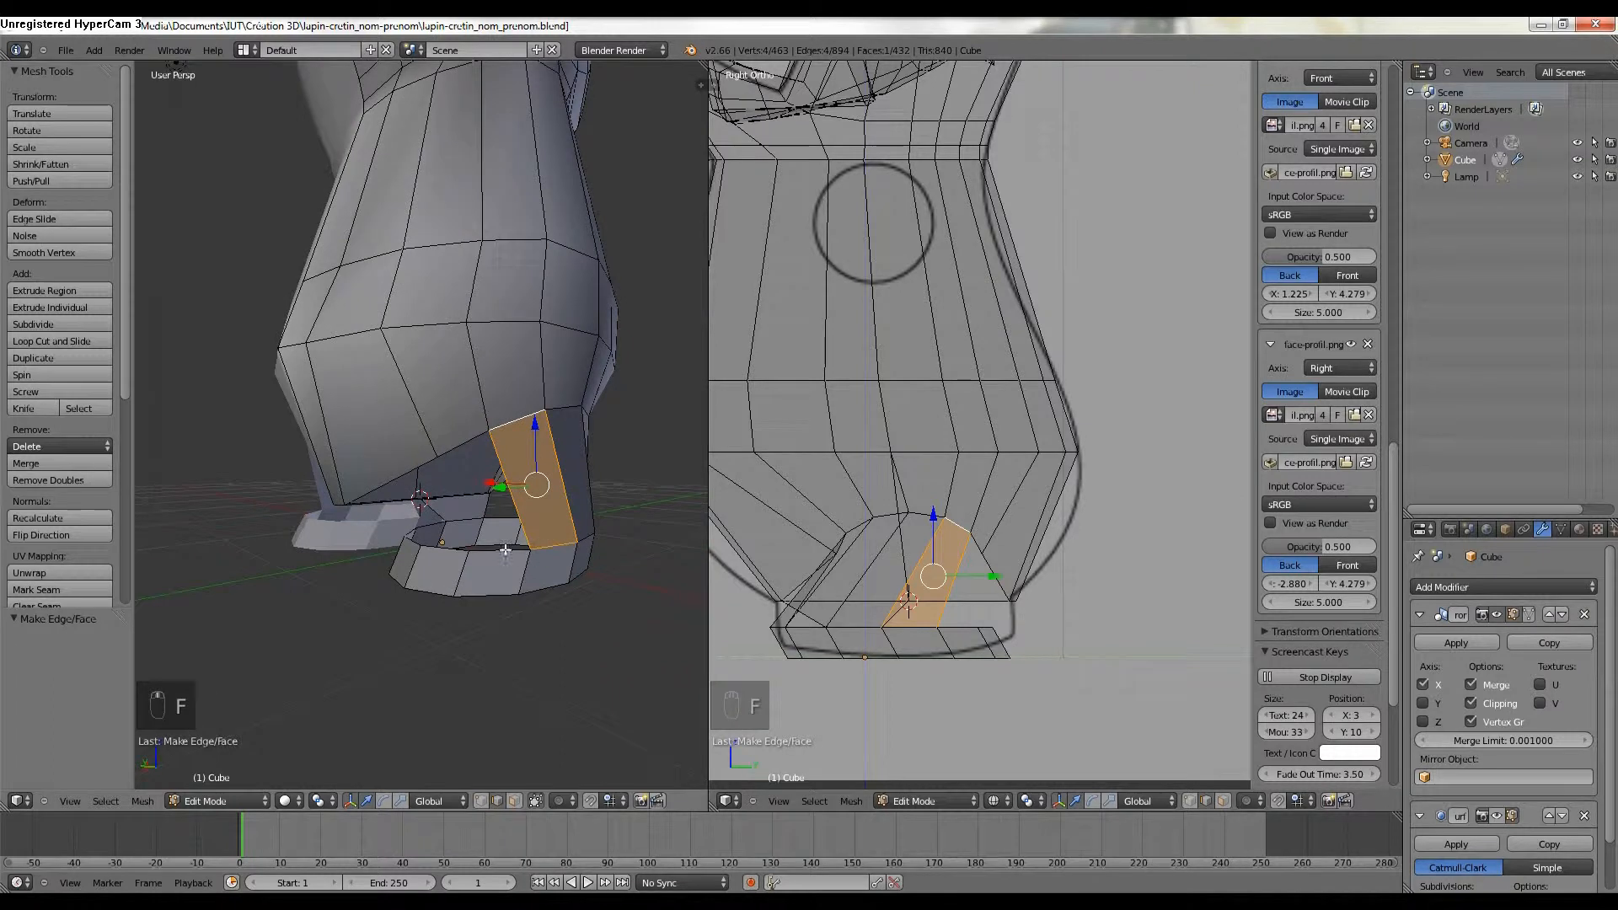
{"action": "right_click", "coordinate": [471, 440], "text": "shift"}
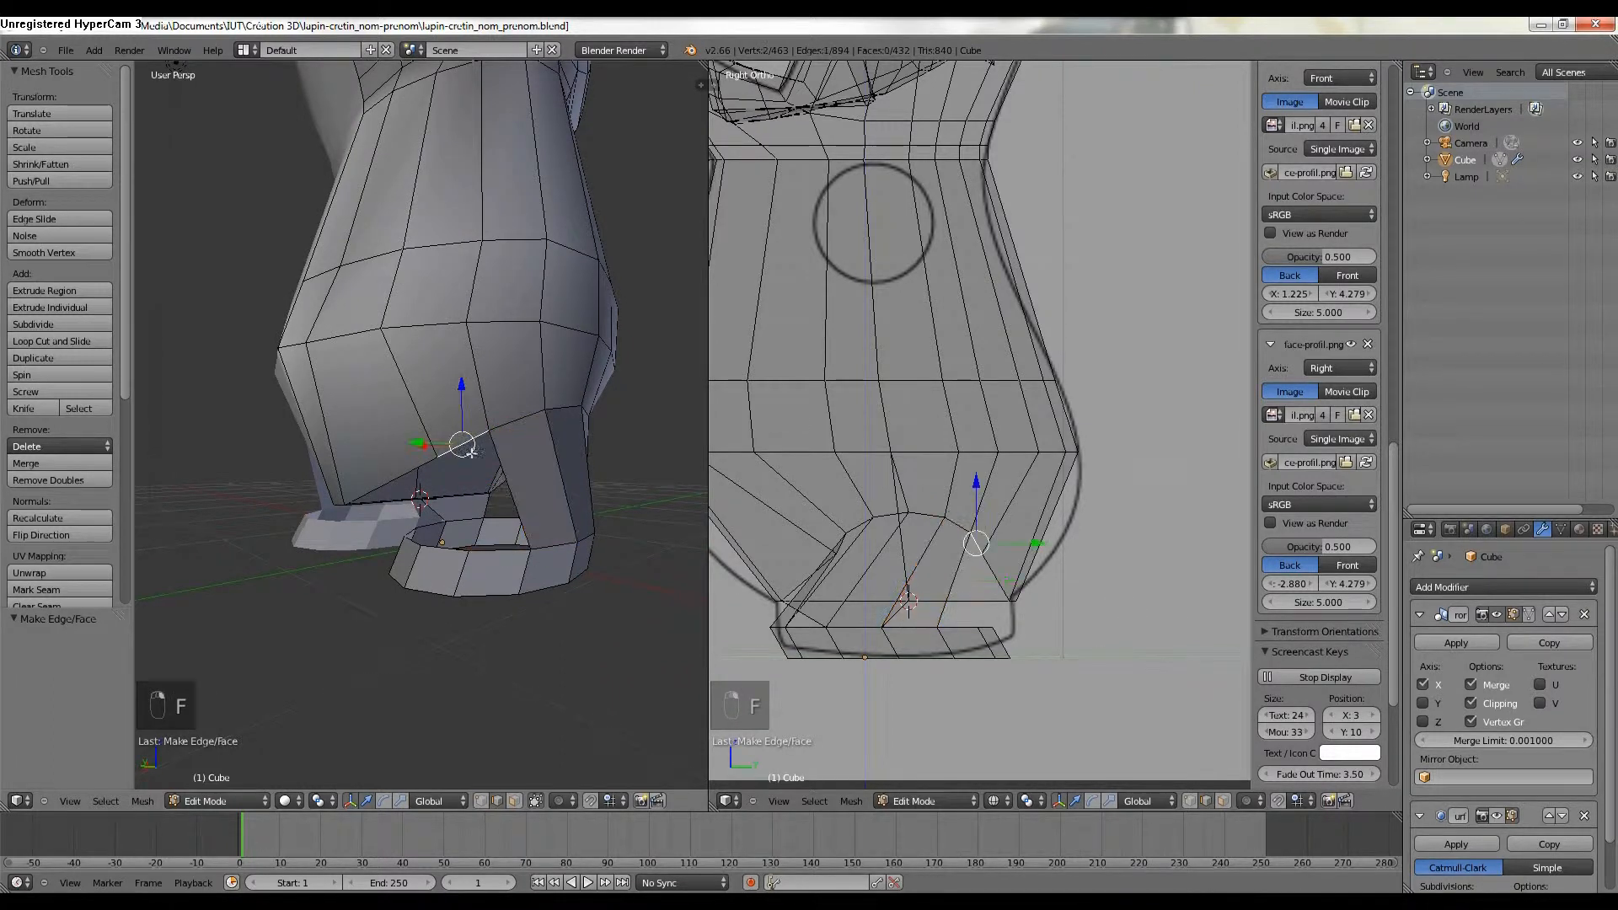
{"action": "key", "text": "f"}
{"action": "middle_click_drag", "start_coordinate": [492, 552], "coordinate": [585, 527]}
{"action": "right_click", "coordinate": [484, 533]}
{"action": "right_click", "coordinate": [429, 466], "text": "shift"}
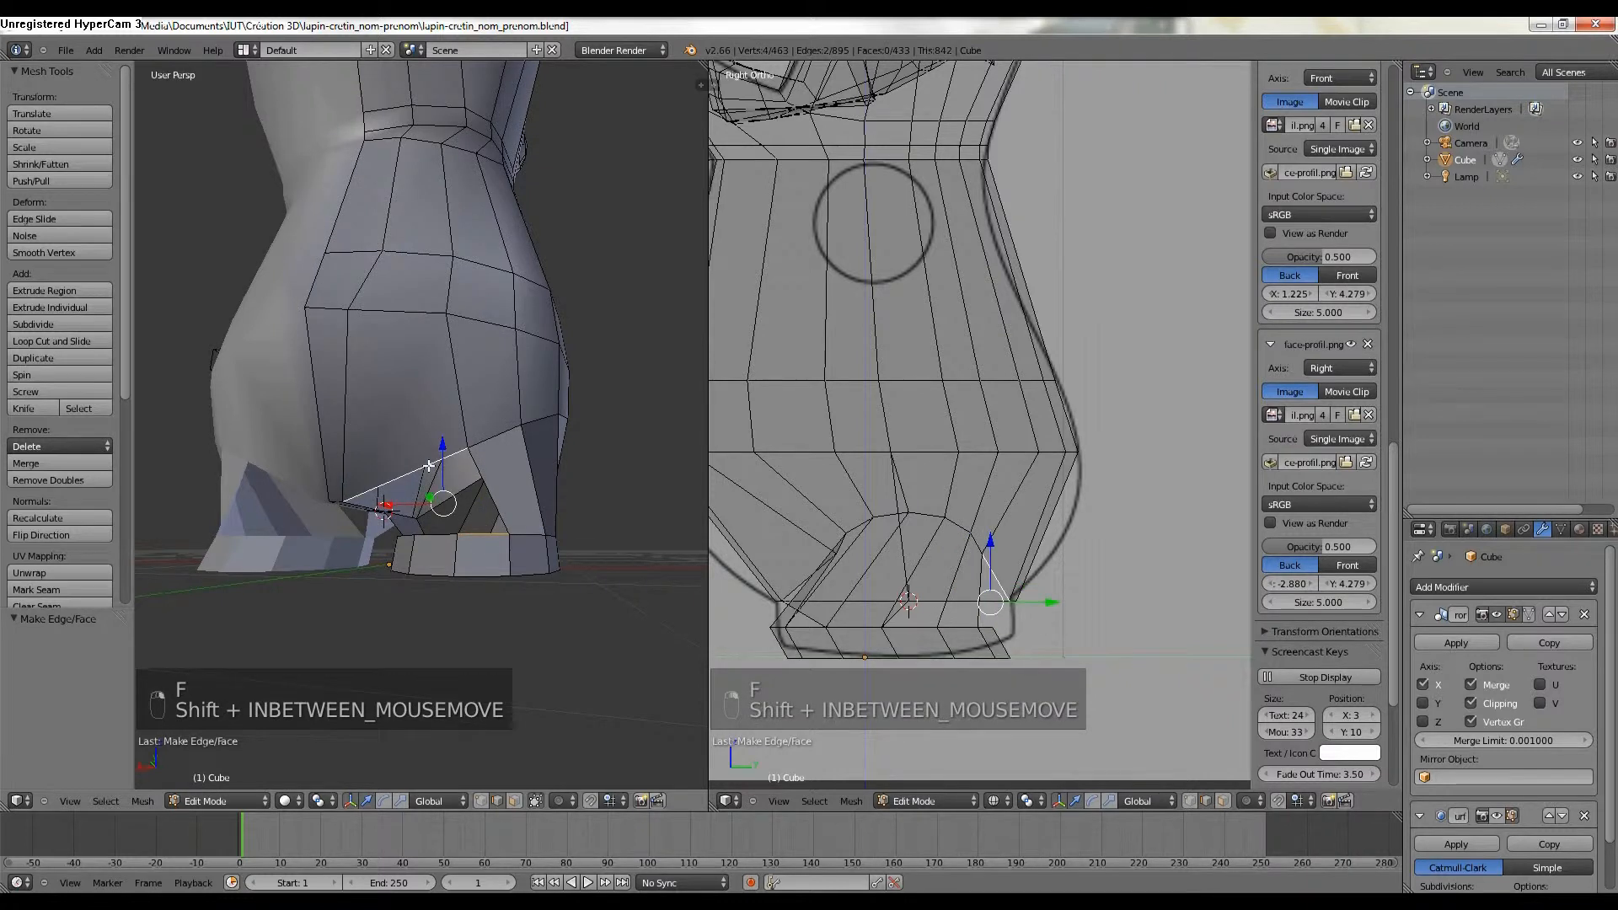
{"action": "key", "text": "f"}
Check the bridged leg from underneath and undo all the faces filled between the ring and the body's opening.
{"action": "middle_click_drag", "start_coordinate": [429, 466], "coordinate": [757, 473]}
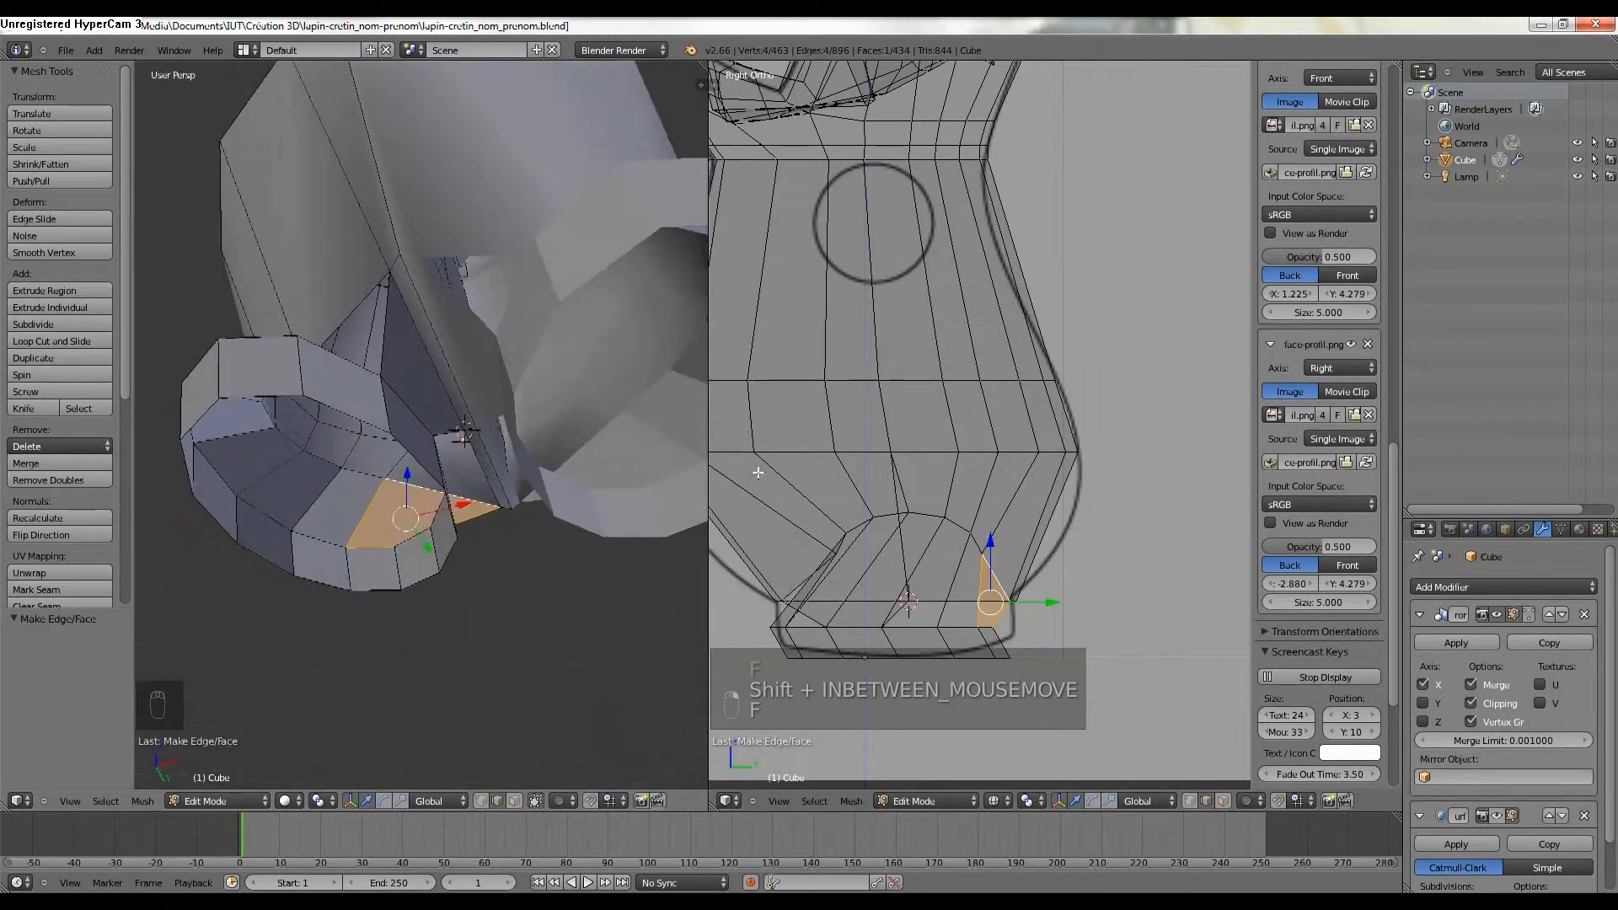
{"action": "middle_click_drag", "start_coordinate": [349, 462], "coordinate": [380, 509]}
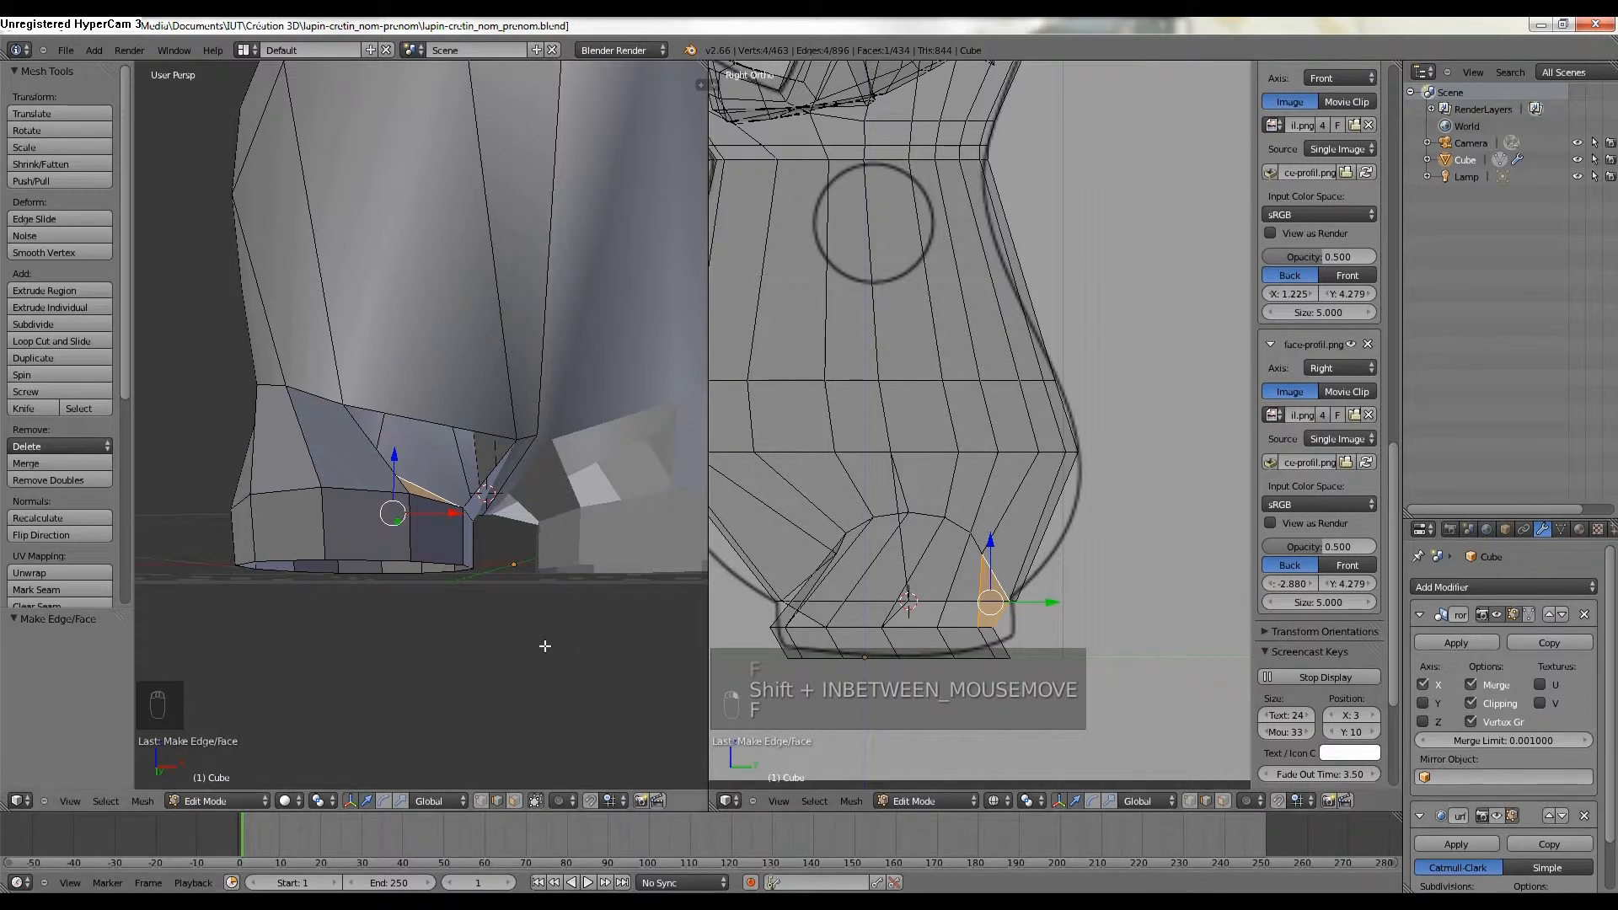
{"action": "key", "text": "ctrl+z"}
{"action": "key", "text": "ctrl+z"}
{"action": "key", "text": "ctrl+z"}
{"action": "key", "text": "ctrl+z"}
{"action": "key", "text": "ctrl+z"}
{"action": "key", "text": "ctrl+z"}
{"action": "key", "text": "ctrl+z"}
{"action": "key", "text": "ctrl+z"}
{"action": "key", "text": "ctrl+z"}
{"action": "key", "text": "ctrl+z"}
{"action": "key", "text": "ctrl+z"}
{"action": "key", "text": "ctrl+z"}
{"action": "key", "text": "ctrl+z"}
{"action": "key", "text": "ctrl+z"}
{"action": "key", "text": "ctrl+z"}
{"action": "key", "text": "ctrl+z"}
{"action": "key", "text": "ctrl+z"}
{"action": "key", "text": "ctrl+z"}
{"action": "key", "text": "ctrl+z"}
{"action": "key", "text": "ctrl+z"}
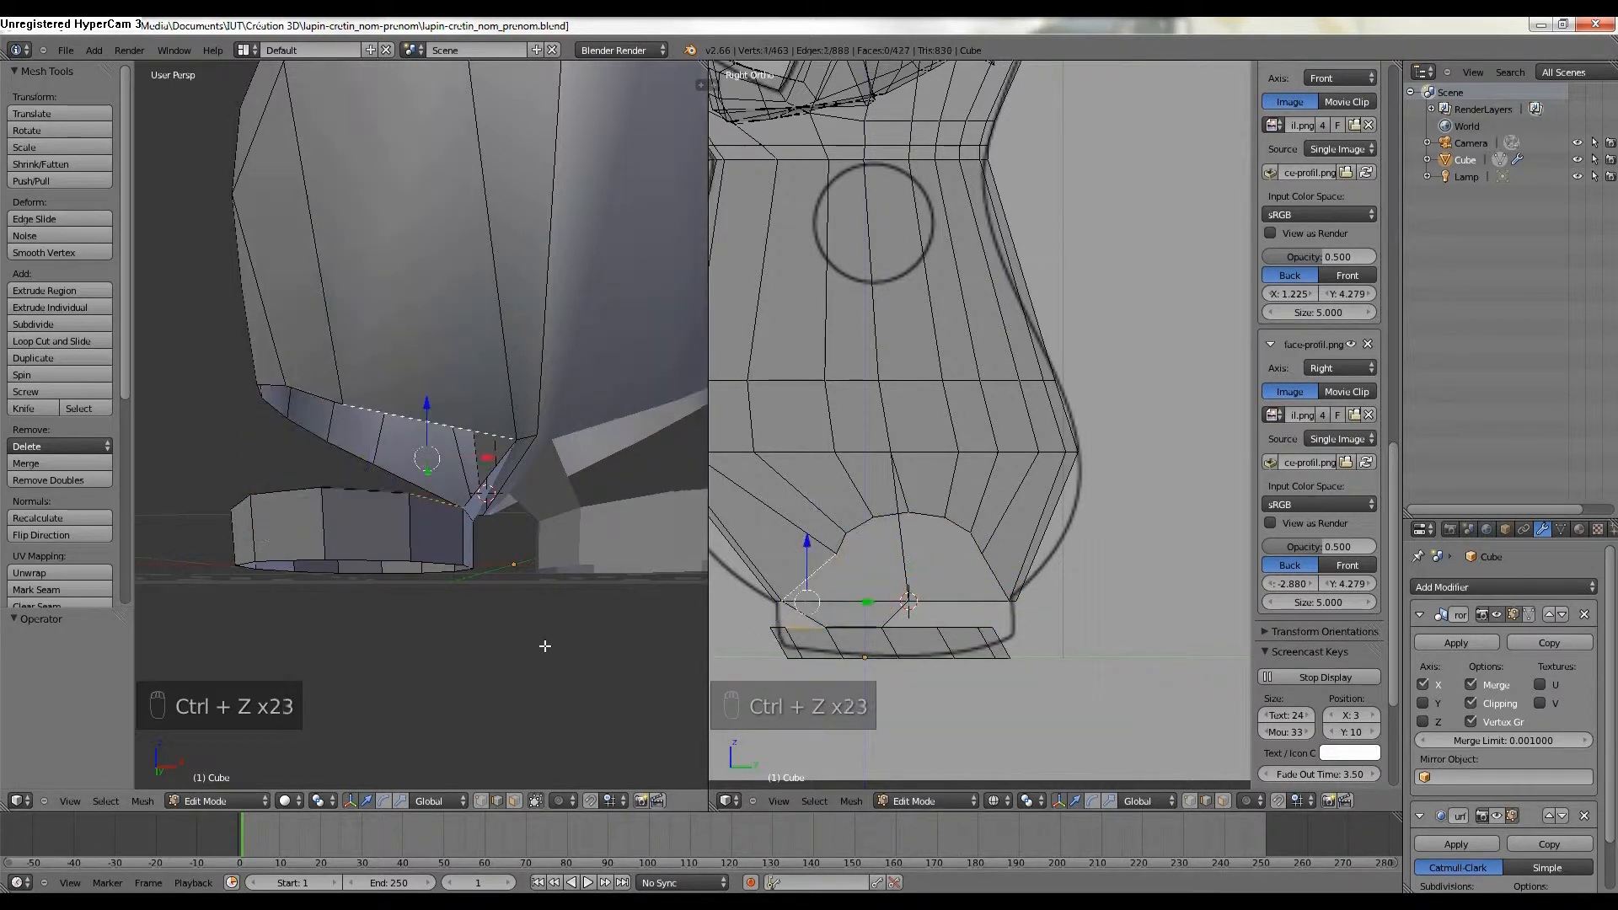
Select the body opening's edge loop, and separately the ring's upper edge loop, to compare their vertex counts.
{"action": "middle_click_drag", "start_coordinate": [531, 639], "coordinate": [541, 641]}
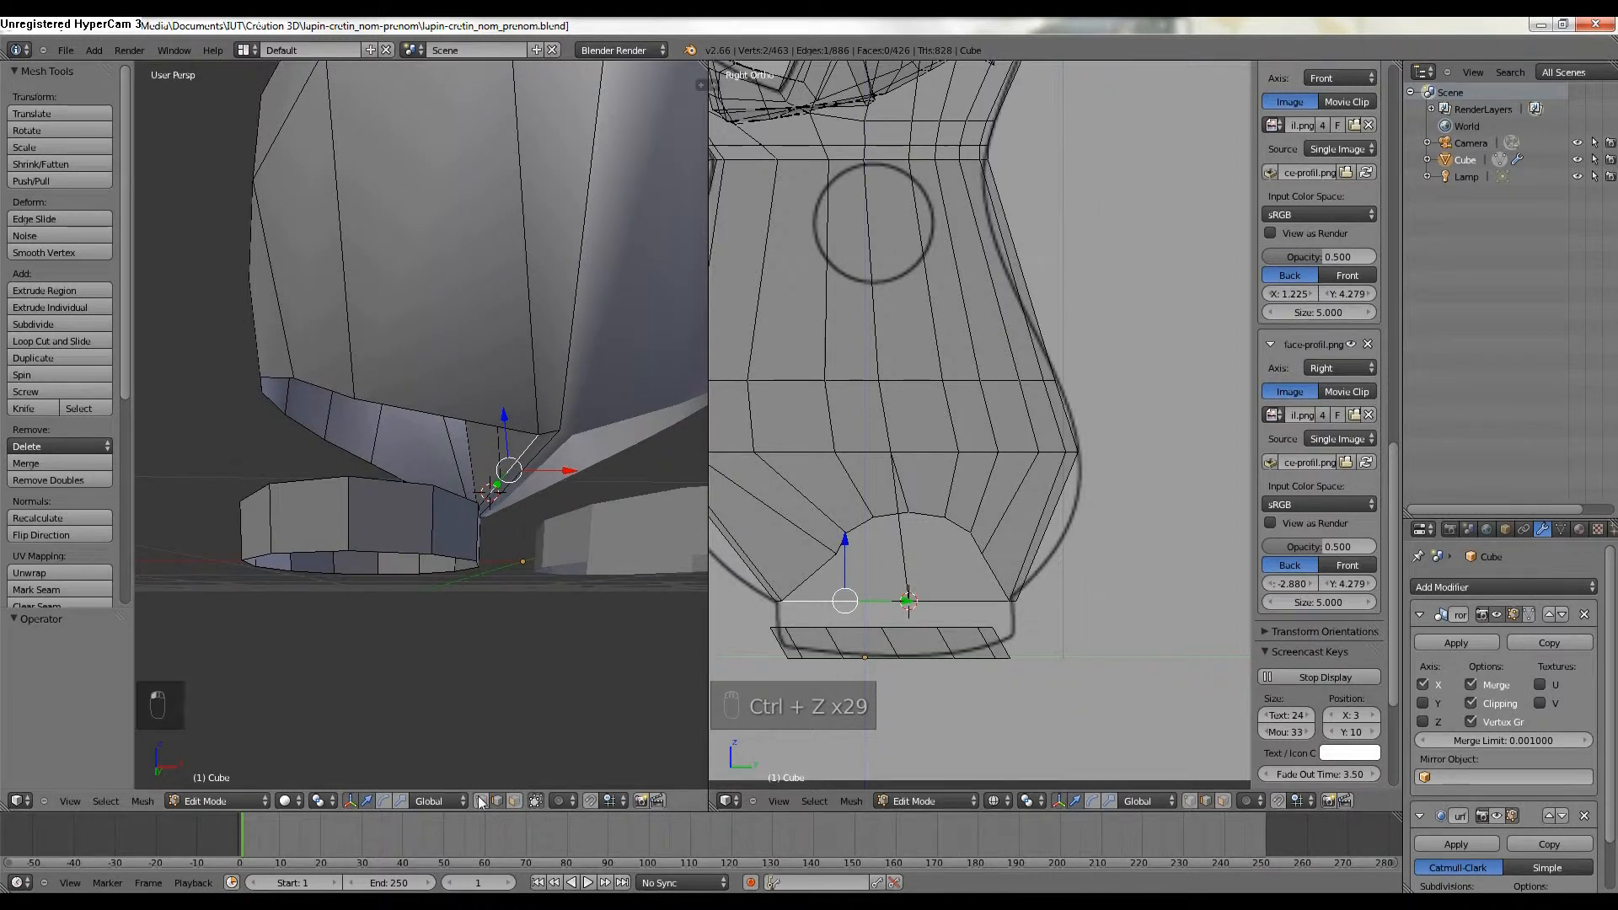
{"action": "right_click", "coordinate": [452, 417], "text": "alt"}
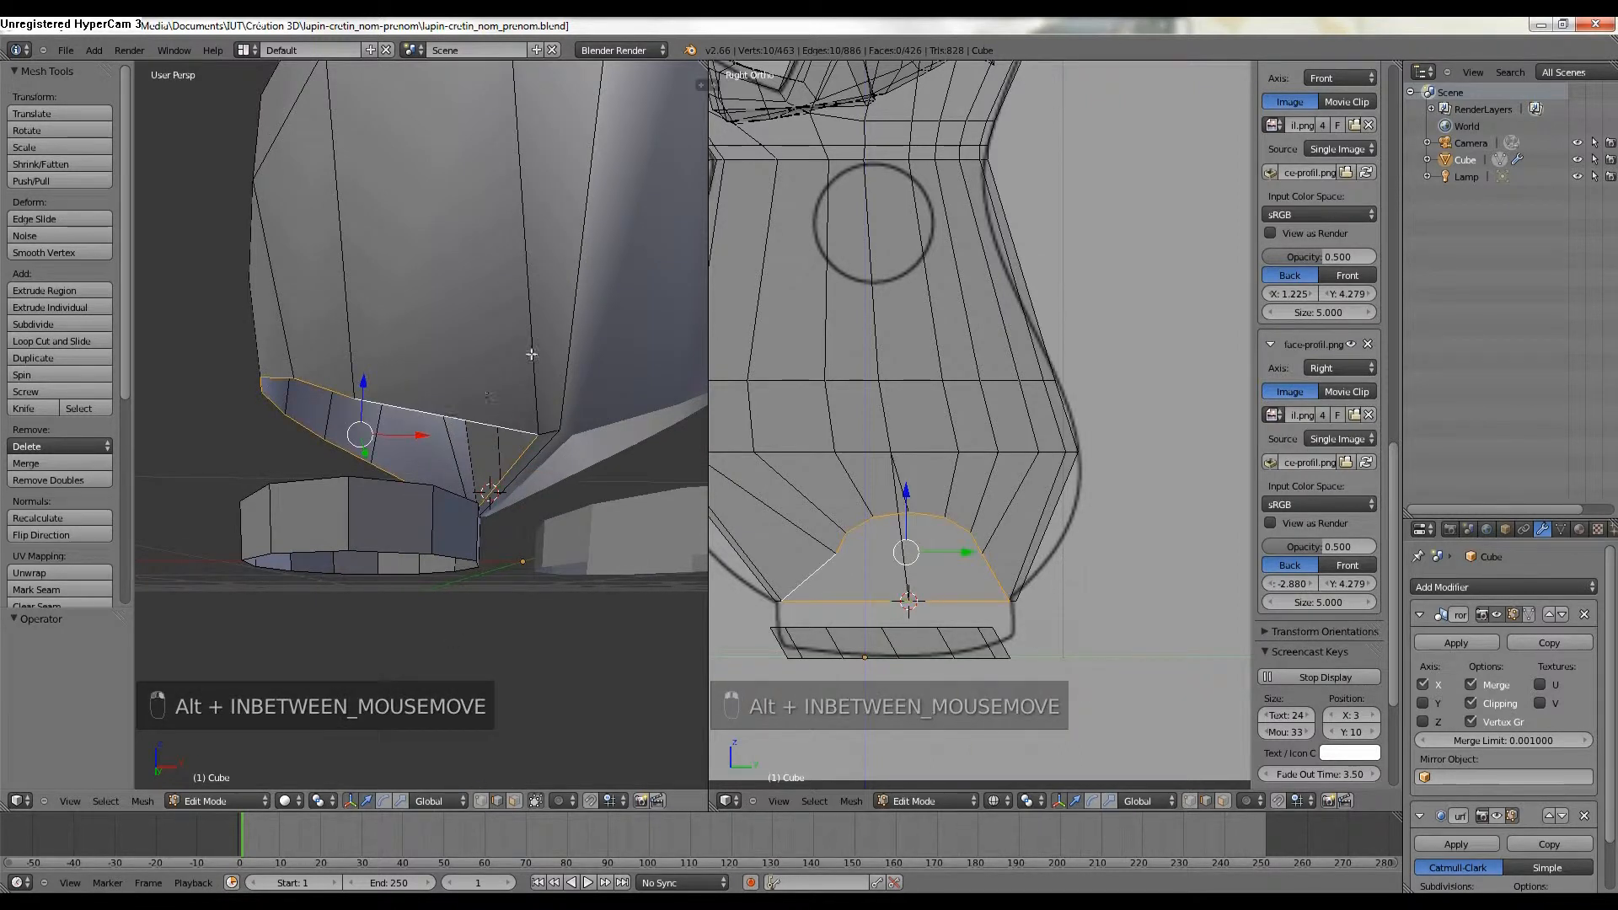
{"action": "right_click", "coordinate": [389, 482], "text": "alt"}
{"action": "middle_click_drag", "start_coordinate": [389, 482], "coordinate": [486, 524]}
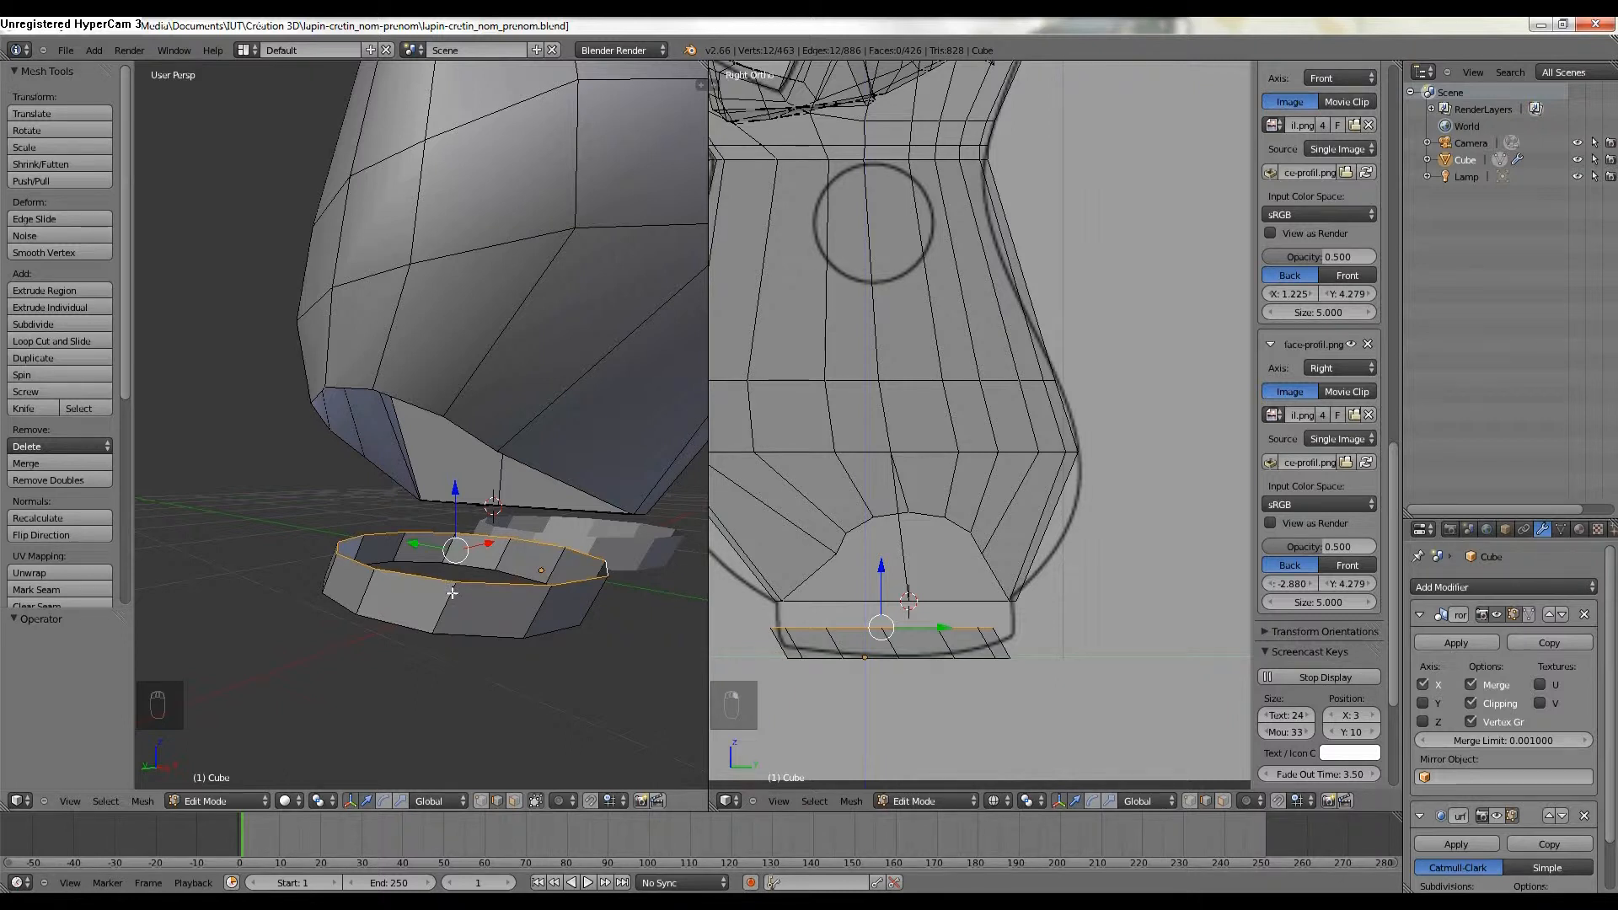
Snap the 3D cursor to the centre of the whole linked ring and delete the ring's vertices.
{"action": "key", "text": "l"}
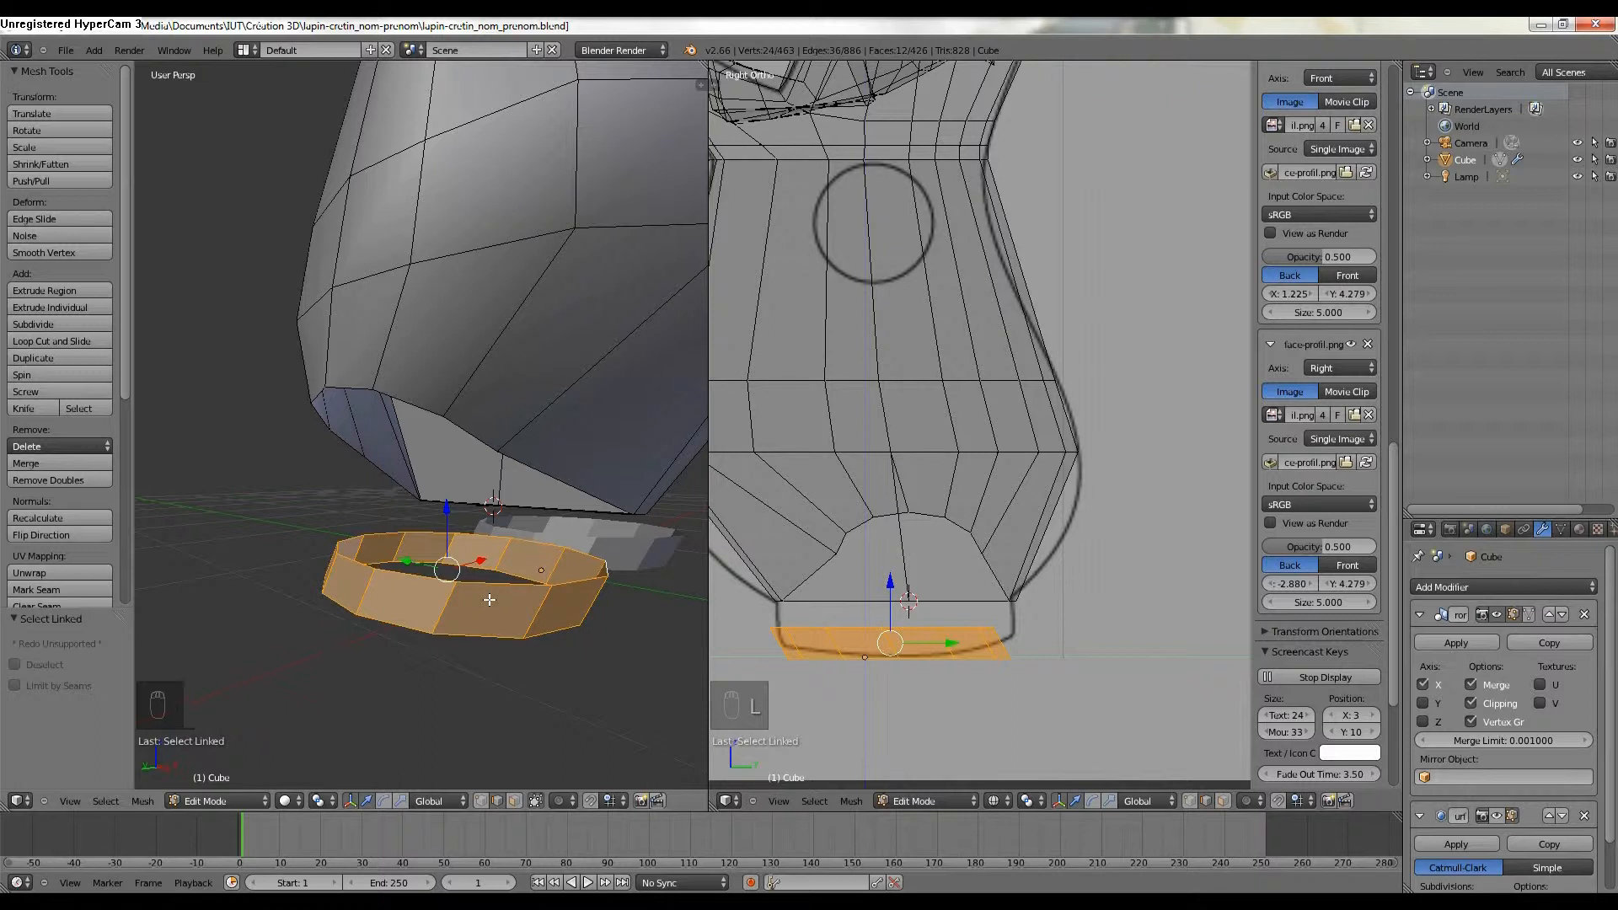
{"action": "key", "text": "shift+s"}
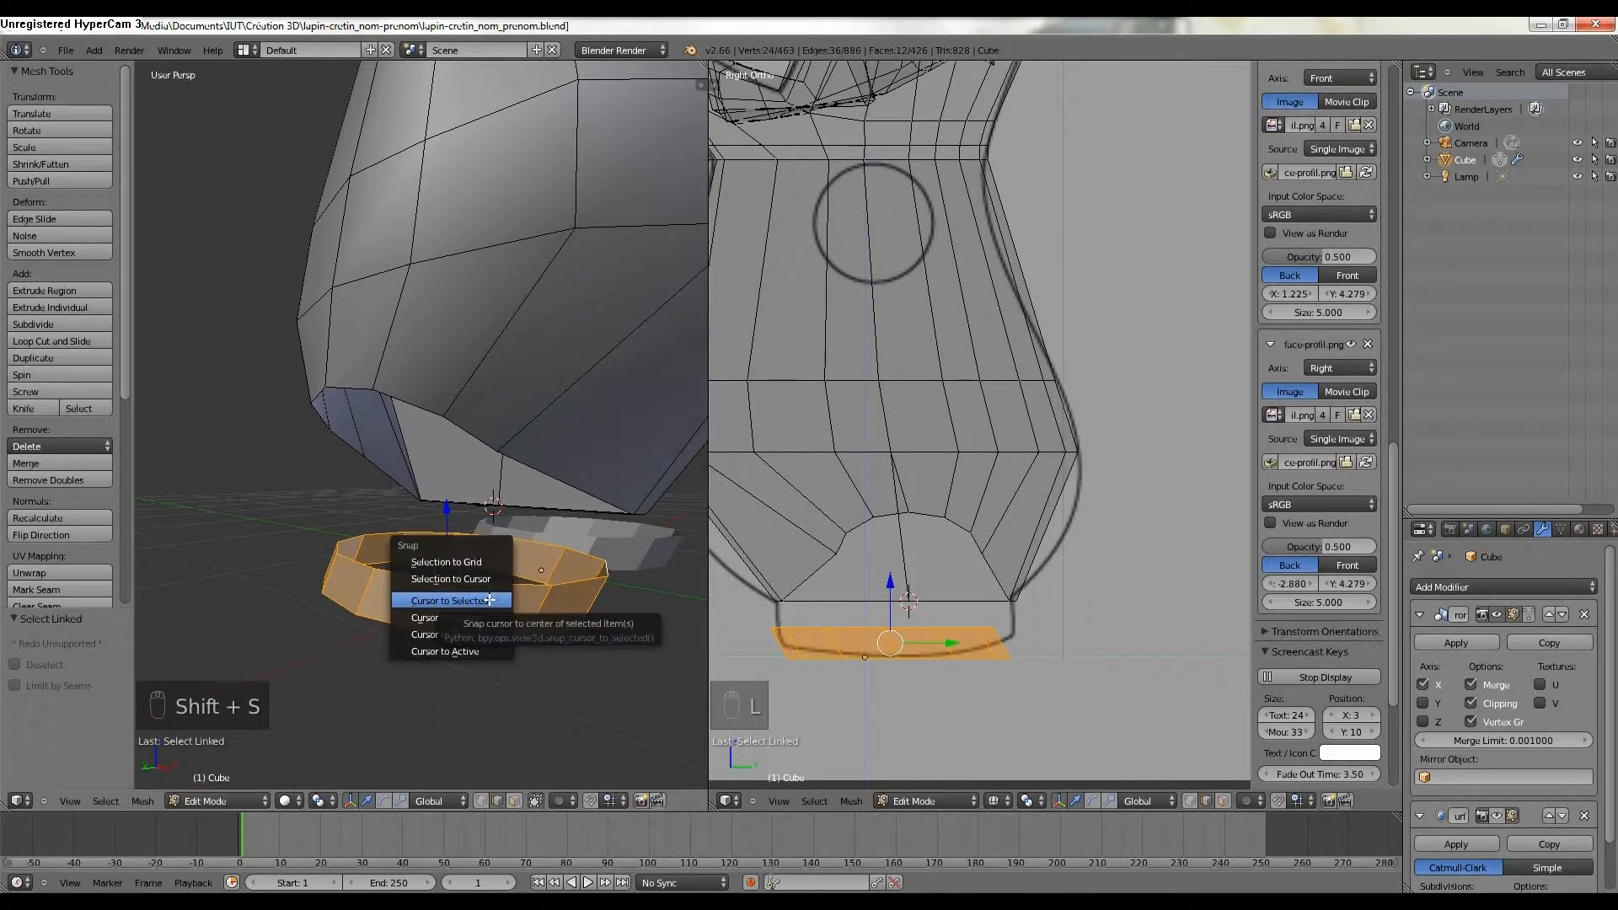
{"action": "left_click", "coordinate": [489, 601]}
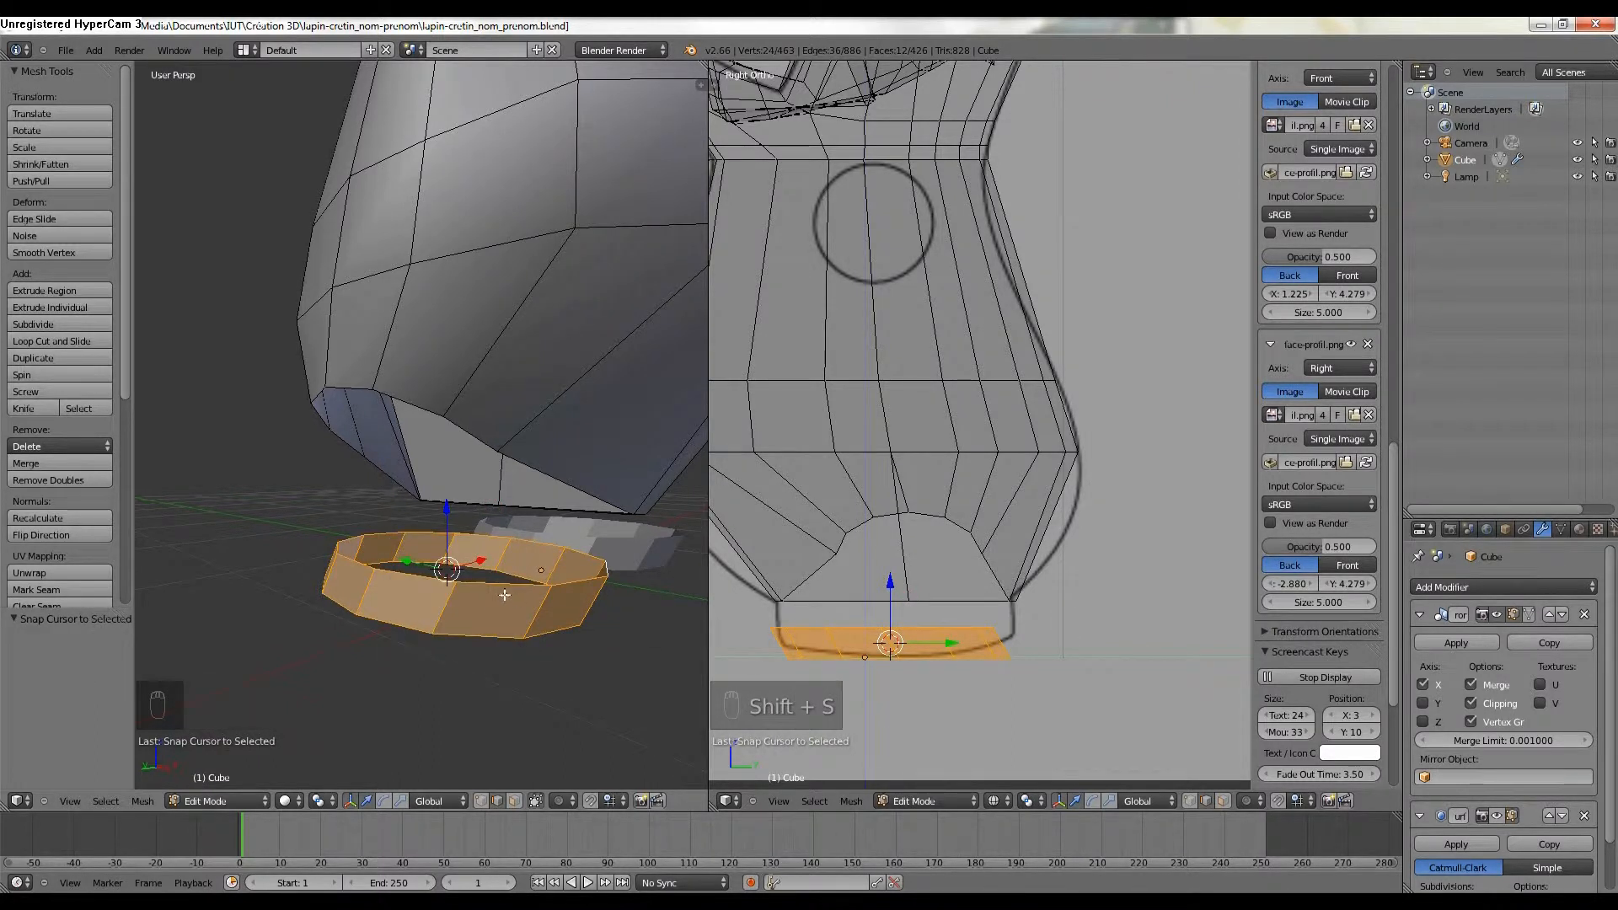
{"action": "key", "text": "Delete"}
{"action": "left_click", "coordinate": [497, 590]}
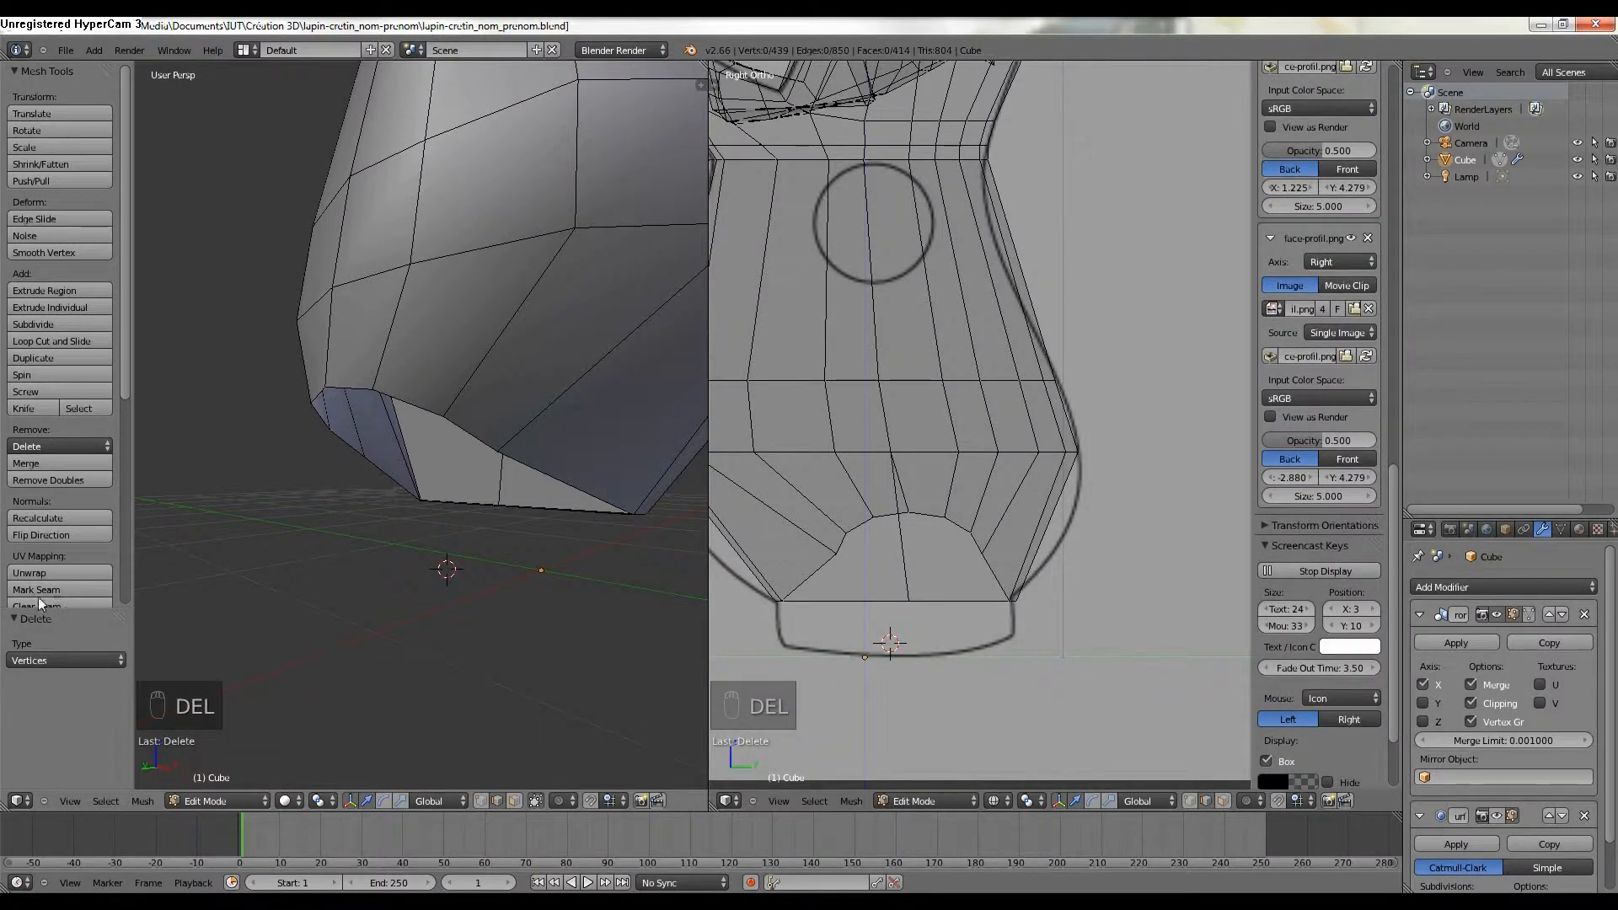
Add a circle at the 3D cursor under the body and set it to 10 vertices.
{"action": "left_click_drag", "start_coordinate": [126, 386], "coordinate": [126, 631]}
{"action": "left_click", "coordinate": [89, 661]}
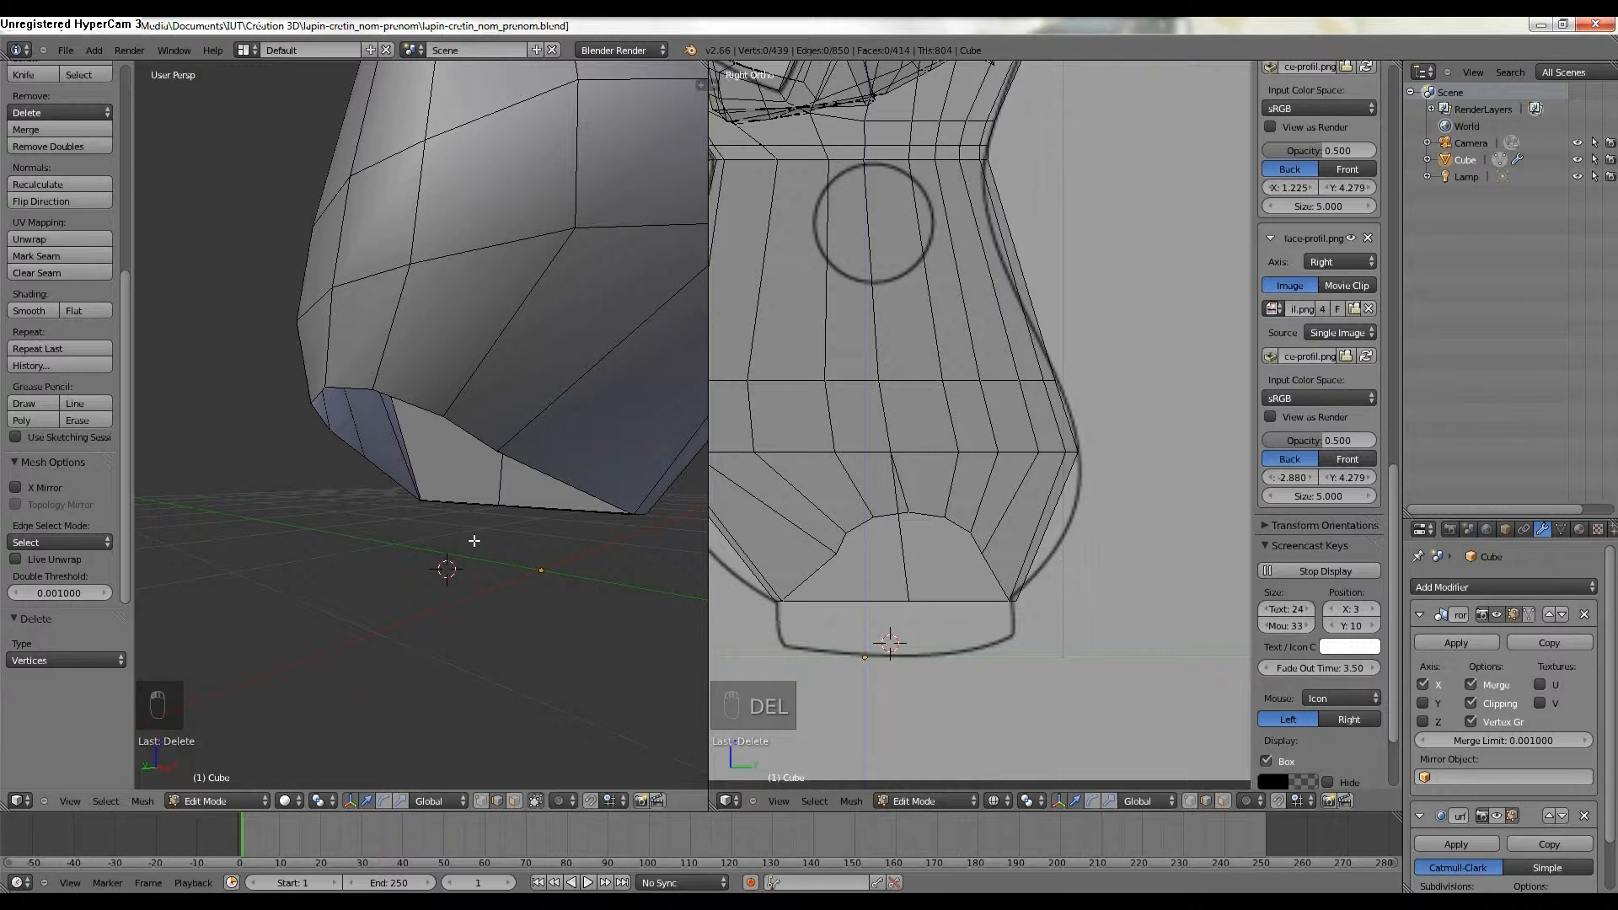
{"action": "key", "text": "shift+a"}
{"action": "left_click", "coordinate": [451, 573]}
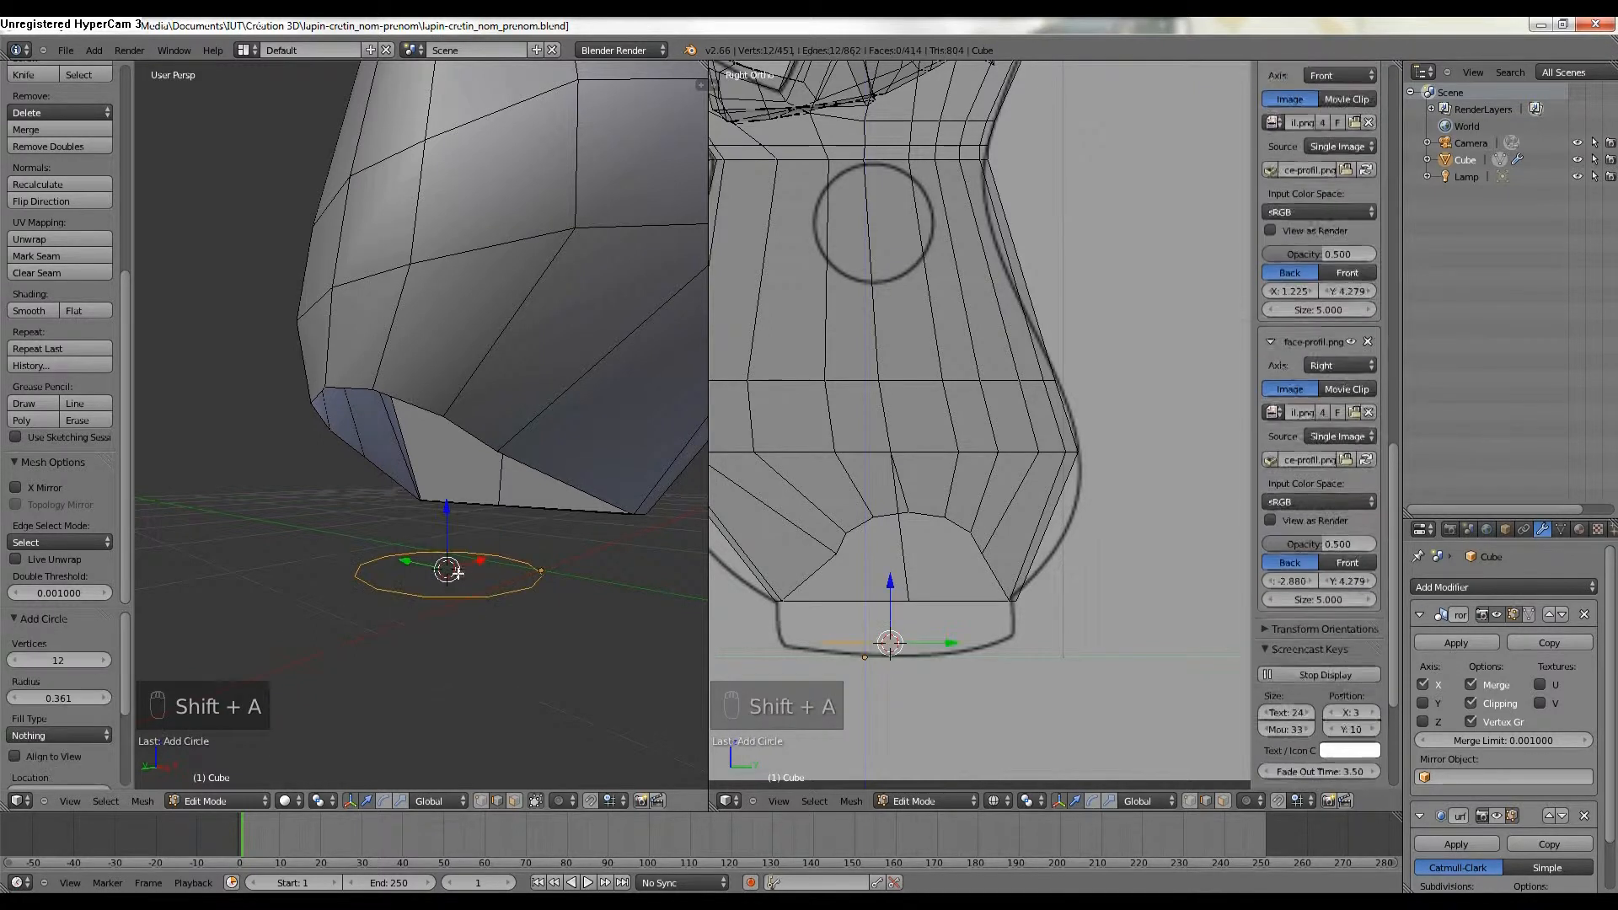
{"action": "left_click", "coordinate": [18, 662]}
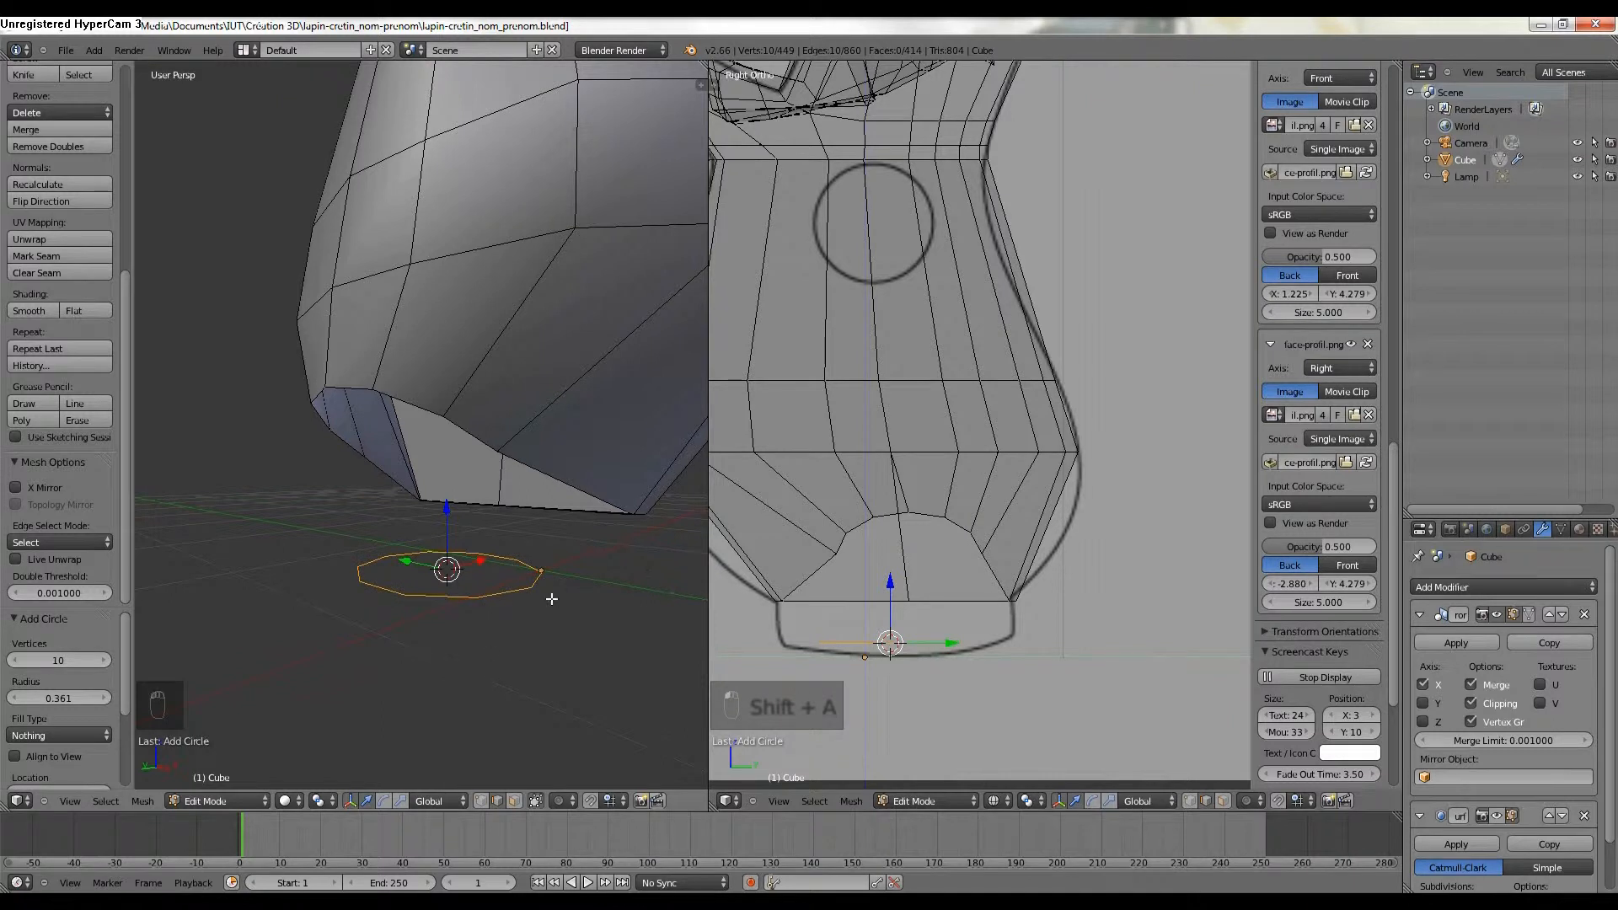
Lower the circle about 0.085 to the foot's base and scale it about 1.16 along X to match the front reference.
{"action": "key", "text": "KP_1"}
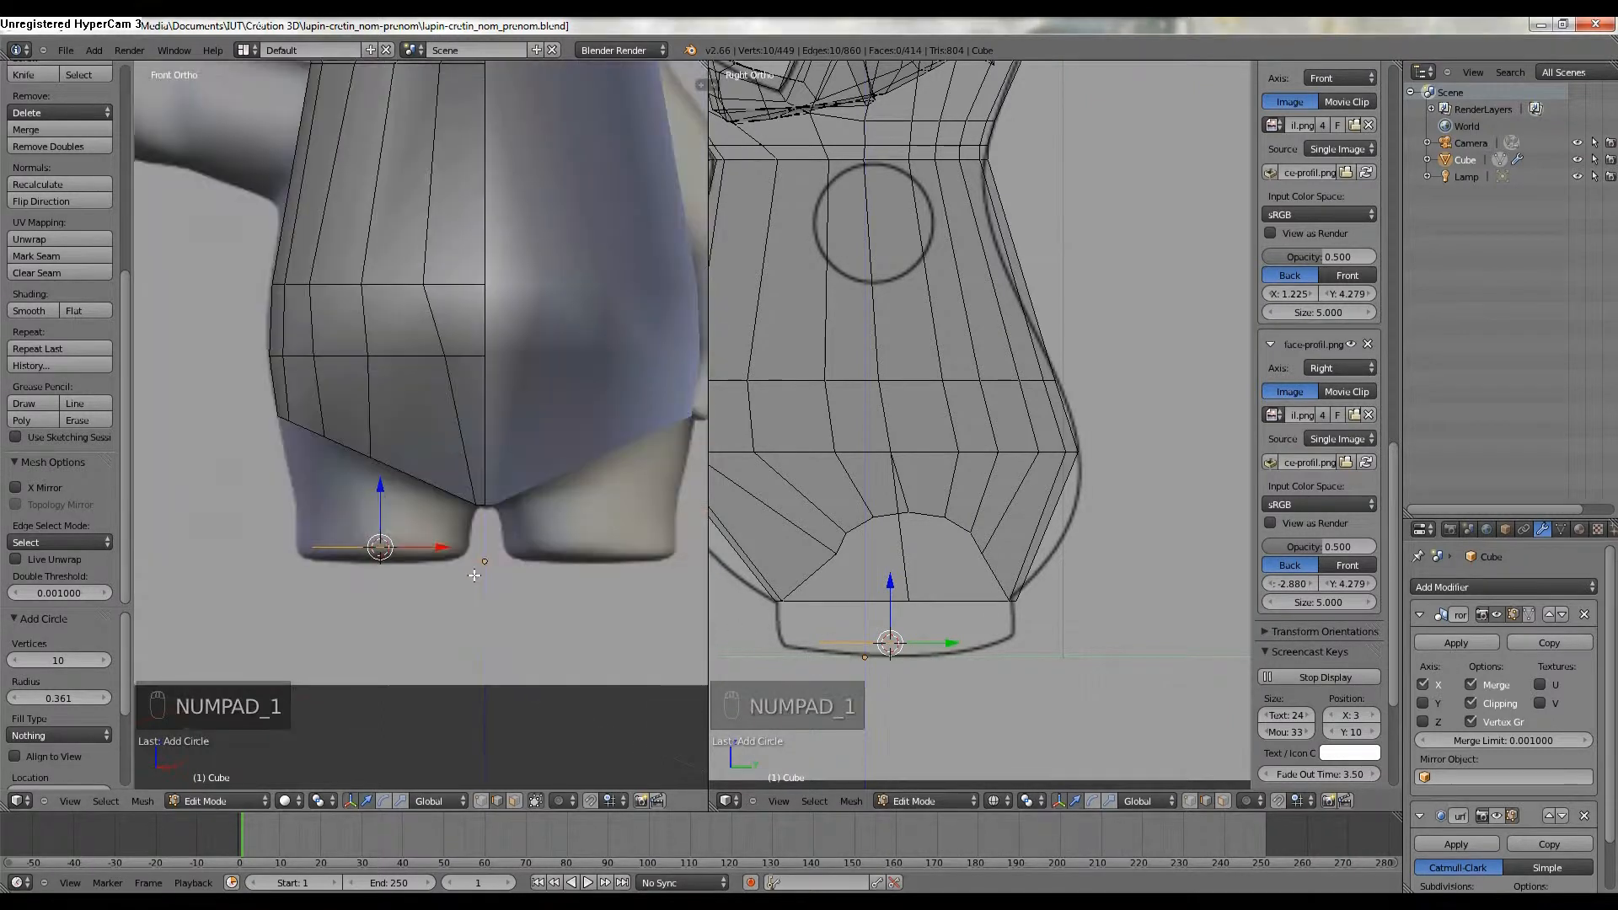
{"action": "left_click_drag", "start_coordinate": [379, 484], "coordinate": [380, 502]}
{"action": "key", "text": "s"}
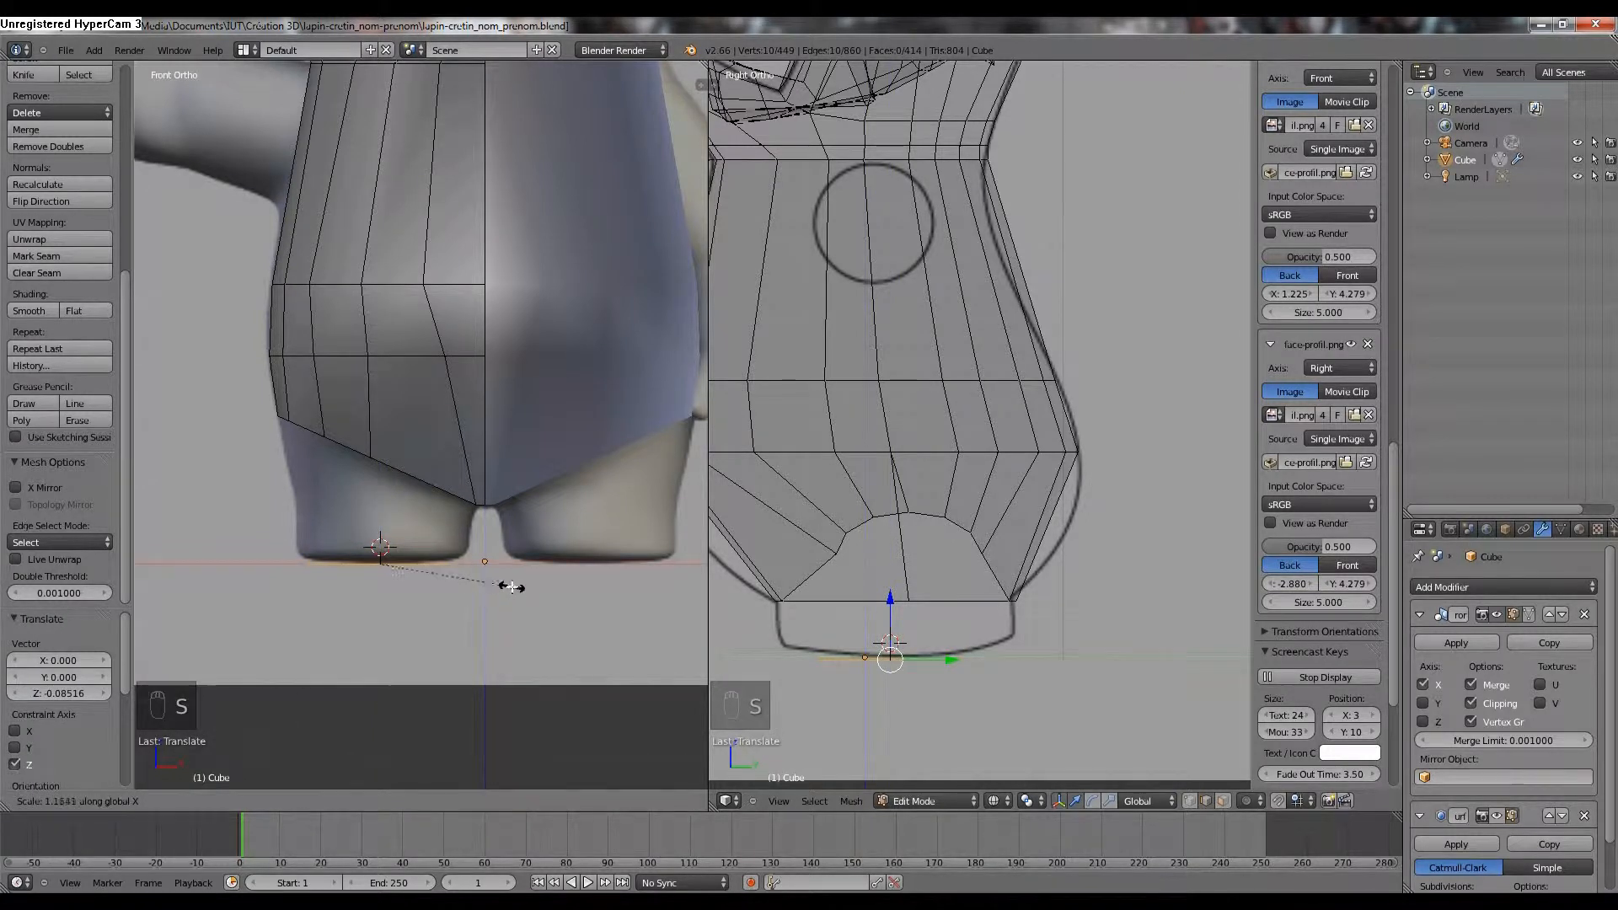
{"action": "left_click", "coordinate": [510, 587]}
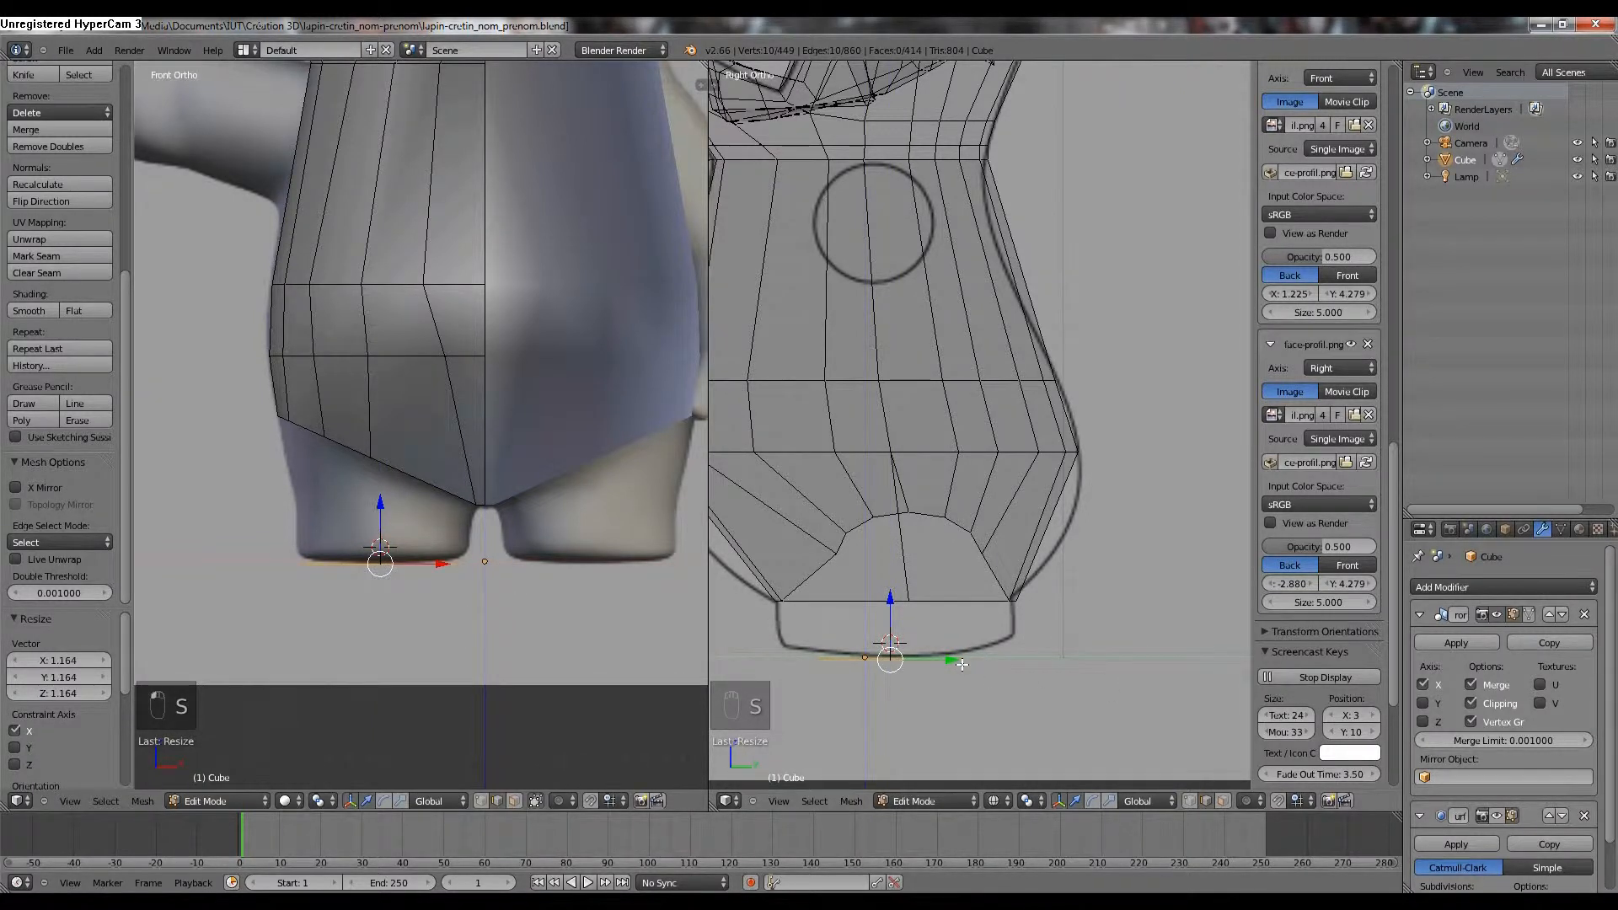
Scale the circle along Y by about 1.85 and again by 0.875, and shift it about 0.04 along Y to fit the side reference.
{"action": "key", "text": "s"}
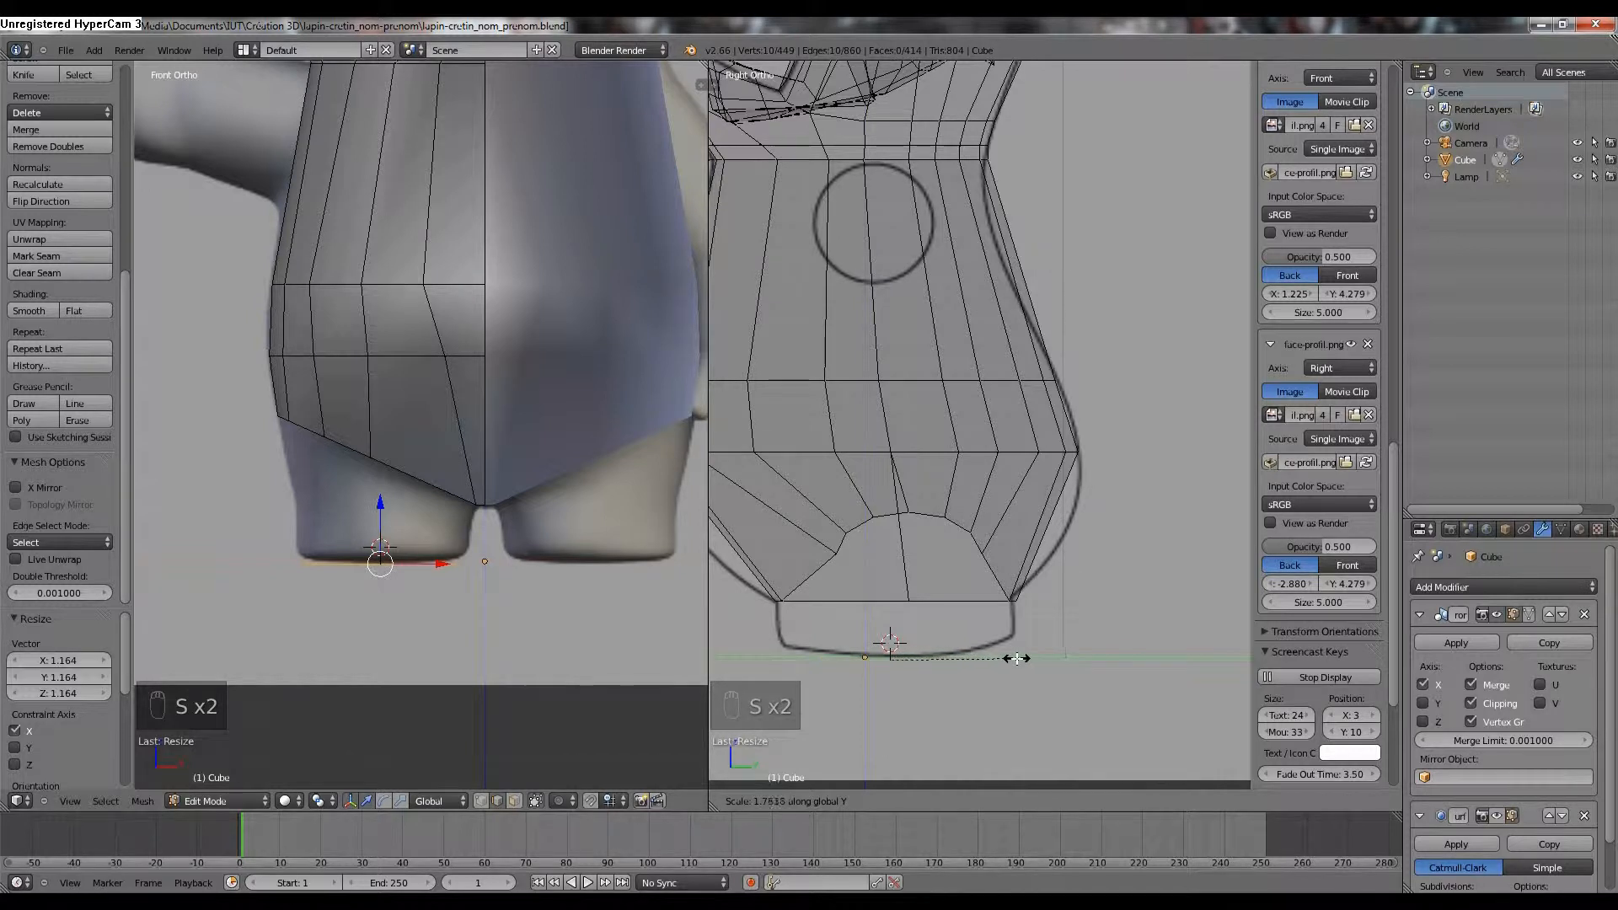
{"action": "left_click", "coordinate": [1022, 656]}
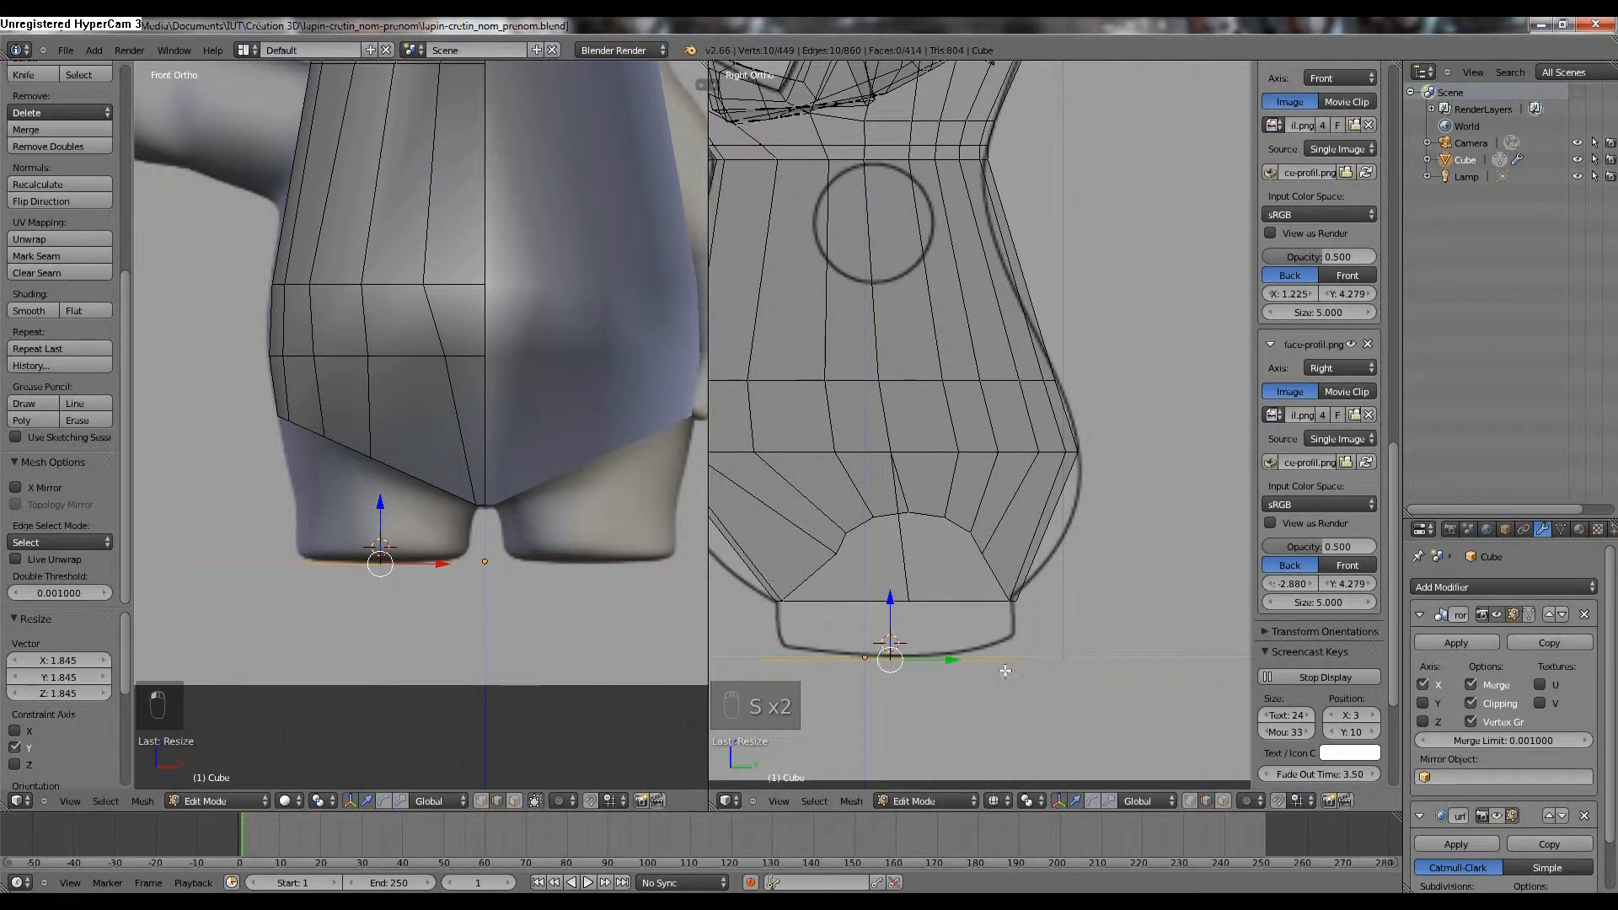
{"action": "key", "text": "s"}
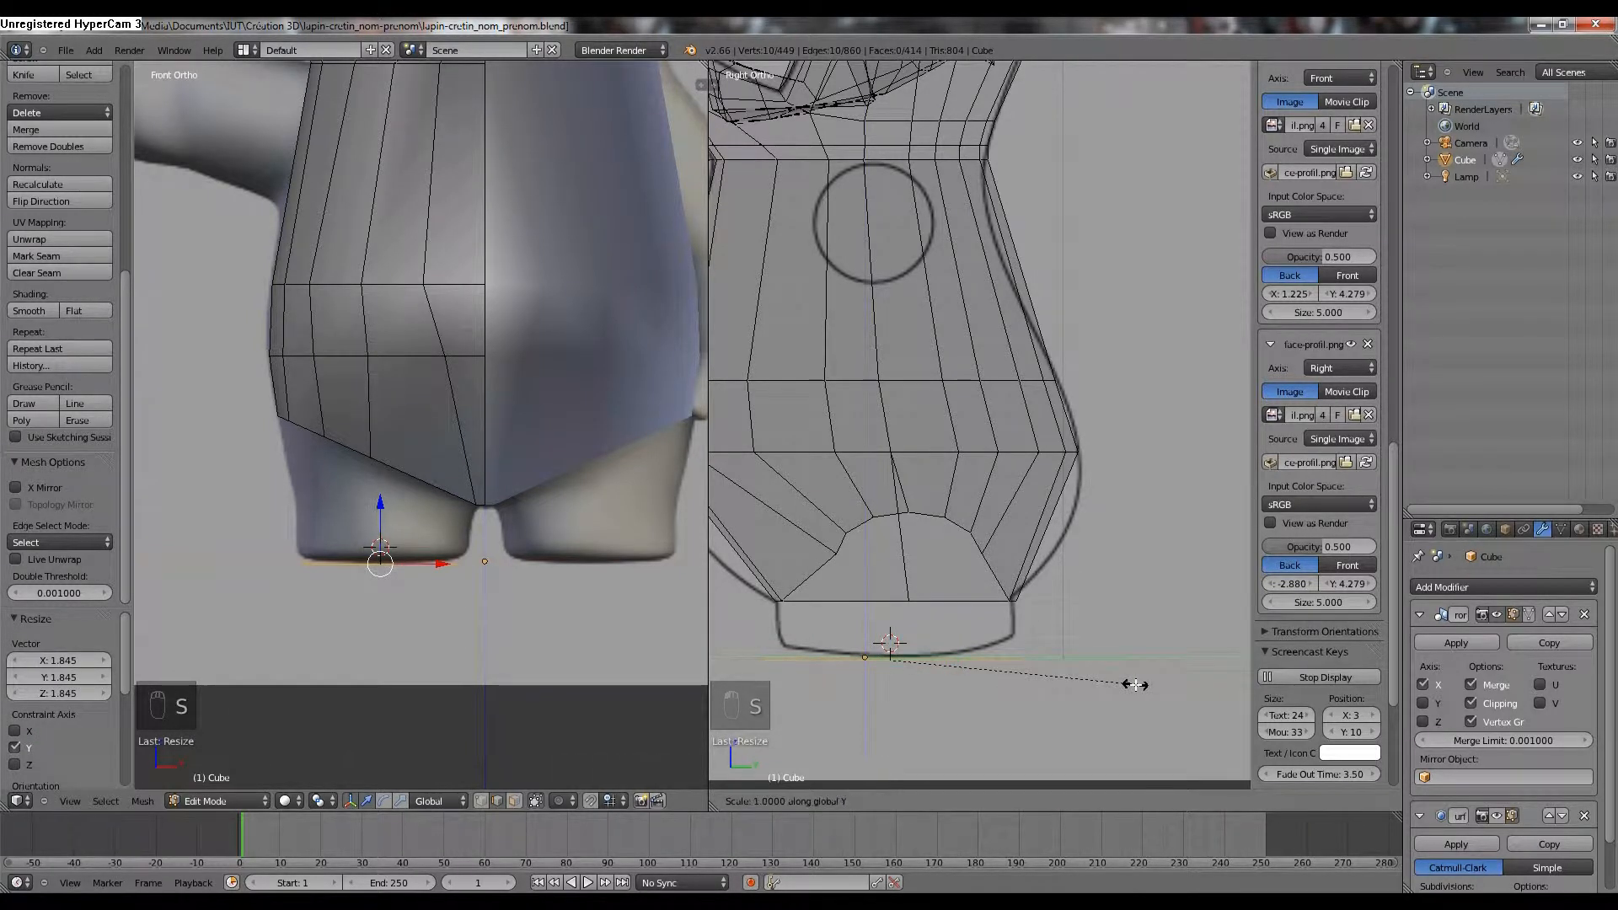
{"action": "left_click", "coordinate": [1104, 687]}
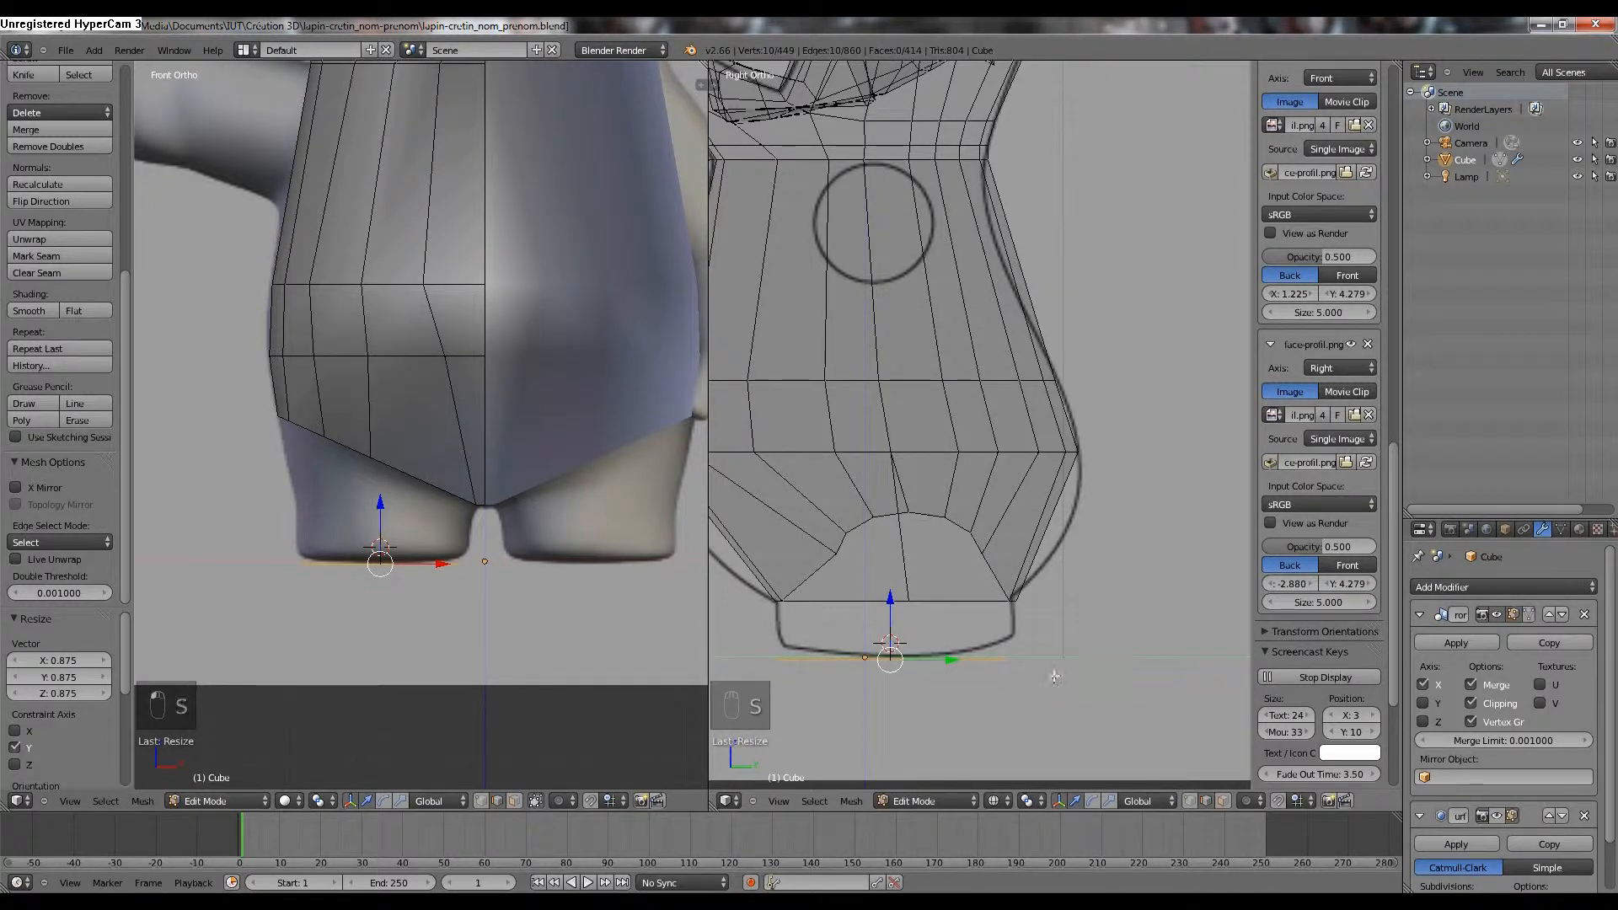
{"action": "left_click_drag", "start_coordinate": [959, 660], "coordinate": [967, 660]}
Extrude the circle upward about 0.26, then lower its upper loop and shift it about -0.034 along Y to follow the foot outline.
{"action": "middle_click_drag", "start_coordinate": [358, 592], "coordinate": [443, 584]}
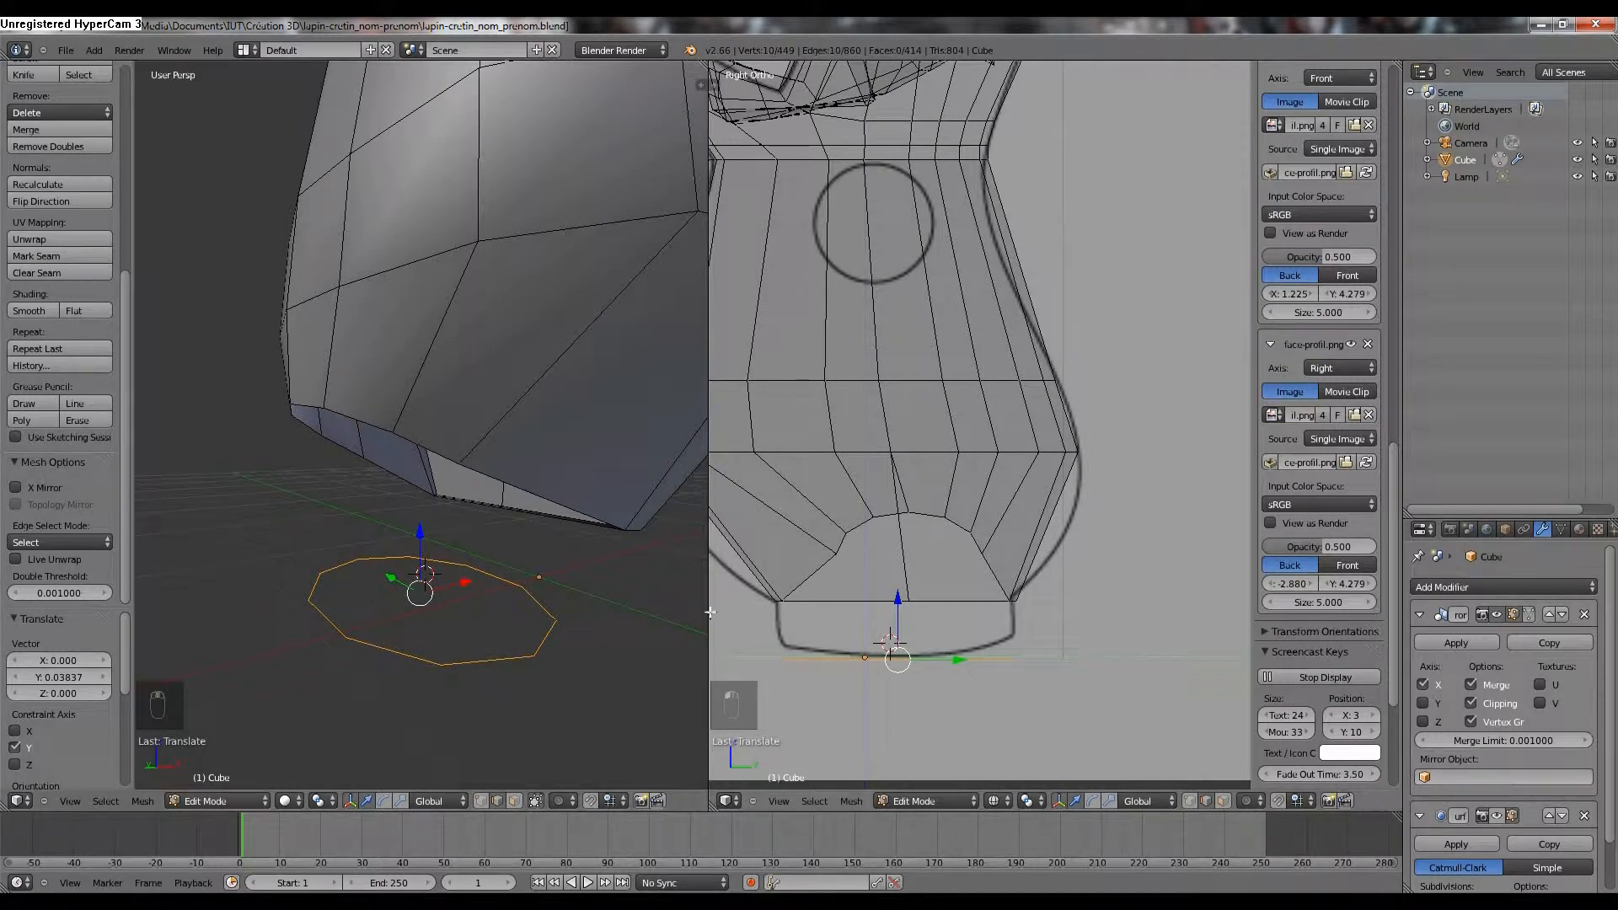
{"action": "key", "text": "e"}
{"action": "right_click", "coordinate": [455, 573]}
{"action": "key", "text": "e"}
{"action": "left_click", "coordinate": [950, 573]}
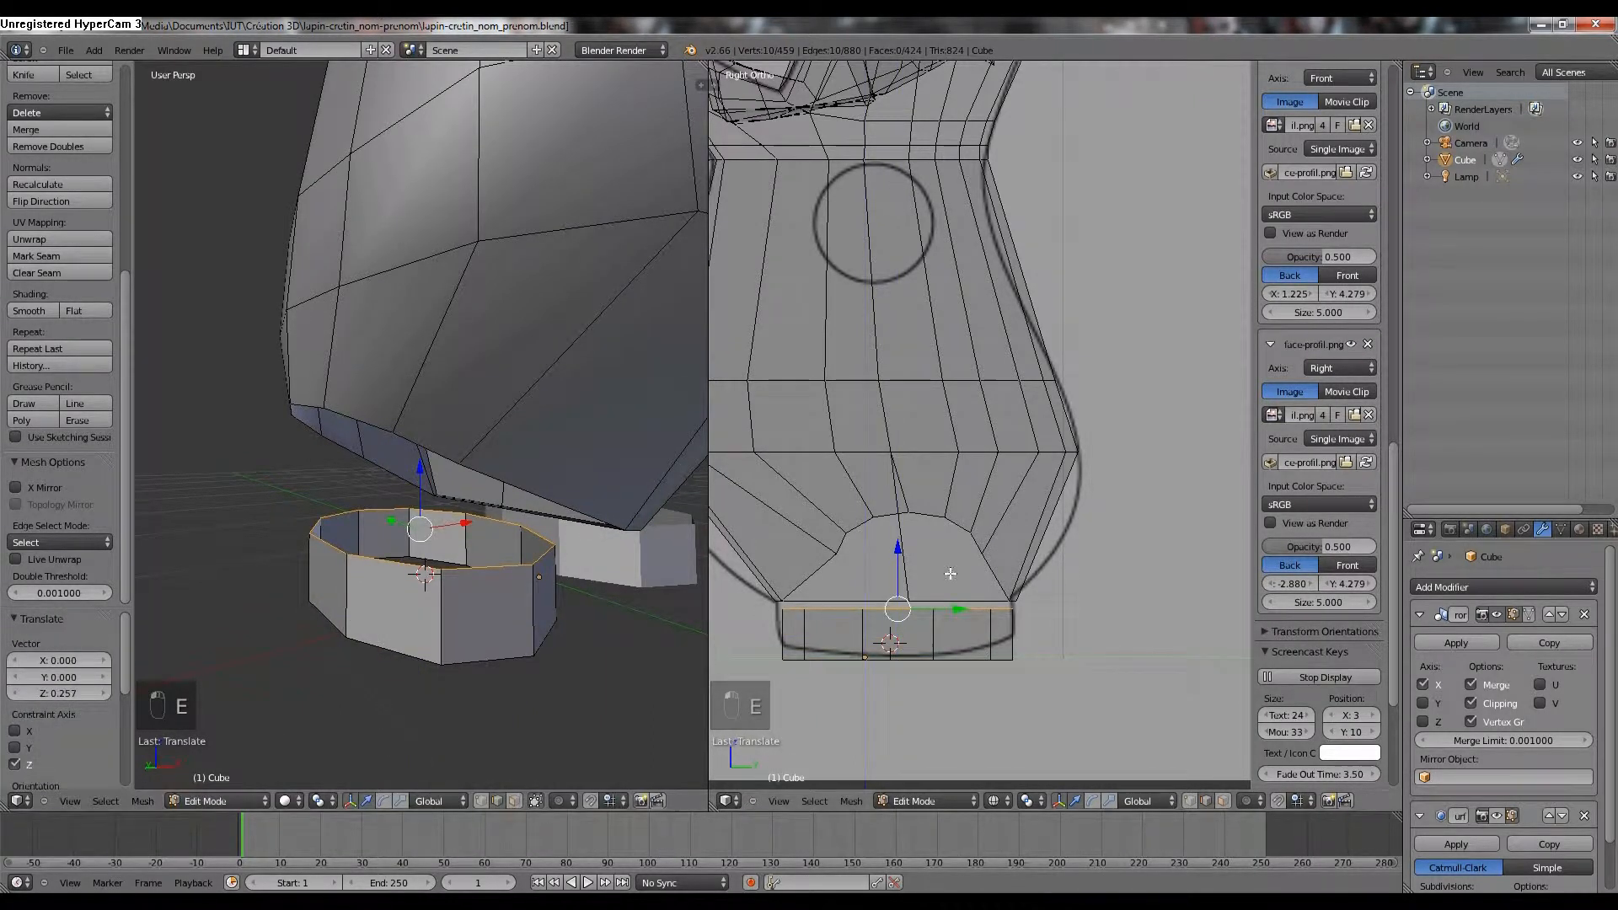
{"action": "left_click_drag", "start_coordinate": [898, 577], "coordinate": [941, 632]}
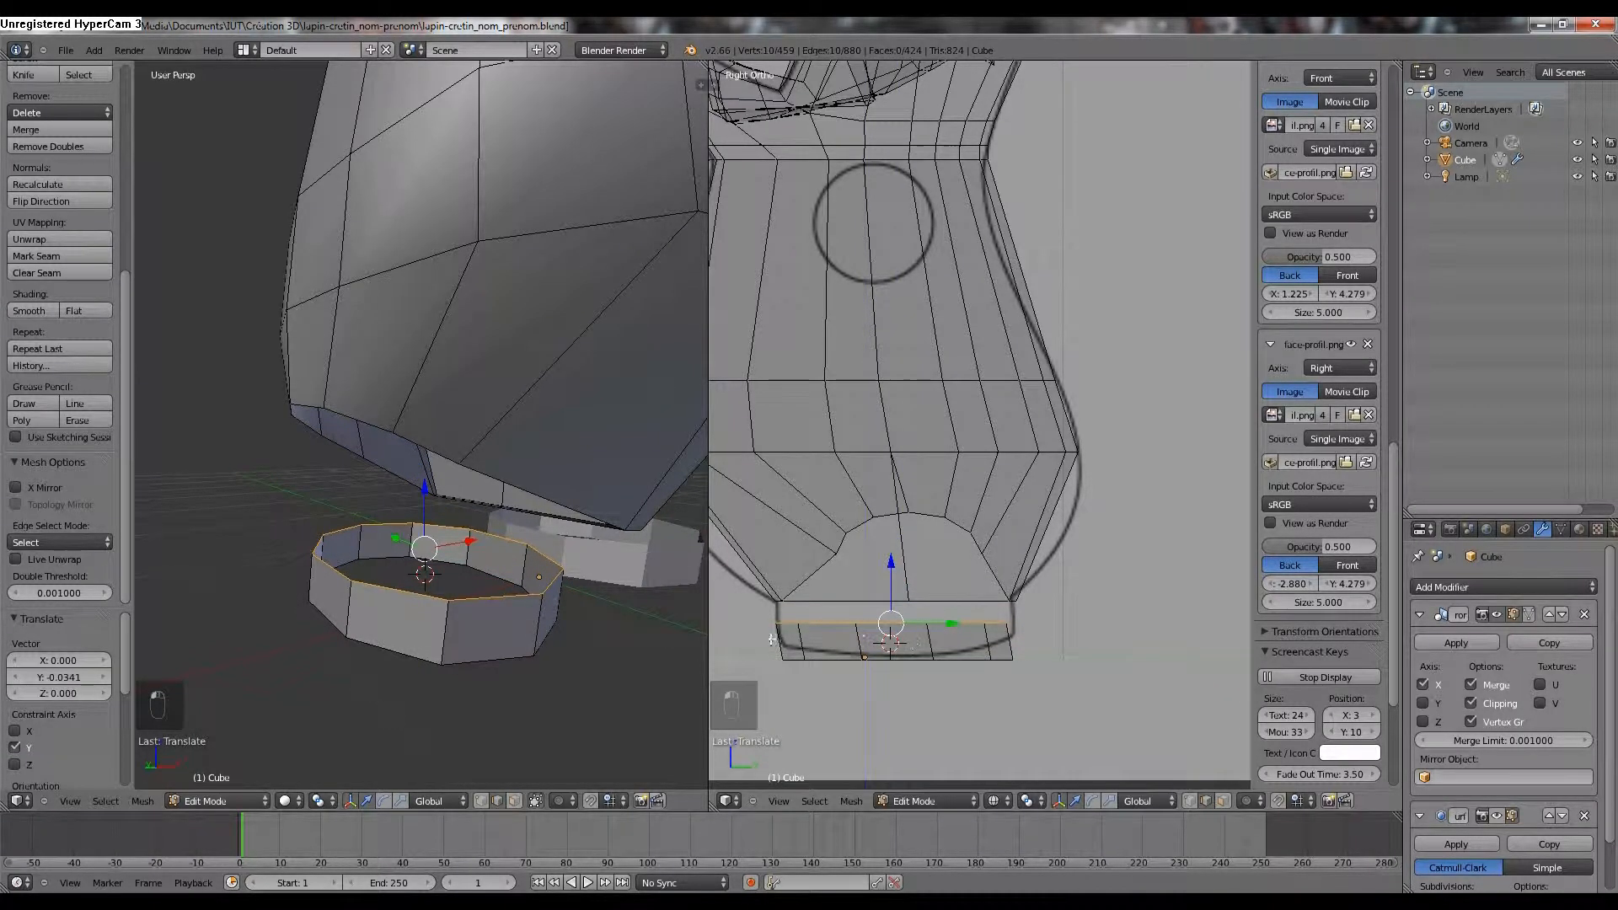
Fill a face between the new ring's inner upper edge and the body opening's lower edge beside the centreline.
{"action": "middle_click_drag", "start_coordinate": [534, 667], "coordinate": [328, 661]}
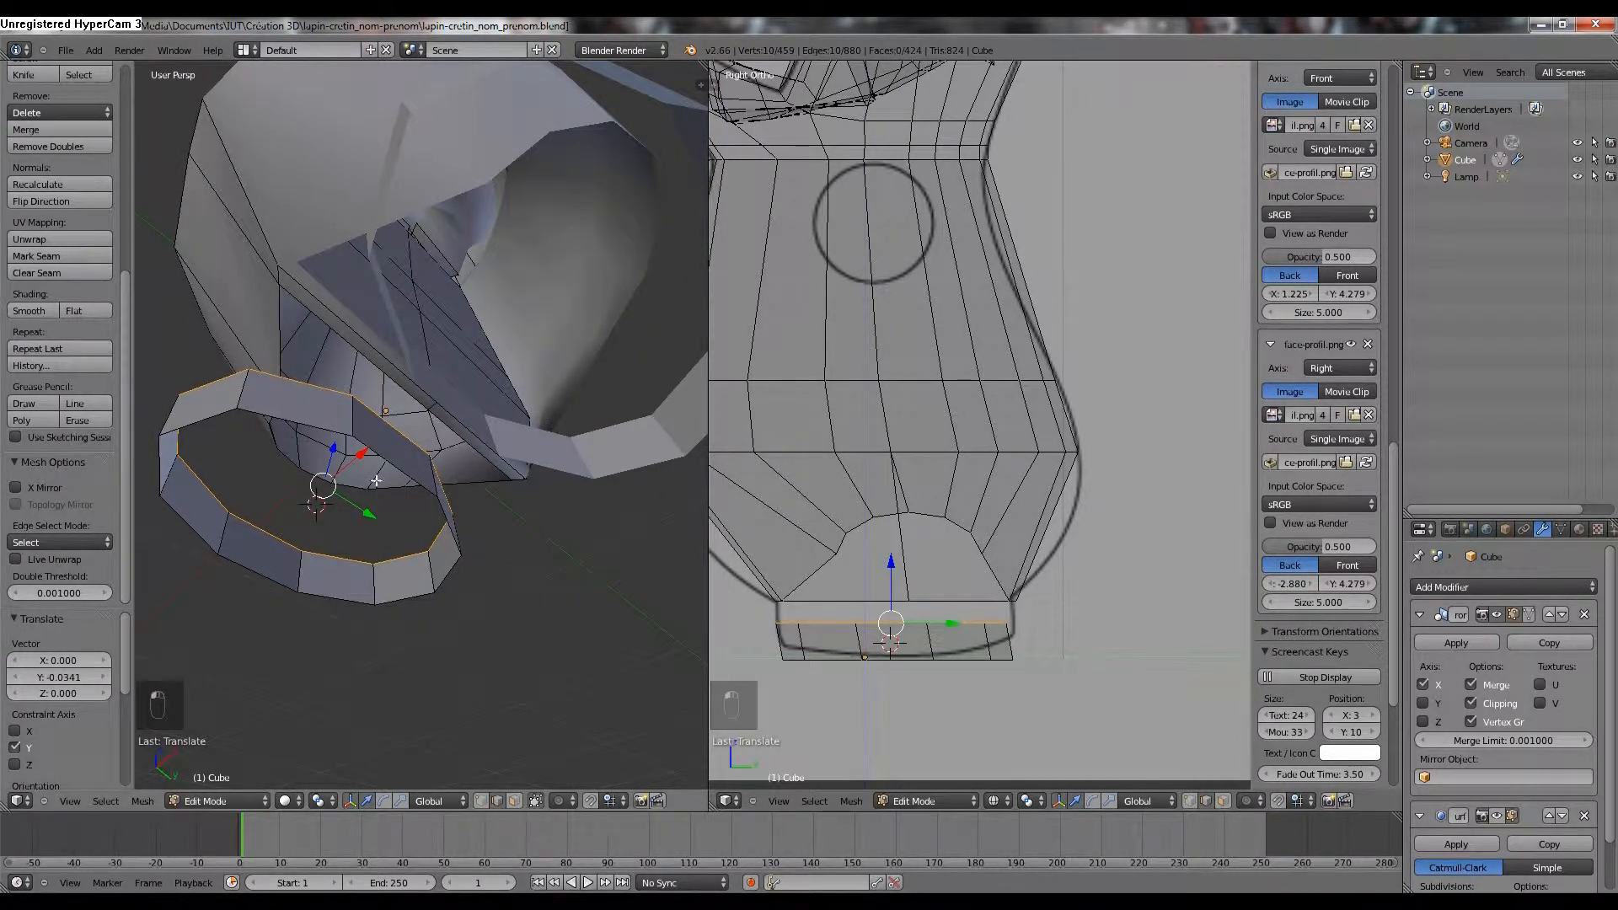
{"action": "right_click", "coordinate": [386, 370]}
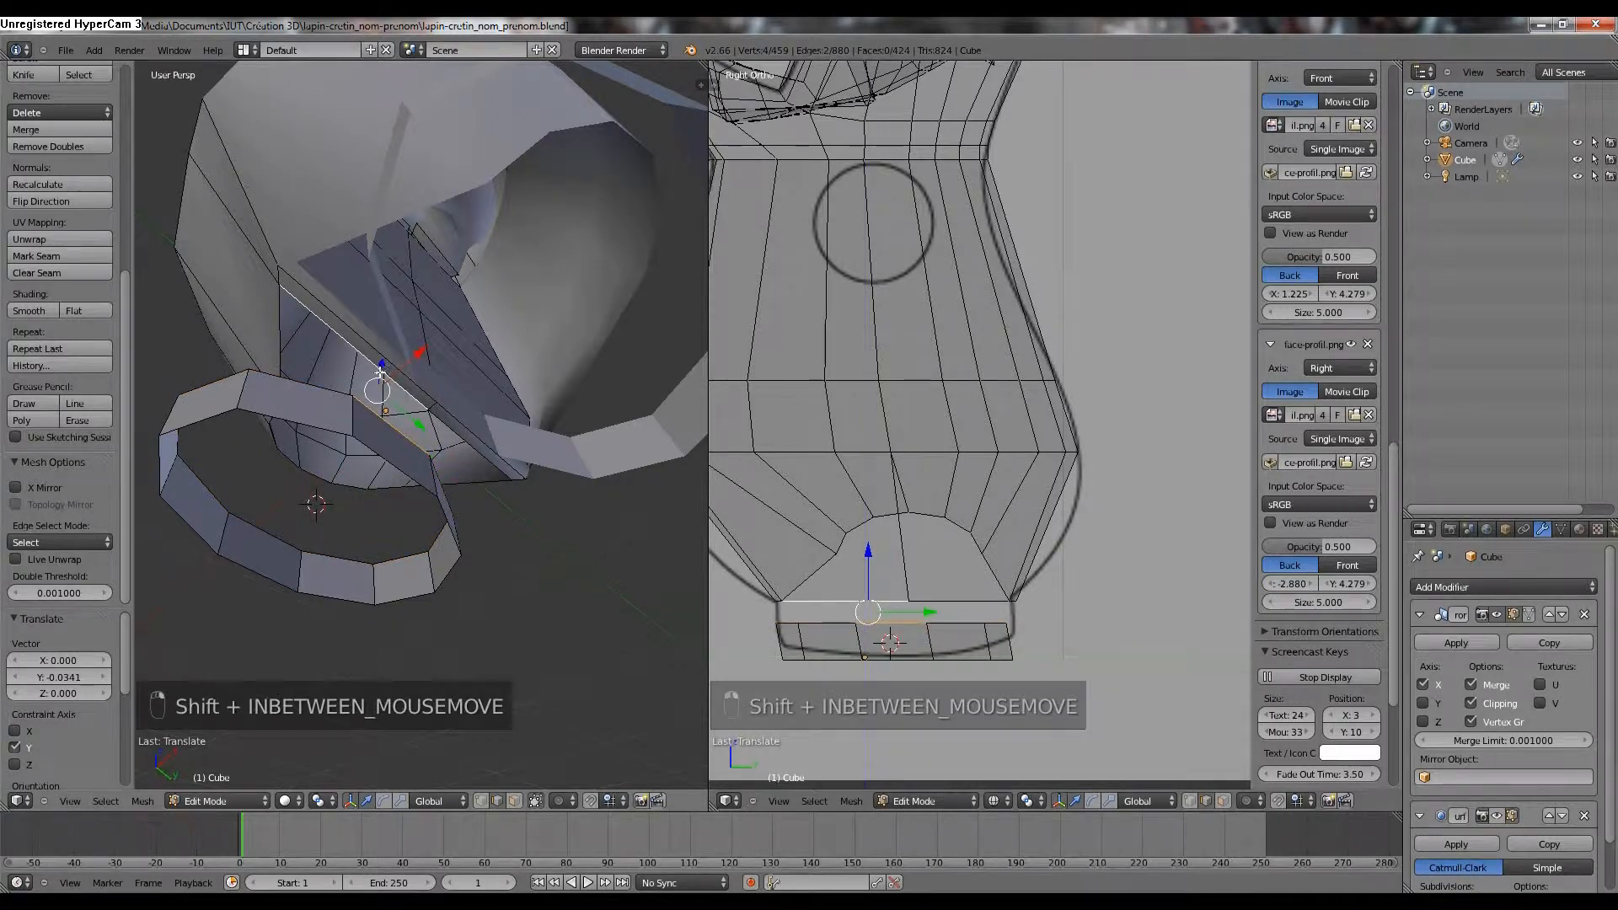
{"action": "key", "text": "f"}
Try to fill a face between the neighbouring upper ring edge and the body opening's next edge, undo it, and try other edge pairs.
{"action": "right_click", "coordinate": [321, 389]}
{"action": "right_click", "coordinate": [283, 327], "text": "shift"}
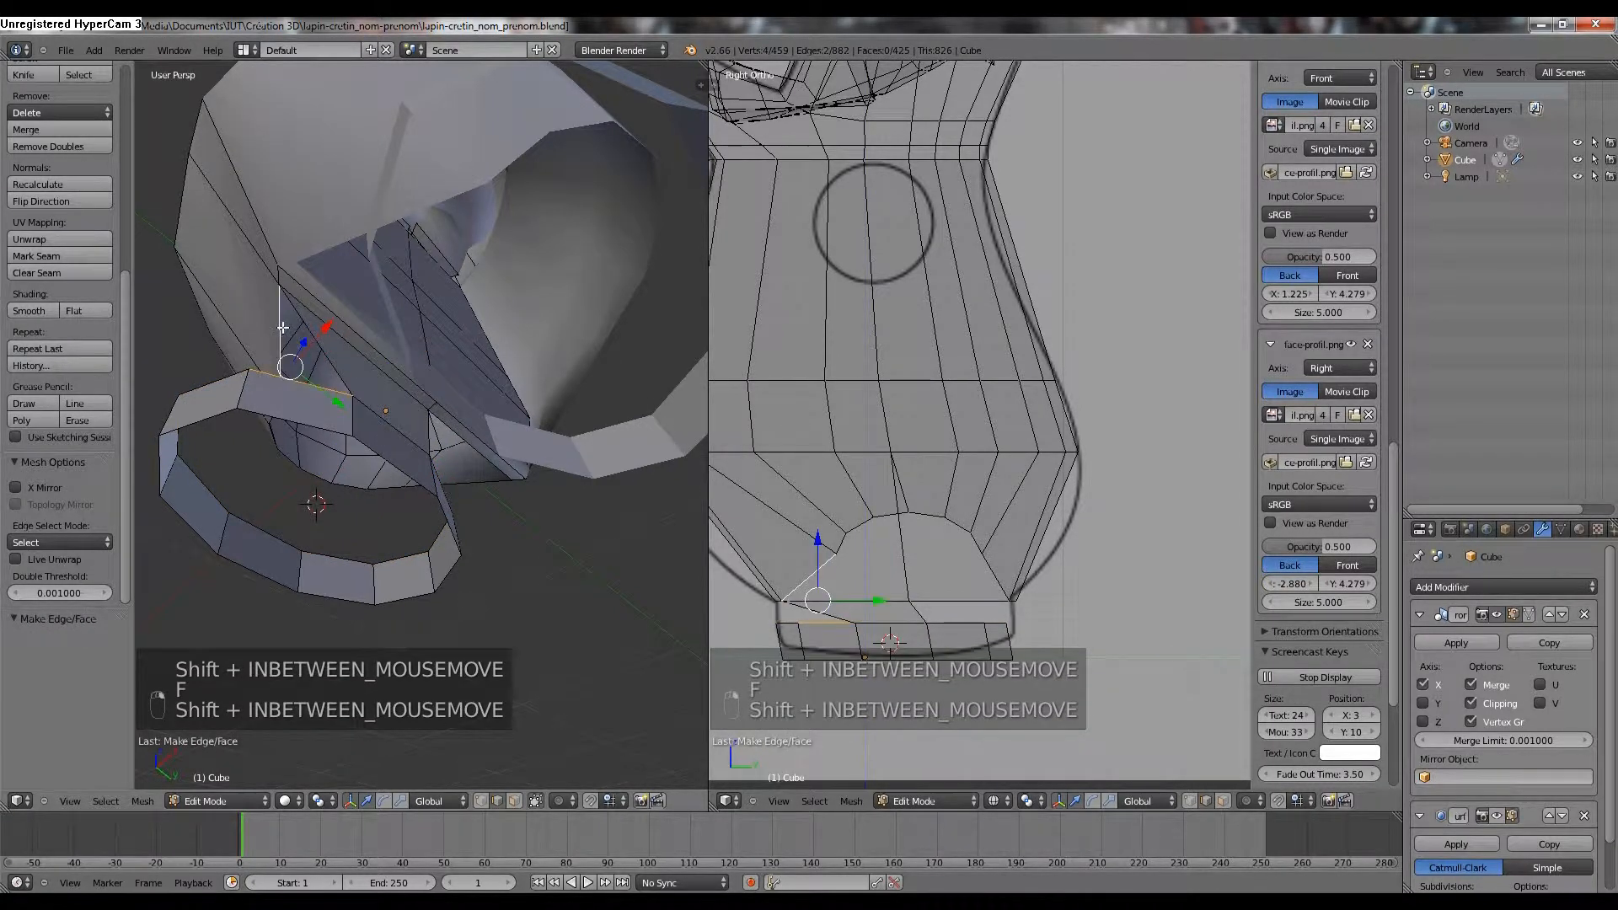
{"action": "key", "text": "f"}
{"action": "middle_click_drag", "start_coordinate": [283, 327], "coordinate": [364, 396]}
{"action": "key", "text": "ctrl+z"}
{"action": "right_click", "coordinate": [364, 396], "text": "shift"}
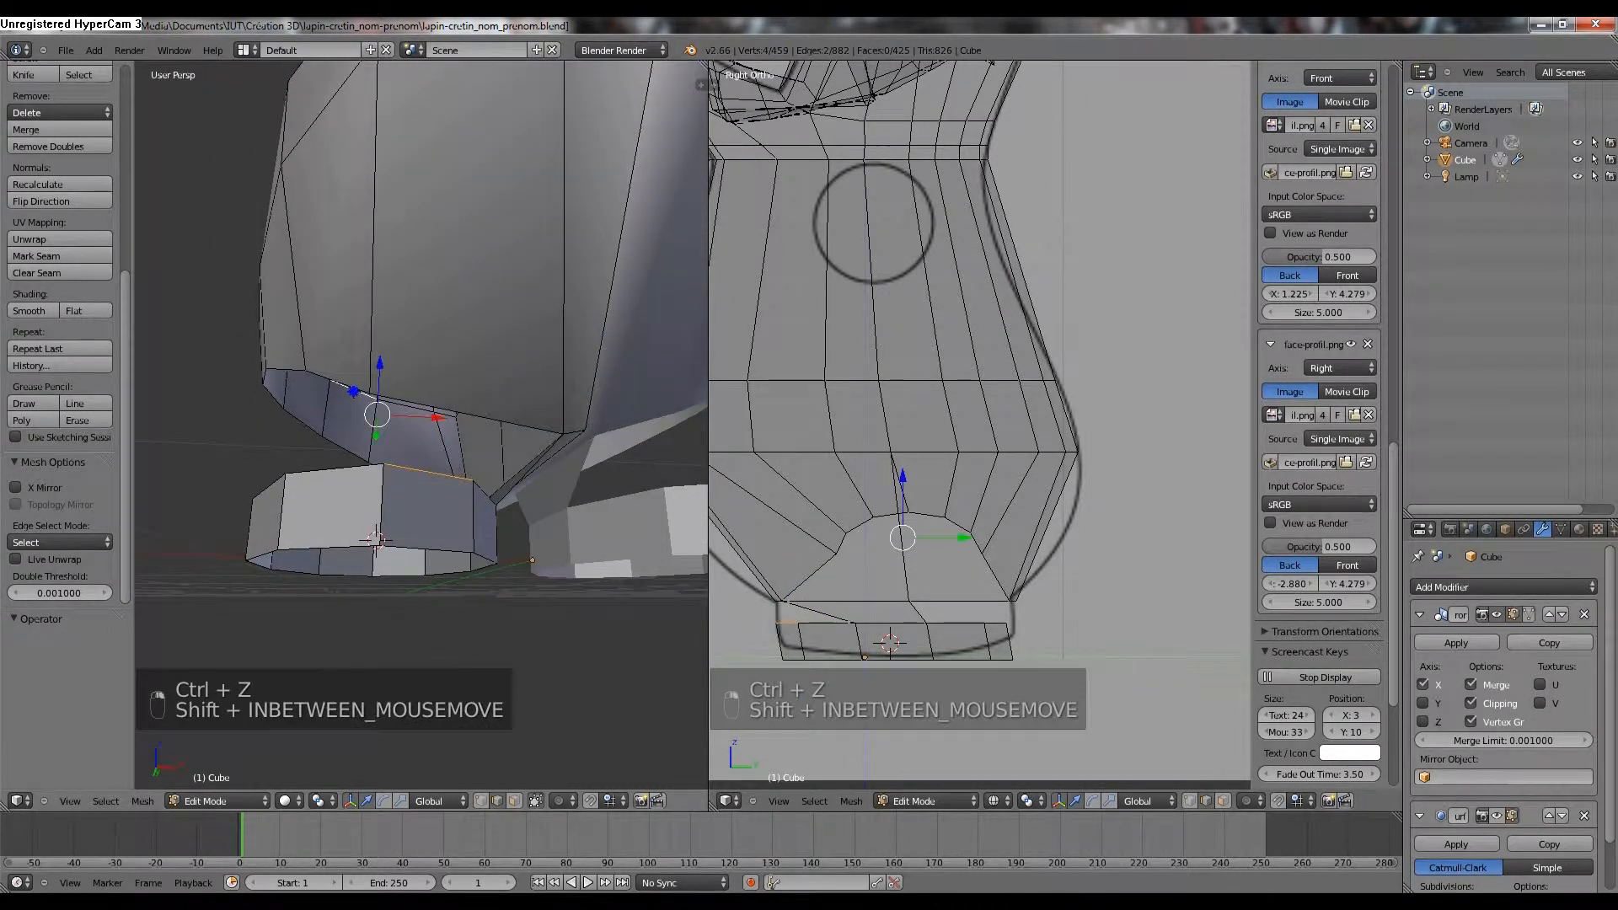
{"action": "right_click", "coordinate": [413, 464], "text": "shift"}
Delete the face bridging the foot ring's inner edge and the body opening beside the centreline.
{"action": "middle_click_drag", "start_coordinate": [413, 463], "coordinate": [402, 562]}
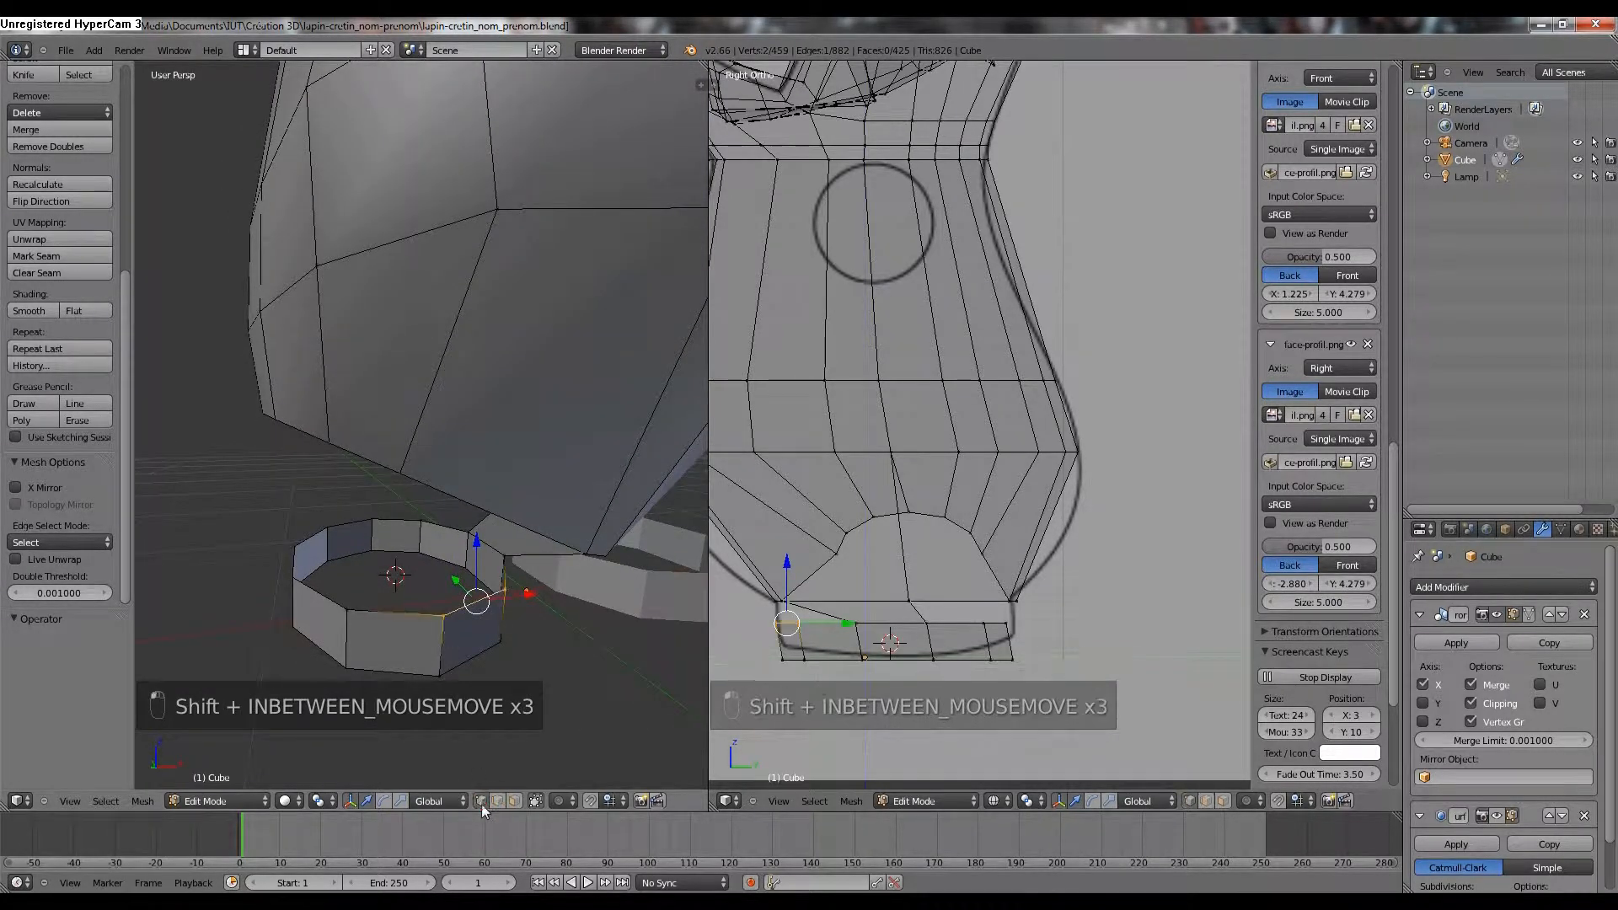
{"action": "right_click", "coordinate": [420, 614], "text": "alt"}
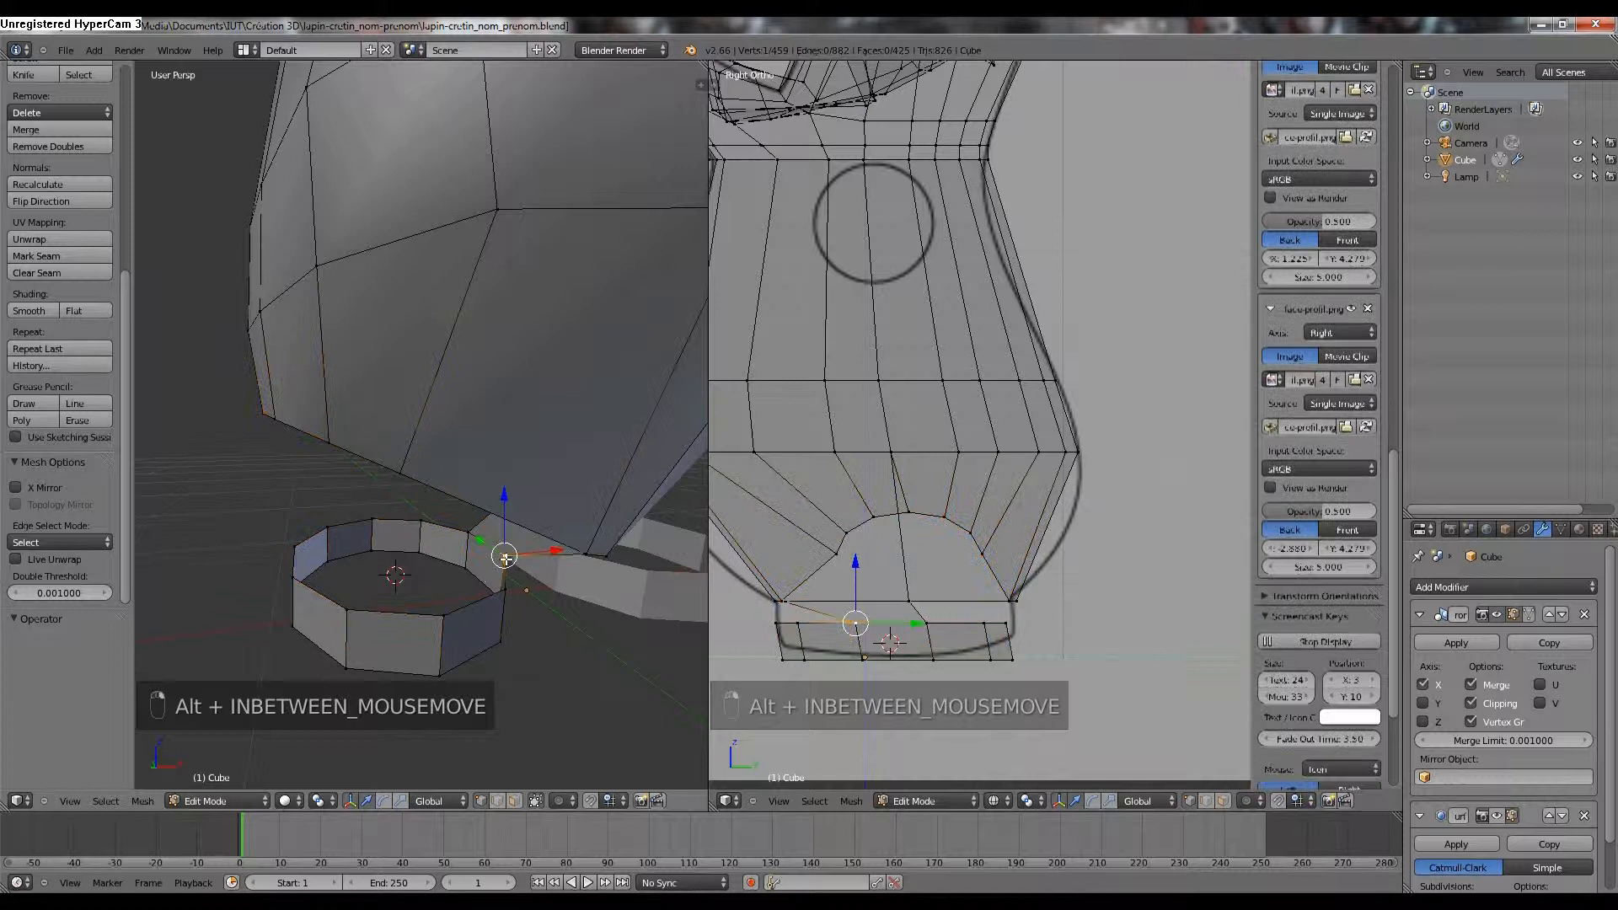
{"action": "left_click", "coordinate": [514, 801]}
{"action": "right_click", "coordinate": [511, 539]}
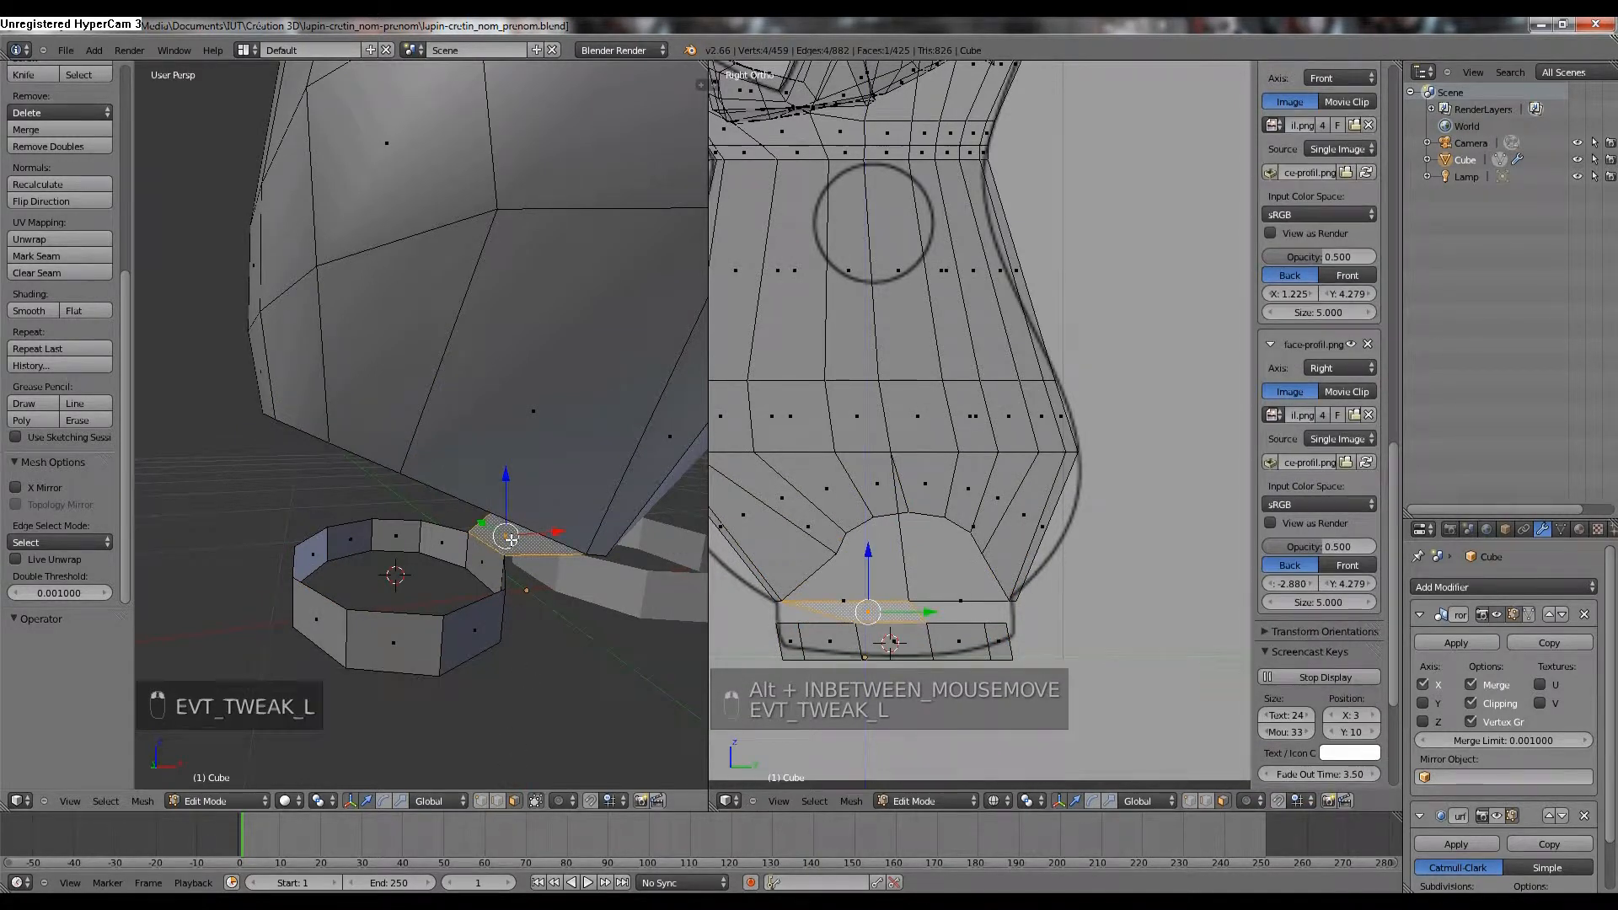
{"action": "key", "text": "Delete"}
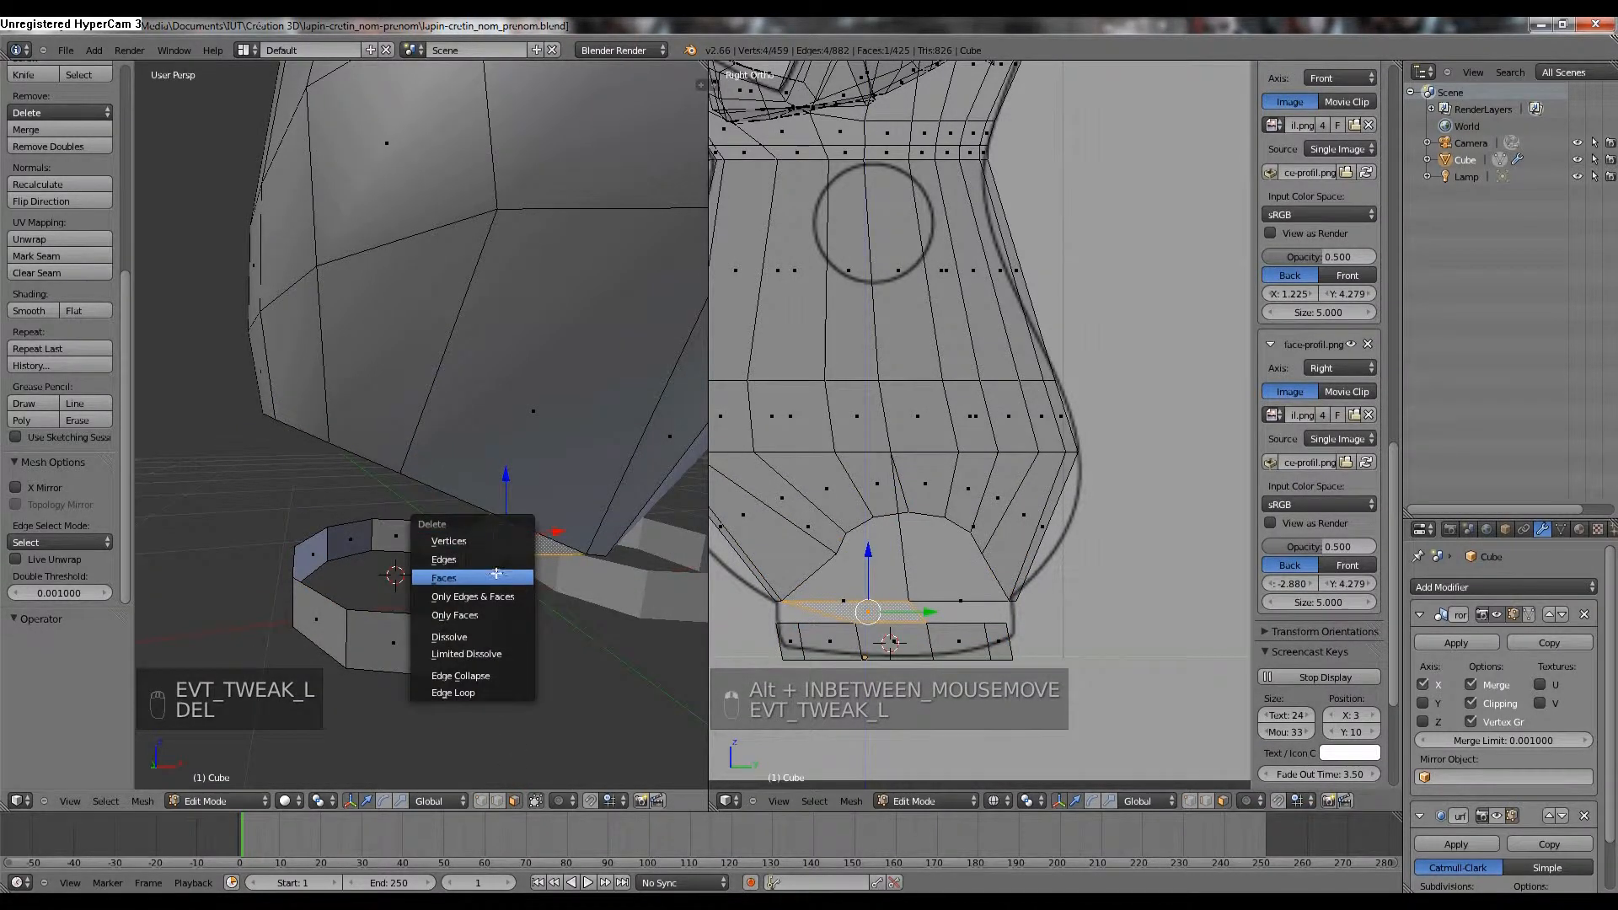
{"action": "left_click", "coordinate": [496, 579]}
Fill a face between the body's bottom centreline edge on the -Y side and the facing inner upper edge of the foot ring.
{"action": "left_click", "coordinate": [480, 803]}
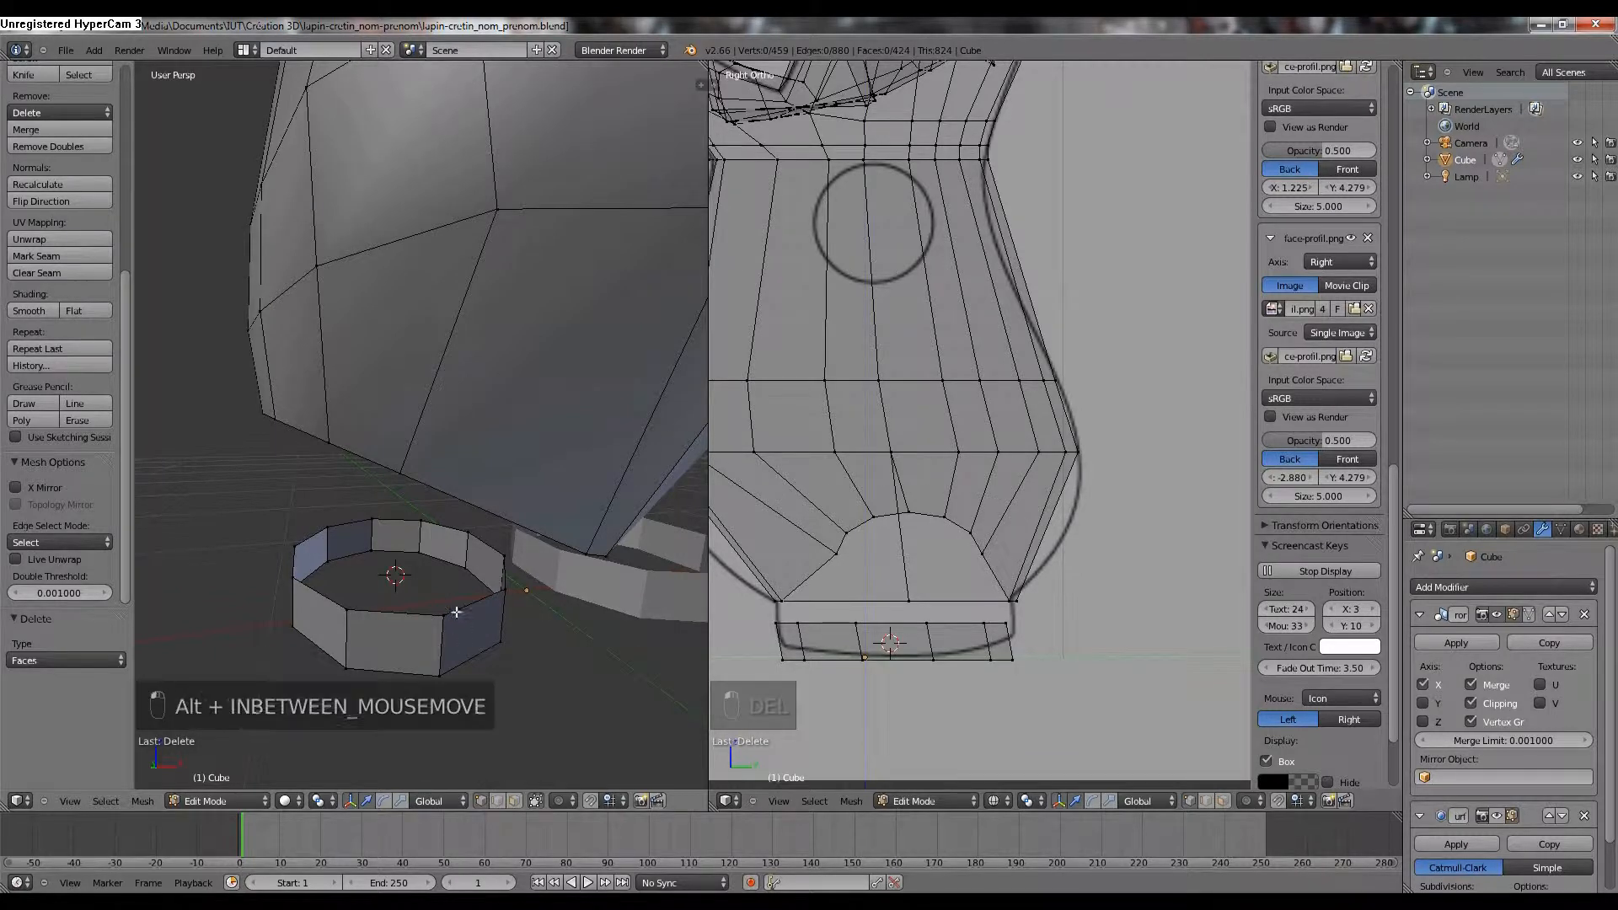
{"action": "right_click", "coordinate": [455, 609], "text": "alt"}
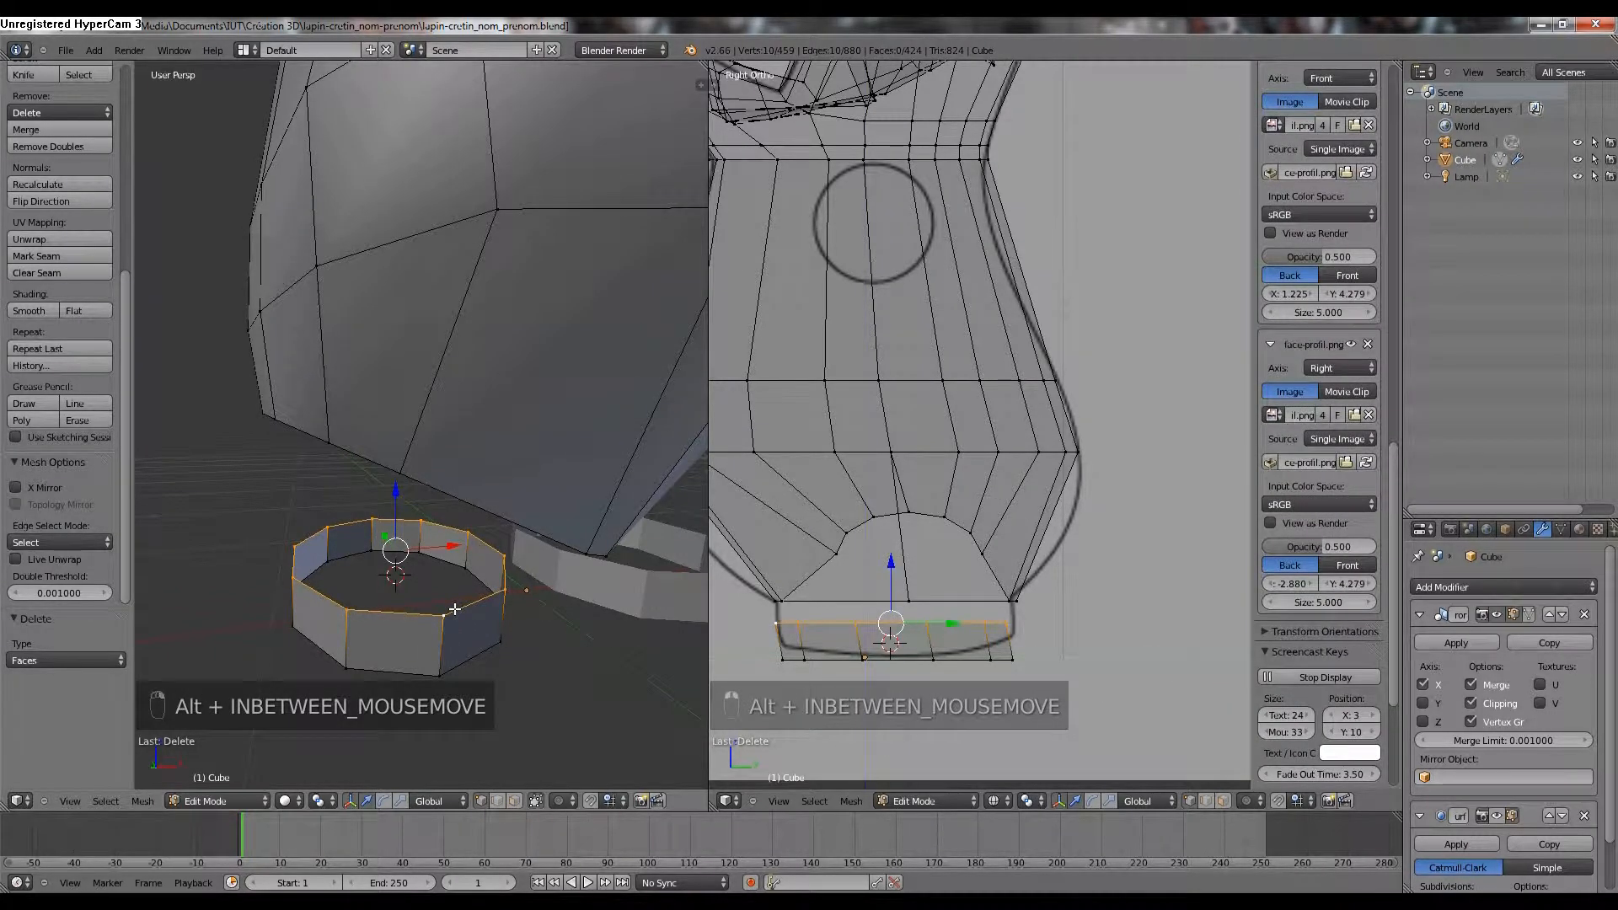
{"action": "middle_click_drag", "start_coordinate": [454, 605], "coordinate": [405, 580]}
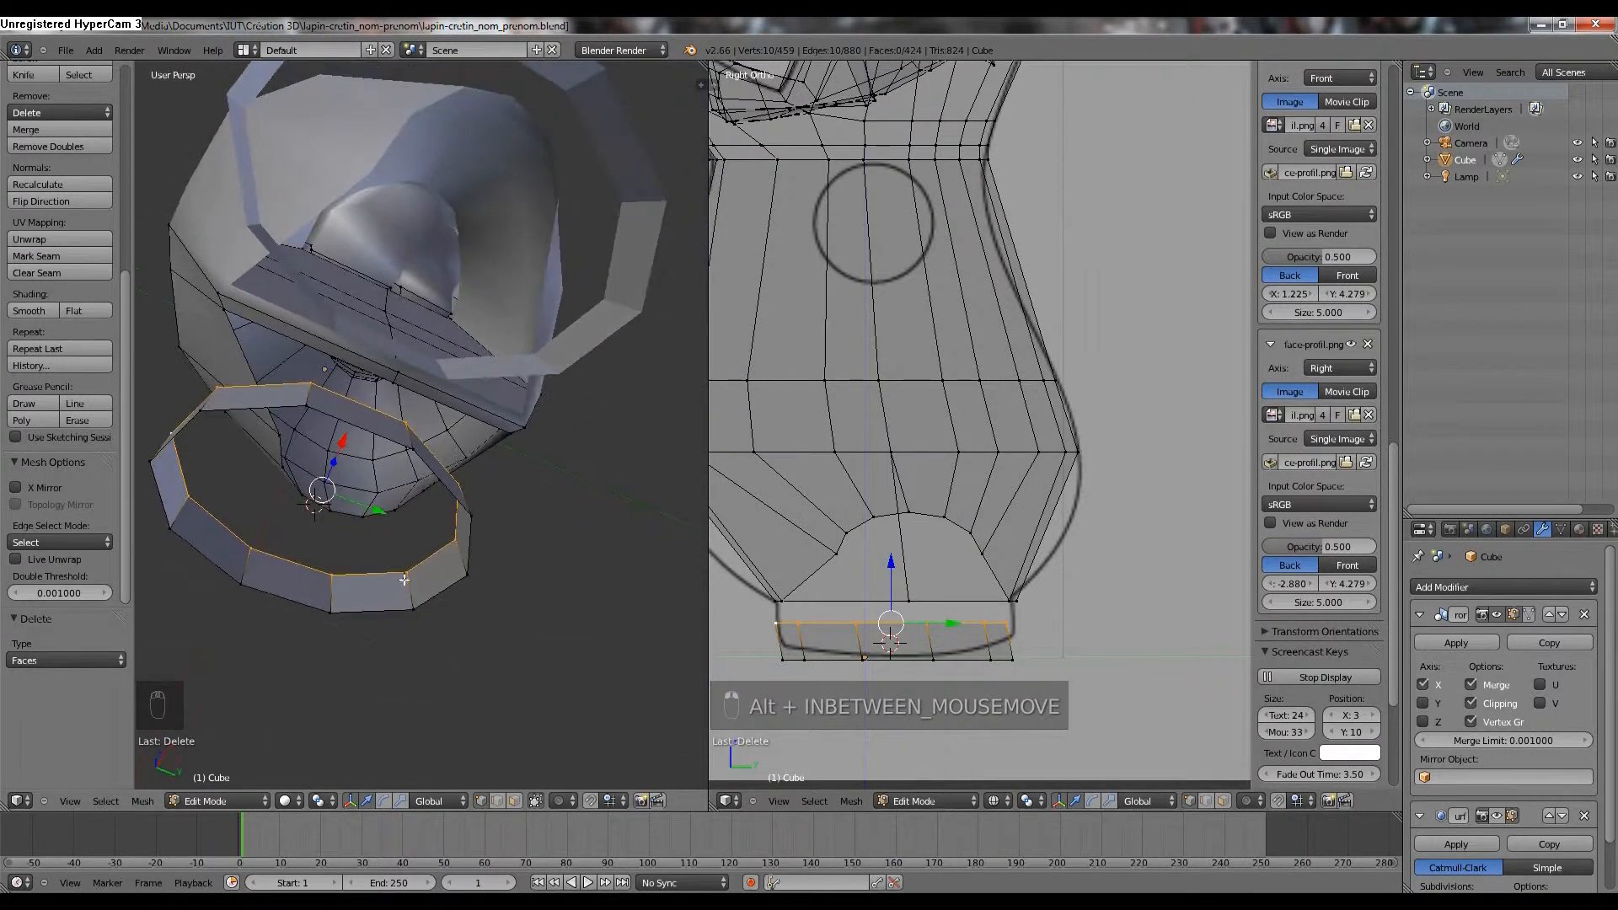
{"action": "right_click", "coordinate": [384, 408]}
{"action": "right_click", "coordinate": [354, 365]}
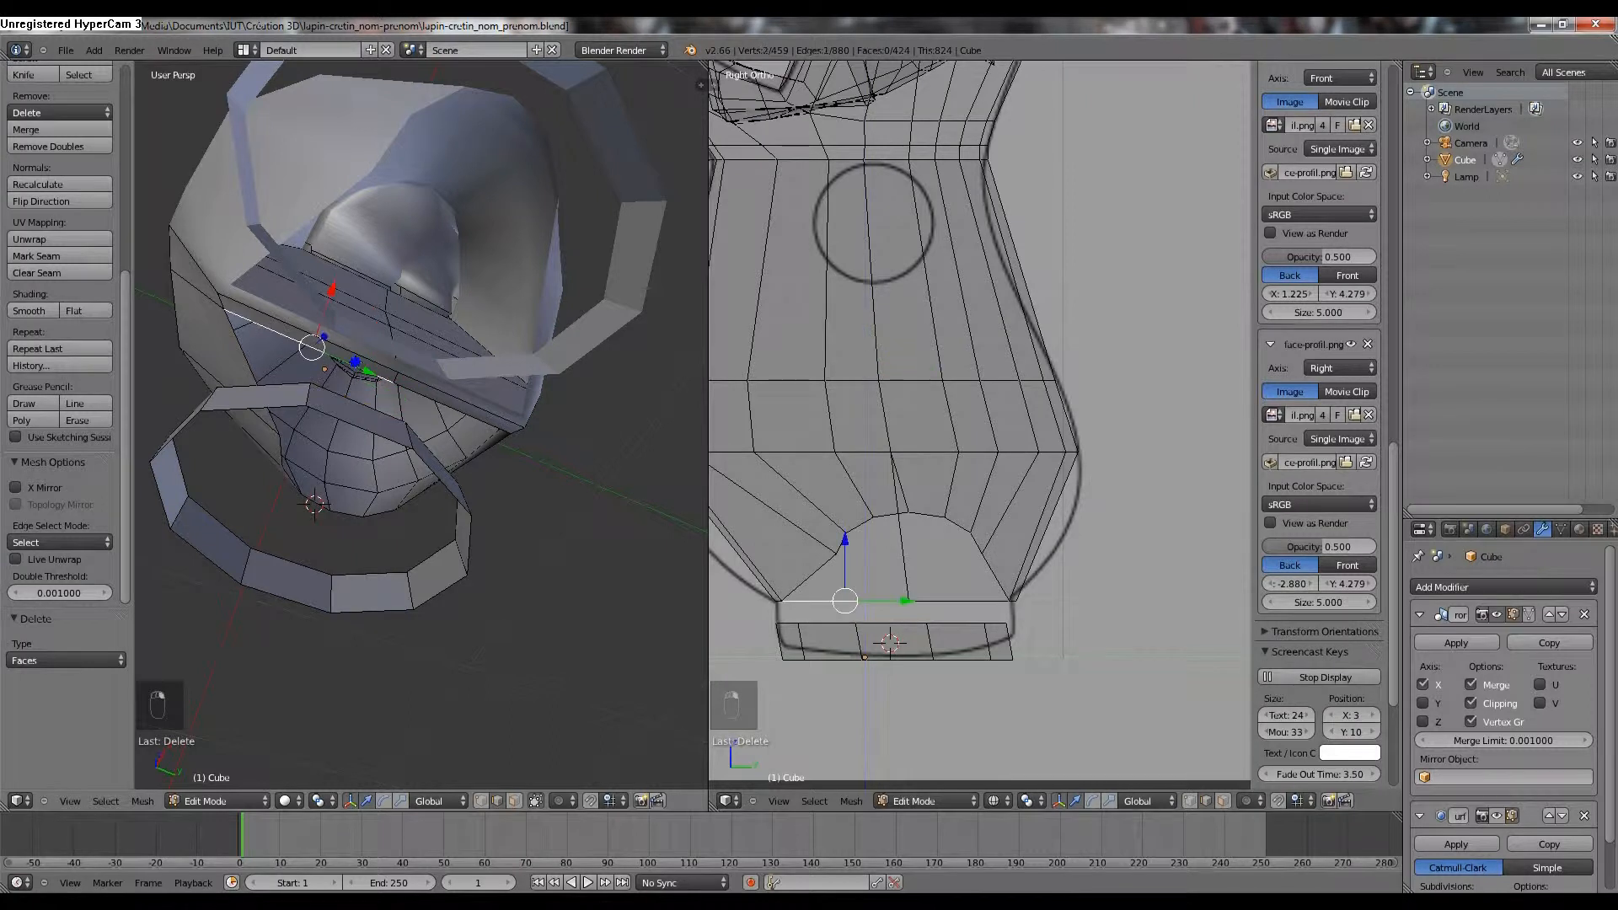
{"action": "right_click", "coordinate": [352, 396], "text": "shift"}
{"action": "key", "text": "f"}
Fill the next two faces between the foot ring and body opening, continuing along the centreline and around the +Y corner.
{"action": "middle_click_drag", "start_coordinate": [470, 463], "coordinate": [355, 499]}
{"action": "right_click", "coordinate": [398, 463]}
{"action": "right_click", "coordinate": [371, 390], "text": "shift"}
{"action": "key", "text": "f"}
{"action": "right_click", "coordinate": [449, 491]}
{"action": "right_click", "coordinate": [440, 442], "text": "shift"}
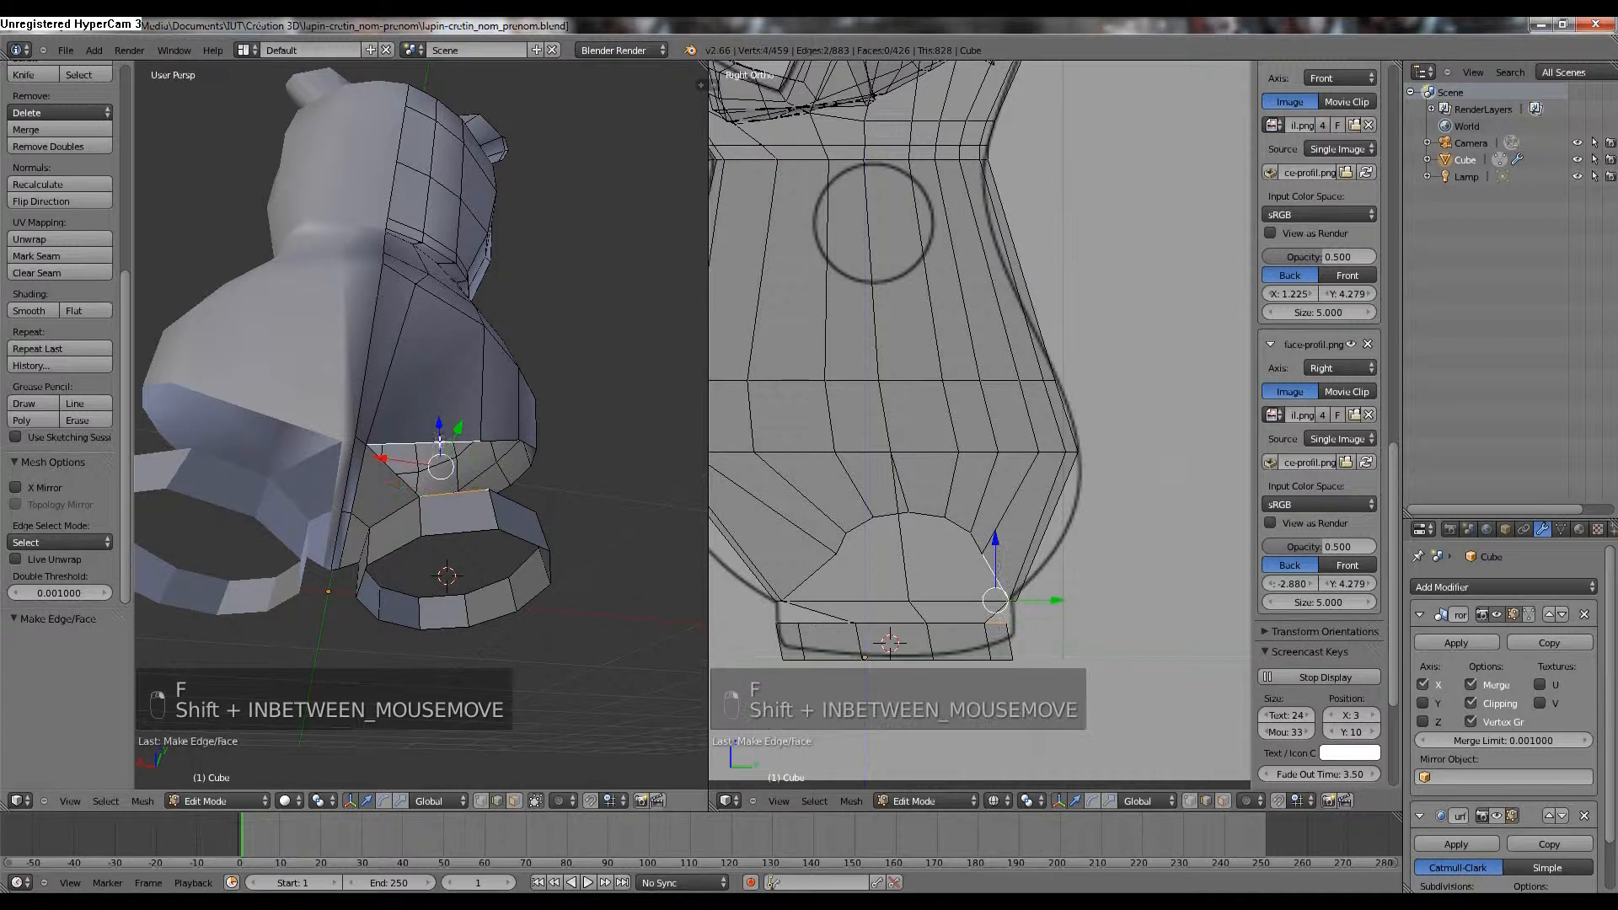
{"action": "key", "text": "f"}
Fill a face between the next body opening edge past the +Y corner and the matching upper ring edge.
{"action": "middle_click_drag", "start_coordinate": [488, 477], "coordinate": [490, 513]}
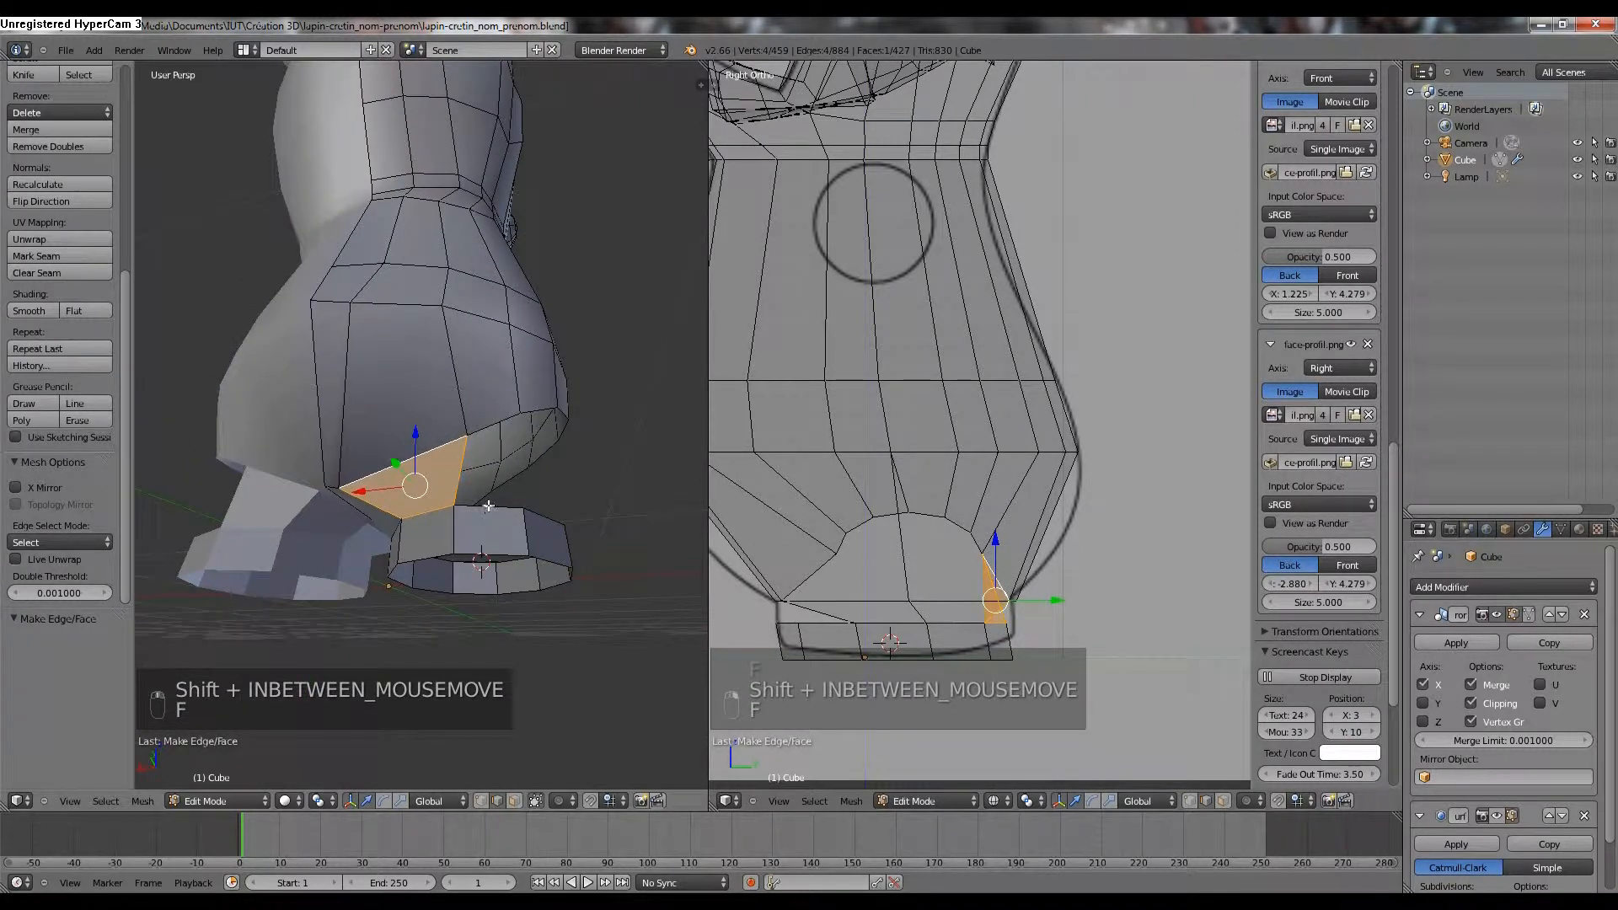
{"action": "right_click", "coordinate": [483, 429], "text": "shift"}
{"action": "key", "text": "f"}
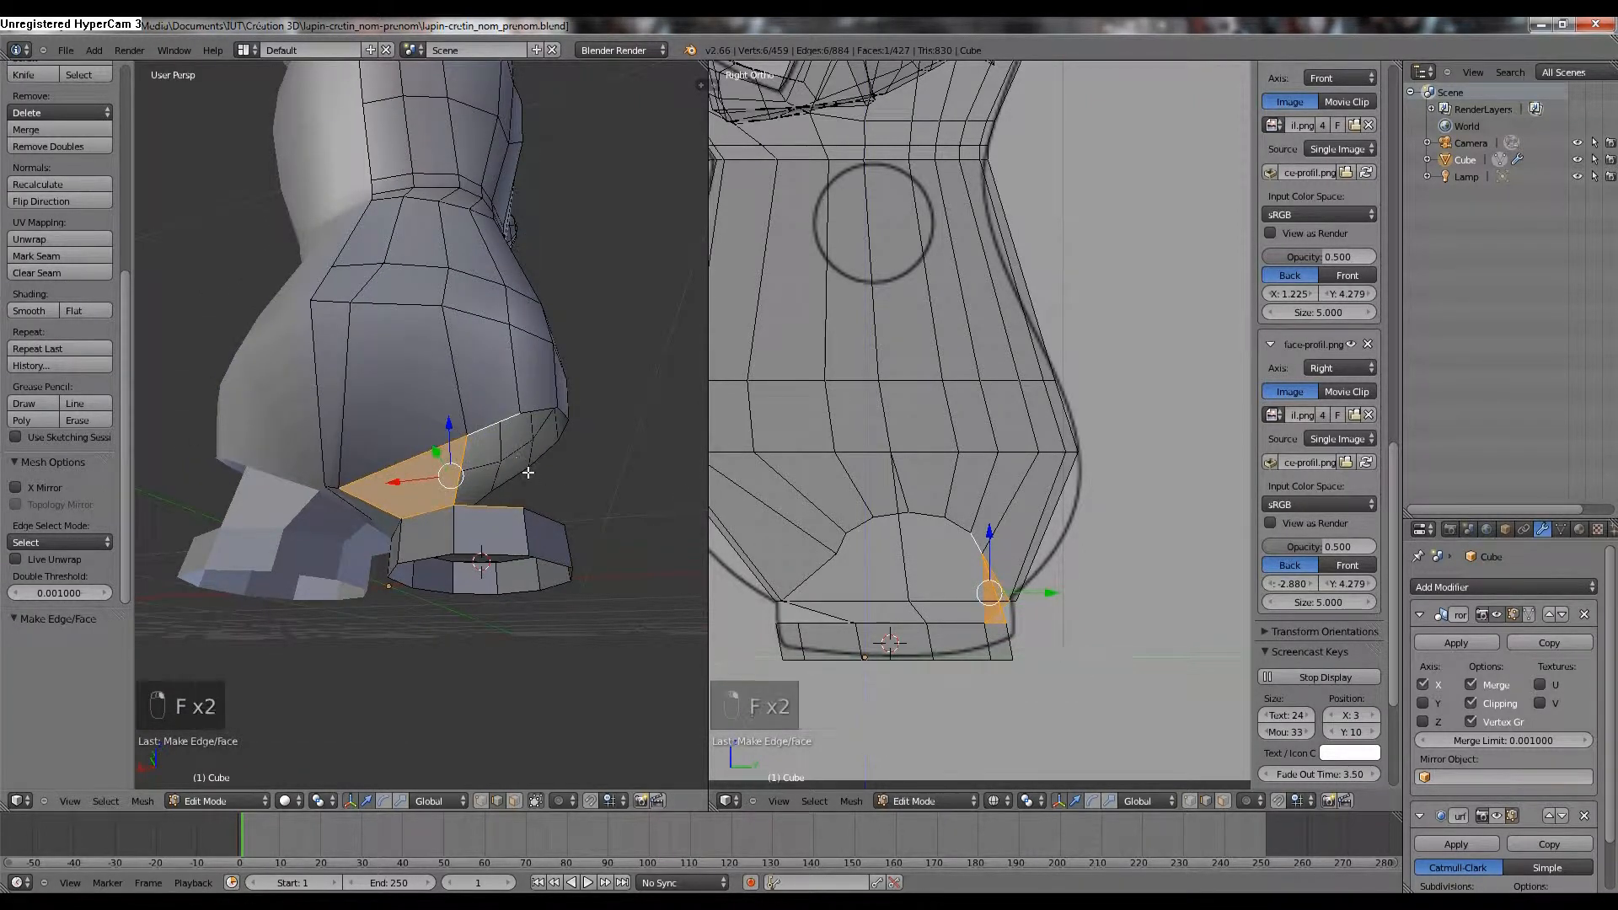
{"action": "right_click", "coordinate": [497, 441]}
{"action": "right_click", "coordinate": [485, 510], "text": "shift"}
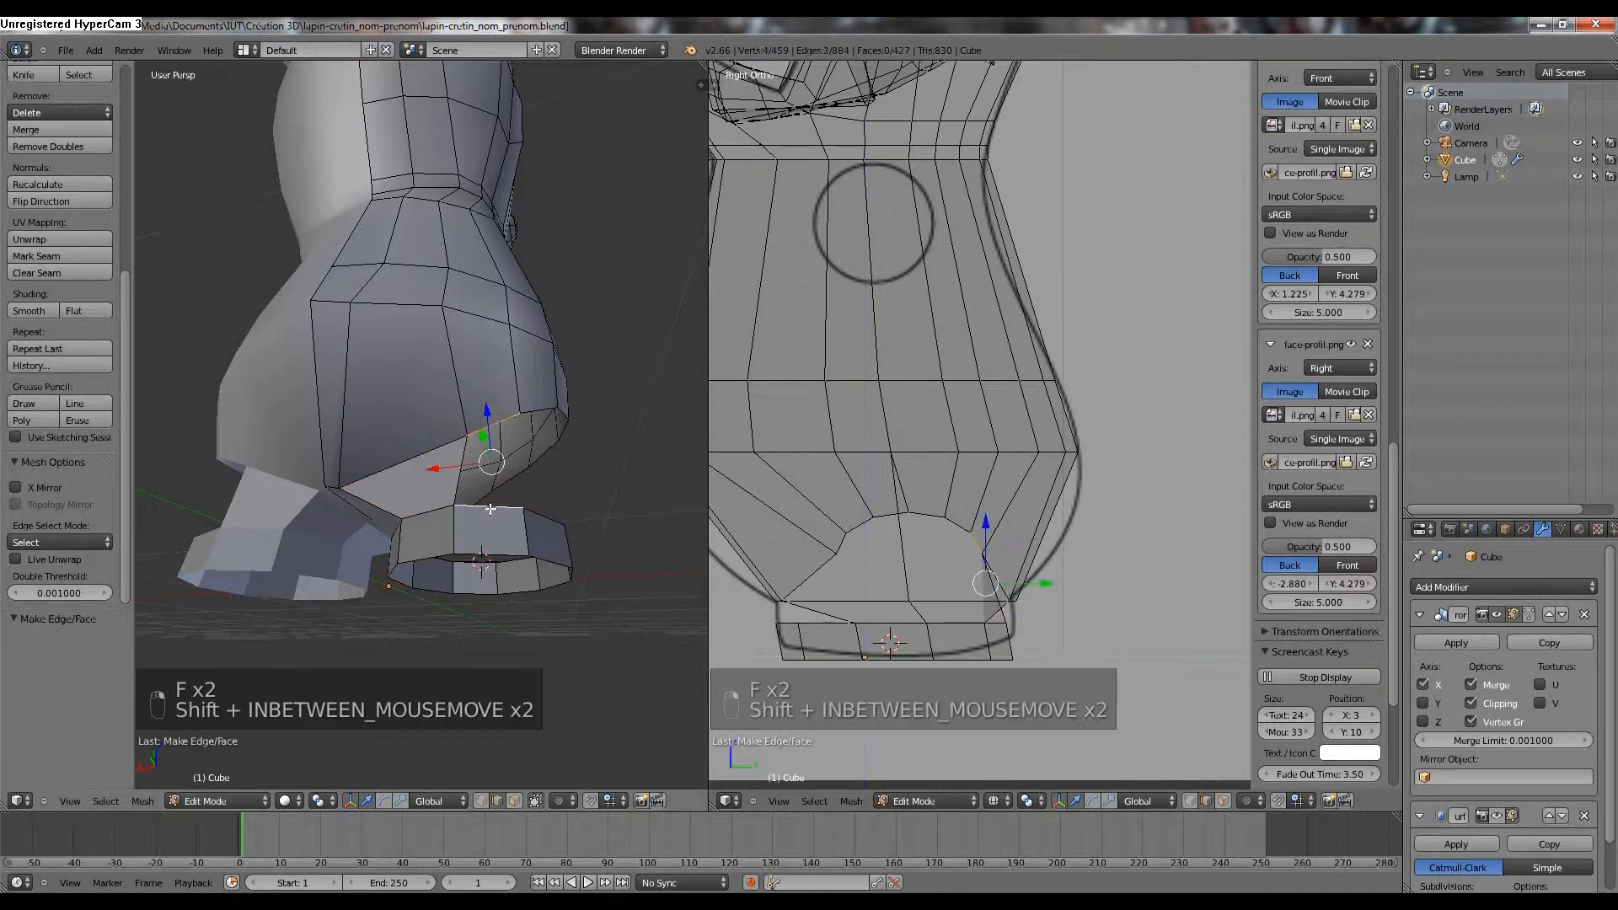
{"action": "key", "text": "f"}
Fill the next two faces on the leg's outer side between the upper ring edges and the arched opening edges.
{"action": "middle_click_drag", "start_coordinate": [518, 514], "coordinate": [487, 528]}
{"action": "right_click", "coordinate": [487, 528]}
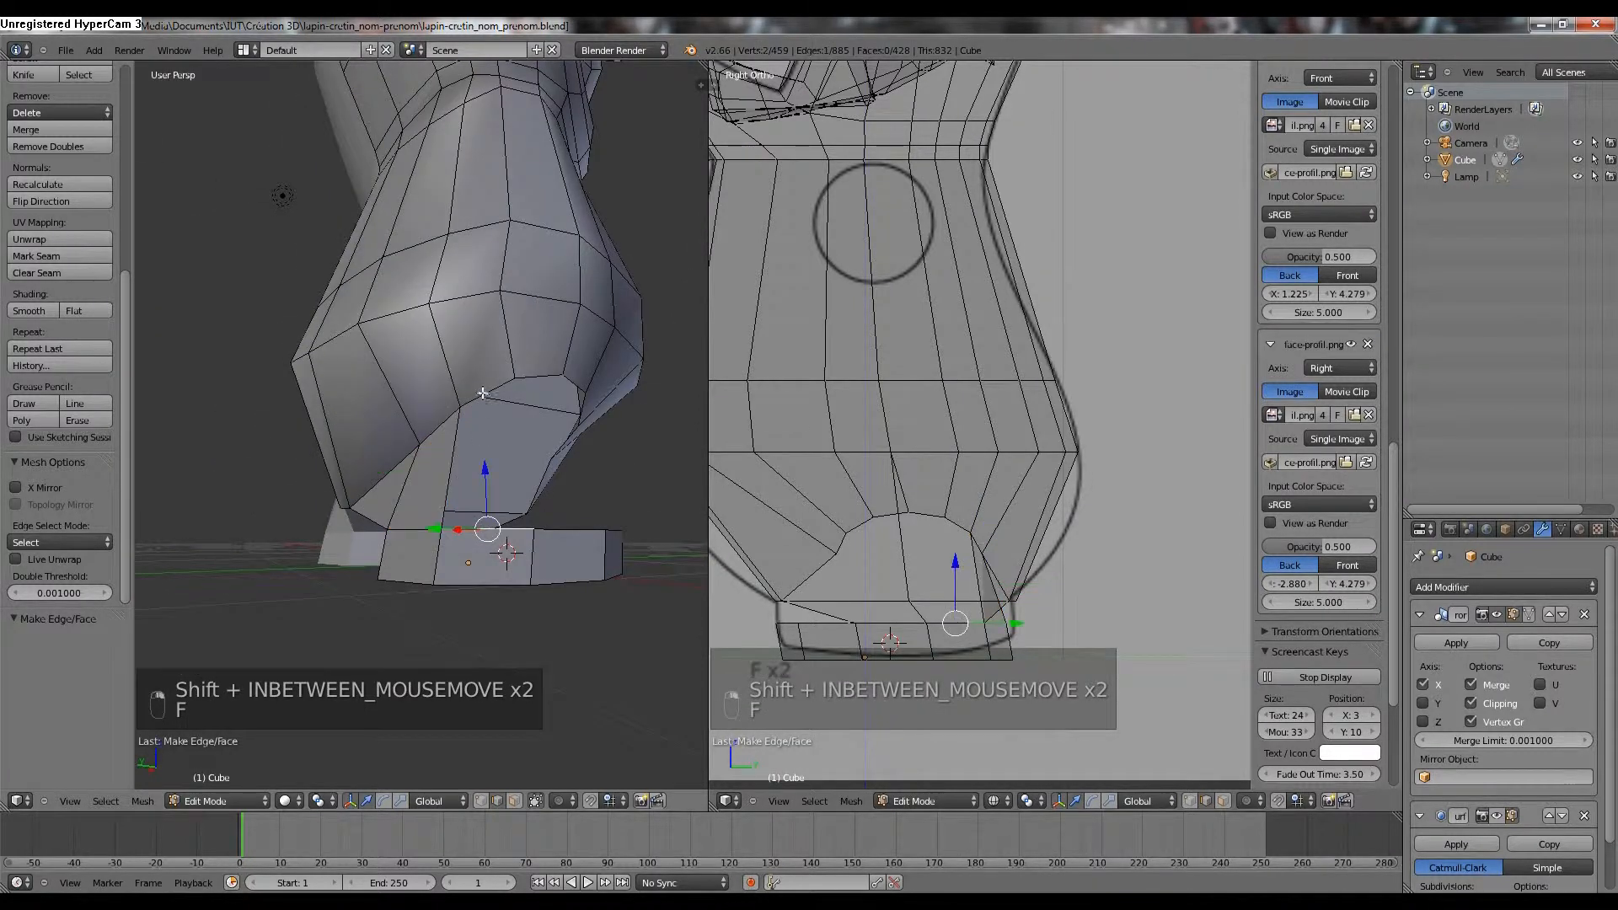
{"action": "right_click", "coordinate": [483, 393], "text": "shift"}
{"action": "key", "text": "f"}
{"action": "right_click", "coordinate": [559, 533]}
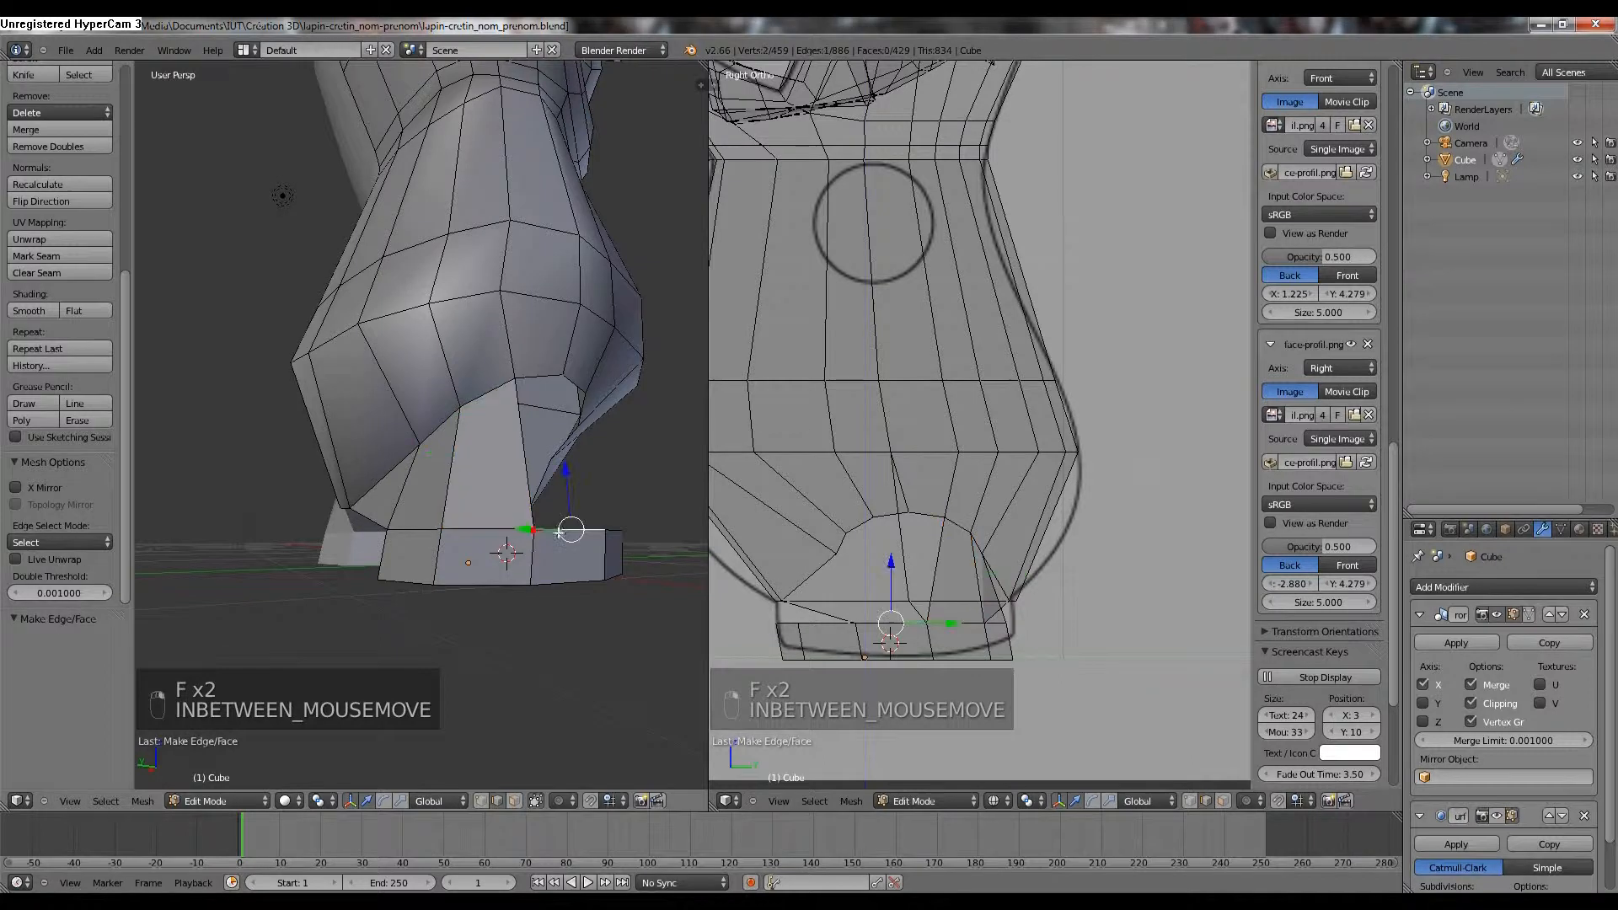
{"action": "right_click", "coordinate": [533, 377], "text": "shift"}
{"action": "key", "text": "f"}
Fill a face between the top edge of the opening's arch and the next upper ring edge toward -Y.
{"action": "middle_click_drag", "start_coordinate": [546, 397], "coordinate": [355, 394]}
{"action": "right_click", "coordinate": [354, 394]}
{"action": "right_click", "coordinate": [355, 395], "text": "shift"}
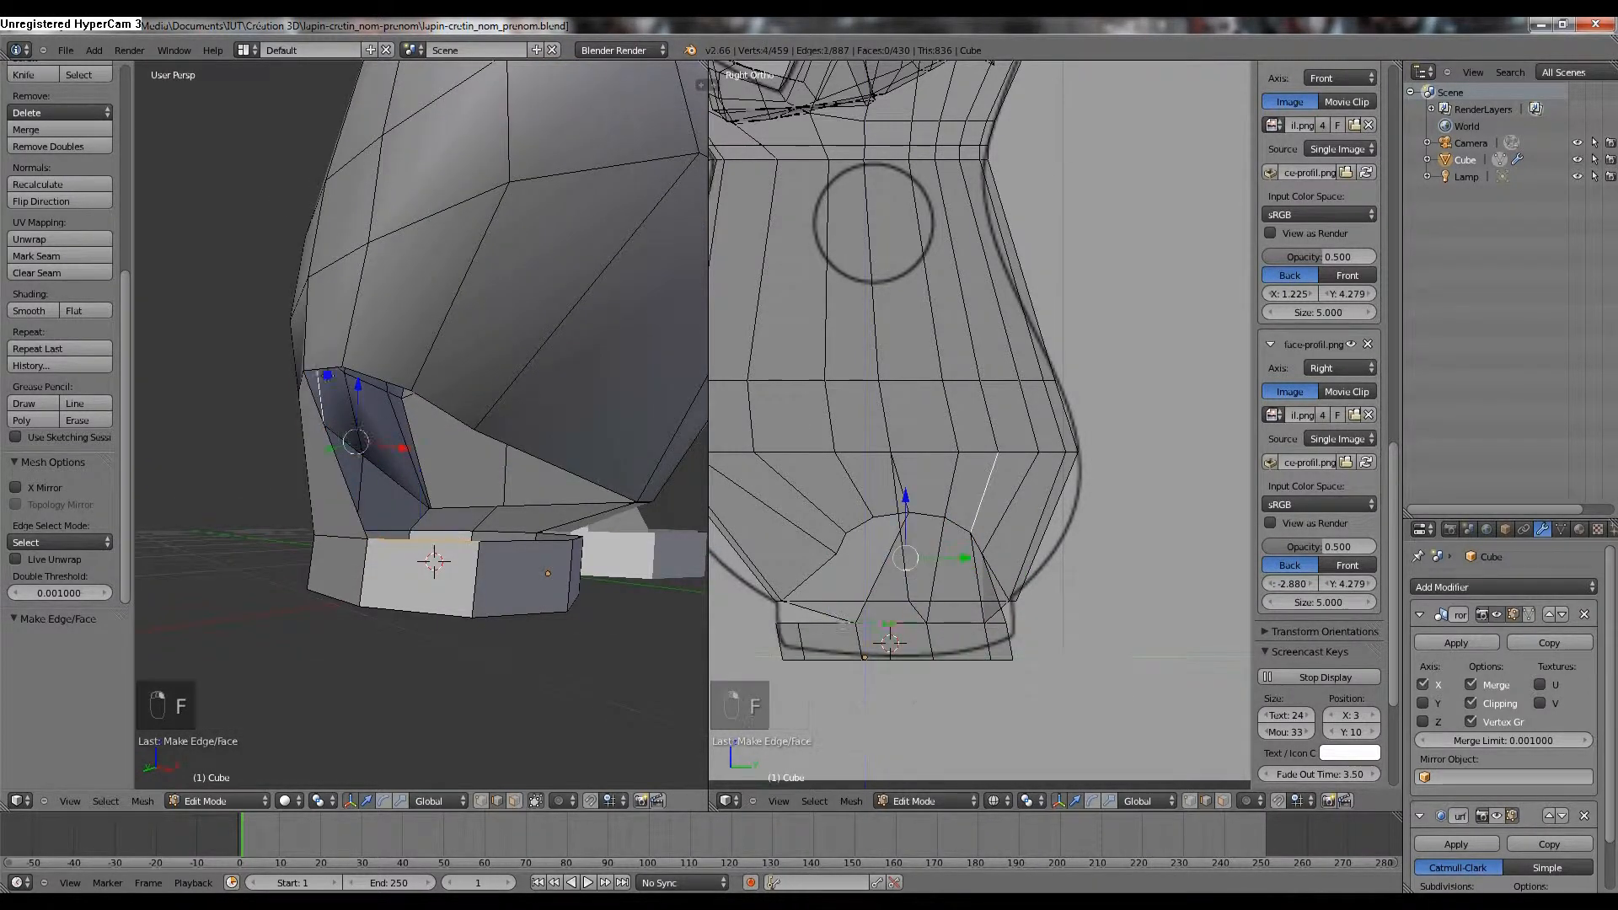
{"action": "right_click", "coordinate": [327, 372]}
{"action": "right_click", "coordinate": [430, 544], "text": "shift"}
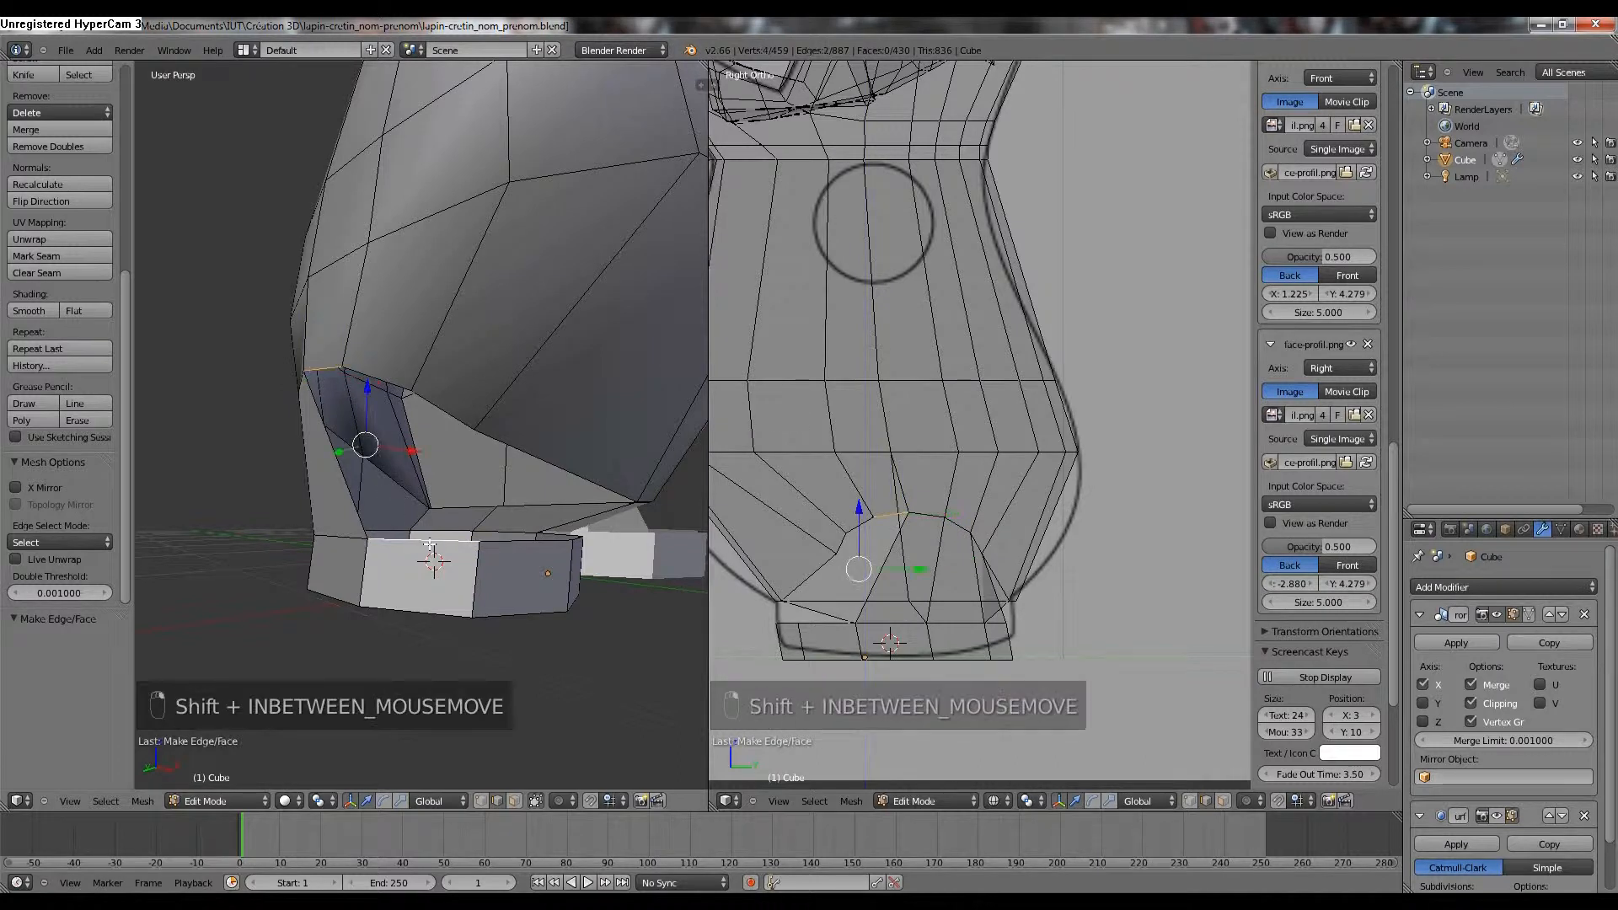
{"action": "key", "text": "f"}
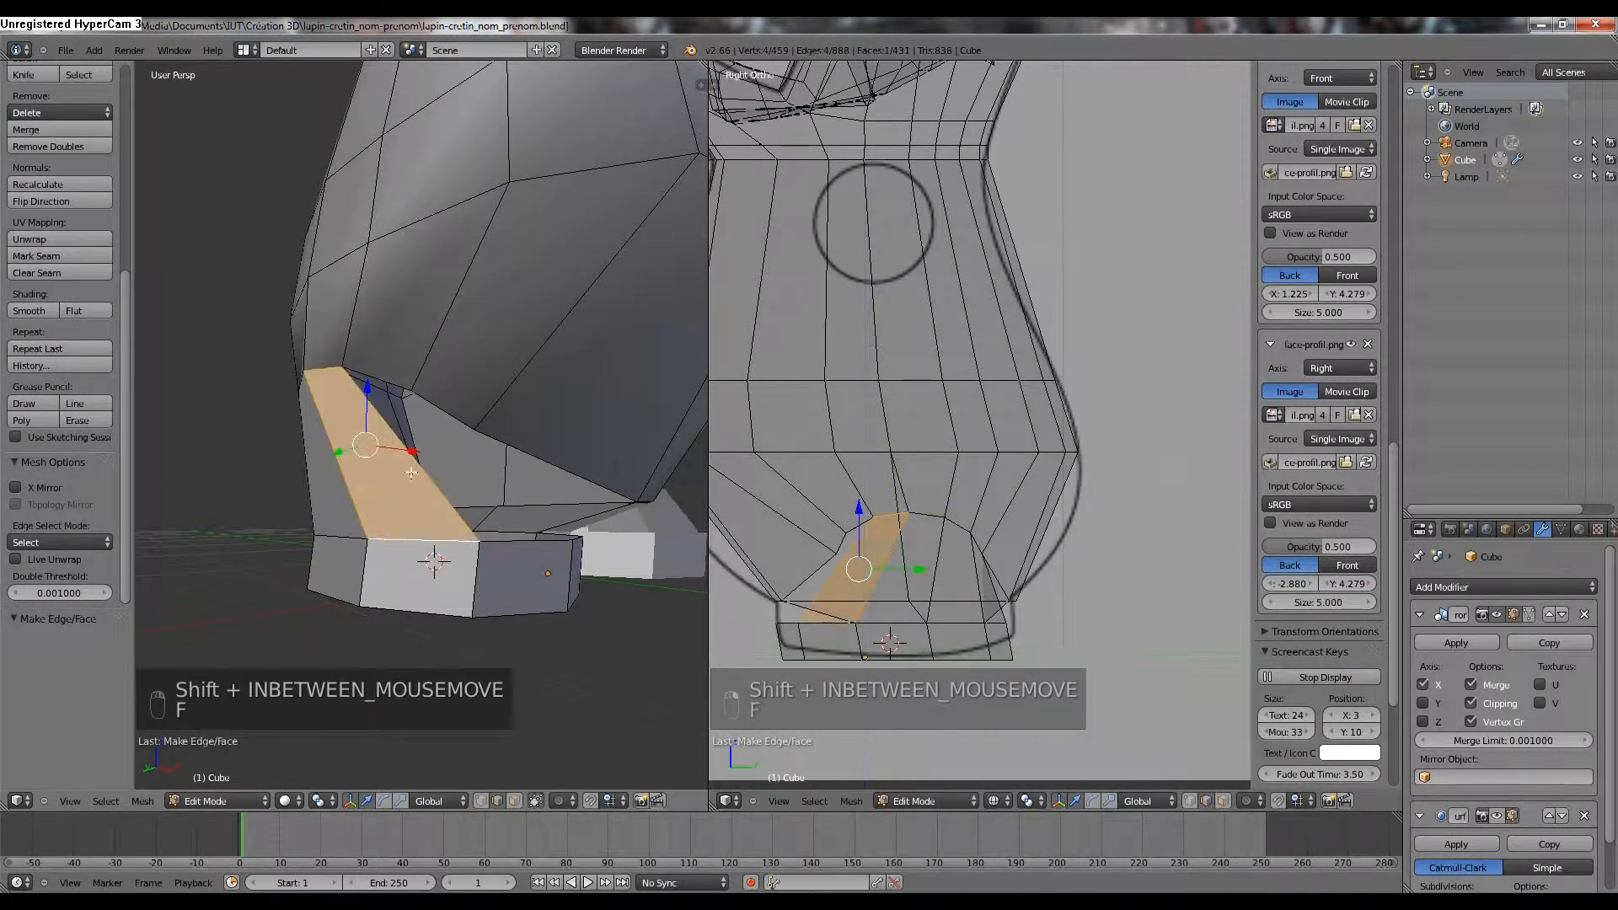
Fill the next two faces between the sloping opening edges and the upper ring edges on the leg's -Y side.
{"action": "right_click", "coordinate": [389, 385]}
{"action": "right_click", "coordinate": [503, 542], "text": "shift"}
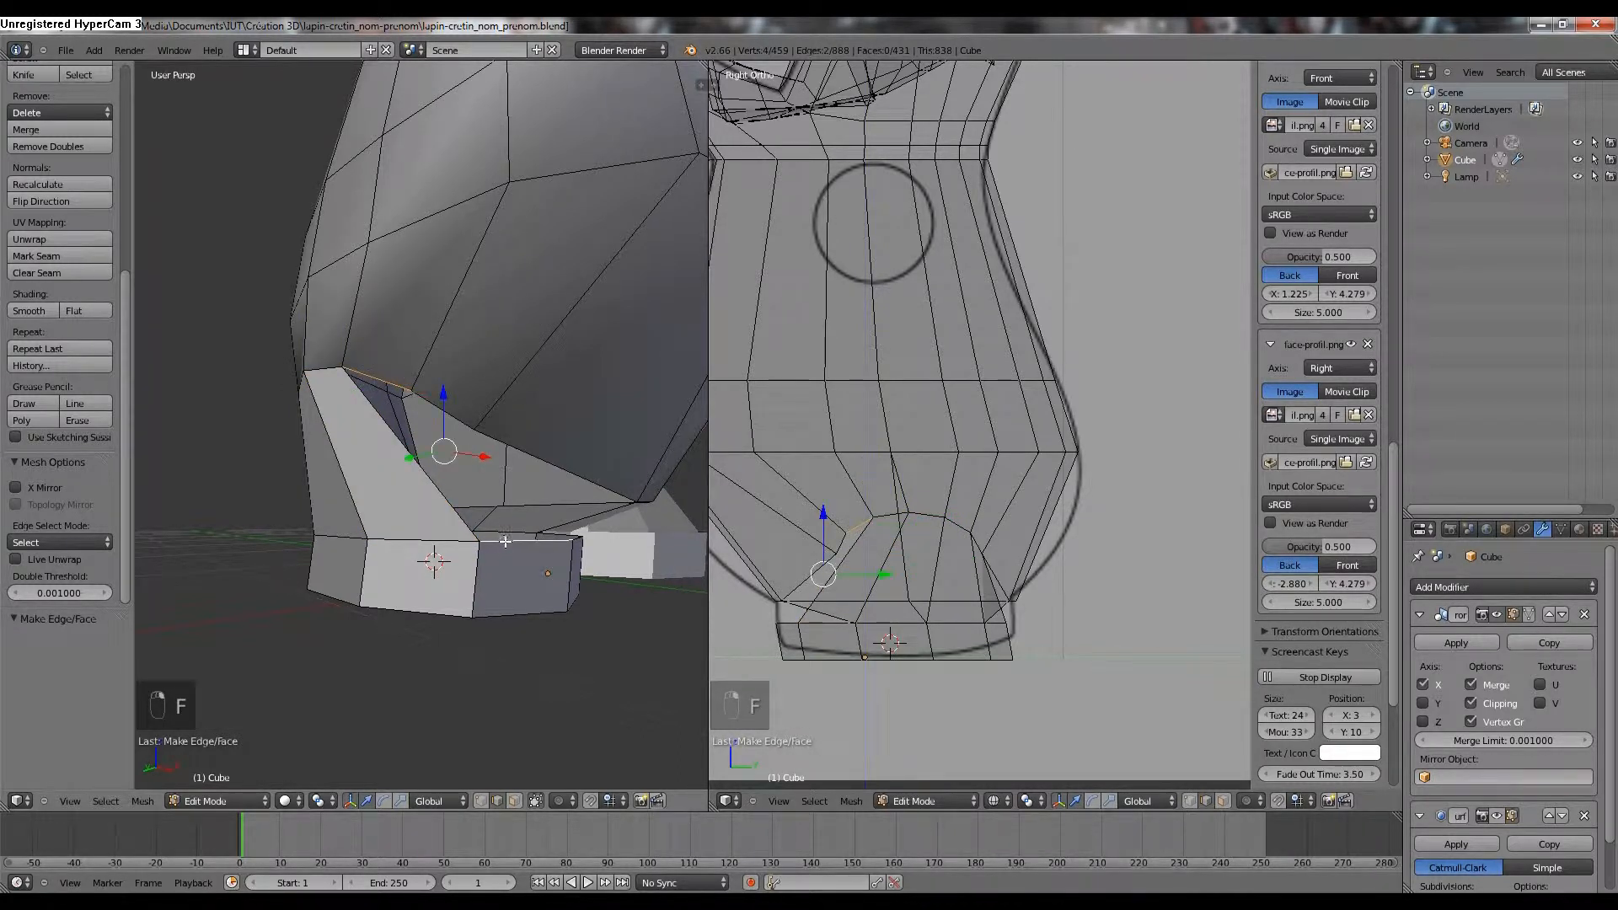
{"action": "key", "text": "f"}
{"action": "middle_click_drag", "start_coordinate": [505, 542], "coordinate": [448, 517]}
{"action": "right_click", "coordinate": [432, 483]}
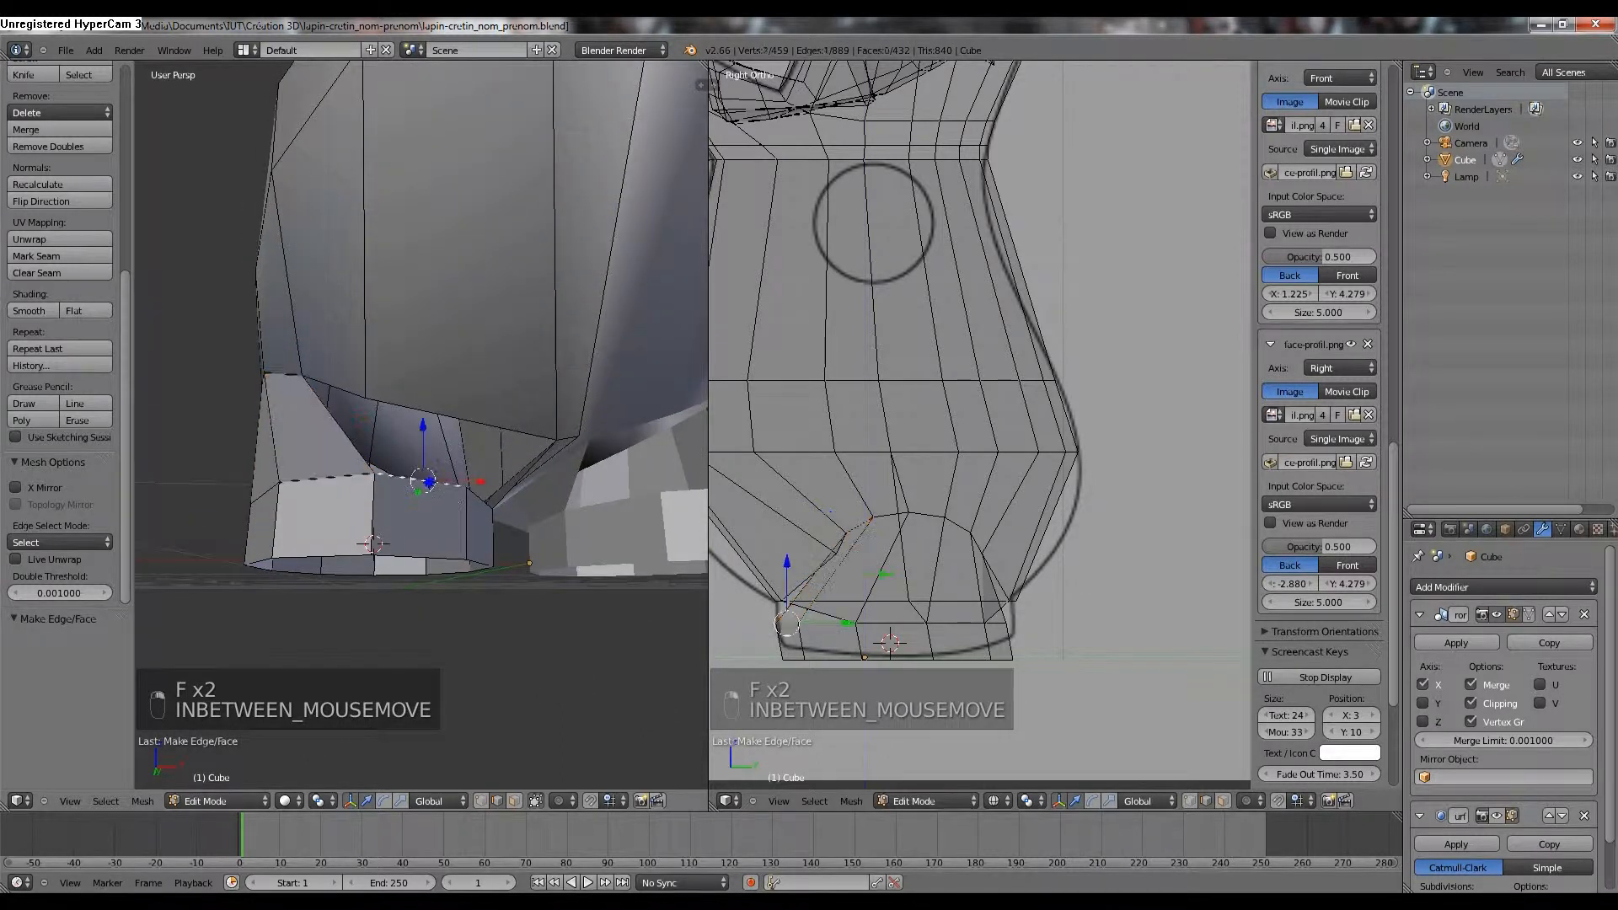
{"action": "right_click", "coordinate": [342, 385], "text": "shift"}
{"action": "key", "text": "f"}
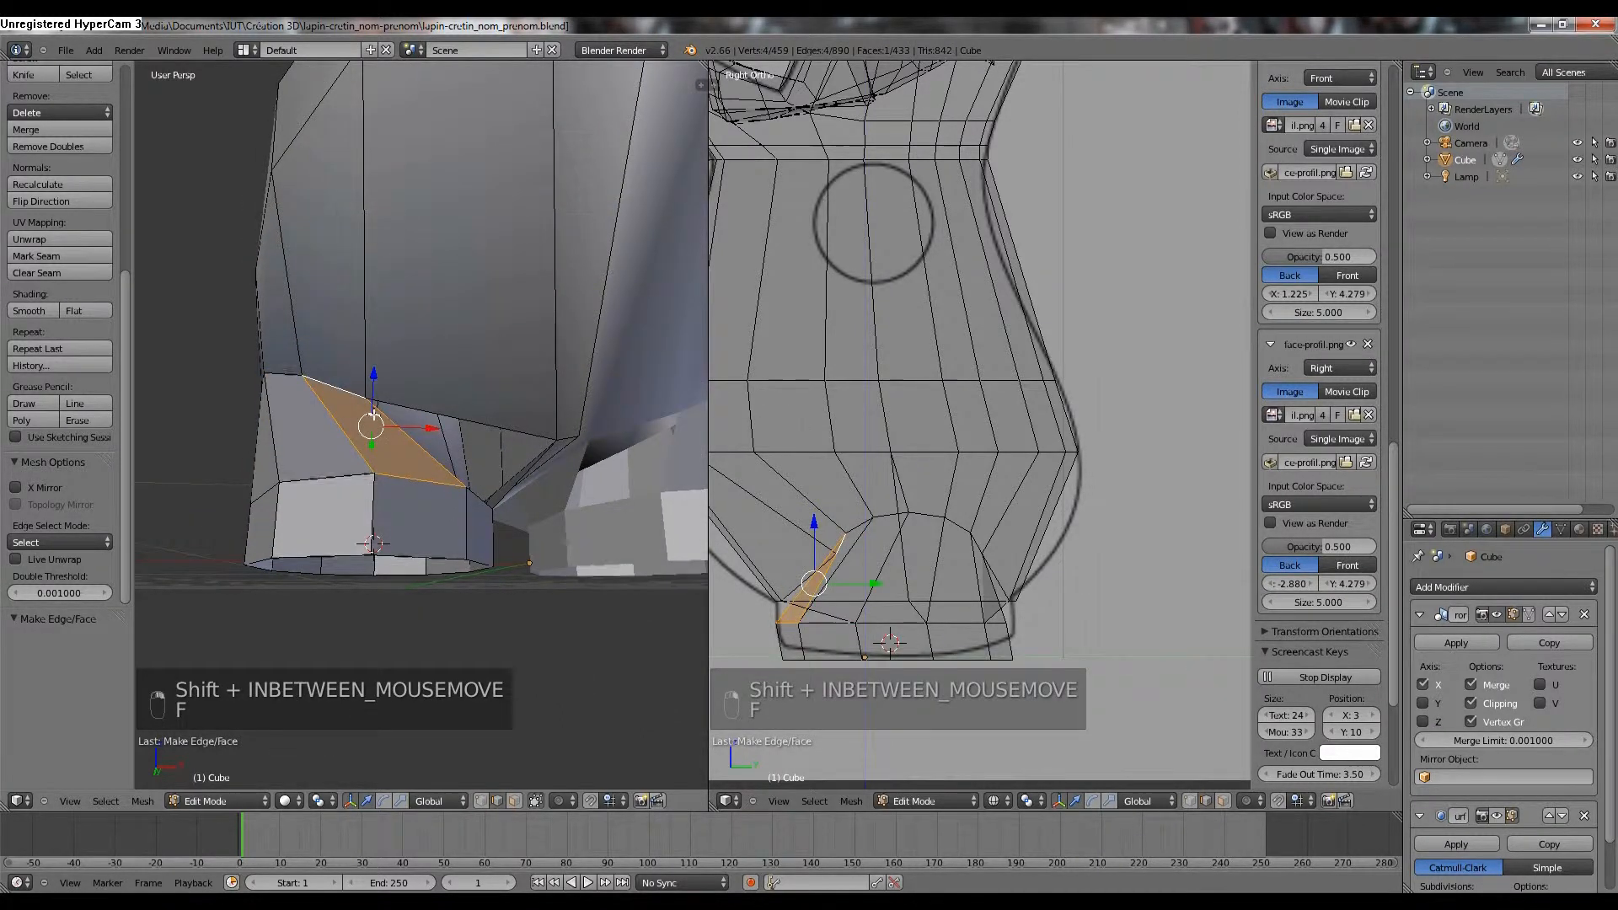
Fill the remaining gap between its upper and lower edges, undo it, and fill it from its two side edges instead.
{"action": "middle_click_drag", "start_coordinate": [372, 415], "coordinate": [379, 454]}
{"action": "right_click", "coordinate": [404, 496]}
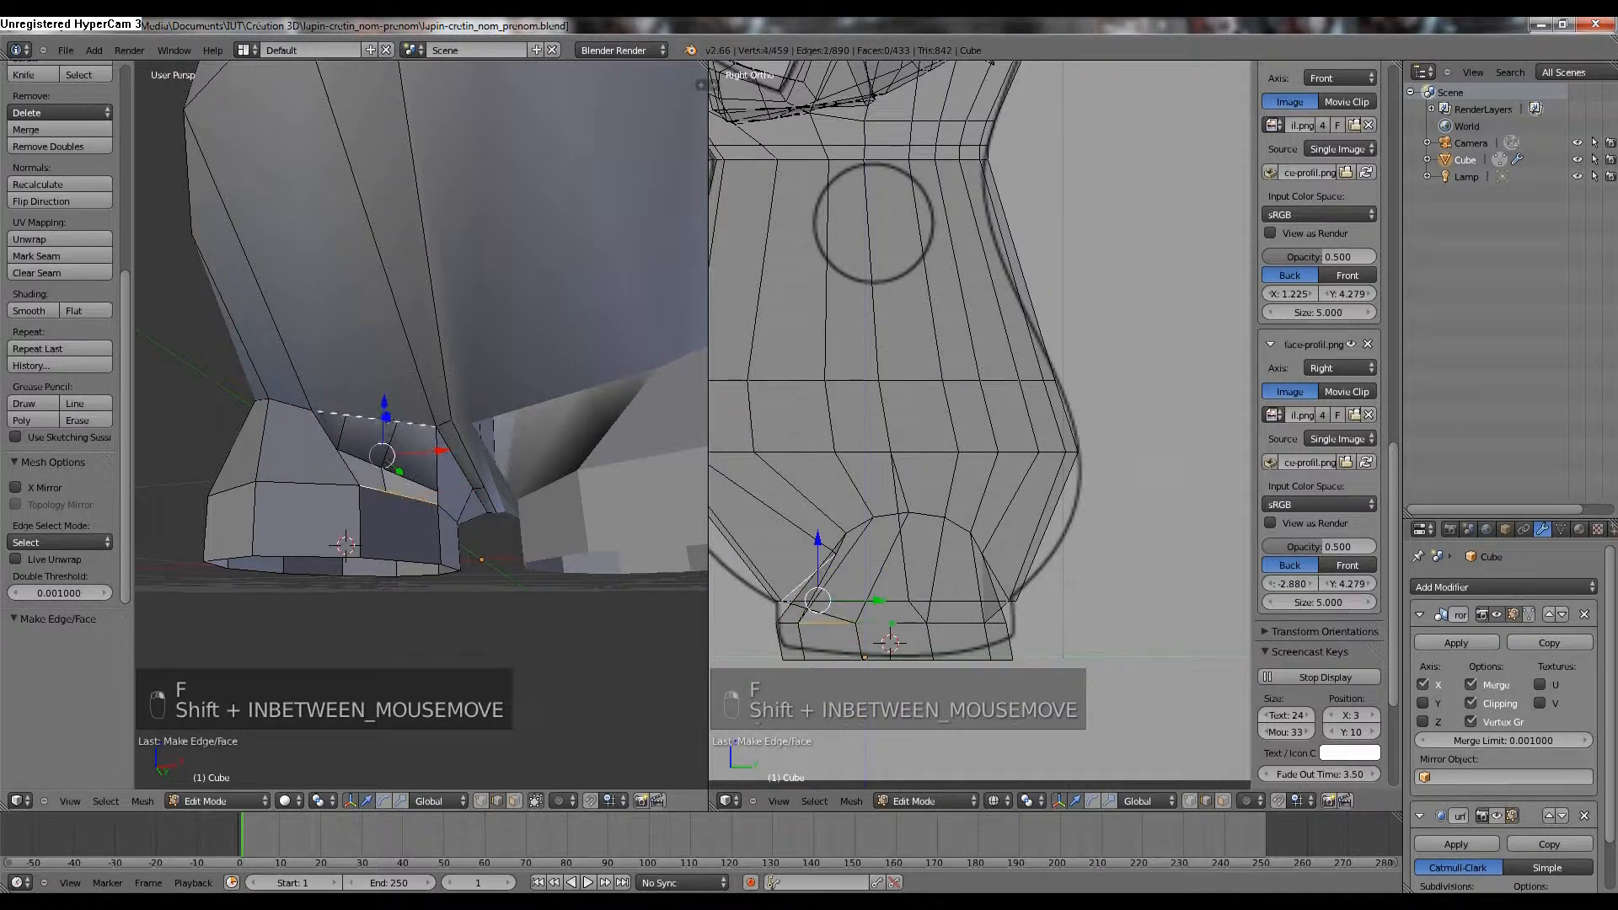
{"action": "key", "text": "f"}
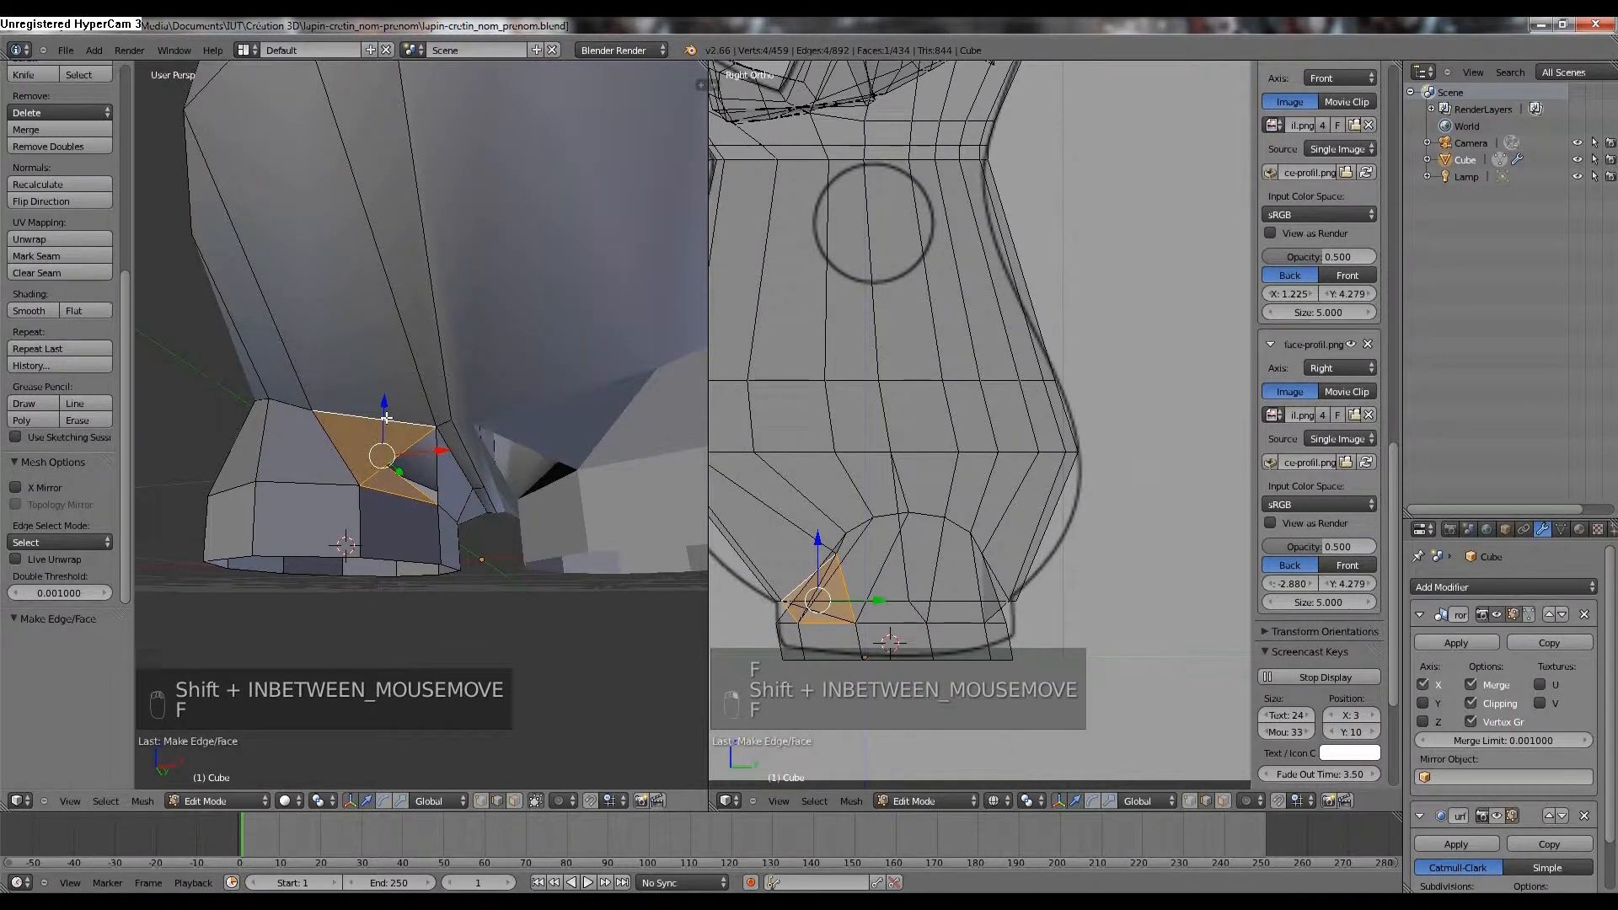
{"action": "key", "text": "ctrl+z"}
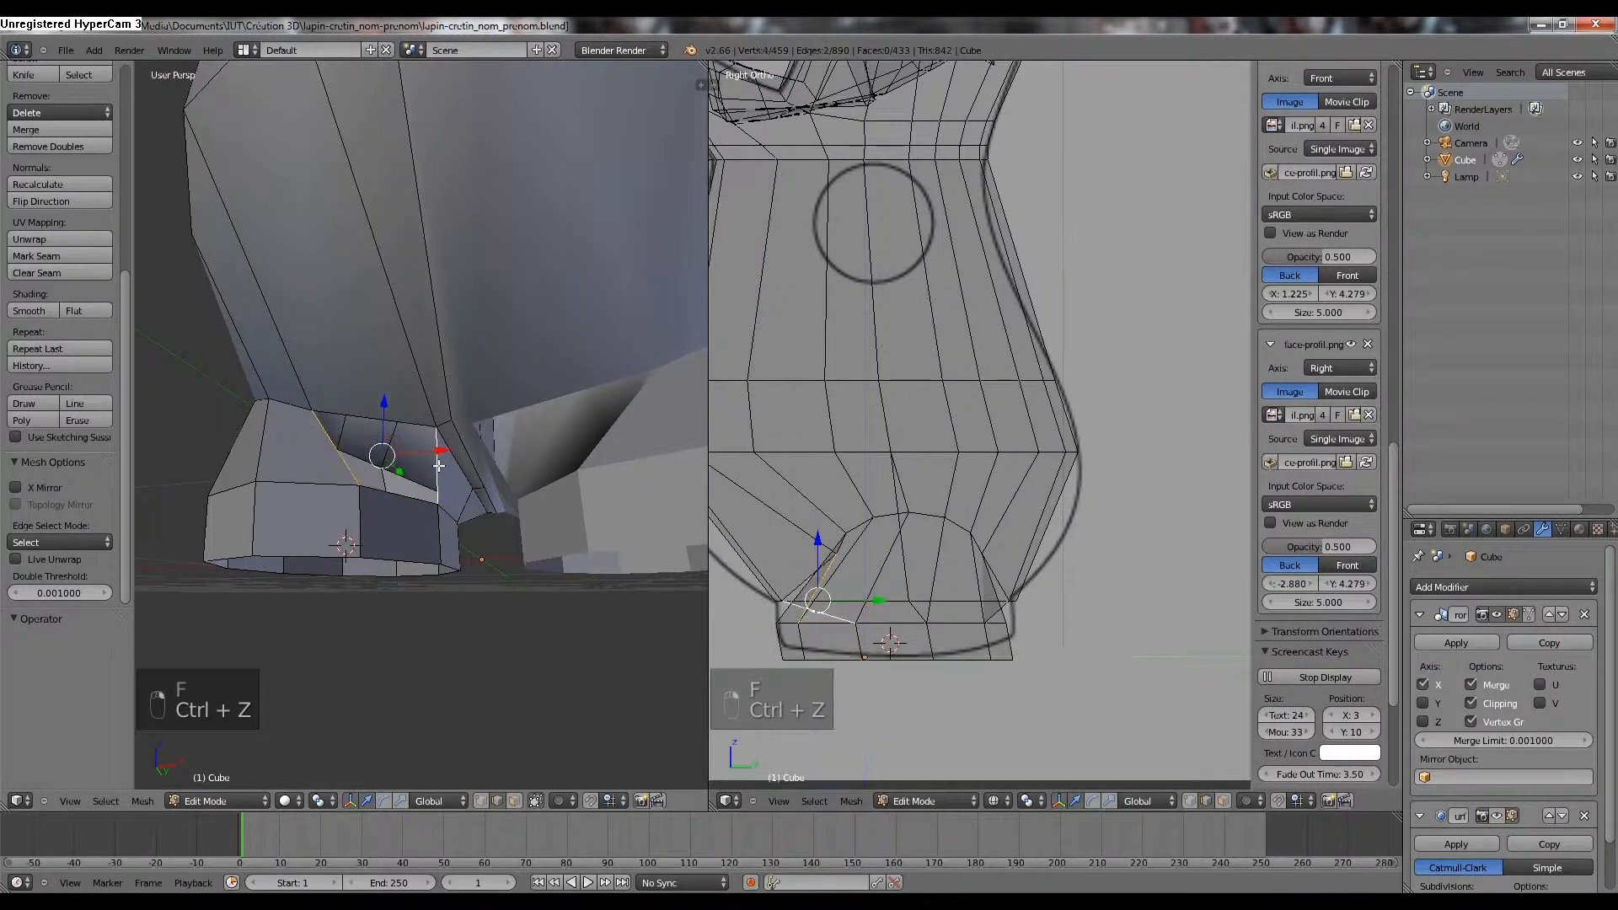
{"action": "key", "text": "f"}
Move the body opening's lower vertex above the last filled face about 0.093 along X.
{"action": "middle_click_drag", "start_coordinate": [438, 465], "coordinate": [487, 516]}
{"action": "left_click", "coordinate": [489, 801]}
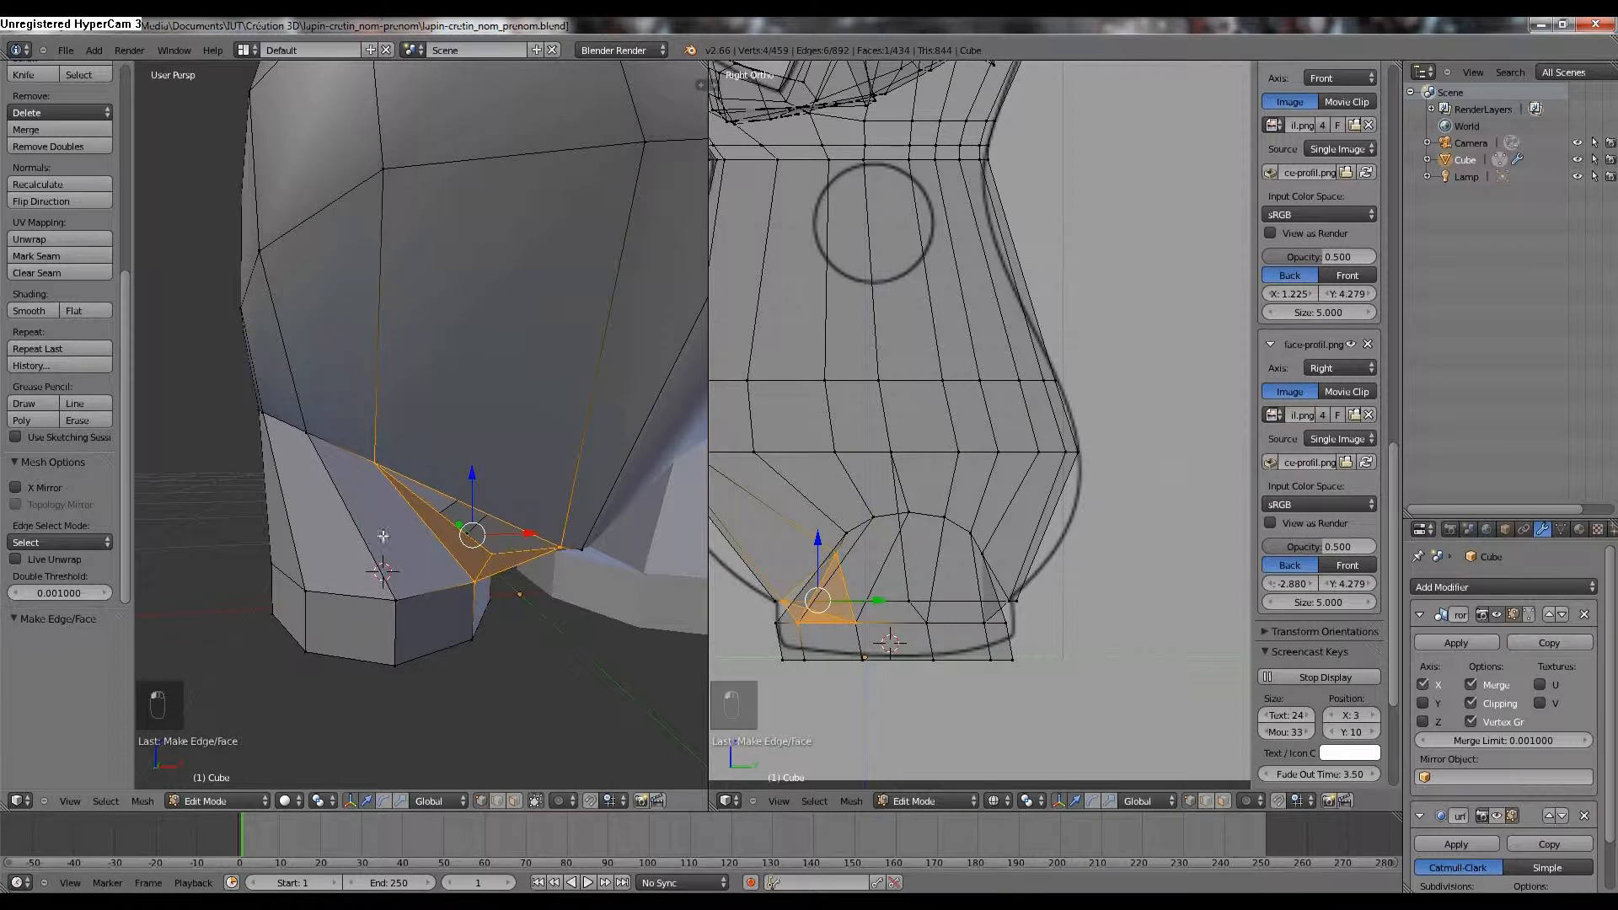
{"action": "right_click", "coordinate": [376, 463]}
{"action": "left_click_drag", "start_coordinate": [429, 465], "coordinate": [454, 468]}
Delete the twisted face that closes the gap between the foot ring and the body opening.
{"action": "middle_click_drag", "start_coordinate": [452, 468], "coordinate": [411, 502]}
{"action": "left_click", "coordinate": [517, 802]}
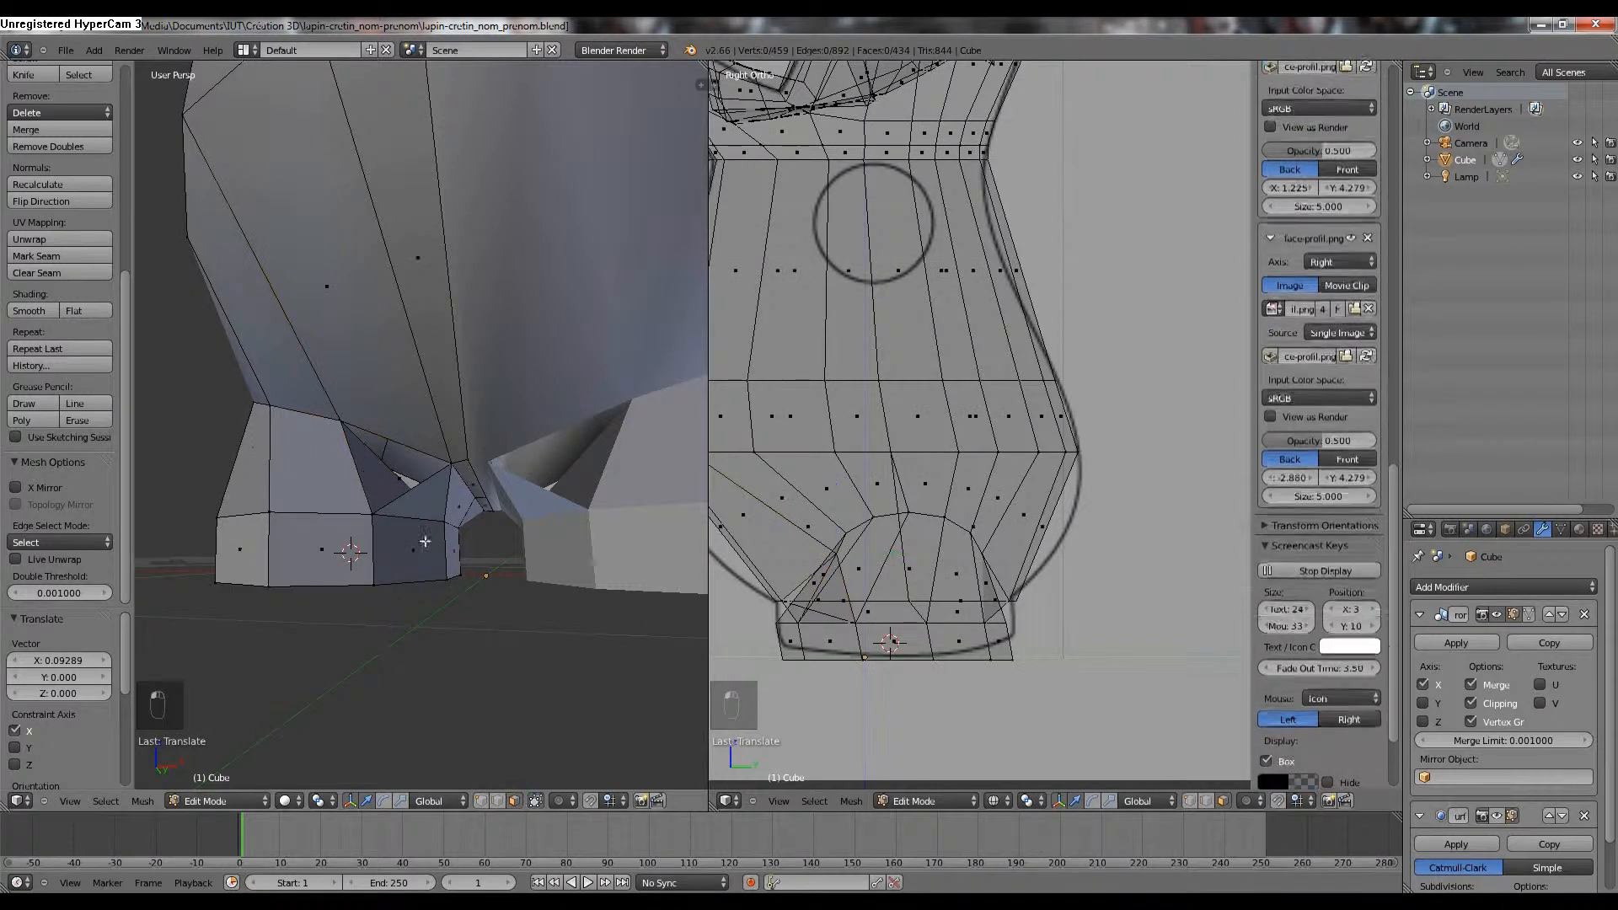
{"action": "right_click", "coordinate": [416, 504]}
{"action": "key", "text": "Delete"}
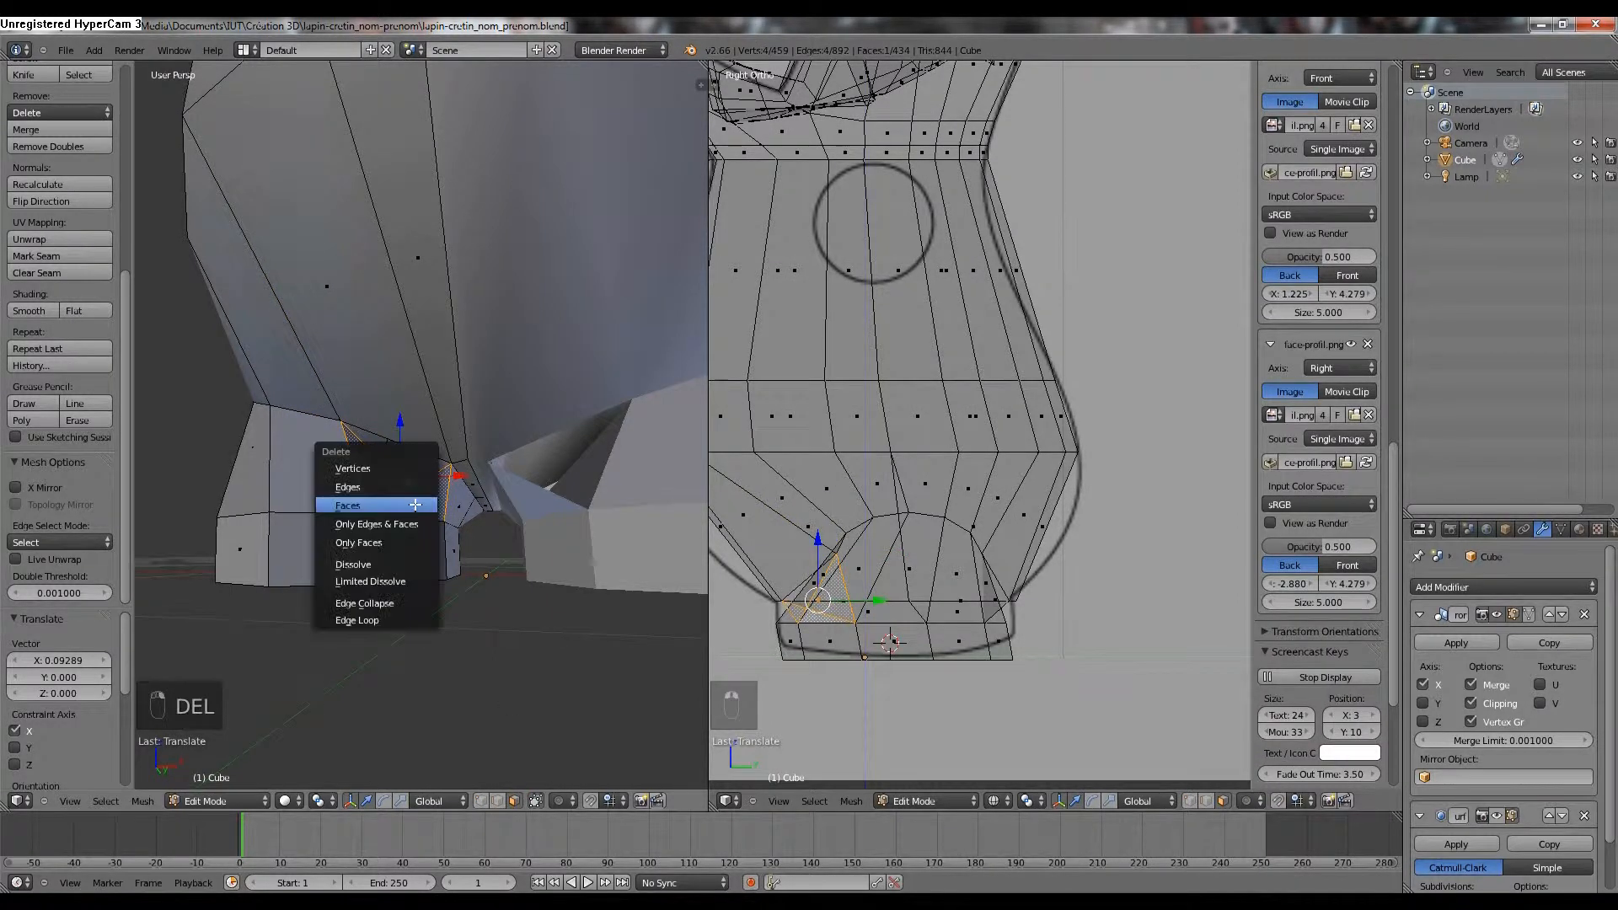
{"action": "left_click", "coordinate": [416, 496]}
Try to rotate the body opening's edge above the remaining gap clockwise.
{"action": "mouse_move", "coordinate": [415, 495]}
{"action": "middle_mouse_down"}
{"action": "mouse_move", "coordinate": [394, 475]}
{"action": "mouse_move", "coordinate": [414, 460]}
{"action": "mouse_move", "coordinate": [572, 524]}
{"action": "mouse_move", "coordinate": [399, 500]}
{"action": "mouse_move", "coordinate": [416, 487]}
{"action": "middle_mouse_up"}
{"action": "right_click", "coordinate": [415, 445]}
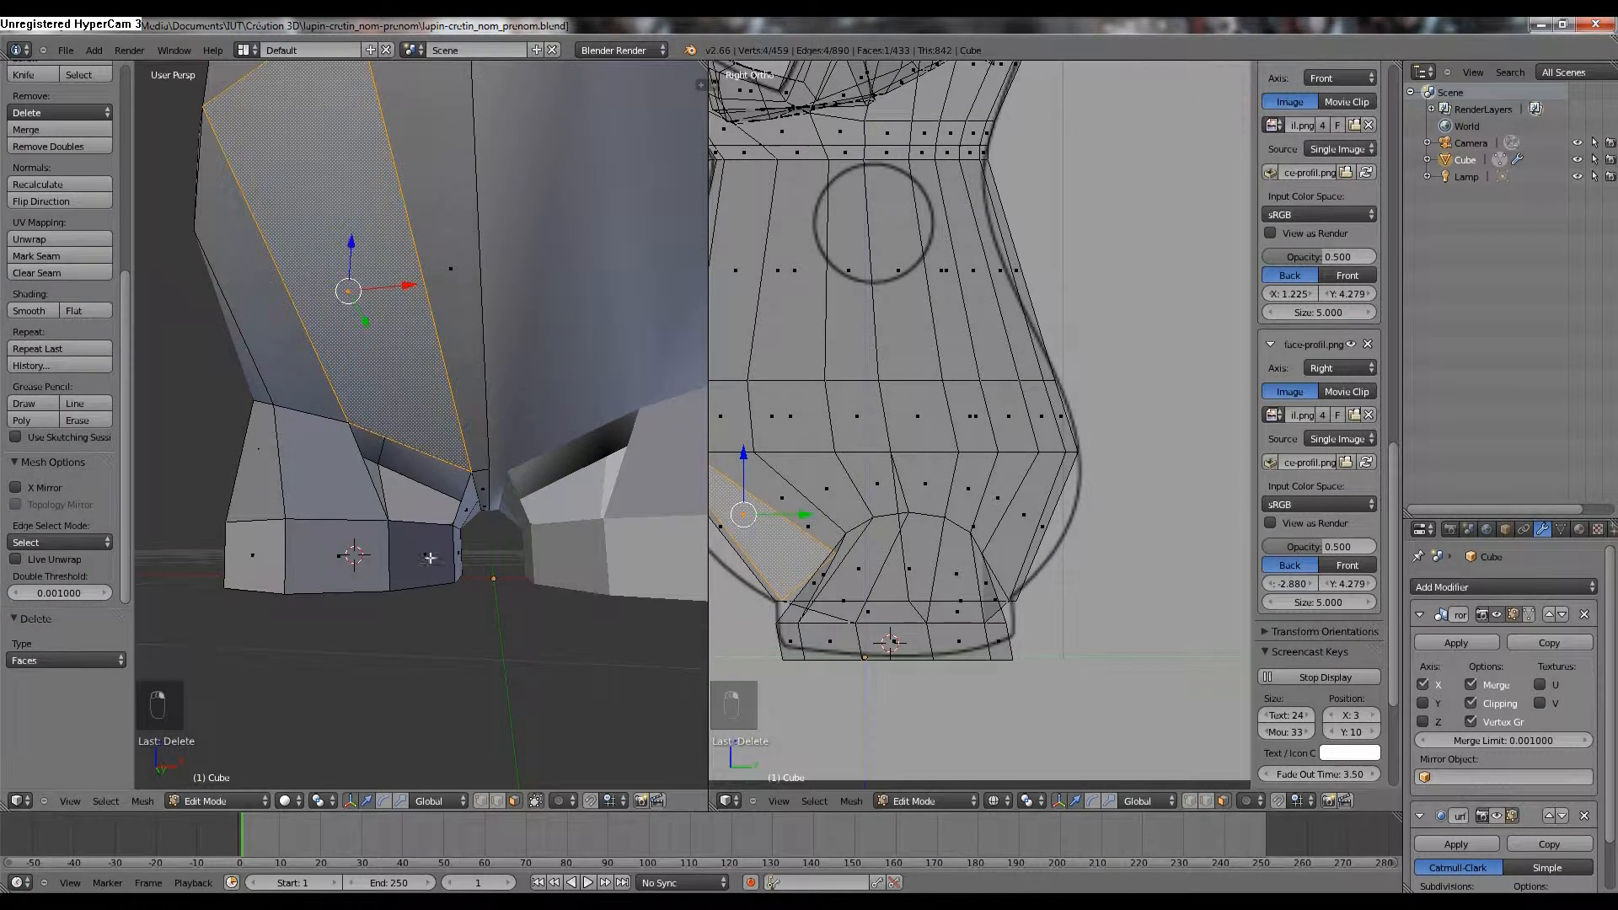
{"action": "right_click", "coordinate": [423, 454]}
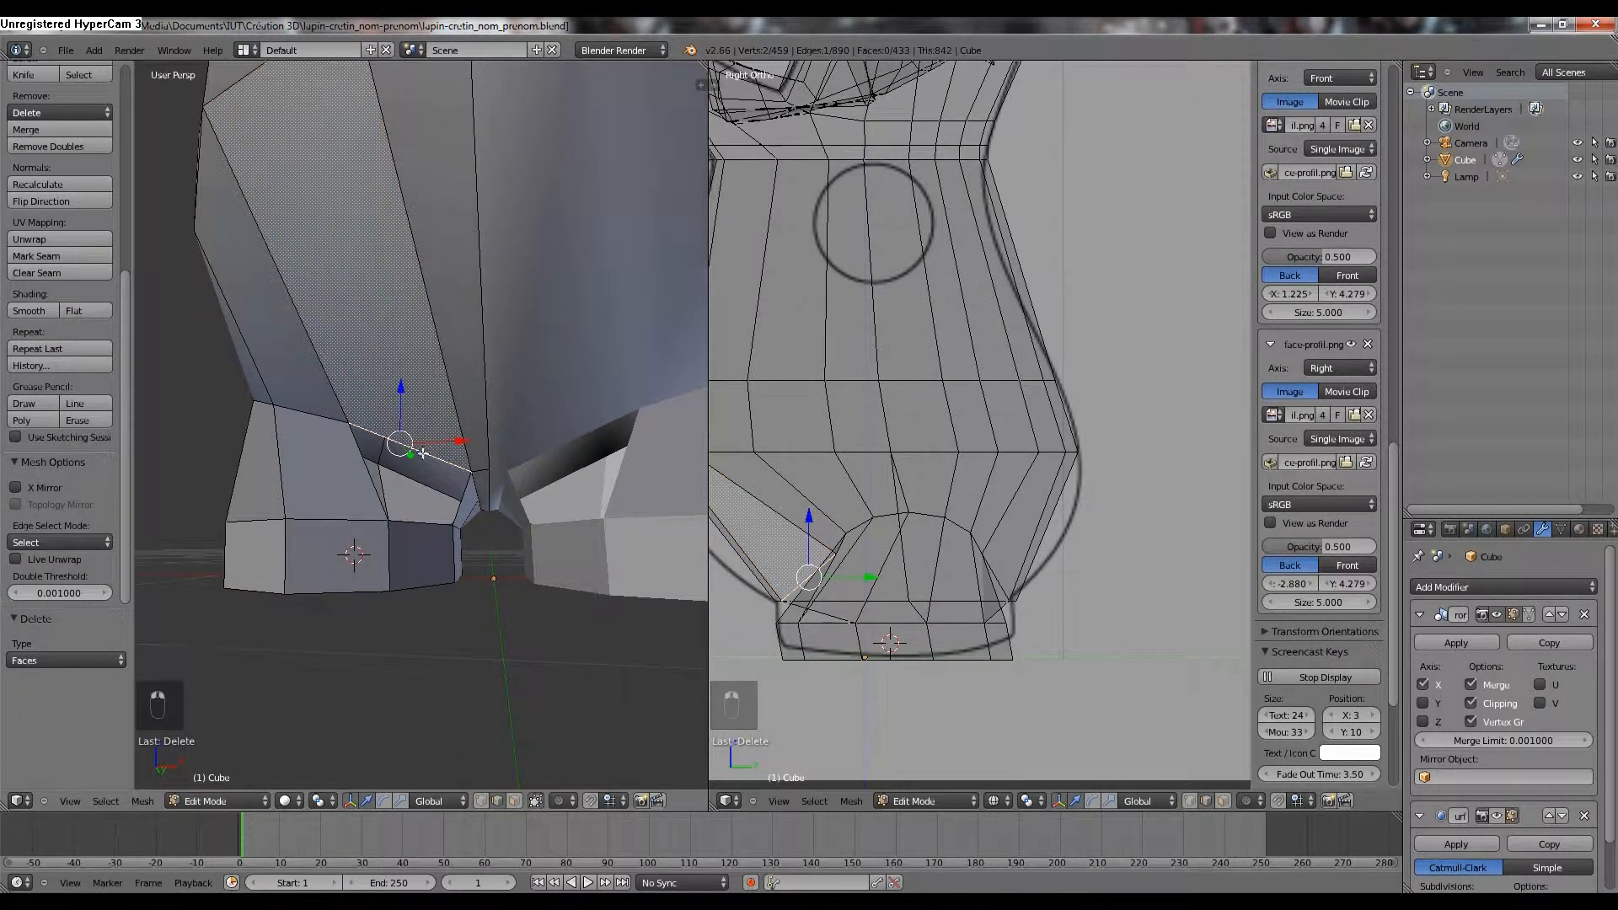
{"action": "left_click", "coordinate": [143, 801]}
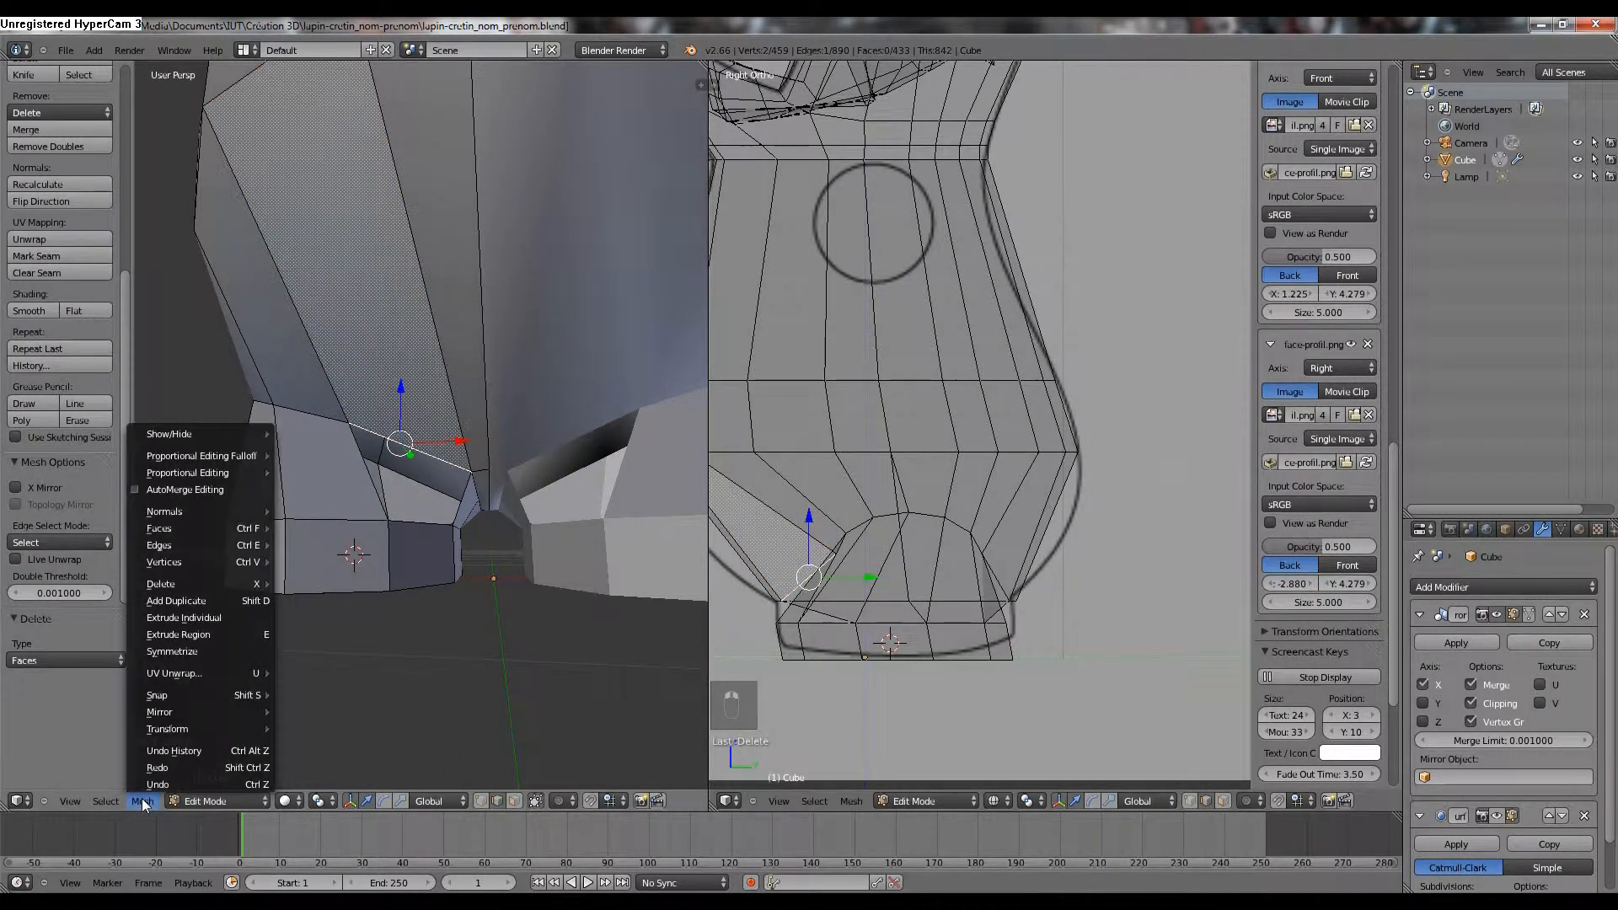
{"action": "mouse_move", "coordinate": [200, 543]}
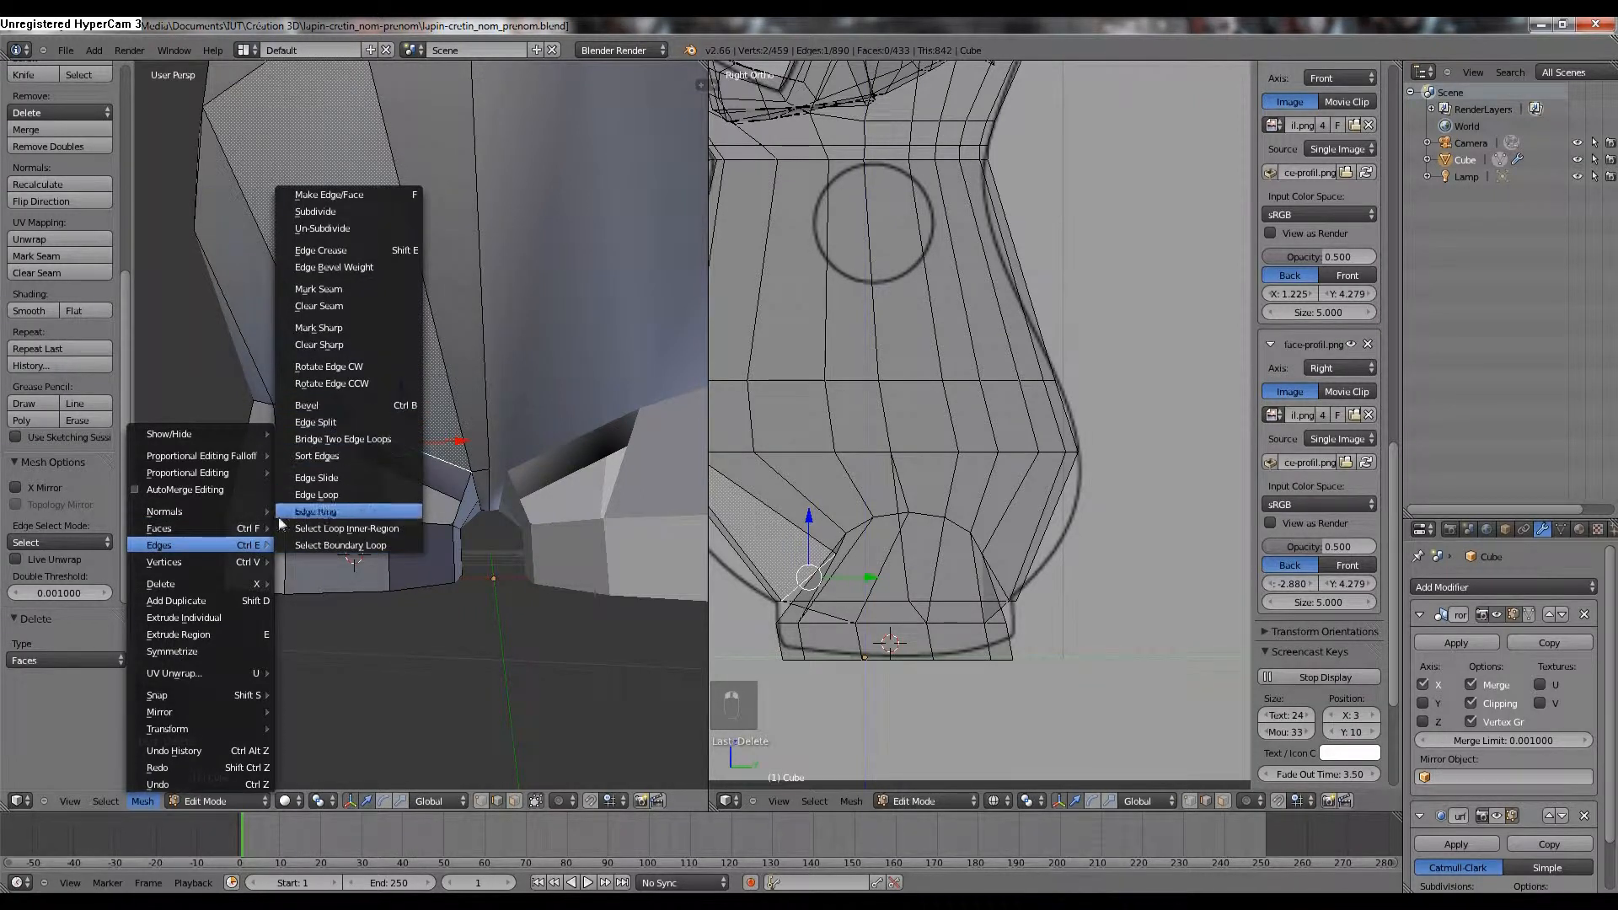
{"action": "left_click", "coordinate": [345, 367]}
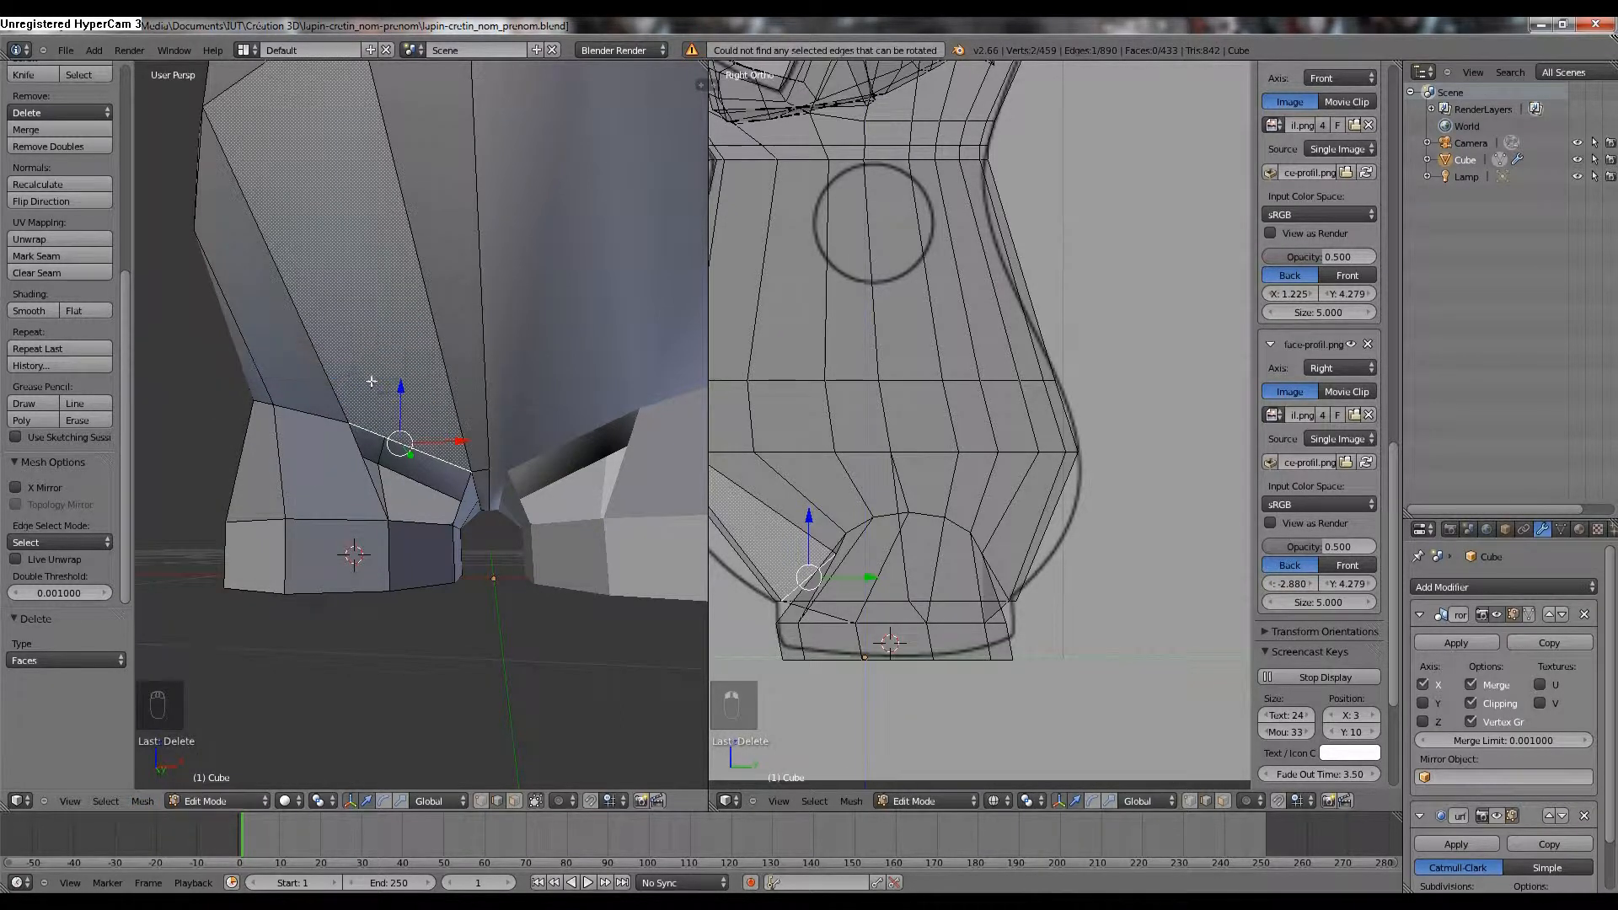
Join opposite vertices of the foot ring's open bottom with two separate edges running across the sole.
{"action": "middle_click_drag", "start_coordinate": [411, 526], "coordinate": [396, 480]}
{"action": "right_click", "coordinate": [358, 488]}
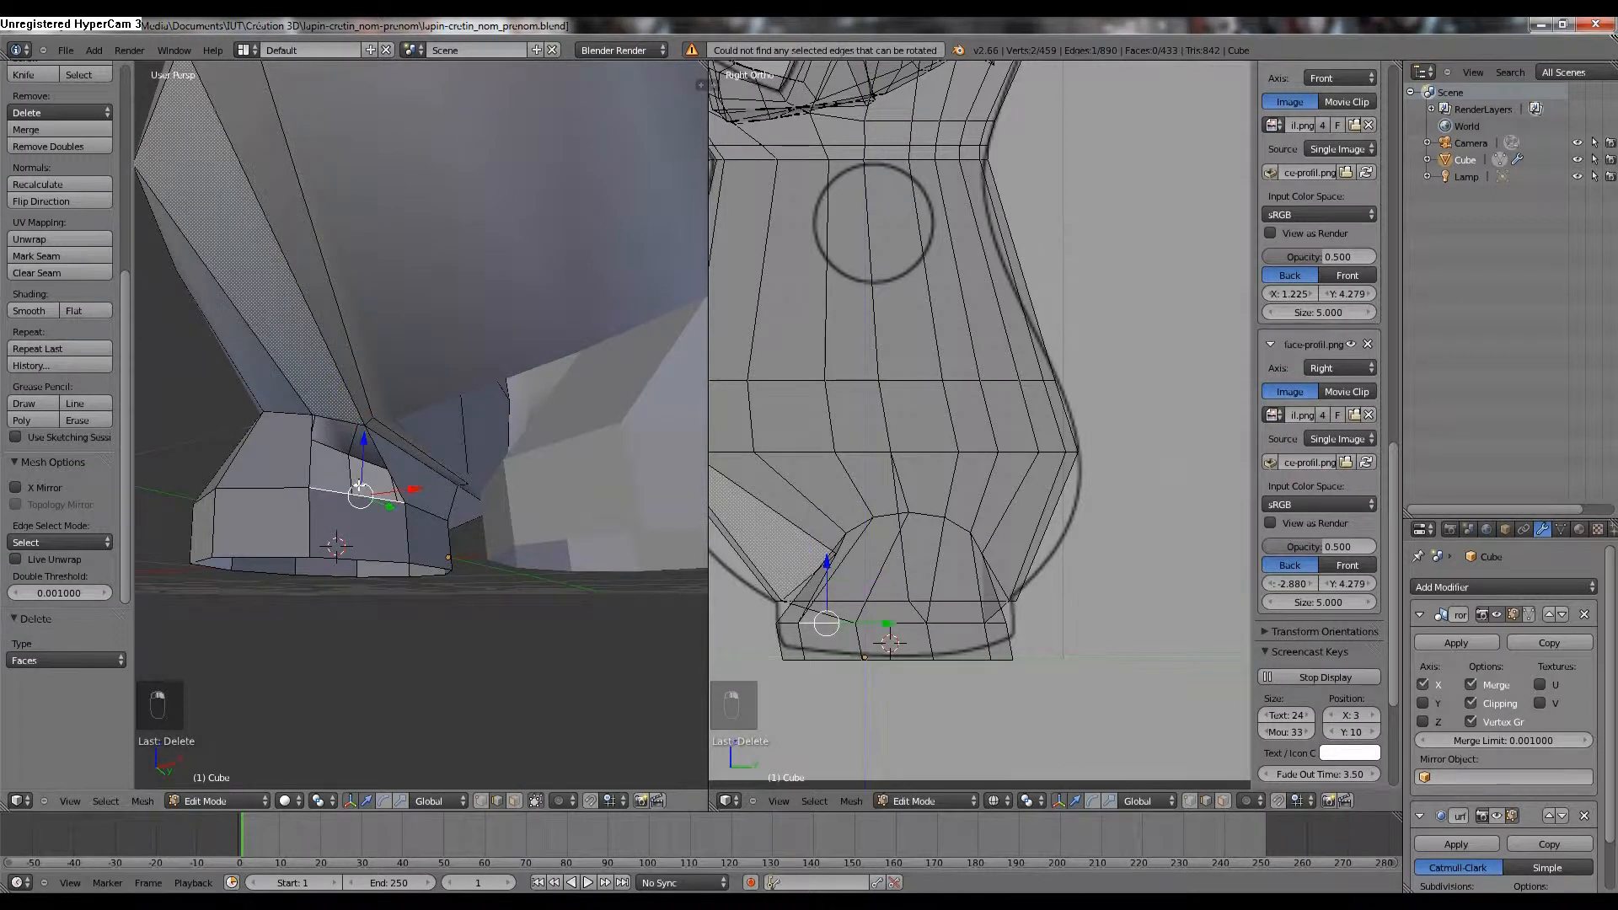
{"action": "middle_click_drag", "start_coordinate": [336, 518], "coordinate": [452, 486]}
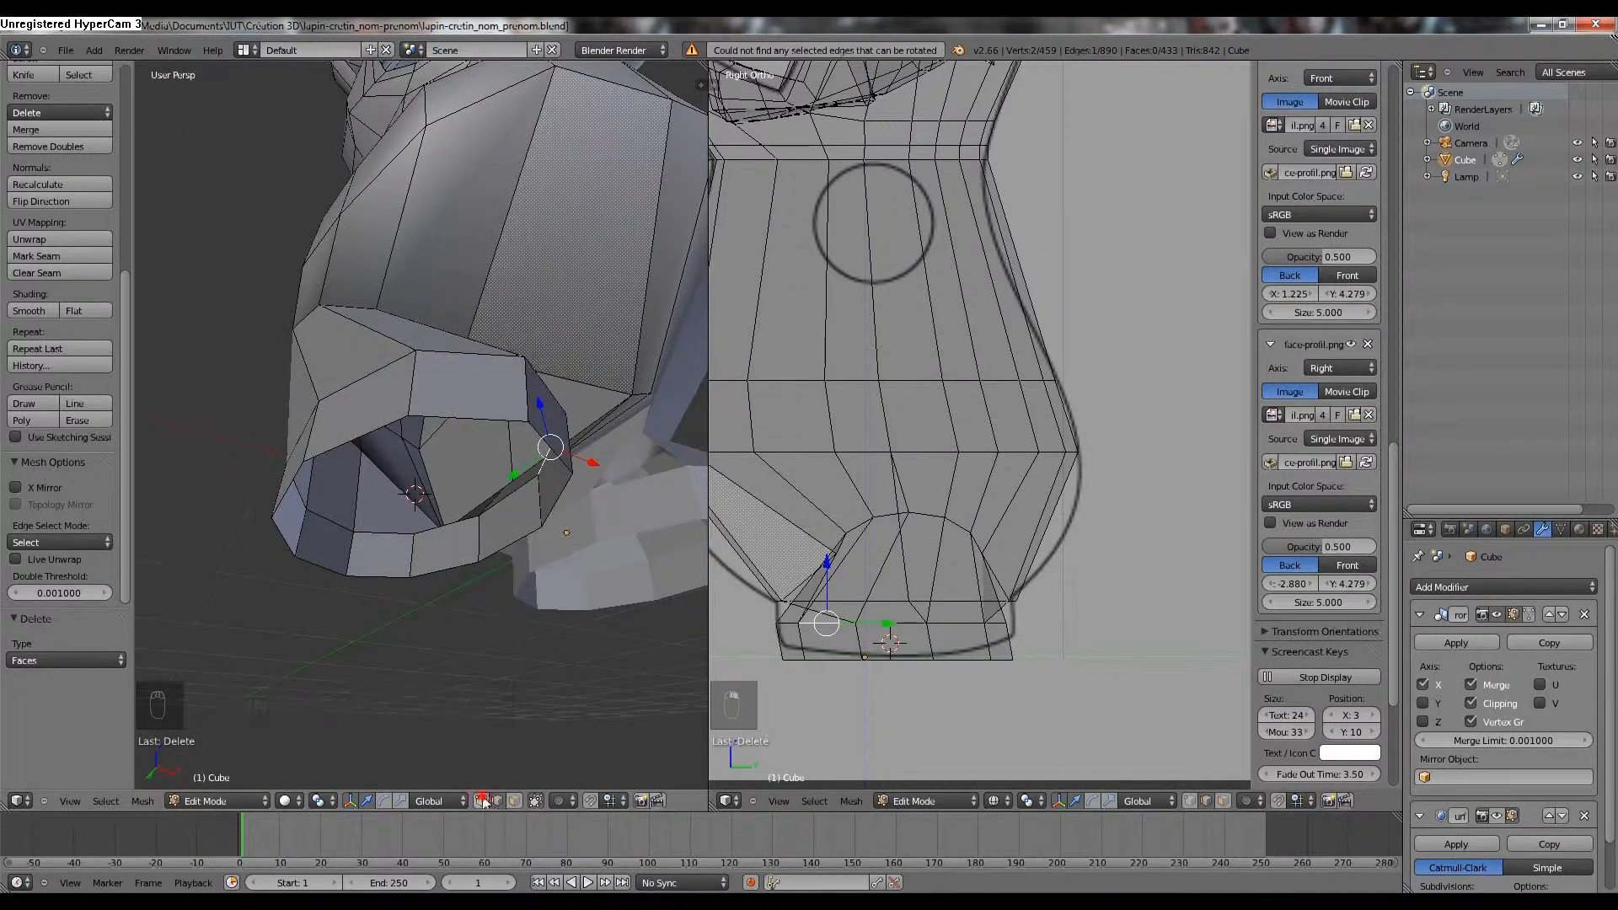
{"action": "left_click", "coordinate": [481, 800]}
{"action": "middle_click_drag", "start_coordinate": [460, 674], "coordinate": [423, 611]}
{"action": "middle_click_drag", "start_coordinate": [504, 498], "coordinate": [658, 503]}
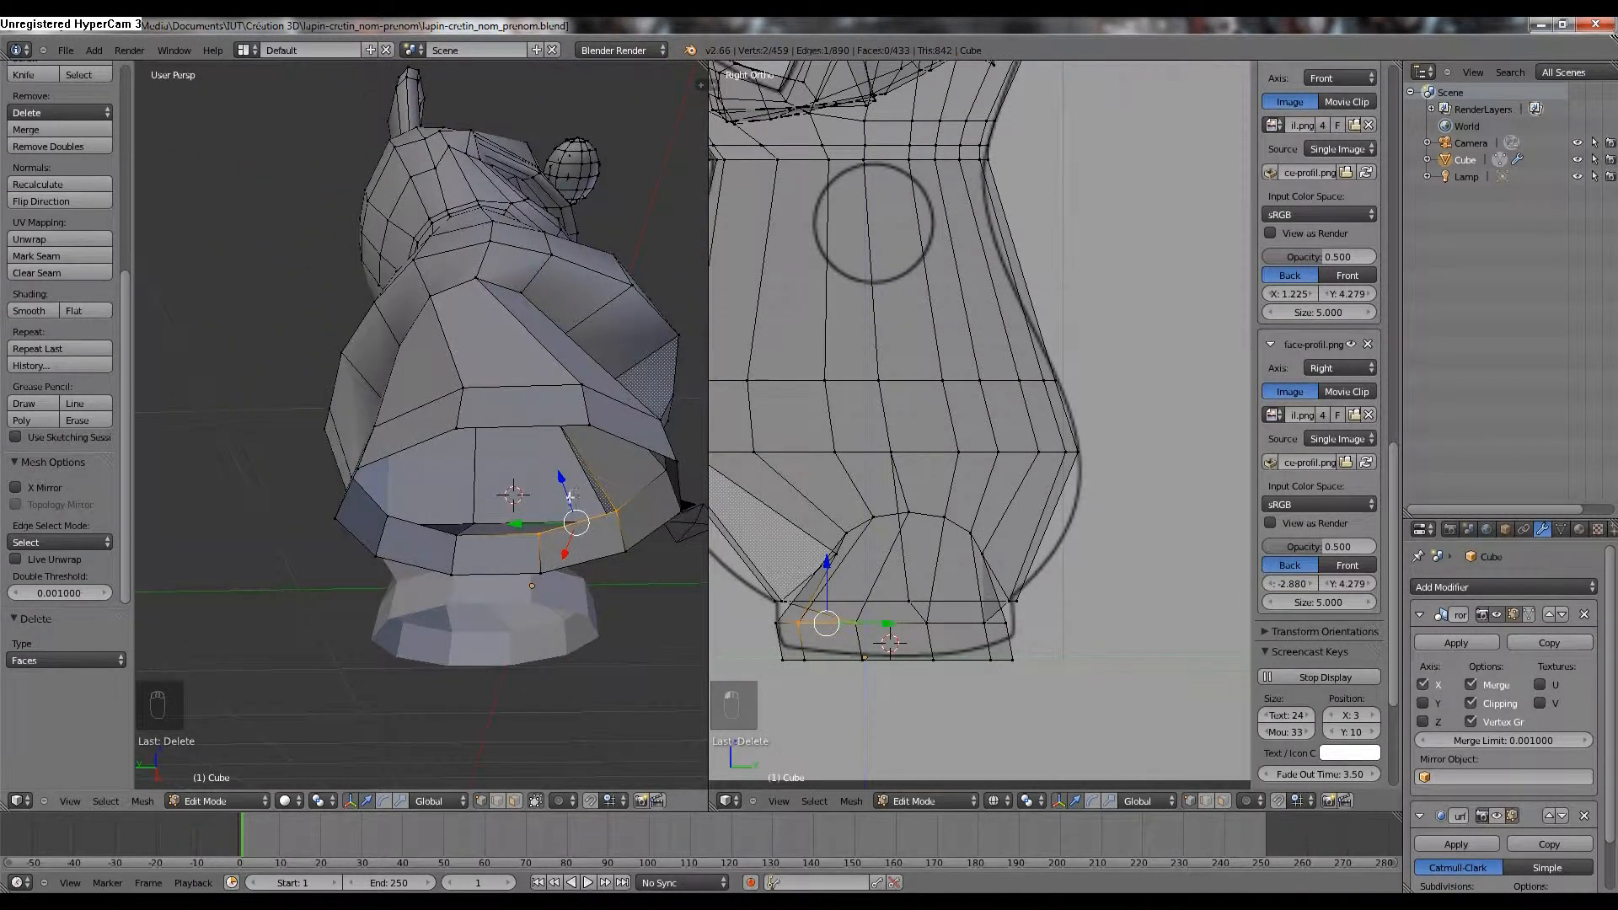
{"action": "right_click", "coordinate": [461, 426]}
{"action": "right_click", "coordinate": [455, 574], "text": "shift"}
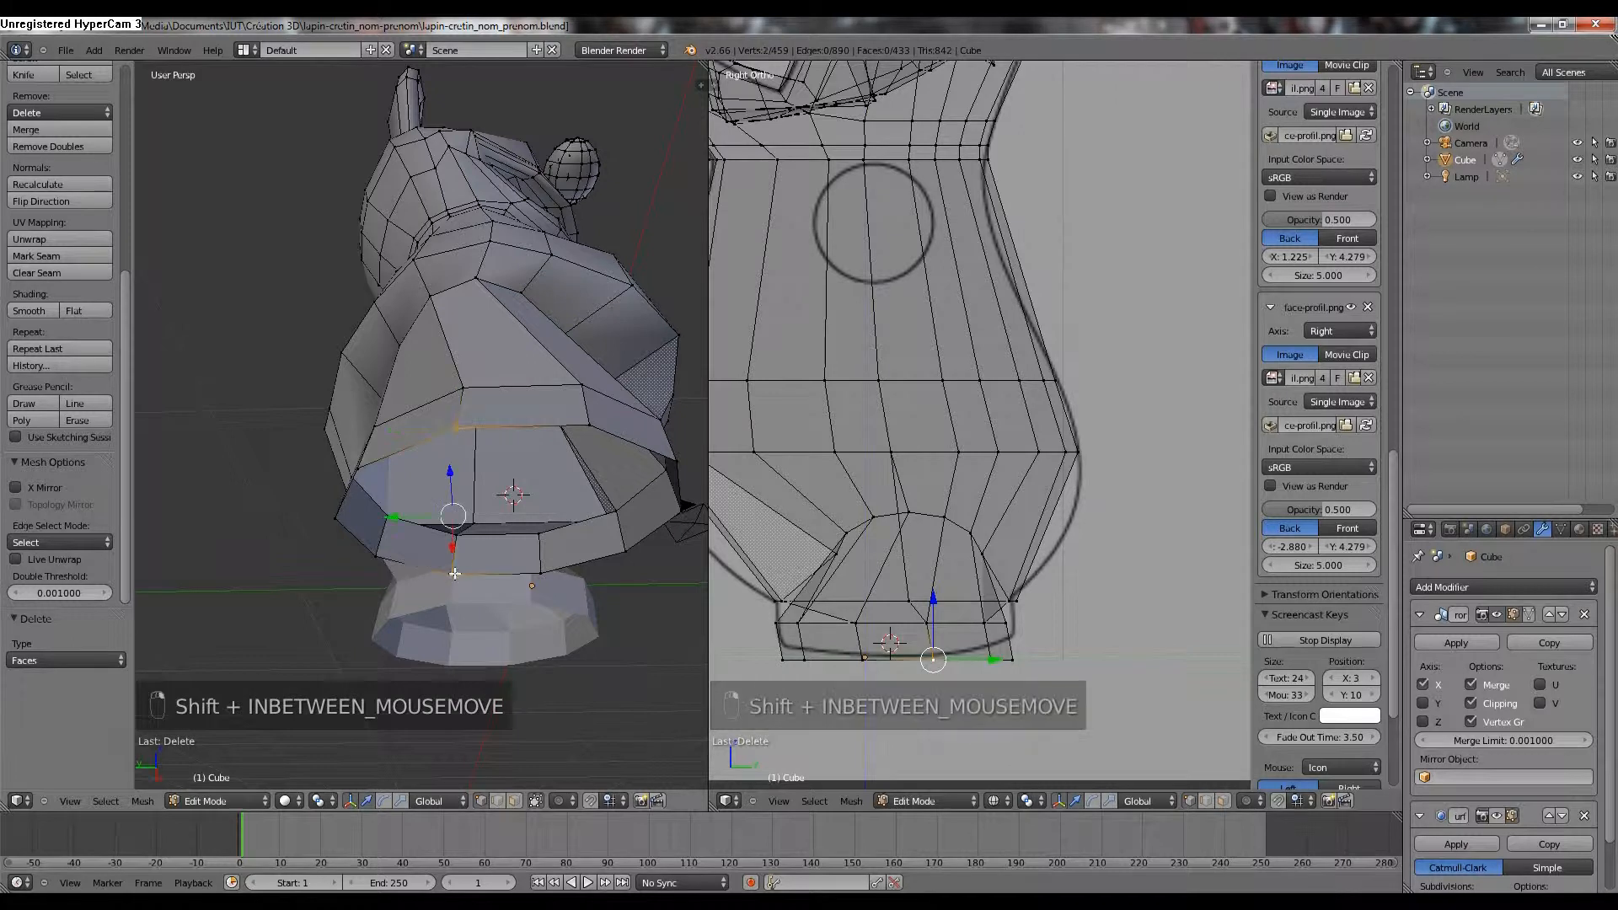
{"action": "key", "text": "f"}
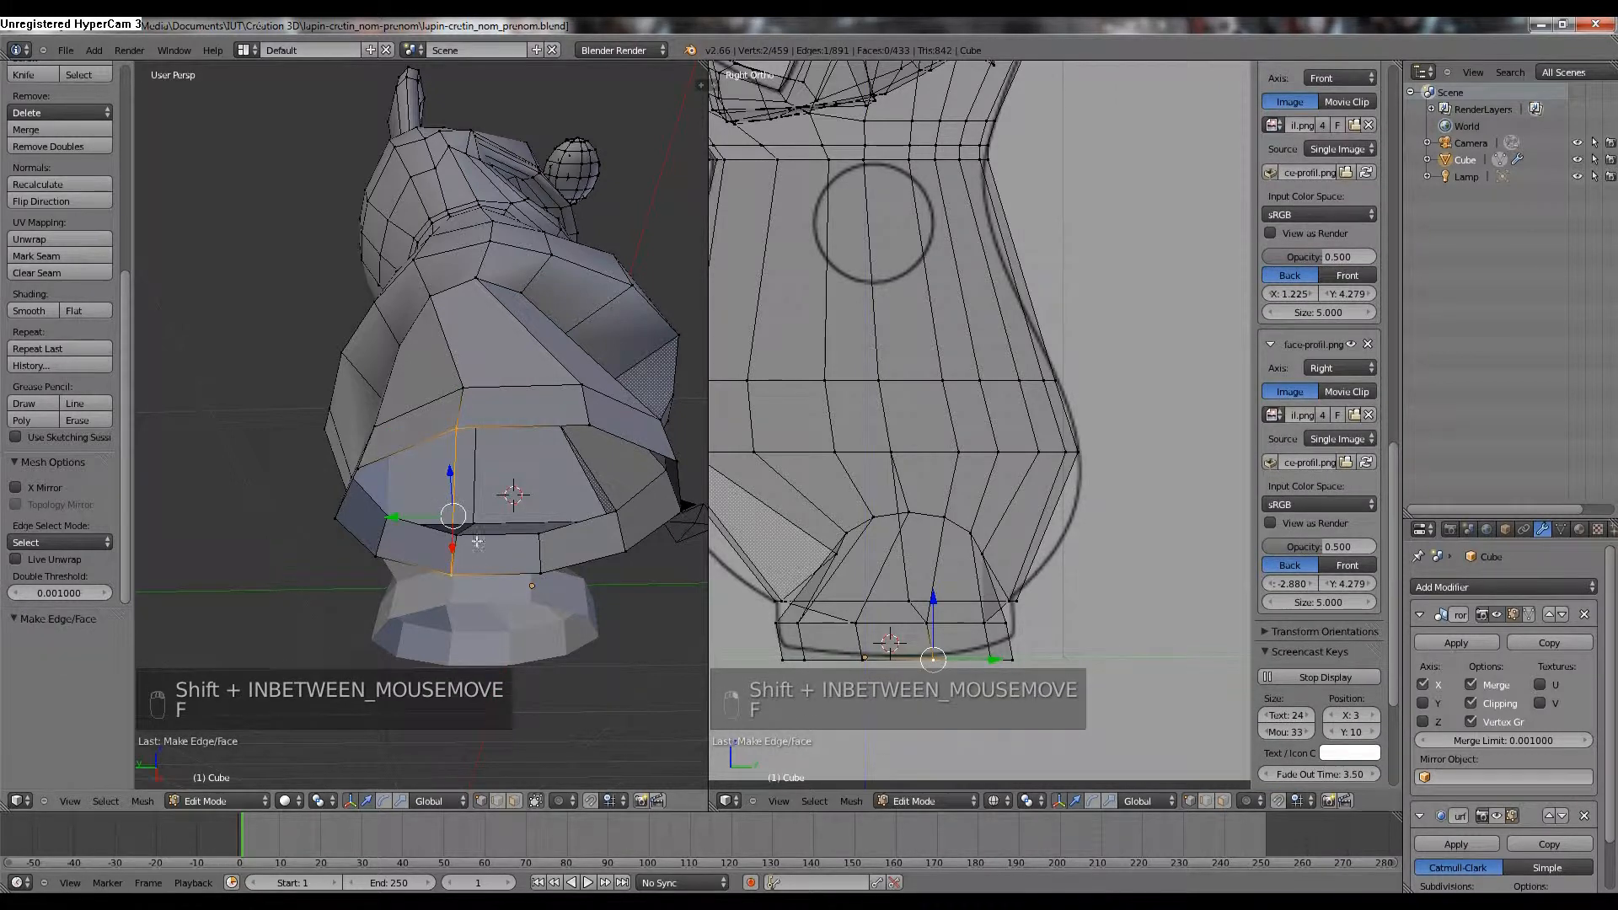
{"action": "right_click", "coordinate": [582, 432]}
{"action": "right_click", "coordinate": [543, 569], "text": "shift"}
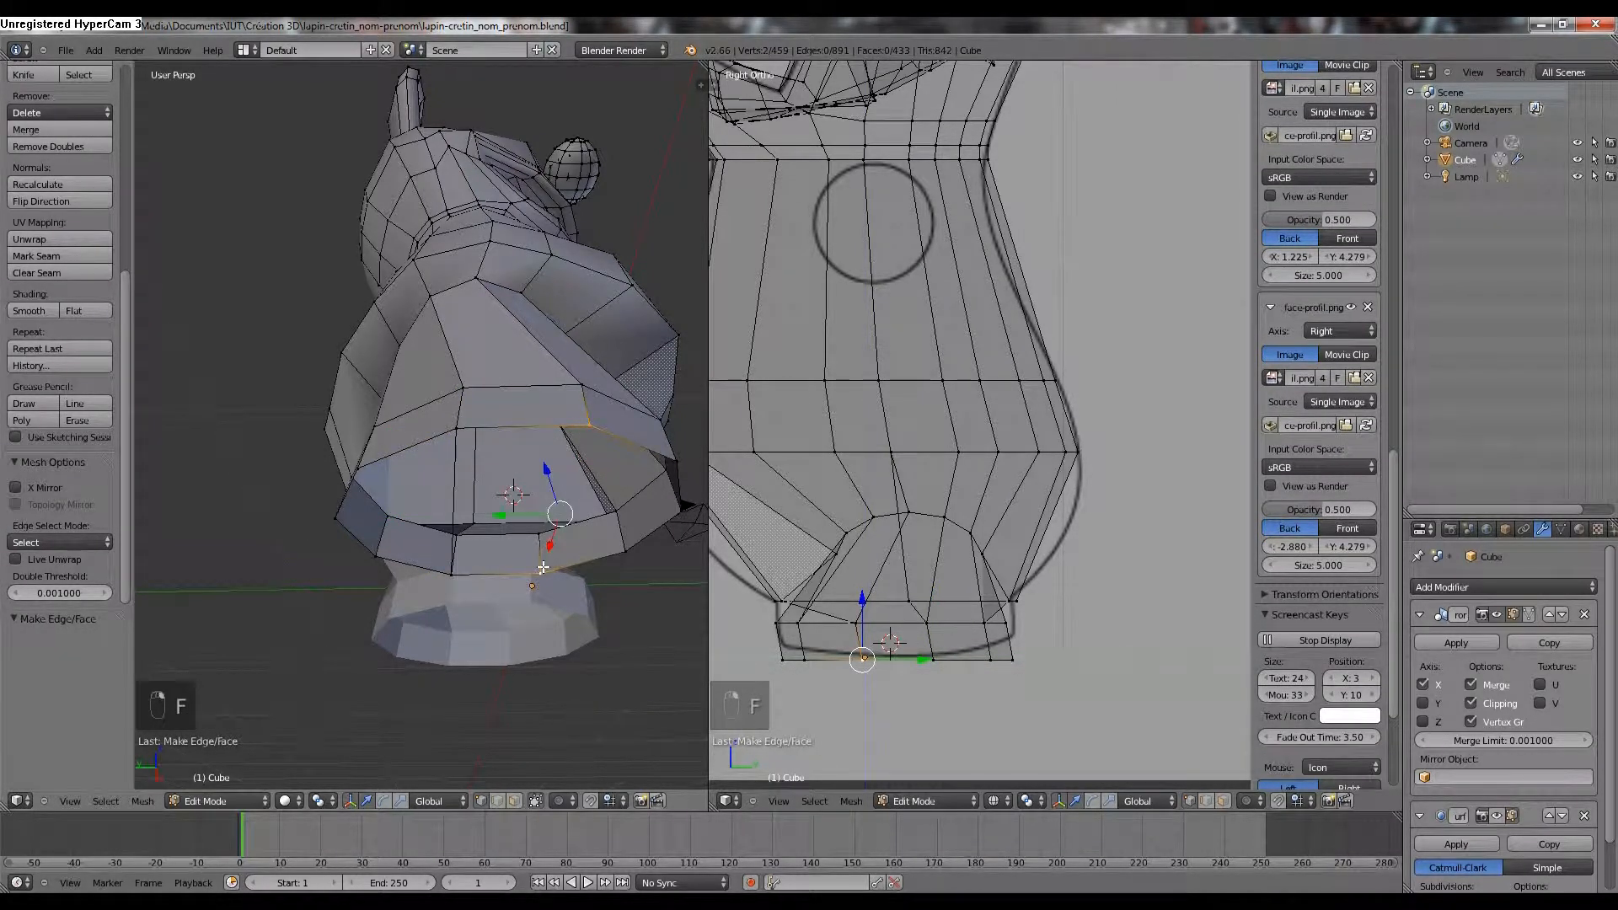
{"action": "key", "text": "f"}
Fill the middle strip of the sole with a face between the two cross edges.
{"action": "middle_click_drag", "start_coordinate": [544, 569], "coordinate": [470, 541]}
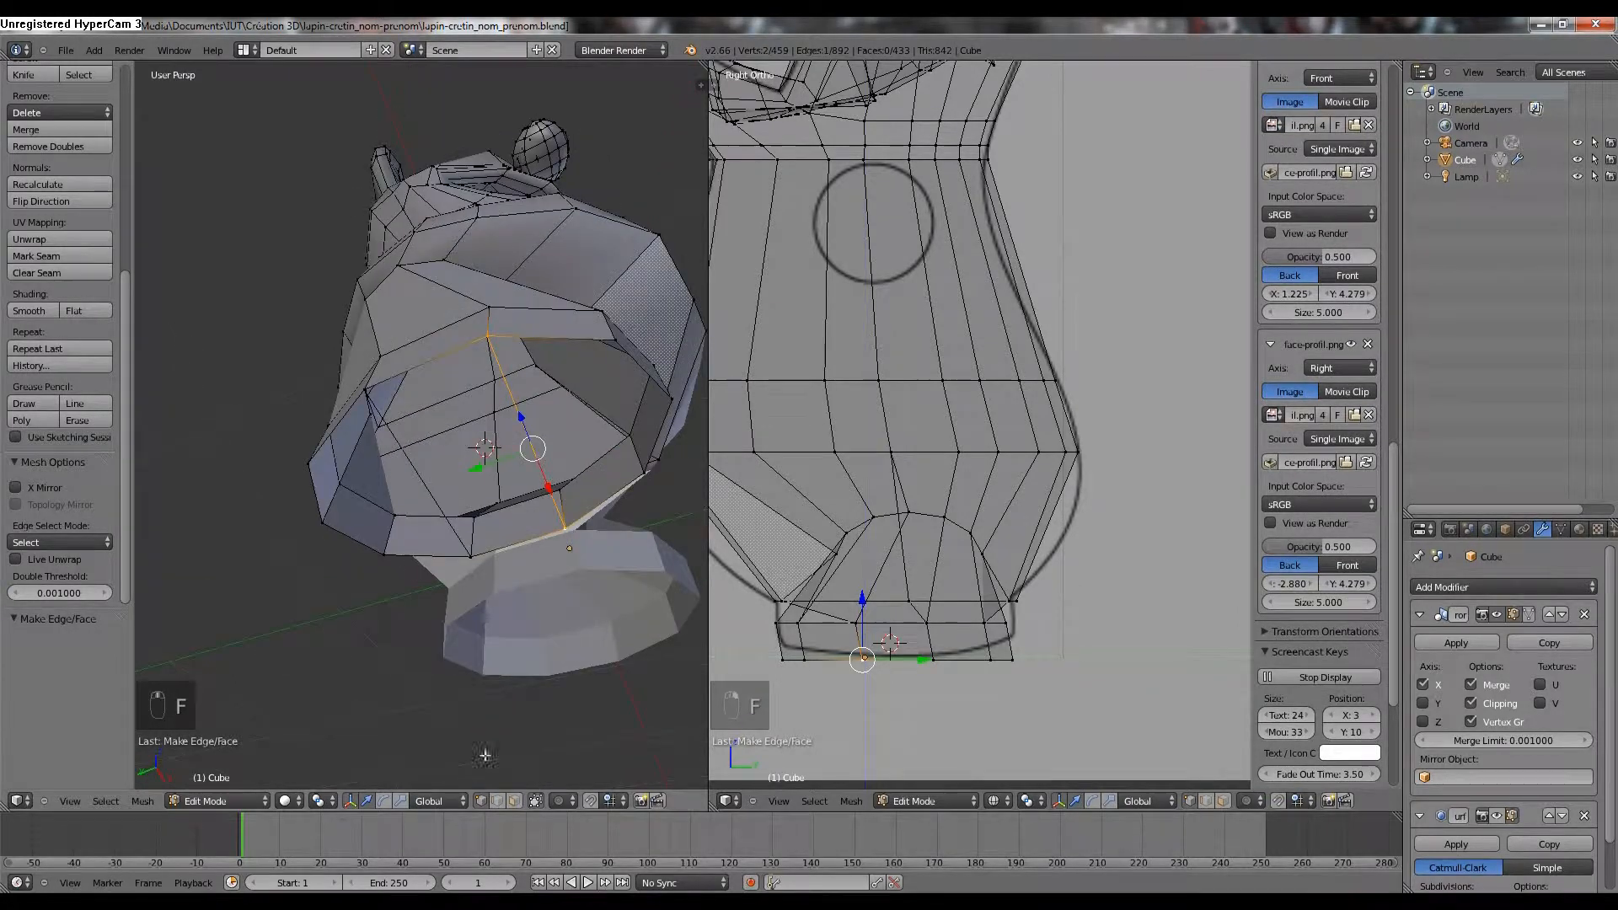
{"action": "left_click", "coordinate": [513, 802]}
{"action": "right_click", "coordinate": [443, 505]}
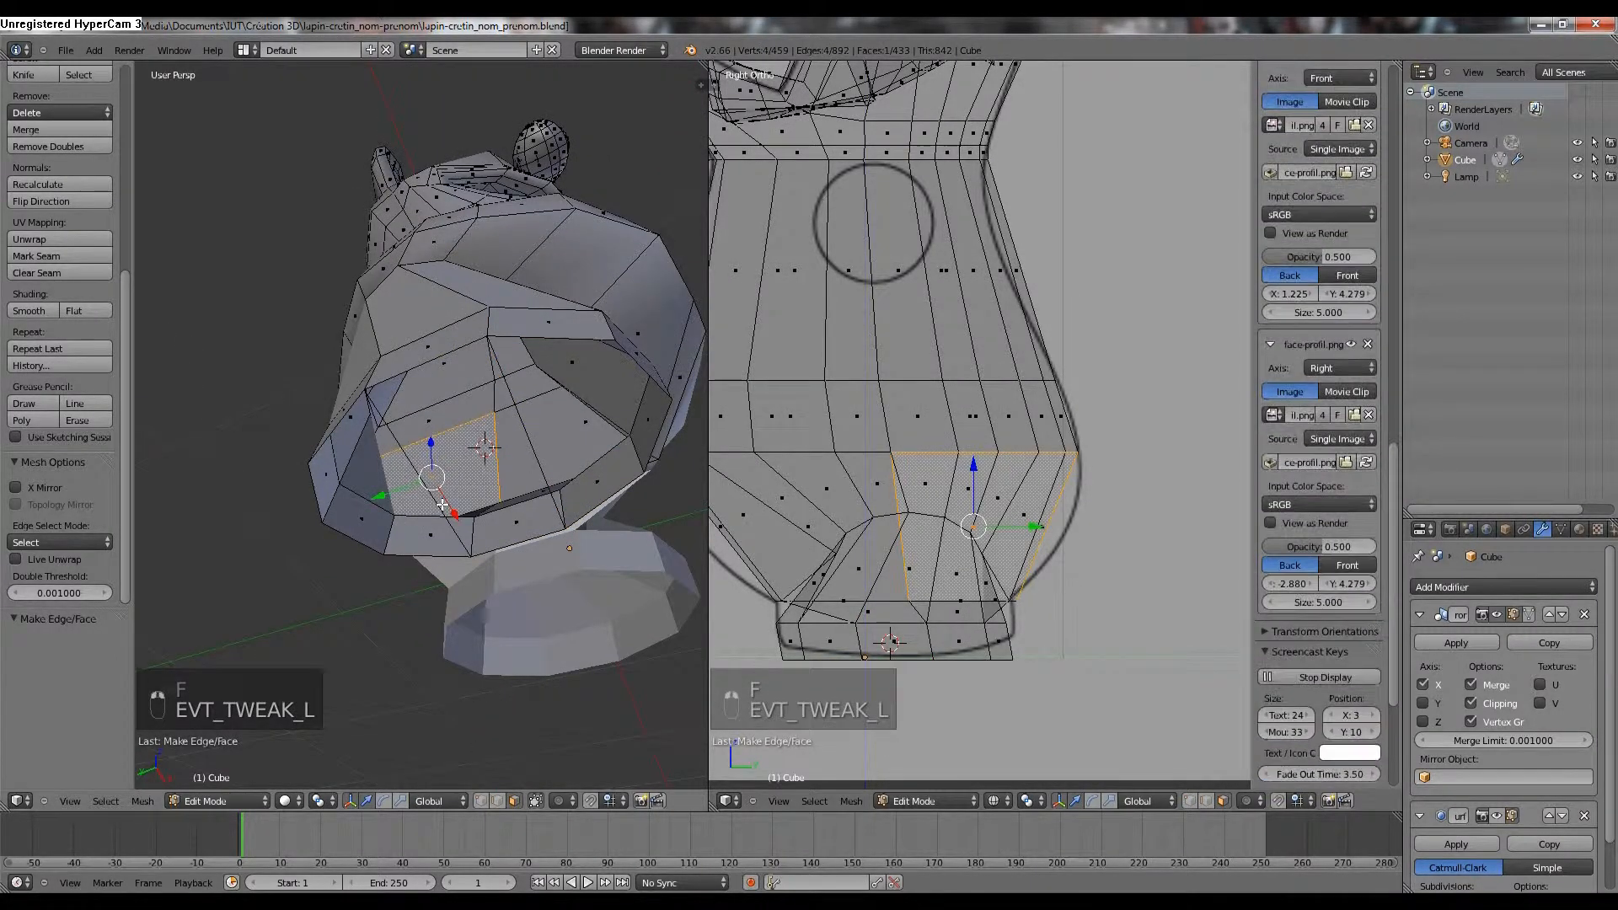
{"action": "left_click", "coordinate": [499, 800]}
{"action": "right_click", "coordinate": [448, 494]}
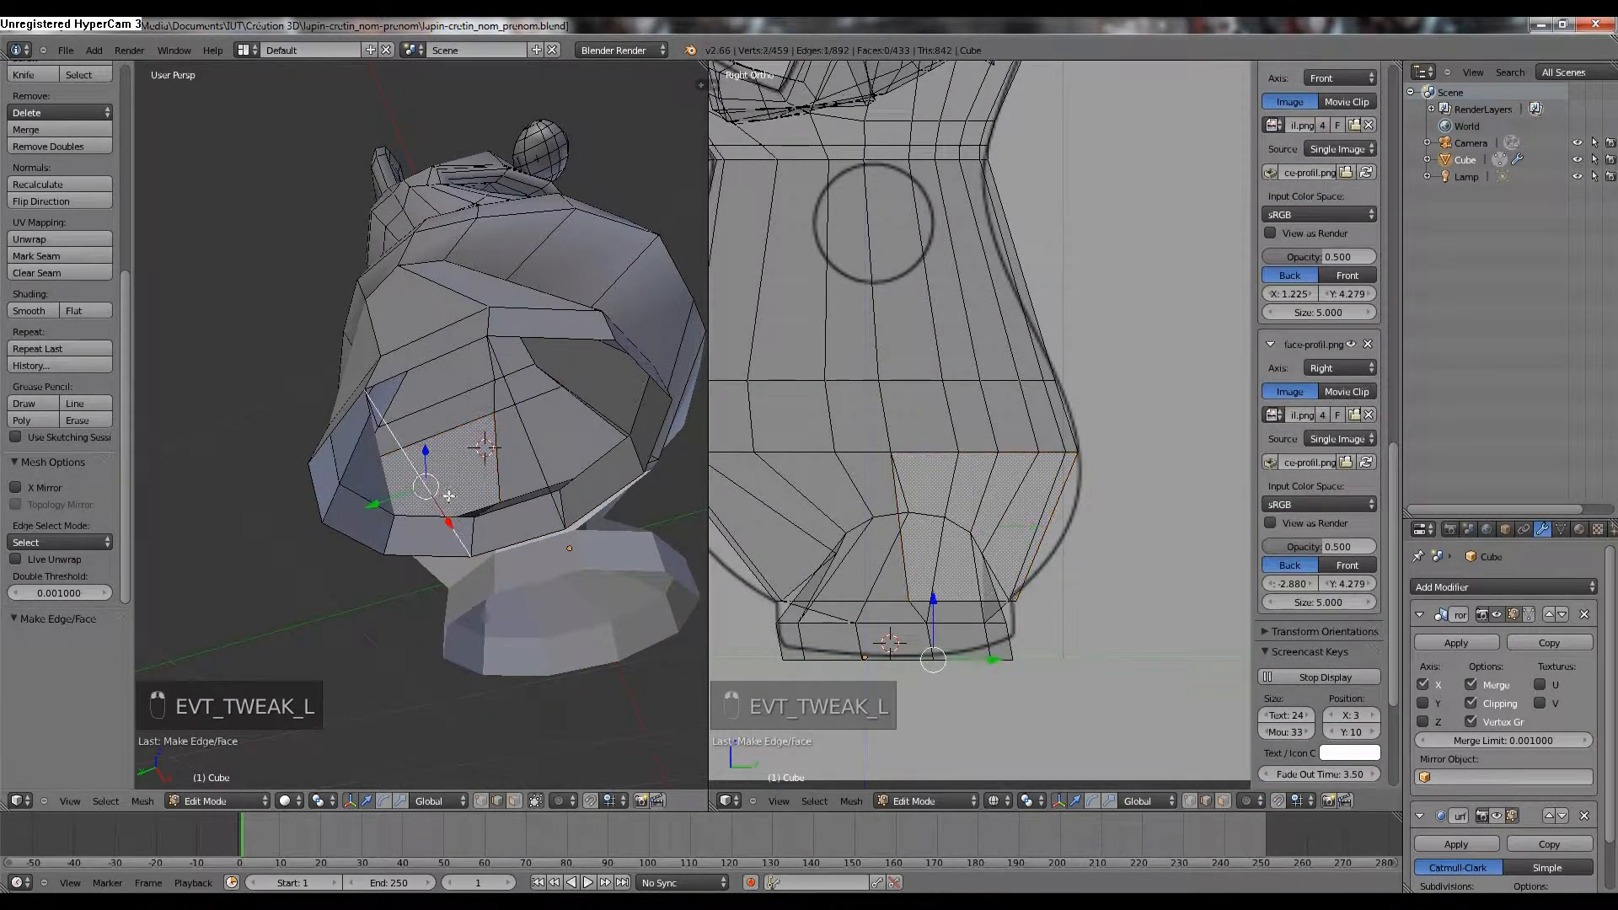
{"action": "right_click", "coordinate": [546, 473], "text": "shift"}
{"action": "middle_click_drag", "start_coordinate": [545, 473], "coordinate": [452, 417]}
{"action": "key", "text": "f"}
{"action": "middle_click_drag", "start_coordinate": [468, 506], "coordinate": [458, 501]}
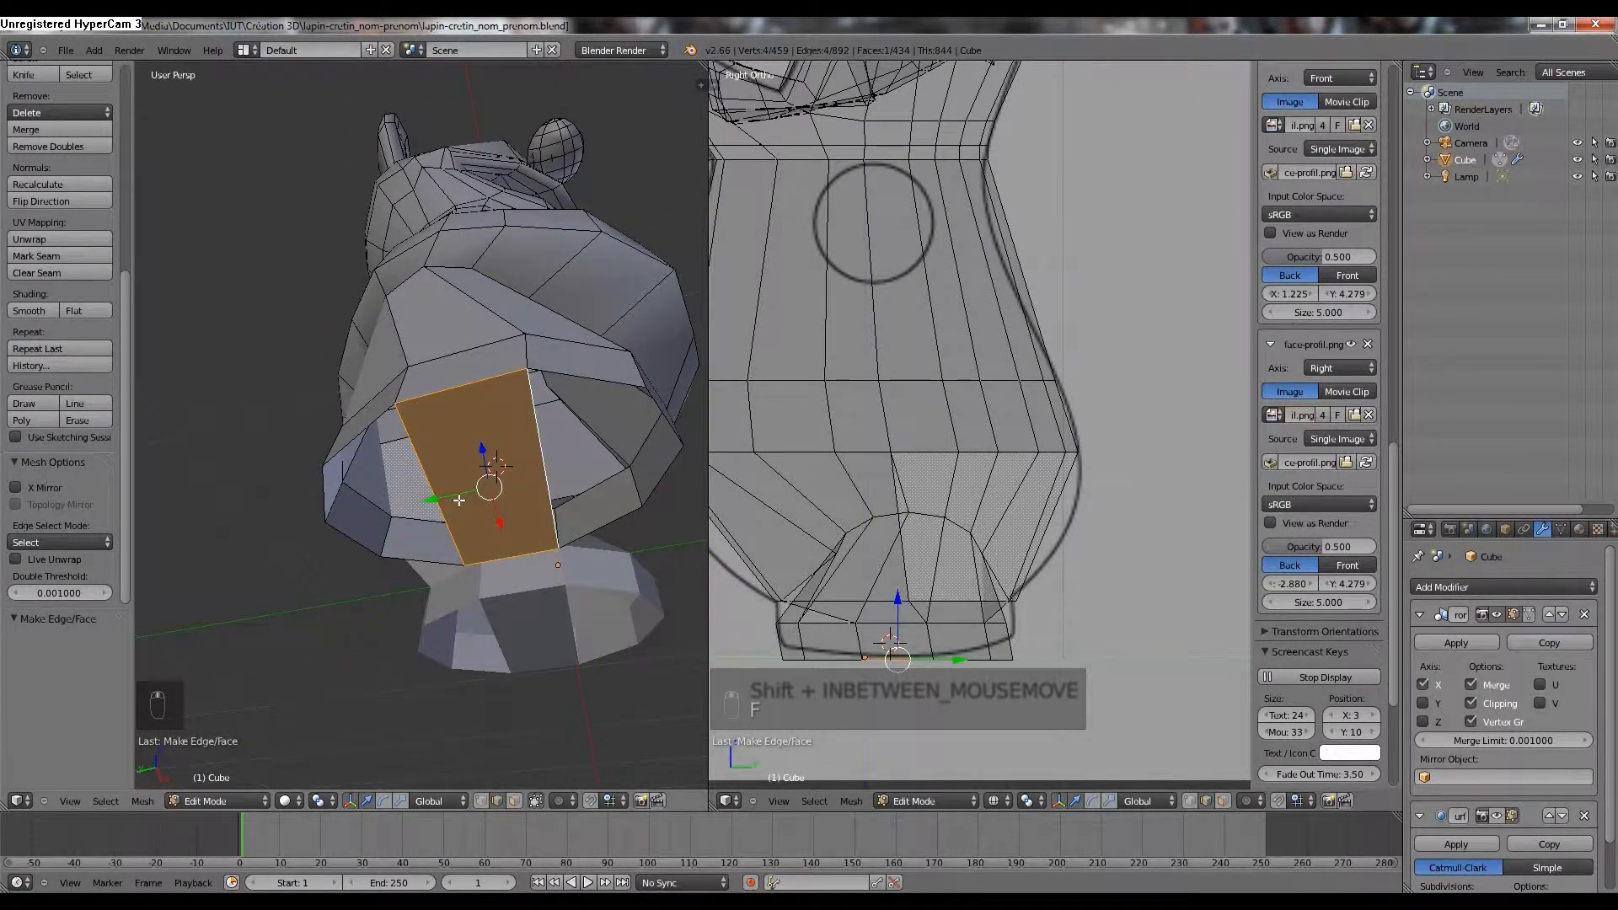
Add a single loop cut across the middle of the sole's central strip, splitting it into two faces.
{"action": "key", "text": "ctrl+r"}
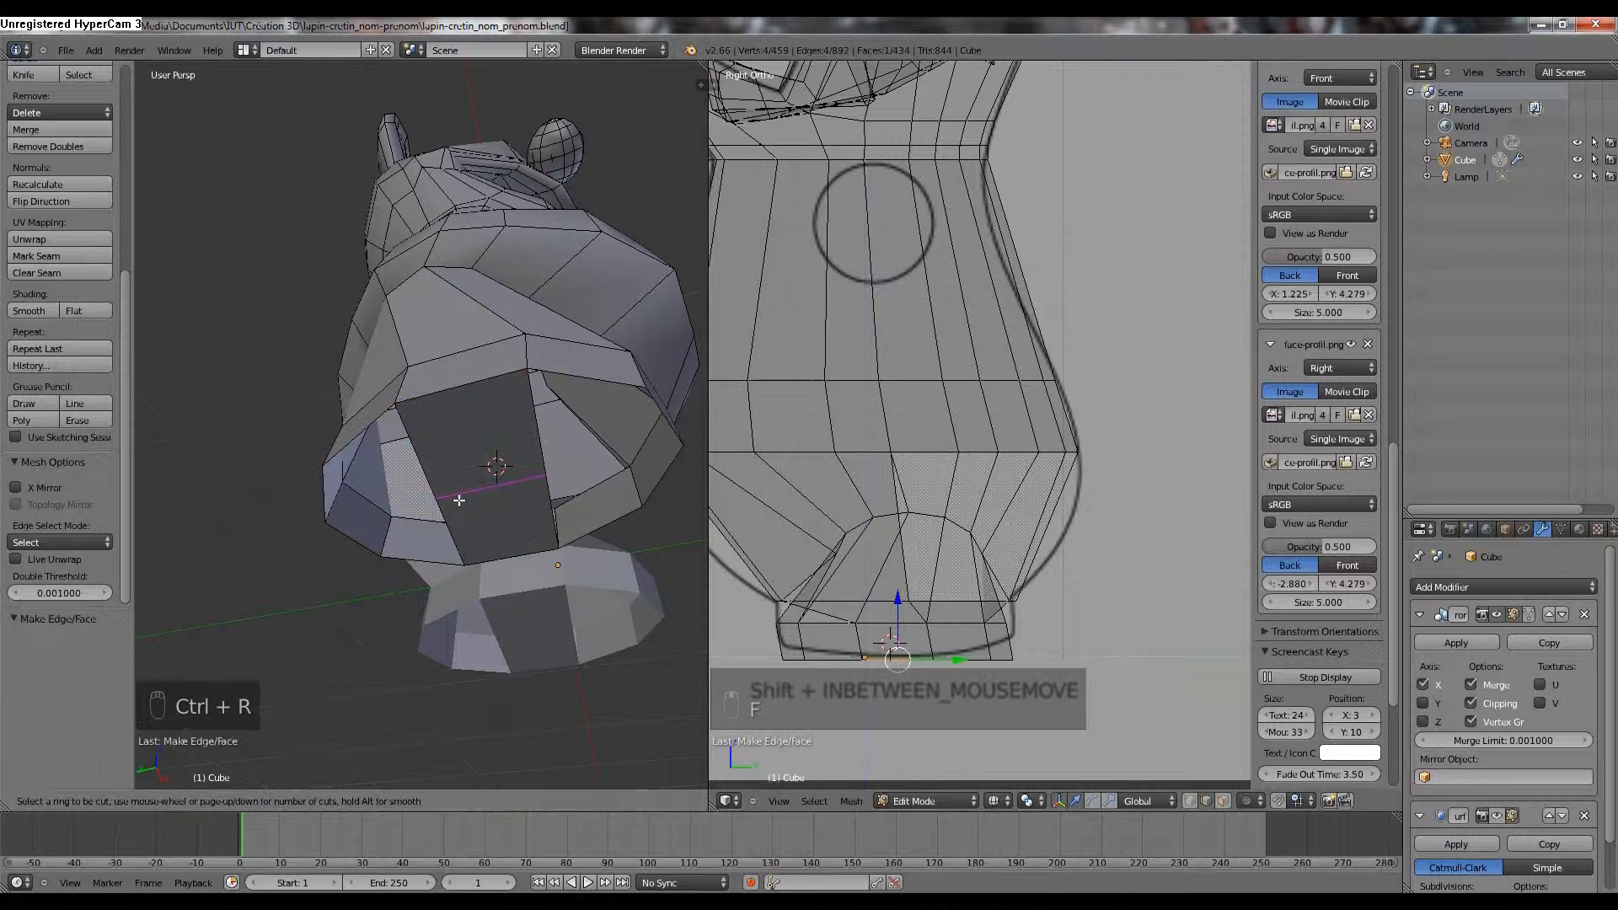
{"action": "left_click", "coordinate": [458, 500]}
{"action": "left_click", "coordinate": [459, 500]}
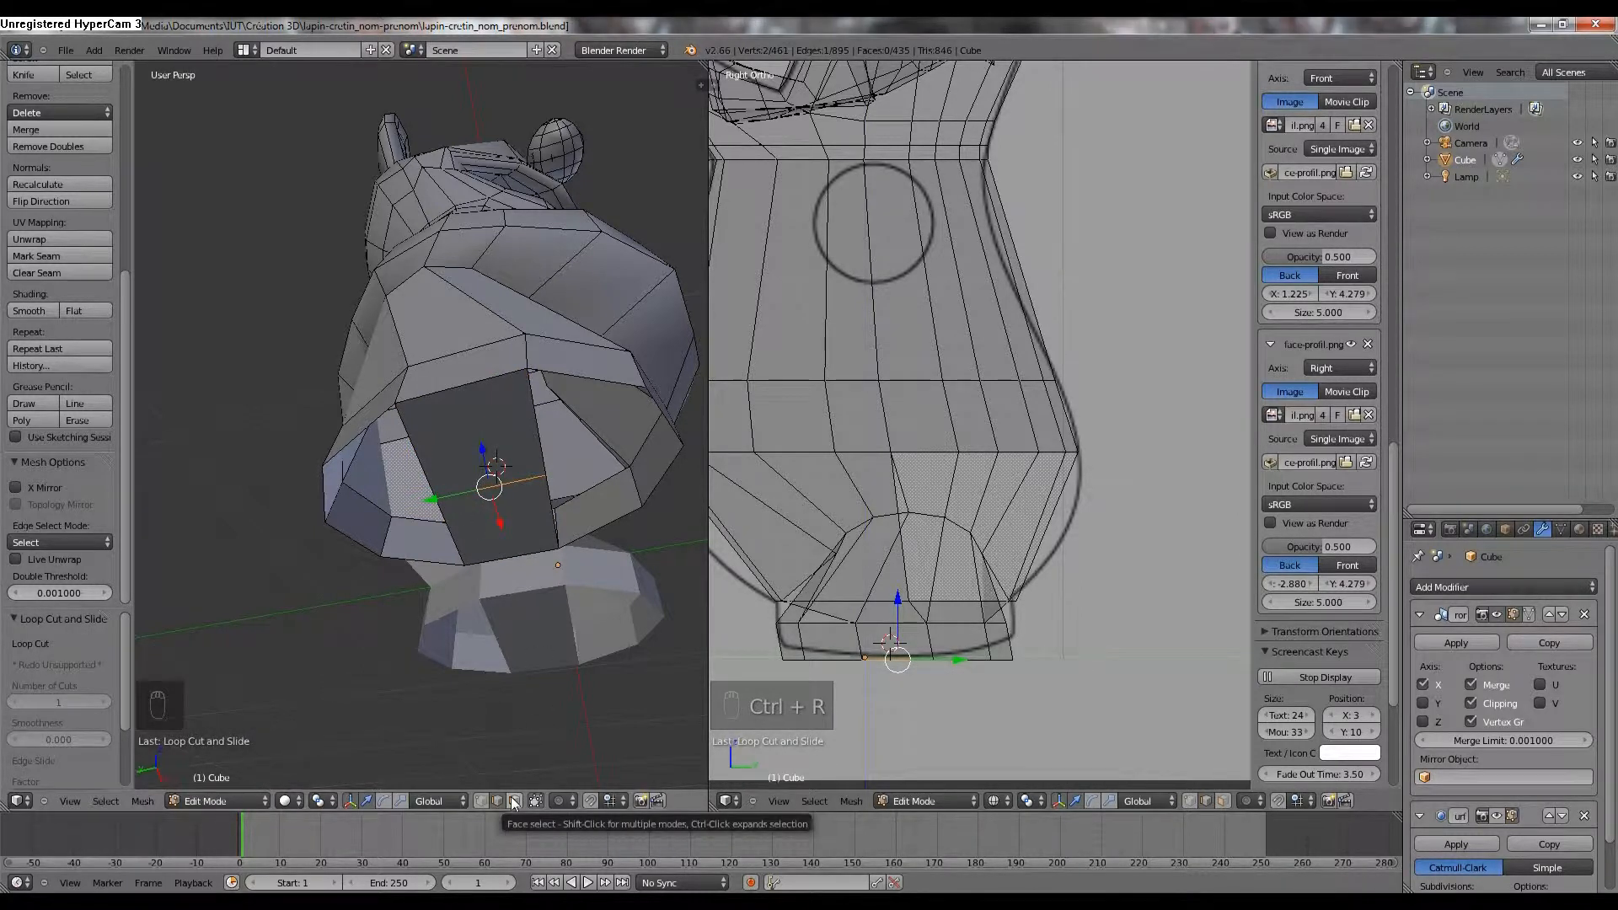
Fill the sole's opening on the -Y side of the central strip with two faces, each between a strip edge and the ring edge facing it.
{"action": "right_click", "coordinate": [539, 443]}
{"action": "middle_click_drag", "start_coordinate": [572, 418], "coordinate": [506, 427]}
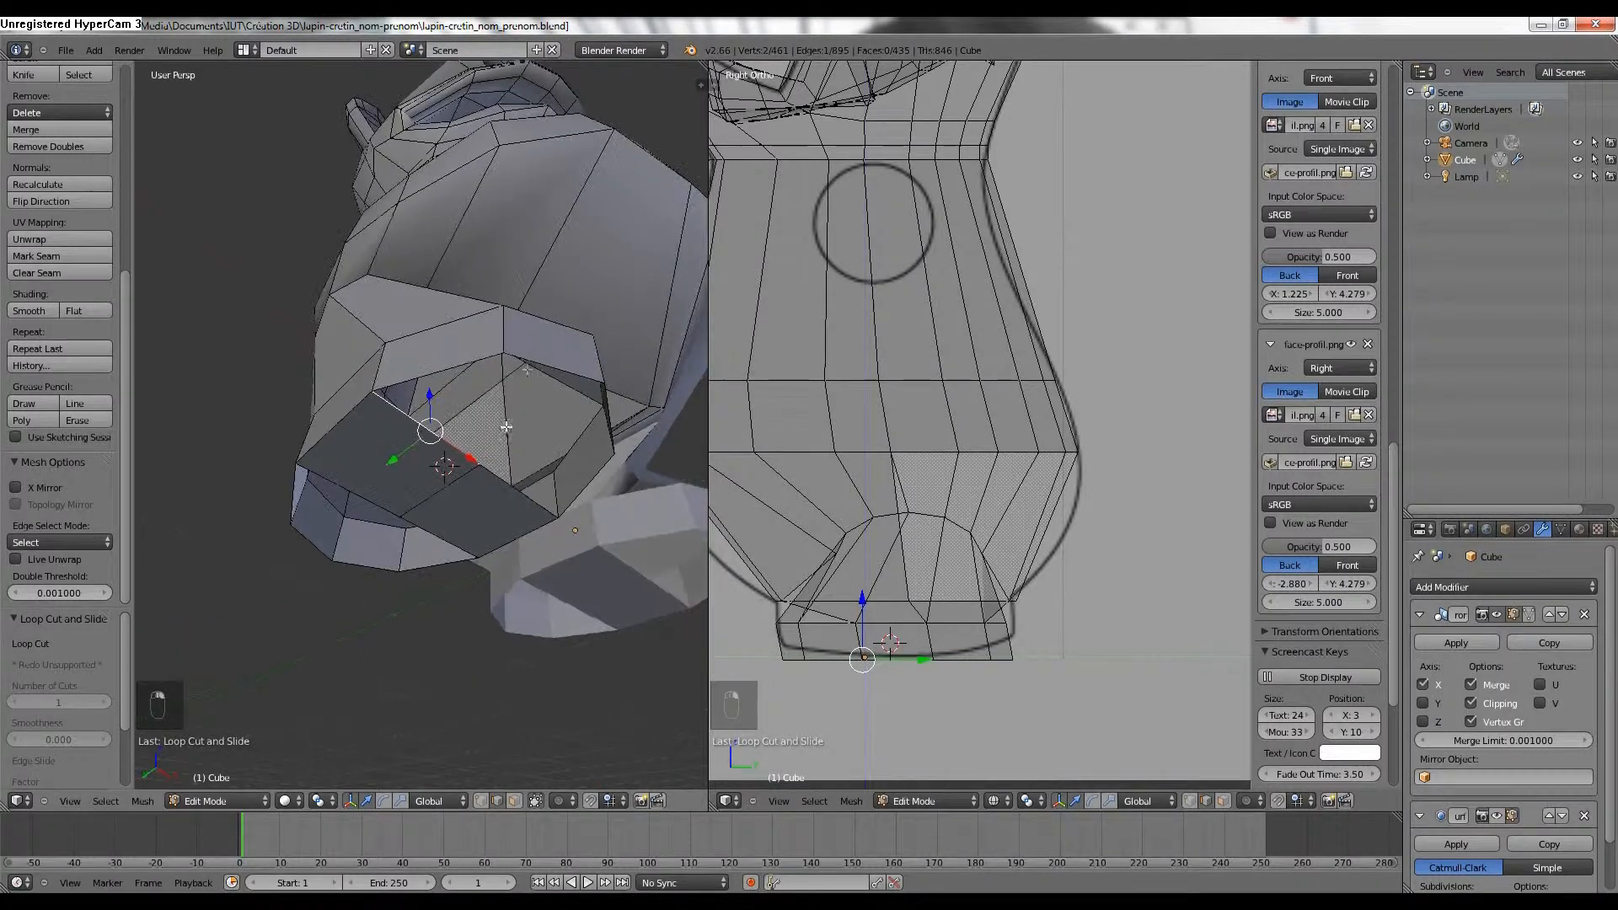
{"action": "right_click", "coordinate": [528, 369], "text": "shift"}
{"action": "right_click", "coordinate": [525, 362]}
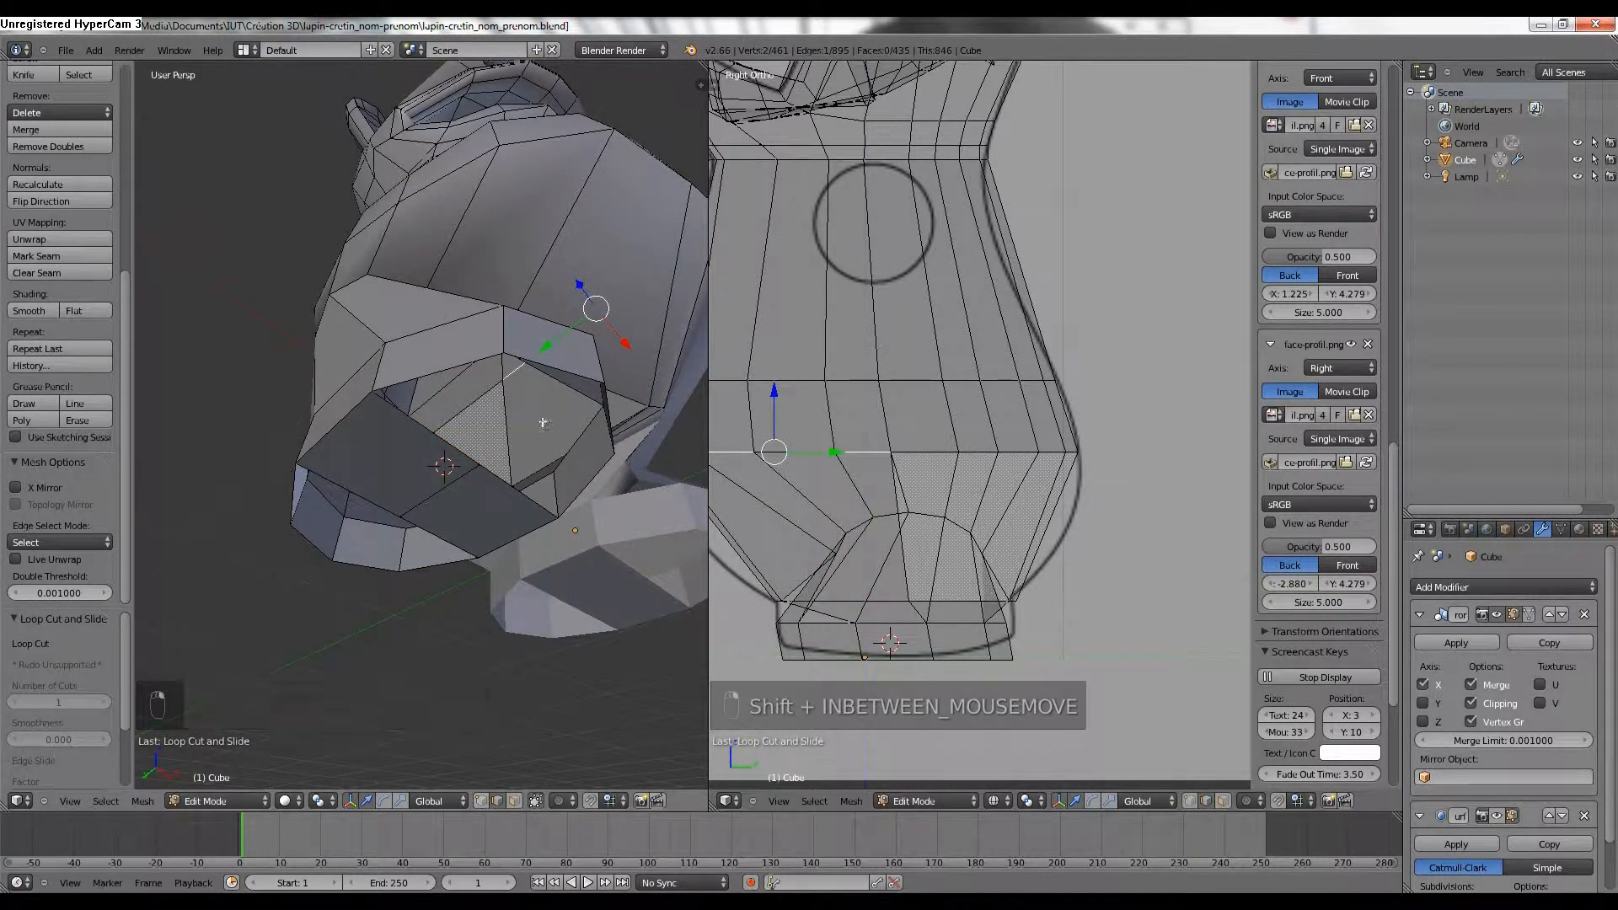
{"action": "right_click", "coordinate": [564, 373]}
{"action": "right_click", "coordinate": [431, 429], "text": "shift"}
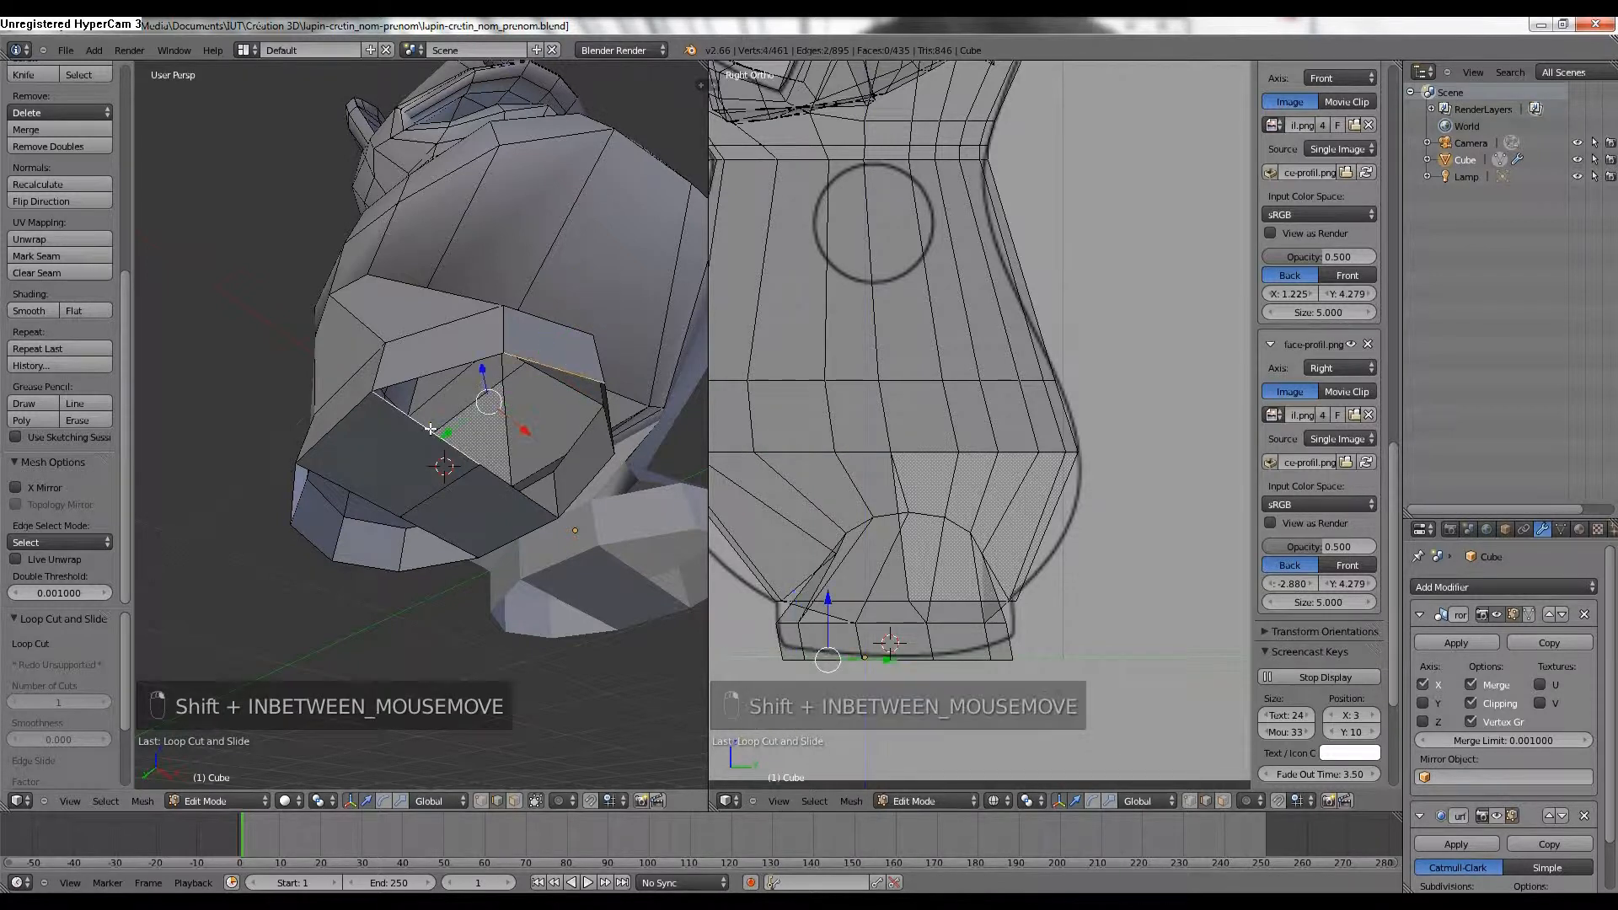
{"action": "key", "text": "f"}
{"action": "middle_click_drag", "start_coordinate": [437, 472], "coordinate": [418, 486]}
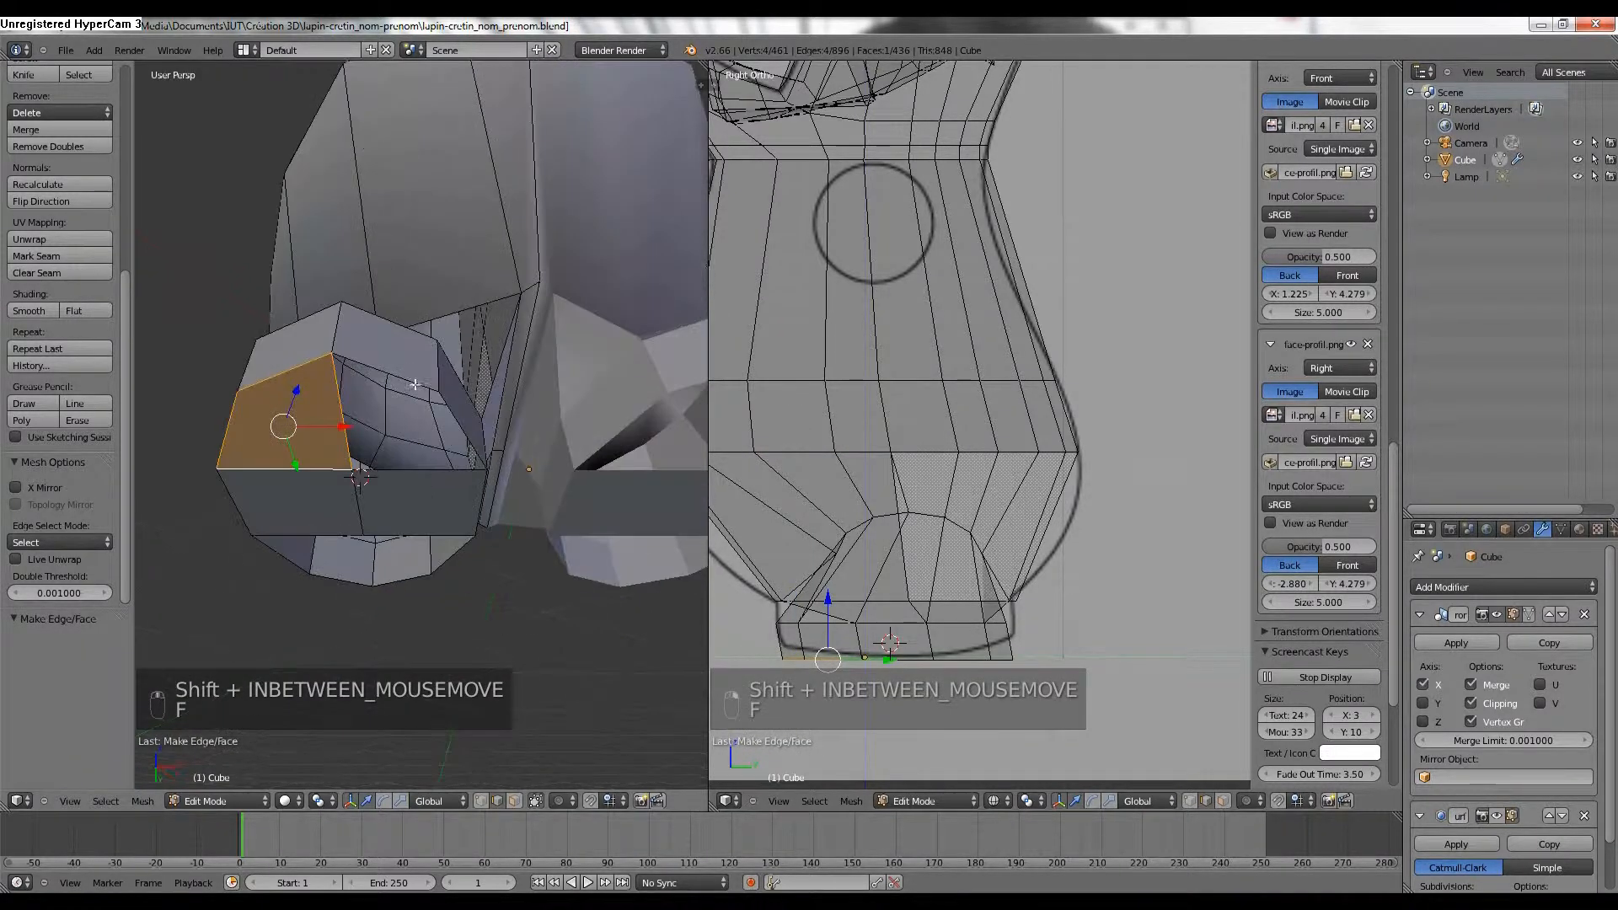
{"action": "right_click", "coordinate": [403, 374]}
{"action": "right_click", "coordinate": [418, 470], "text": "shift"}
{"action": "key", "text": "f"}
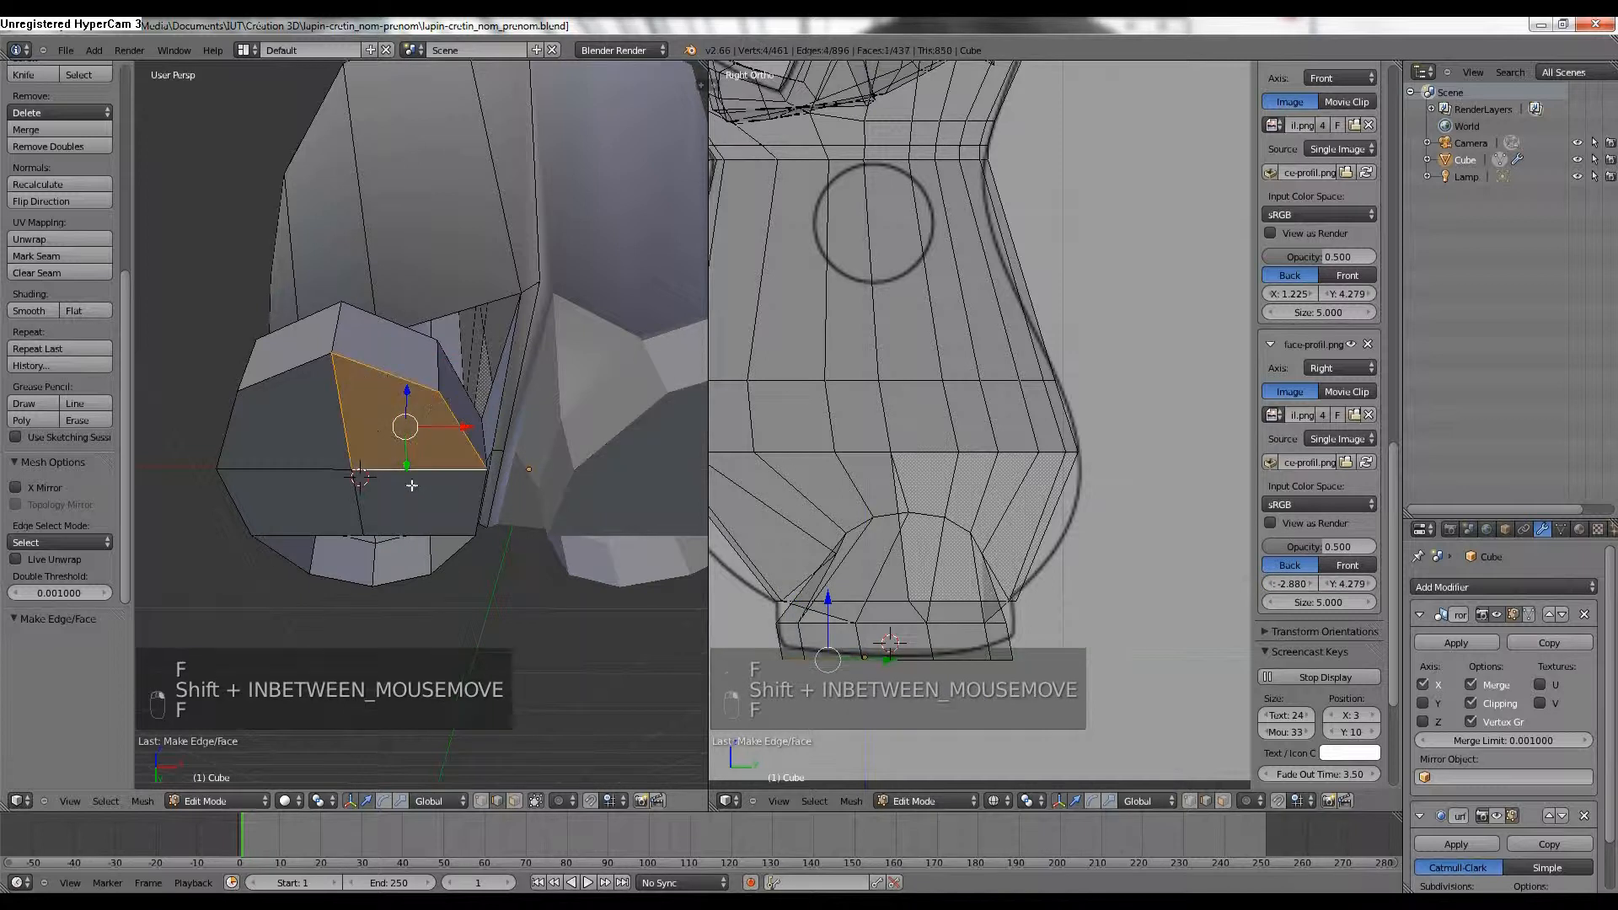
Close the sole's remaining opening on the +Y side of the central strip with two faces and save the file over the existing one.
{"action": "right_click", "coordinate": [405, 534]}
{"action": "right_click", "coordinate": [408, 567], "text": "shift"}
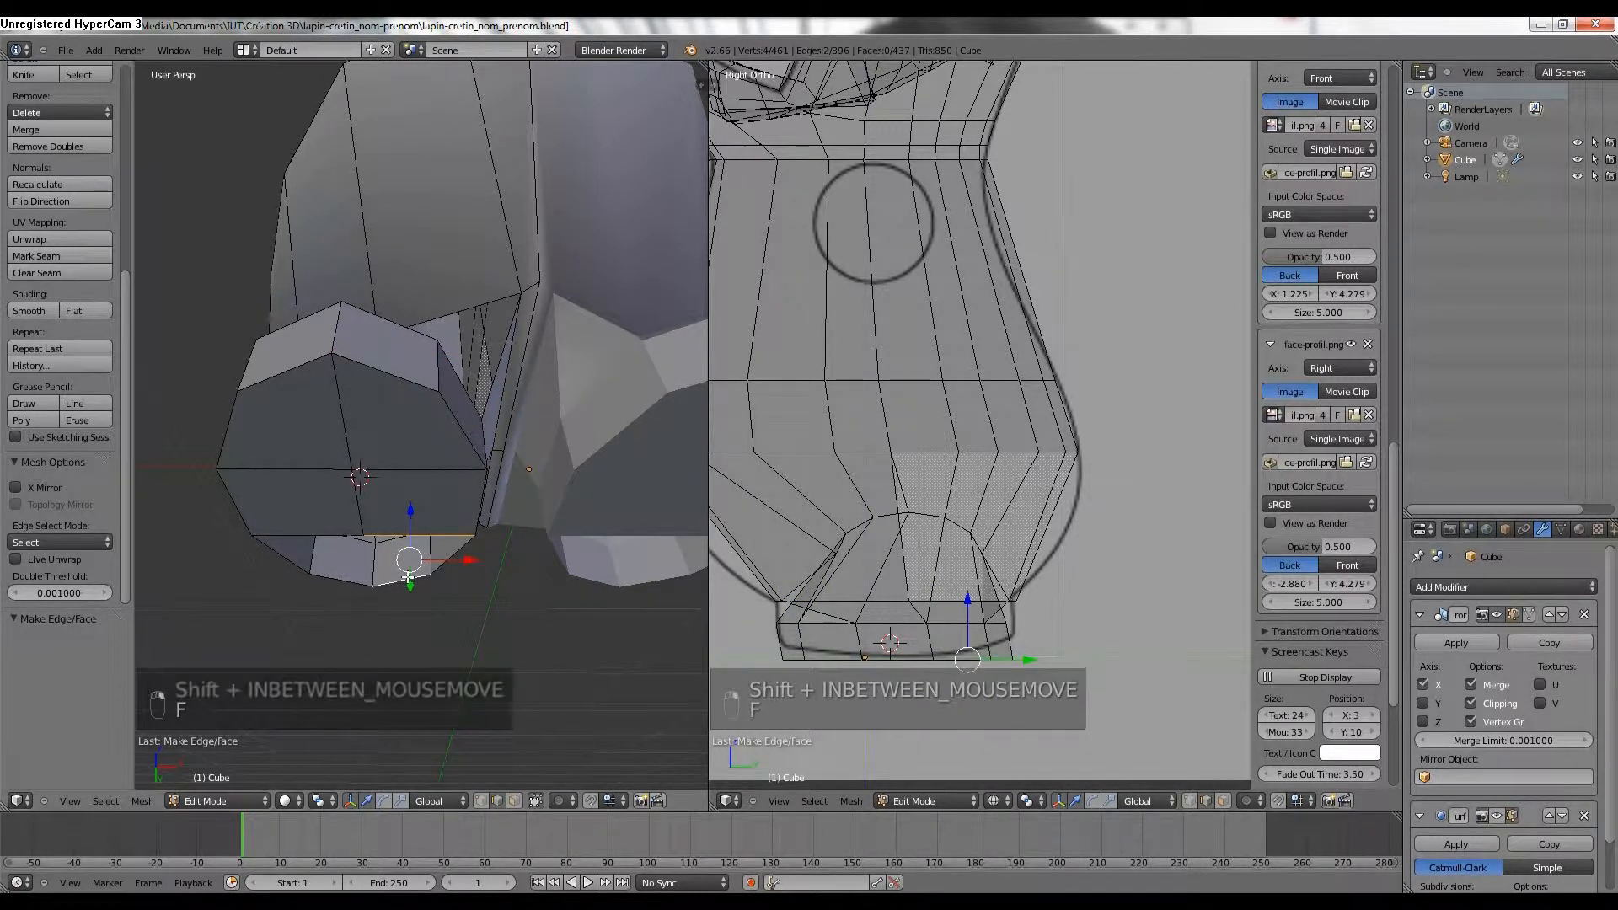
{"action": "key", "text": "f"}
{"action": "right_click", "coordinate": [344, 579]}
{"action": "right_click", "coordinate": [324, 534], "text": "shift"}
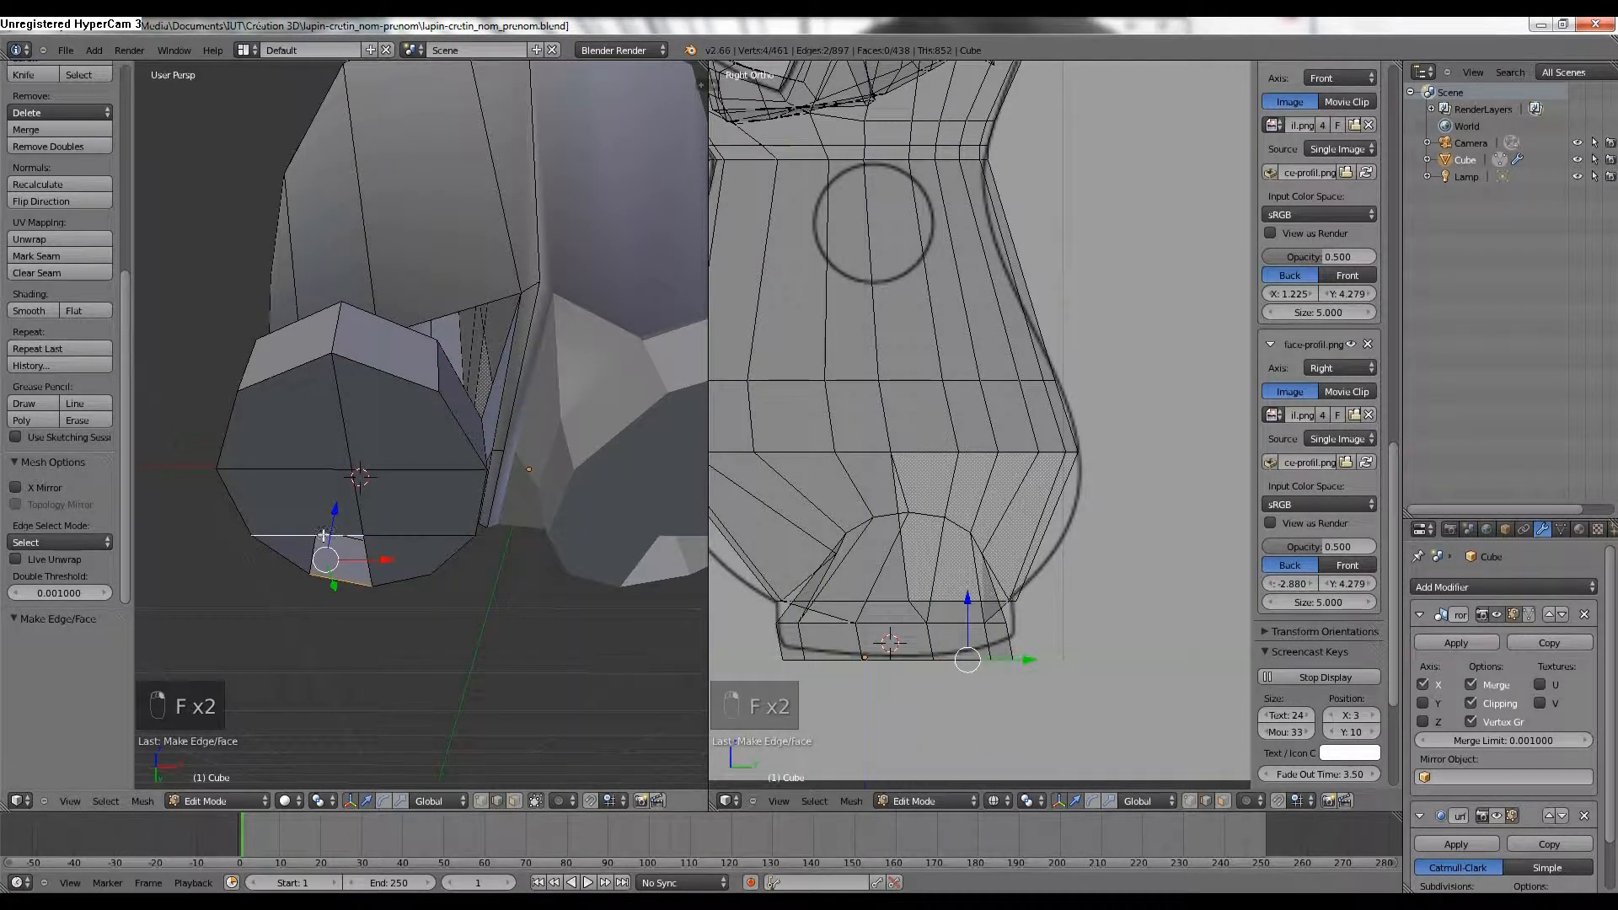
{"action": "key", "text": "f"}
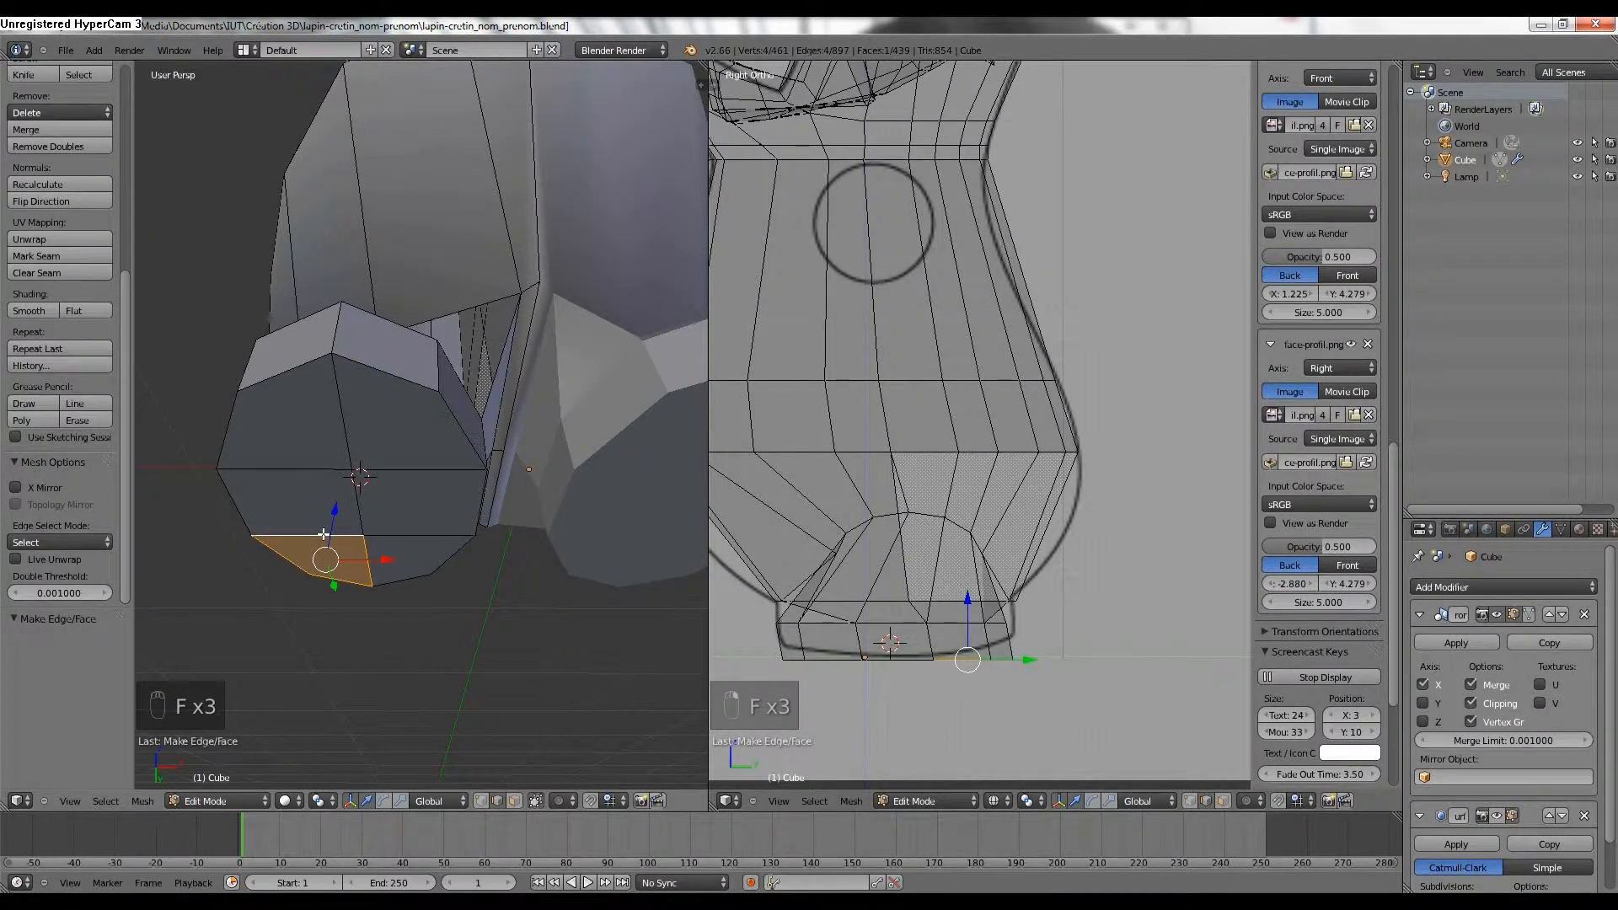
{"action": "key", "text": "ctrl+w"}
{"action": "left_click", "coordinate": [324, 535]}
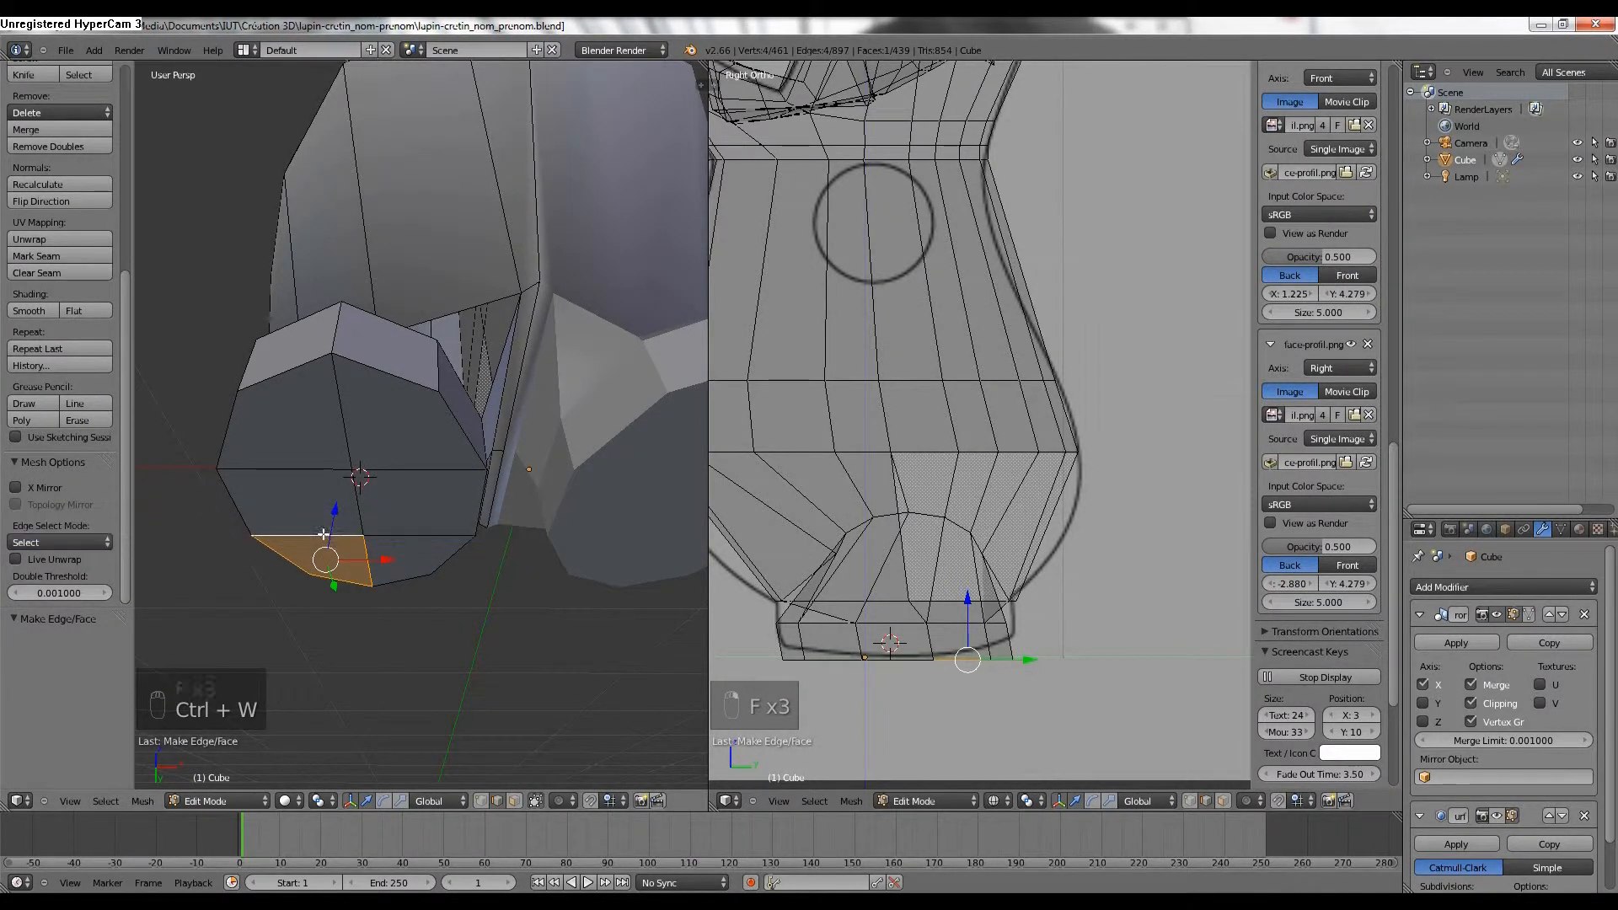